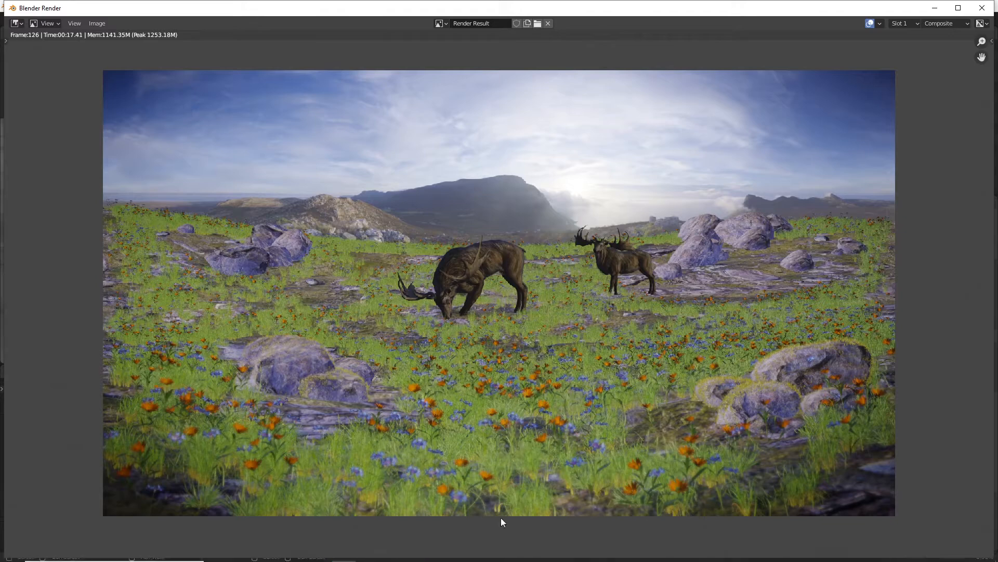
Step: Switch to the browser and open the code download options of the Blender_Mountain_Scene repository on GitHub
click(421, 555)
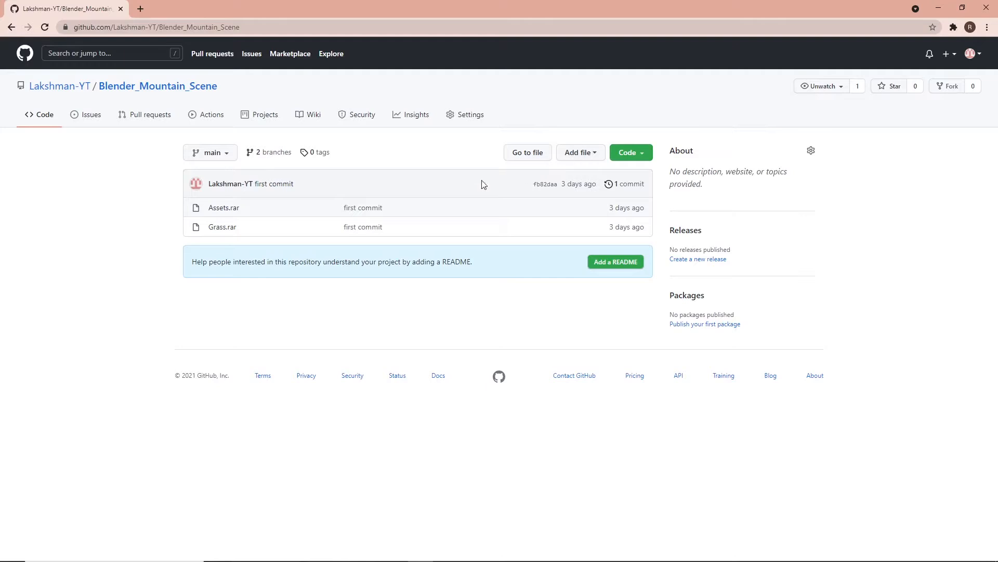
click(638, 153)
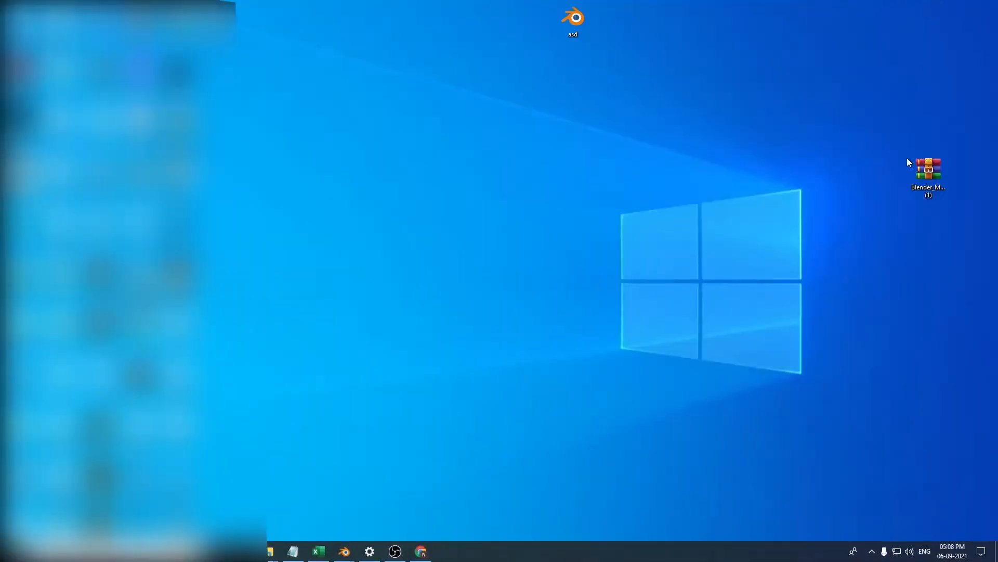
Step: Check the file size of the downloaded Blender_Mountain_Scene-main archive in its properties, and close them
right_click(927, 171)
click(879, 378)
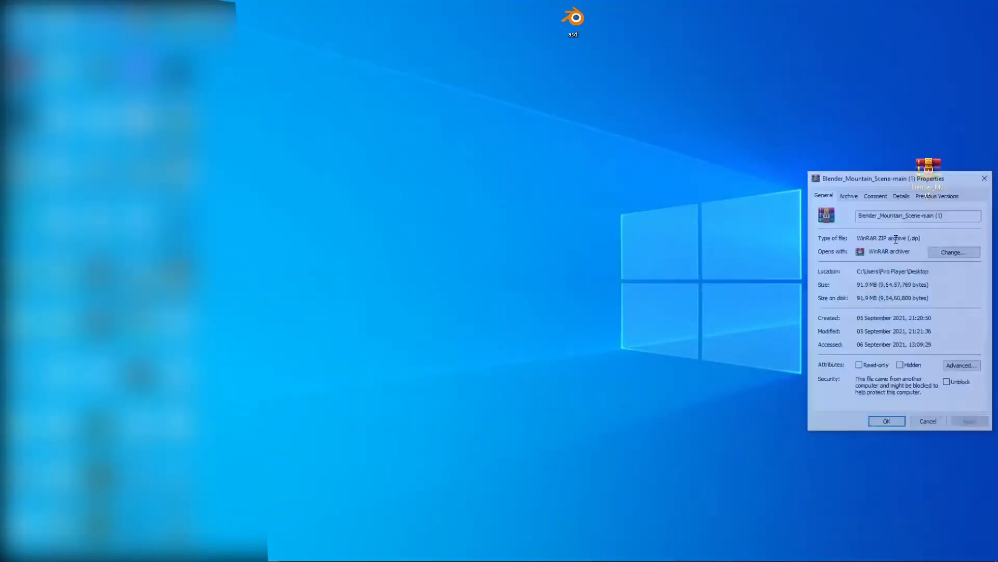
drag(860, 285, 873, 285)
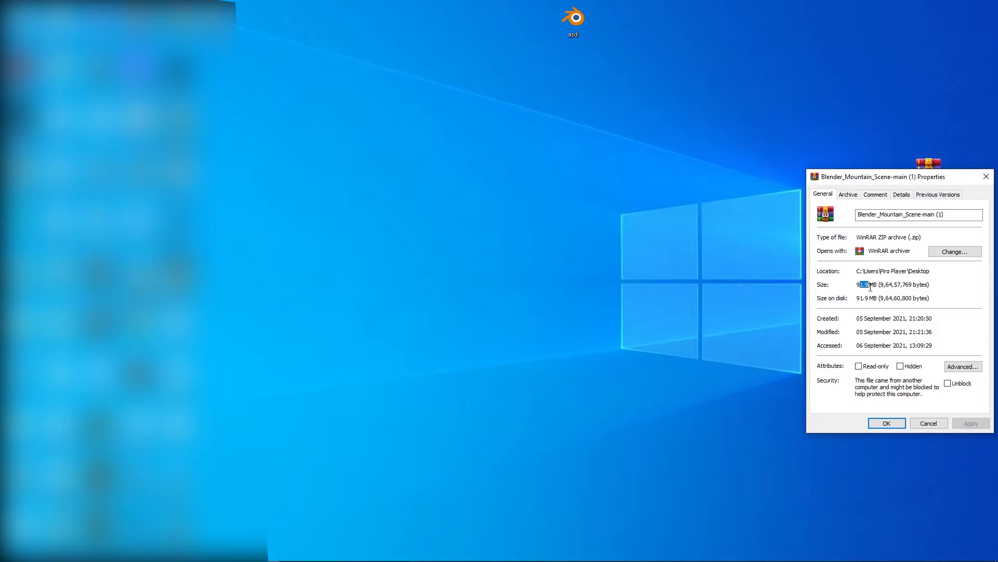
click(986, 177)
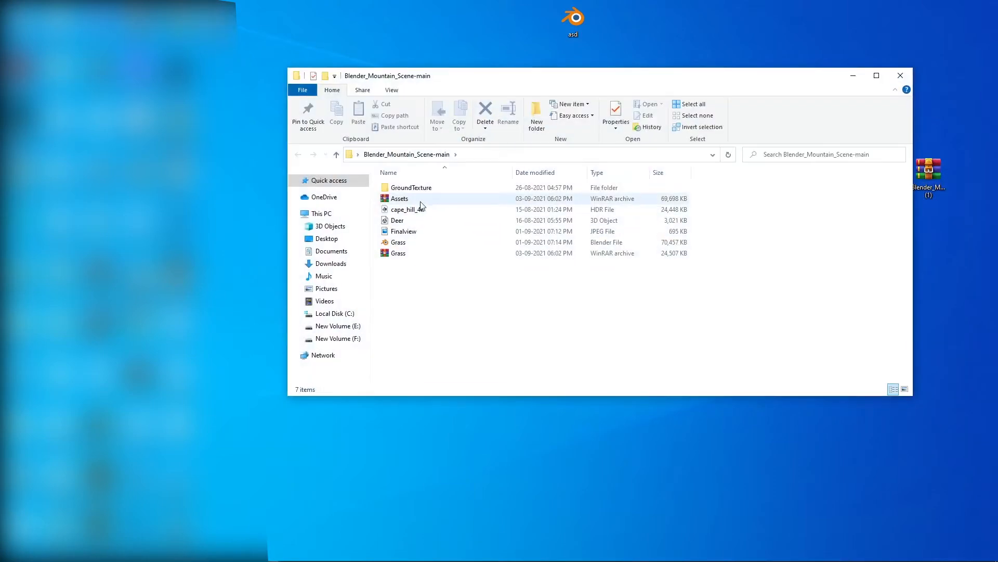
Step: Examine the Assets and Grass archives and the texture images inside the GroundTexture folder, and return to the main folder
click(418, 201)
ctrl+click(410, 254)
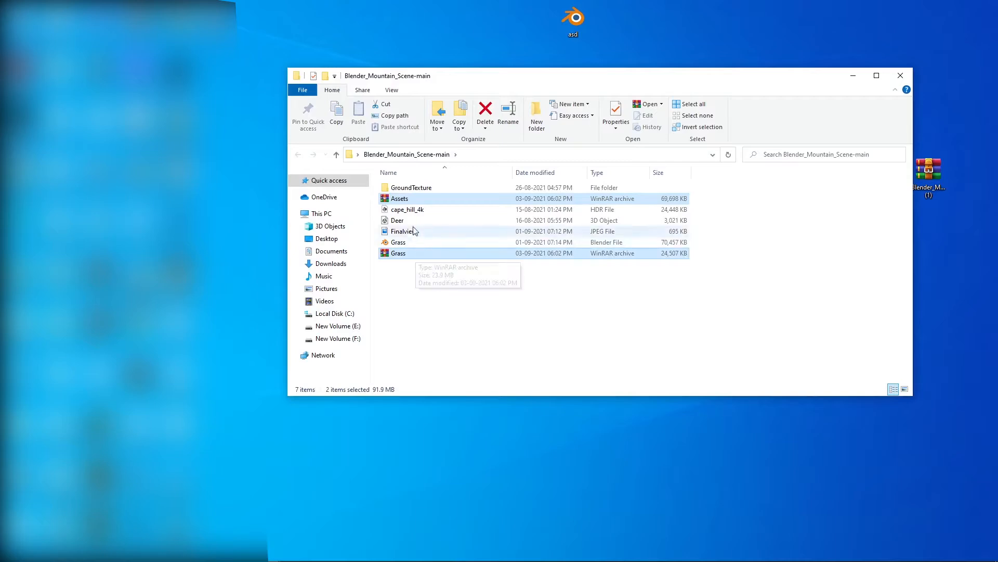
click(412, 190)
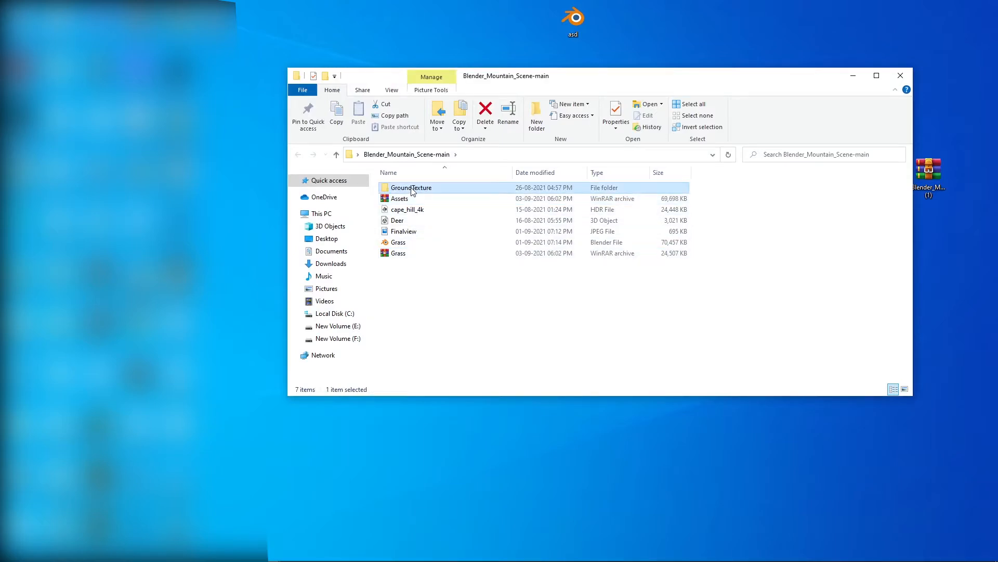
double_click(412, 190)
drag(672, 271, 378, 169)
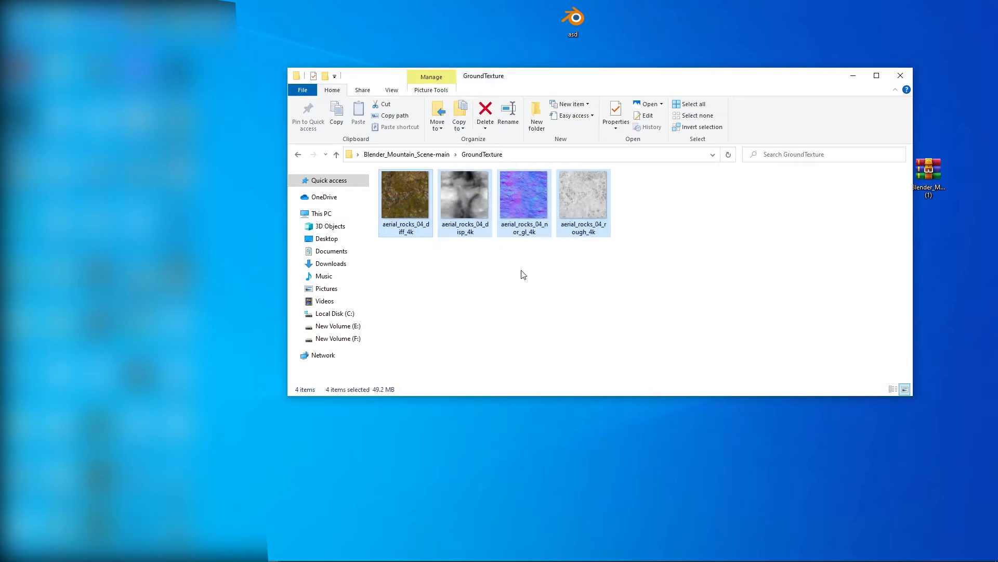
key(alt+Left)
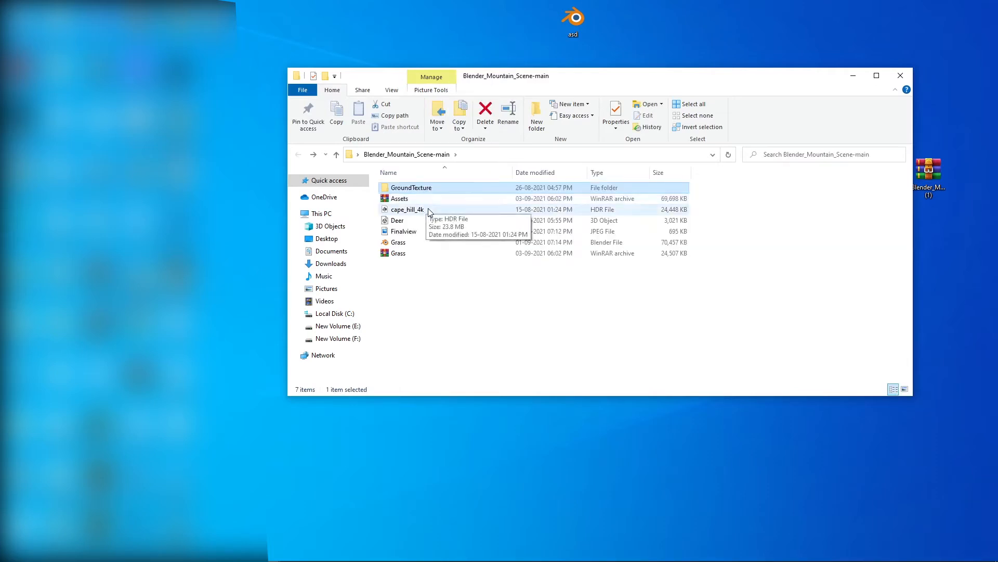
Step: Point out the cape_hill_4k HDR, the Deer model and the Finalview image in the project folder
click(425, 213)
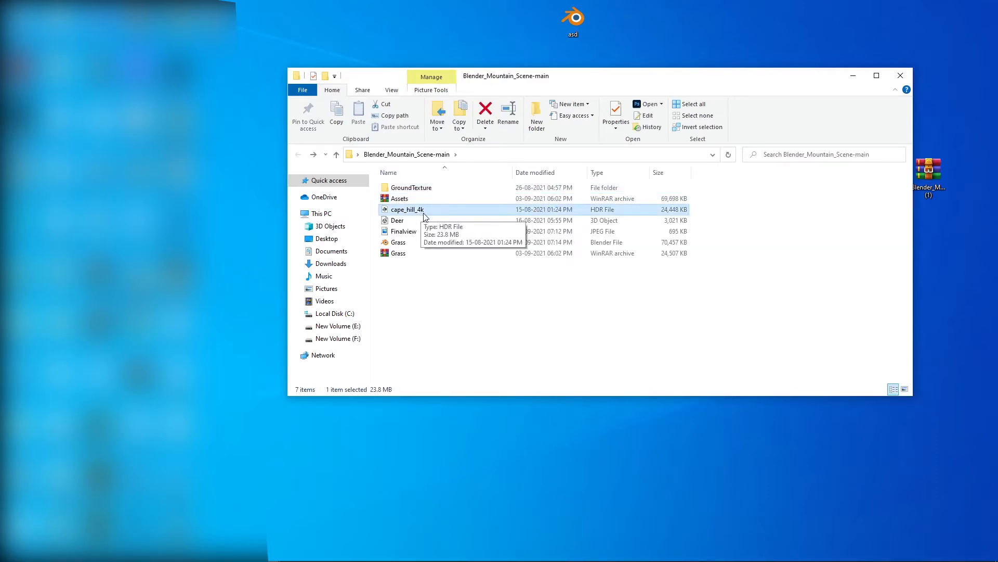
click(422, 220)
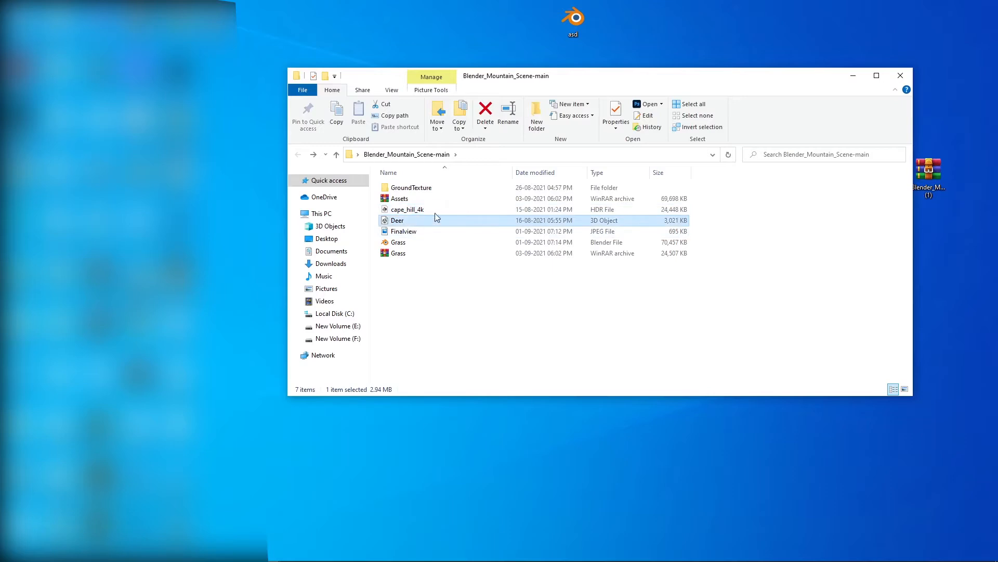
click(405, 233)
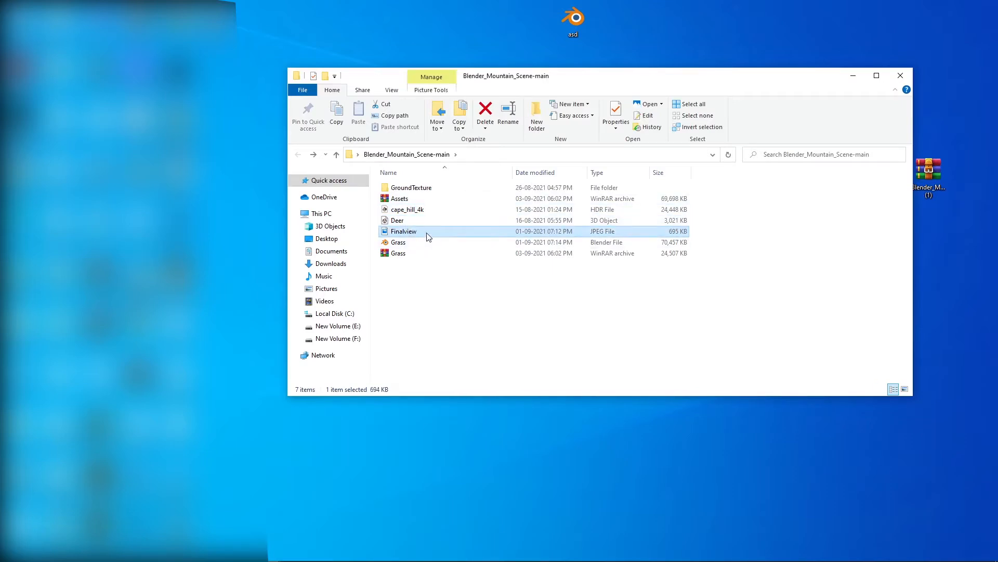
Step: Open the Grass Blender file and look over its plant, flower and rock assets
click(418, 243)
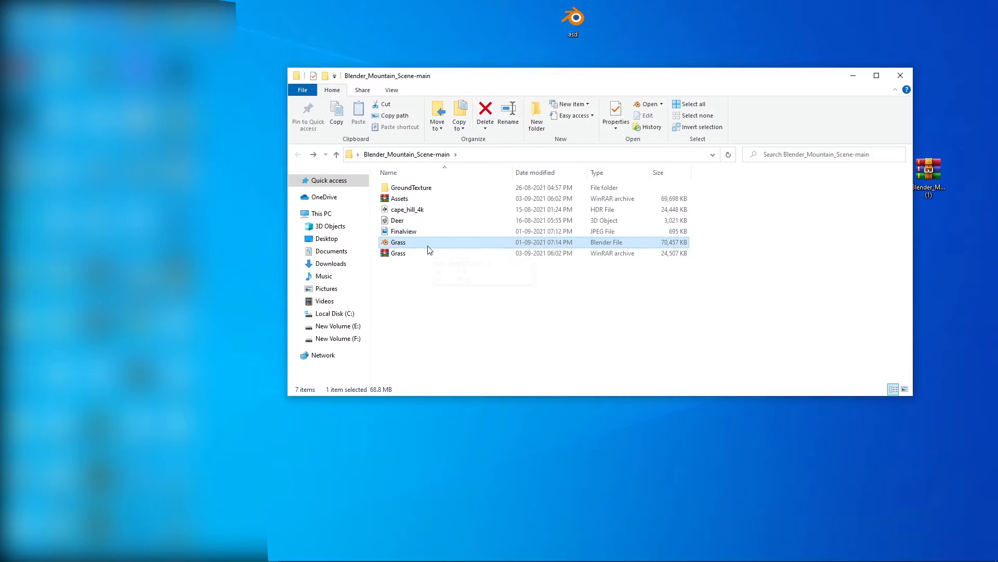
double_click(408, 243)
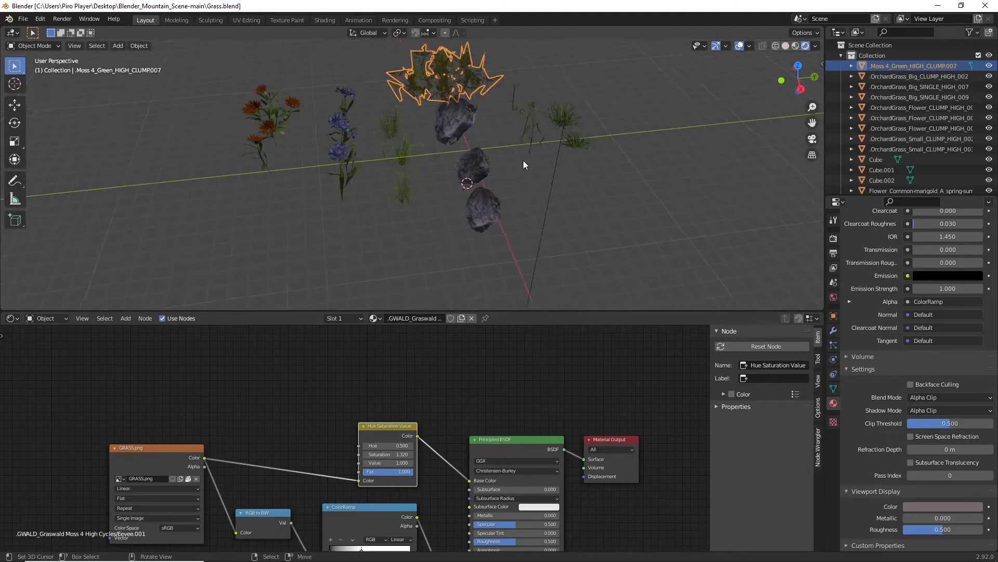
middle_drag(523, 165, 506, 144)
click(487, 124)
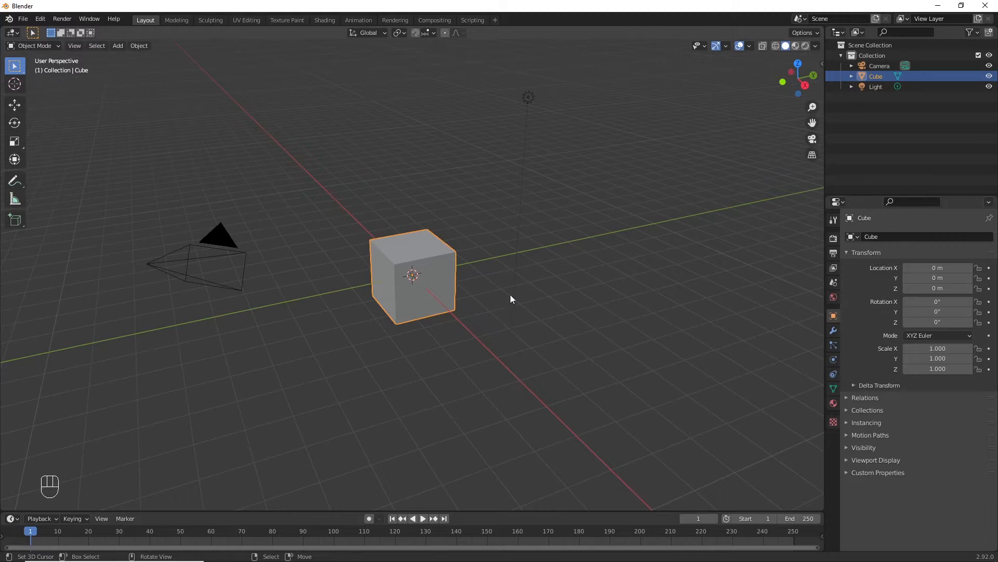
Step: Delete the default camera, cube and light from the new scene
key(a)
key(a)
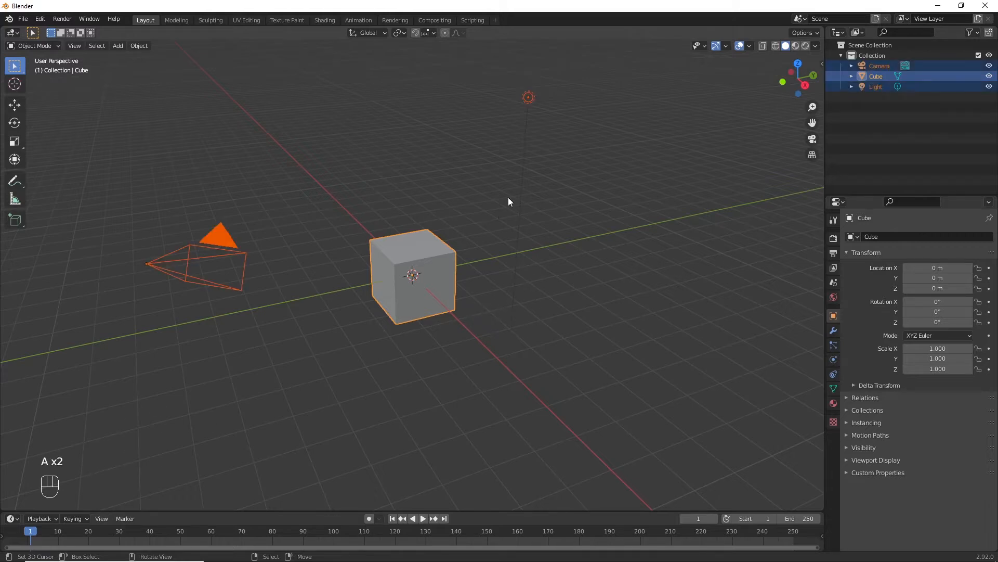
key(Delete)
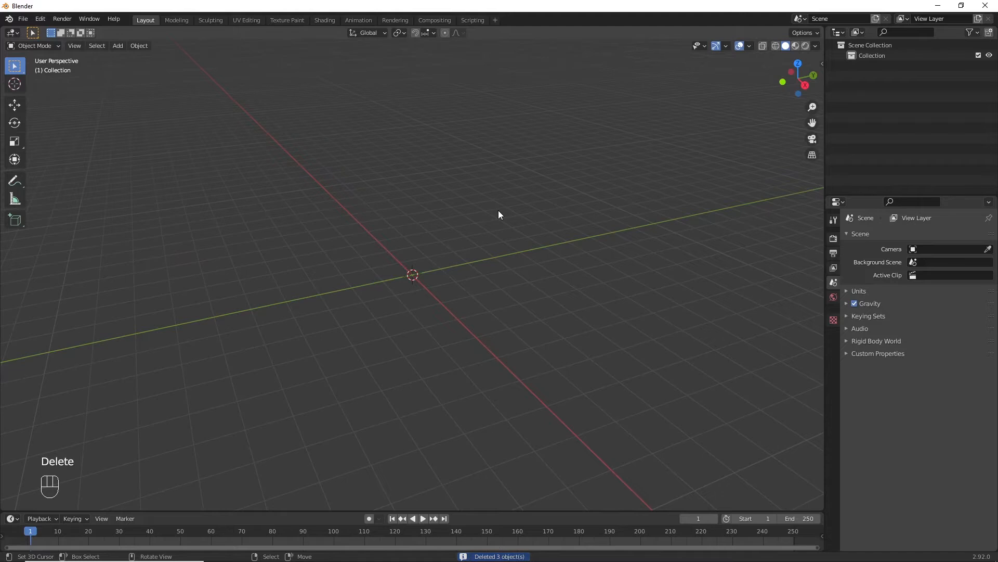
Step: Add a plane at the origin and scale it up uniformly to about 49.8
key(shift+a)
click(546, 209)
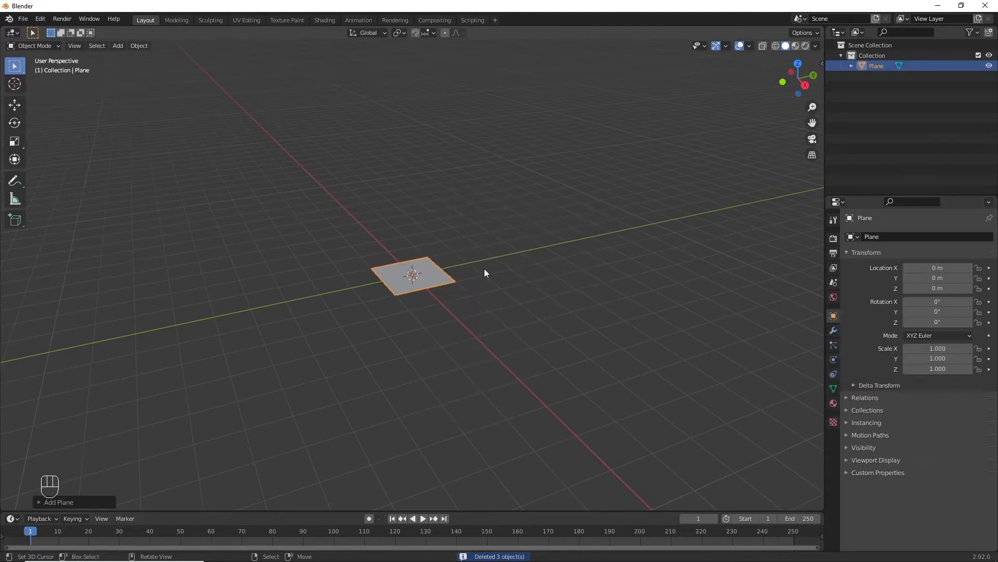
key(s)
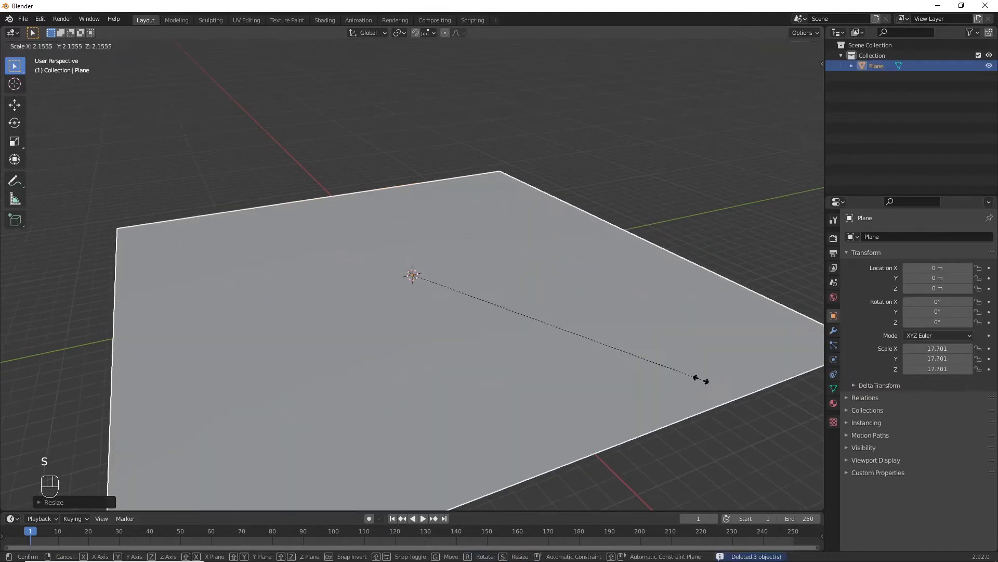
click(701, 379)
key(KP_7)
scroll(572, 312, down, 3)
key(s)
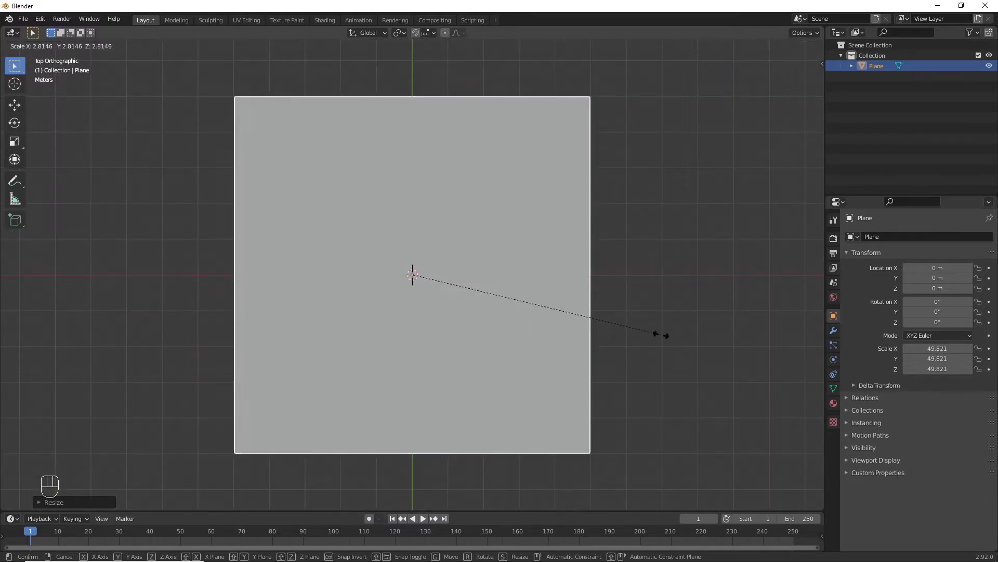
click(657, 335)
scroll(466, 295, down, 3)
scroll(506, 270, up, 2)
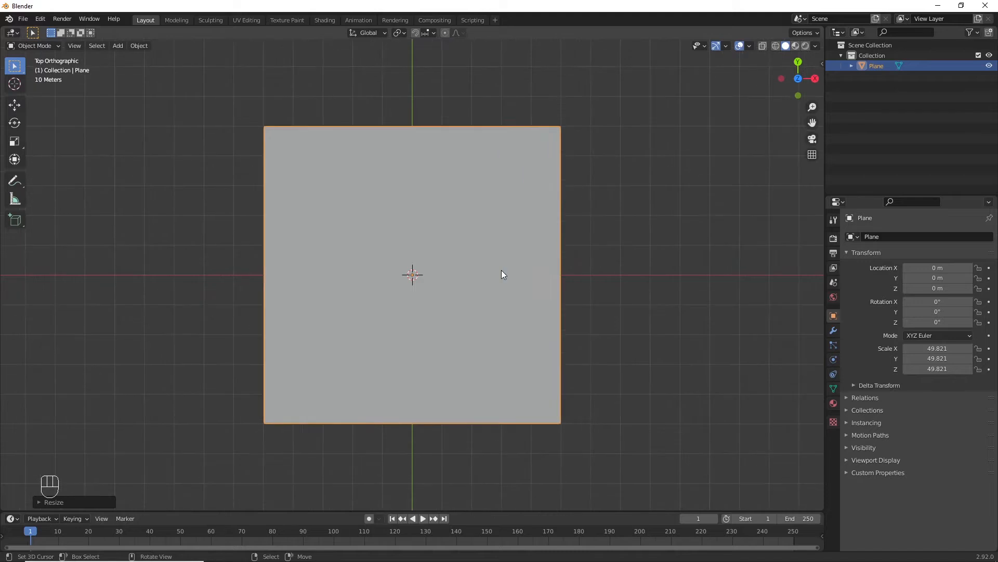
Step: Enter Edit Mode on the plane and subdivide it seven times into a dense grid
key(Tab)
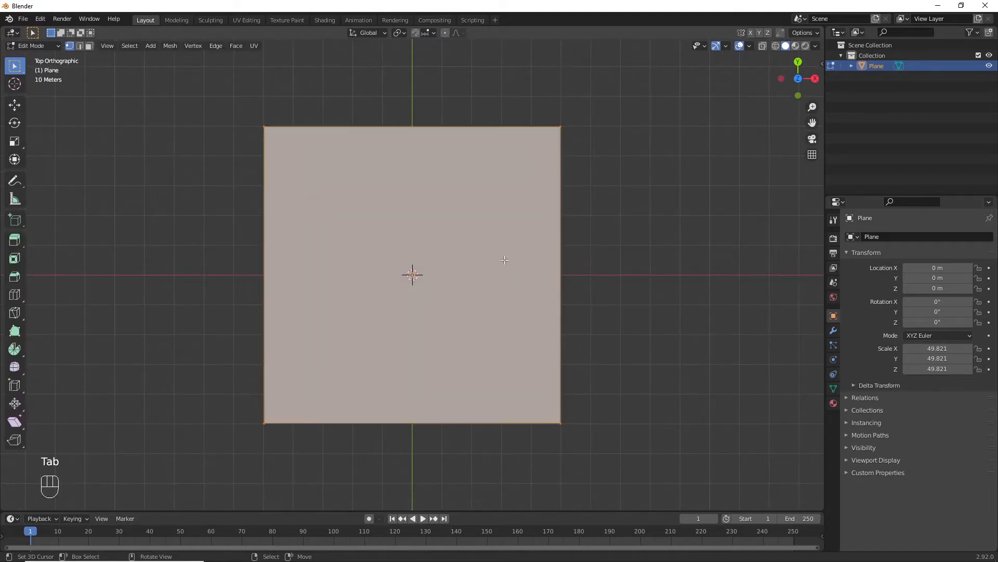
scroll(505, 259, up, 2)
key(w)
click(505, 260)
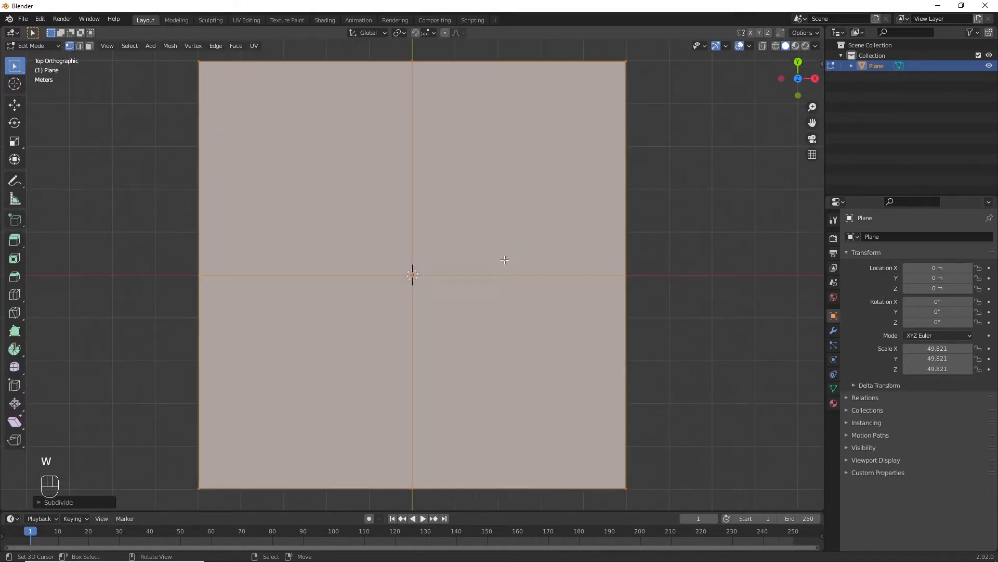
key(w)
click(504, 260)
key(w)
click(505, 260)
key(w)
click(504, 260)
key(w)
click(504, 259)
key(w)
click(504, 260)
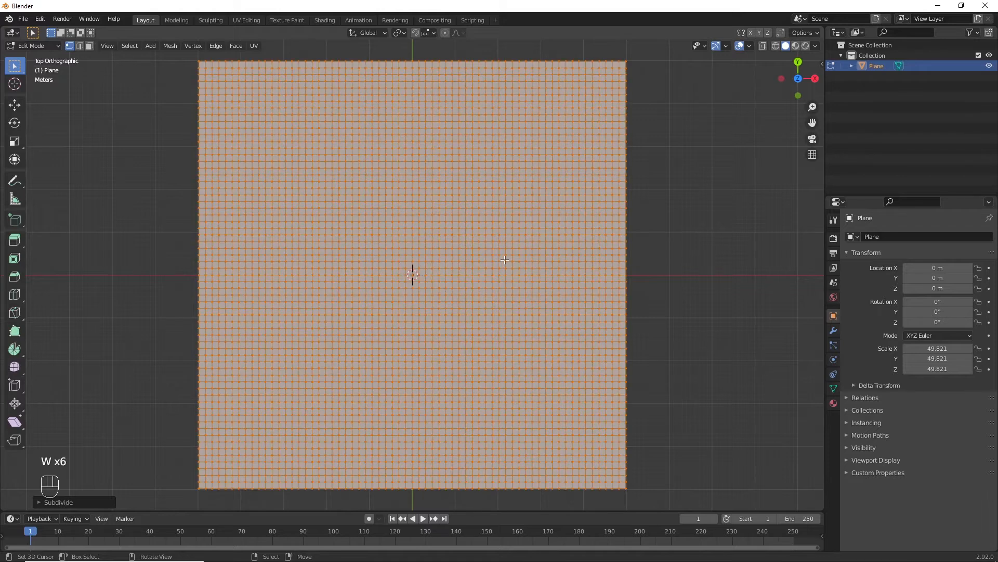
key(w)
click(505, 259)
Step: Enable smooth proportional editing and raise a vertex near the plane's far-left corner along Z, with a proportional size of about 37.4
key(KP_2)
key(KP_2)
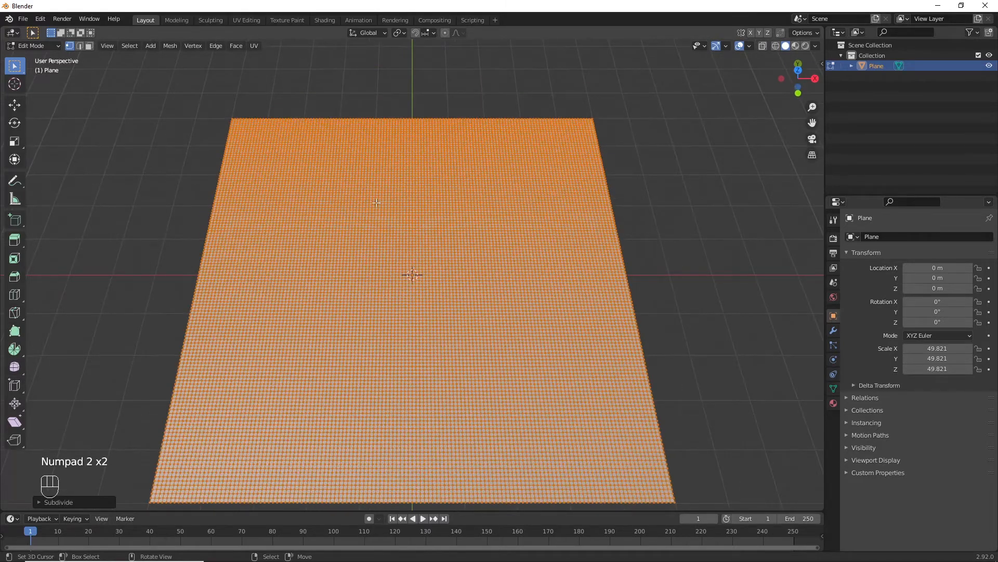
middle_drag(377, 203, 363, 174)
scroll(367, 173, up, 2)
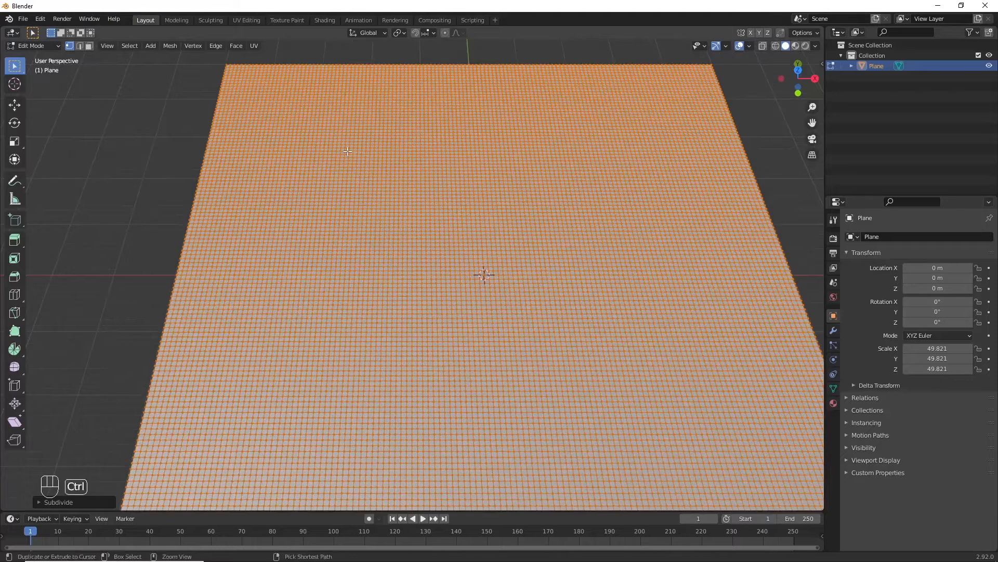
ctrl+scroll(373, 170, down, 1)
scroll(359, 159, down, 1)
shift+scroll(337, 145, up, 2)
click(291, 129)
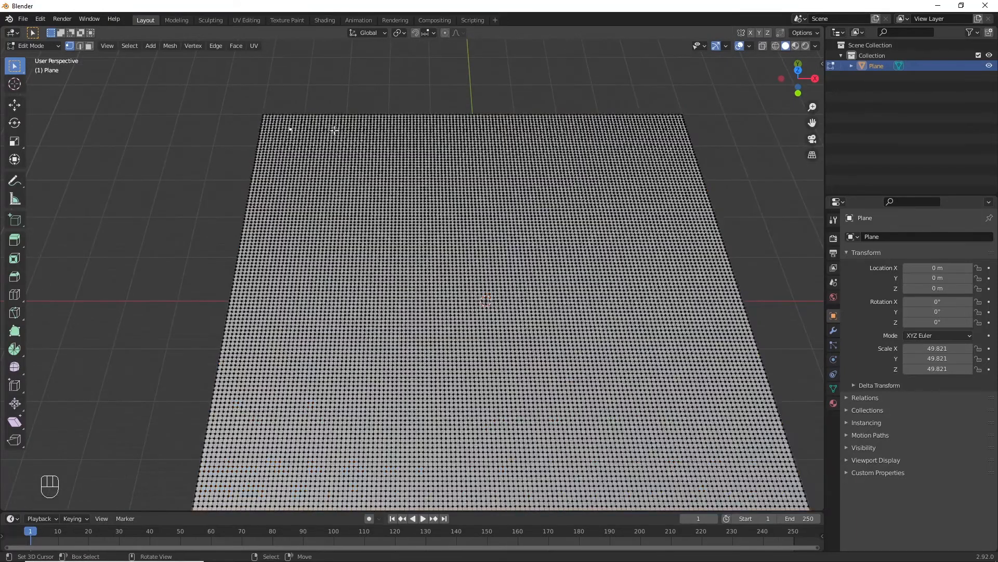
key(KP_2)
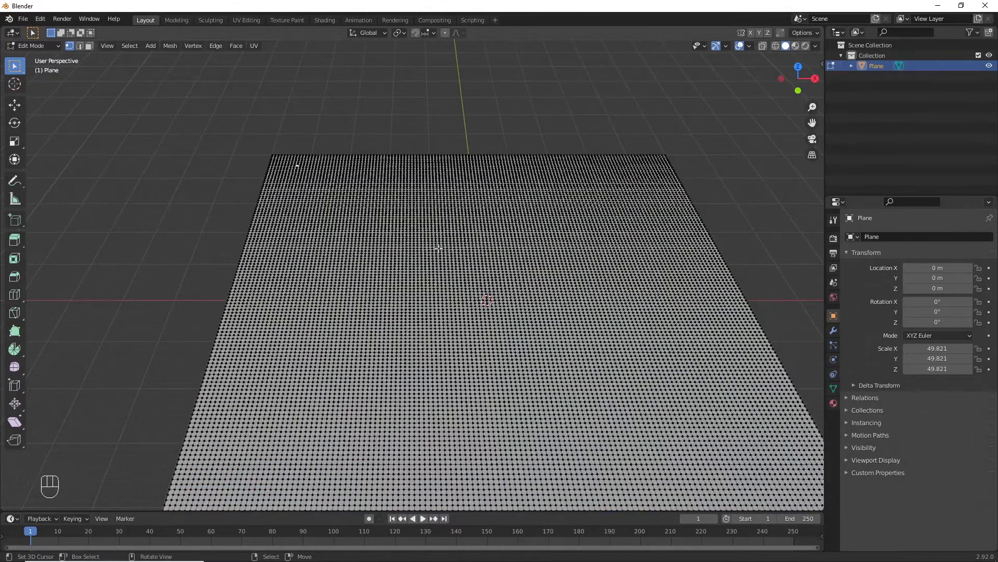
ctrl+scroll(434, 226, down, 2)
shift+scroll(435, 225, up, 3)
scroll(432, 224, up, 2)
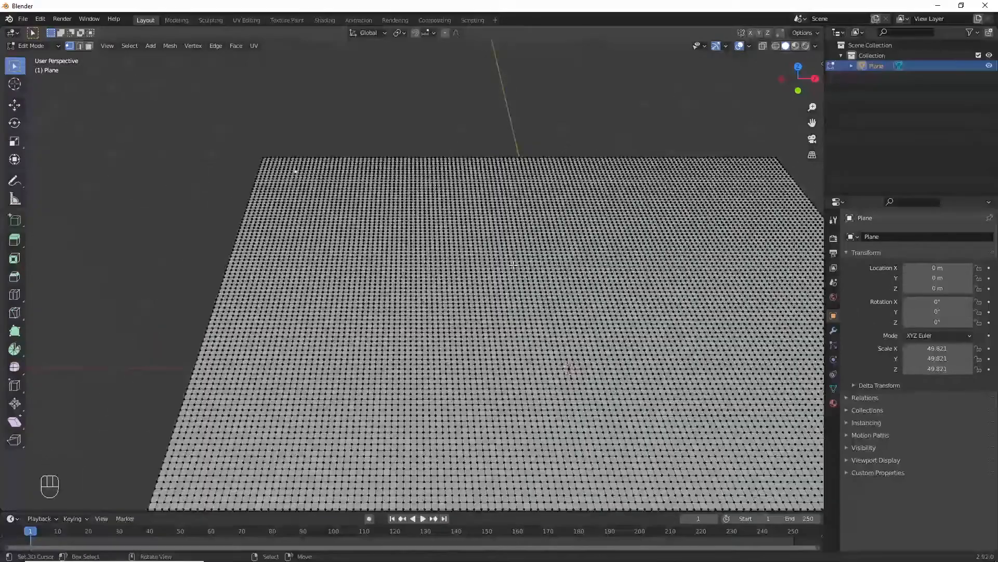
scroll(227, 140, up, 2)
shift+scroll(227, 140, up, 2)
ctrl+scroll(227, 140, down, 2)
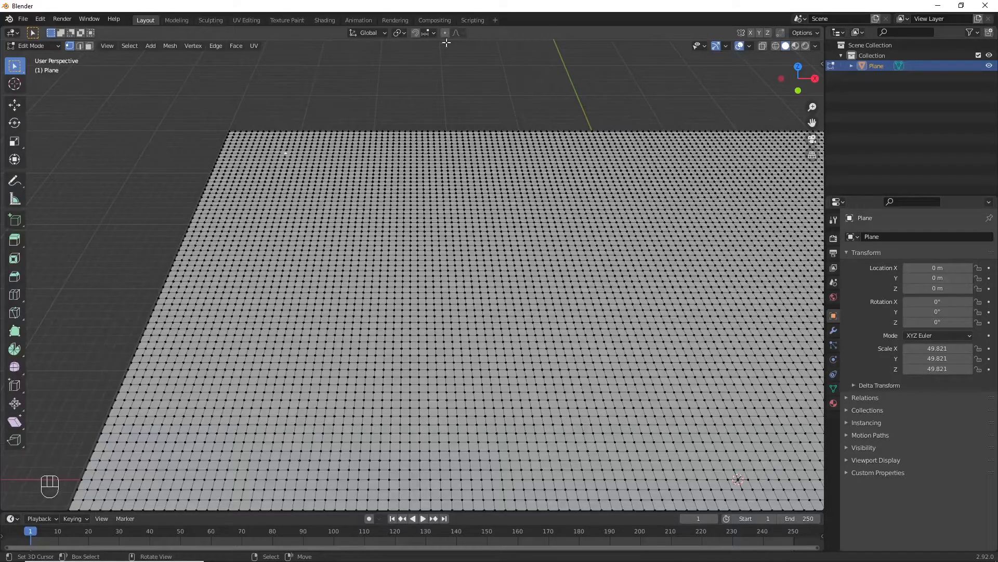
key(o)
key(g)
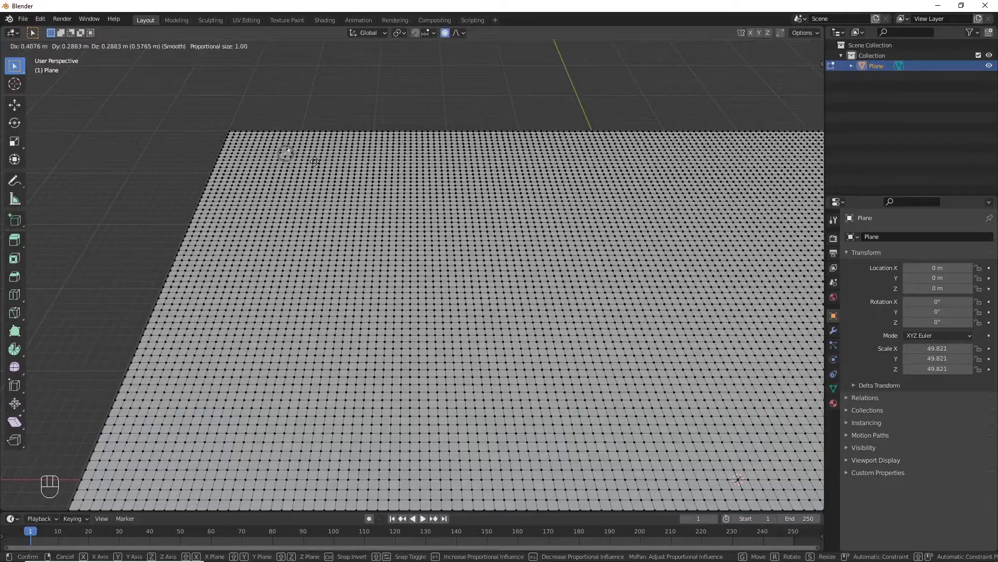
key(z)
scroll(308, 155, down, 20)
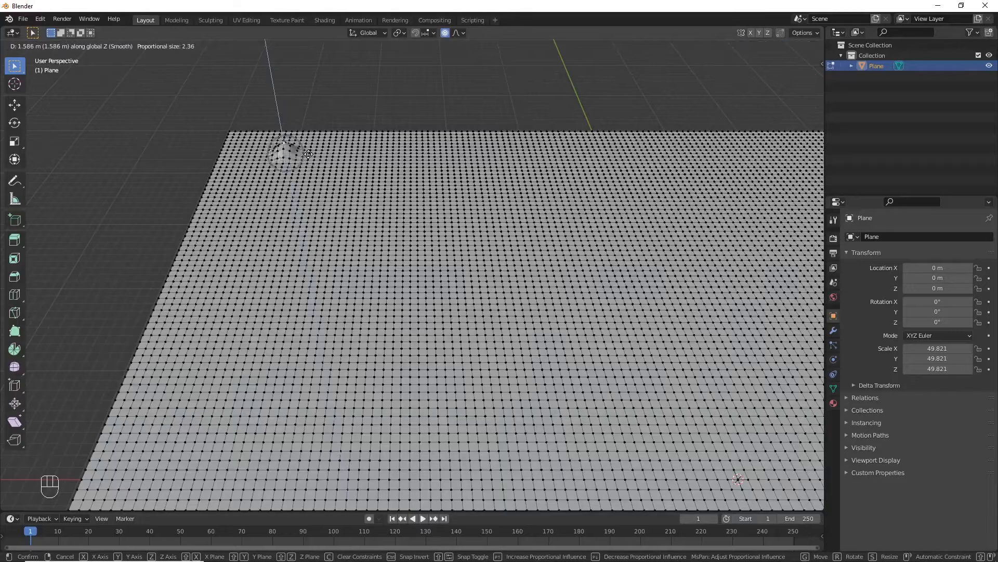
scroll(308, 154, down, 10)
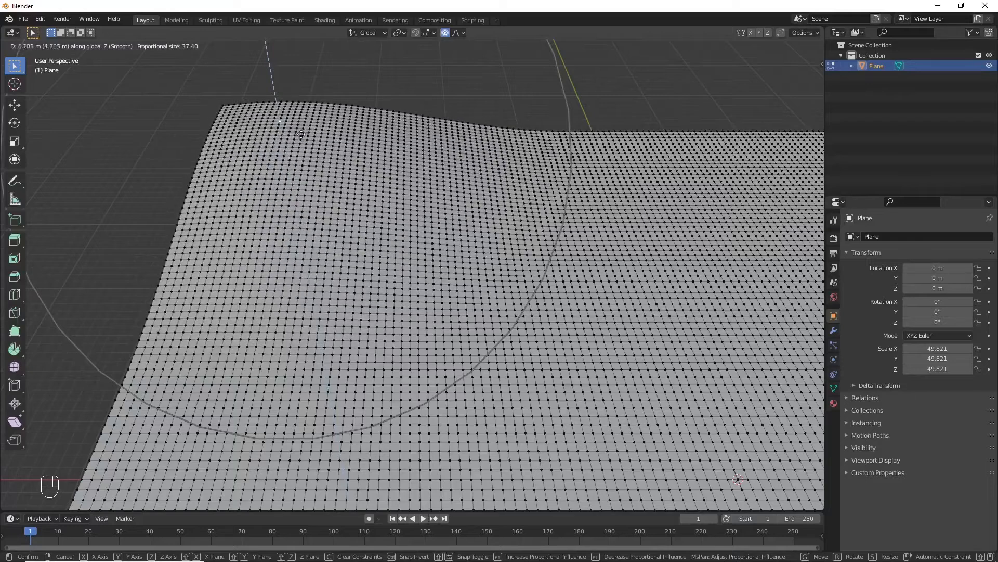
click(304, 143)
Step: Raise a vertex near the plane's far-right corner along Z with the same proportional falloff to form a second hill
scroll(376, 156, down, 4)
click(693, 207)
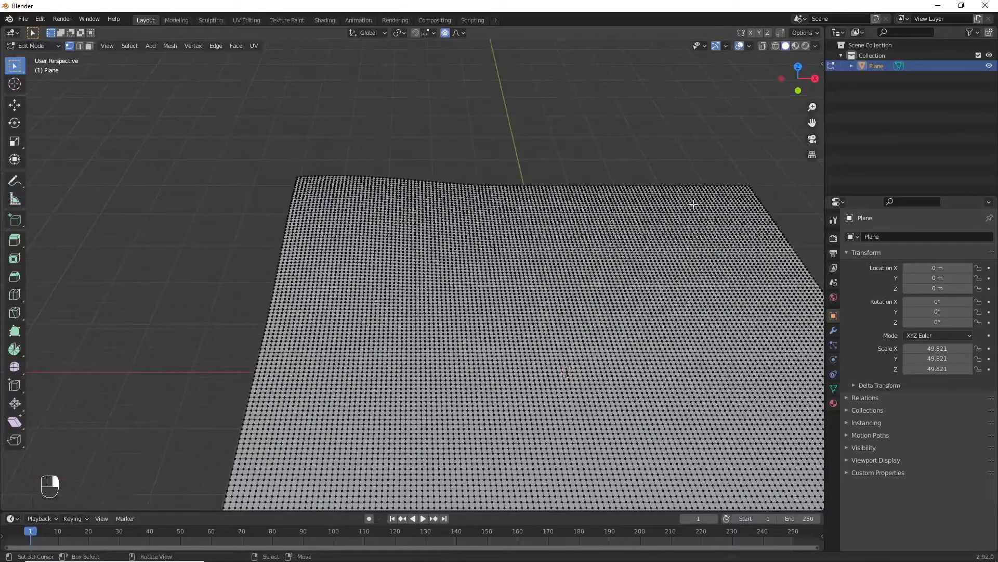
click(711, 194)
key(g)
key(z)
click(711, 182)
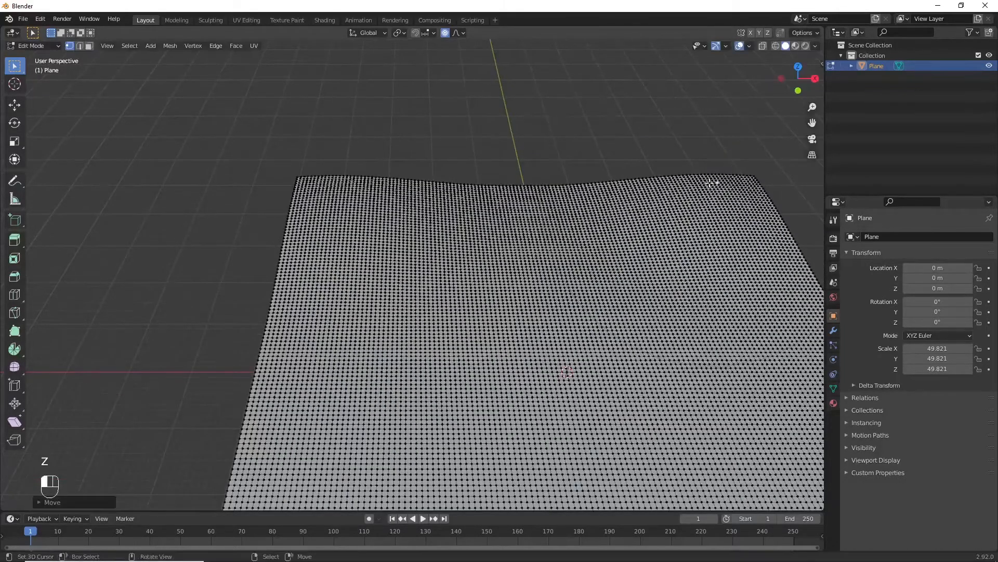
Step: Raise a vertex at the middle of the plane's far edge and another near its far-left corner along Z with proportional falloff
right_click(517, 201)
key(g)
key(z)
click(518, 193)
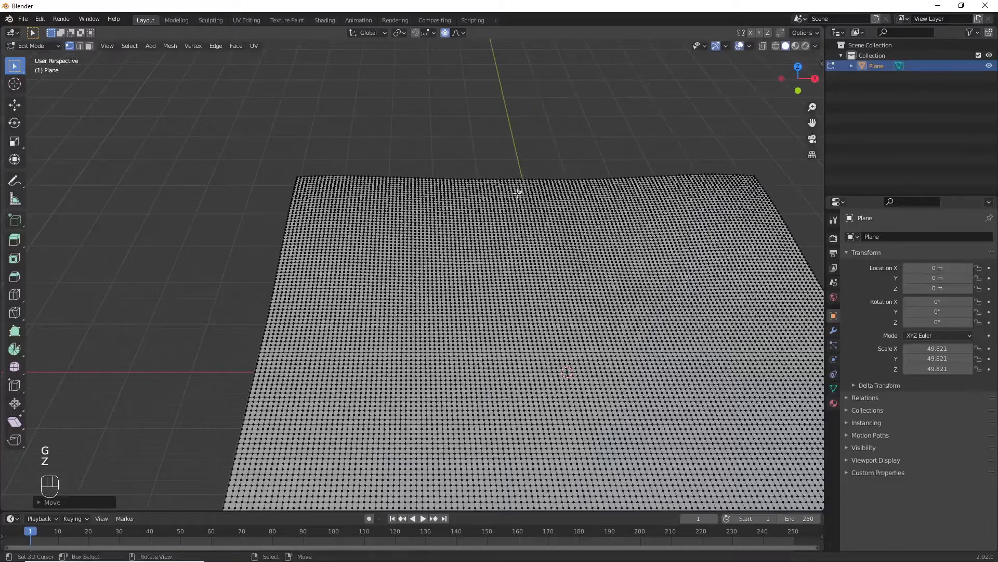
click(343, 193)
key(g)
key(z)
click(341, 171)
Step: Raise vertices near the left and right parts of the plane's near edge along Z, and return to Object Mode
scroll(441, 285, down, 3)
right_click(408, 441)
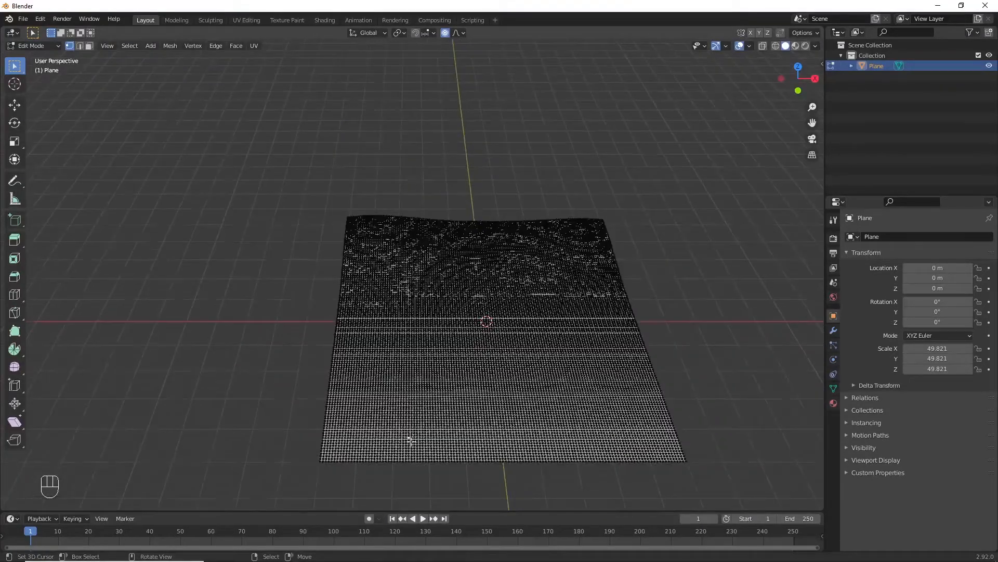
key(g)
key(z)
click(409, 429)
right_click(652, 453)
key(g)
key(z)
click(643, 435)
scroll(530, 353, up, 2)
key(Tab)
key(Tab)
key(Tab)
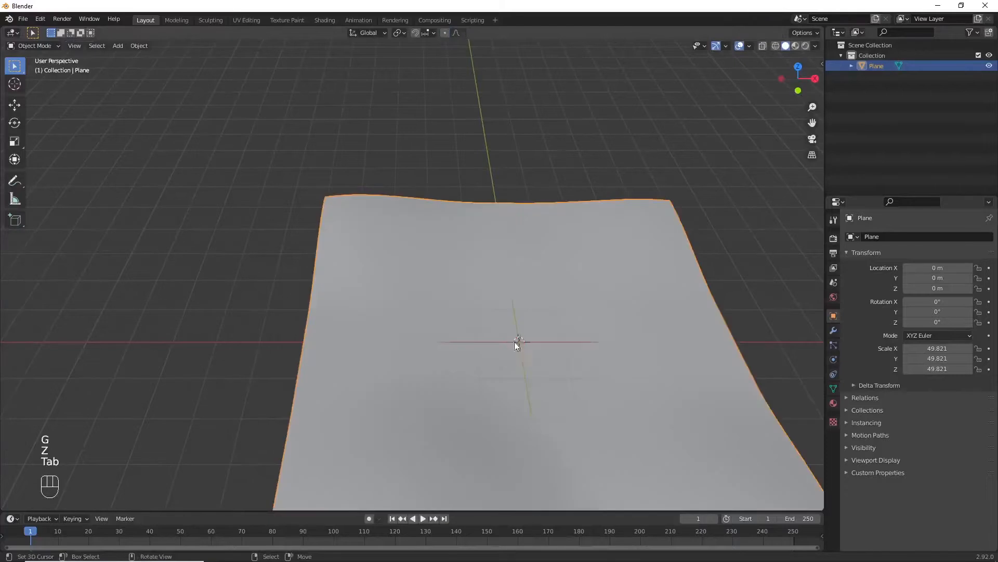
Step: Examine the shape of the hilly terrain from low side angles and from above
key(KP_2)
key(KP_2)
key(KP_2)
key(KP_4)
key(KP_4)
key(KP_4)
key(KP_4)
key(KP_4)
key(KP_4)
key(KP_4)
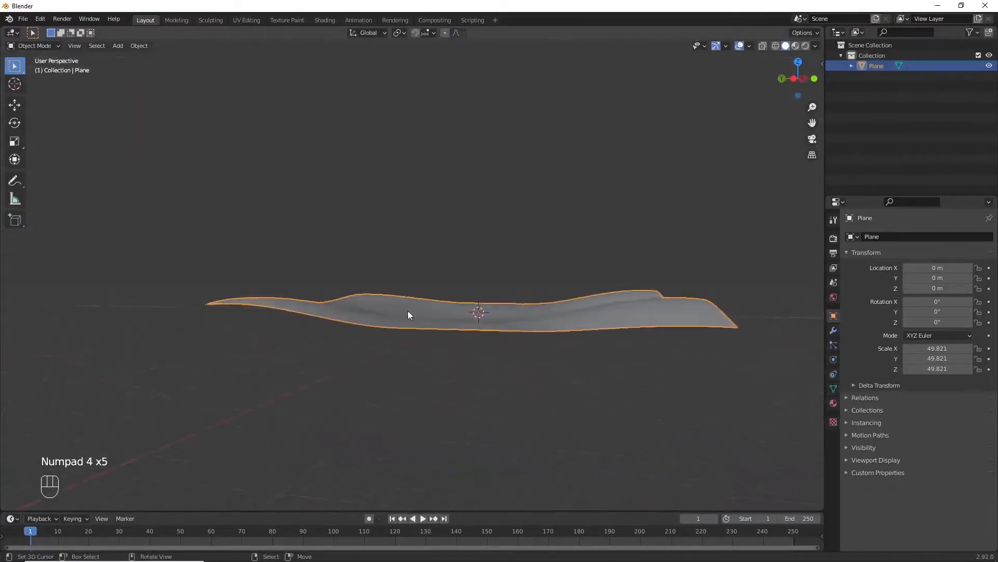
key(KP_8)
key(KP_4)
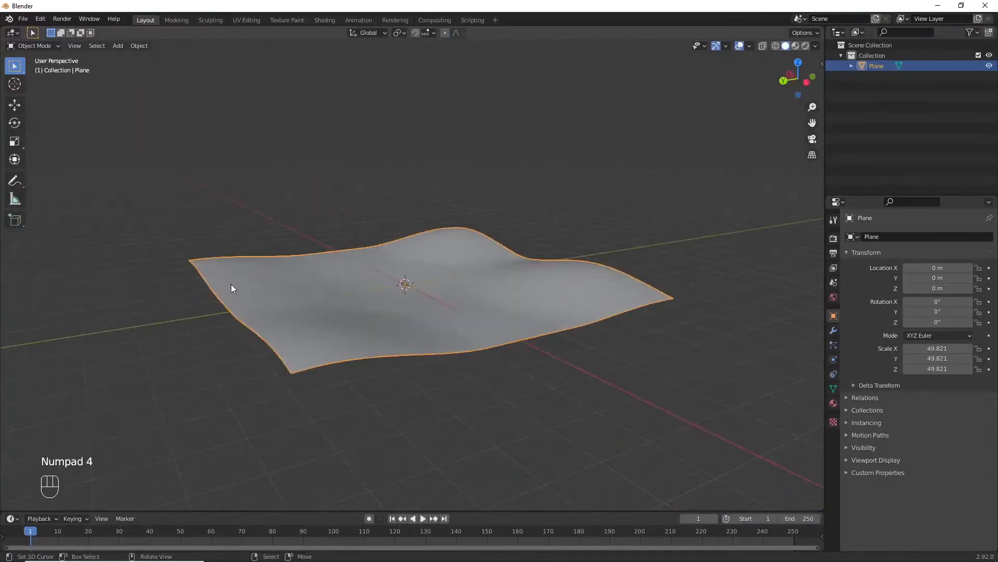
key(KP_8)
key(KP_7)
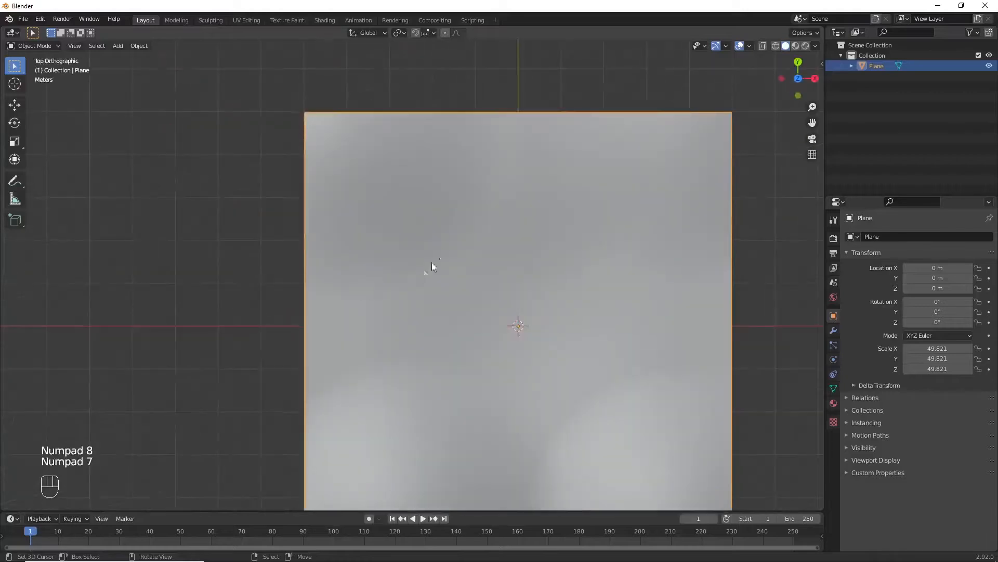
key(KP_2)
key(KP_2)
key(KP_2)
key(KP_2)
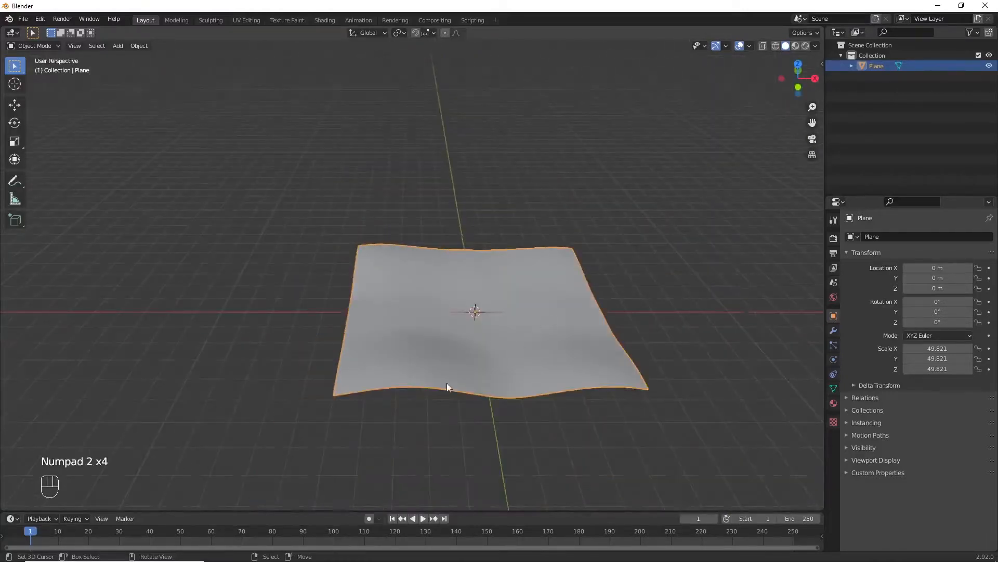
Step: Adjust the height of a vertex near the plane's near-left corner along Z in Edit Mode, with a proportional size of 37.40
key(Tab)
ctrl+middle_drag(545, 376, 456, 352)
click(385, 423)
key(g)
key(z)
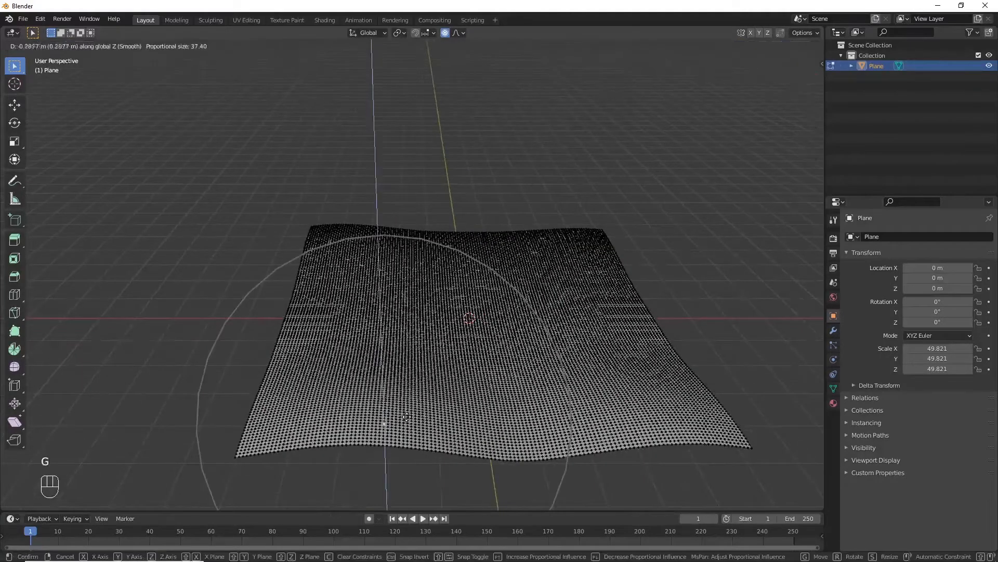
click(407, 417)
key(Tab)
Step: Examine the adjusted terrain from above, the front and the side to check its slopes
scroll(448, 420, up, 3)
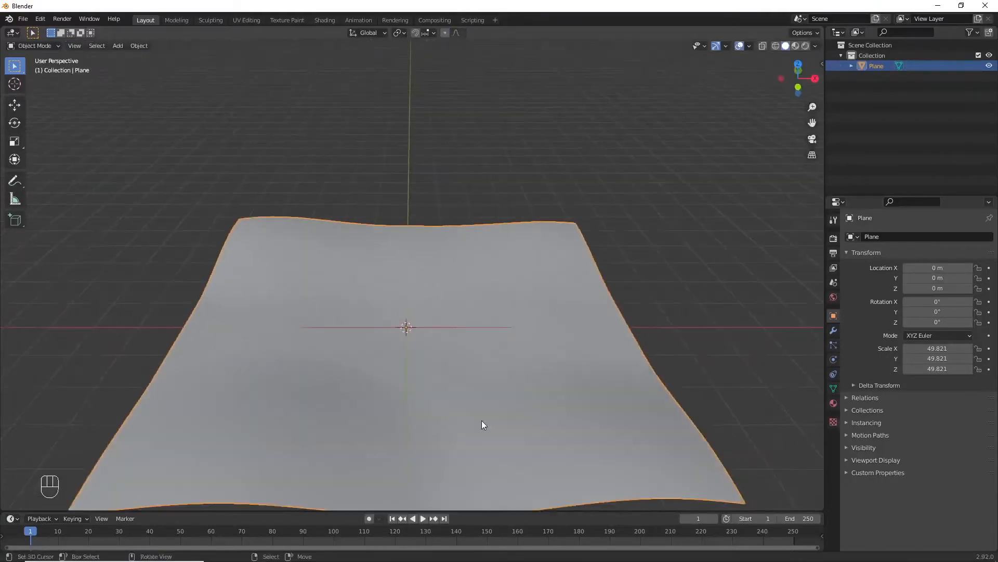
key(KP_7)
key(KP_2)
key(KP_2)
key(KP_2)
key(KP_2)
key(KP_2)
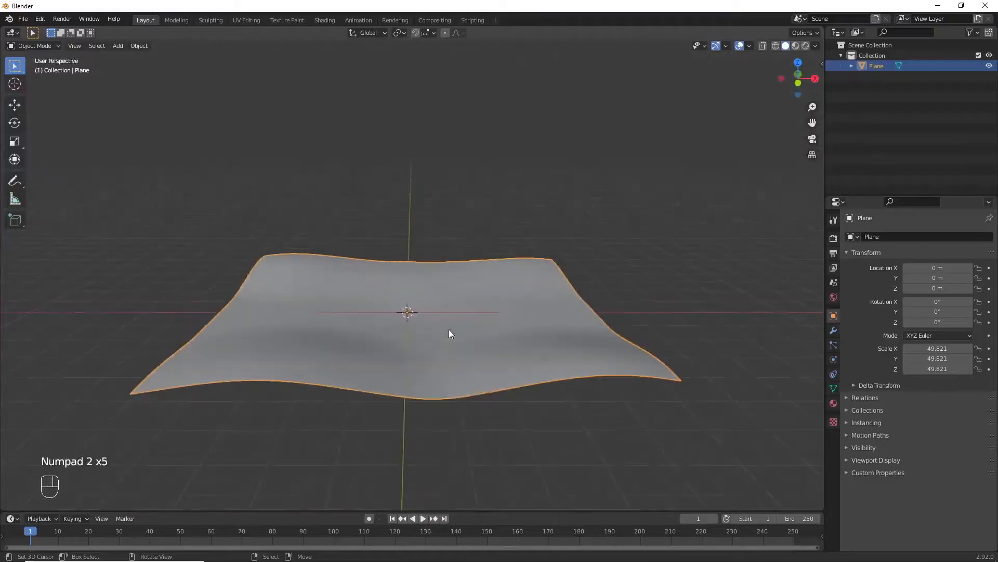
key(KP_4)
key(KP_4)
key(KP_4)
key(KP_4)
key(KP_4)
key(KP_4)
key(KP_4)
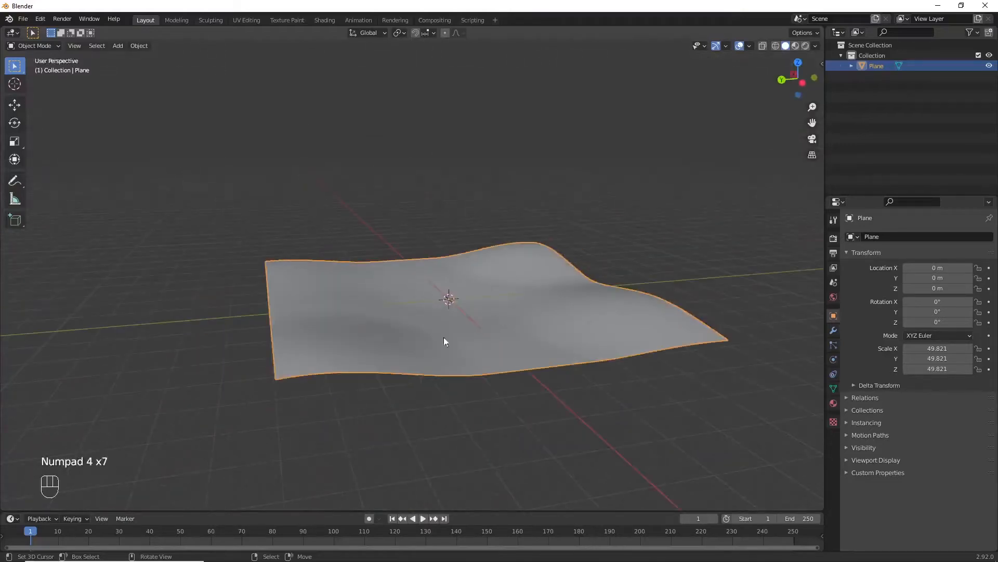
key(KP_6)
Step: Enter Sculpt Mode in top view and choose the Clay Strips brush with a strength of 0.3
key(KP_7)
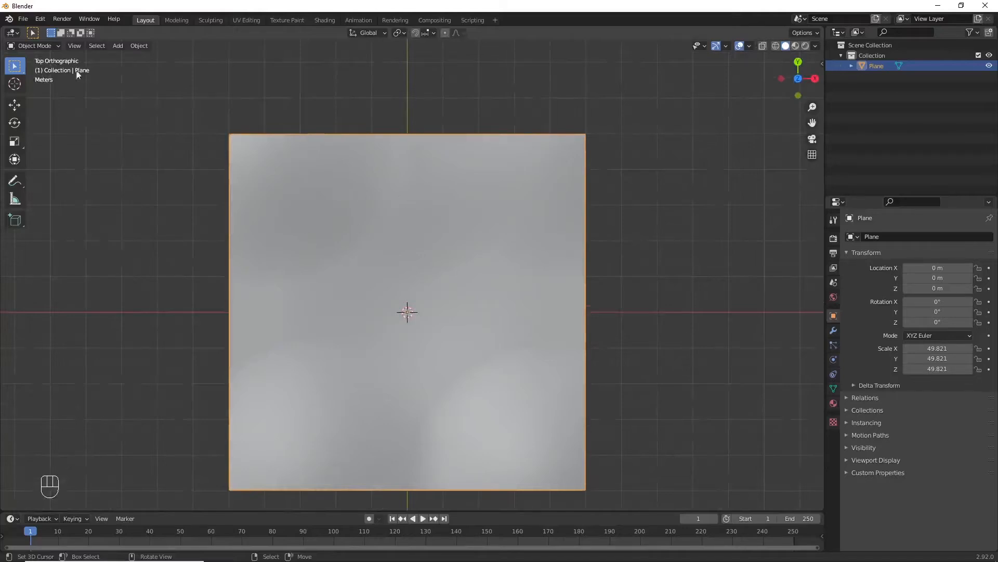
click(38, 45)
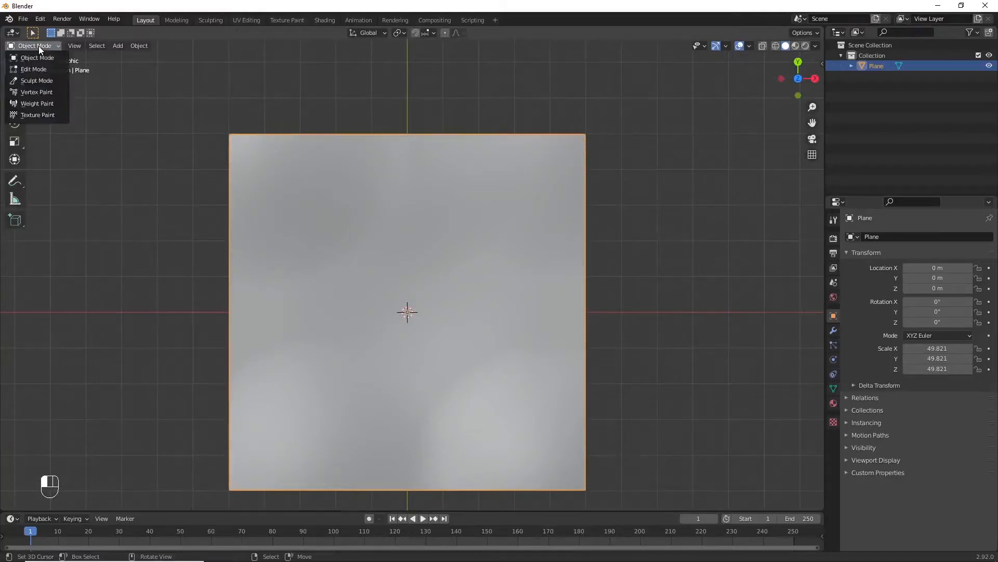
click(35, 81)
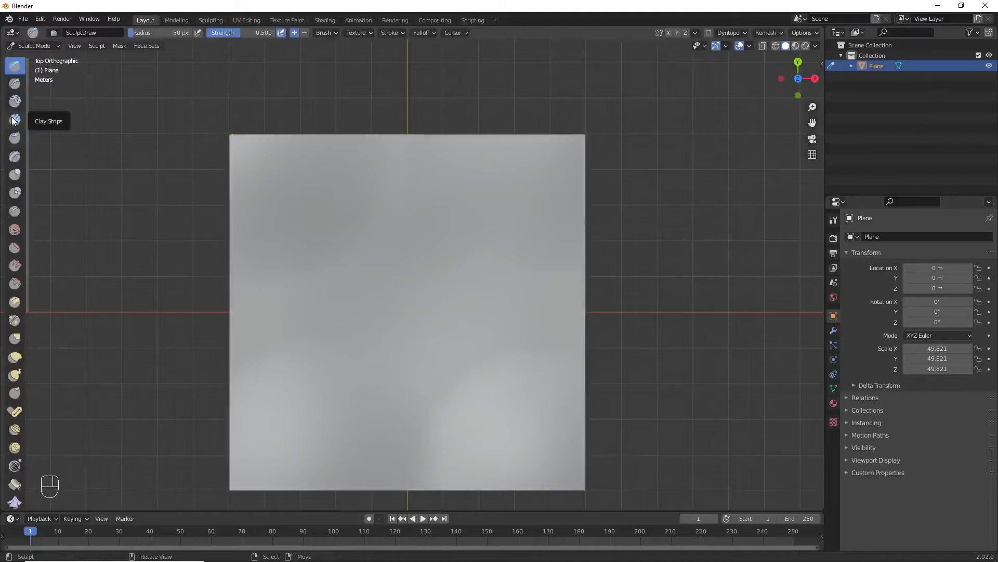
click(14, 120)
click(834, 220)
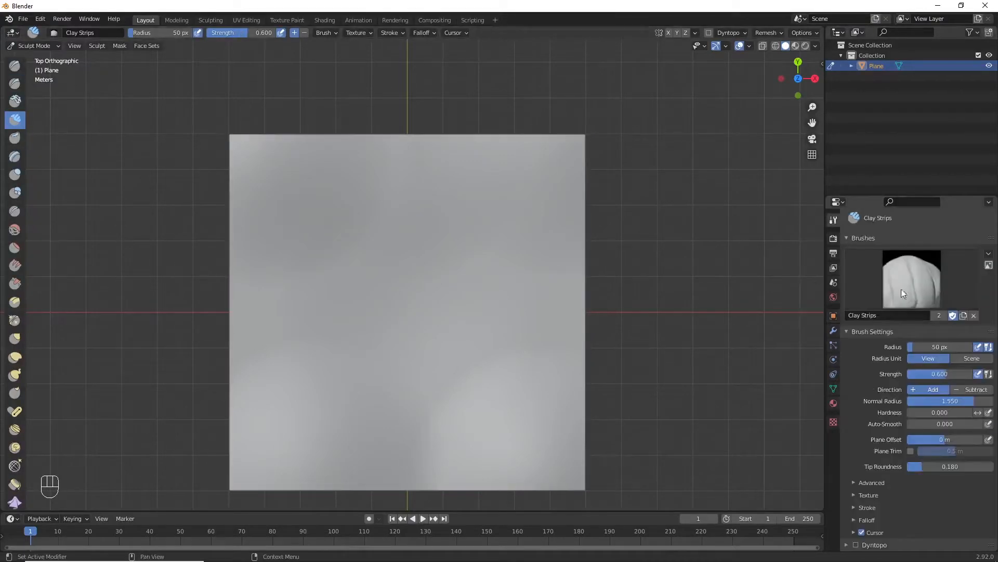
click(938, 374)
key(BackSpace)
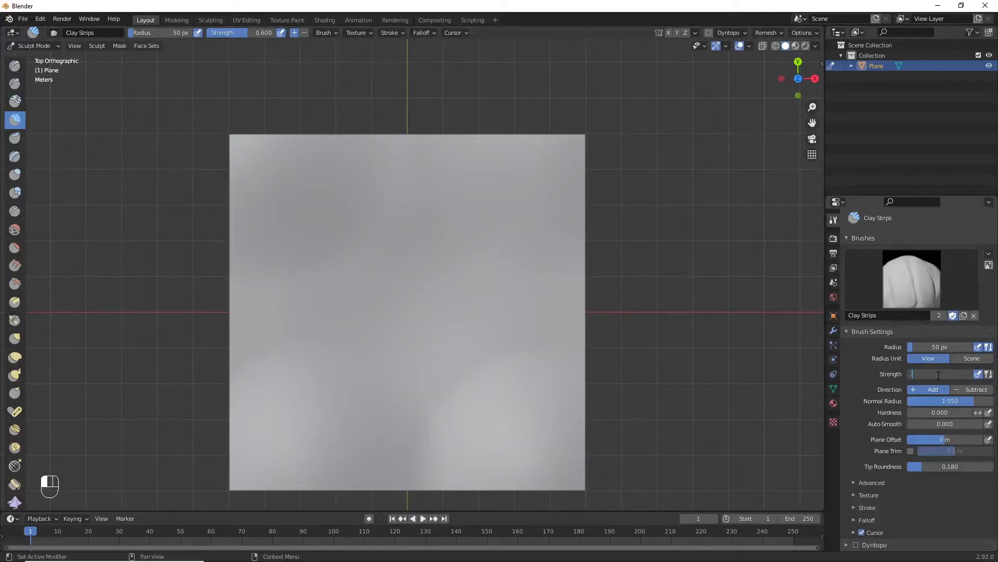
text(.3)
key(Return)
Step: Reduce the brush radius to 13 px and sculpt back-and-forth strips across the whole plane for uneven ground
key(f)
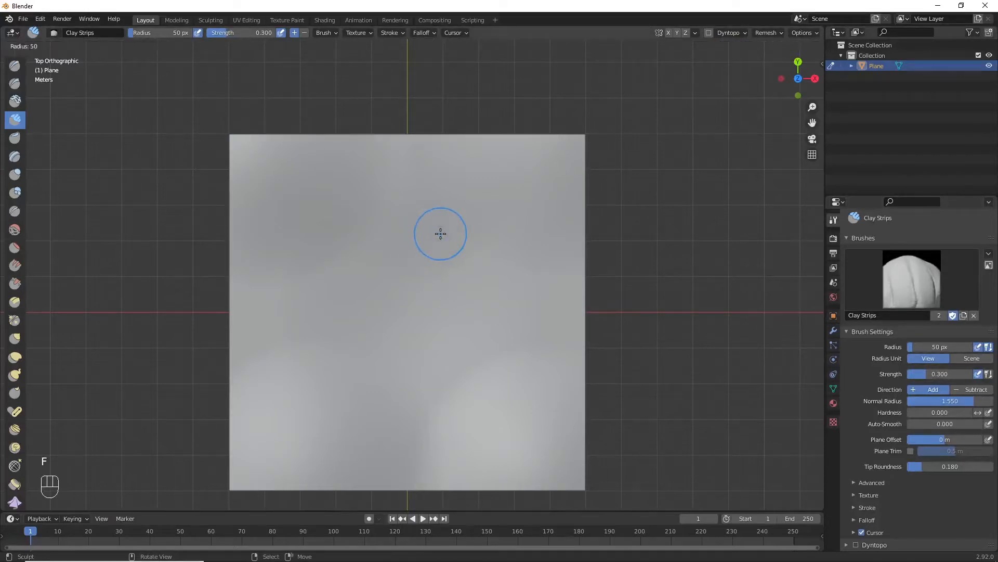
click(423, 229)
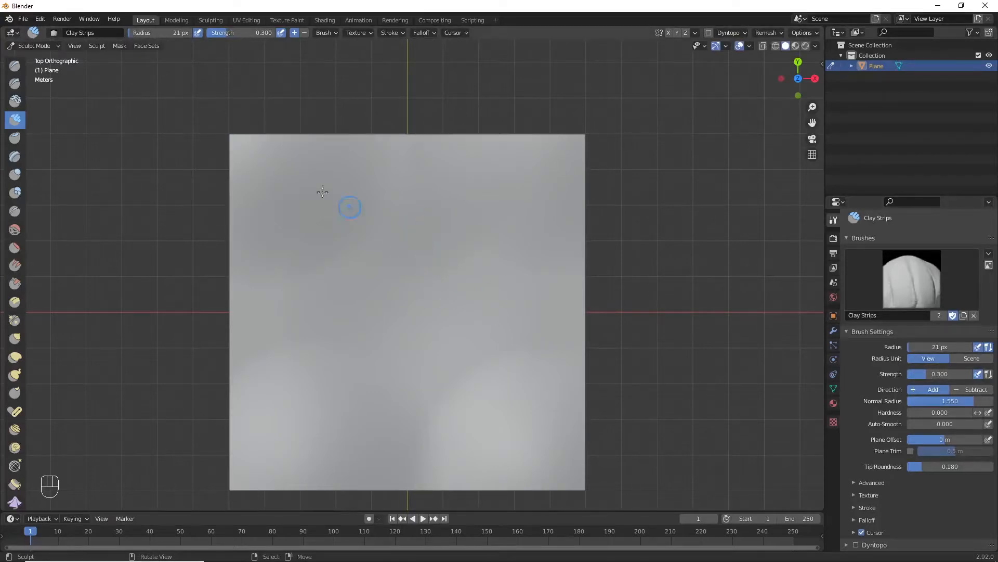
key(f)
click(263, 156)
mouse_move(260, 156)
mouse_down()
mouse_move(452, 138)
mouse_move(250, 257)
mouse_move(259, 205)
mouse_move(447, 211)
mouse_move(514, 174)
mouse_move(291, 223)
mouse_move(274, 236)
mouse_move(426, 285)
mouse_move(533, 246)
mouse_move(538, 296)
mouse_move(274, 282)
mouse_move(401, 368)
mouse_move(292, 469)
mouse_move(468, 476)
mouse_move(493, 447)
mouse_move(401, 411)
mouse_move(240, 372)
mouse_move(573, 294)
mouse_move(551, 379)
mouse_move(625, 477)
mouse_move(468, 411)
mouse_move(513, 357)
mouse_move(572, 410)
mouse_move(569, 426)
mouse_up()
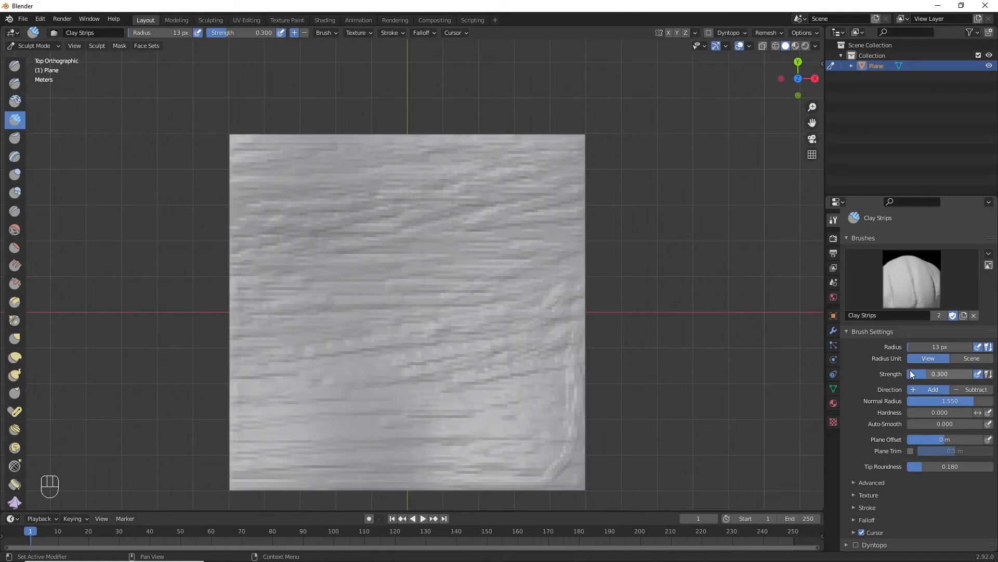
Step: Carve curved grooves around the plane's centre with the brush direction set to Subtract and a radius of 25 px
click(959, 389)
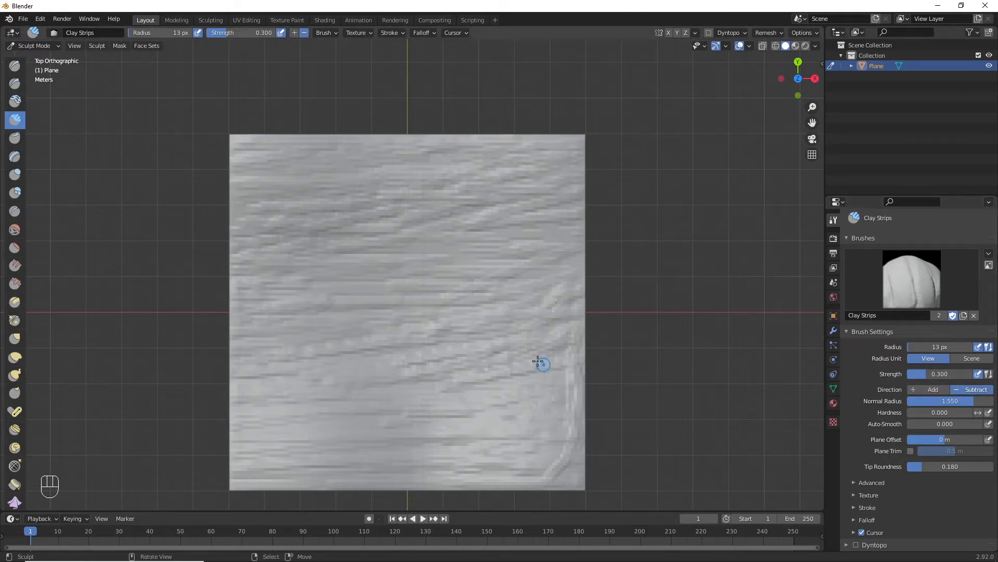
click(393, 292)
mouse_move(323, 299)
mouse_down()
mouse_move(364, 321)
mouse_move(364, 295)
mouse_up()
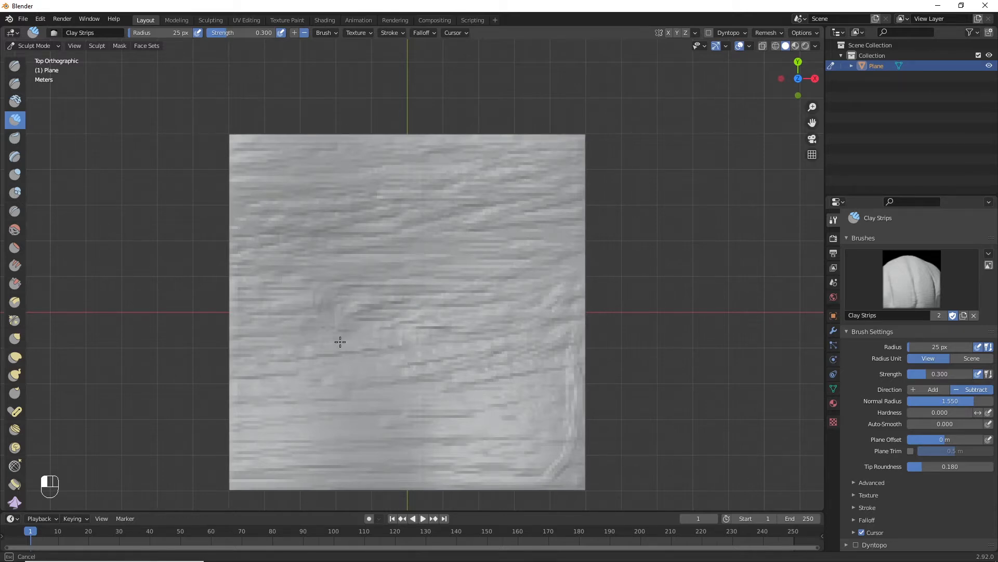
mouse_move(451, 290)
mouse_down()
mouse_move(473, 290)
mouse_move(385, 290)
mouse_move(473, 276)
mouse_up()
Step: Examine the carved grooves on the terrain from low angles and from above
key(KP_2)
key(KP_2)
key(KP_2)
key(KP_2)
key(KP_2)
key(KP_4)
key(KP_4)
key(KP_4)
key(KP_4)
key(KP_7)
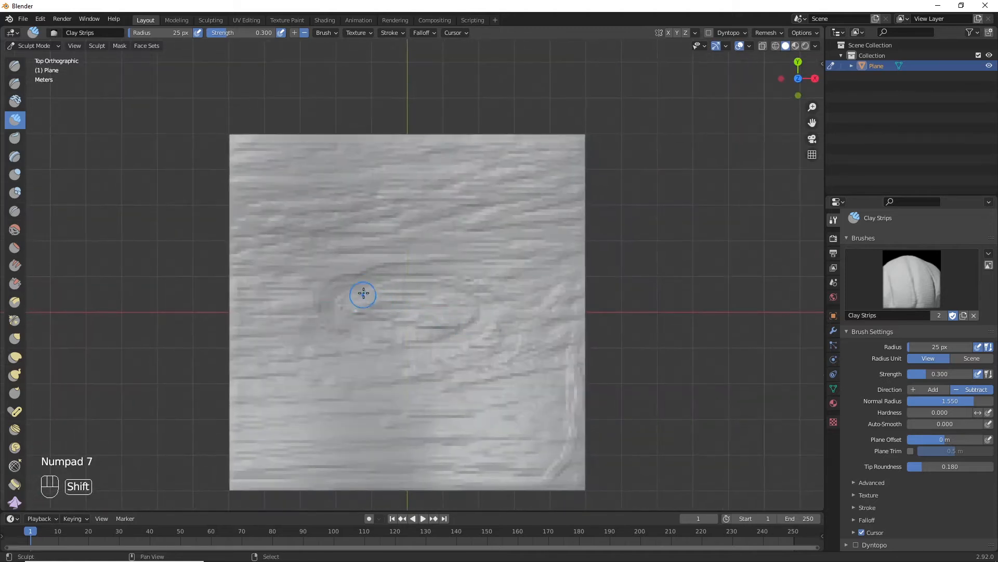
Step: Try to smooth the carved grooves around the plane's centre
mouse_move(365, 283)
shift+mouse_down()
mouse_move(322, 284)
mouse_move(419, 317)
shift+mouse_up()
scroll(419, 317, up, 2)
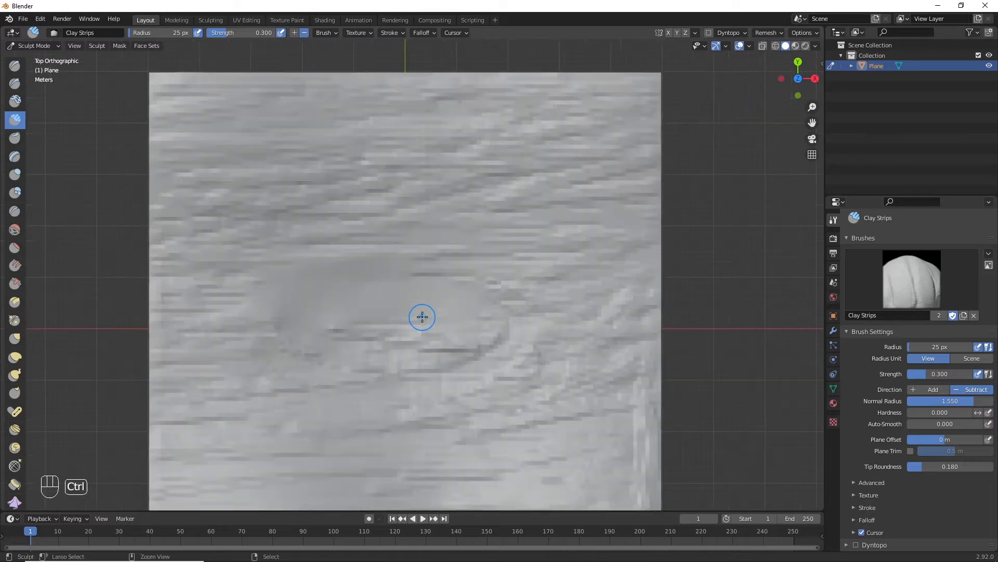
key(ctrl+z)
Step: Set the brush direction to Add with an 18 px radius and sculpt along the upper edge of the central groove
key(KP_2)
key(KP_2)
key(KP_2)
key(KP_2)
key(KP_4)
key(KP_4)
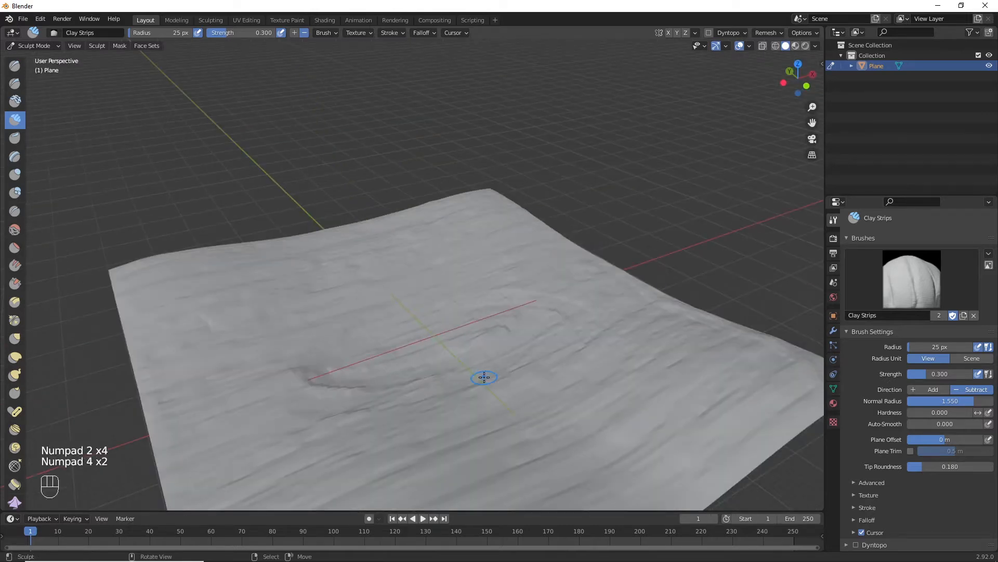
key(KP_7)
scroll(443, 353, up, 1)
click(919, 388)
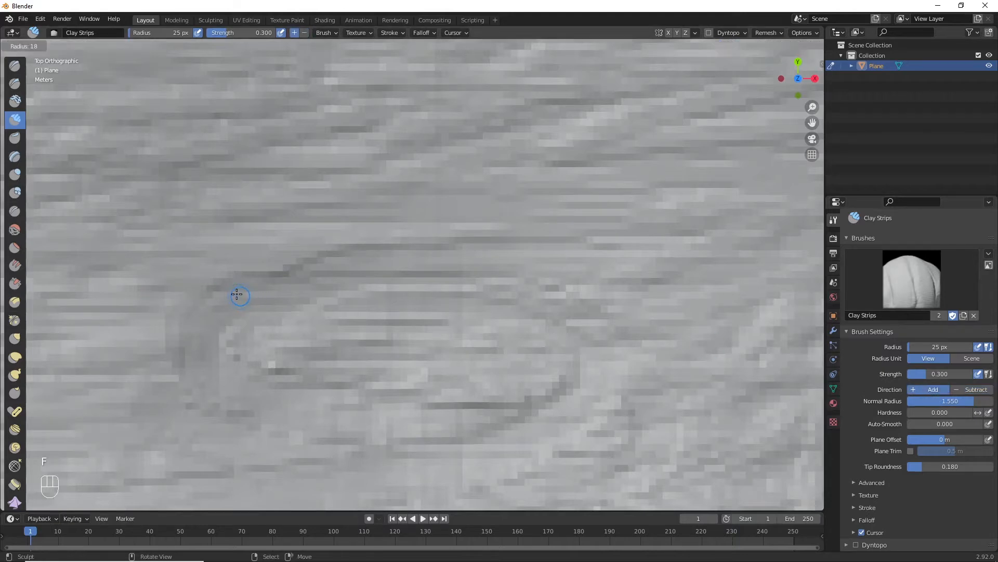
key(f)
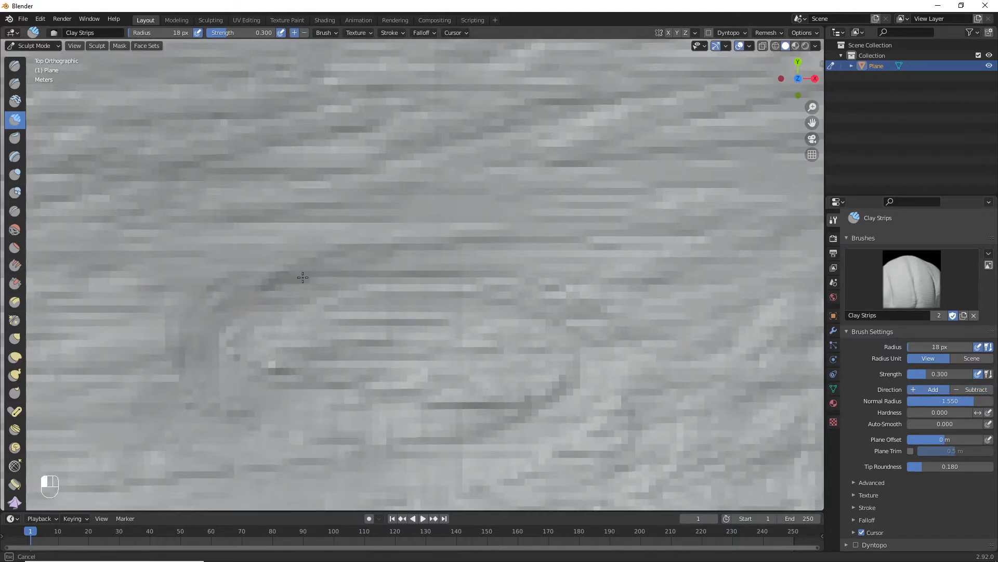
Step: Try building up the left end of the central groove with a Clay Strips stroke
key(KP_2)
key(KP_2)
key(KP_2)
key(KP_2)
key(KP_4)
key(KP_4)
key(KP_7)
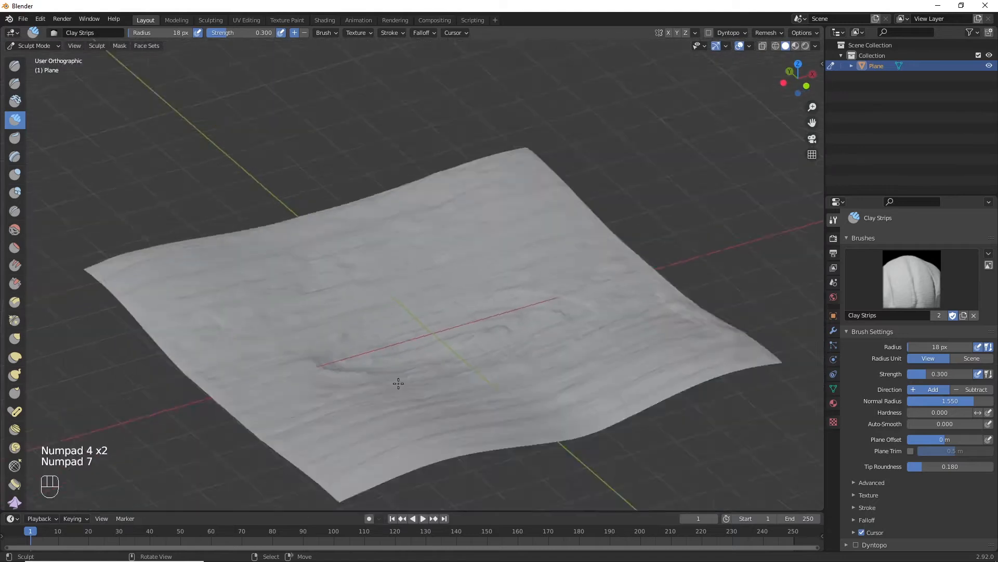
drag(326, 358, 311, 358)
key(KP_2)
key(KP_2)
key(KP_2)
key(KP_2)
key(KP_2)
key(KP_4)
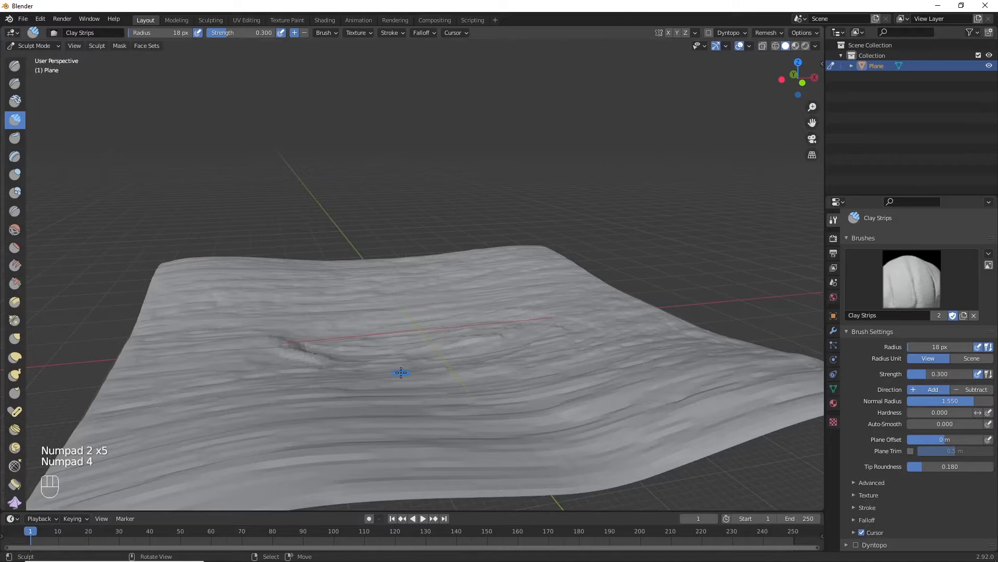
key(ctrl+z)
Step: Sculpt raised strokes inside the left part of the central groove from the top view
key(KP_7)
drag(328, 345, 320, 335)
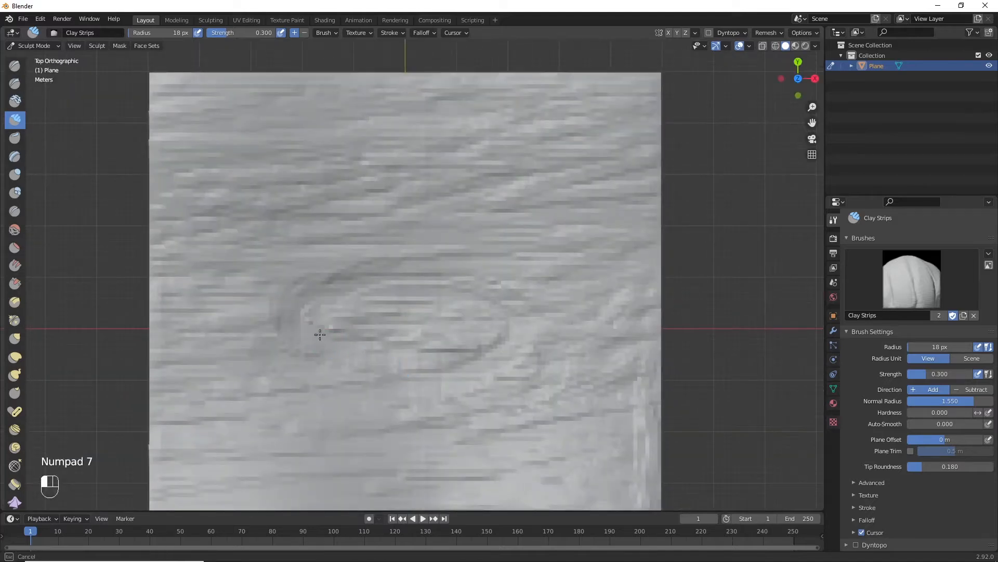
mouse_move(377, 356)
mouse_down()
mouse_move(454, 350)
mouse_move(383, 305)
mouse_up()
Step: Examine the sculpted ground detail from above and from low front angles
key(KP_0)
key(KP_2)
key(KP_2)
key(KP_2)
key(KP_2)
key(KP_2)
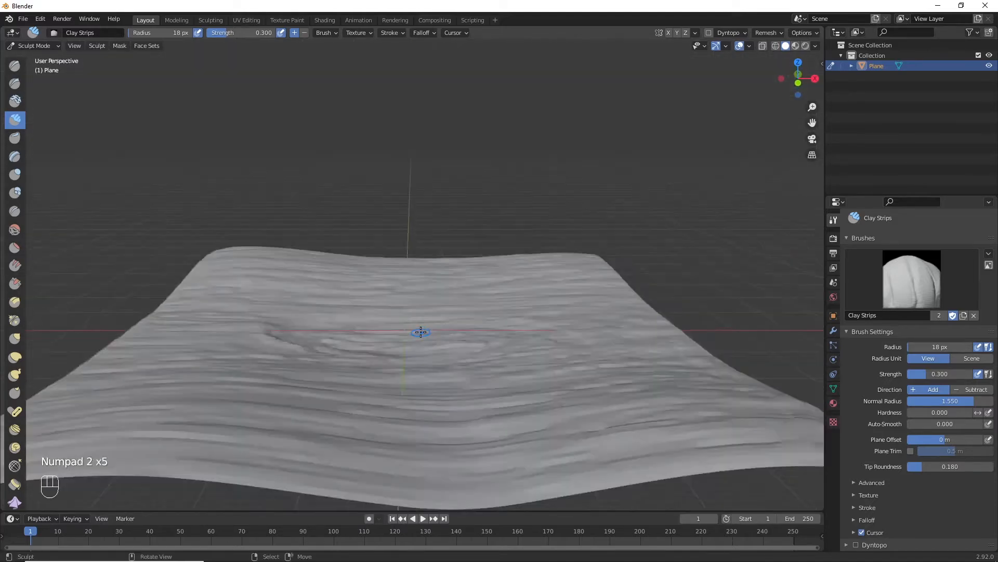
key(KP_4)
key(KP_4)
key(KP_7)
key(KP_0)
key(KP_2)
key(KP_2)
key(KP_2)
key(KP_2)
key(KP_2)
key(KP_2)
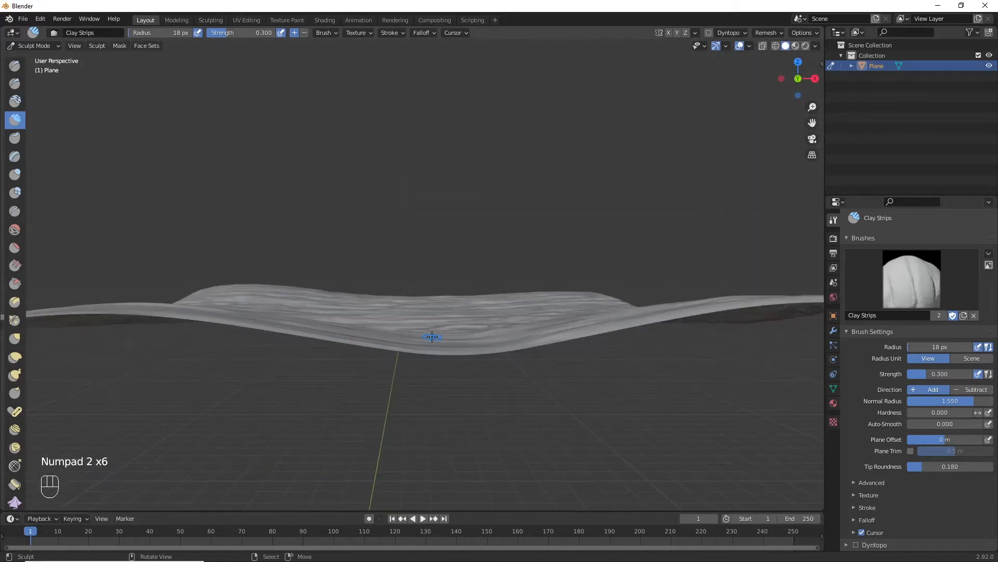
key(KP_8)
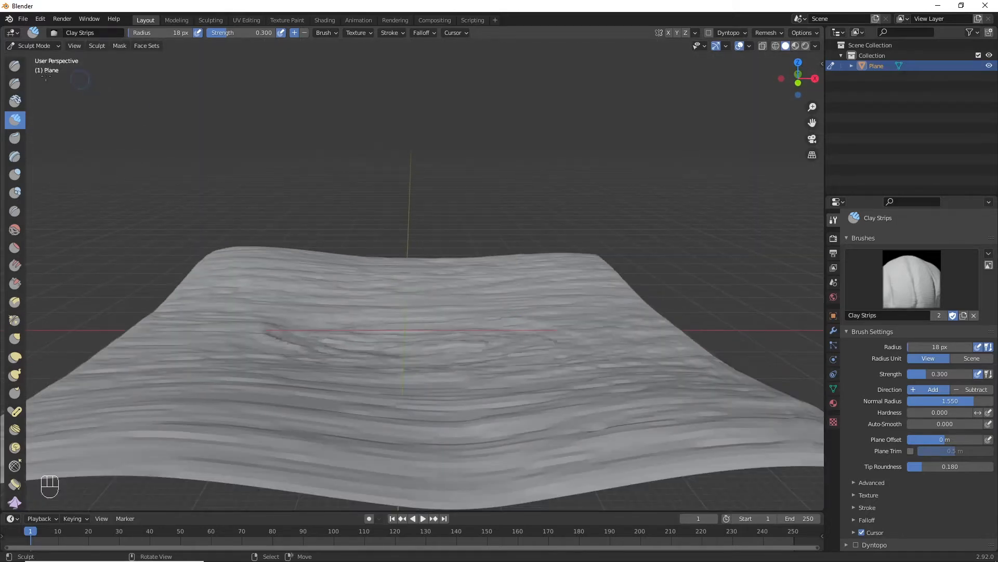
Step: Return to Object Mode and add a camera at the scene origin
click(27, 43)
click(36, 54)
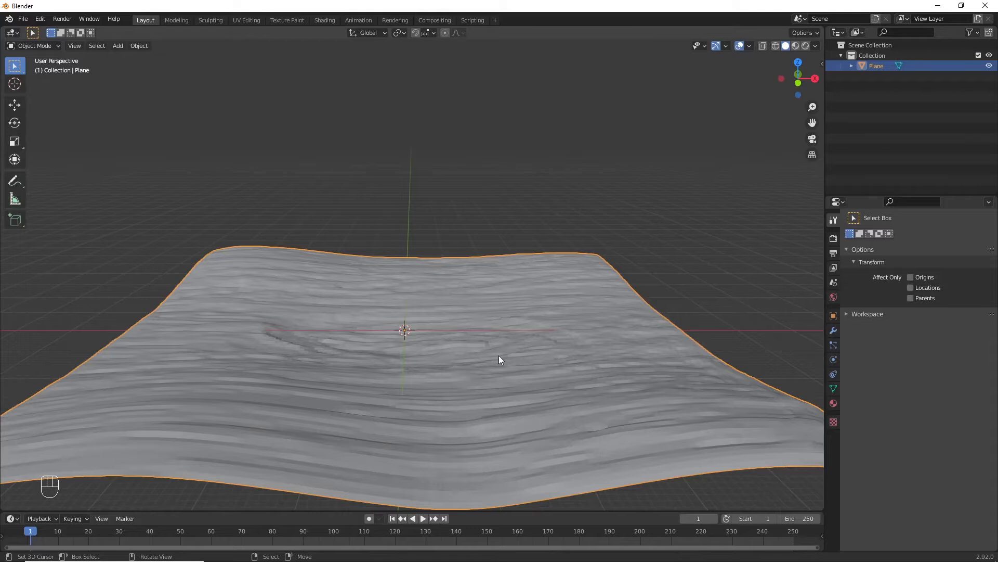
key(shift+a)
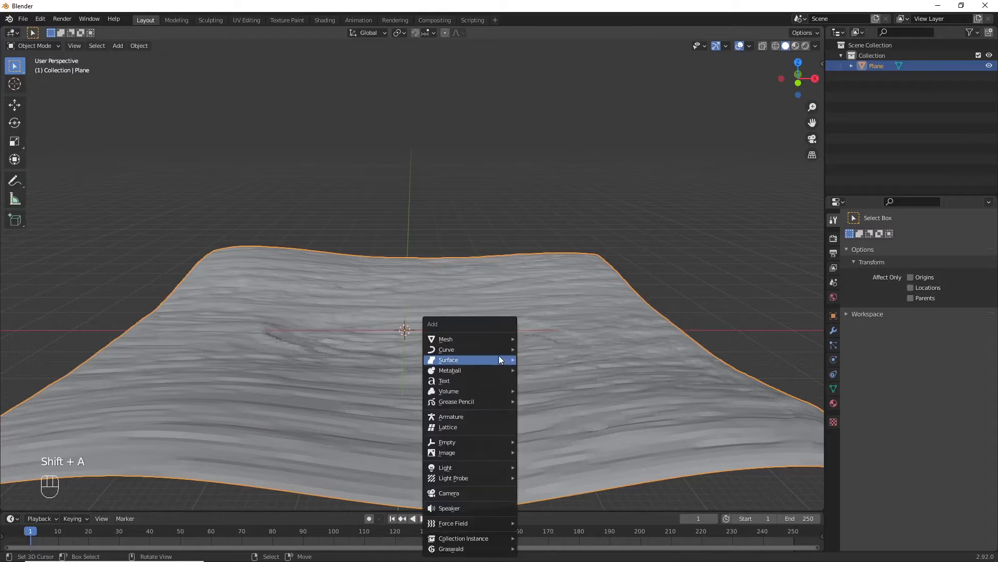
click(453, 493)
scroll(436, 338, up, 2)
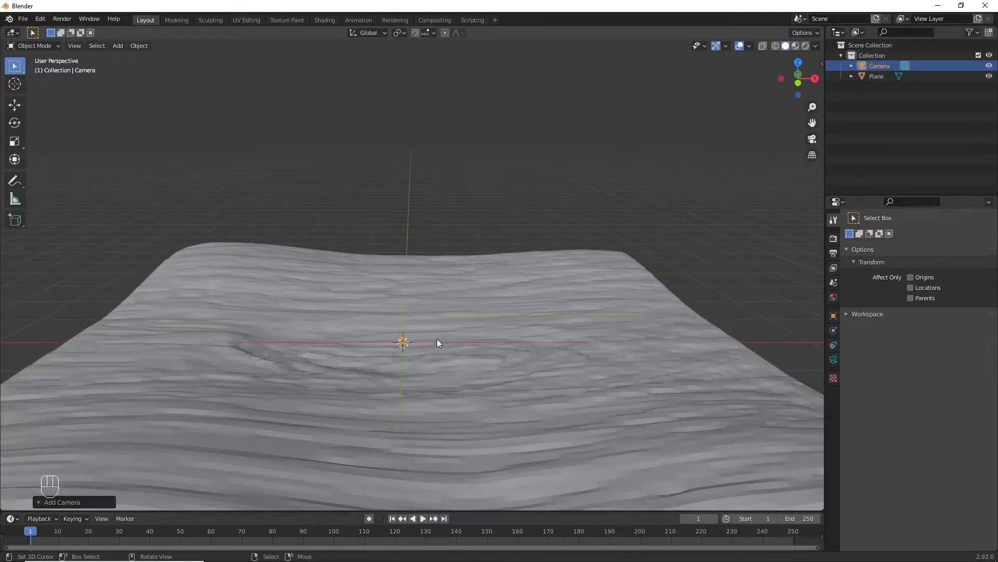
Step: Align the camera to the current view and fly it down to a low viewpoint in front of the terrain
key(ctrl+alt+KP_0)
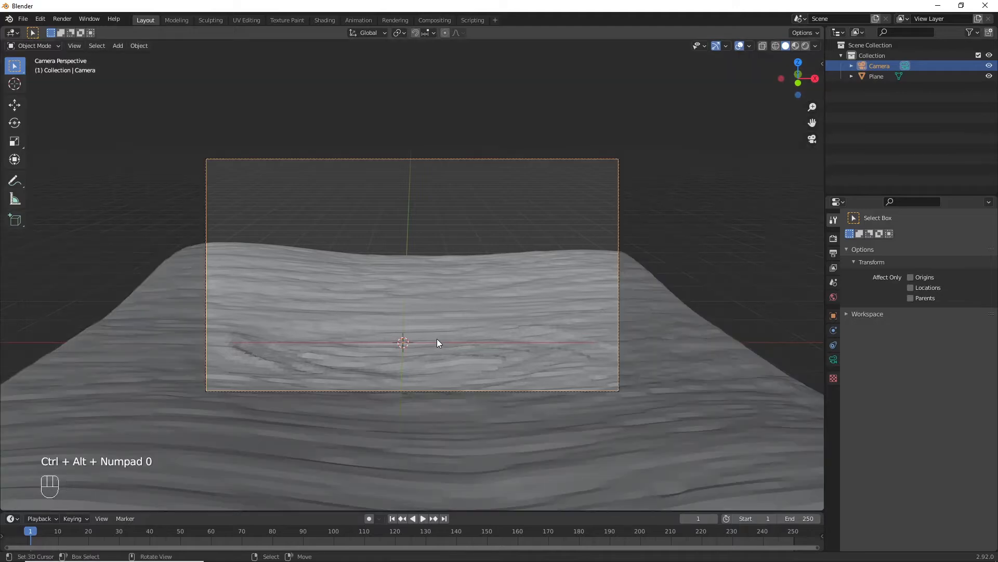
key(shift+f)
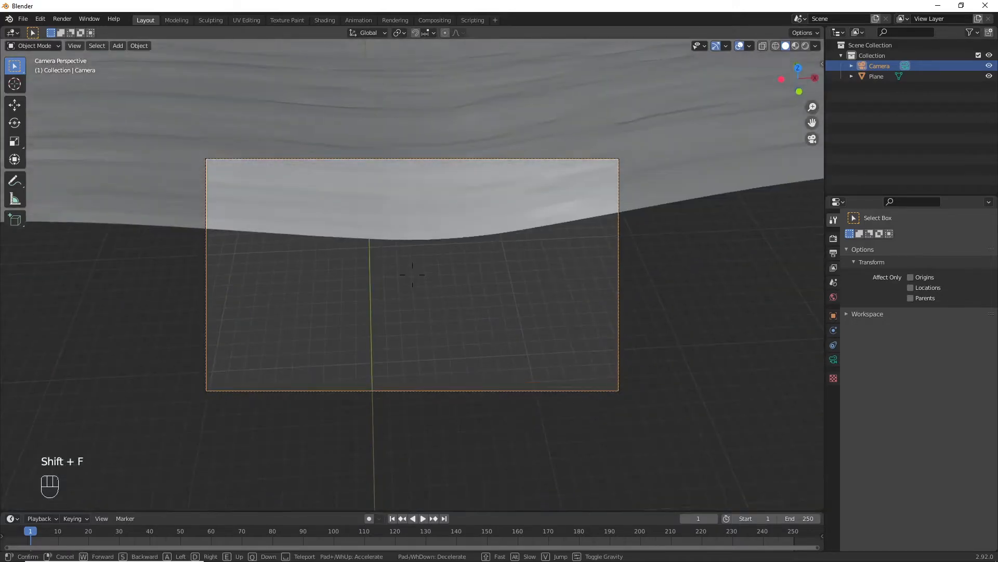
key(w)
key(shift+q)
key(shift+w)
key(shift+q)
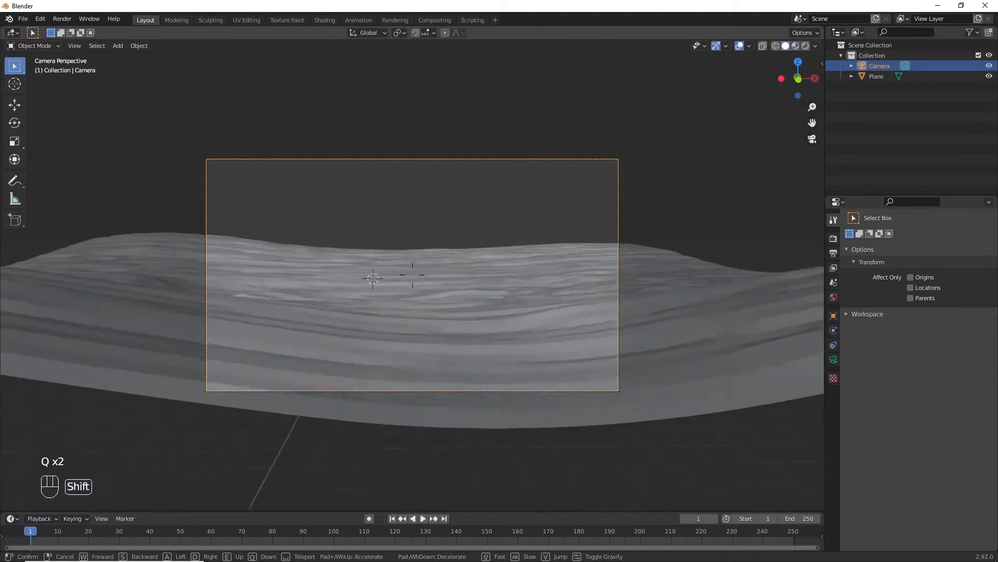
Step: Fine-tune the camera's height, distance and tilt by flying until the curved foreground and distant ridge fill the lower frame
key(shift+w)
key(shift+e)
key(s)
key(d)
key(w)
key(a)
key(s)
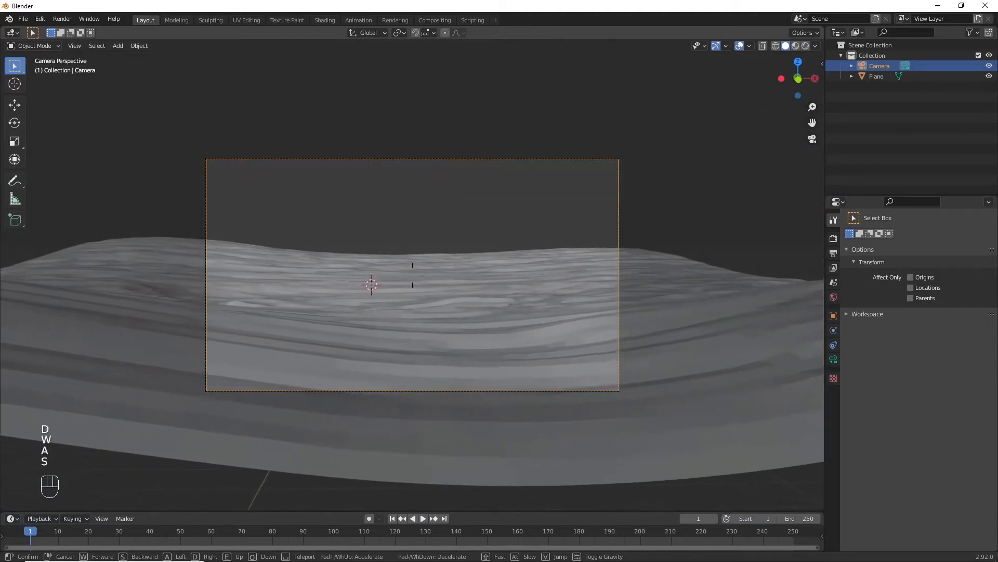
key(d)
key(w)
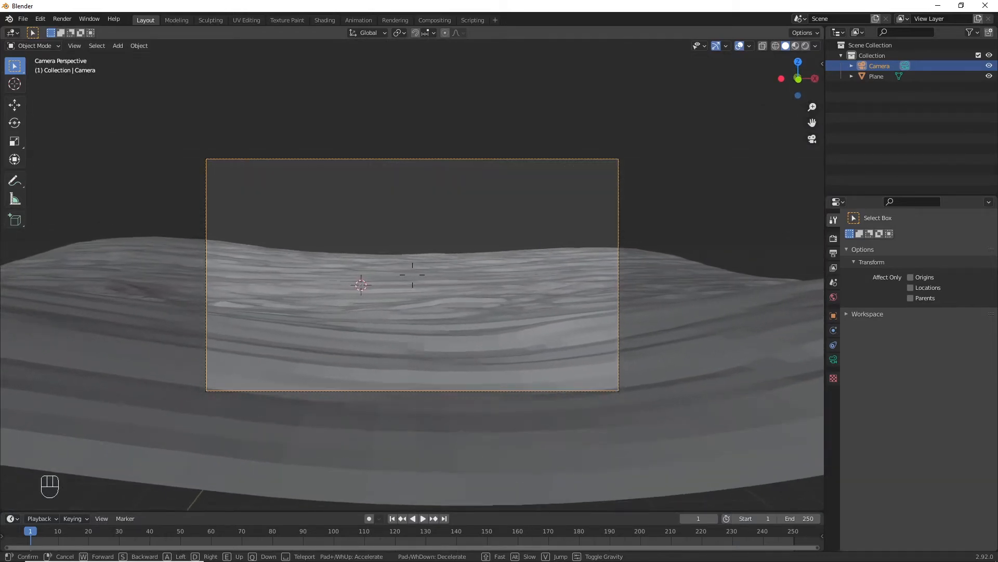
key(q)
key(q)
key(w)
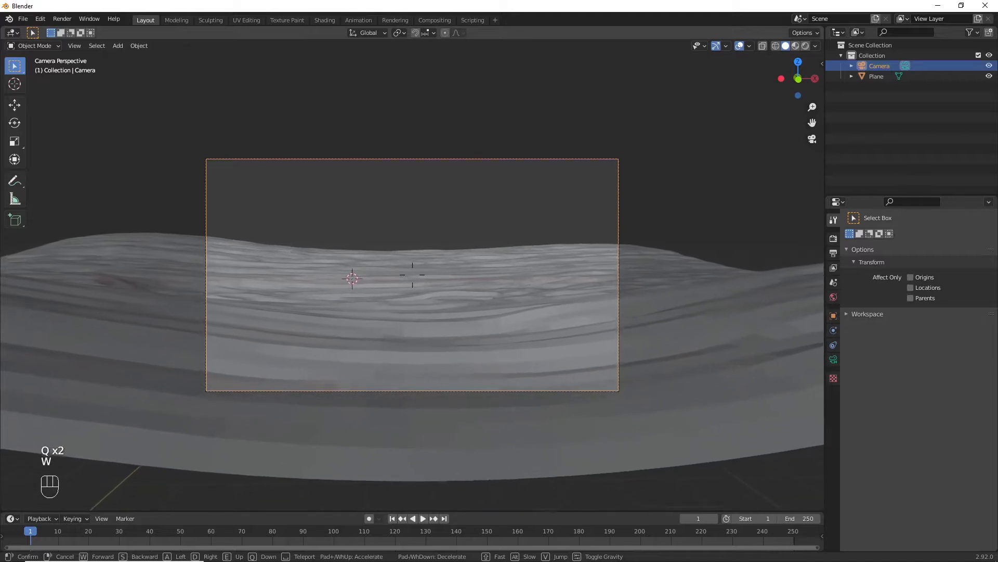
key(w)
key(w)
key(w)
key(w)
key(w)
key(w)
key(w)
key(w)
key(w)
key(s)
key(d)
key(w)
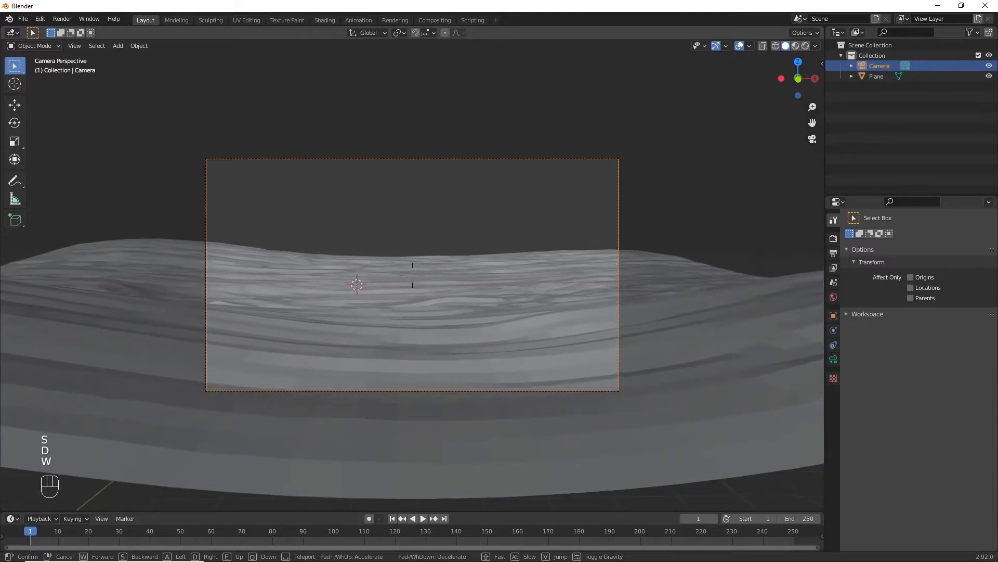
key(e)
key(s)
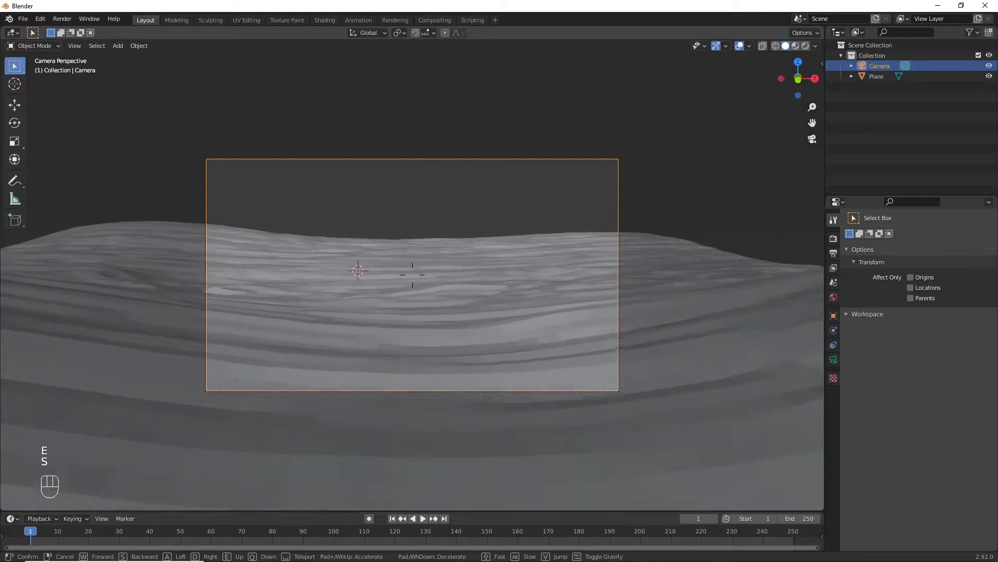
key(s)
key(s)
key(w)
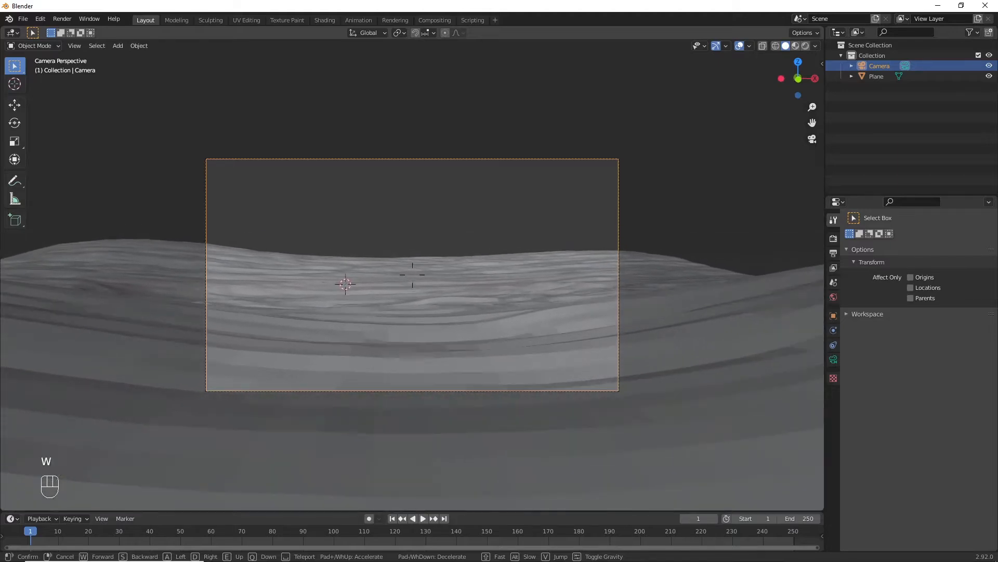
key(s)
key(q)
key(e)
key(s)
key(e)
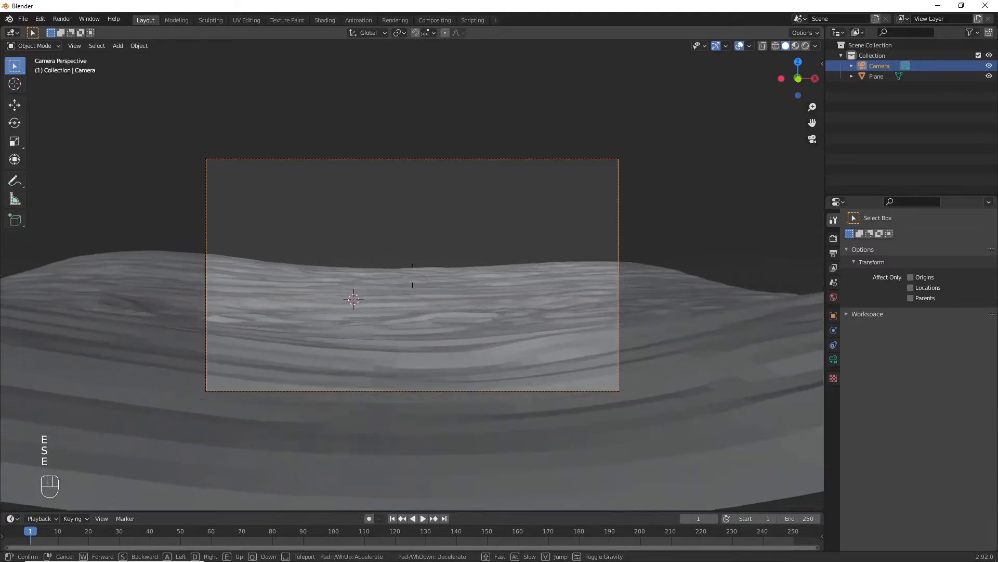
click(412, 274)
Step: Raise the left side of the plane's far ridge about 1.3 m and the right side about 1.9 m along Z with proportional editing
click(267, 250)
key(Tab)
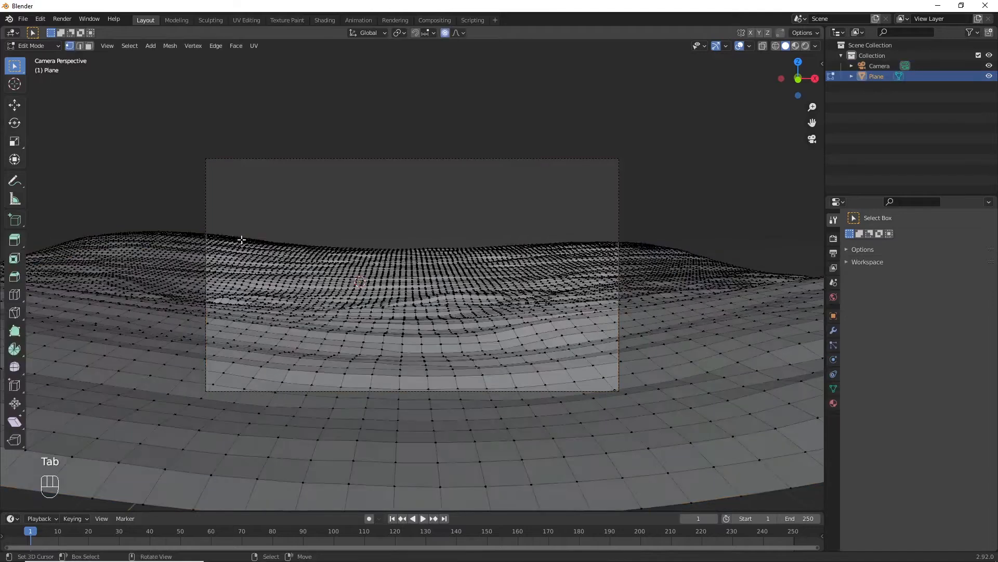
key(g)
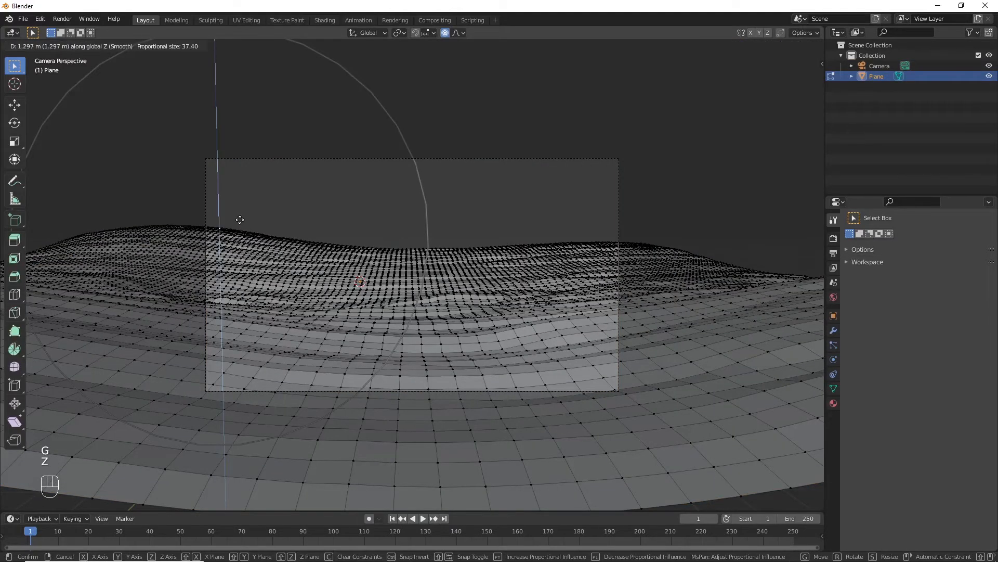
click(239, 219)
key(g)
key(z)
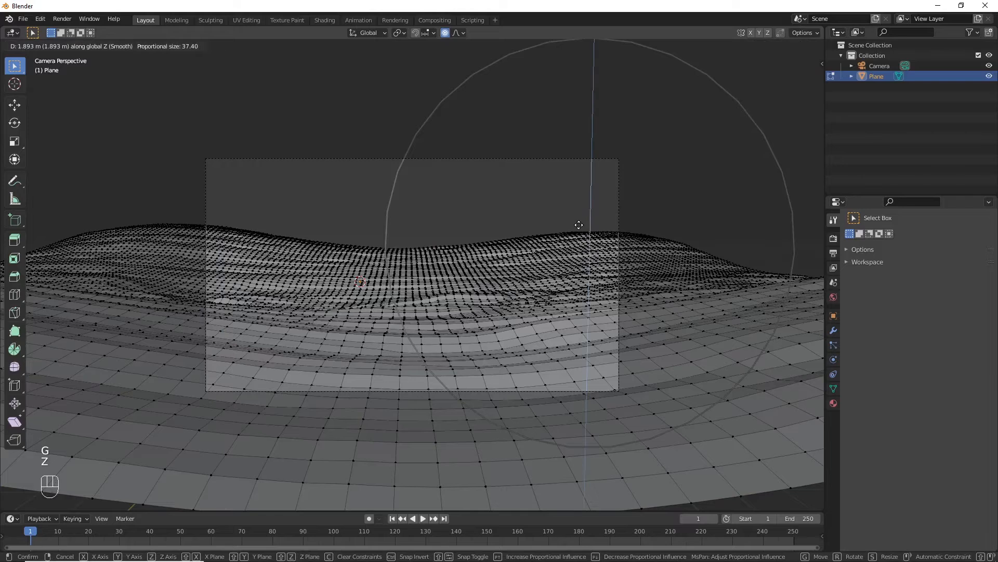
click(582, 230)
Step: Raise the middle of the far ridge slightly along Z with proportional editing and return to Object Mode
key(g)
key(z)
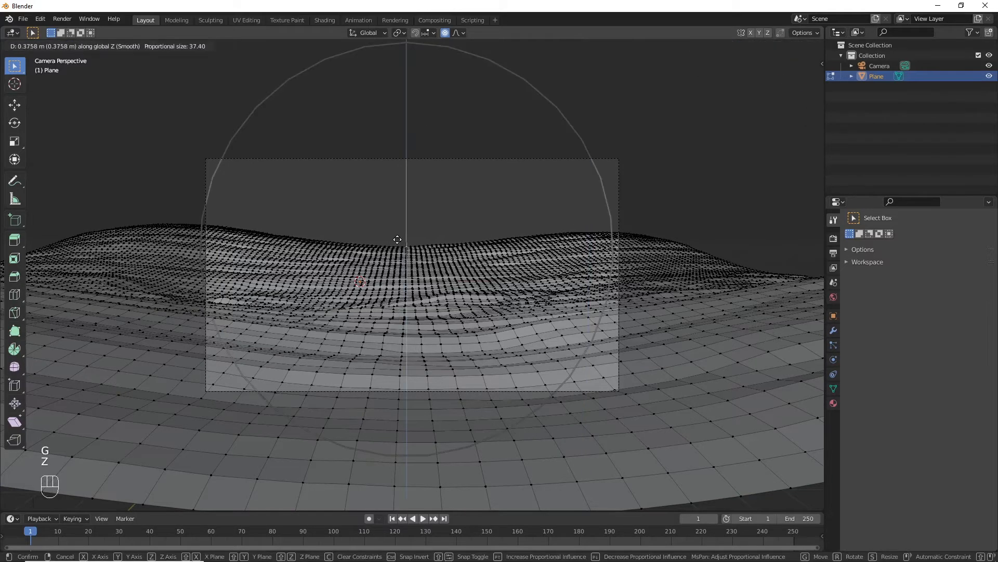
click(435, 264)
key(Tab)
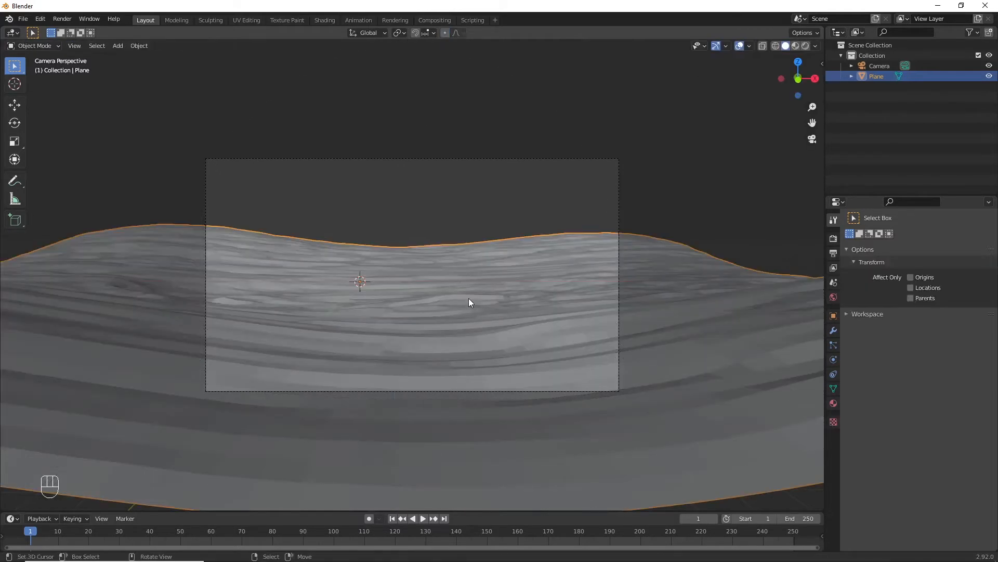
Step: Apply smooth shading to the terrain plane
key(w)
click(452, 304)
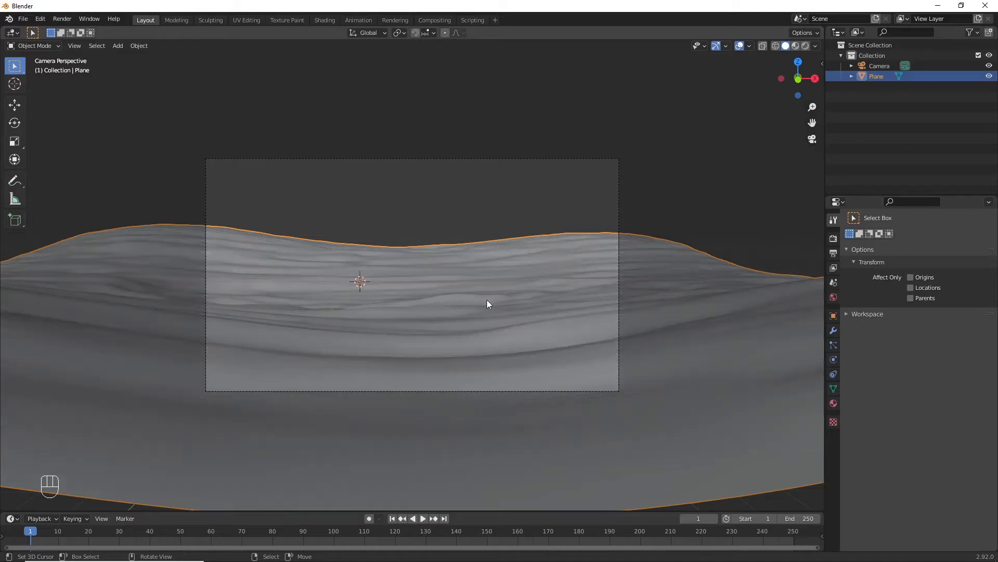
scroll(487, 301, up, 1)
Step: Lower the ground near the centre of the camera view along Z with the proportional size reduced to about 13, returning to Object Mode
key(Tab)
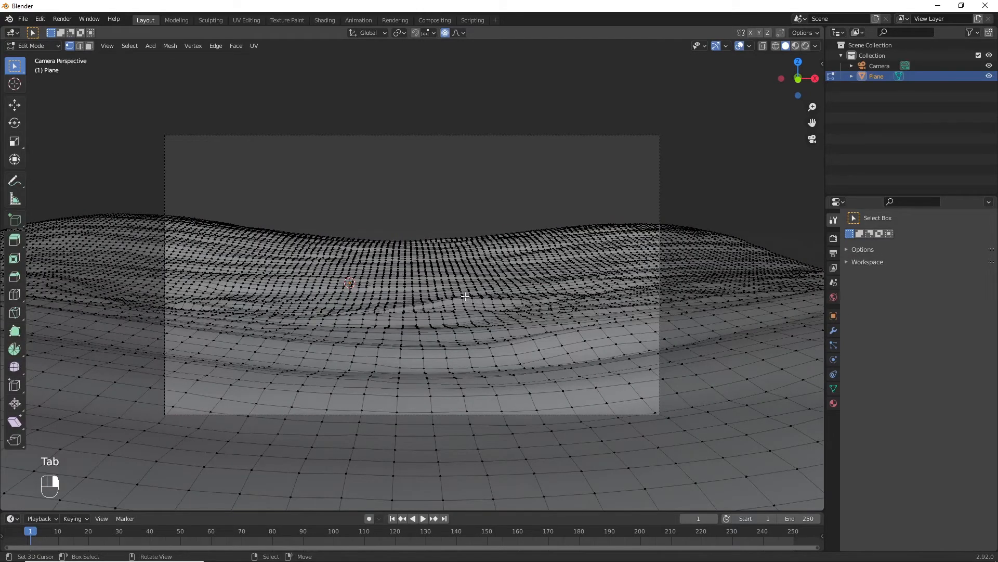
key(g)
key(z)
scroll(469, 304, up, 7)
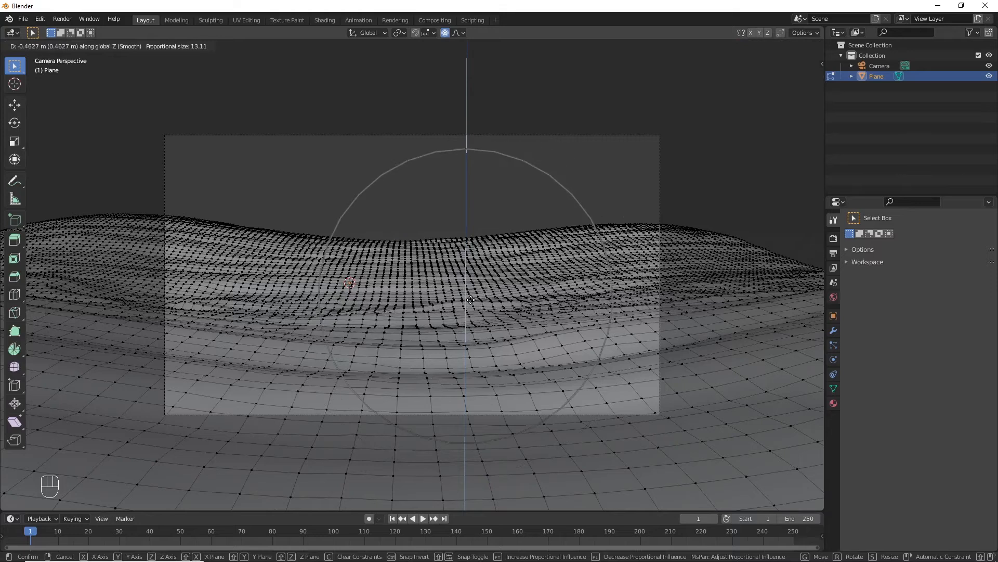
click(488, 305)
key(Tab)
scroll(466, 298, down, 2)
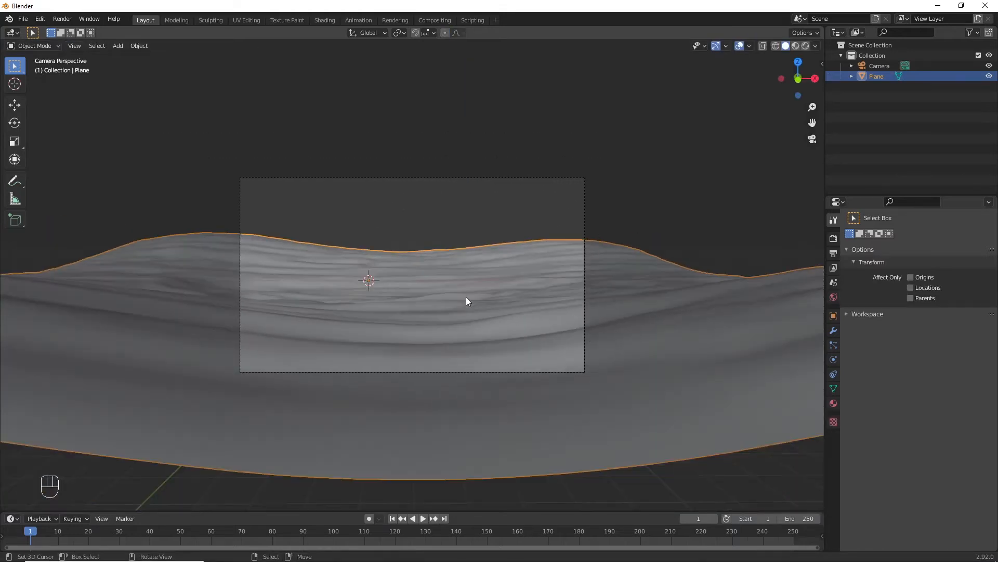
scroll(466, 297, up, 1)
scroll(466, 298, down, 1)
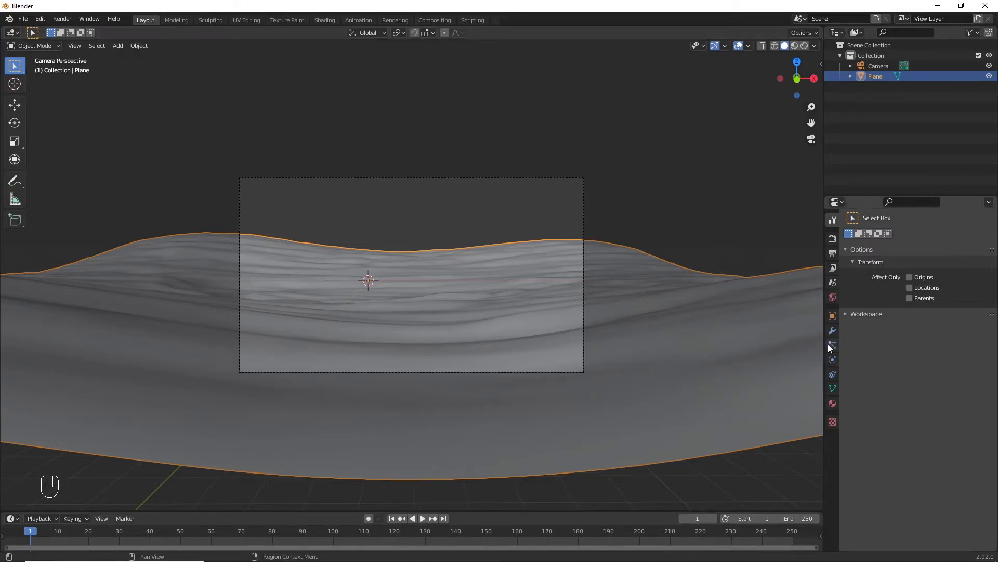
Step: Add three vertex groups to the terrain plane
click(832, 388)
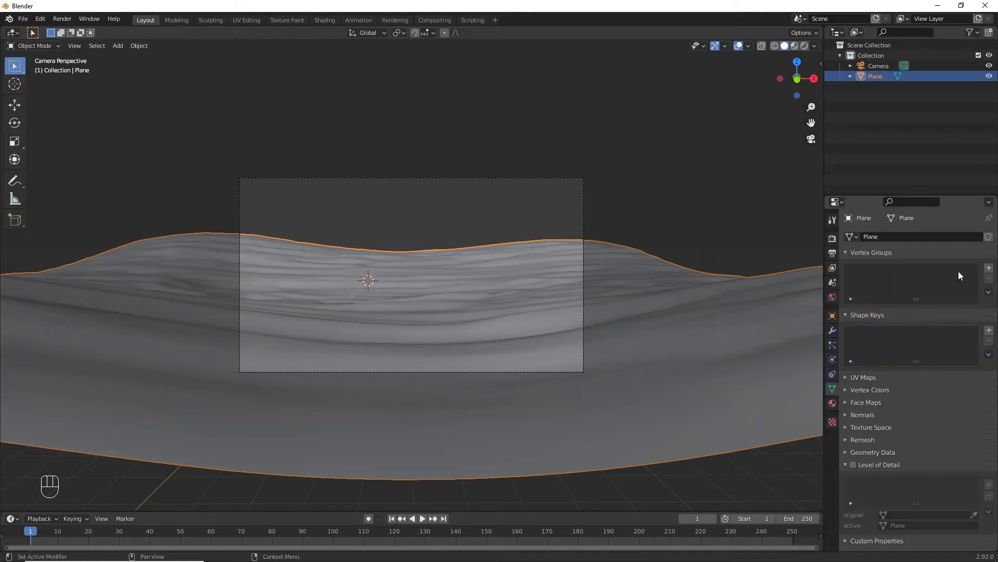
click(990, 268)
click(990, 268)
click(989, 269)
Step: Rename the three vertex groups as grass, flower and rocks
double_click(869, 273)
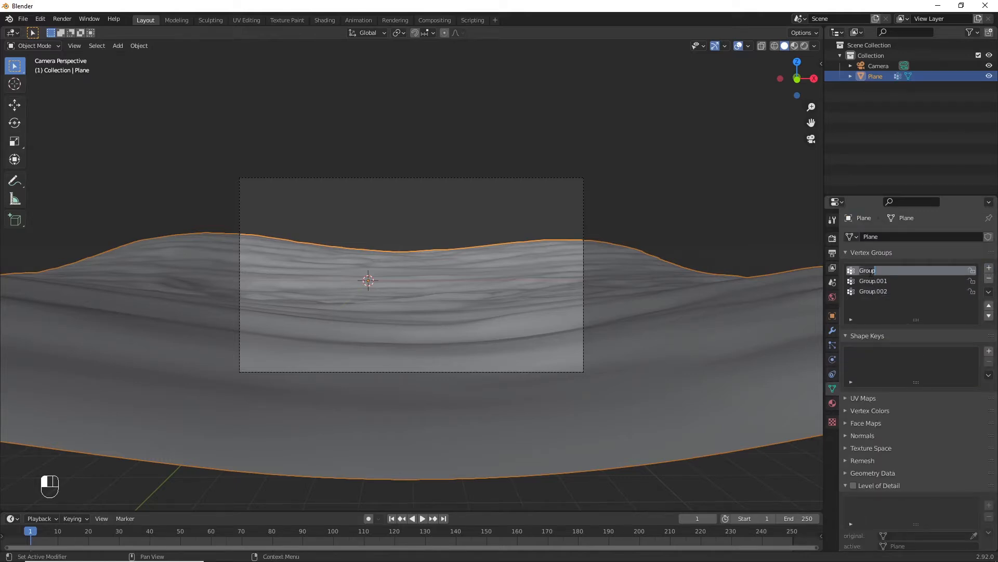
double_click(877, 280)
text(flower)
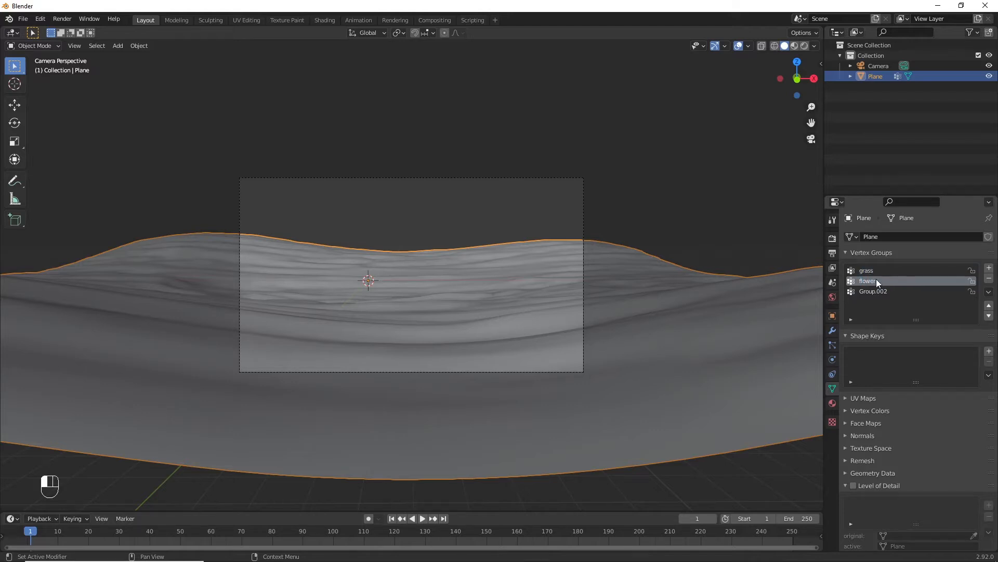
click(891, 291)
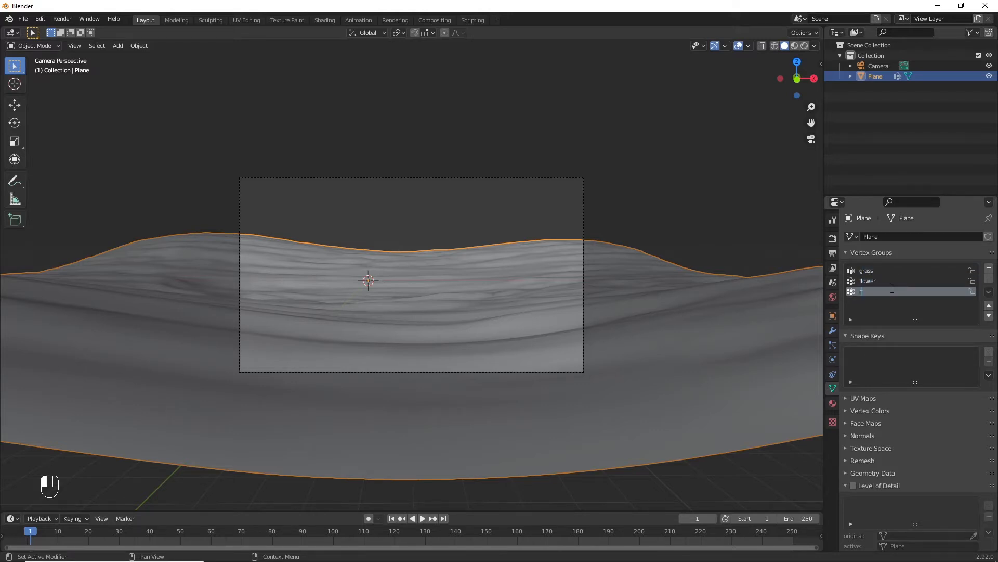
key(Return)
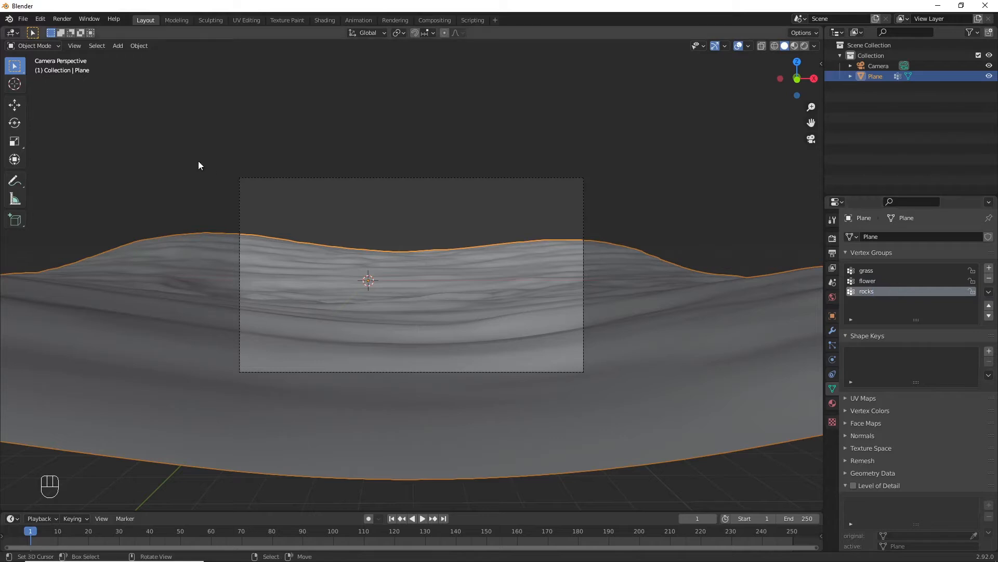
Step: Annotate the camera view with four freehand ovals, two along the far slopes and two in the foreground
click(15, 187)
ctrl+scroll(450, 248, up, 3)
scroll(442, 246, up, 2)
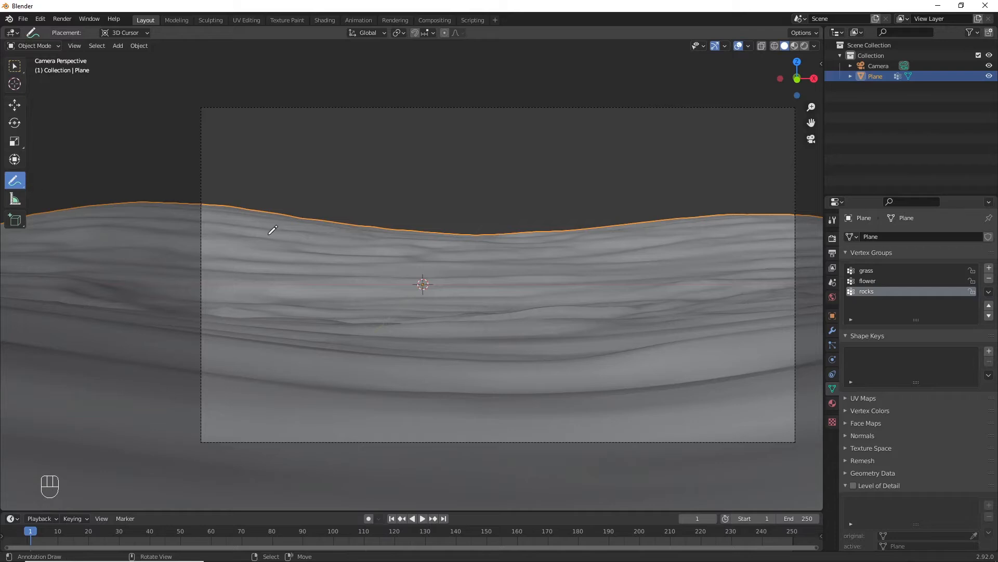
click(361, 232)
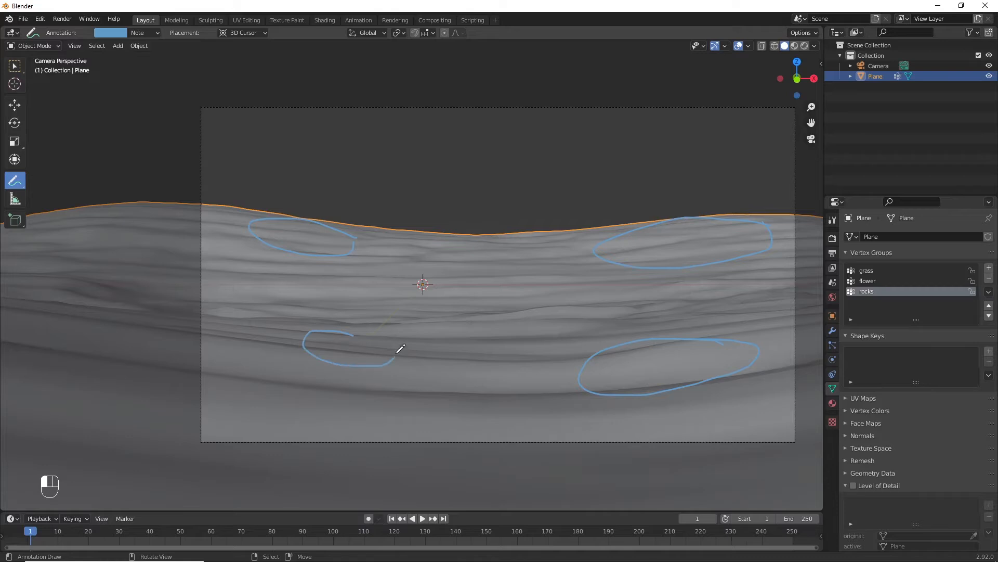
Step: Make the grass vertex group active and switch the plane to Weight Paint mode
key(KP_0)
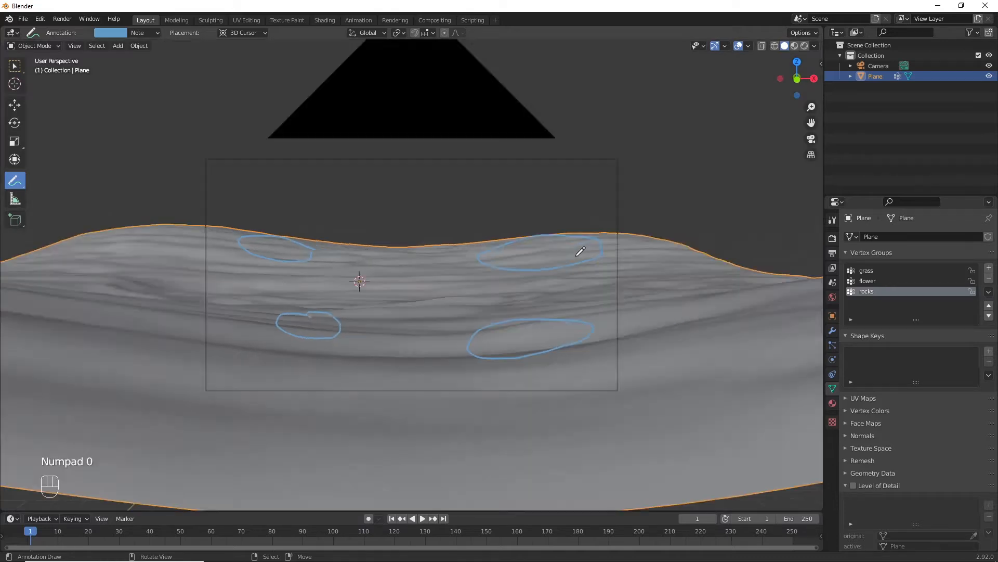
key(KP_7)
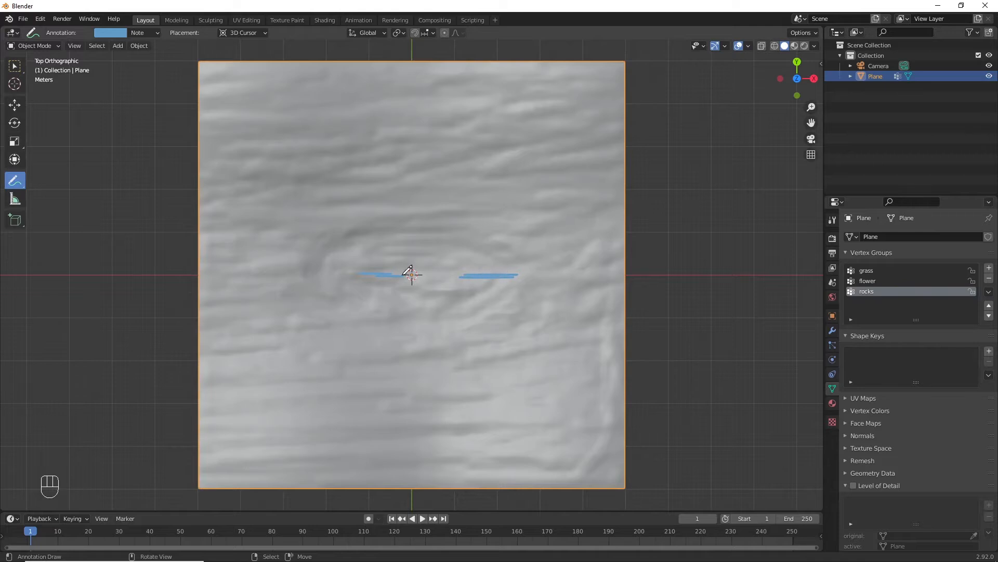
key(KP_0)
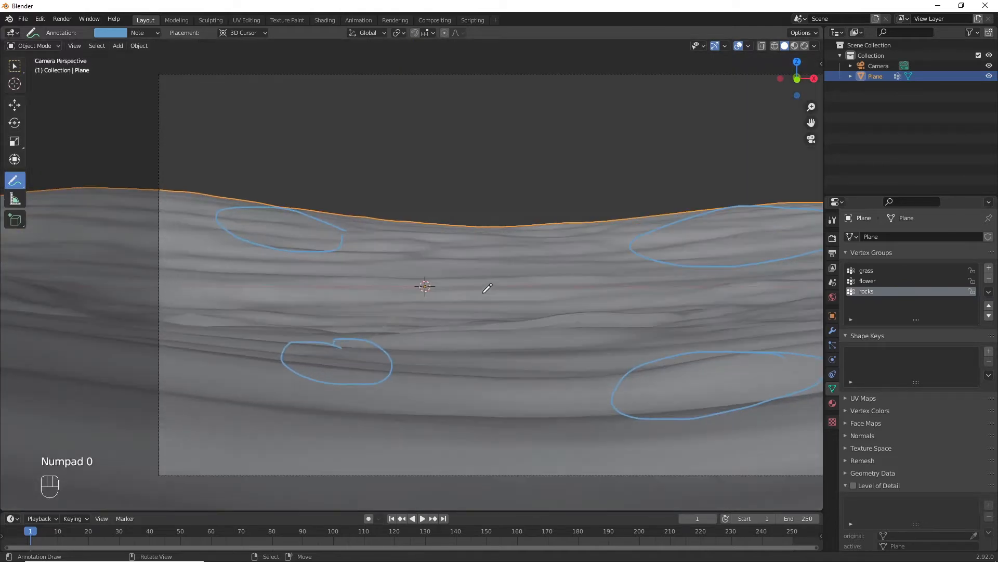
click(862, 269)
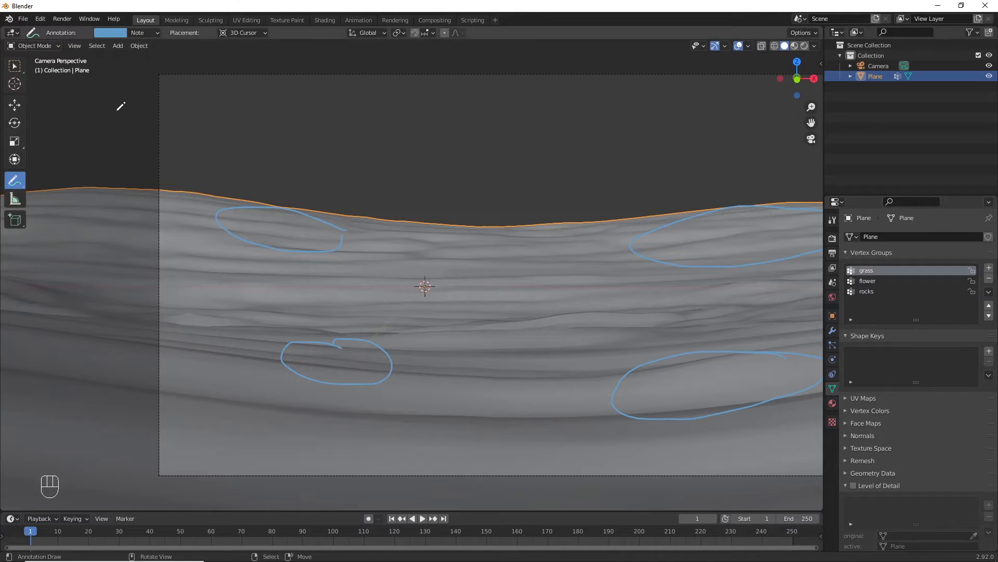
click(36, 50)
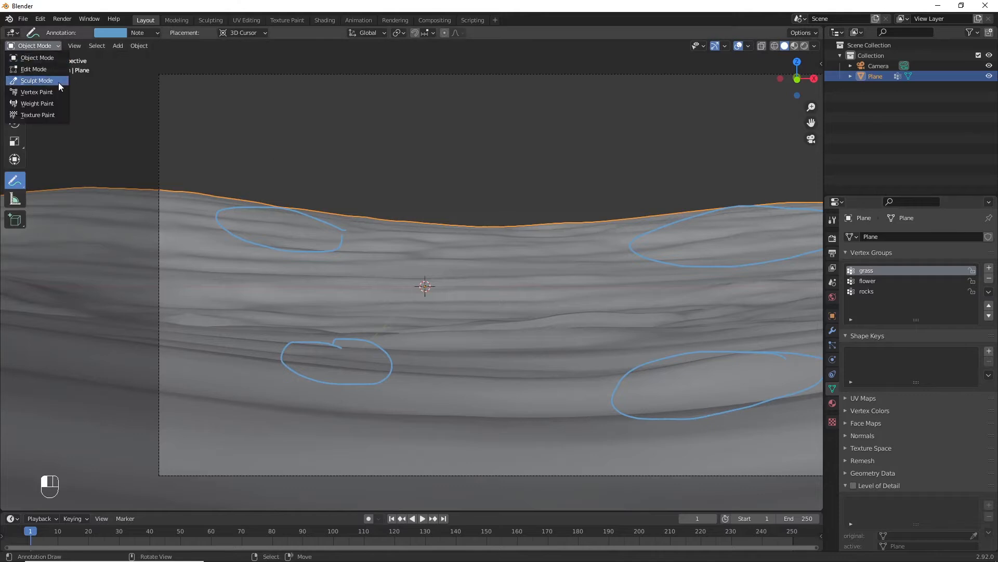
click(41, 104)
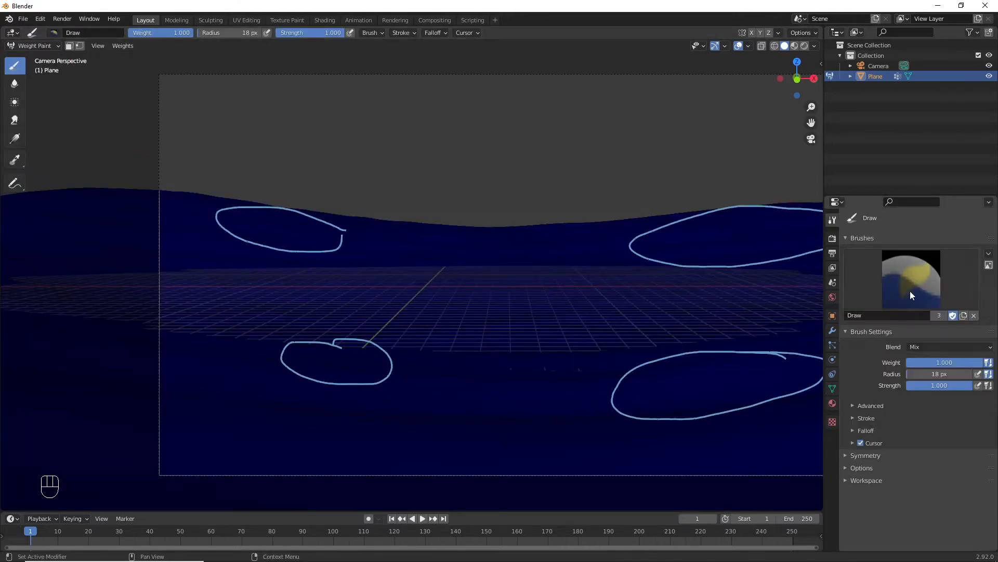
Step: Choose the Add brush and paint grass weight around the far-left oval and in a band along the terrain's far edge
click(910, 292)
click(661, 337)
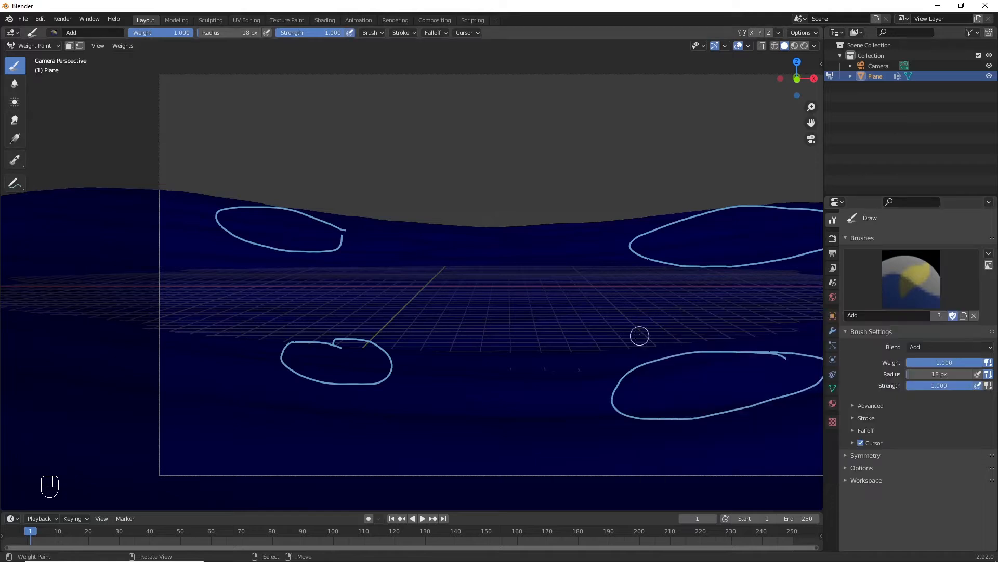
mouse_move(307, 272)
mouse_down()
mouse_move(252, 261)
mouse_move(192, 196)
mouse_move(217, 261)
mouse_move(268, 252)
mouse_move(270, 204)
mouse_move(390, 239)
mouse_up()
key(KP_7)
mouse_move(312, 95)
mouse_down()
mouse_move(499, 95)
mouse_move(310, 99)
mouse_up()
key(KP_0)
key(KP_0)
mouse_move(435, 123)
mouse_down()
mouse_move(315, 99)
mouse_move(407, 103)
mouse_up()
key(KP_0)
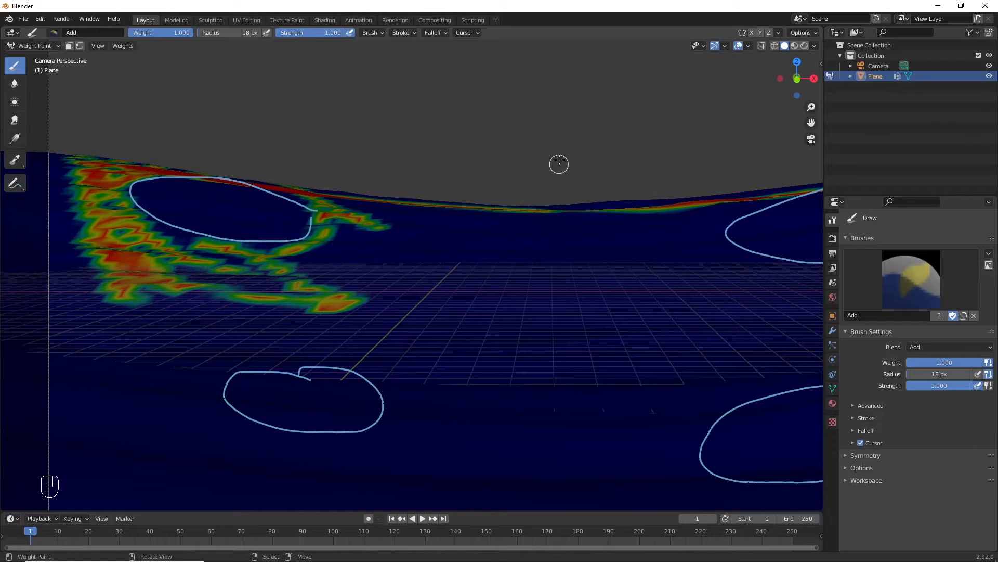
key(KP_0)
mouse_move(485, 116)
mouse_down()
mouse_move(360, 103)
mouse_move(503, 117)
mouse_move(567, 98)
mouse_move(522, 98)
mouse_move(495, 116)
mouse_up()
key(KP_0)
key(KP_0)
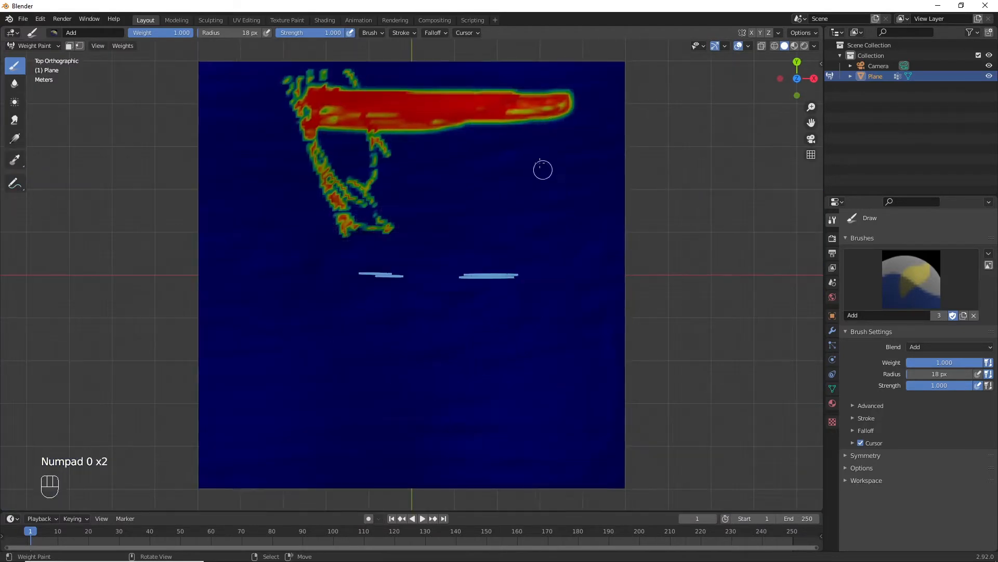
Step: Paint grass weight over the rest of the camera frame outside the four ovals, enlarging the brush radius to 51 px
key(KP_0)
mouse_move(614, 240)
mouse_down()
mouse_move(436, 262)
mouse_move(444, 274)
mouse_move(495, 263)
mouse_move(546, 270)
mouse_move(617, 253)
mouse_move(662, 270)
mouse_move(504, 276)
mouse_move(541, 301)
mouse_move(208, 285)
mouse_move(225, 334)
mouse_move(220, 381)
mouse_move(273, 394)
mouse_move(236, 352)
mouse_move(411, 349)
mouse_move(419, 317)
mouse_move(613, 294)
mouse_move(490, 383)
mouse_move(630, 314)
mouse_move(561, 401)
mouse_move(414, 312)
mouse_move(403, 252)
mouse_move(441, 258)
mouse_up()
scroll(618, 252, down, 2)
key(f)
click(286, 373)
scroll(441, 258, up, 1)
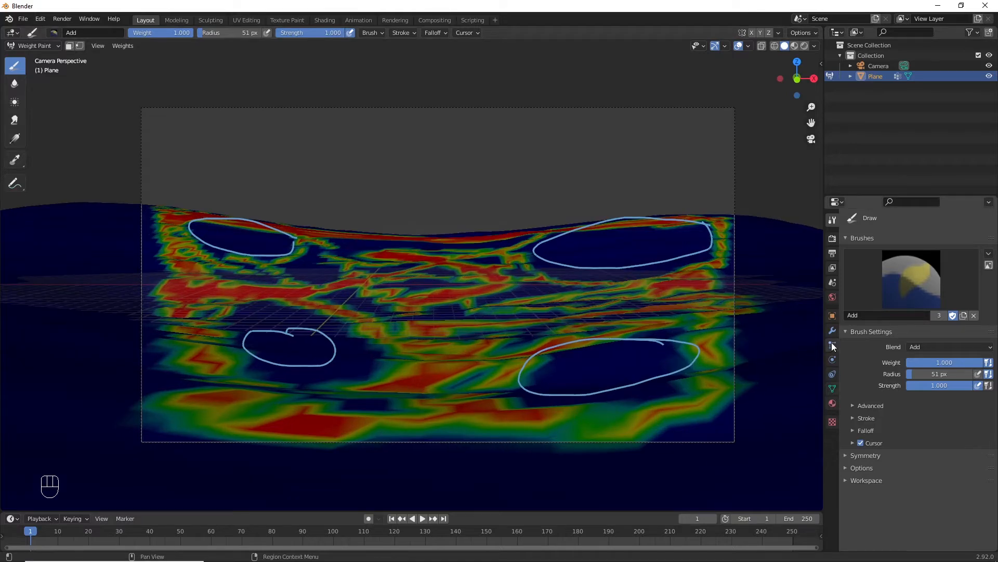
Step: Make the rocks vertex group active and paint its weight inside the two far ovals with a 41 px brush radius
click(833, 359)
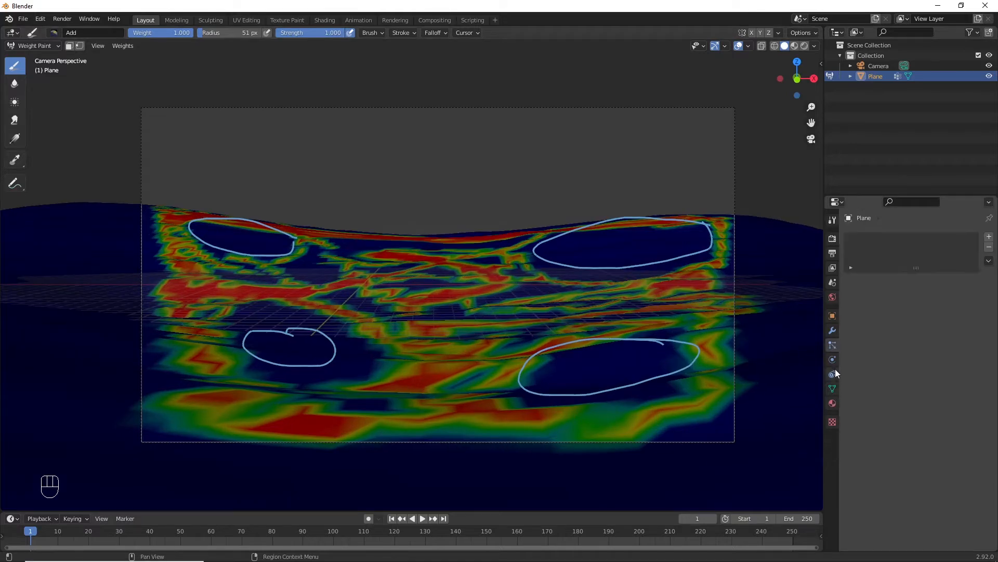
click(833, 388)
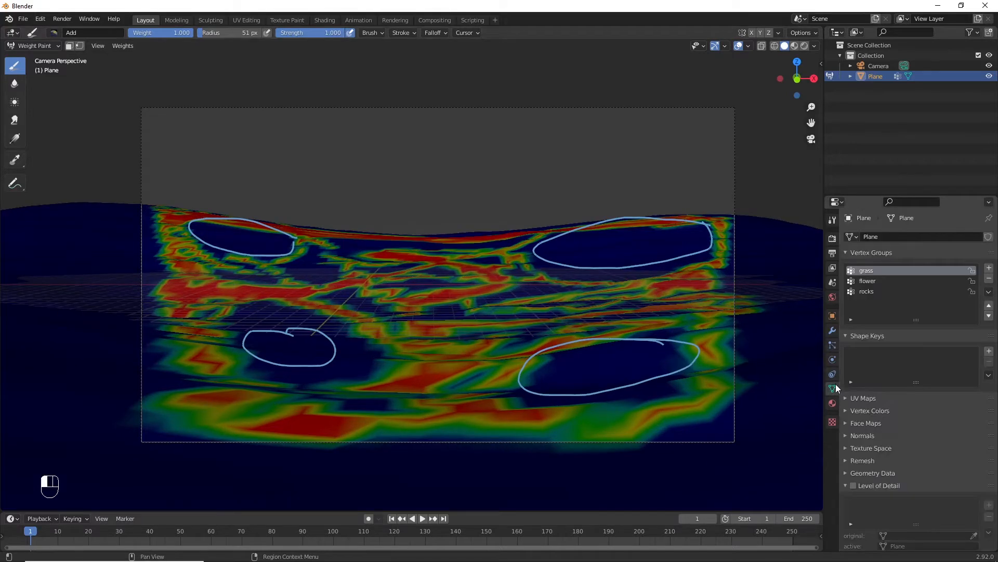
click(867, 293)
key(f)
click(241, 240)
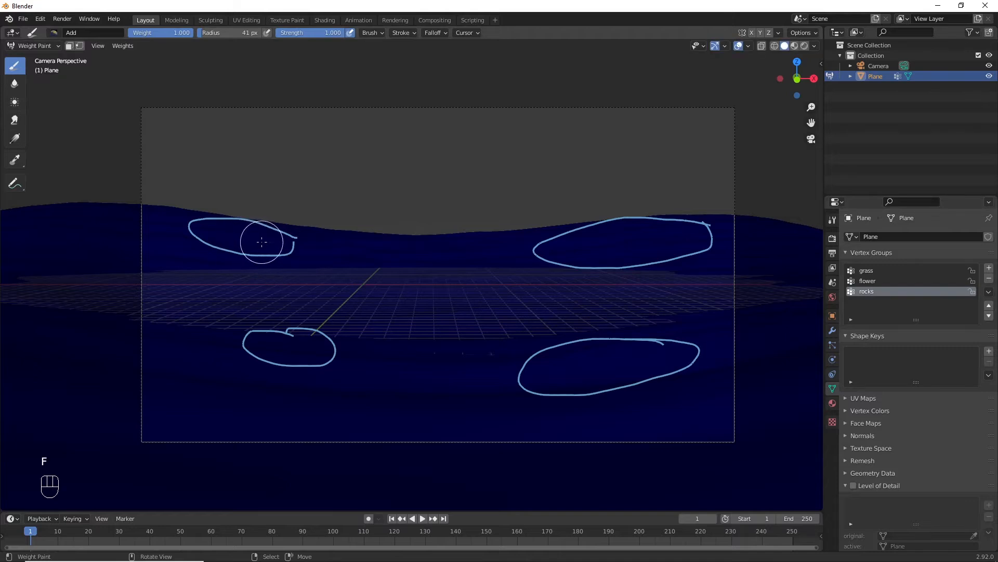
mouse_move(255, 237)
mouse_down()
mouse_move(211, 224)
mouse_move(236, 240)
mouse_move(271, 240)
mouse_move(250, 226)
mouse_move(213, 234)
mouse_move(268, 225)
mouse_move(260, 237)
mouse_up()
mouse_move(686, 255)
mouse_down()
mouse_move(577, 241)
mouse_move(610, 257)
mouse_move(573, 223)
mouse_move(607, 263)
mouse_move(584, 241)
mouse_move(666, 229)
mouse_move(639, 222)
mouse_move(668, 242)
mouse_move(622, 244)
mouse_up()
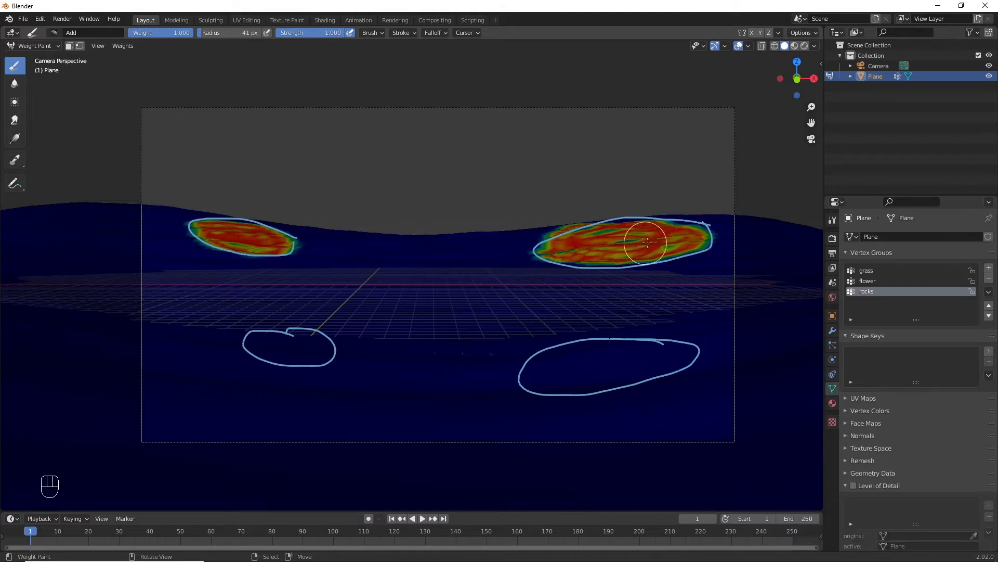
drag(644, 237, 619, 242)
Step: Put the plane in Edit Mode and select the vertices of the grass group
click(33, 45)
click(34, 69)
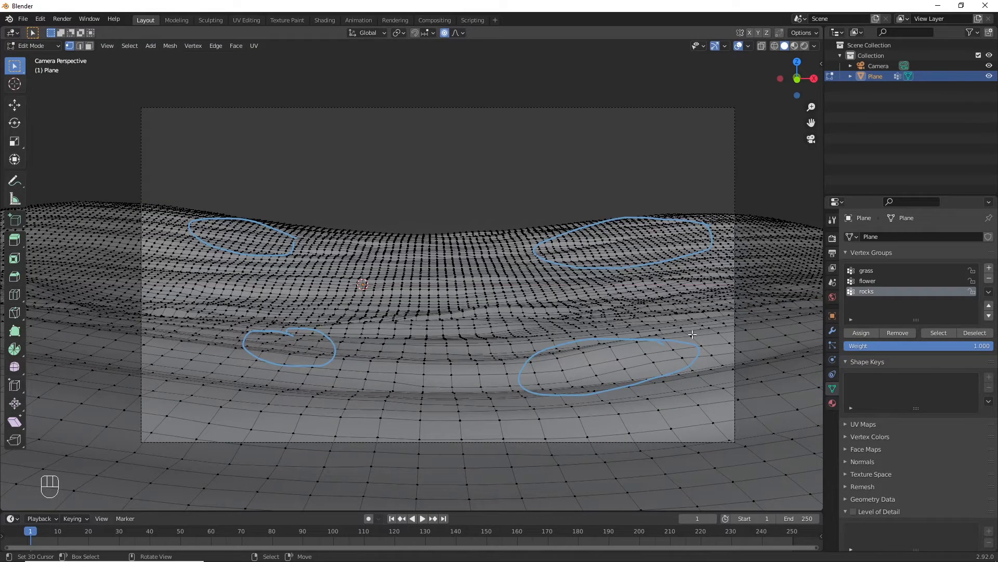
click(862, 271)
click(932, 333)
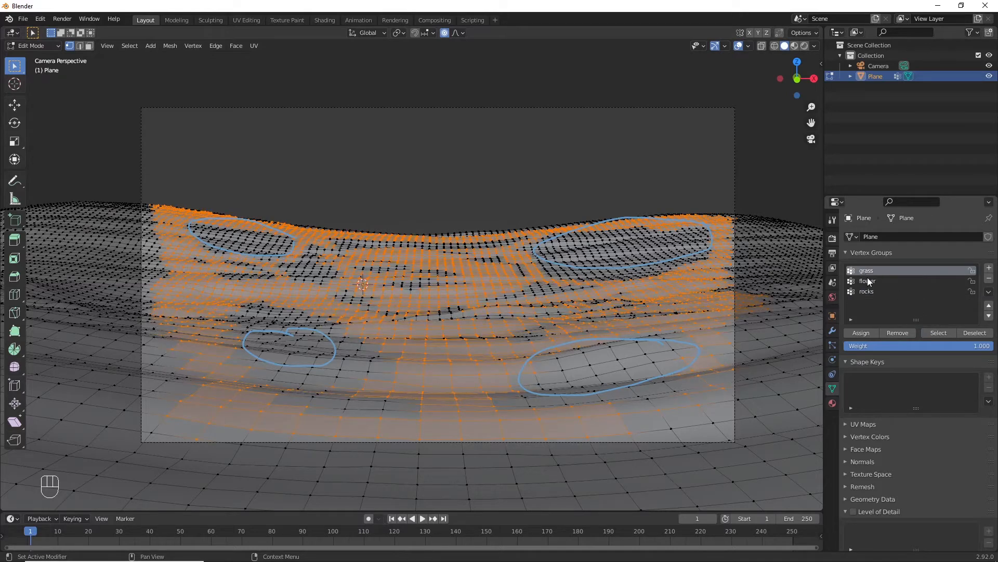
Step: Assign the selected vertices to the flower group with weight 1.000 and return to Weight Paint mode
click(869, 281)
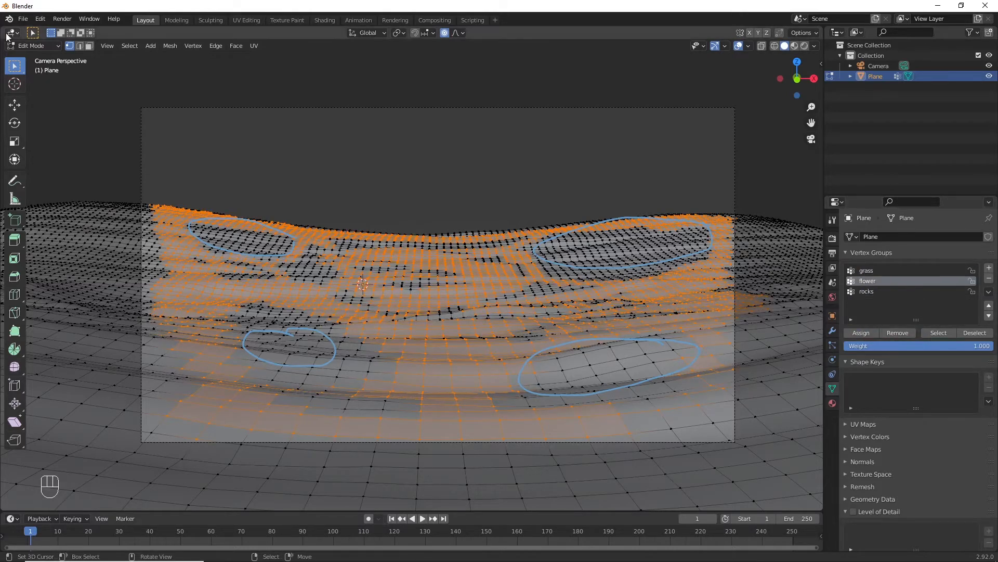
click(23, 44)
click(23, 72)
click(29, 47)
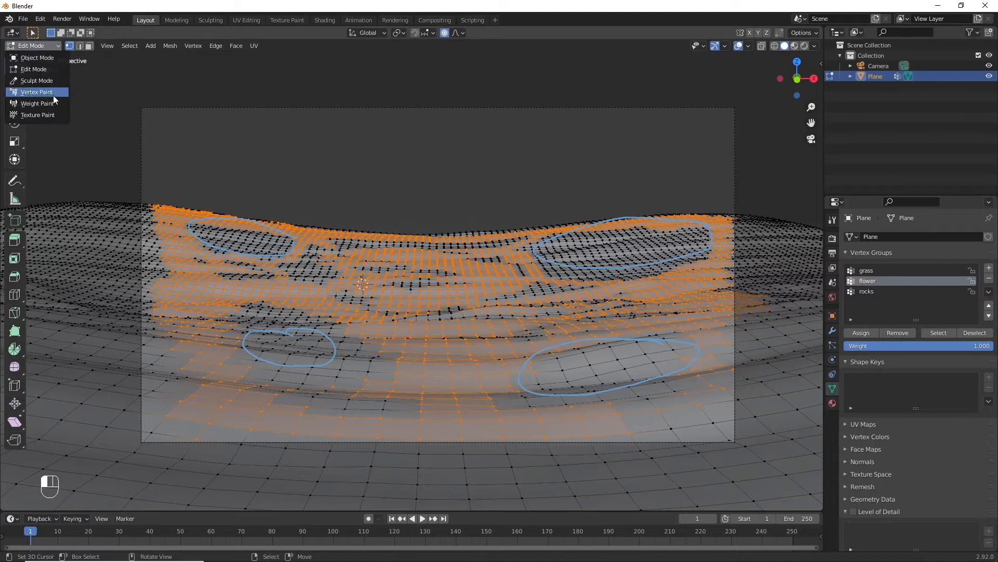
click(37, 104)
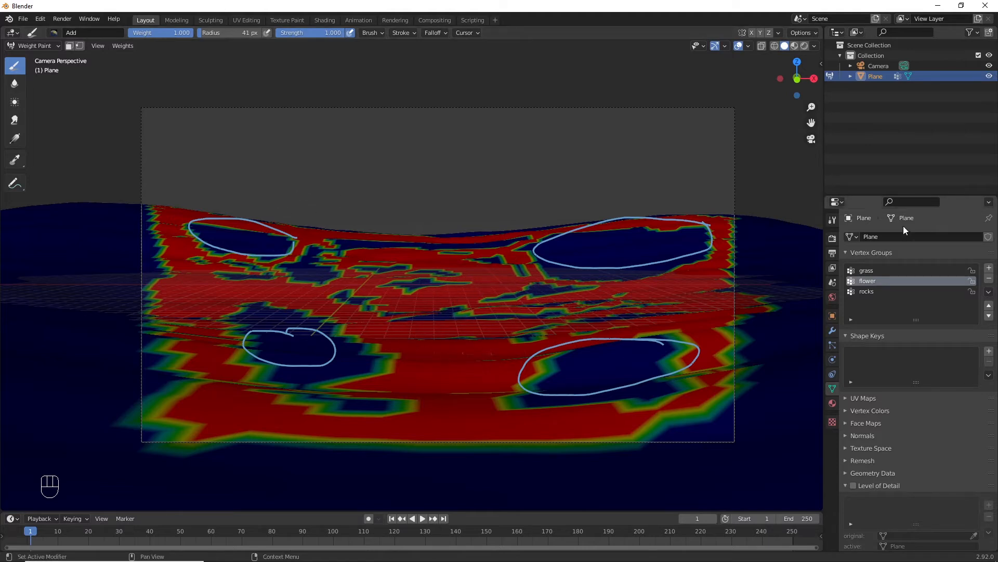
Step: Choose the Subtract brush and set its strength to 0.8
click(833, 221)
click(911, 278)
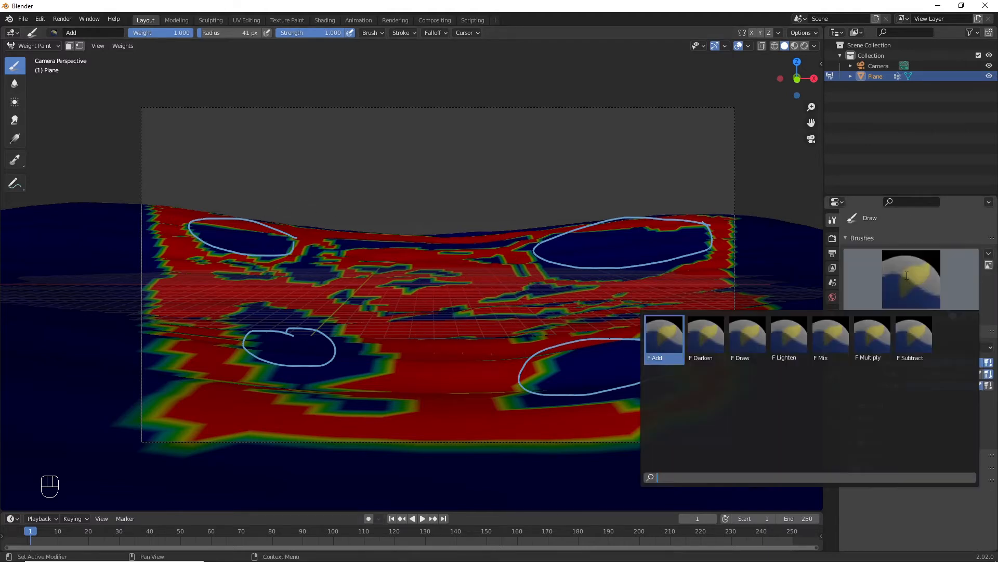
click(927, 347)
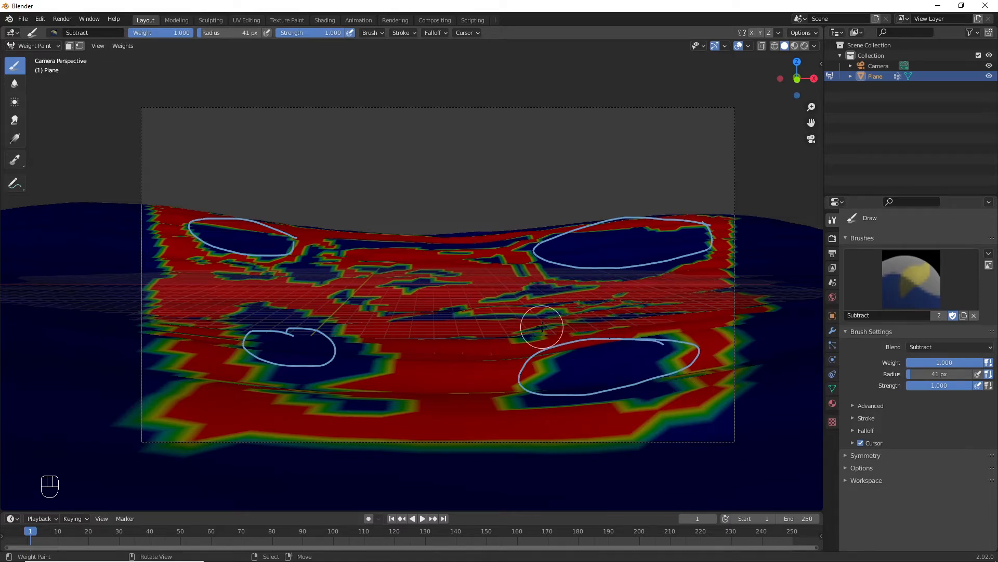
key(KP_0)
click(905, 280)
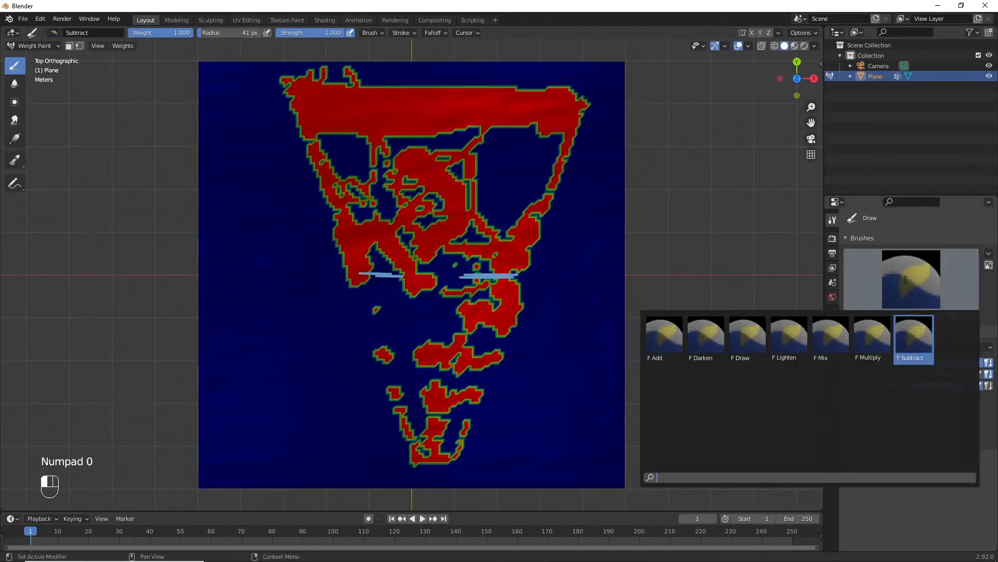
click(922, 343)
double_click(940, 386)
text(0.8)
key(Return)
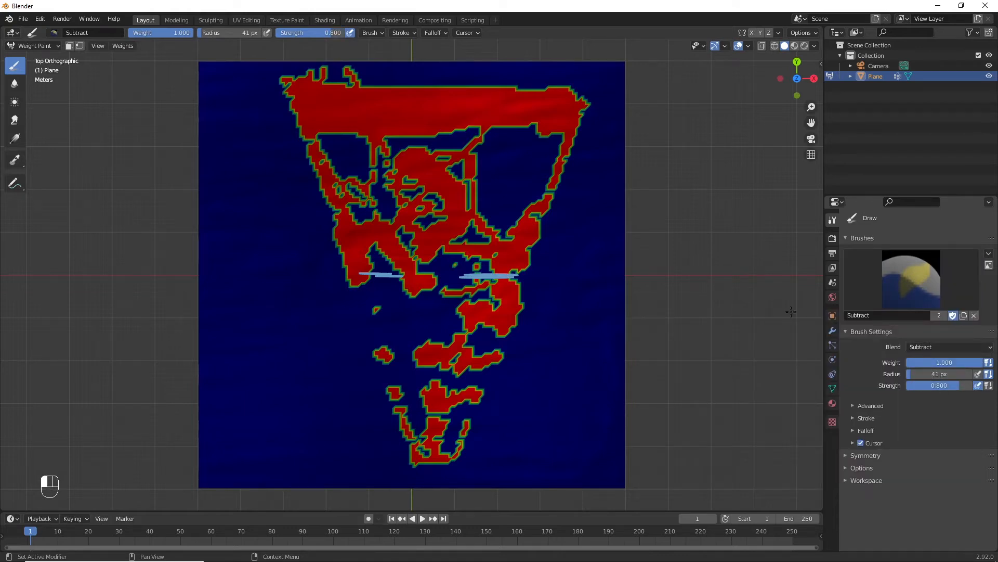
Step: Subtract flower weight in irregular strokes across the painted terrain, using brush radii of 3 px and 17 px
mouse_move(416, 129)
mouse_down()
mouse_move(322, 89)
mouse_move(541, 77)
mouse_move(460, 121)
mouse_move(571, 113)
mouse_up()
key(f)
click(520, 90)
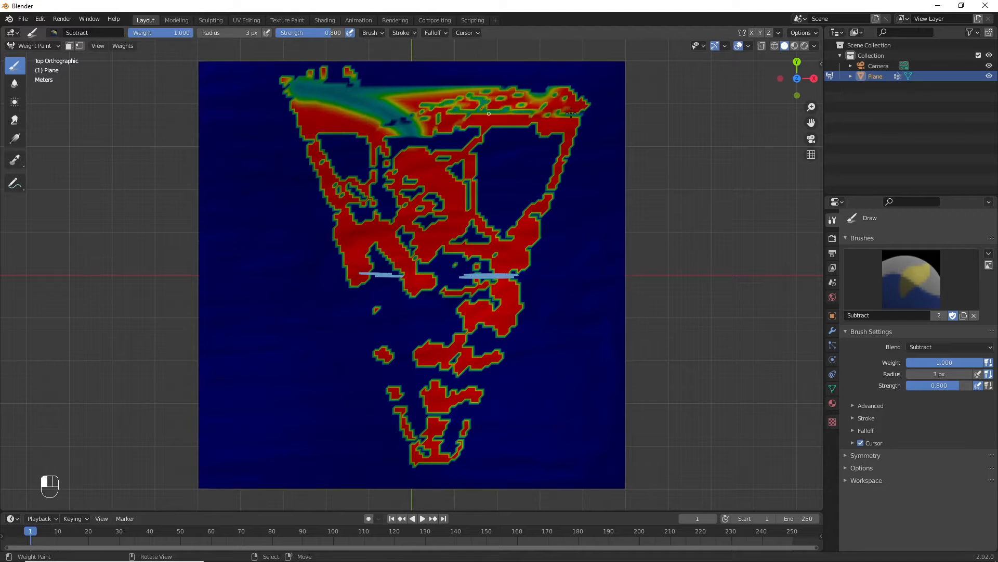
mouse_move(424, 159)
mouse_down()
mouse_move(462, 154)
mouse_move(526, 108)
mouse_move(359, 122)
mouse_move(432, 214)
mouse_move(468, 177)
mouse_move(458, 248)
mouse_up()
key(f)
click(458, 142)
key(KP_0)
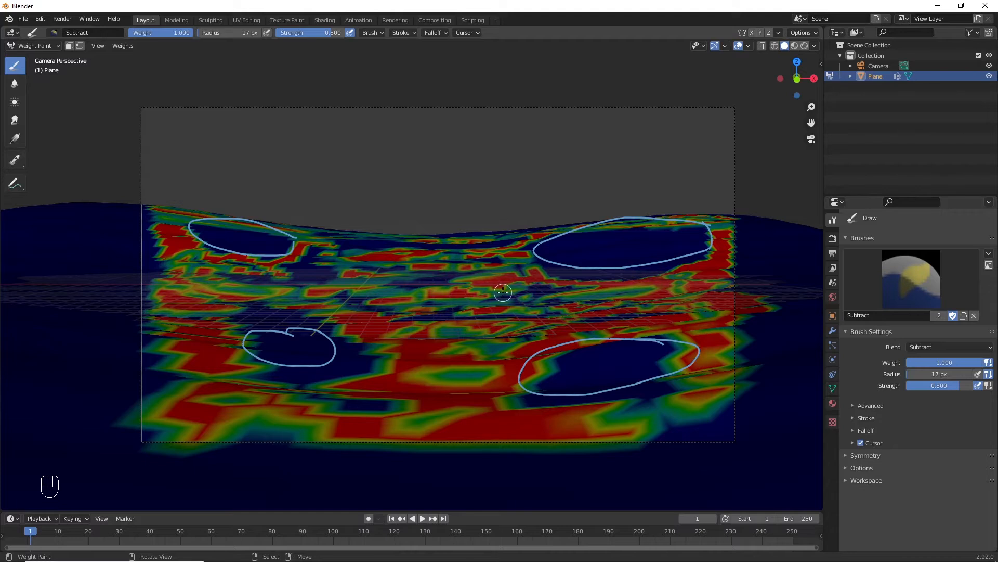
scroll(503, 292, up, 1)
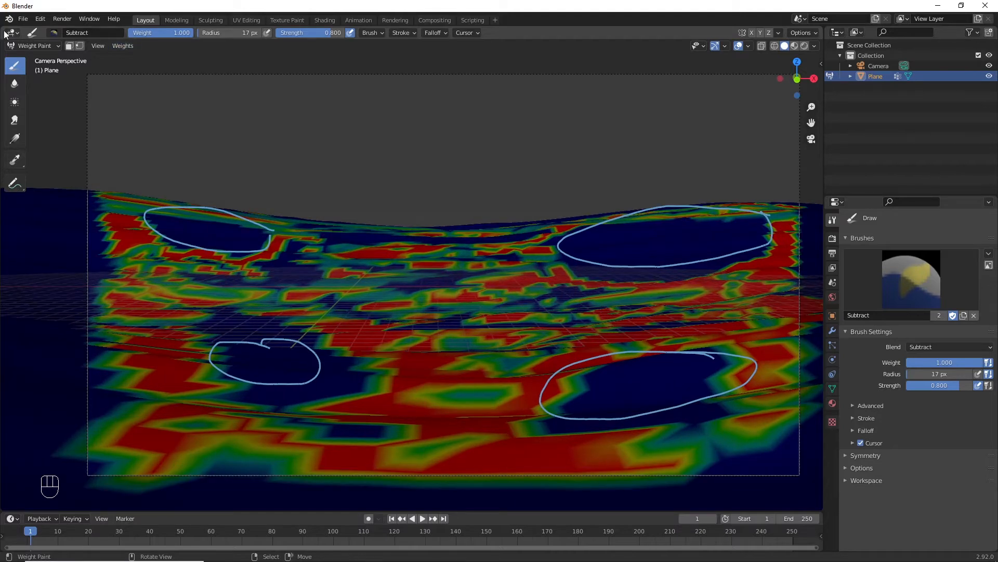
Step: Return to Object Mode and erase the four annotated ovals from the camera view
click(31, 44)
click(31, 50)
key(KP_0)
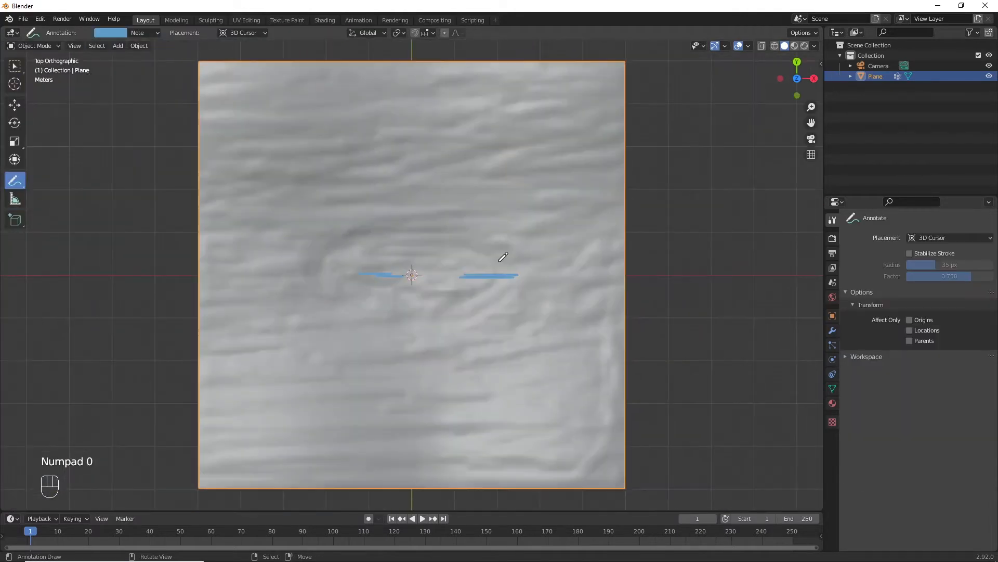
key(KP_0)
key(KP_0)
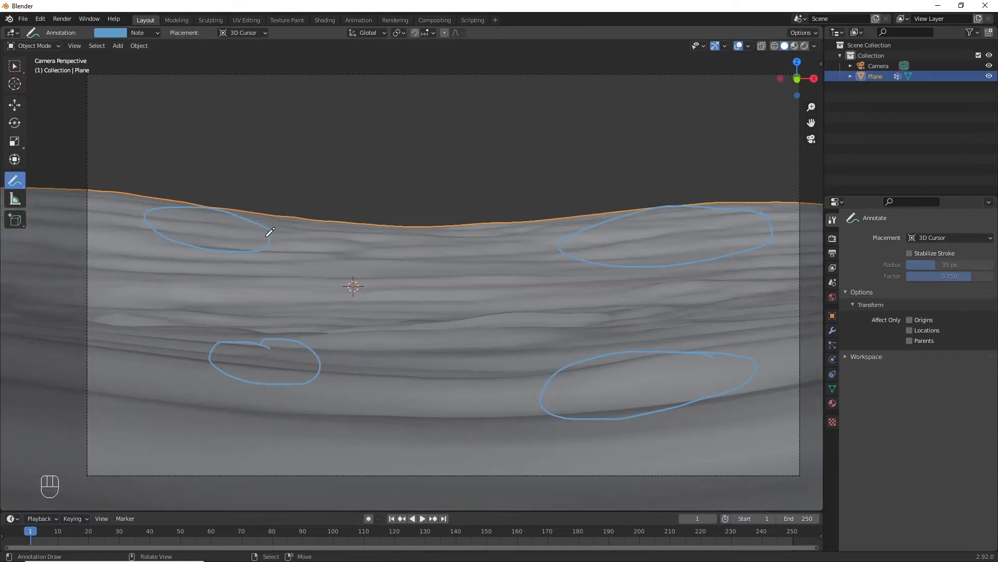
key(ctrl)
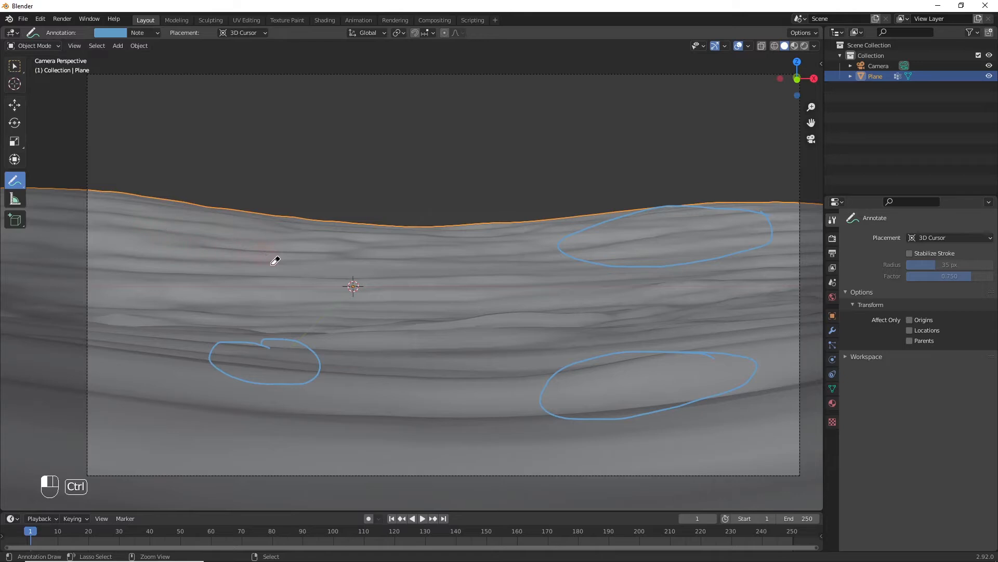
ctrl+drag(618, 379, 689, 353)
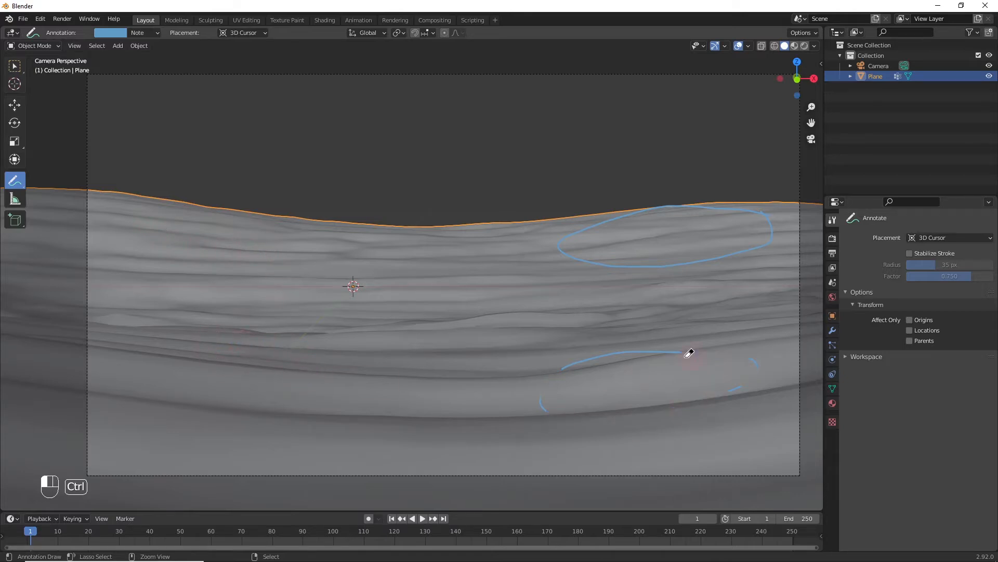
ctrl+drag(716, 254, 570, 256)
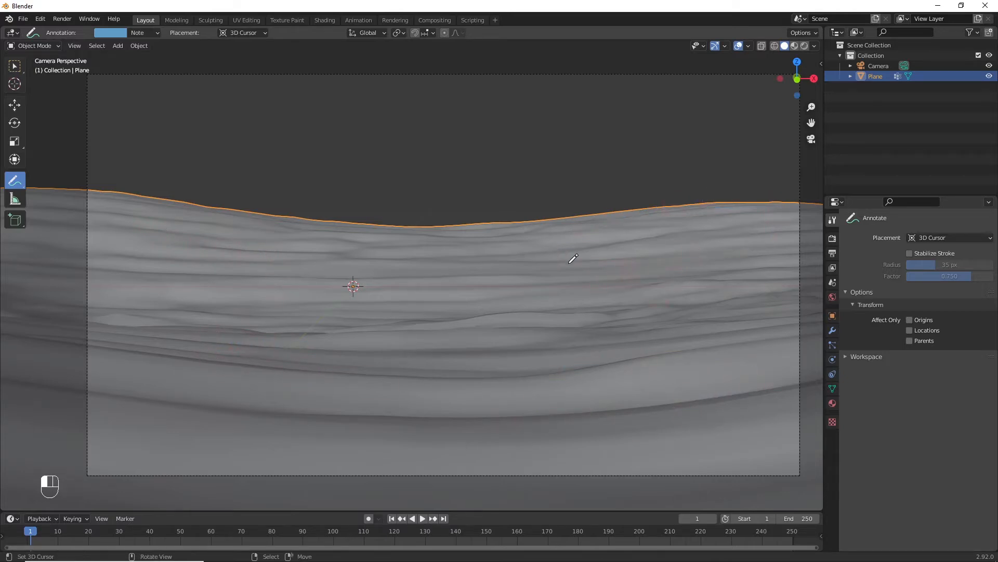
Step: Activate the Select Box tool and display the whole terrain from a raised front view in Rendered shading
key(KP_7)
click(14, 65)
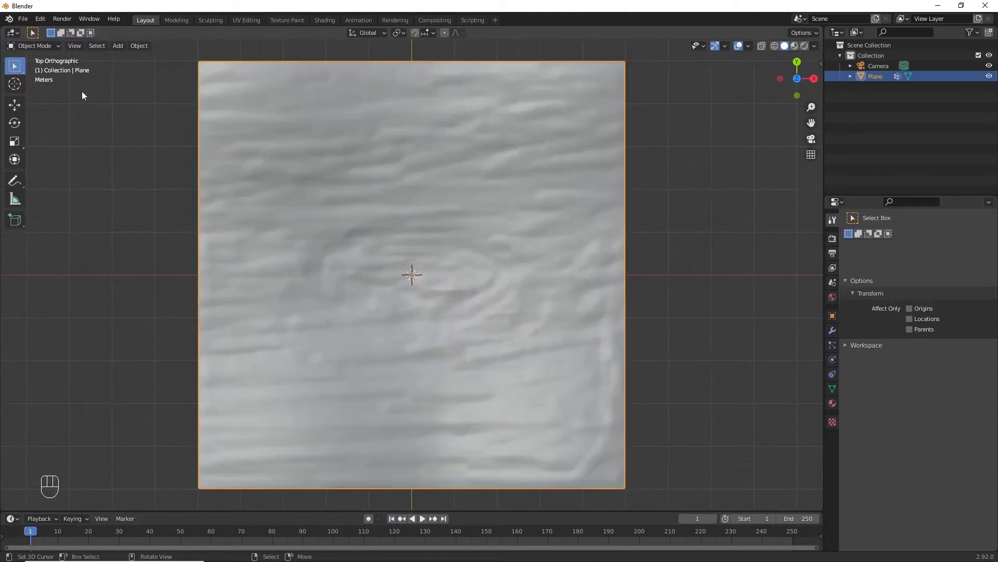
scroll(379, 227, down, 2)
key(KP_1)
key(KP_8)
key(KP_8)
scroll(431, 265, up, 3)
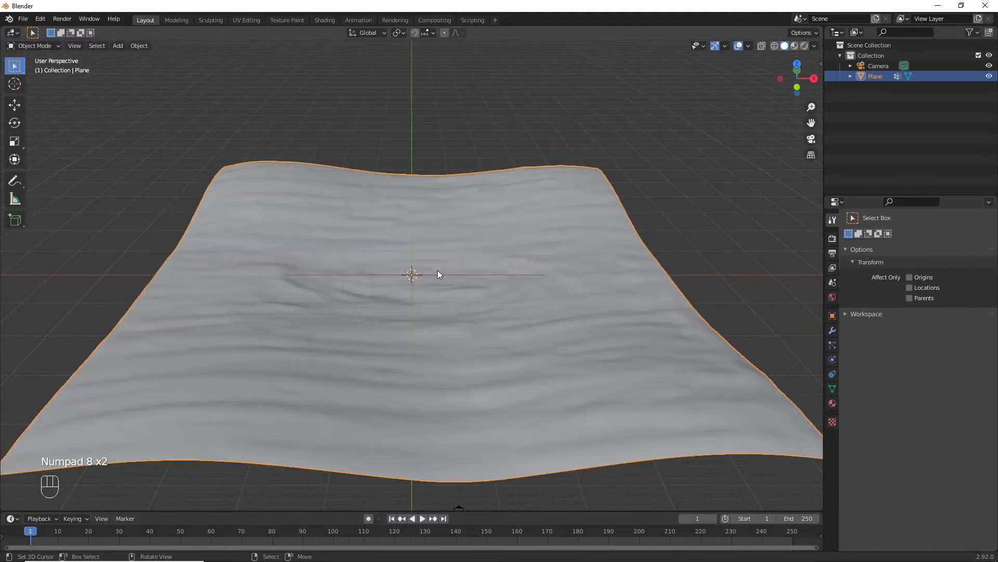
key(z)
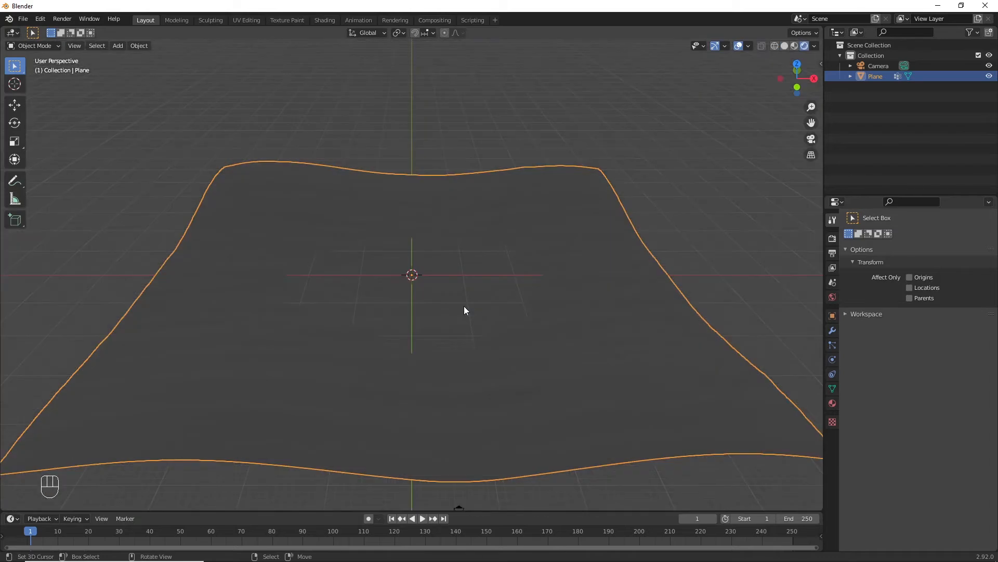
scroll(474, 329, down, 3)
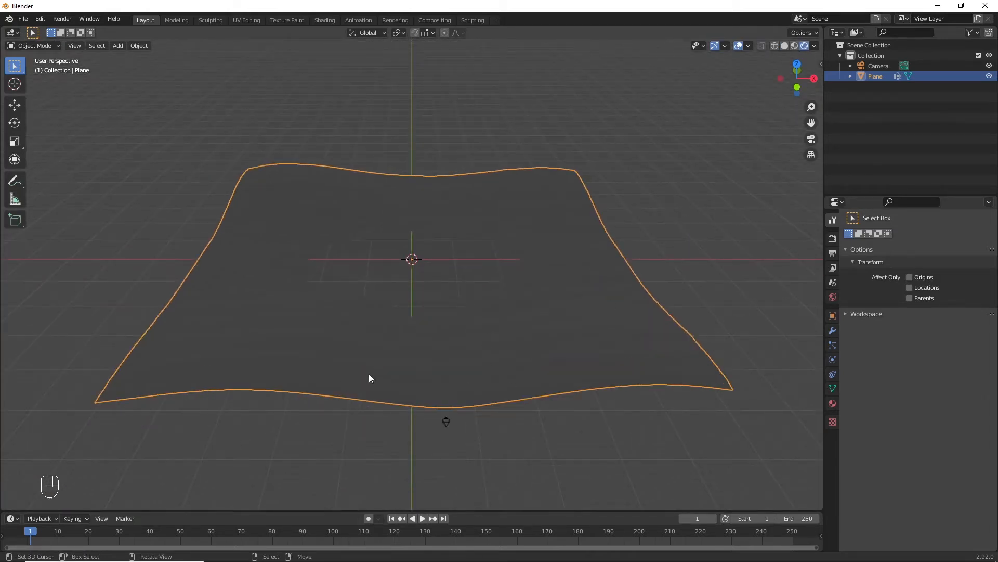
Step: Enlarge the timeline area and change it into a Shader Editor
drag(507, 512, 544, 367)
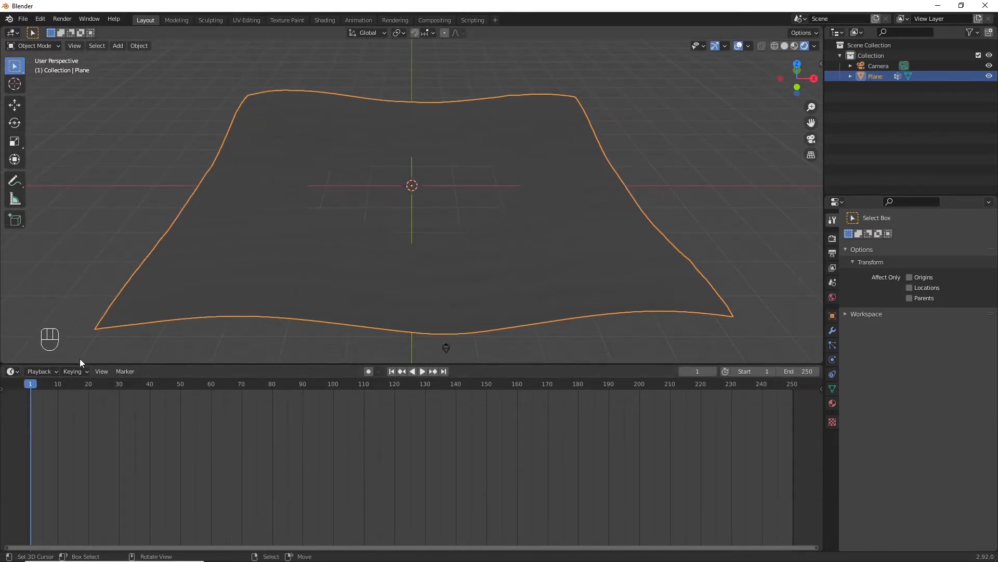
click(12, 371)
key(shift+F3)
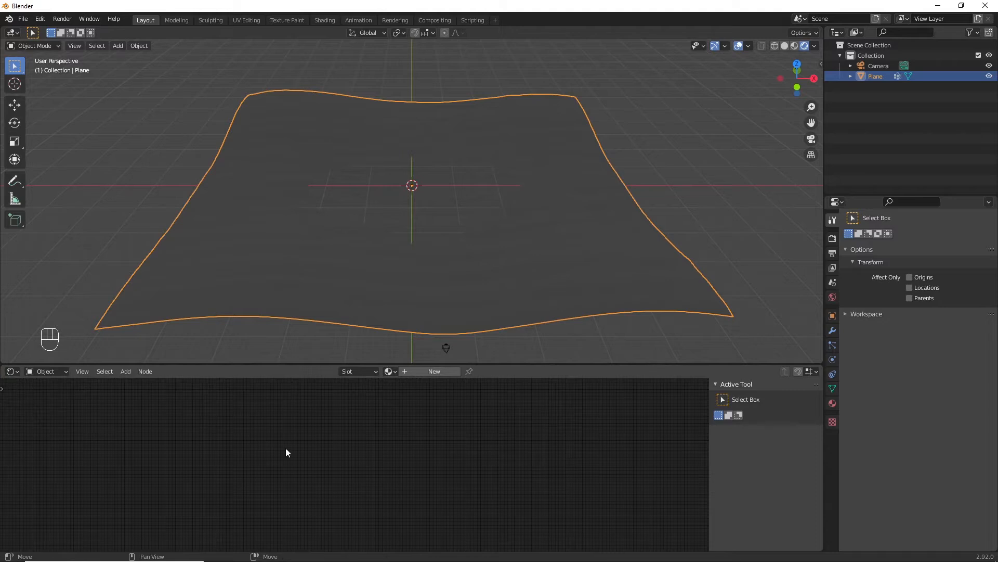
Step: Create a new material for the terrain plane and bring its nodes into view
click(422, 373)
ctrl+middle_drag(401, 405, 211, 470)
ctrl+scroll(211, 465, up, 4)
shift+scroll(211, 466, down, 1)
scroll(210, 466, up, 6)
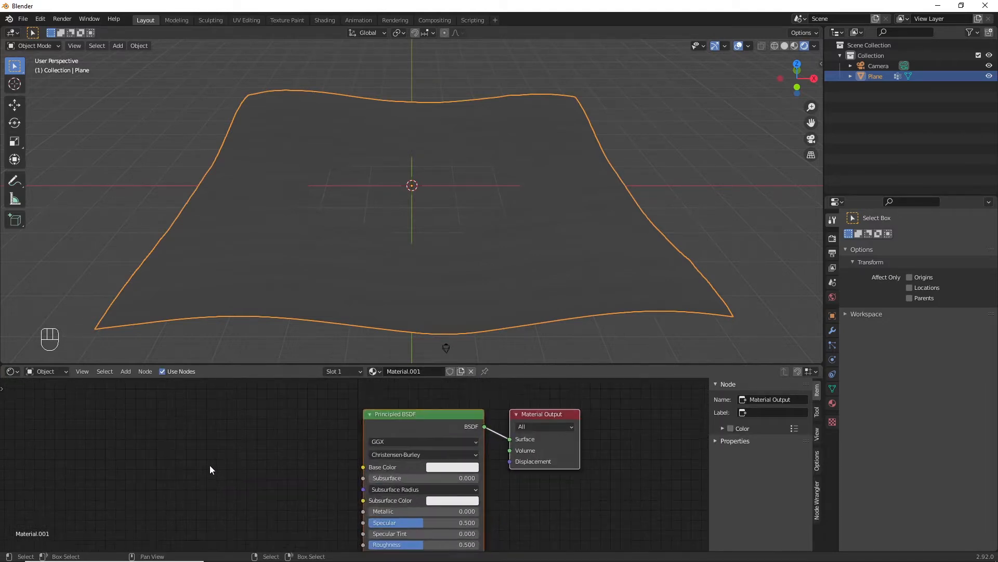
shift+scroll(211, 466, down, 1)
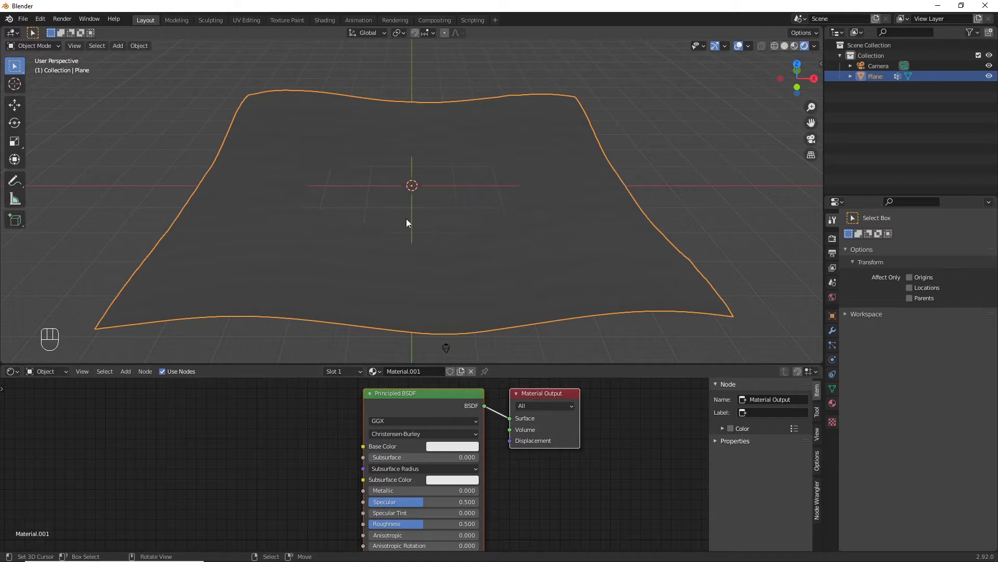
Step: Add an Image Texture node beside the Principled BSDF and link its Color output to Base Color
key(shift+a)
text(im)
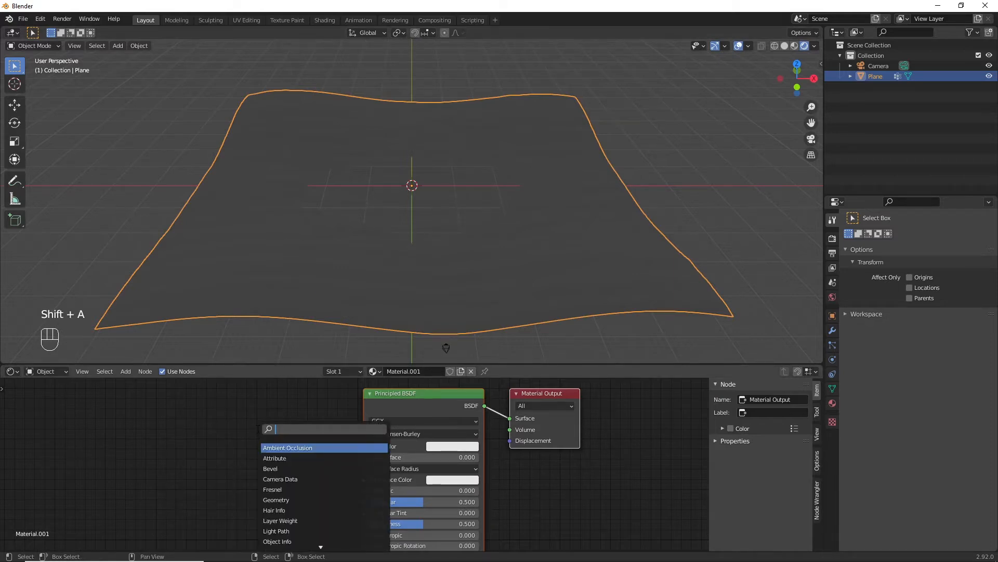
text(age)
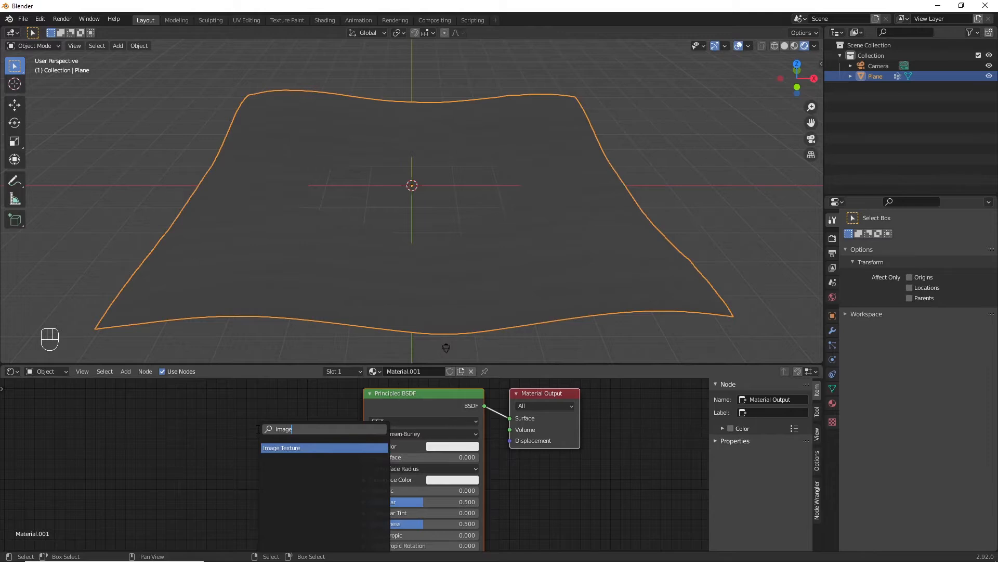
key(Return)
click(149, 430)
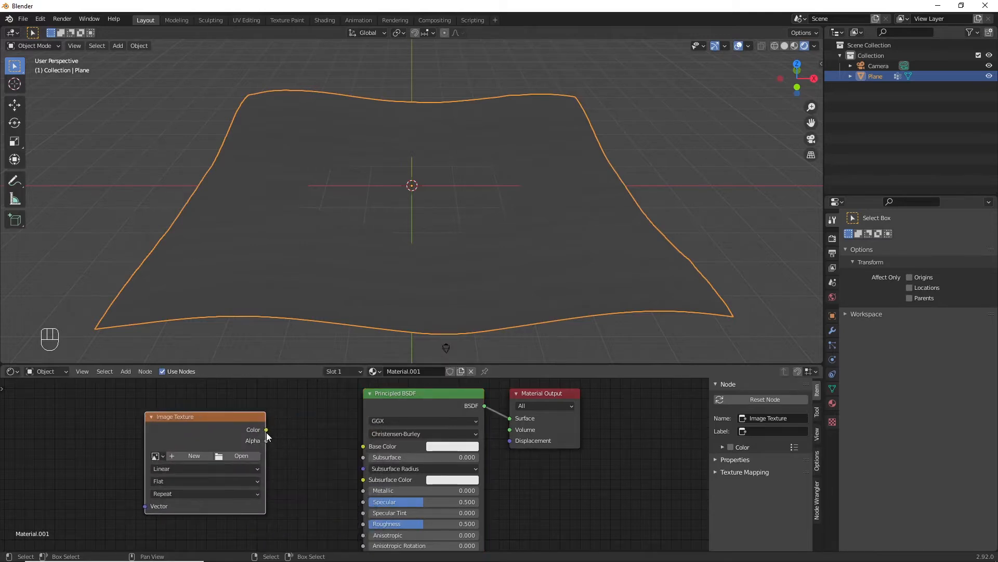
drag(266, 430, 363, 447)
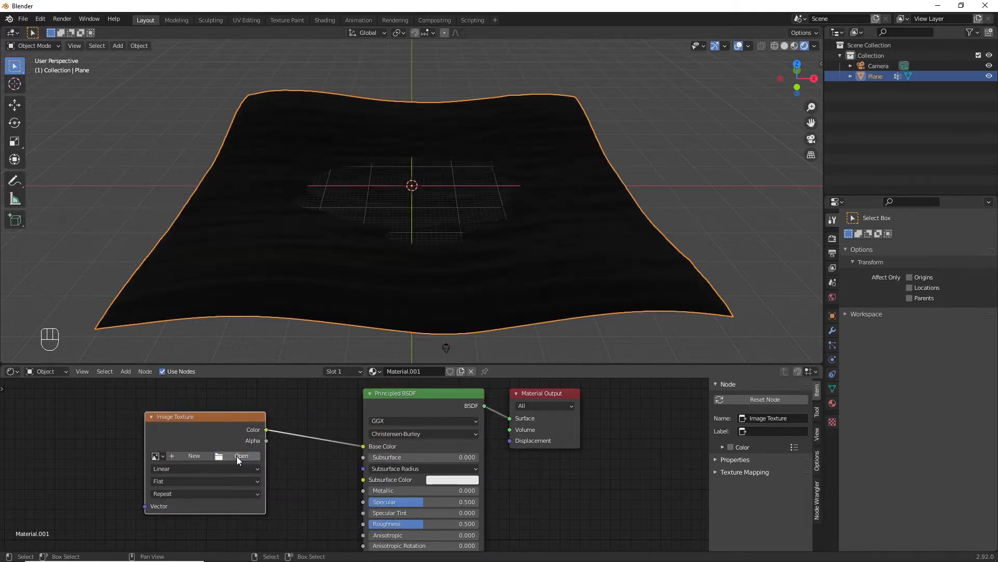
Step: Load aerial_rocks_04_diff_4k.jpg from the GroundTexture folder into the Image Texture node
click(237, 456)
click(258, 400)
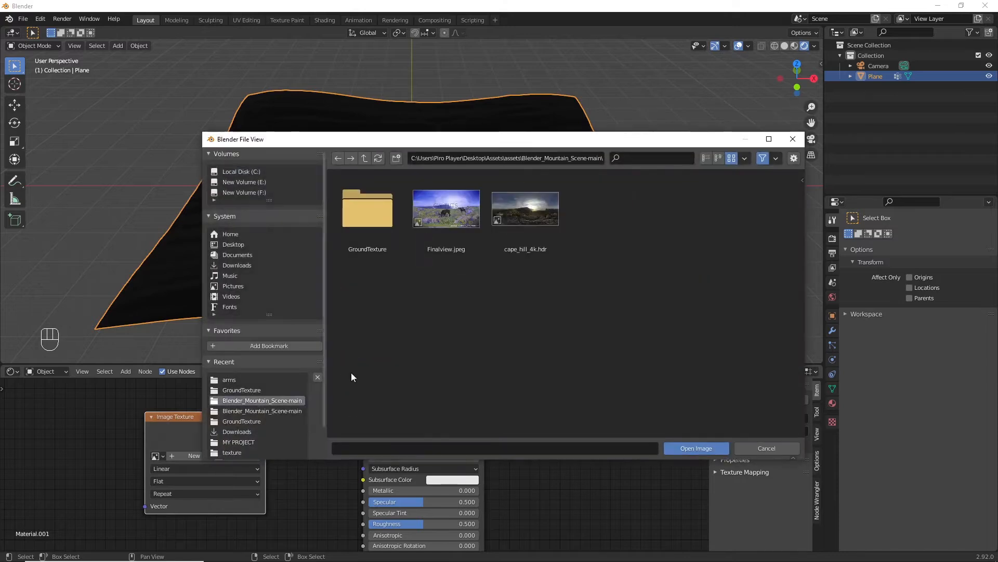
double_click(380, 226)
double_click(533, 217)
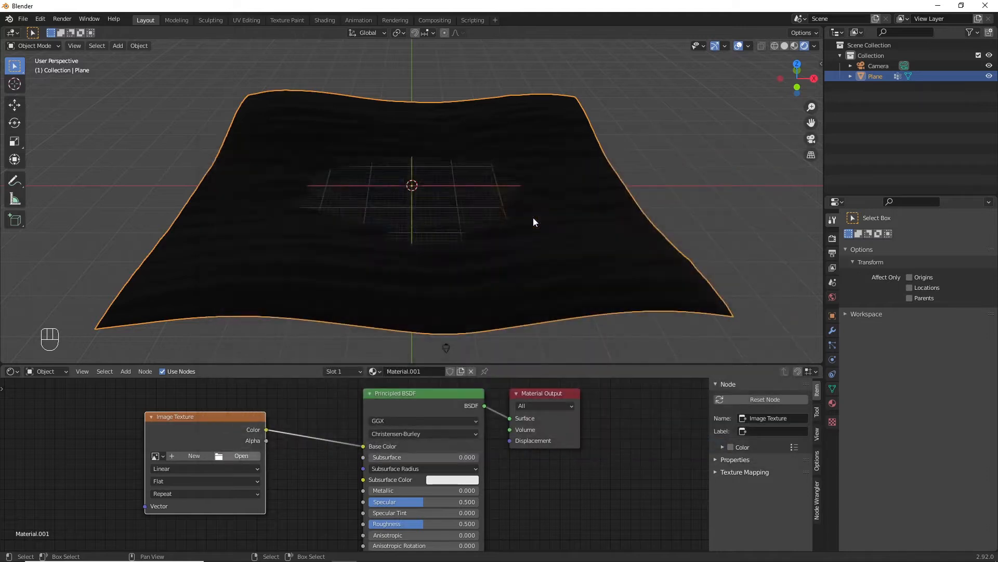
Step: Add a second Image Texture node below the first and link its Color output to the Principled BSDF's Normal input
scroll(310, 464, down, 1)
shift+scroll(311, 464, down, 3)
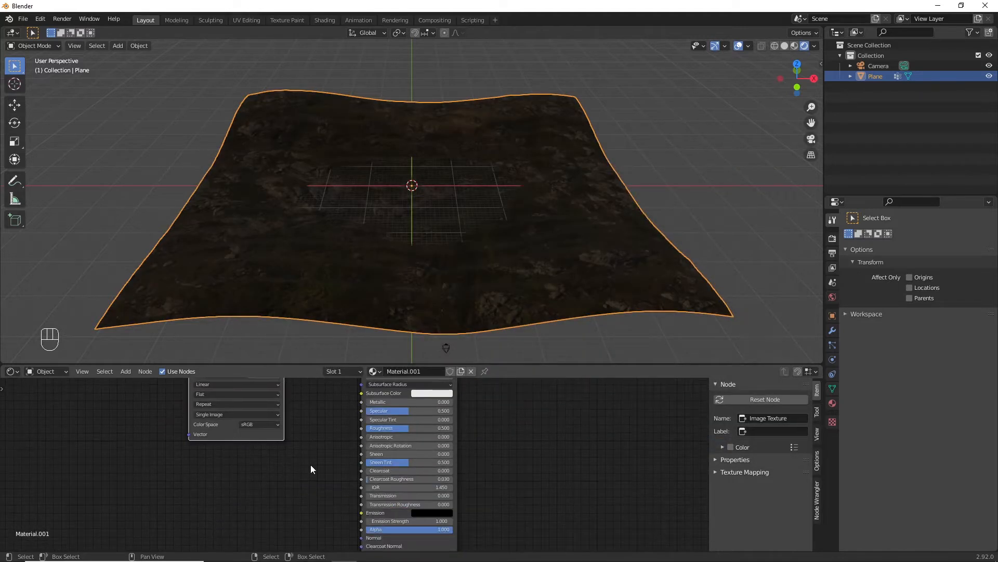
key(shift+a)
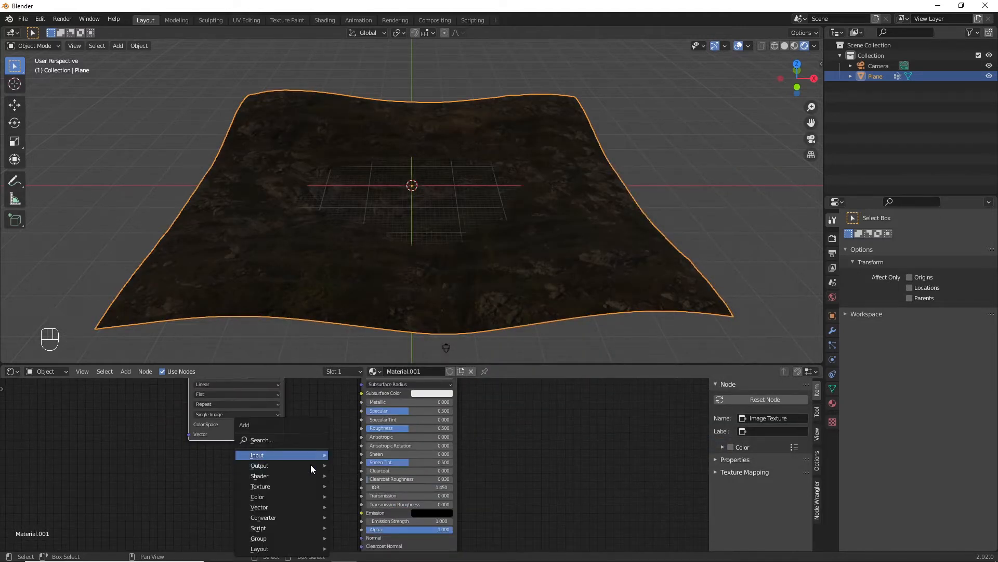
key(Up)
key(Up)
text(image)
key(Return)
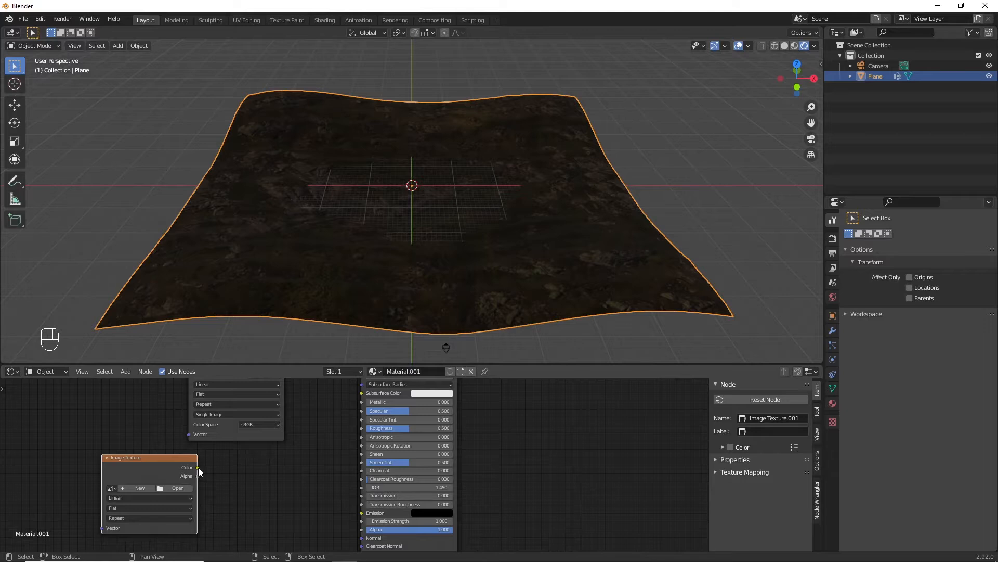
drag(198, 468, 371, 539)
drag(269, 476, 270, 476)
Step: Insert a Normal Map node on the link between the second Image Texture and the Principled BSDF's Normal input
key(shift+a)
key(Up)
key(Up)
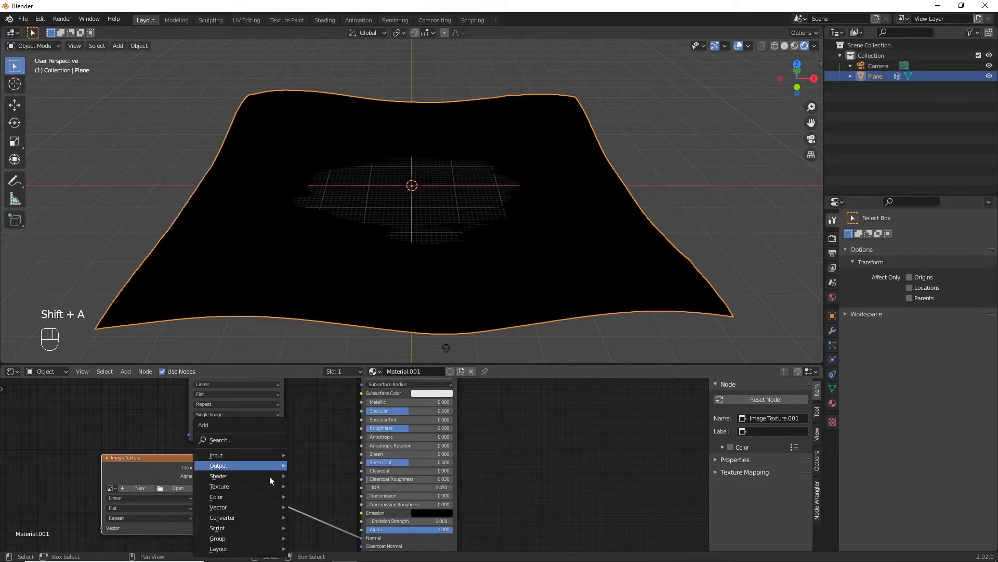
text(norm)
key(Down)
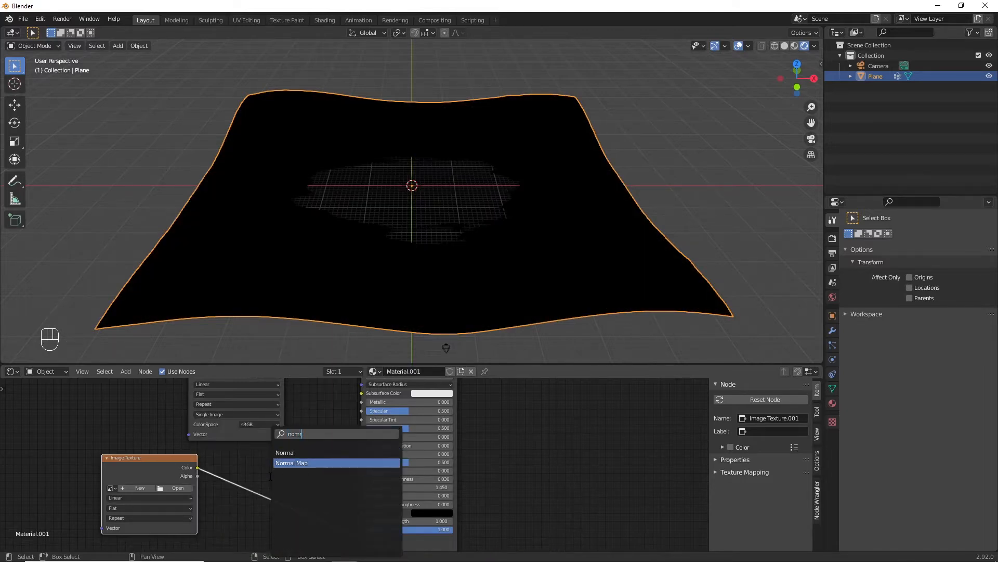
key(Return)
click(269, 475)
Step: Load aerial_rocks_04_nor_gl_4k.jpg from the GroundTexture folder into the image node feeding the Normal Map
click(177, 489)
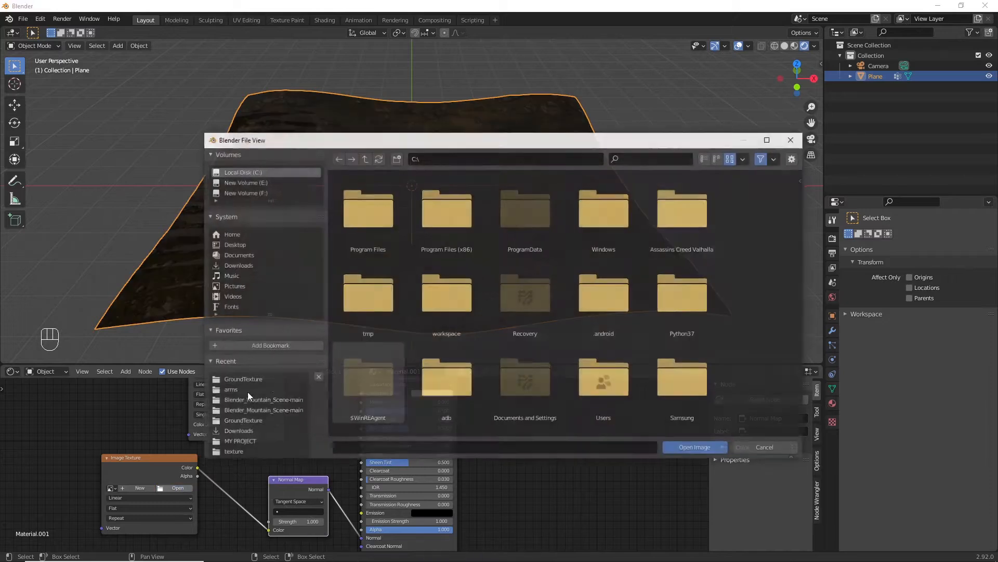
click(235, 380)
click(392, 229)
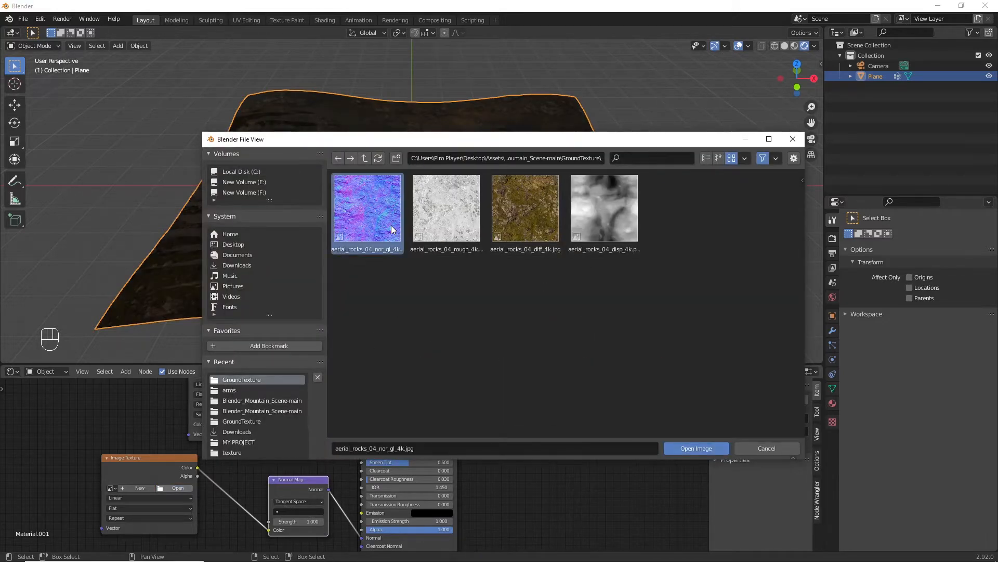
double_click(385, 231)
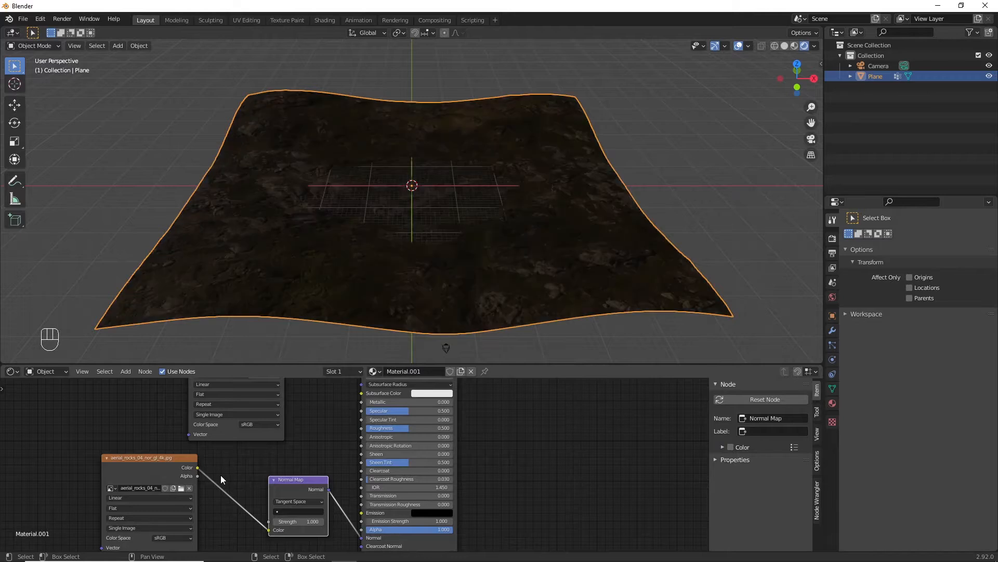
Step: Duplicate the normal texture's image node twice and place the copies in the free space below
shift+scroll(220, 475, down, 3)
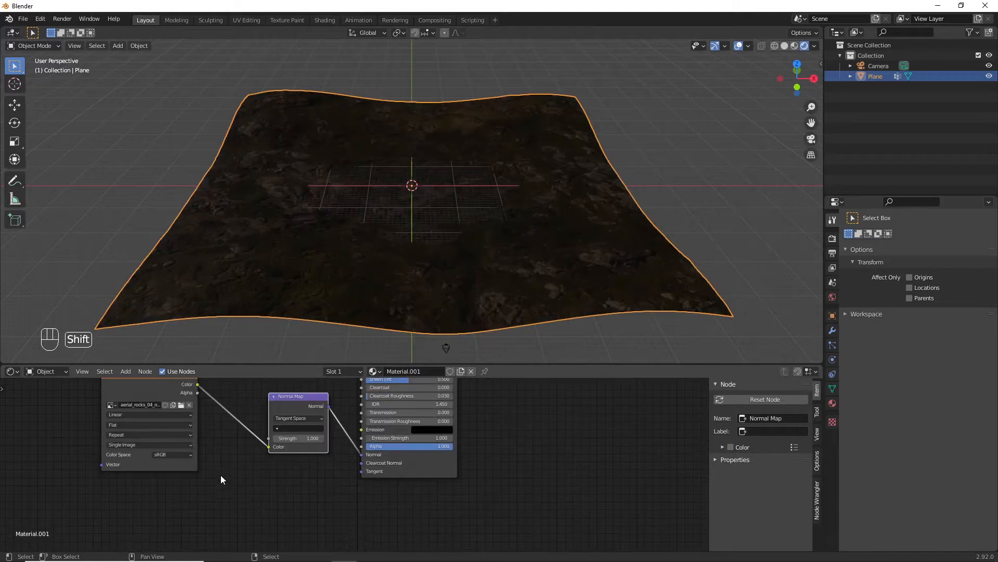
click(170, 392)
key(shift+d)
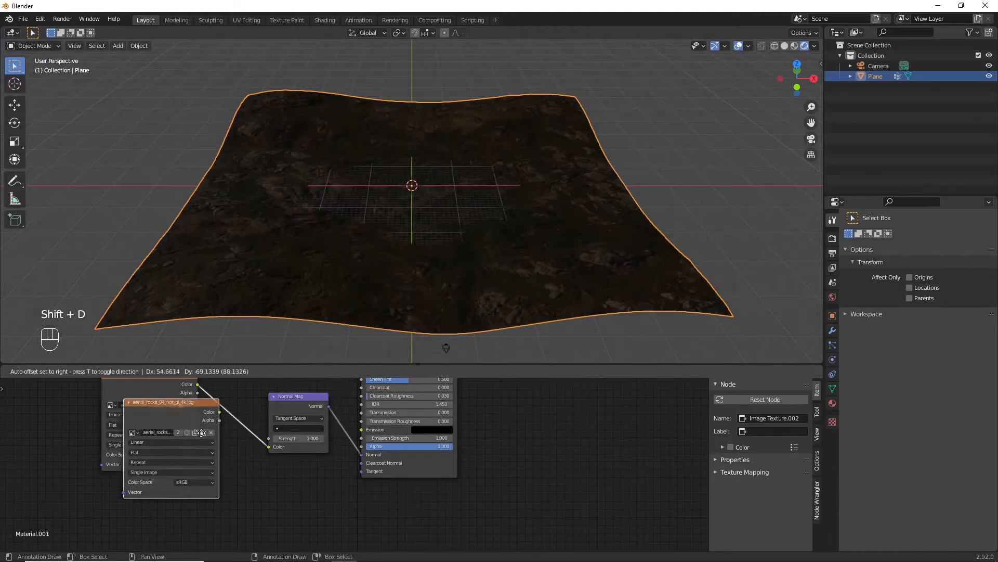
click(260, 494)
key(shift+d)
click(510, 497)
Step: Load aerial_rocks_04_disp_4k.png into the first duplicated image node as its own image
shift+scroll(527, 488, down, 2)
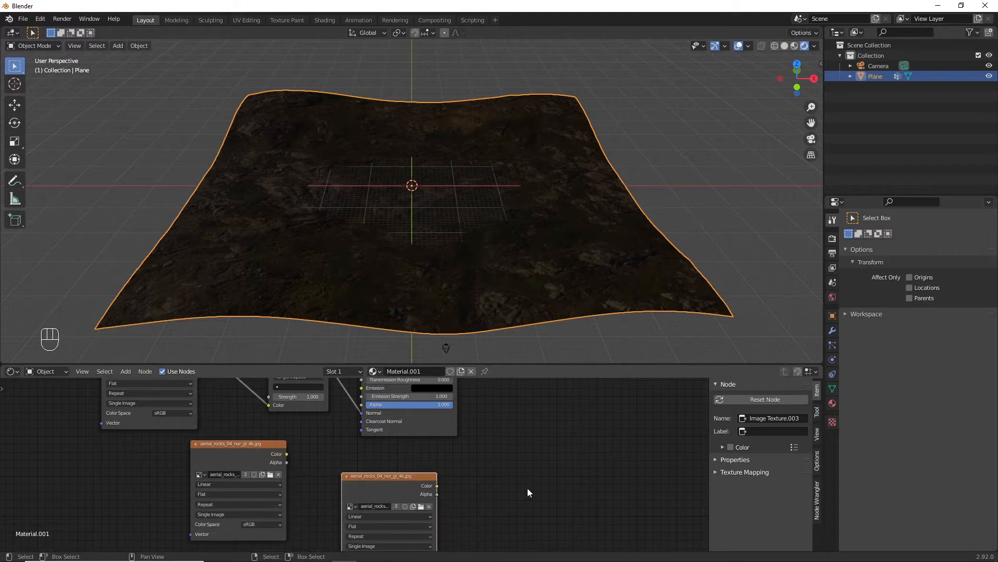
scroll(527, 487, up, 1)
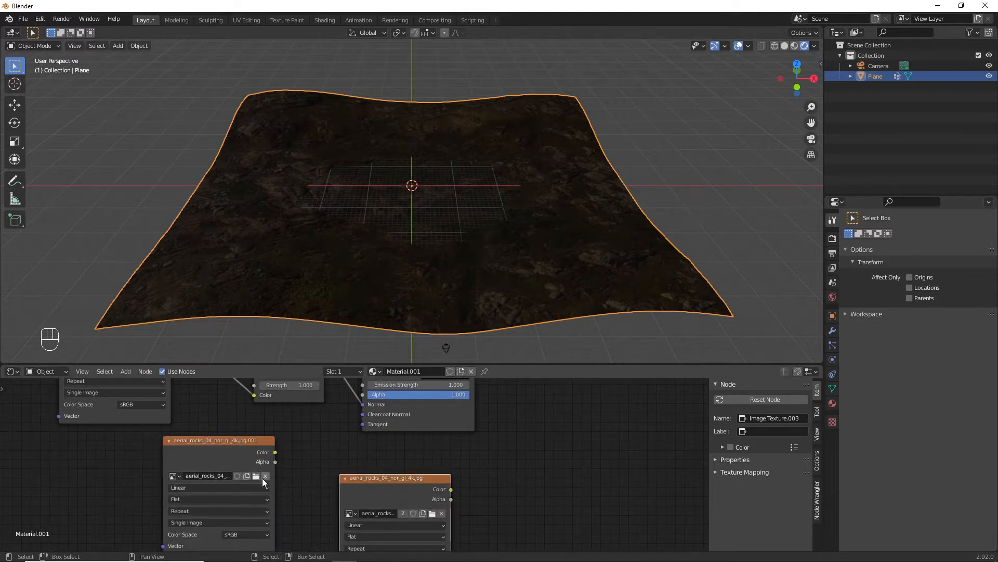
click(256, 476)
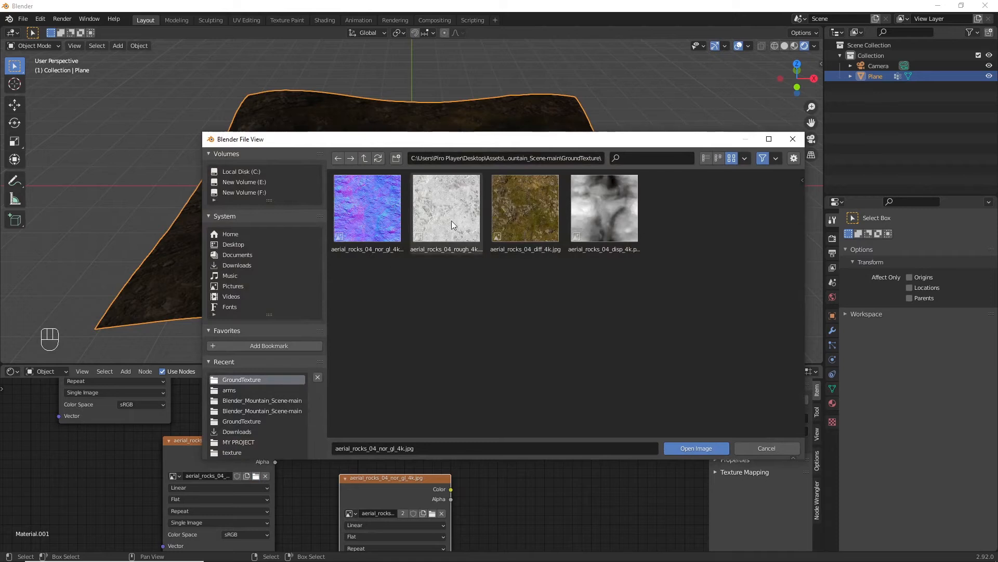
double_click(613, 227)
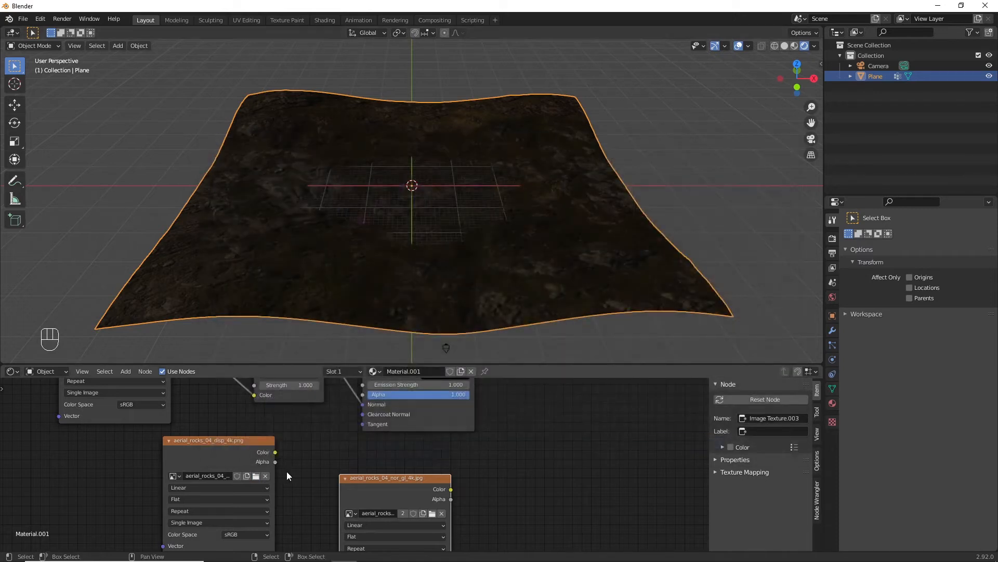
Step: Maximize the node editor and insert a Bump node between the Normal Map and the Principled BSDF
scroll(311, 453, down, 2)
key(ctrl+space)
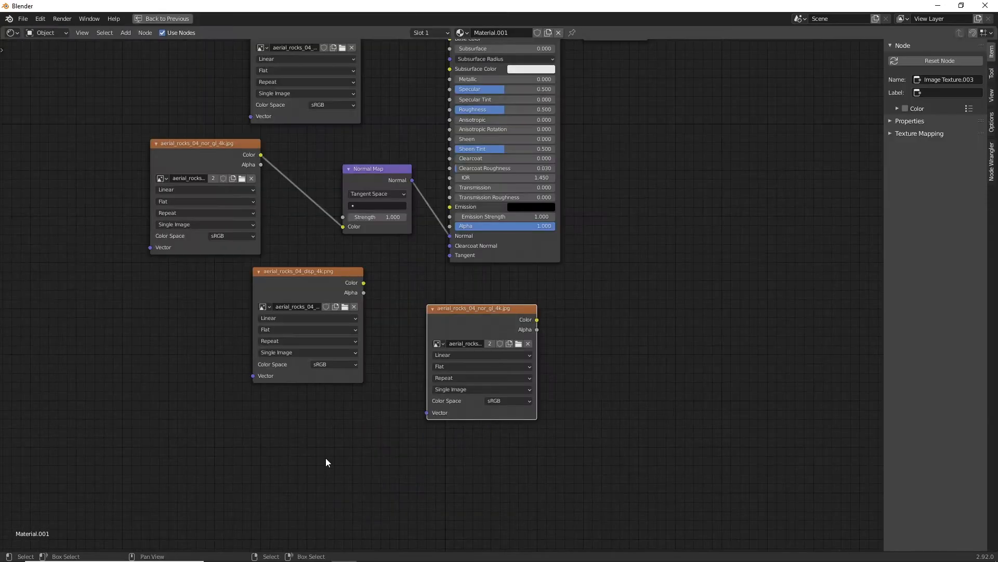
key(shift+a)
click(370, 267)
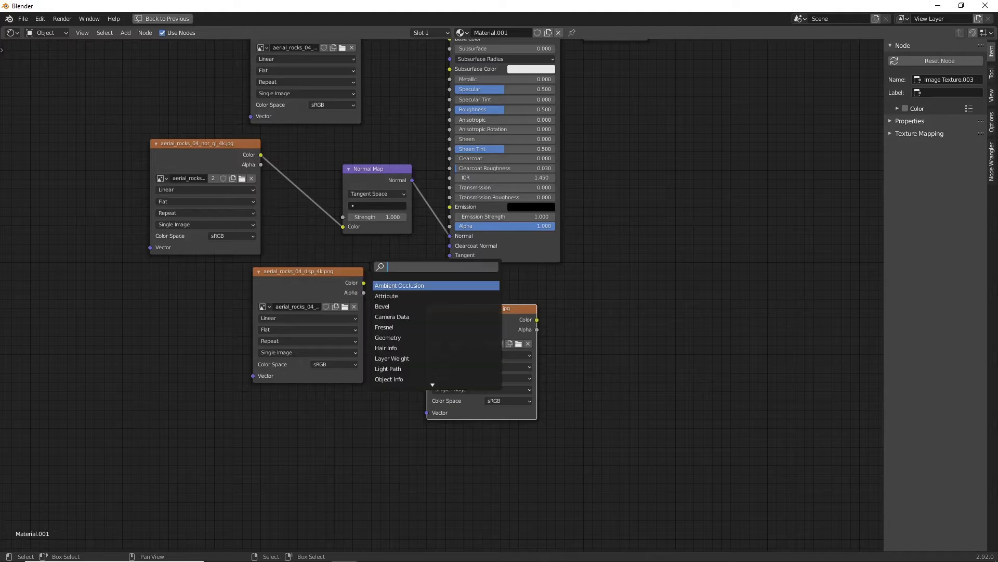
text(bump)
key(Return)
click(410, 196)
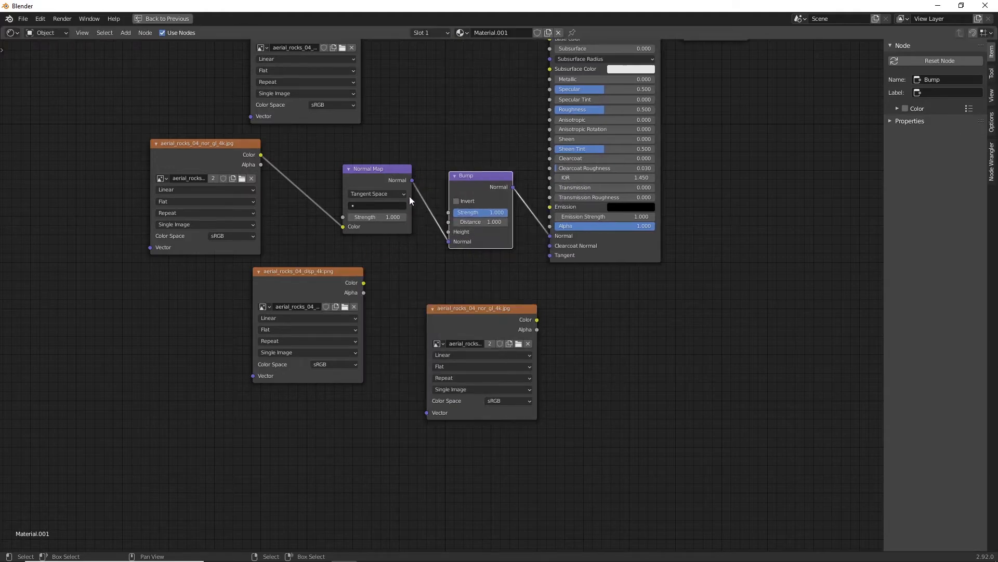
Step: Link the displacement texture's Color to the Bump node's Height and set the displacement and normal textures' color space to Non-Color
drag(363, 282, 409, 260)
drag(456, 233, 455, 234)
click(337, 364)
click(326, 405)
click(229, 236)
click(224, 276)
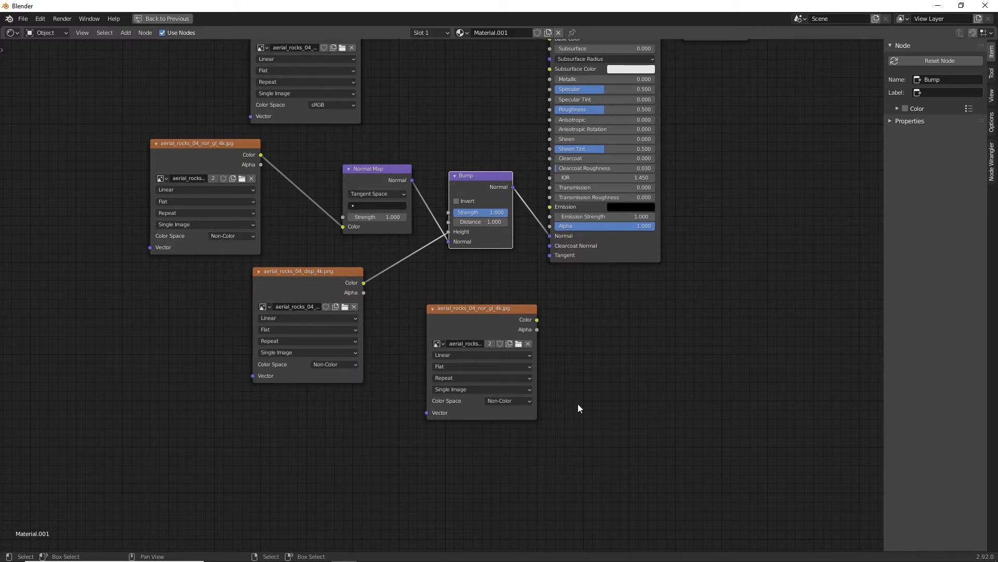
Step: Make the remaining duplicate's image independent and load the aerial_rocks_04_rough_4k image into it
click(491, 344)
click(519, 344)
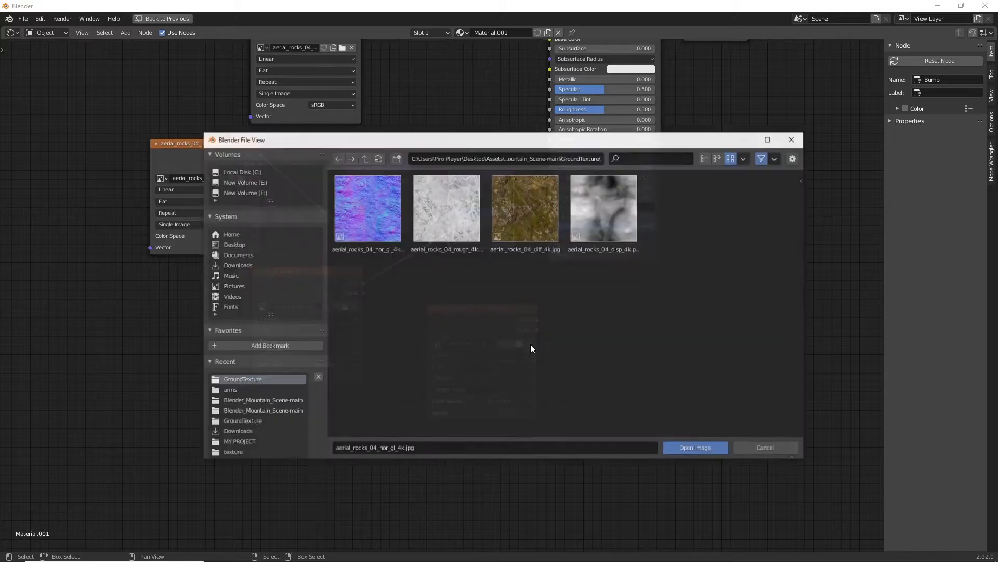
double_click(435, 221)
Step: Link the roughness texture's Color to the Principled BSDF's Roughness, set it to Non-Color and restore the normal window layout
drag(469, 317, 43, 113)
shift+scroll(181, 135, up, 3)
drag(108, 178, 550, 172)
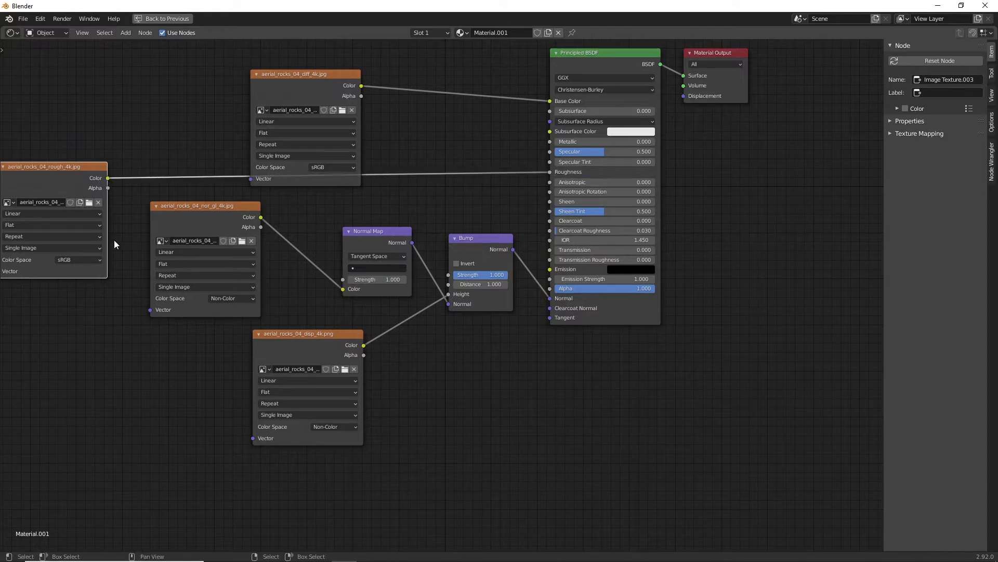
click(71, 259)
click(71, 259)
key(ctrl+space)
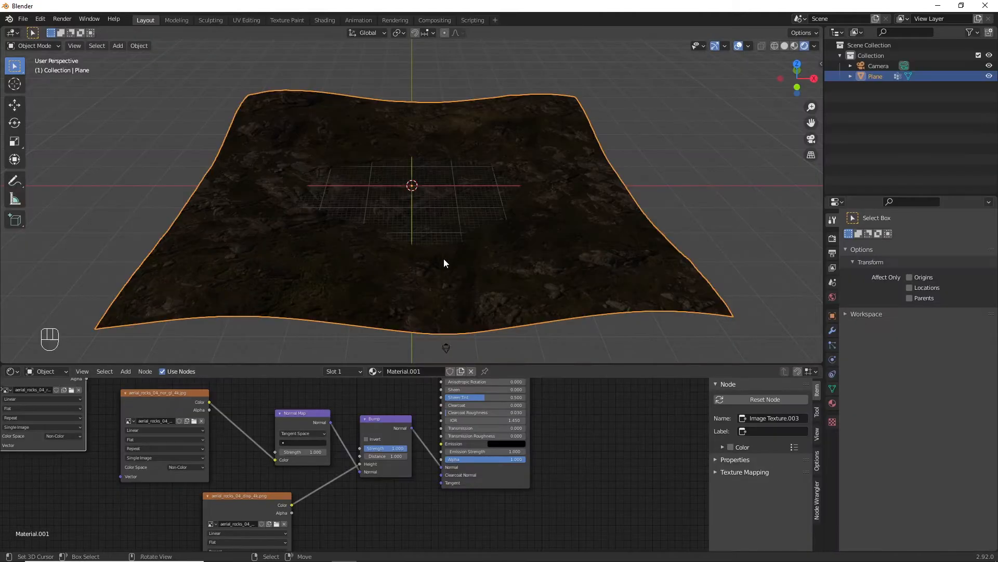
Step: Check the textured terrain up close and change the Shader Editor area into a UV Editor
scroll(475, 267, up, 3)
shift+middle_drag(476, 267, 478, 228)
scroll(622, 244, down, 3)
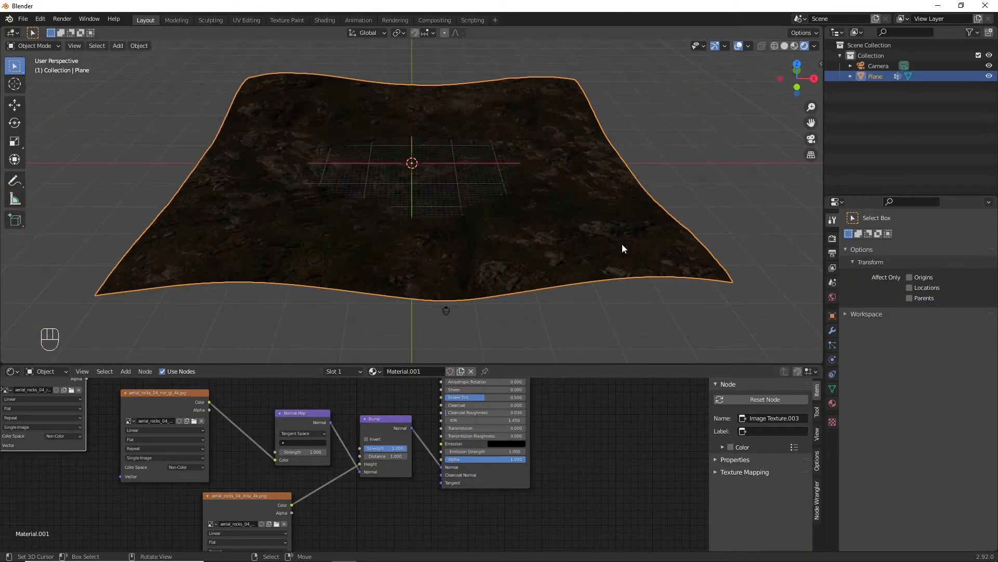
shift+middle_drag(611, 270, 589, 268)
scroll(566, 256, down, 2)
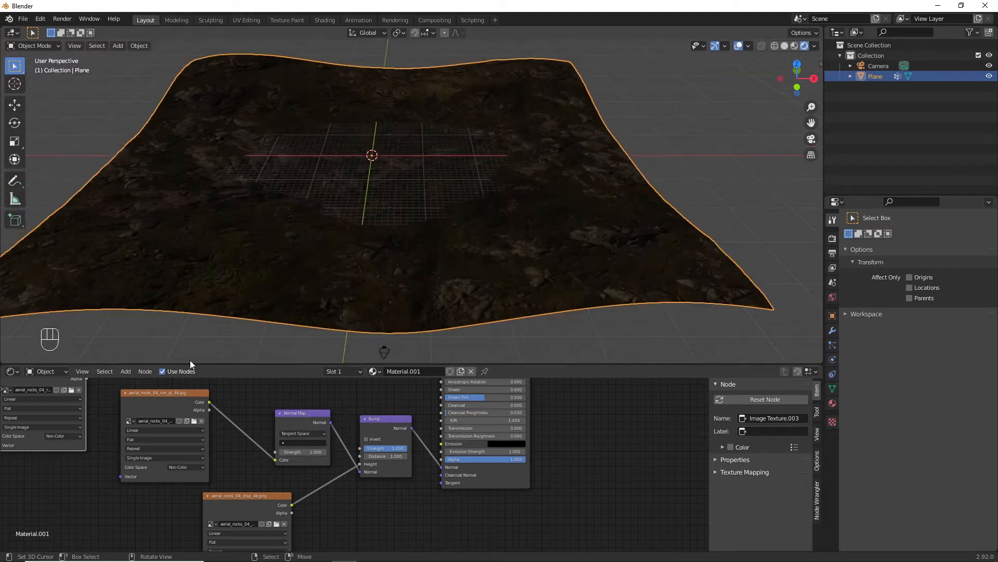
click(11, 372)
click(32, 400)
scroll(471, 274, down, 3)
scroll(484, 241, up, 3)
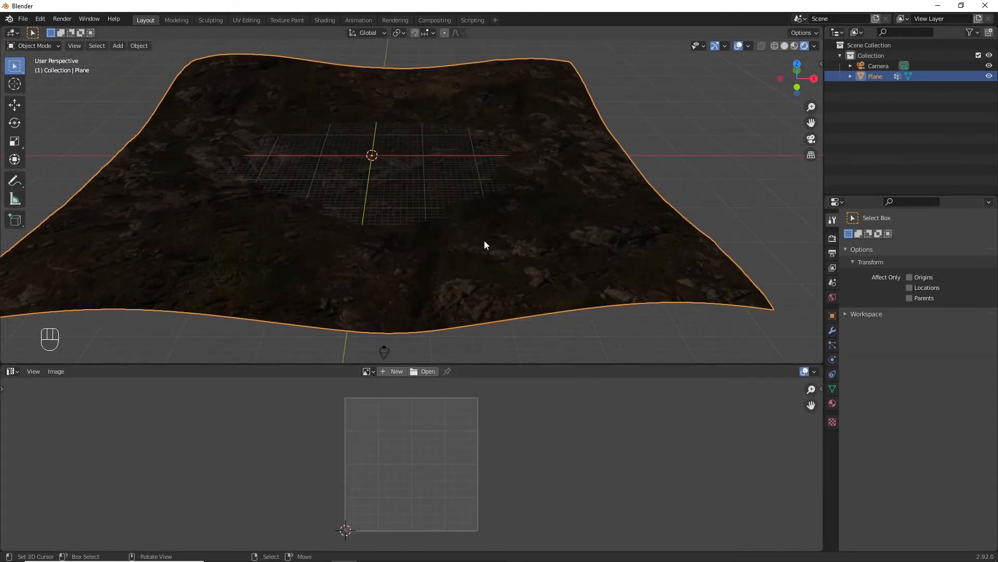
Step: Scale up the terrain's entire UV layout well beyond the image tile in Edit Mode, and return to Object Mode
key(Tab)
key(a)
key(a)
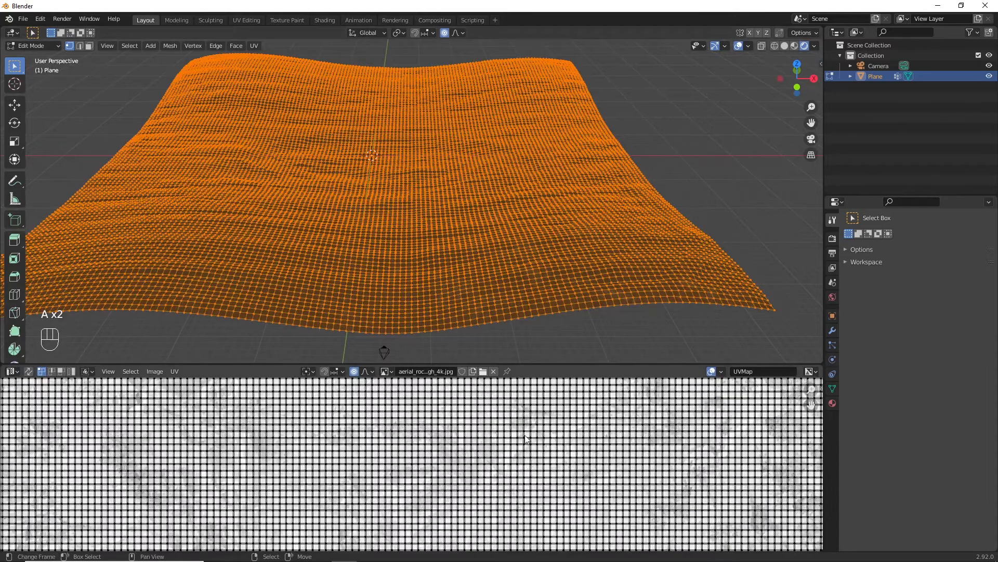
scroll(526, 457, down, 8)
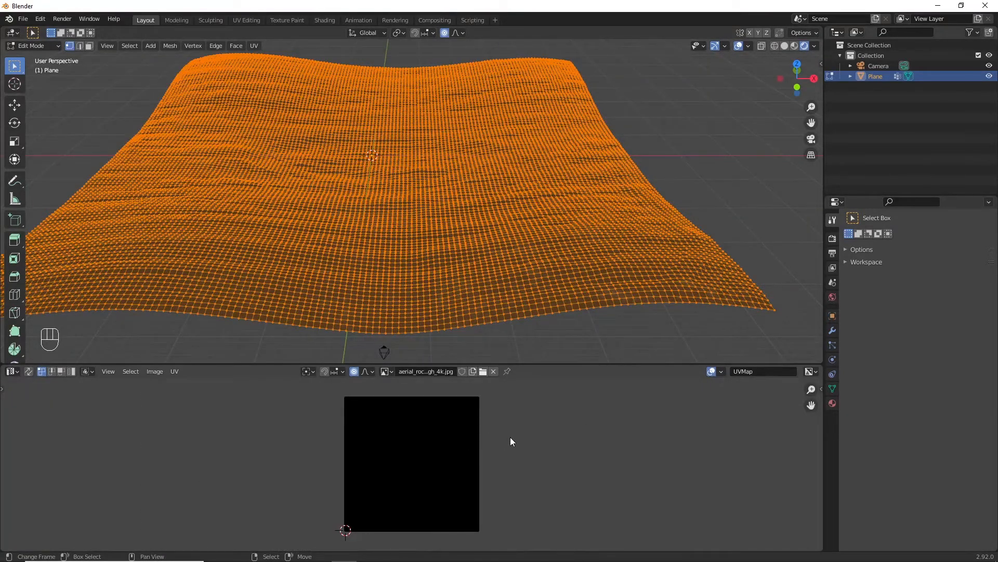
key(a)
key(s)
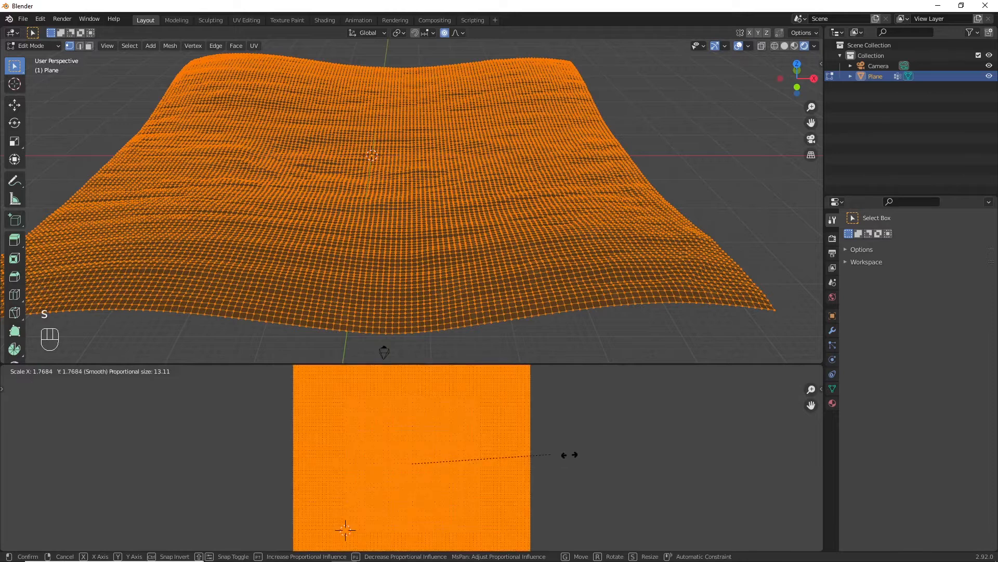
click(592, 451)
key(Tab)
Step: Examine the size of the ground texture on the terrain up close and through the camera
scroll(556, 299, up, 1)
shift+scroll(555, 298, down, 2)
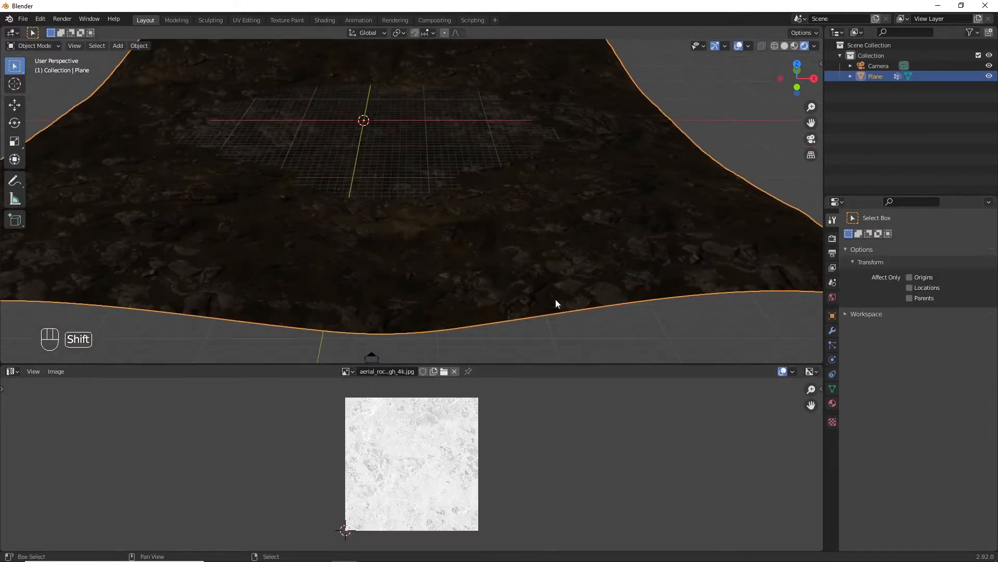
scroll(556, 298, up, 1)
ctrl+scroll(555, 299, up, 4)
scroll(555, 298, down, 1)
key(KP_0)
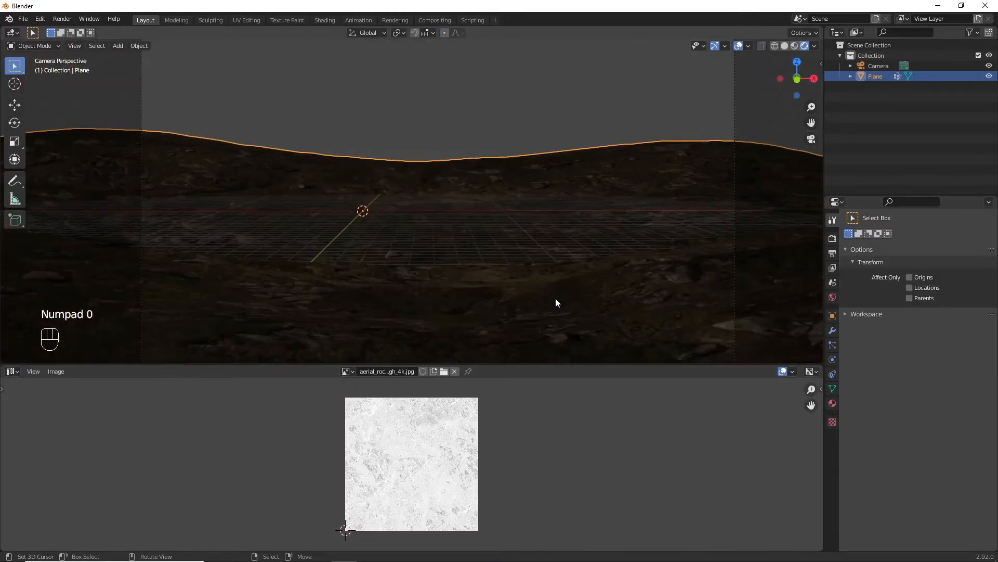
Step: Change the UV Editor area back to the Shader Editor and frame all nodes of the terrain material
shift+scroll(555, 298, down, 2)
scroll(456, 243, up, 1)
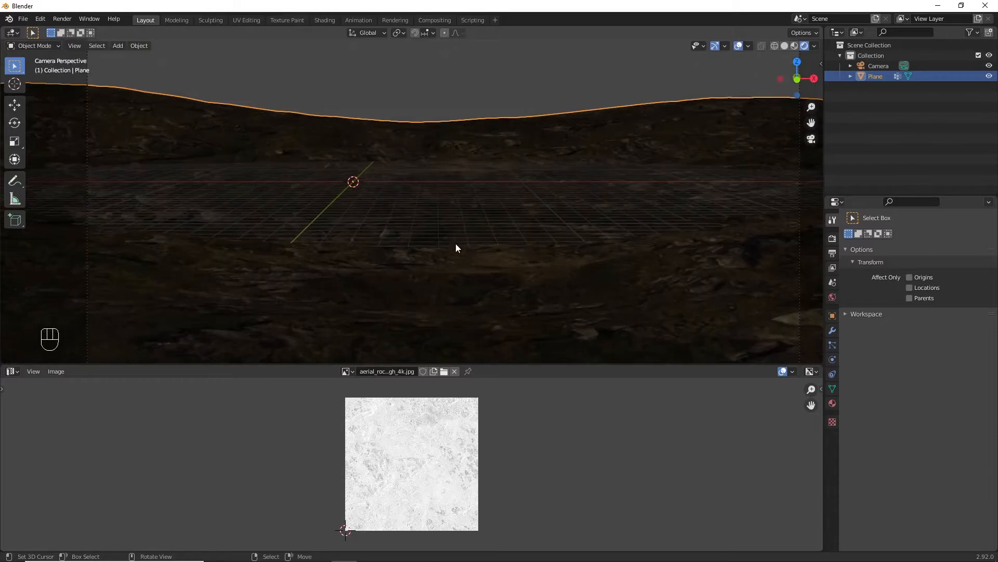
key(shift+F3)
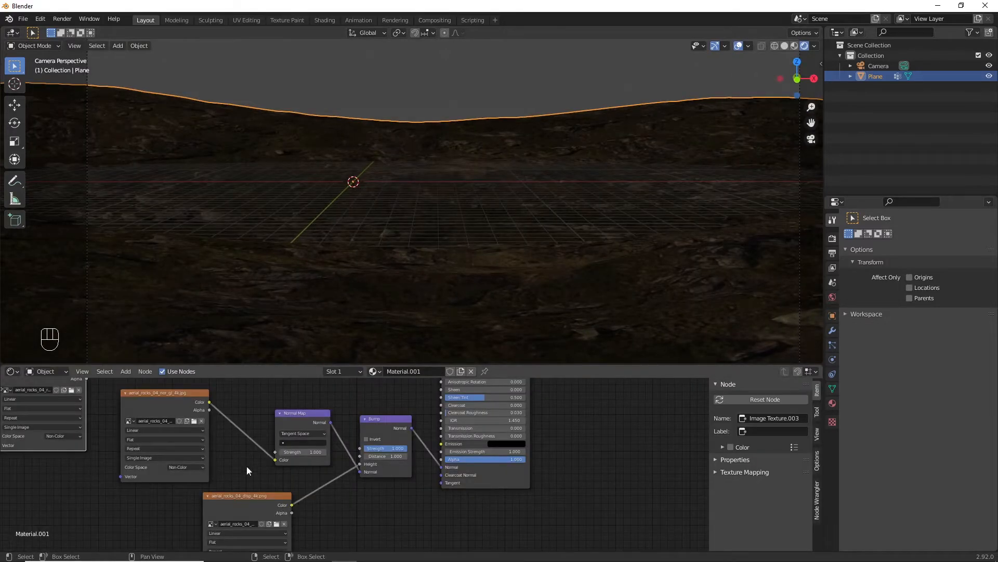
key(Home)
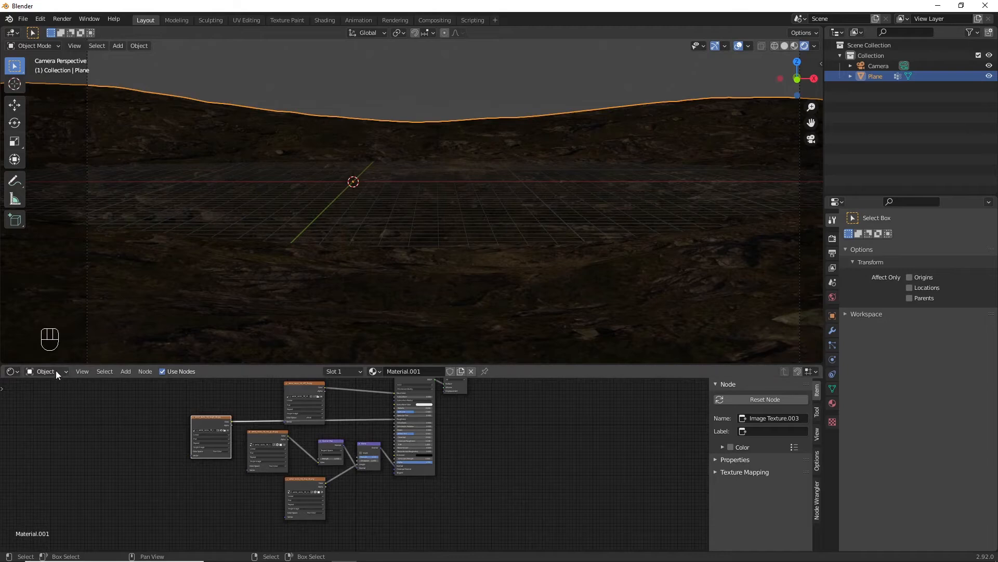
Step: Switch the Shader Editor from the object material to the World shader and bring its nodes into view
key(KP_0)
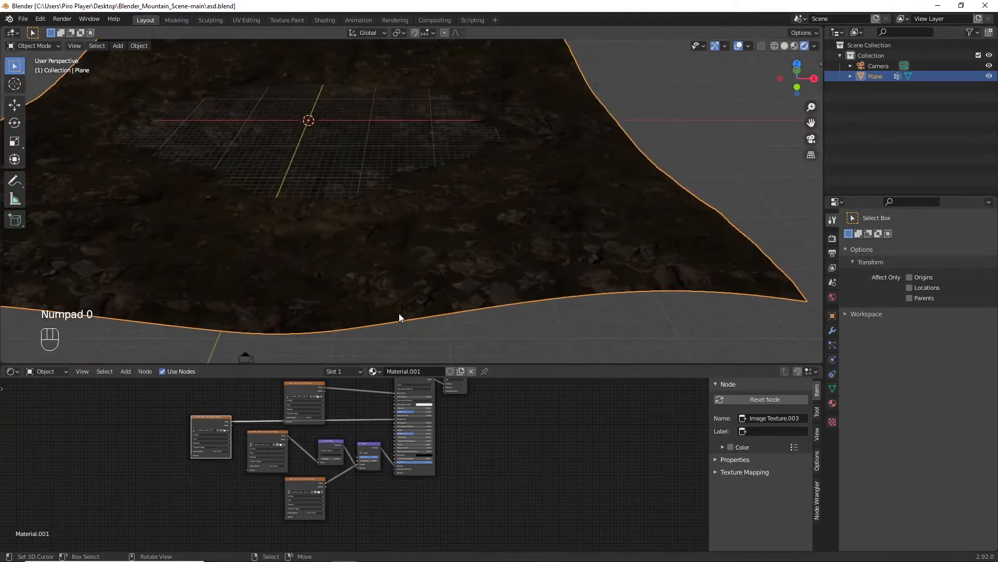
scroll(459, 248, up, 2)
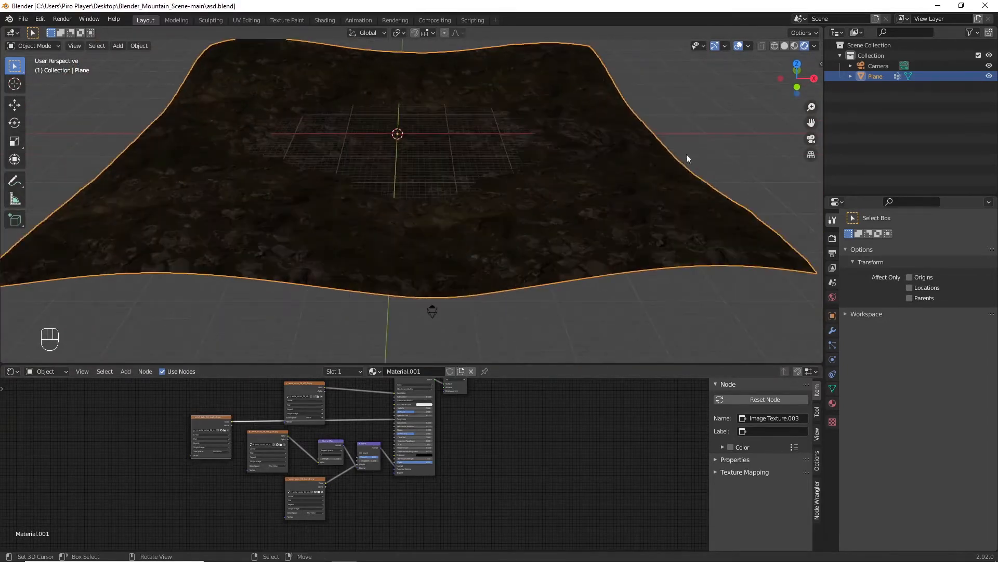
key(KP_2)
key(KP_4)
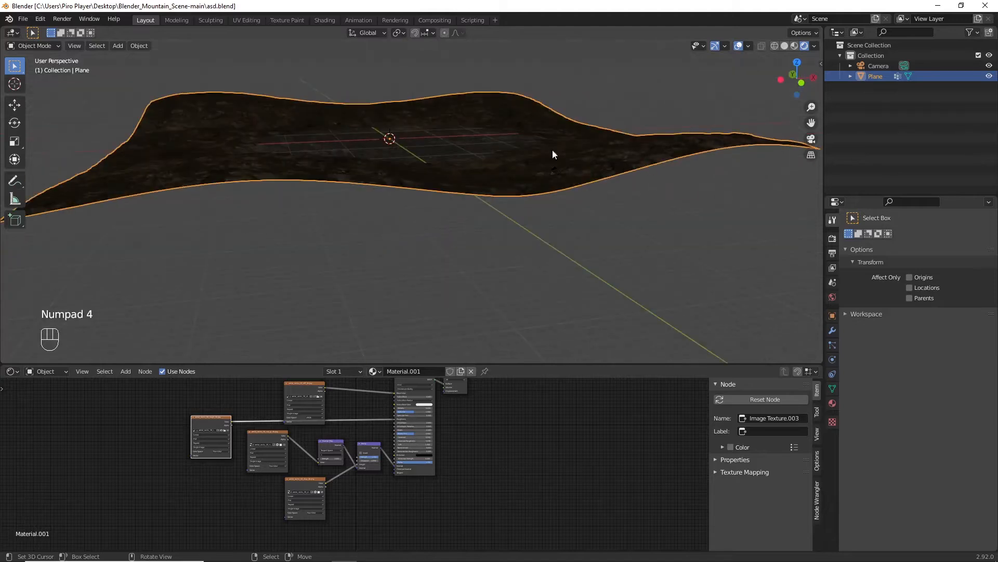
scroll(552, 165, up, 2)
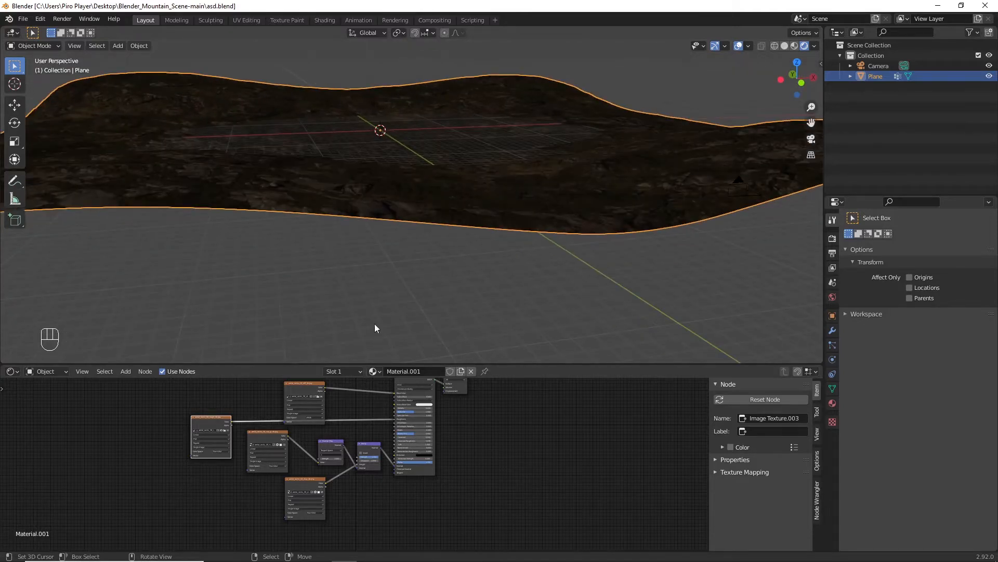
click(53, 373)
click(52, 394)
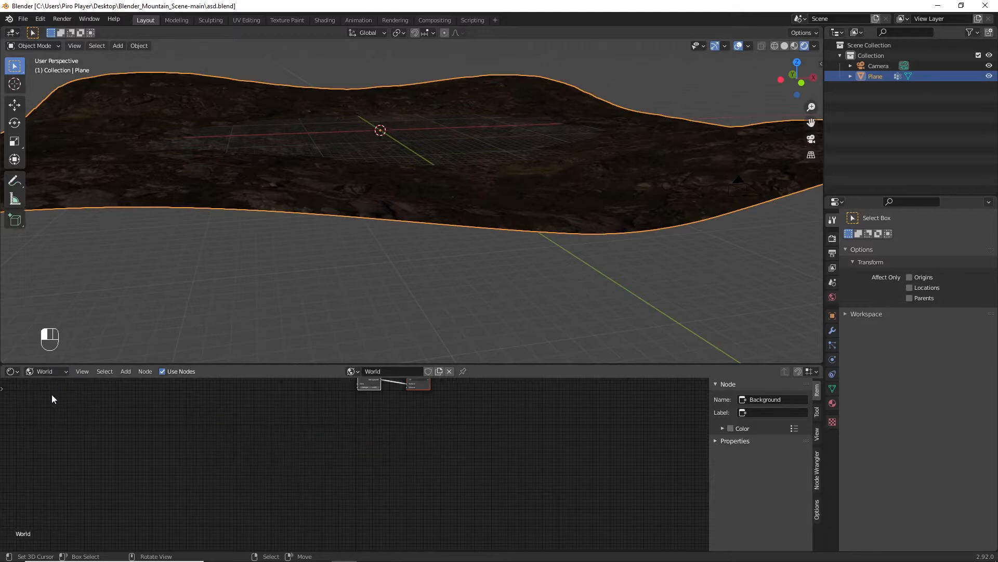
scroll(283, 474, up, 4)
shift+scroll(335, 520, up, 4)
scroll(336, 521, up, 4)
scroll(335, 521, up, 3)
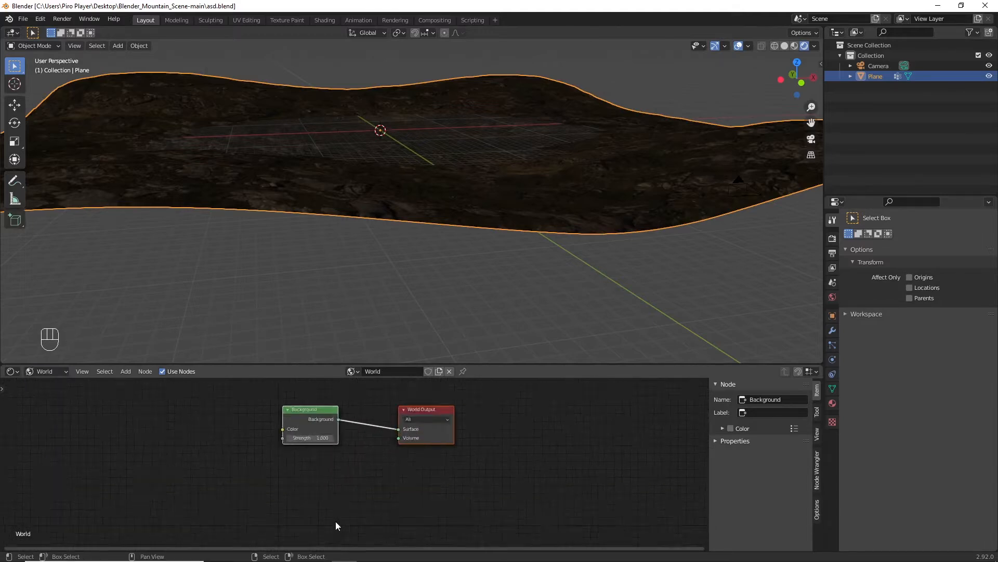
Step: Replace the world's Background node with an Environment Texture node and link its Color to the World Output's Surface
click(291, 417)
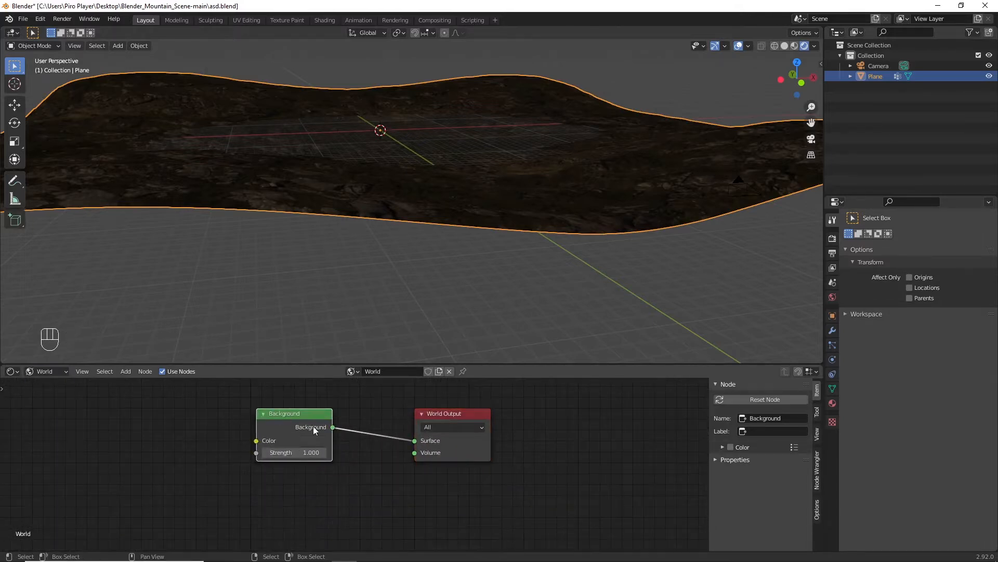
key(Delete)
key(shift+a)
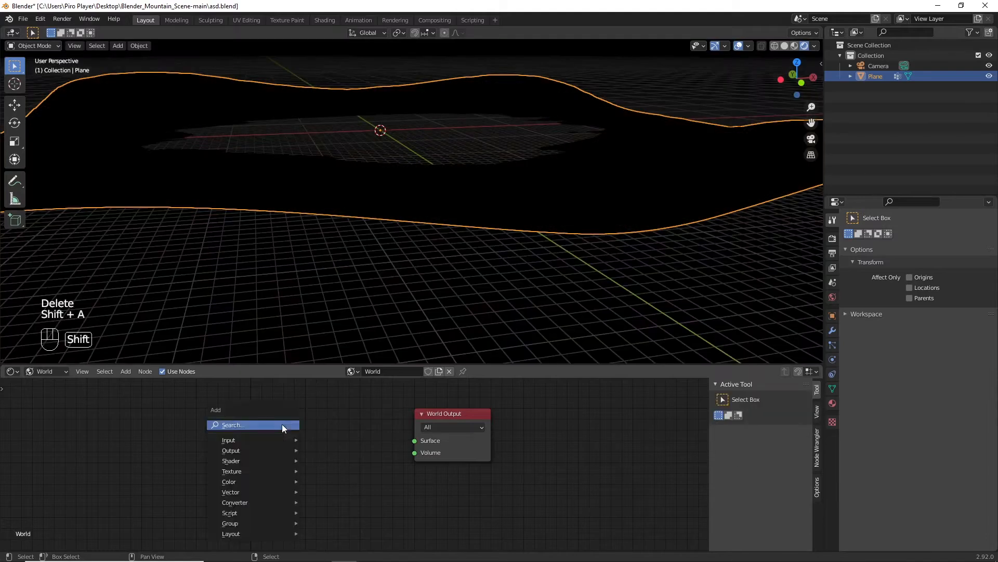
text(envi)
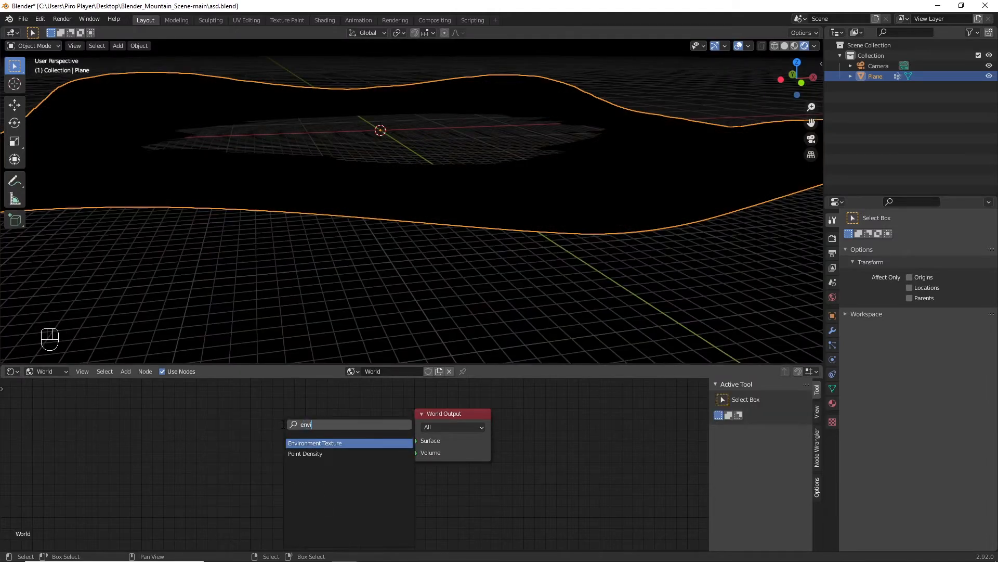
key(Return)
click(282, 422)
drag(312, 420, 415, 441)
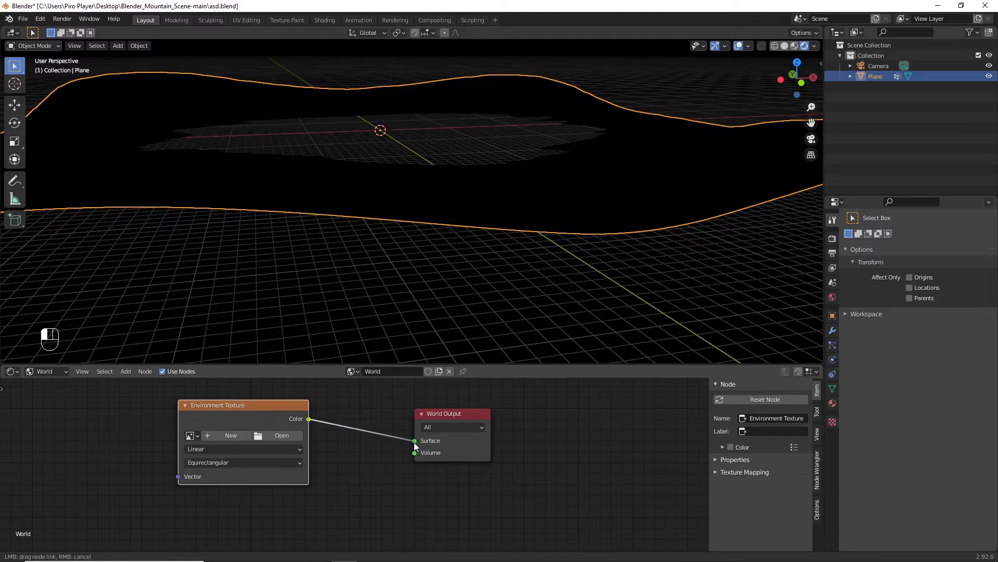
Step: Load cape_hill_4k.hdr from the Blender_Mountain_Scene-main folder into the Environment Texture node
click(286, 438)
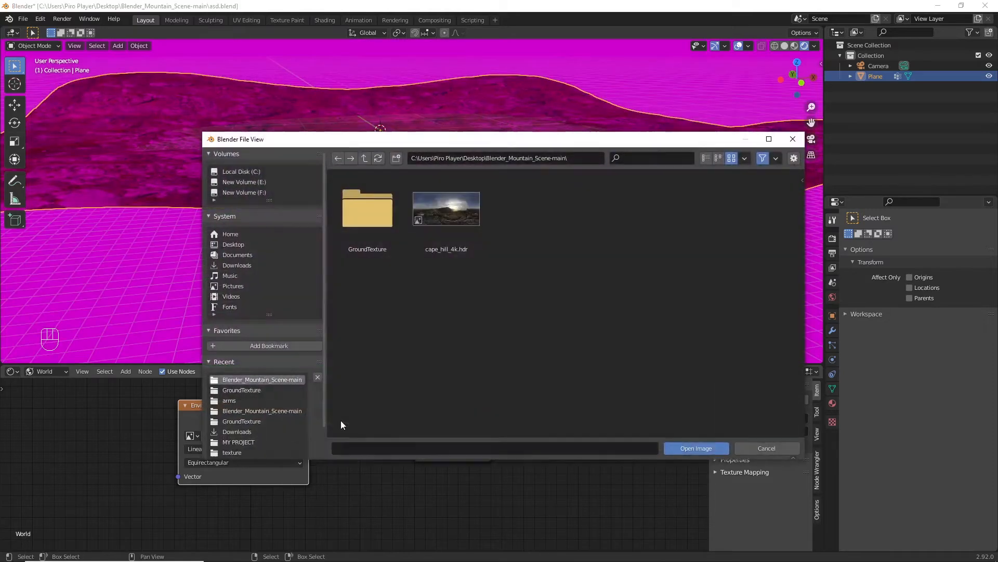
click(448, 238)
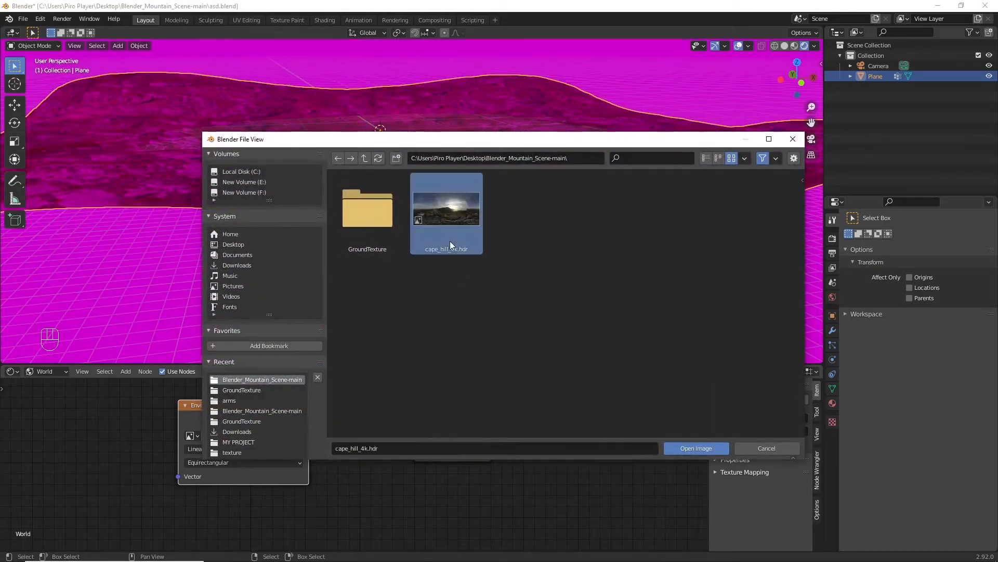
click(697, 449)
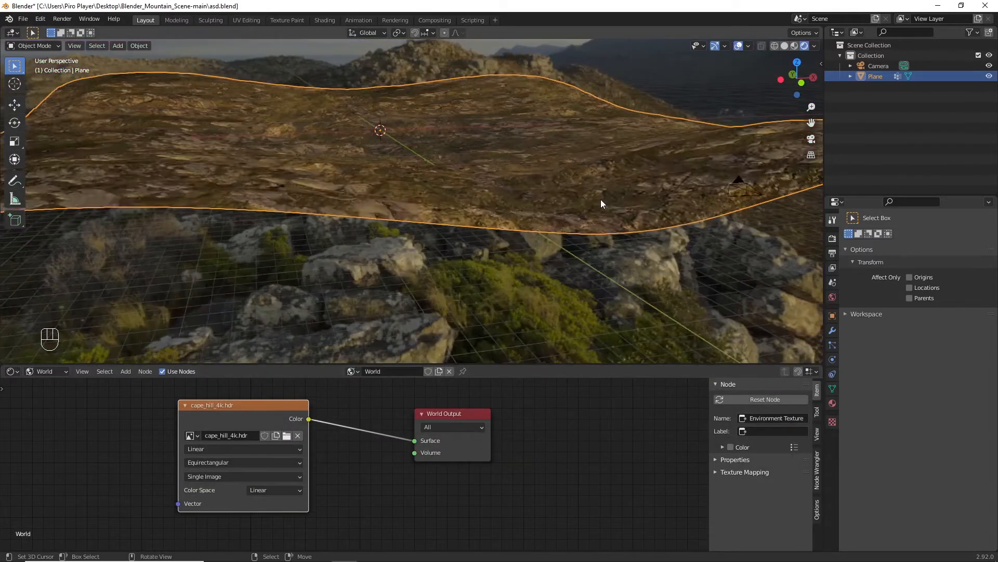
Step: Look around the terrain in walk navigation and examine how the ground sits against the HDRI's mountain, sky and sun
key(KP_4)
key(KP_4)
key(KP_4)
key(KP_4)
key(KP_2)
key(KP_4)
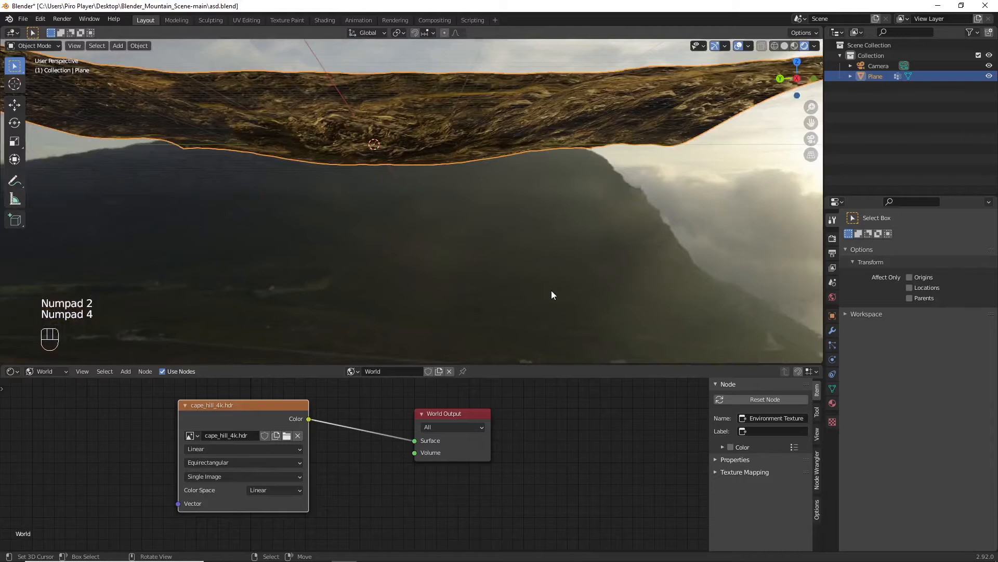
key(shift+f)
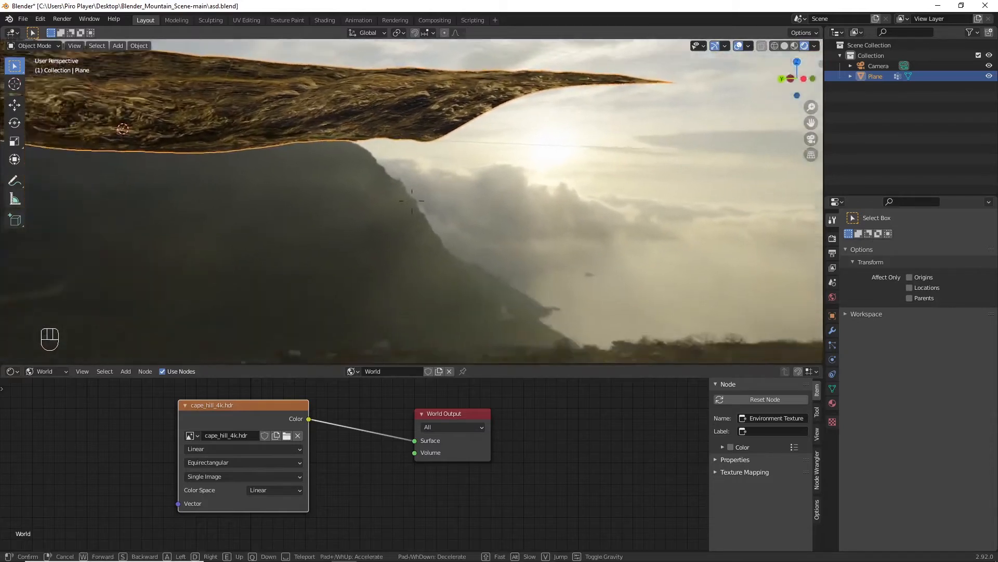
key(shift+e)
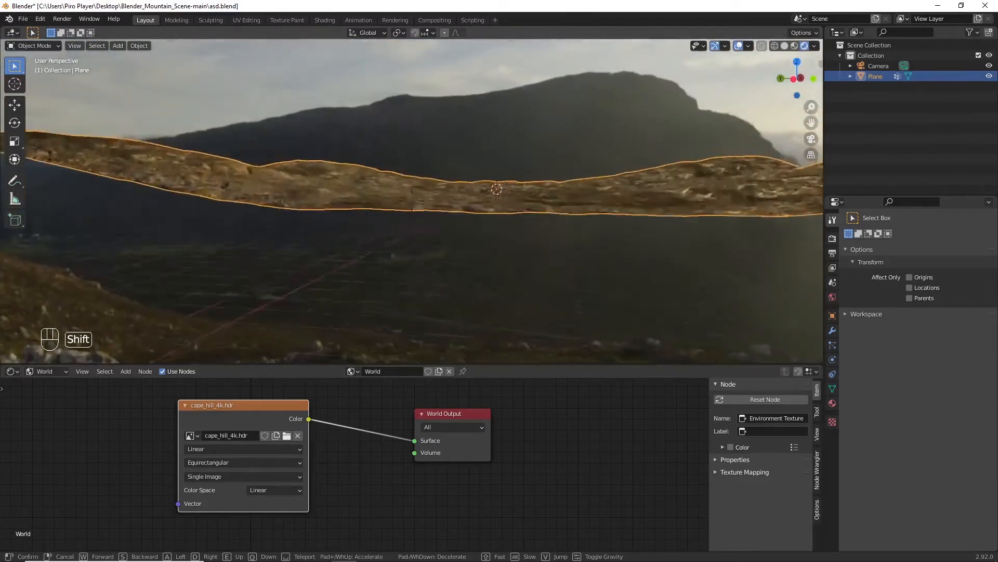
key(shift+w)
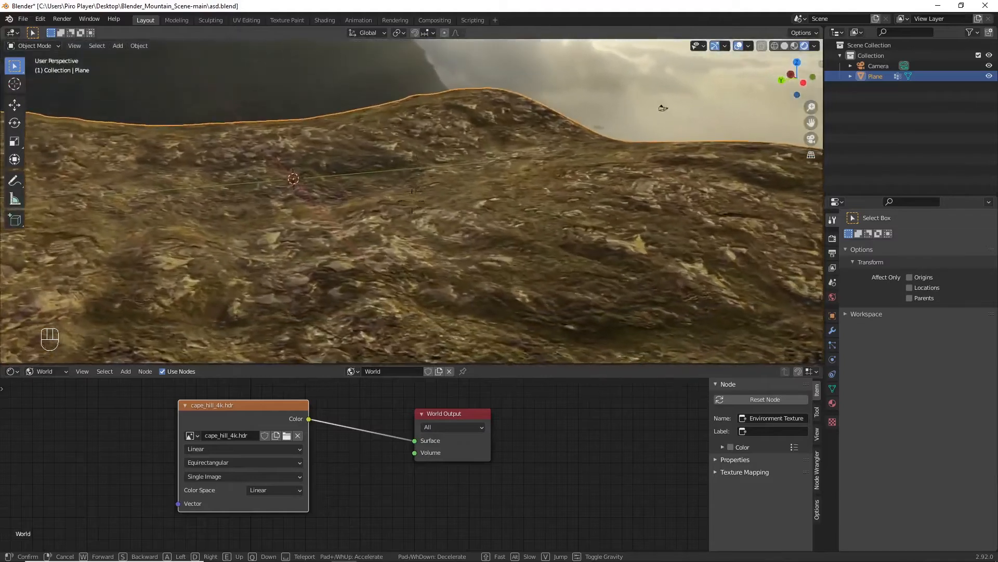
key(shift+d)
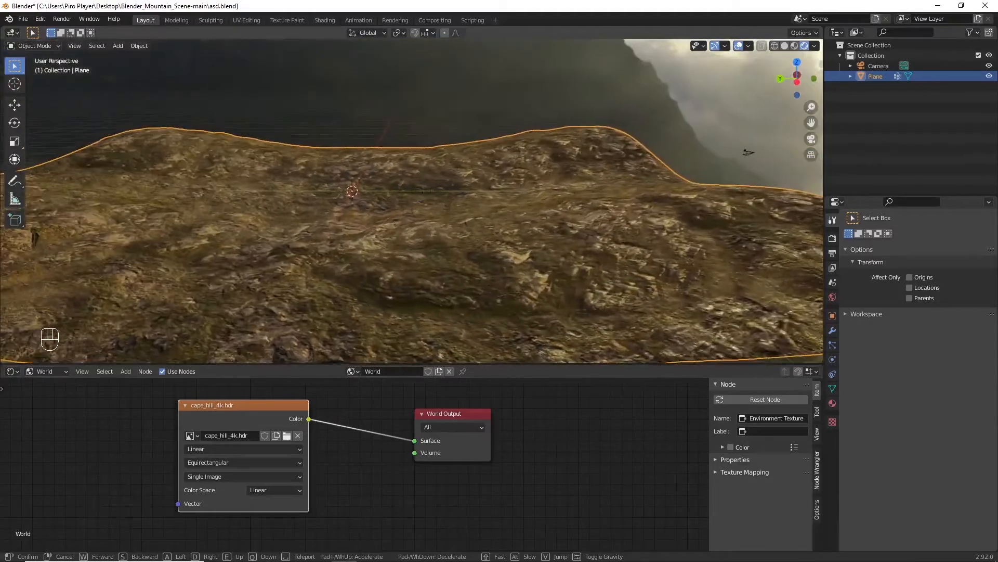
click(420, 221)
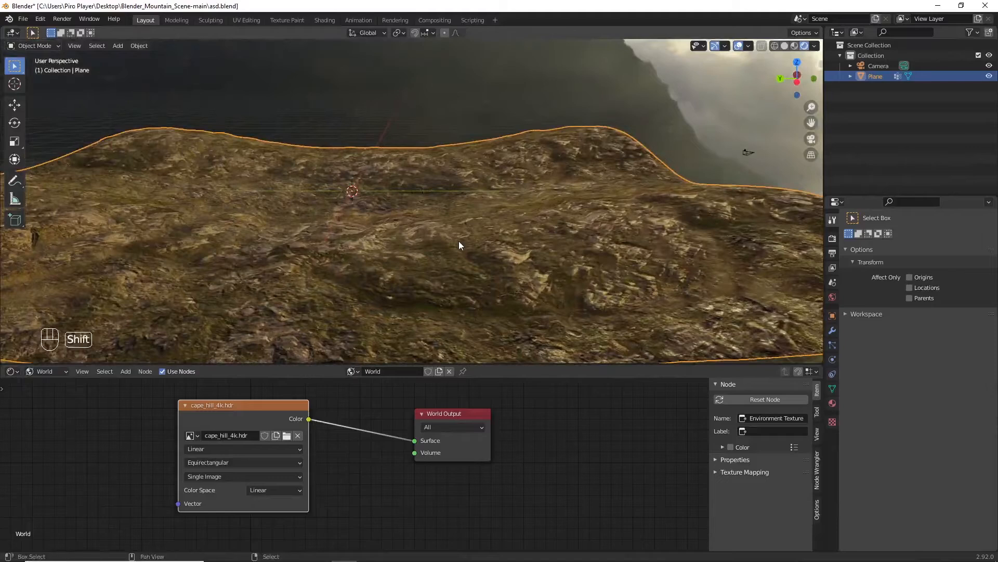
key(shift+grave)
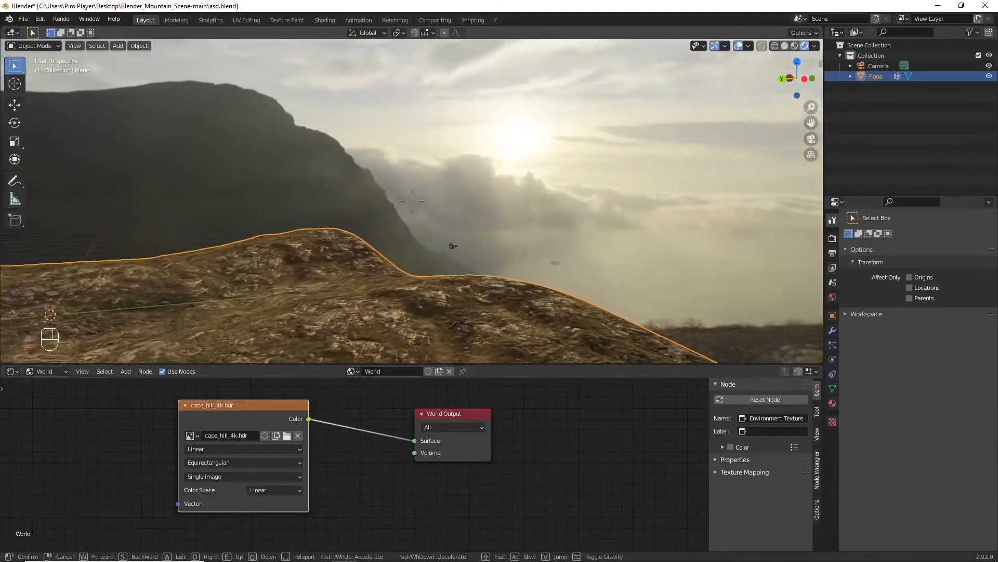
key(d)
key(shift)
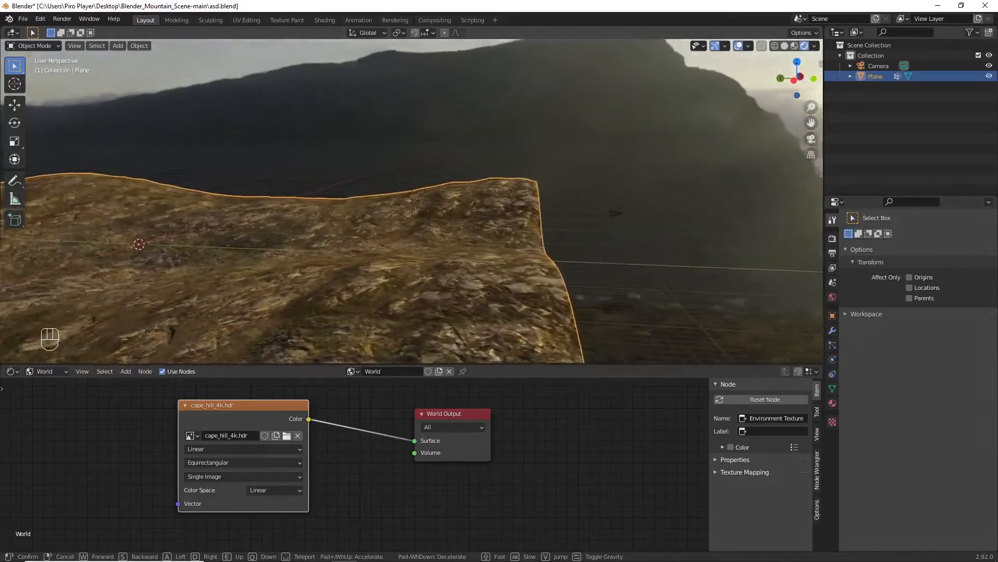
key(shift)
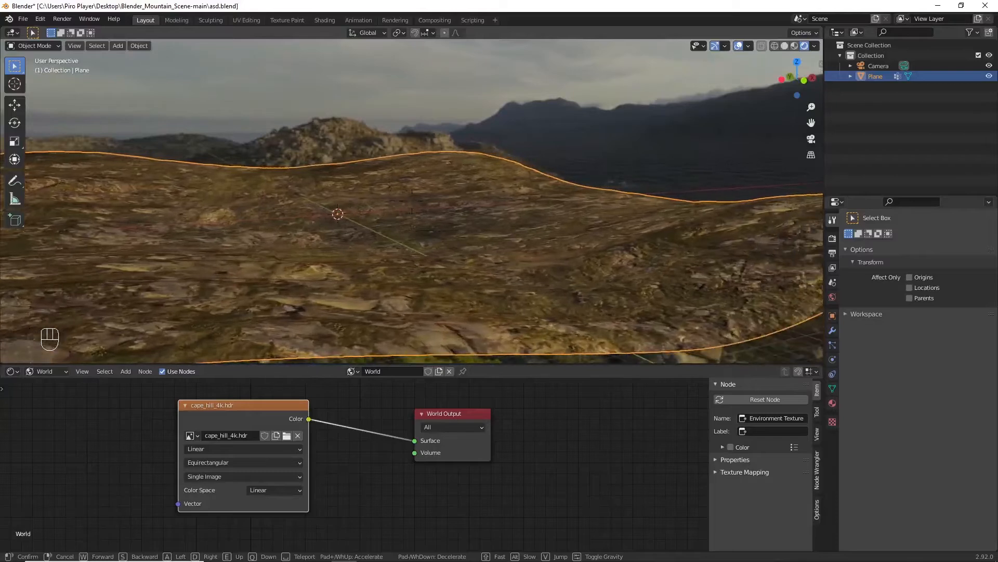
key(shift)
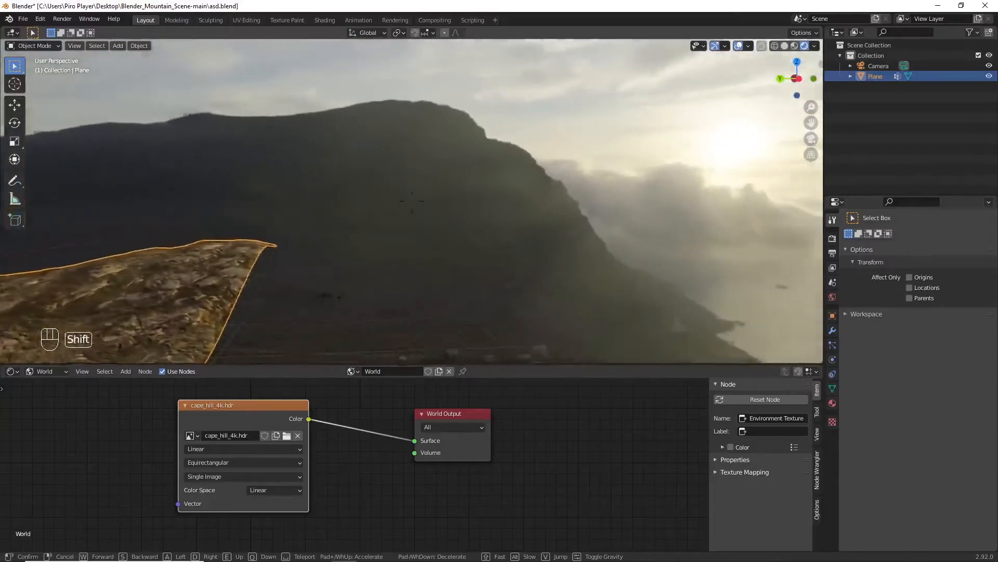
key(shift)
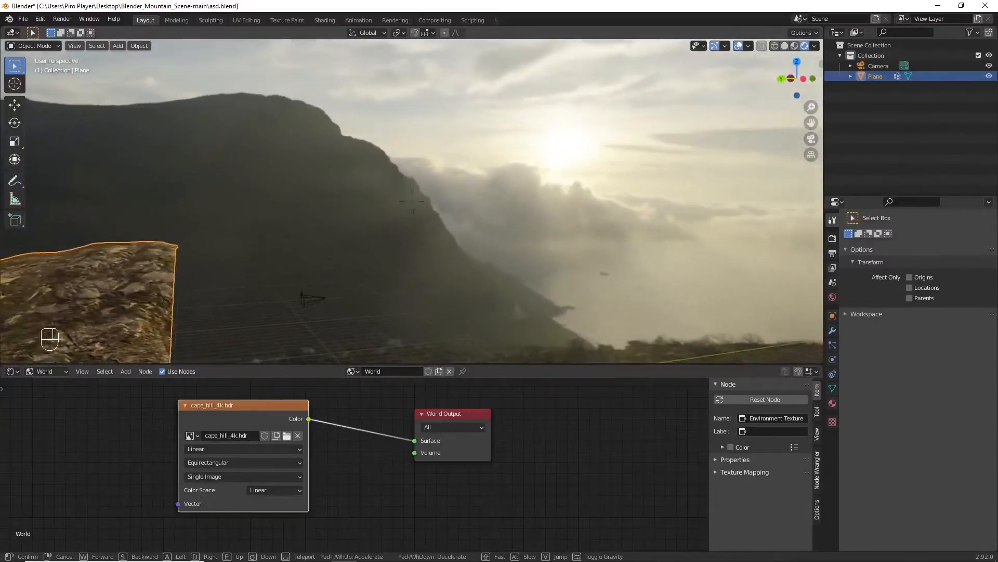
click(491, 223)
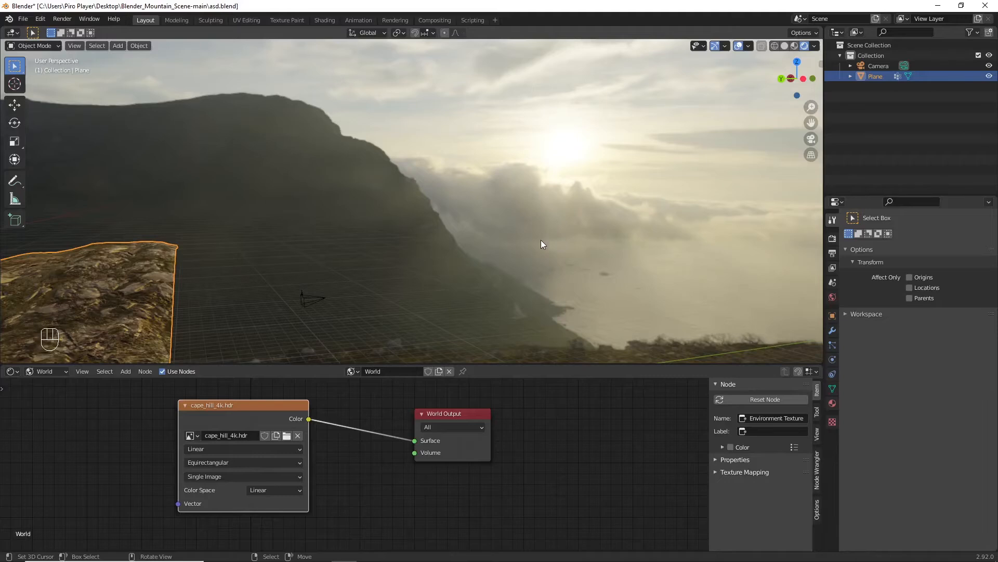
Step: Switch to GIMP to view the 2x² divided by x² diagram enlarged, and return to Blender
click(320, 552)
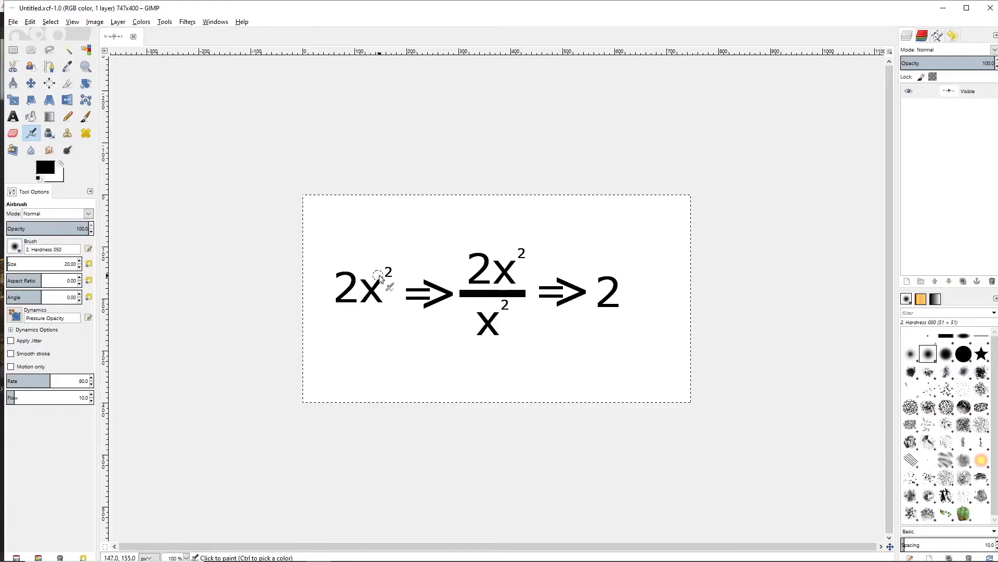
ctrl+scroll(374, 291, up, 1)
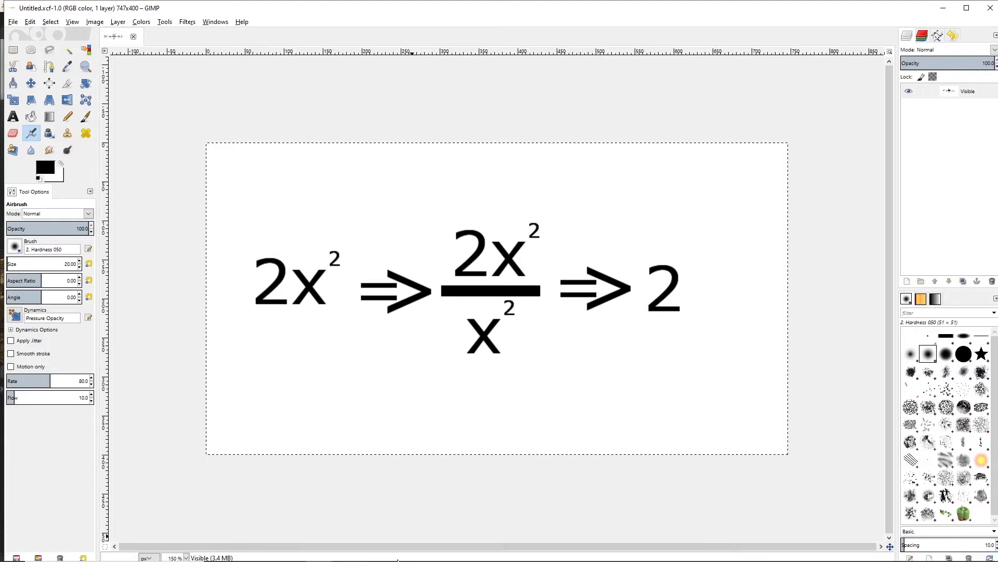
click(346, 553)
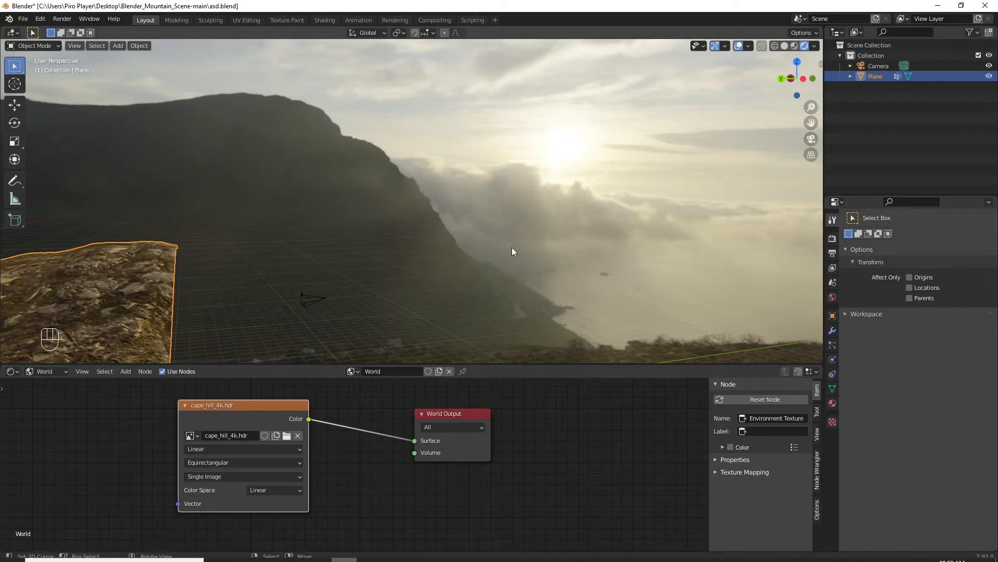
Step: Move the cape_hill_4k.hdr node farther from the World Output to make room between the two nodes
shift+middle_drag(516, 185, 535, 197)
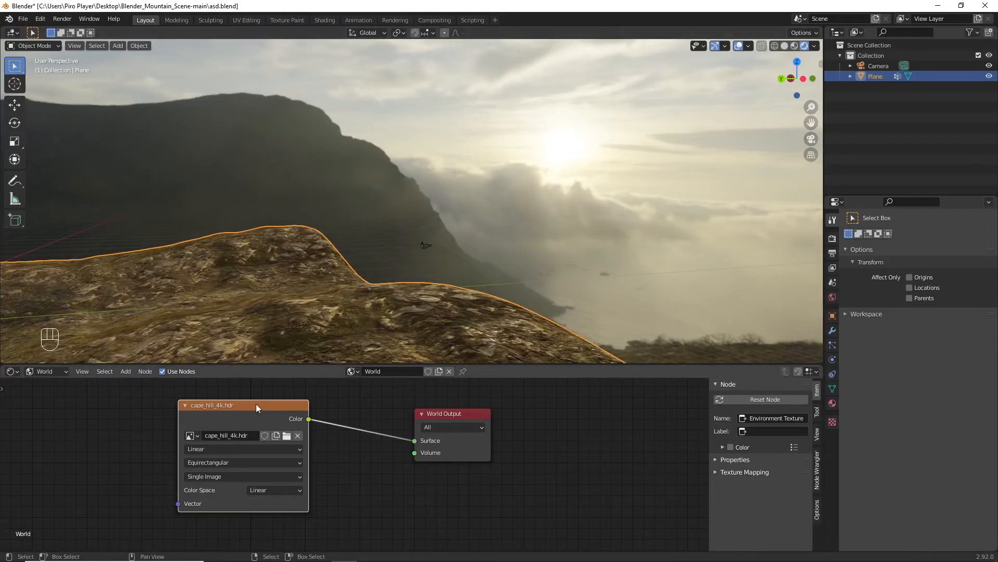
key(g)
click(178, 428)
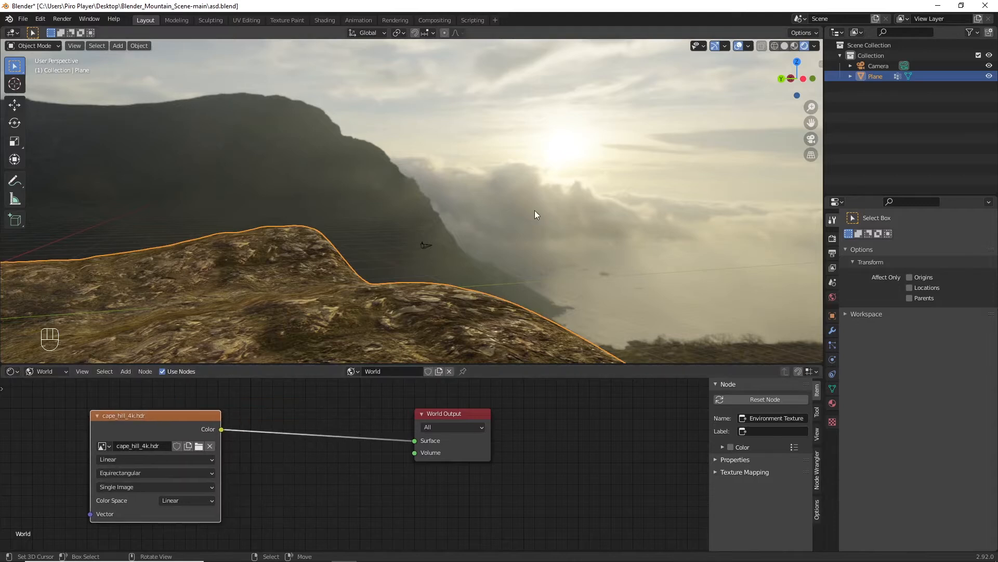
Step: Insert a MixRGB node set to Divide between the cape_hill_4k.hdr texture and the World Output
key(shift+a)
click(370, 412)
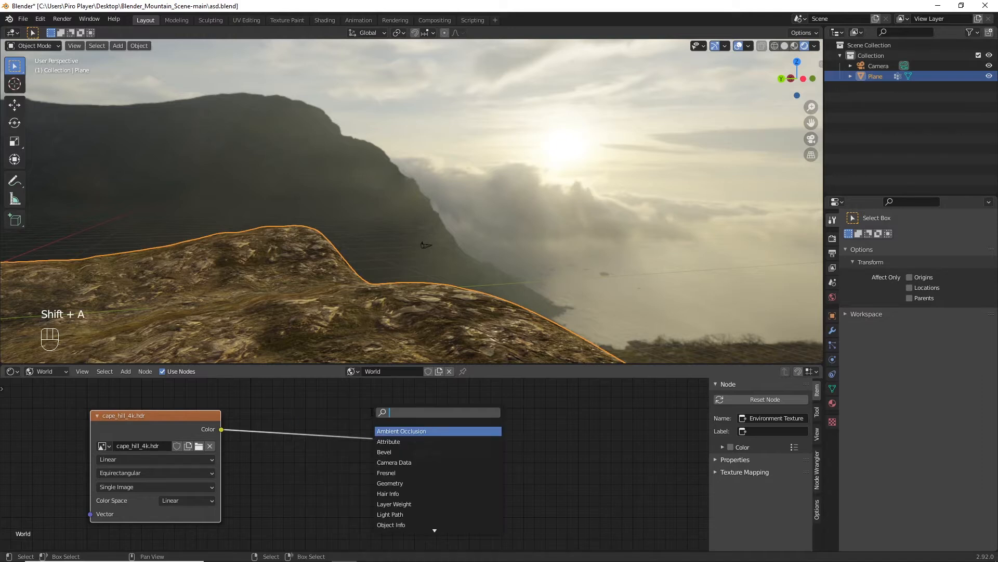
text(mix)
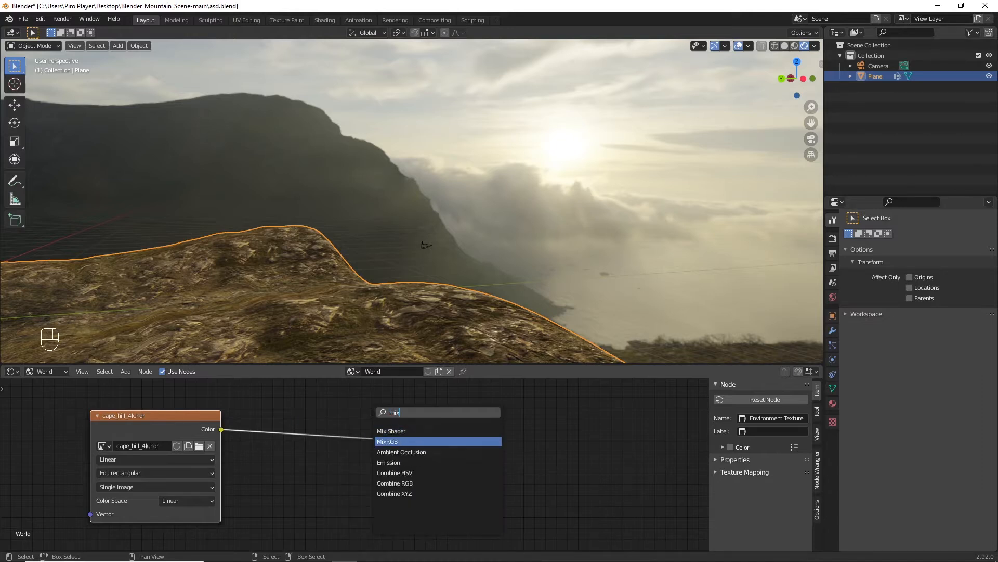
click(388, 441)
click(301, 400)
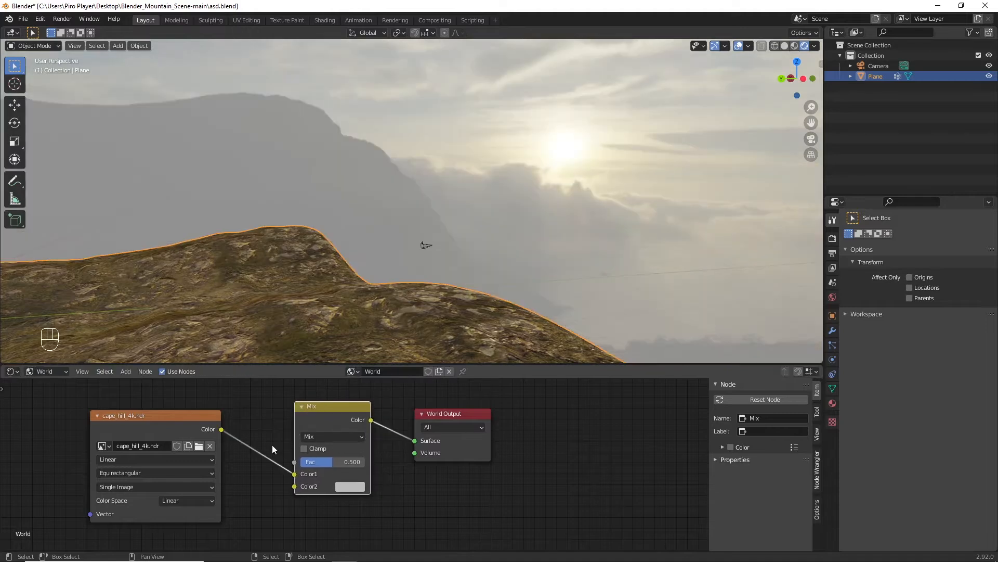
click(315, 437)
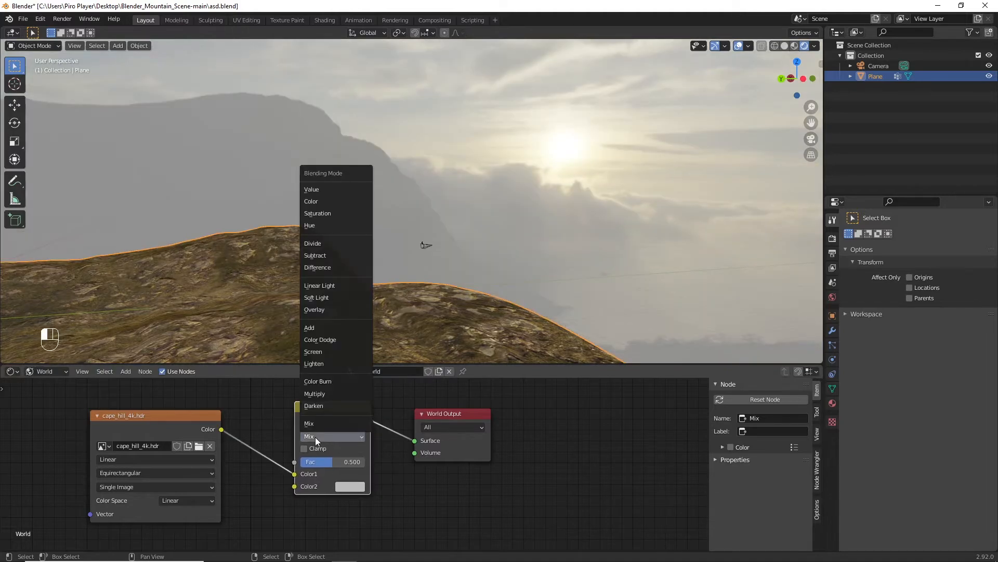
click(342, 245)
Step: Set Color2 of the world's Divide node to a muted yellow with hue 0.127, saturation 0.675 and value 0.500
scroll(385, 477, up, 3)
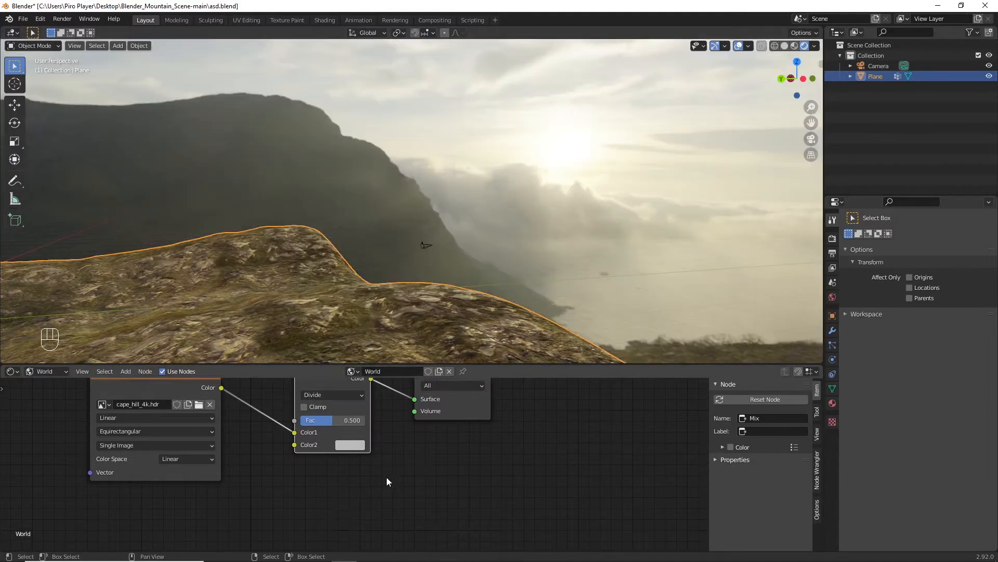
click(345, 439)
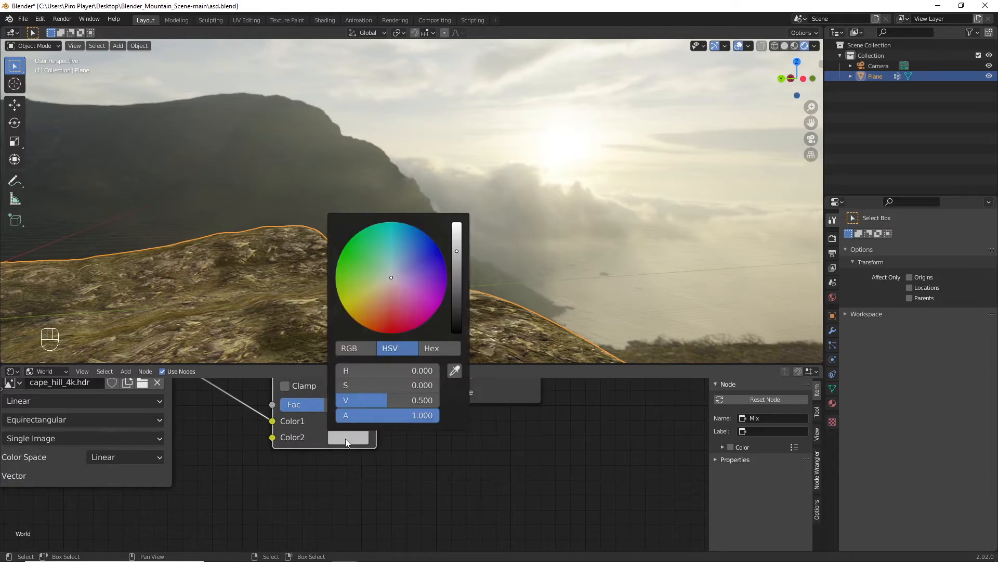
click(378, 291)
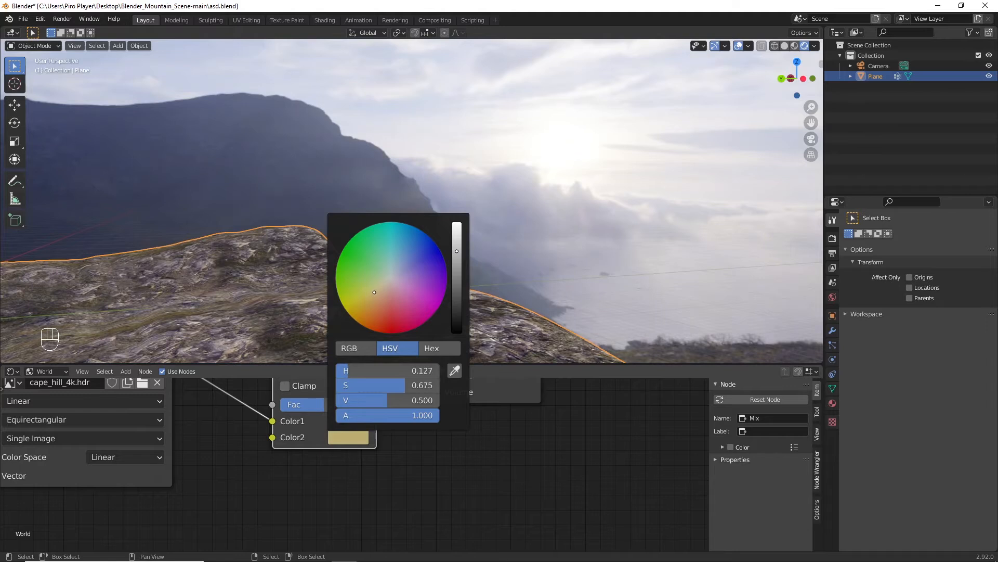
Step: Examine the recoloured world lighting around the terrain in walk navigation and through the camera
scroll(574, 271, down, 4)
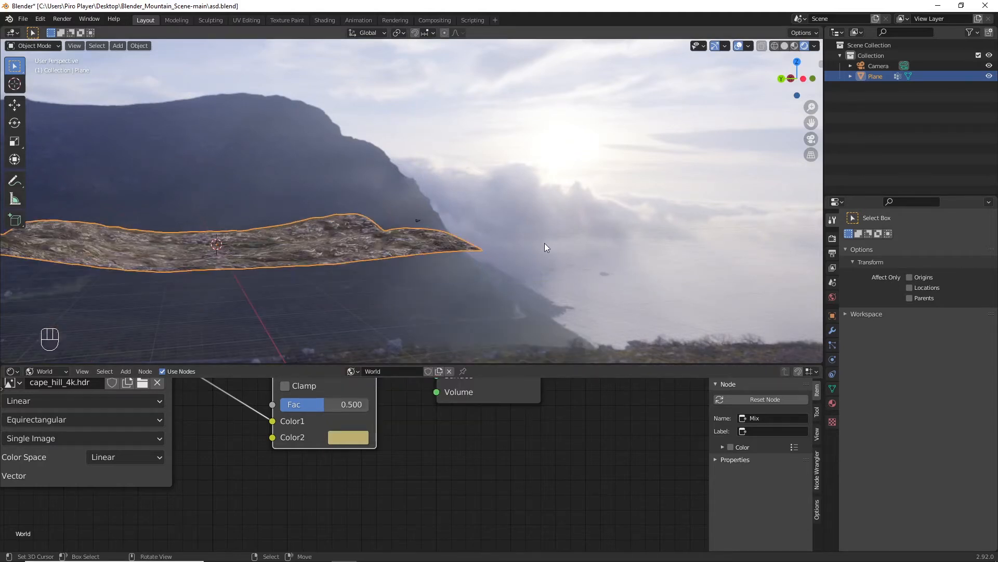
key(shift+f)
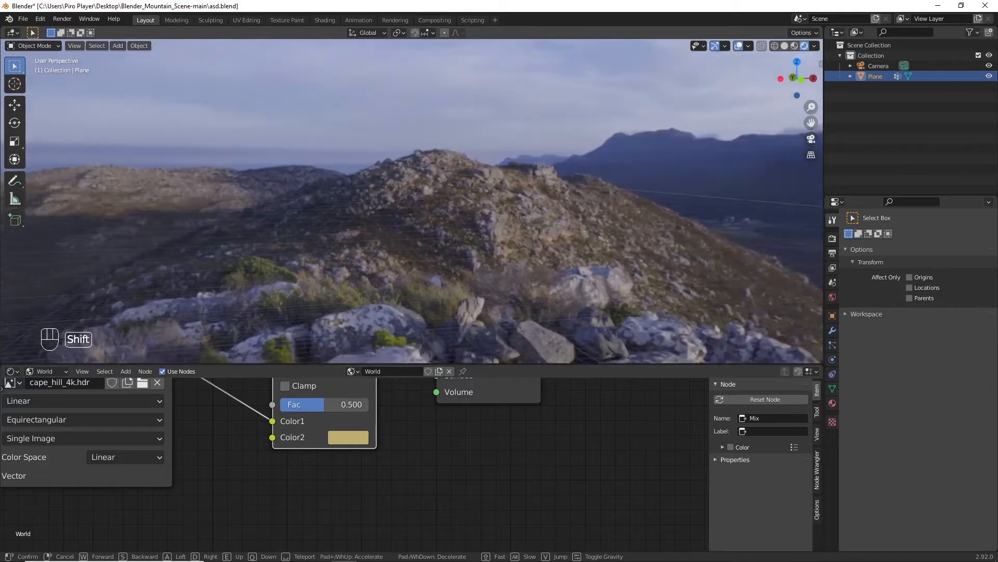
key(shift+e)
key(shift+w)
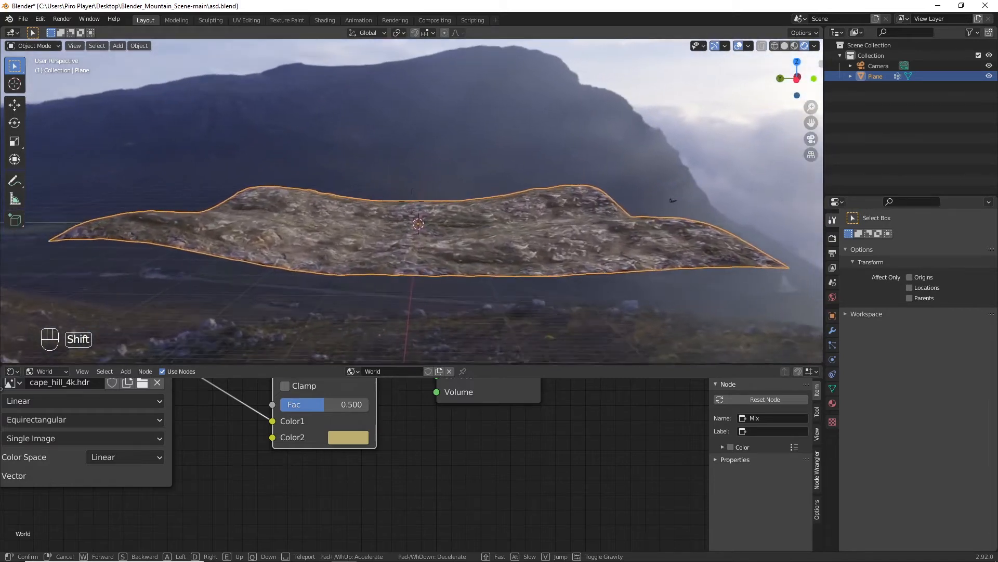
key(w)
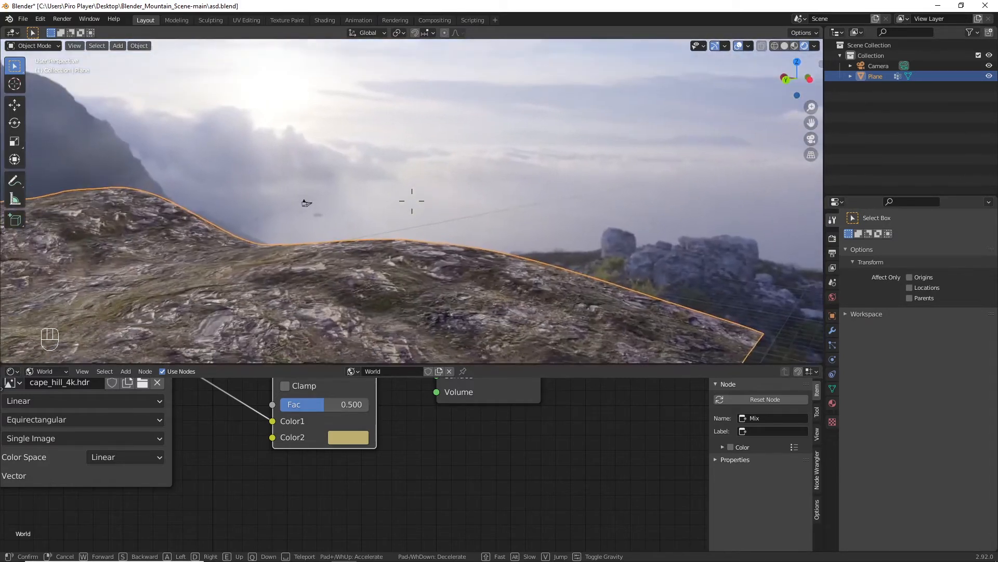
right_click(412, 200)
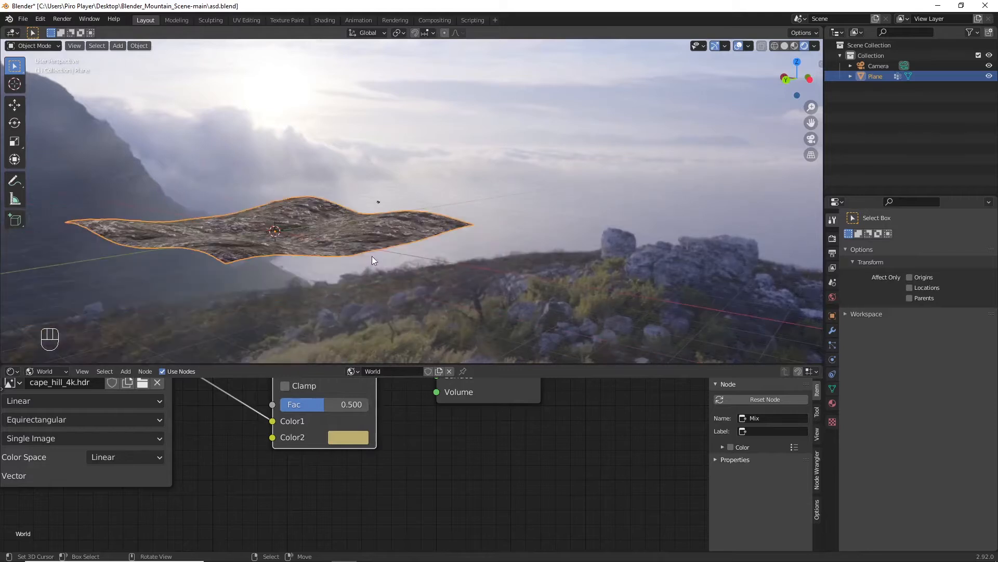
key(KP_0)
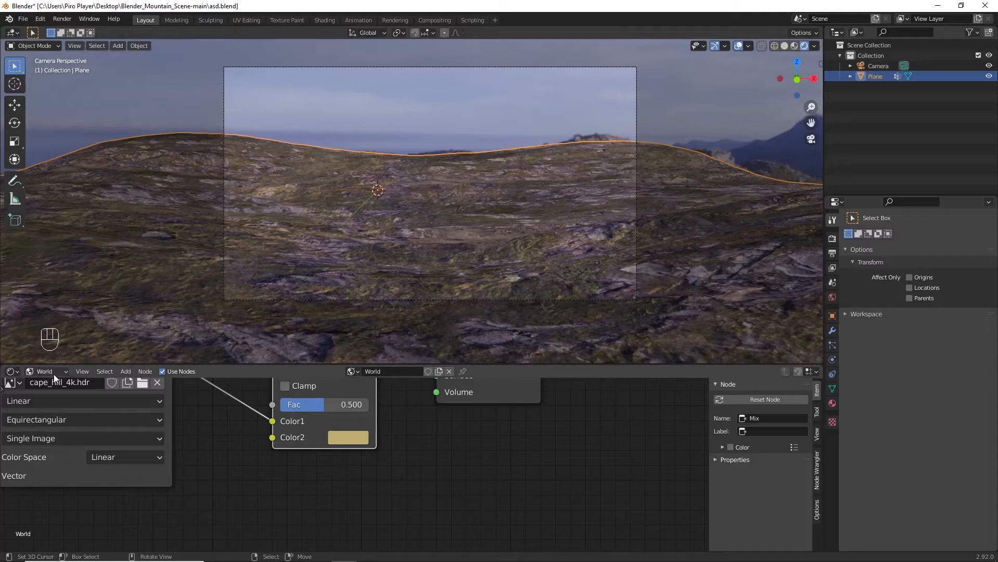
Step: Switch the node editor to the terrain's object material and insert a MixRGB node between the aerial_rocks_04 diffuse texture and Base Color
click(54, 373)
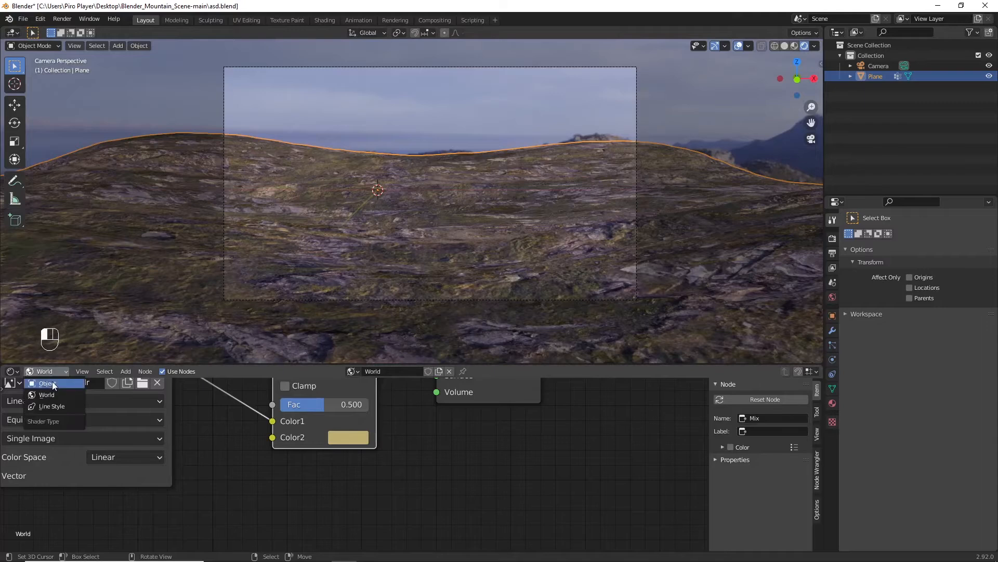
click(49, 393)
scroll(208, 431, down, 3)
key(shift+a)
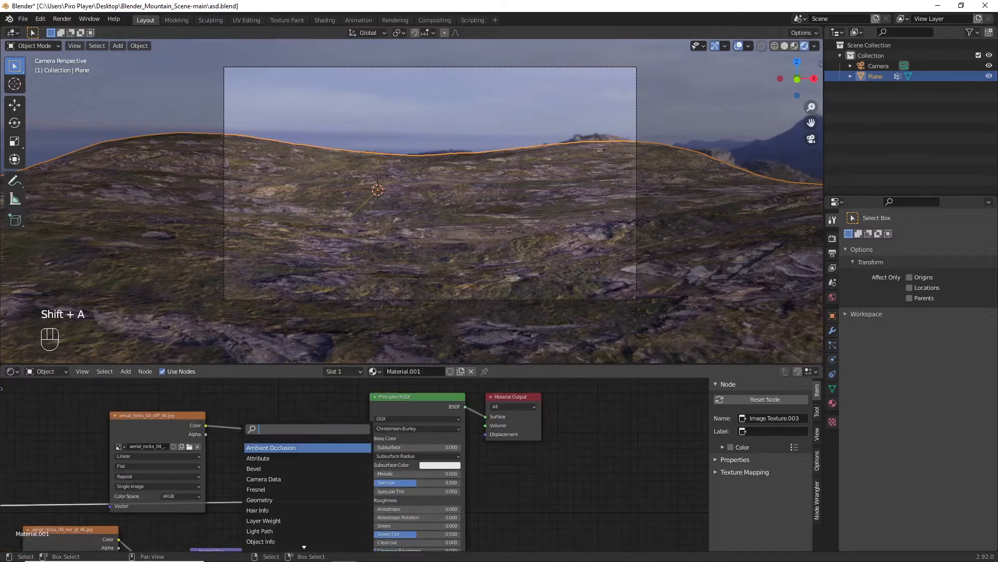
text(MIX)
key(Down)
key(Return)
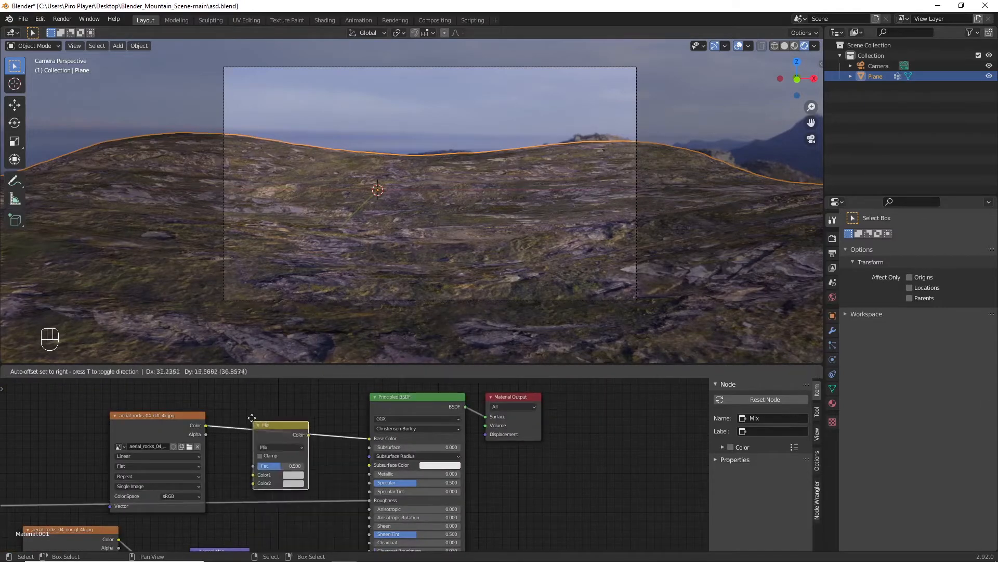
click(268, 419)
Step: Set the terrain material's MixRGB node to Divide and give its Color2 a tan orange colour
click(279, 430)
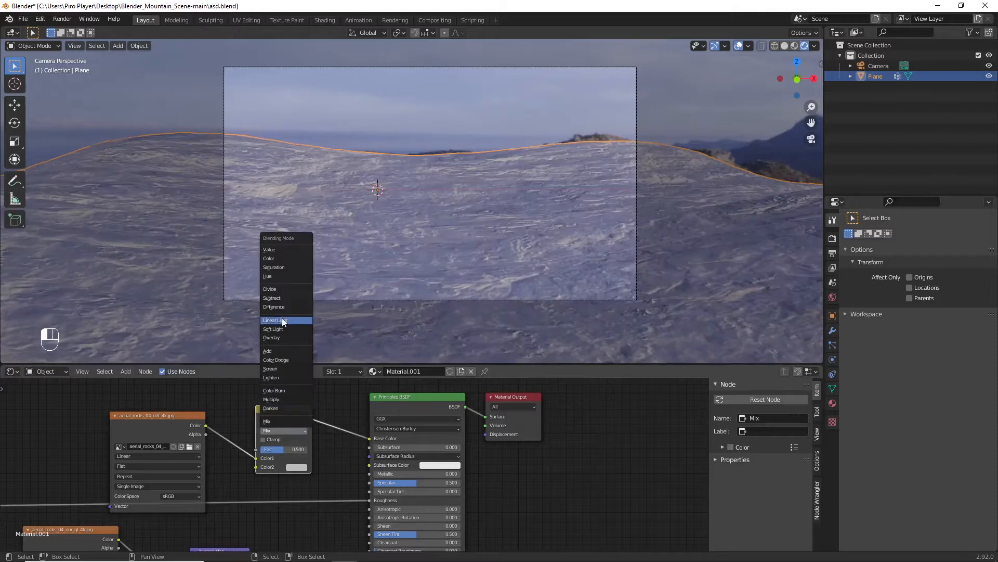
click(281, 288)
scroll(349, 452, up, 3)
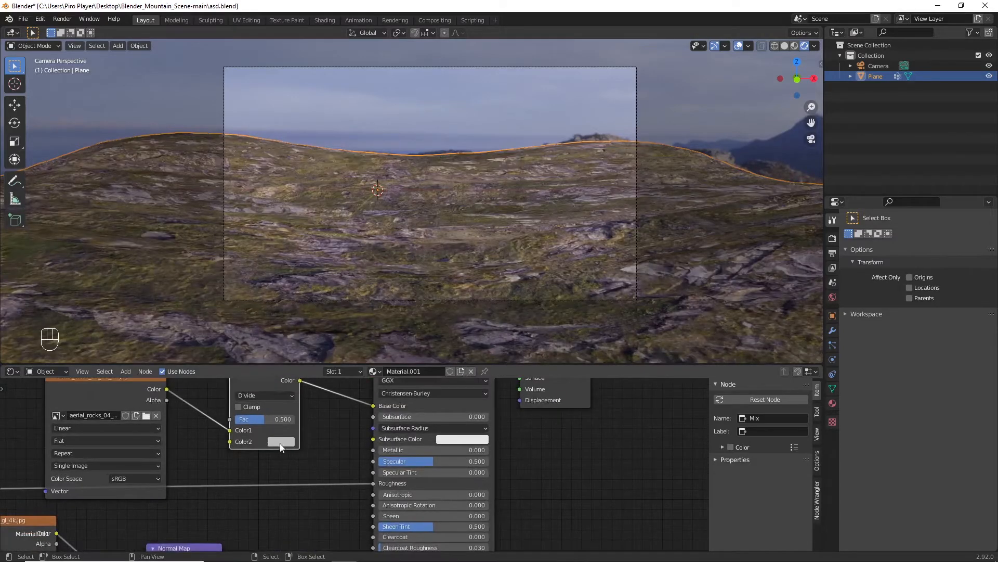
click(281, 441)
click(301, 343)
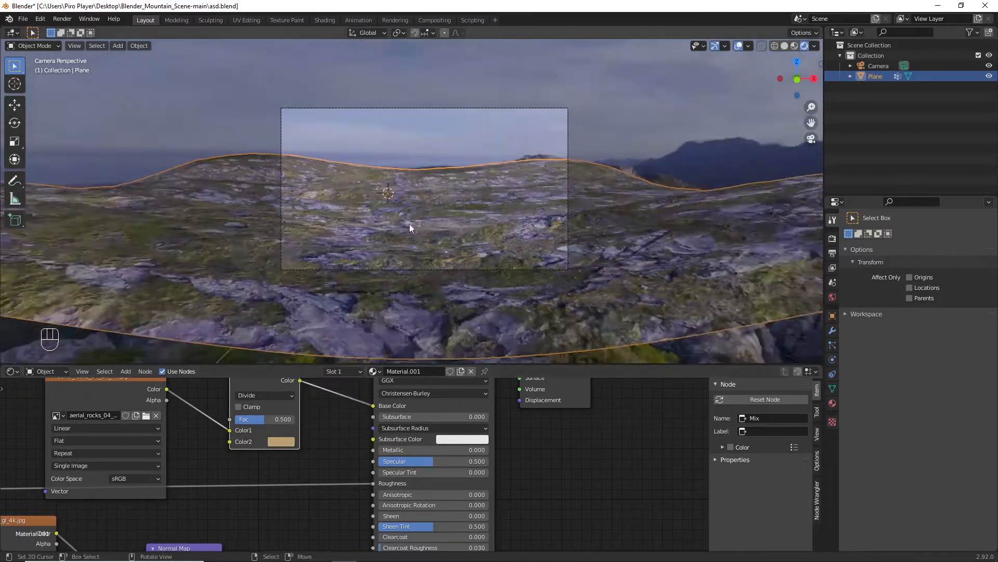
Step: Deselect the terrain and examine its new colouring against the HDRI background, in and out of the camera view
key(a)
scroll(497, 243, up, 2)
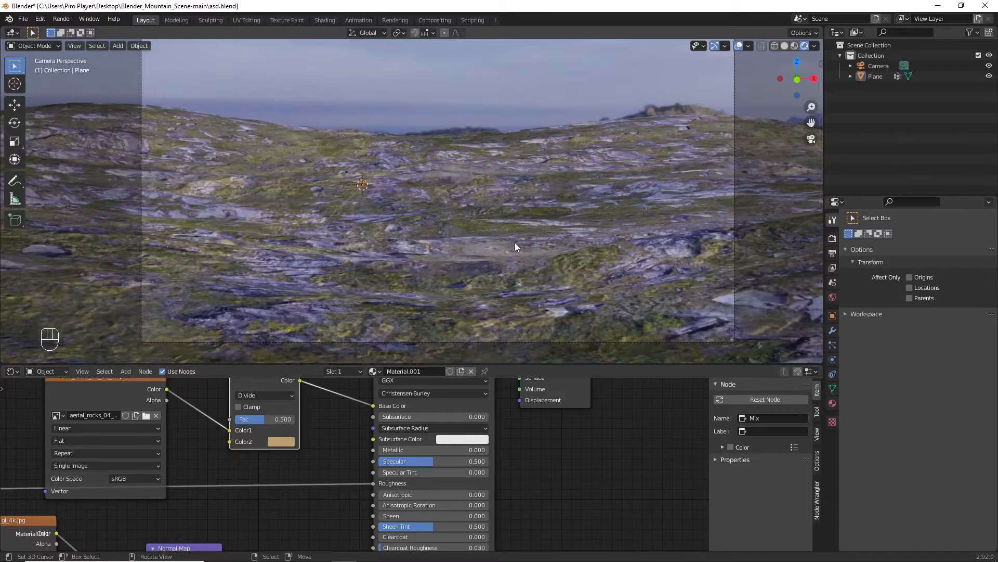
scroll(431, 167, down, 3)
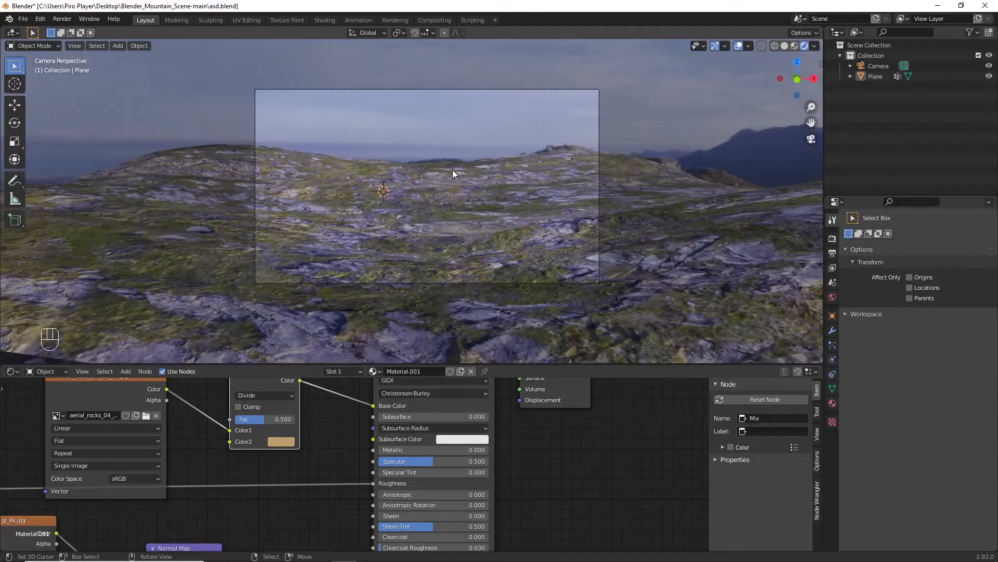
scroll(452, 170, up, 3)
scroll(479, 150, down, 3)
key(KP_0)
key(KP_0)
key(KP_0)
key(KP_6)
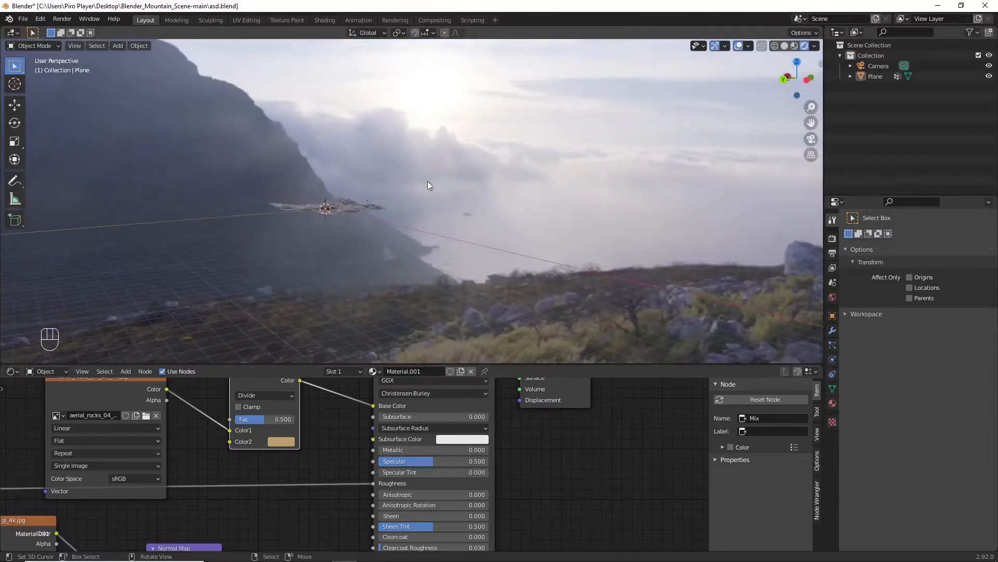
key(KP_0)
shift+scroll(442, 128, up, 1)
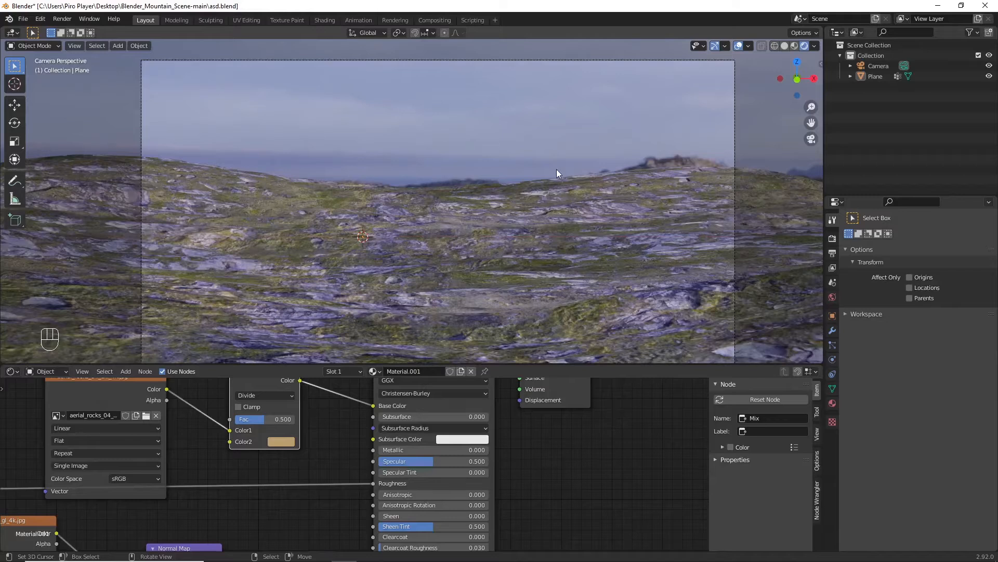
Step: Search the add-ons in the Preferences for "IMAGES" to check whether Import Images as Planes is enabled
key(ctrl+alt+u)
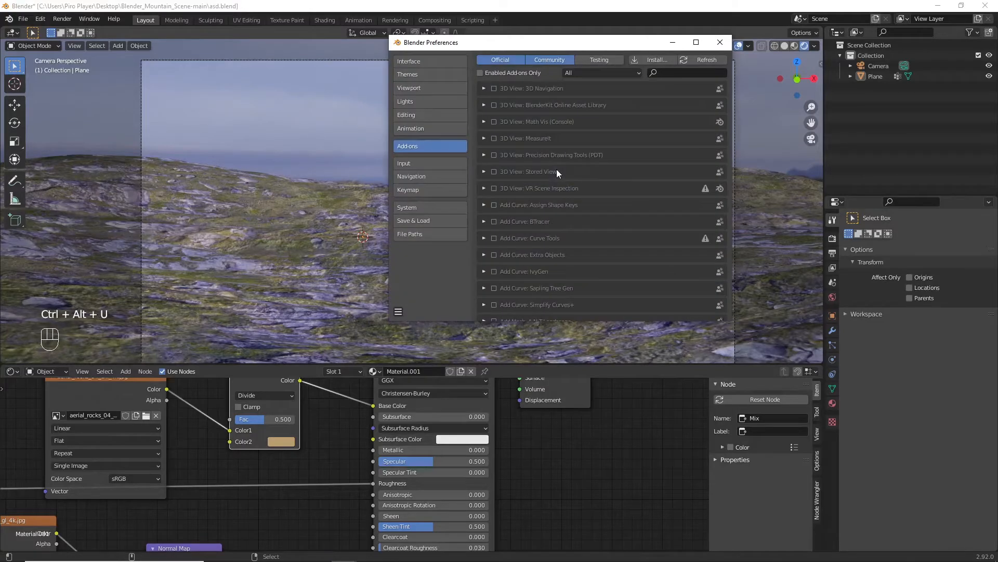
text(IMAGES)
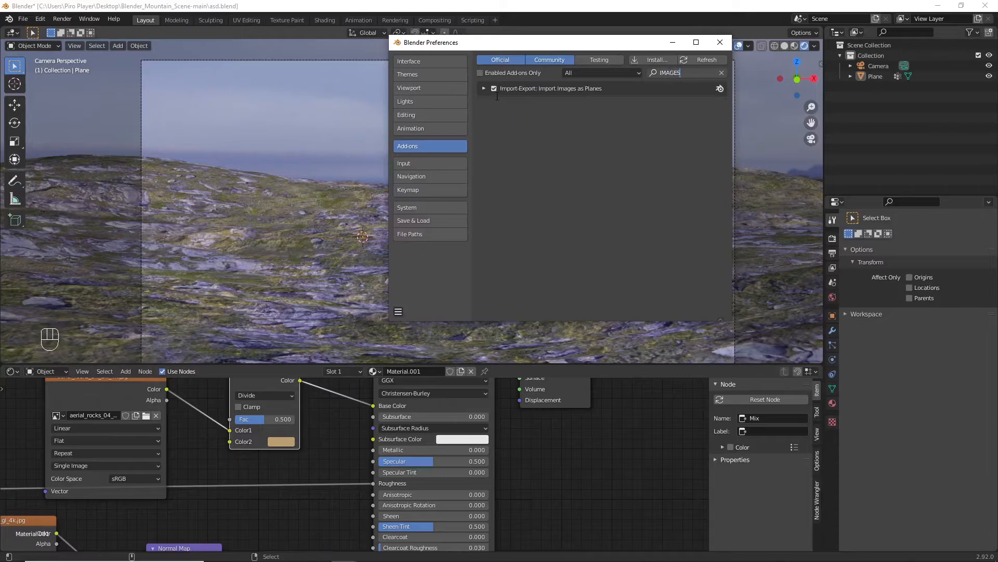
key(Return)
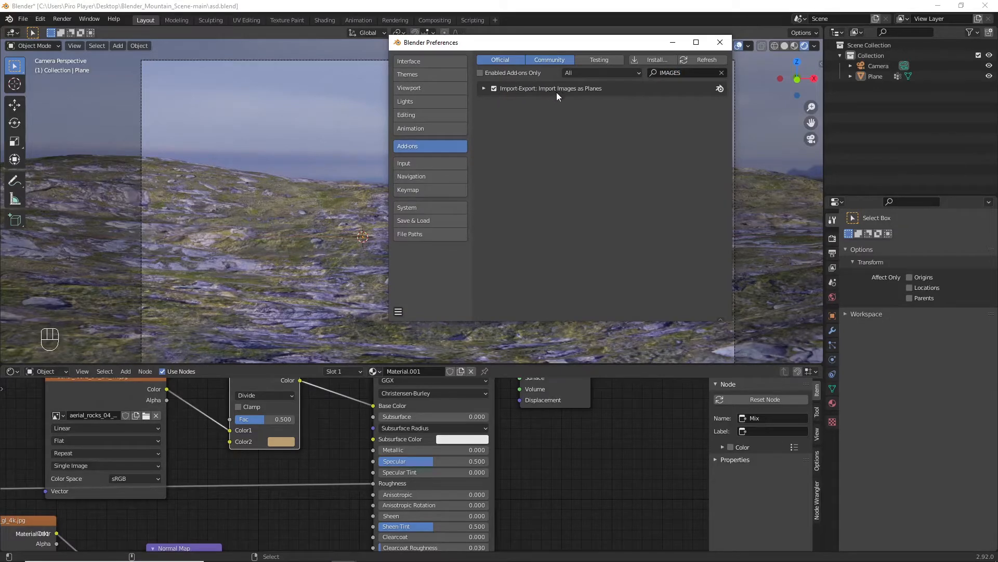
click(720, 42)
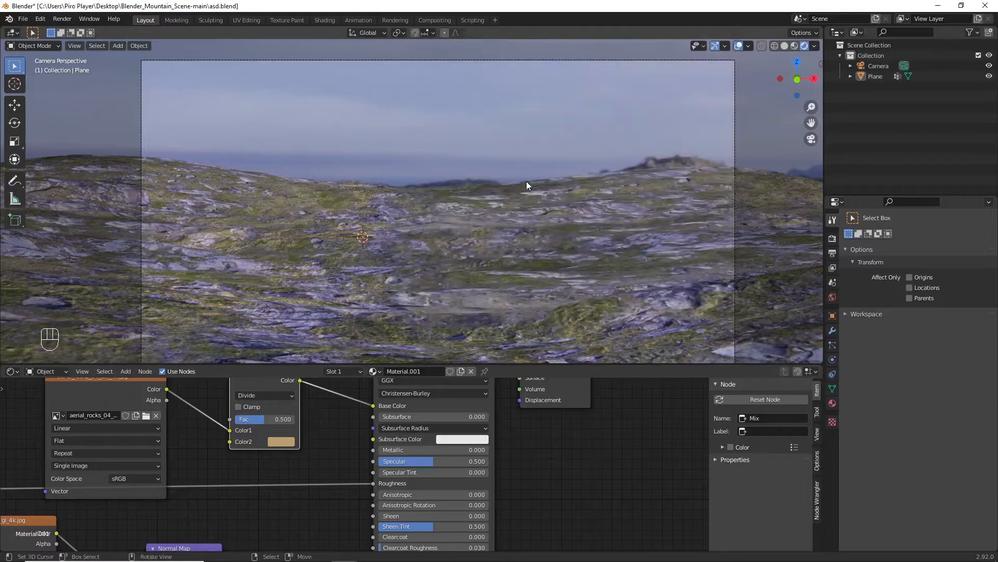
Step: Import cape_hill_4k.hdr from the Blender_Mountain_Scene-main folder as an image plane with the Principled material setting
key(shift+a)
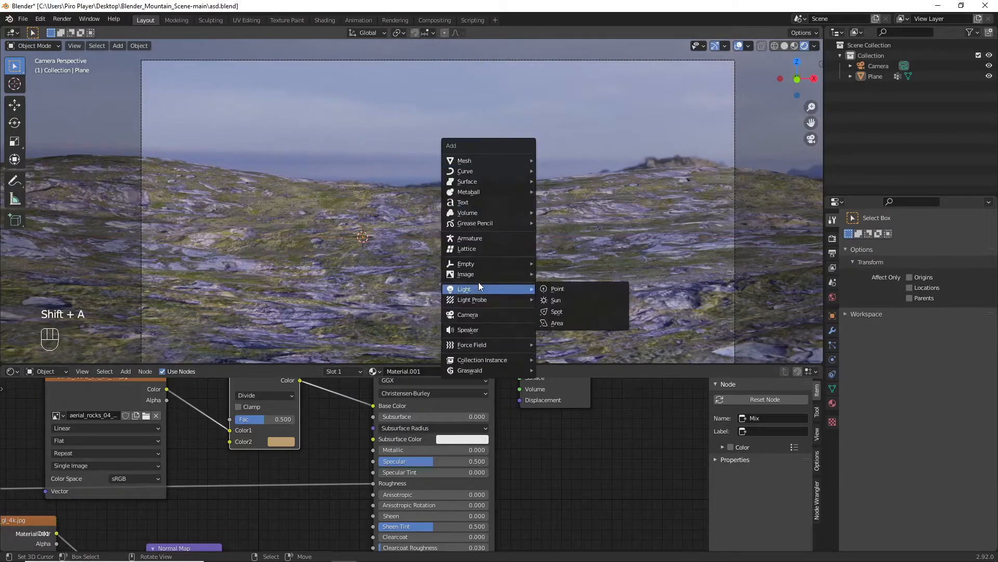
mouse_move(476, 274)
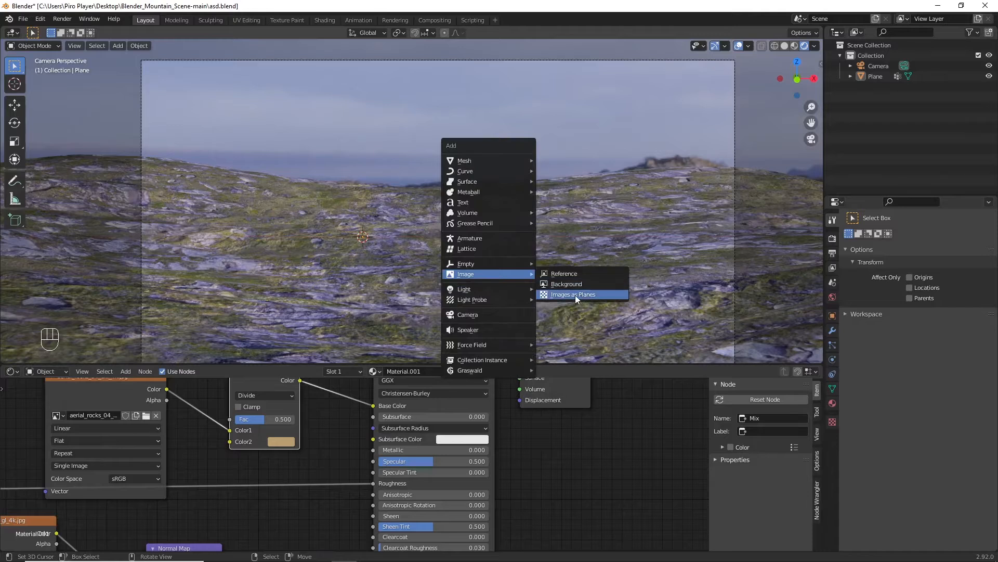
click(576, 295)
click(416, 240)
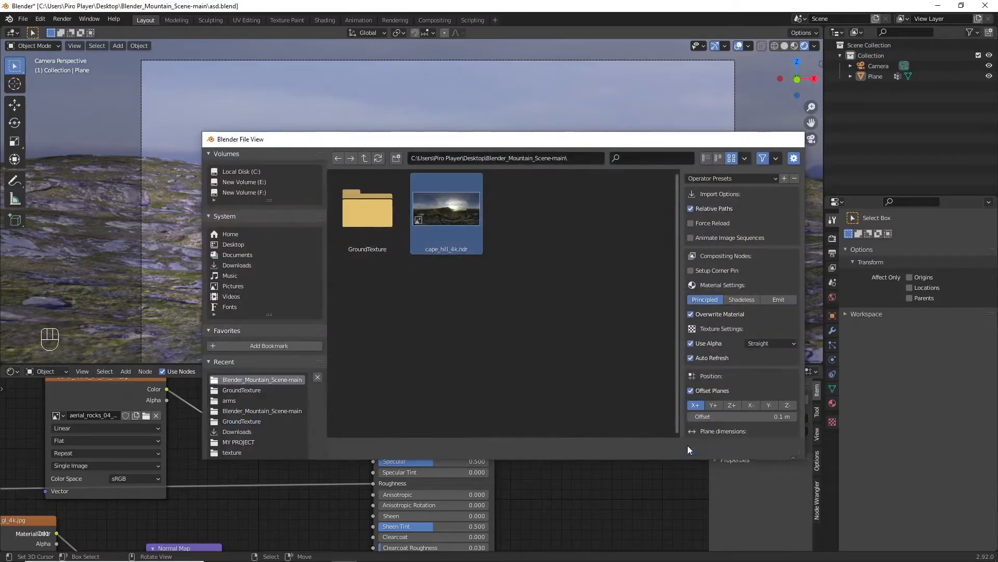
click(687, 445)
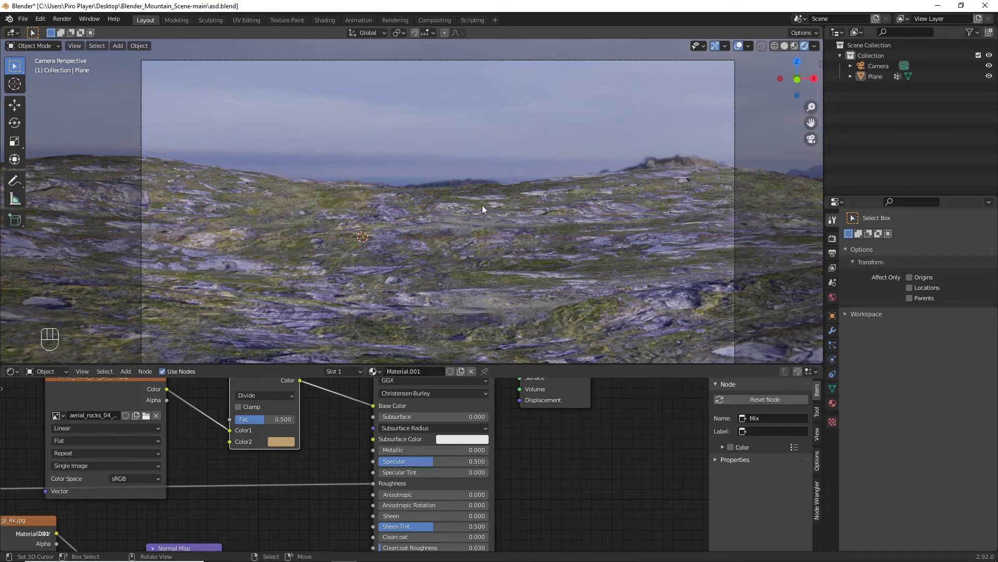
Step: Scale up the cape_hill_4k image plane and, in top view, move it just beyond the terrain's far edge
scroll(416, 217, down, 1)
scroll(416, 217, up, 2)
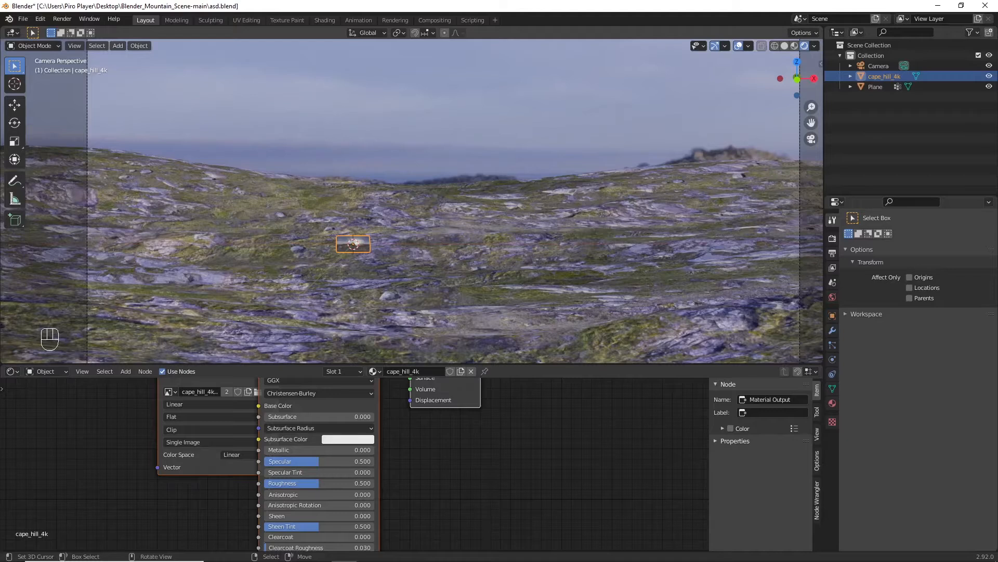
key(KP_0)
key(KP_7)
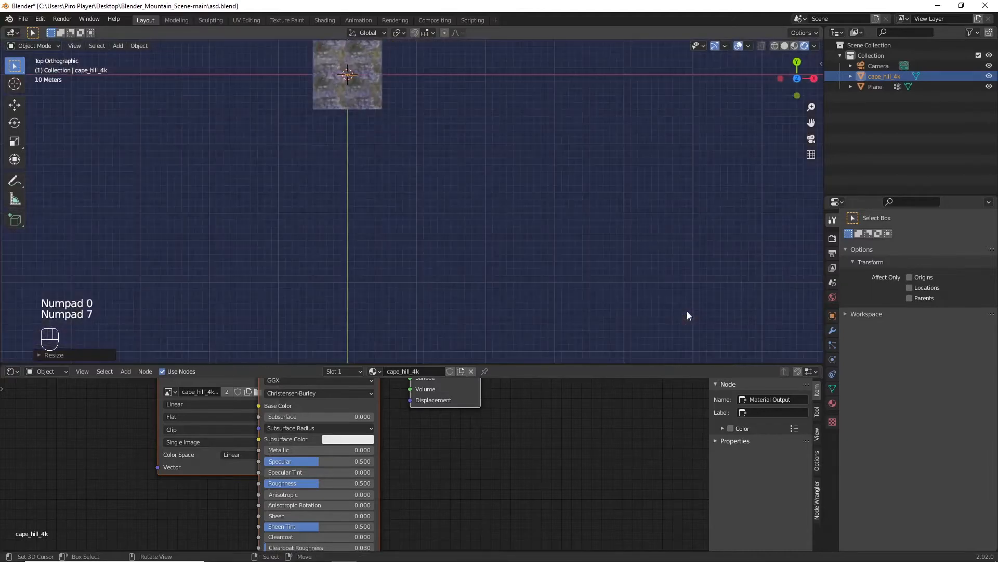
scroll(444, 72, down, 3)
shift+middle_drag(406, 121, 454, 200)
scroll(457, 168, up, 7)
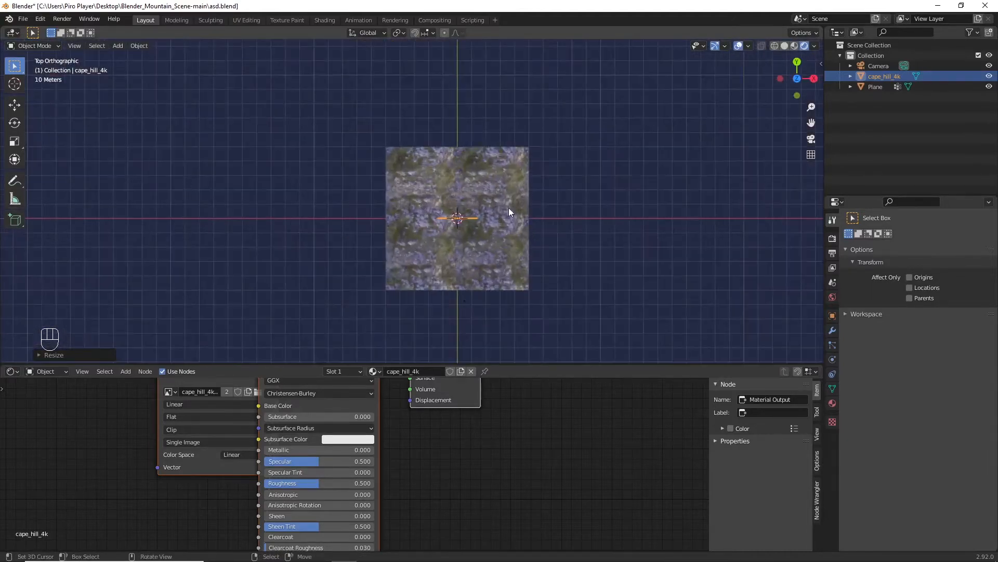
key(g)
click(510, 109)
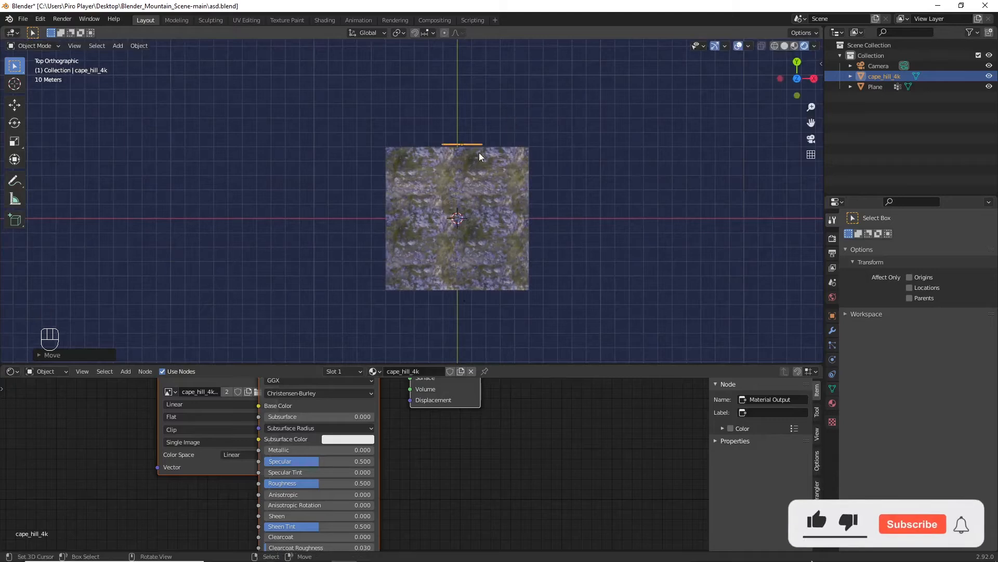
Step: In camera view, scale up the cape_hill_4k image plane and move it to span the camera frame's width
key(KP_0)
key(s)
click(581, 276)
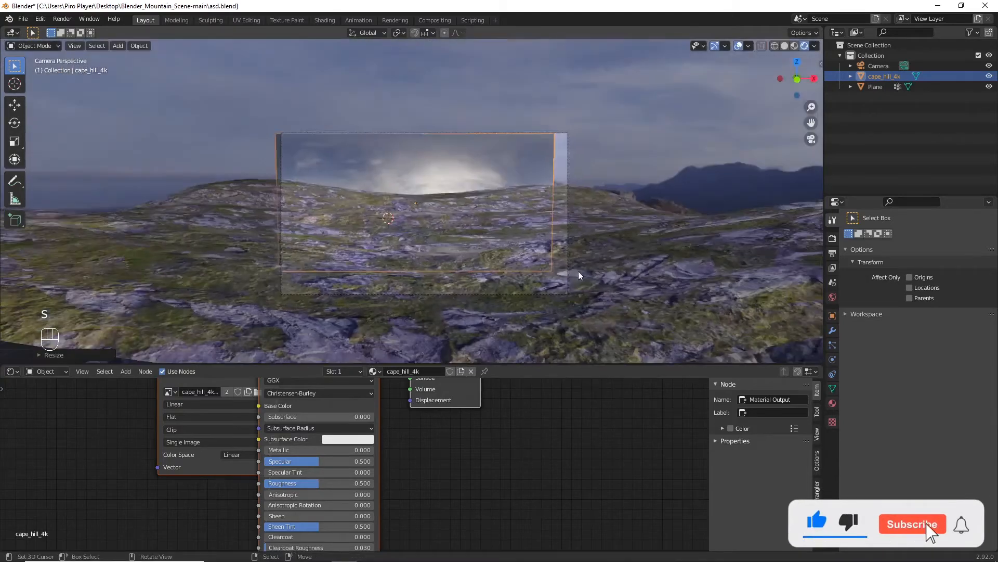
key(g)
click(576, 242)
key(s)
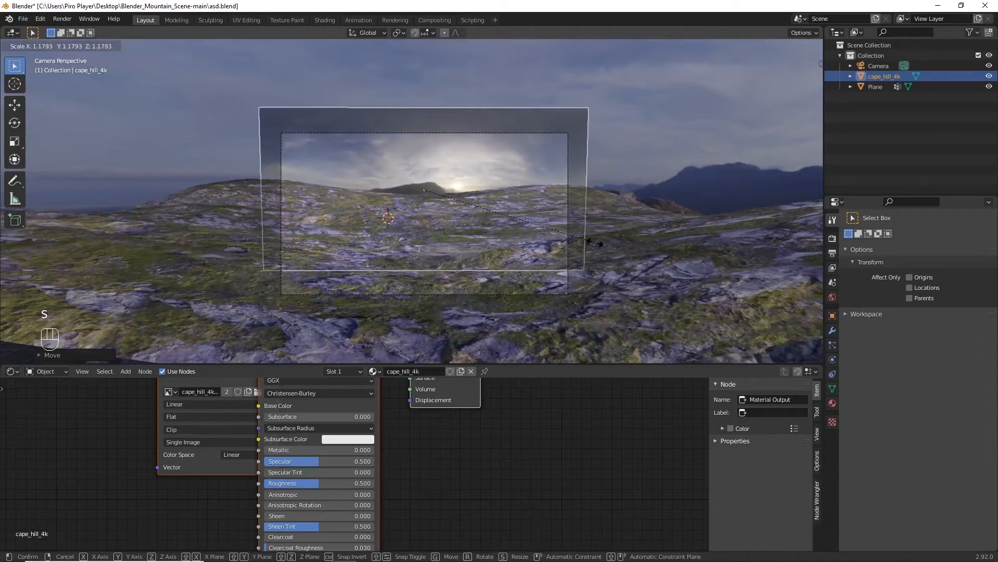
click(587, 242)
Step: Raise the image plane along the Z axis so its distant mountains rise above the terrain's horizon
key(g)
key(z)
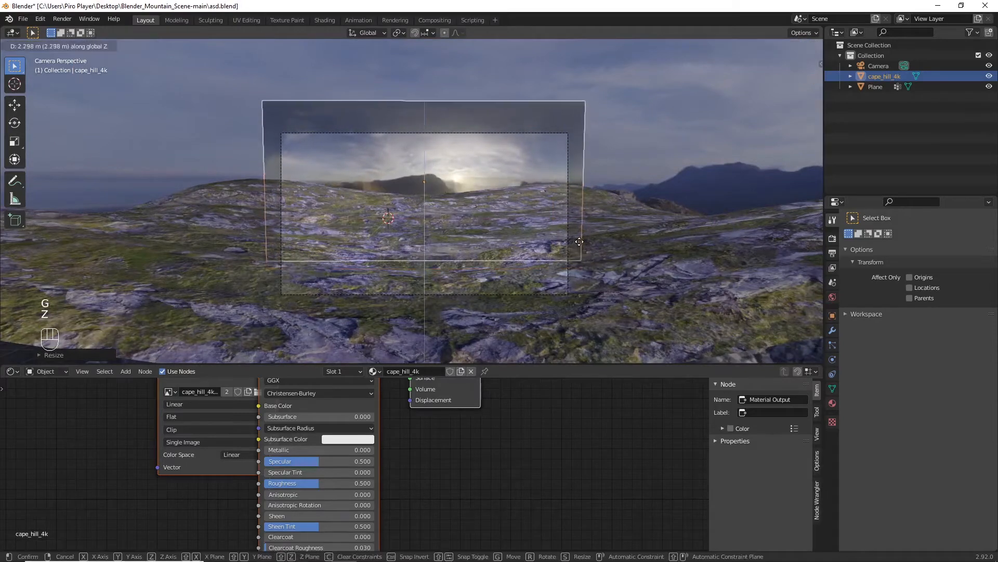
click(587, 232)
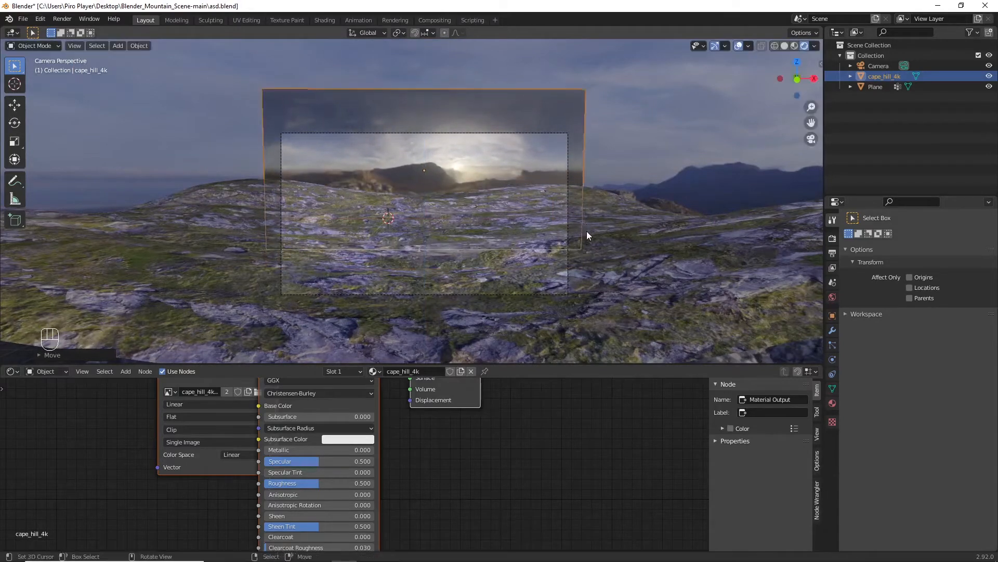
Step: Rotate the image plane slightly to straighten it within the camera view
scroll(587, 232, up, 2)
key(r)
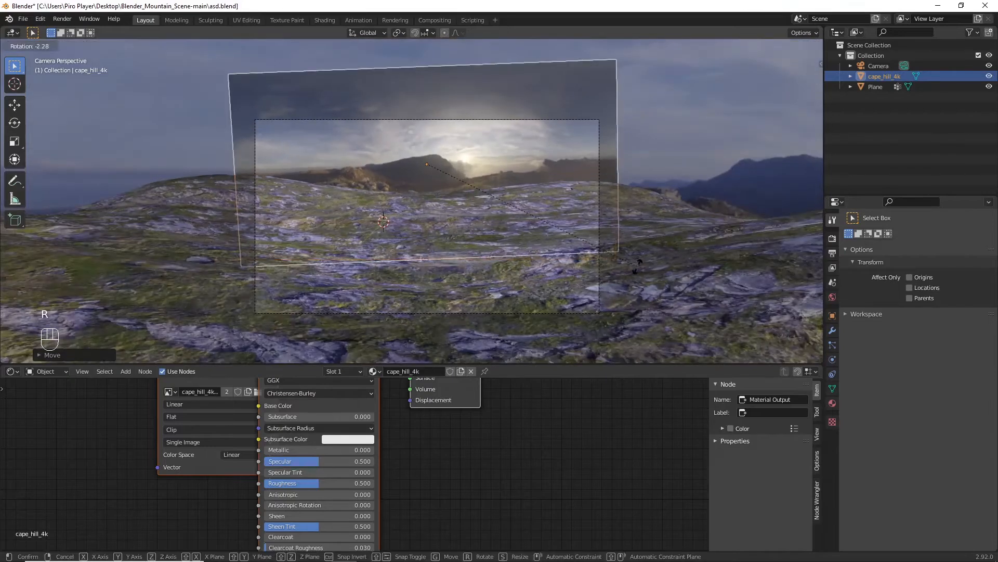
right_click(638, 267)
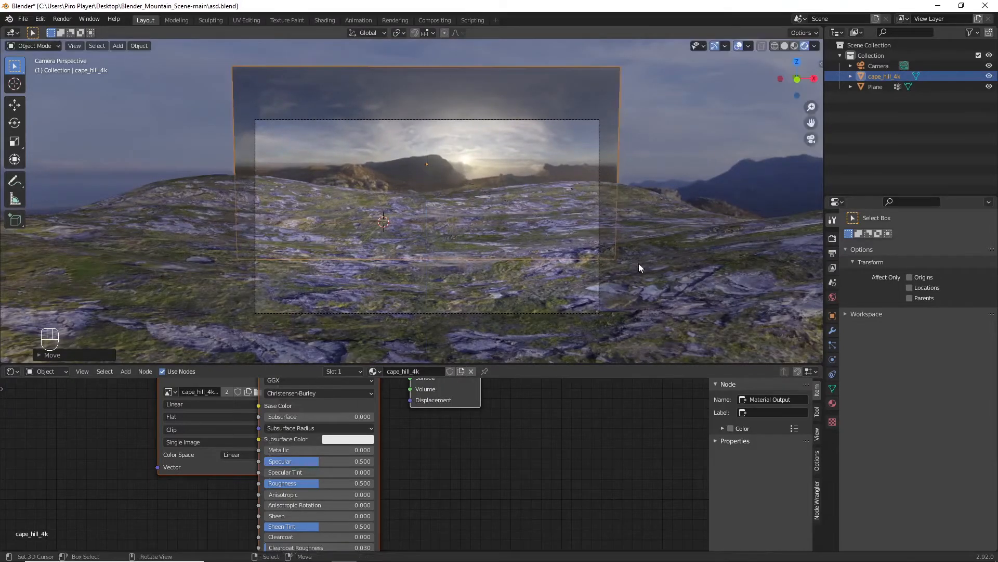
key(r)
key(y)
click(635, 268)
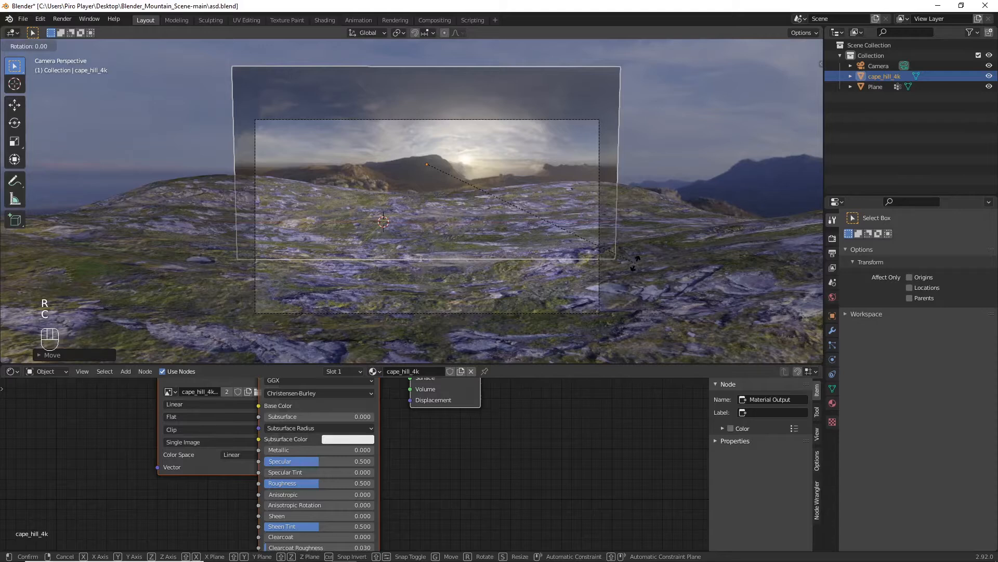
click(635, 249)
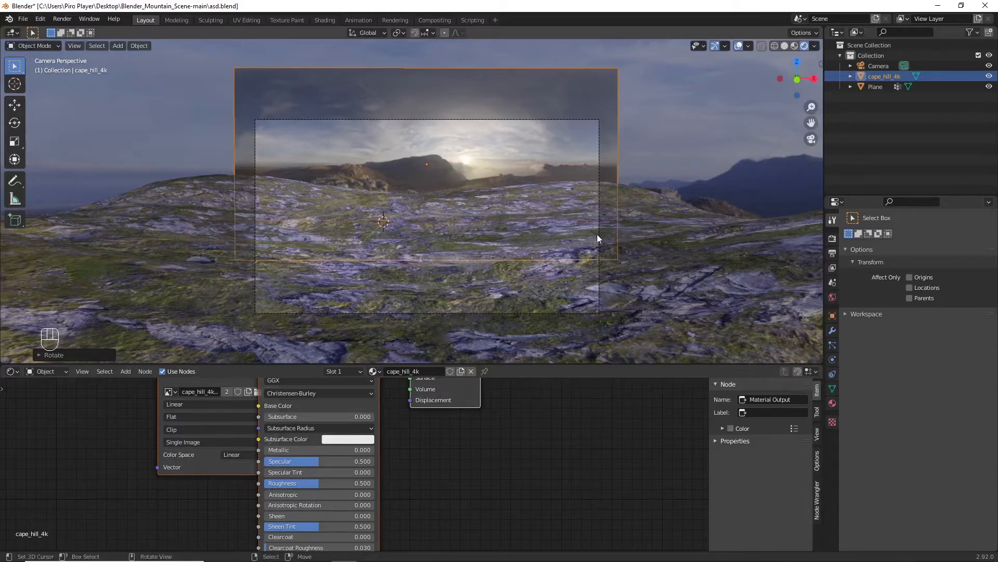
ctrl+scroll(597, 235, up, 4)
scroll(597, 235, up, 4)
ctrl+scroll(613, 248, up, 3)
scroll(612, 248, down, 3)
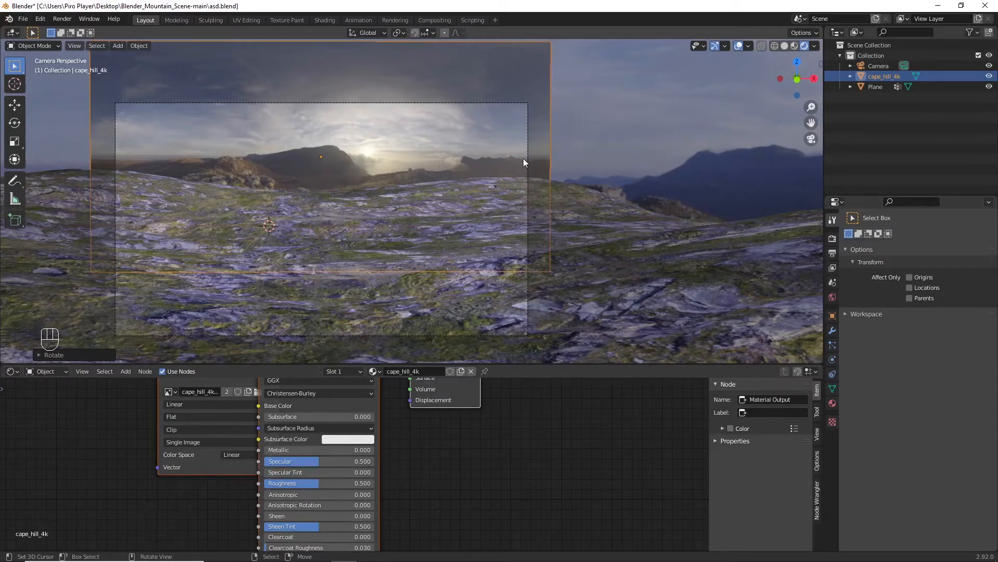
key(r)
key(z)
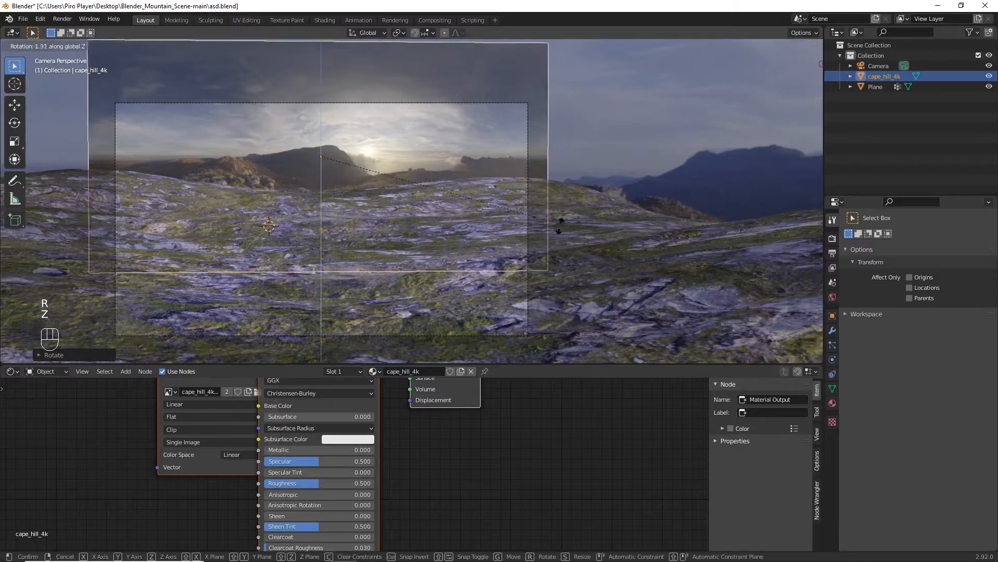
right_click(510, 228)
key(r)
key(y)
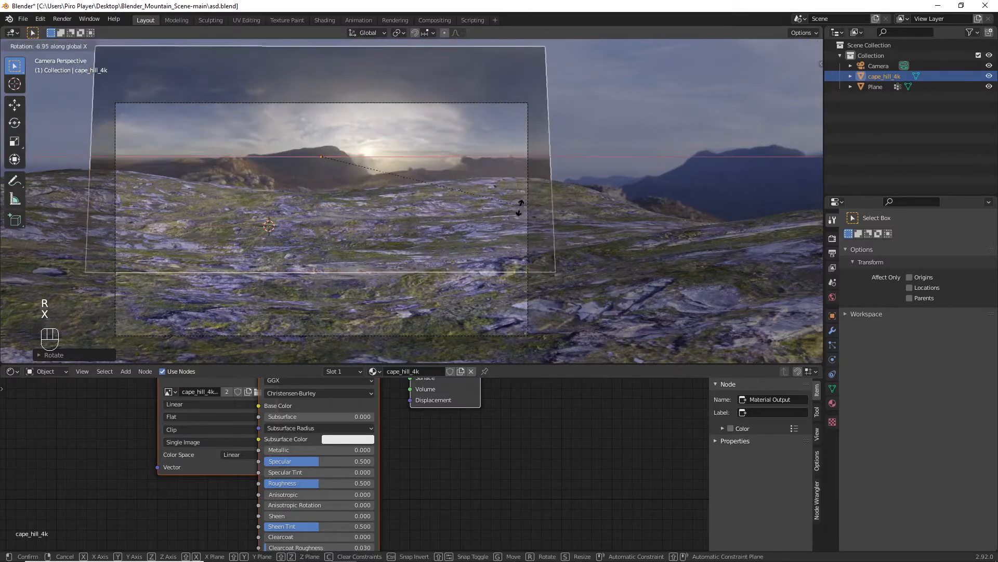
right_click(555, 199)
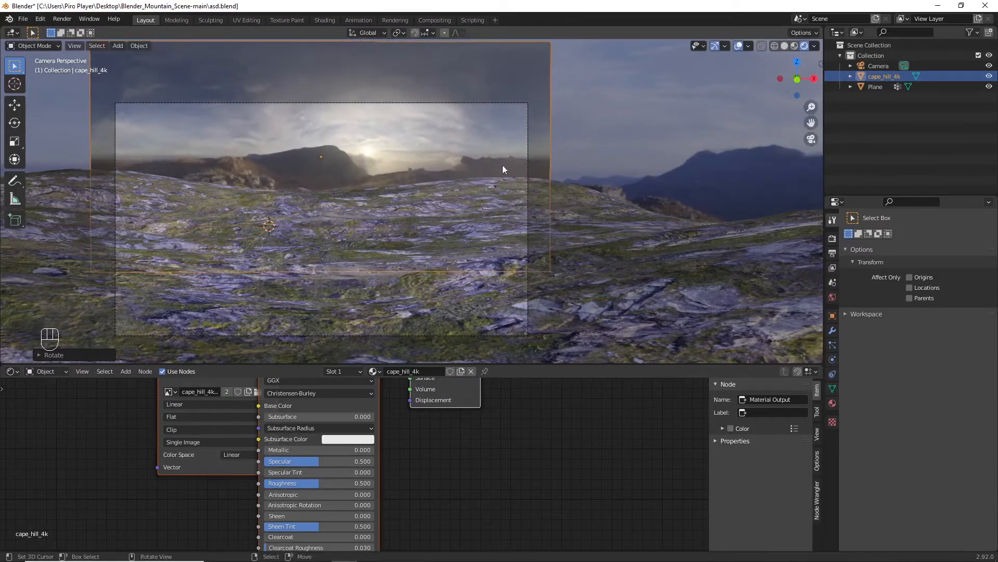
Step: Scale the image plane down slightly and lower it along the Z axis, keeping the sky area of the camera frame covered
scroll(423, 233, down, 1)
key(s)
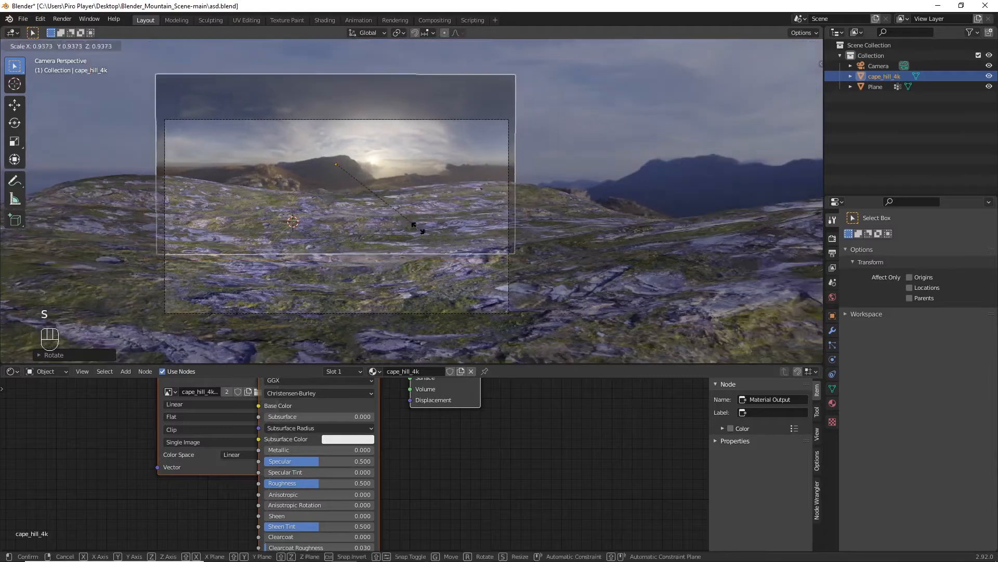
key(g)
key(z)
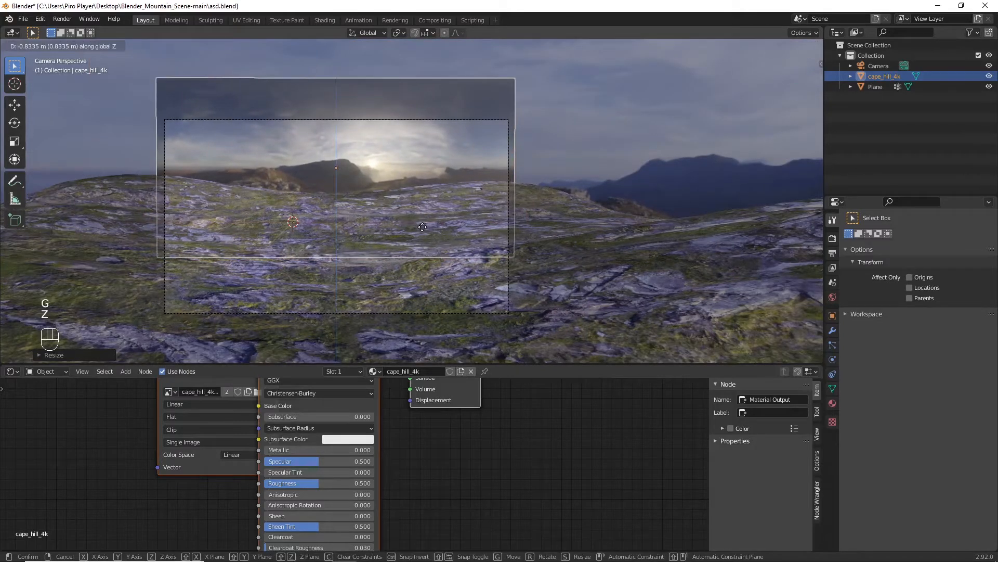
ctrl+click(368, 229)
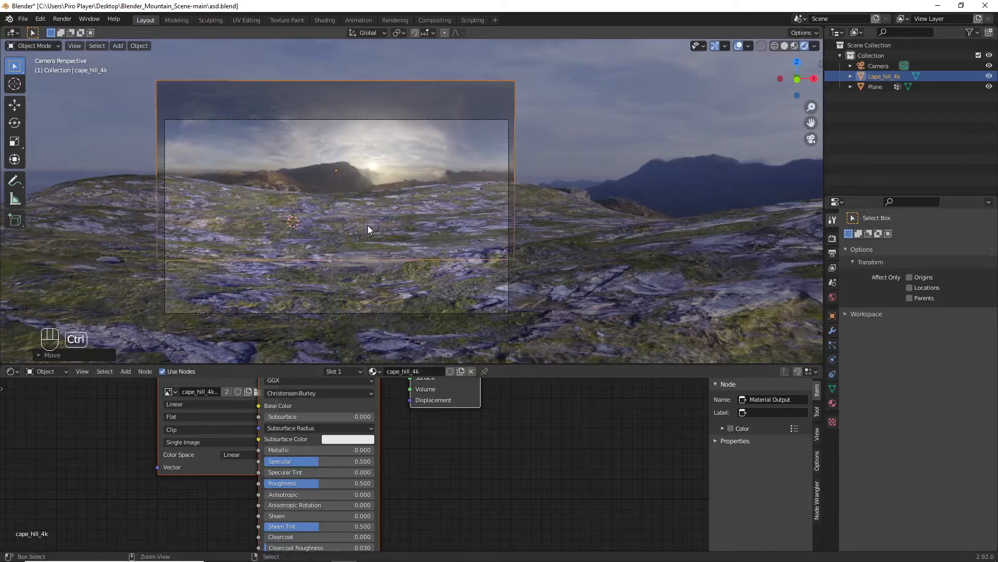
Step: Examine the image plane's placement behind the terrain, both through the camera and from outside the camera view
scroll(368, 226, up, 3)
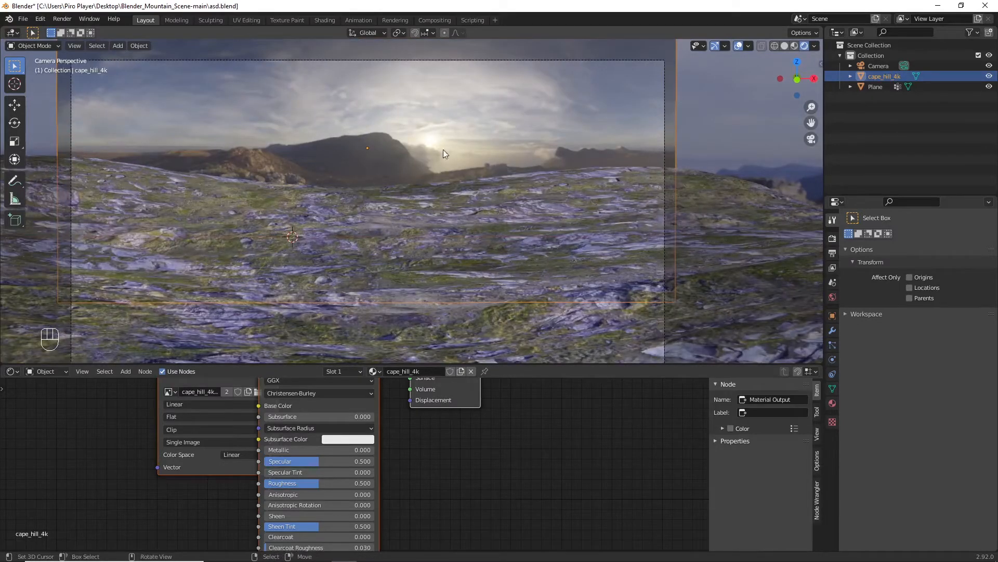
scroll(463, 166, down, 2)
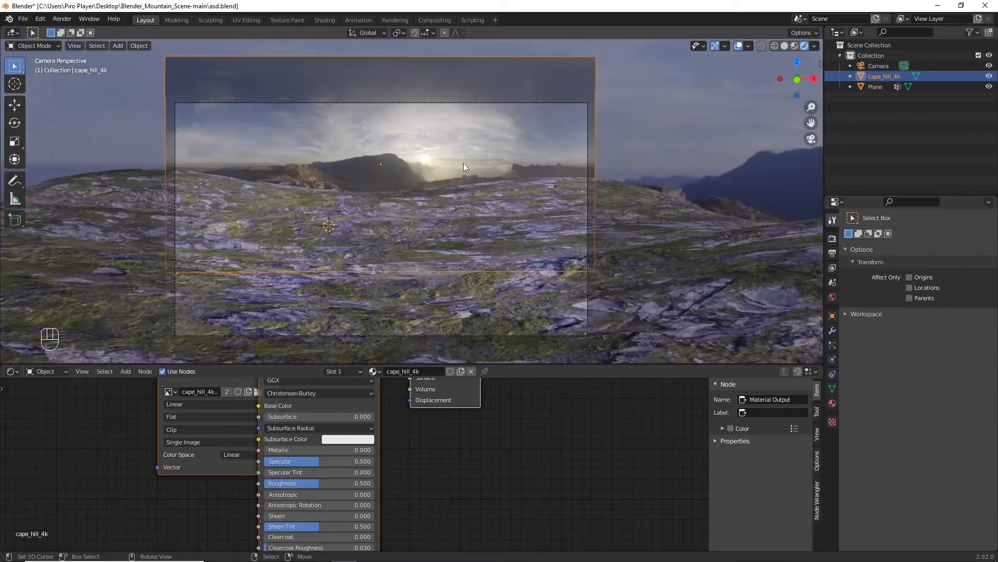
key(KP_0)
key(KP_2)
key(KP_2)
key(KP_2)
key(KP_2)
key(KP_4)
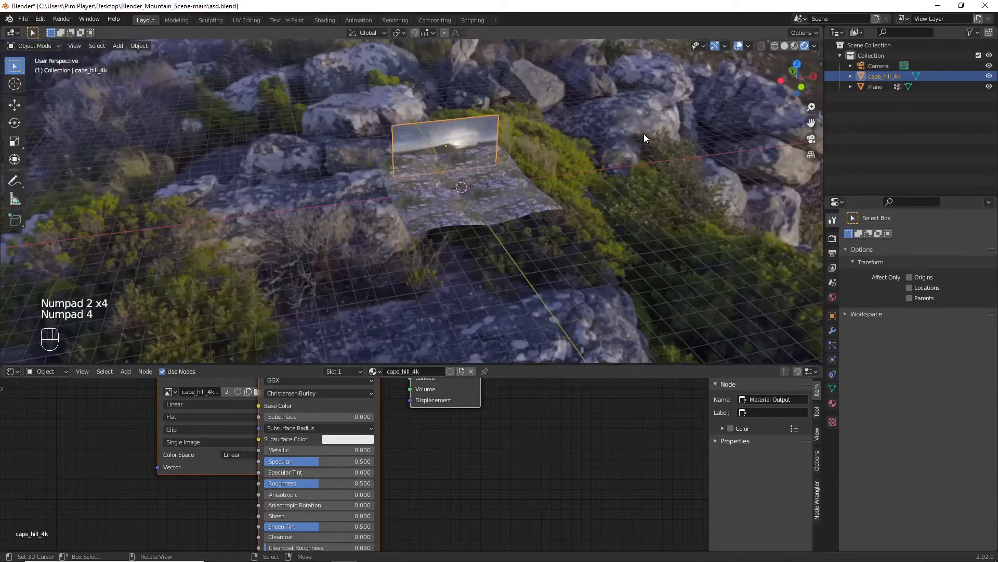
key(KP_2)
key(KP_0)
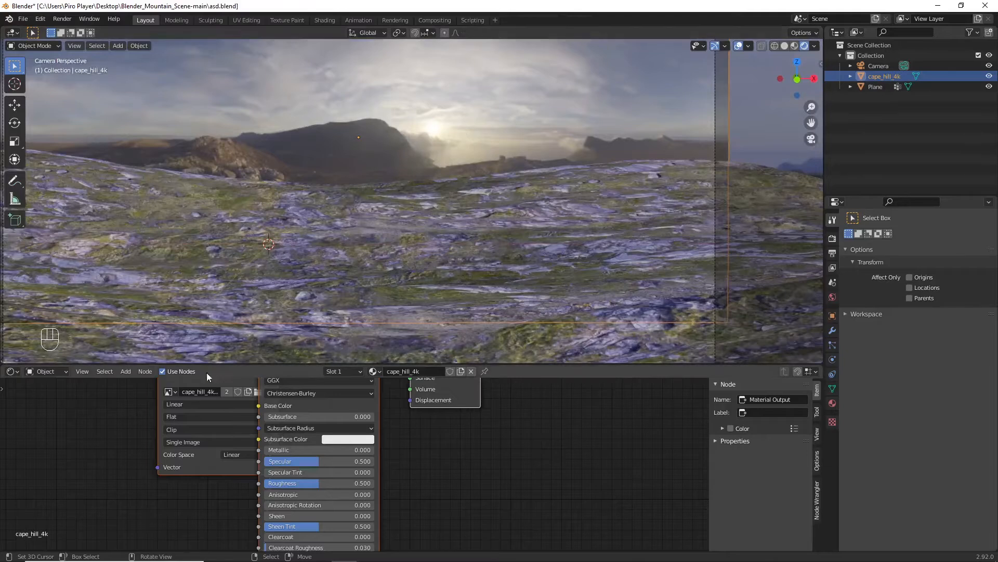
Step: Move the cape_hill_4k image texture node aside and insert a MixRGB node between its Color output and the Principled BSDF's Base Color
scroll(187, 425, down, 2)
scroll(187, 425, down, 1)
click(242, 439)
key(g)
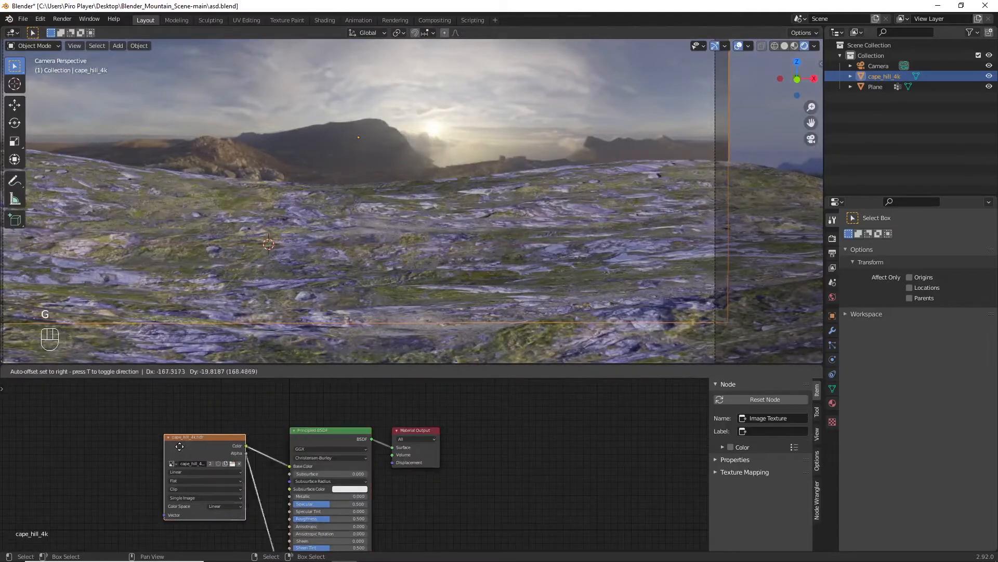
click(130, 447)
key(shift+a)
click(217, 406)
text(MIX)
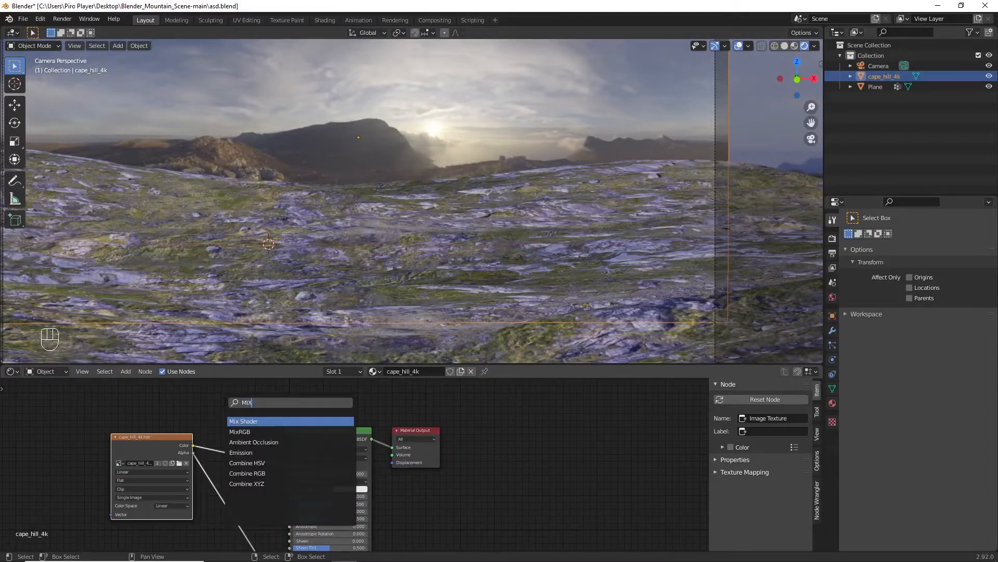
click(239, 431)
click(244, 431)
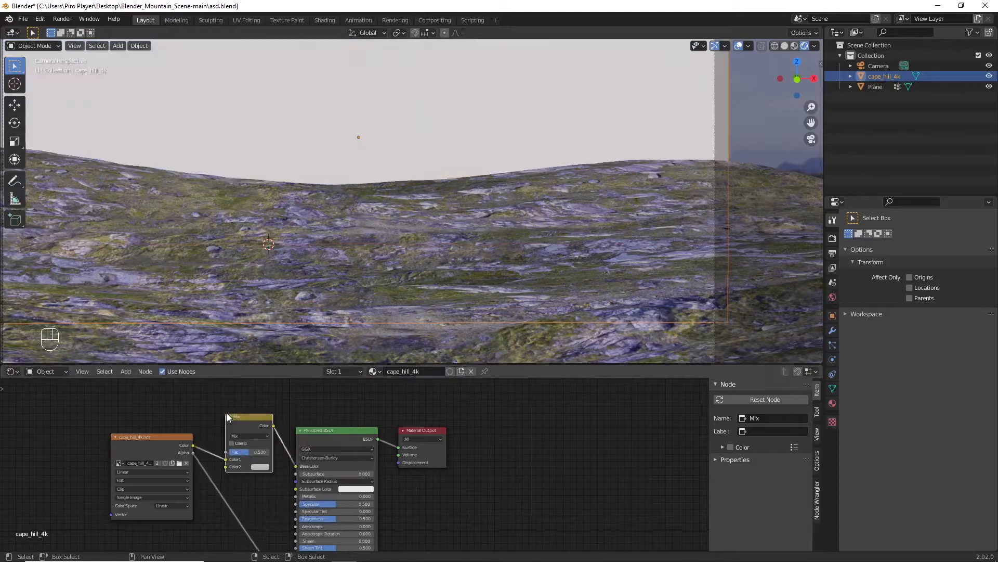
Step: Set the Mix node's blending mode to Divide and its Color2 to a tan with hue 0.093, saturation 0.736 and value 0.500
scroll(225, 431, up, 1)
click(225, 428)
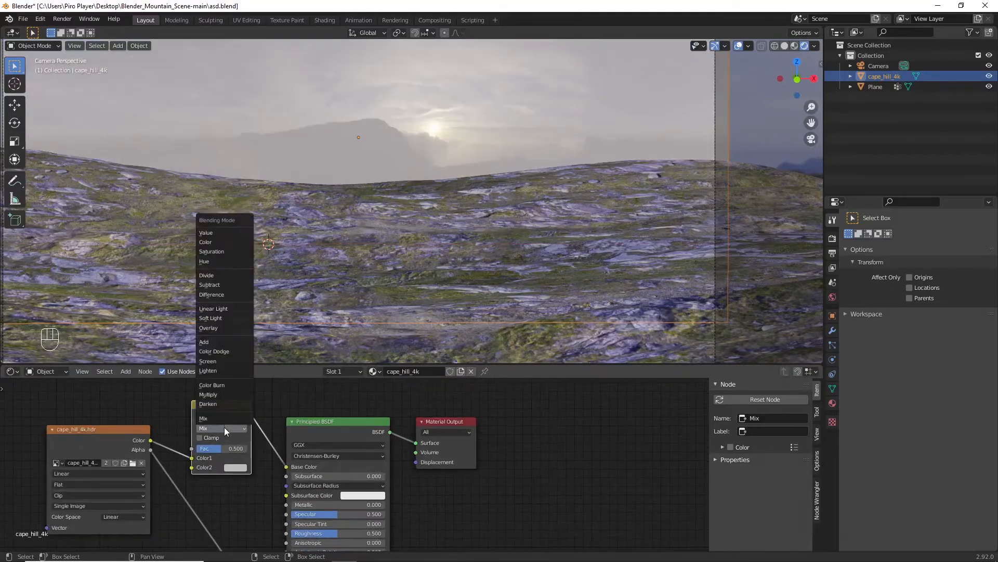
click(217, 276)
shift+middle_drag(216, 531, 206, 498)
scroll(218, 496, up, 6)
shift+middle_drag(252, 468, 171, 515)
click(148, 444)
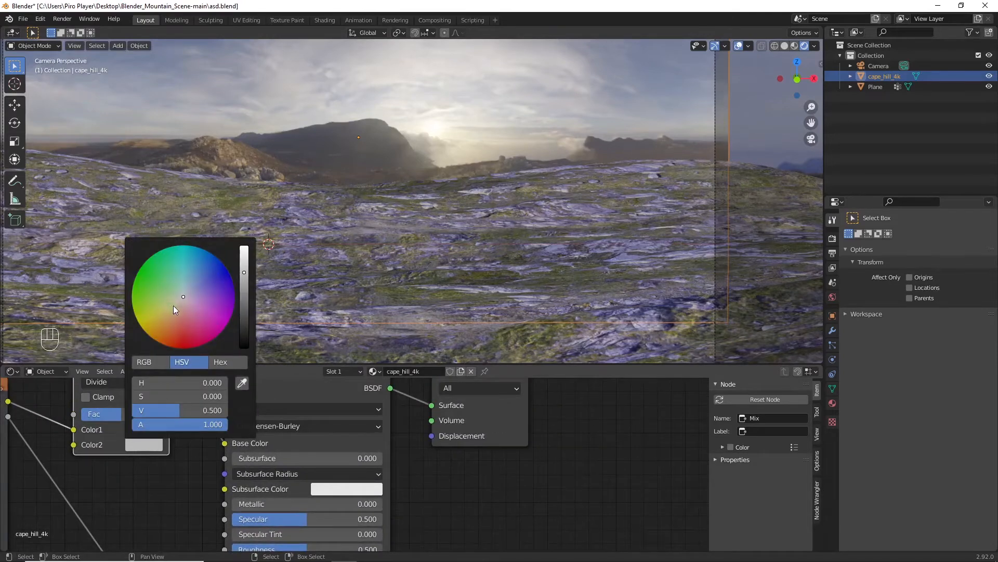
drag(173, 306, 171, 315)
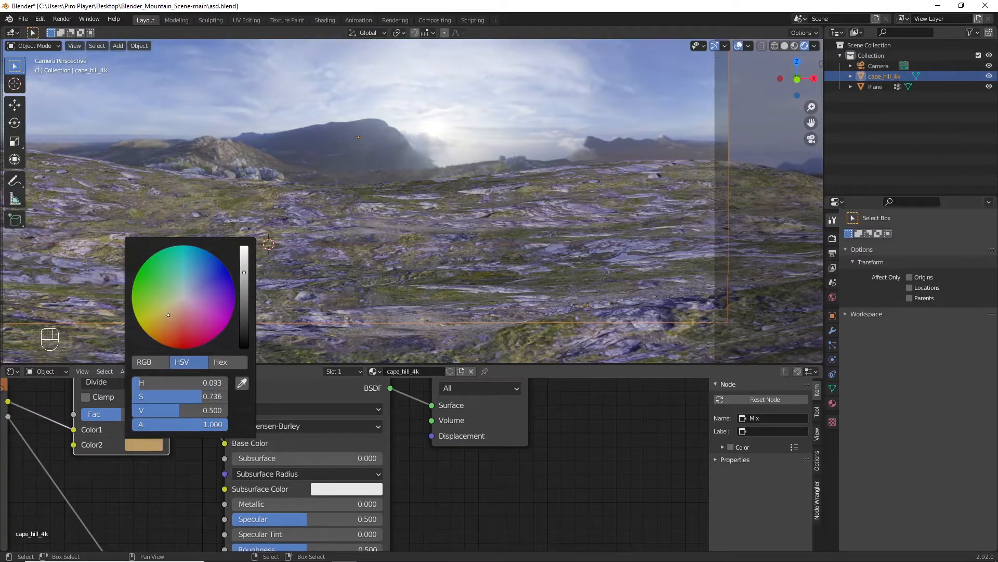
Step: Connect the cape_hill_4k image texture's Color output to the Principled BSDF's Emission input
scroll(158, 492, down, 4)
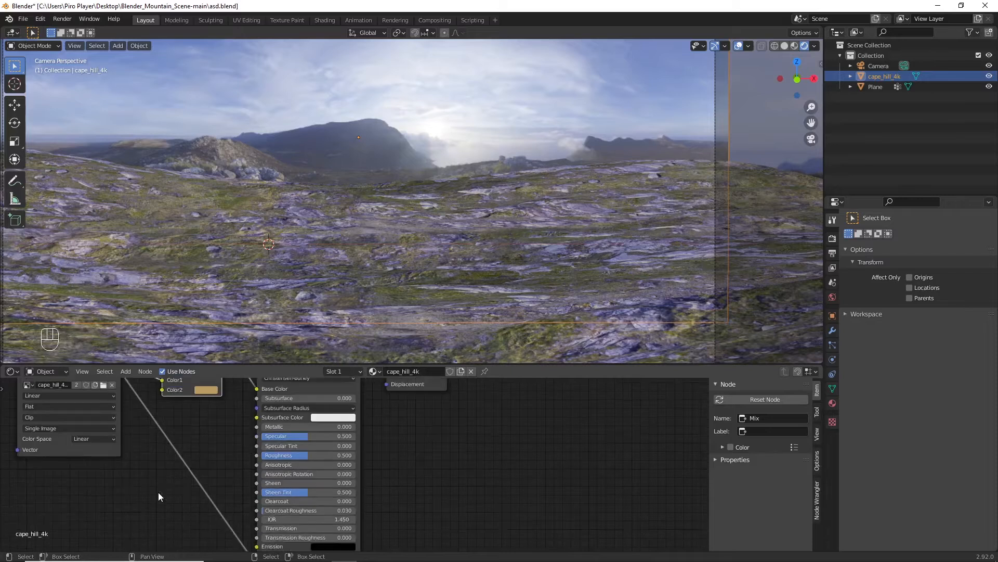
scroll(159, 492, up, 2)
ctrl+scroll(160, 485, down, 2)
scroll(160, 485, up, 1)
scroll(160, 487, down, 3)
ctrl+scroll(151, 501, up, 2)
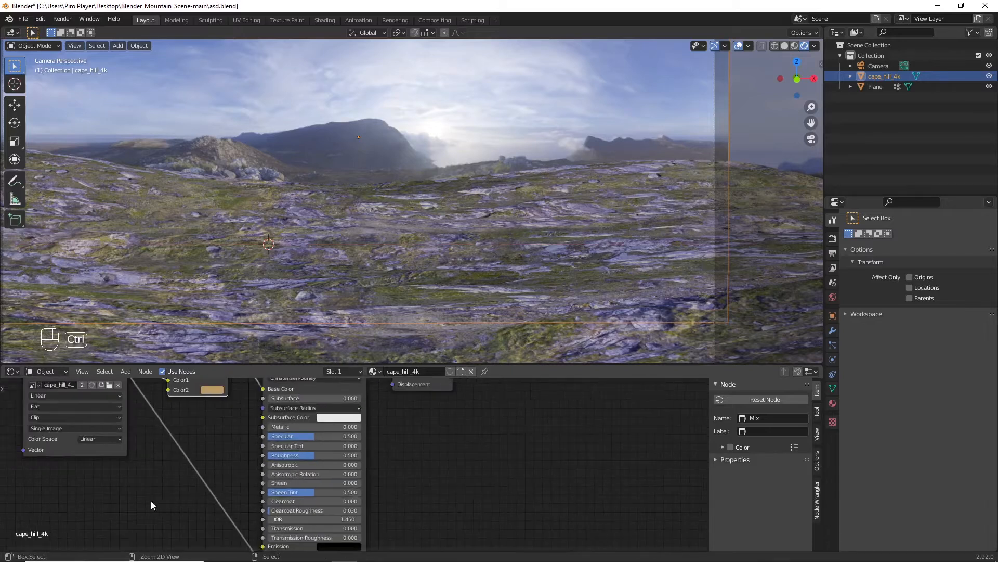
ctrl+scroll(151, 501, up, 2)
scroll(150, 501, down, 1)
shift+scroll(151, 501, up, 1)
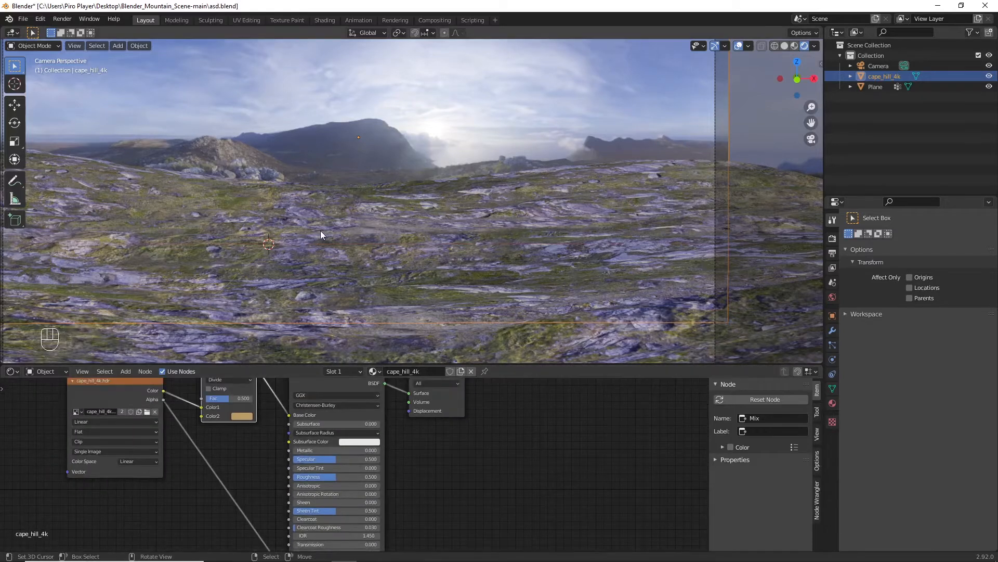
click(159, 392)
key(ctrl+space)
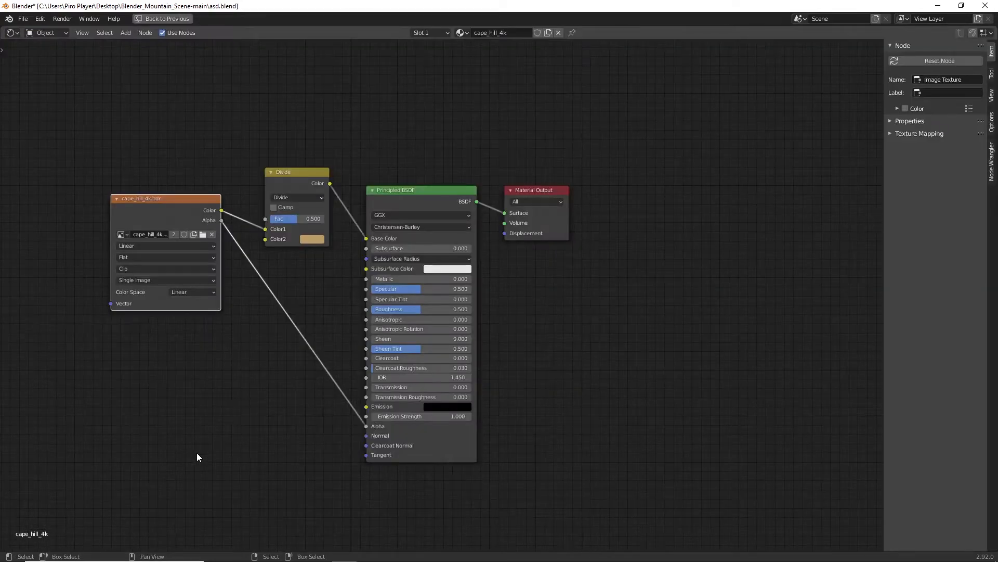
scroll(143, 155, up, 2)
drag(141, 179, 339, 448)
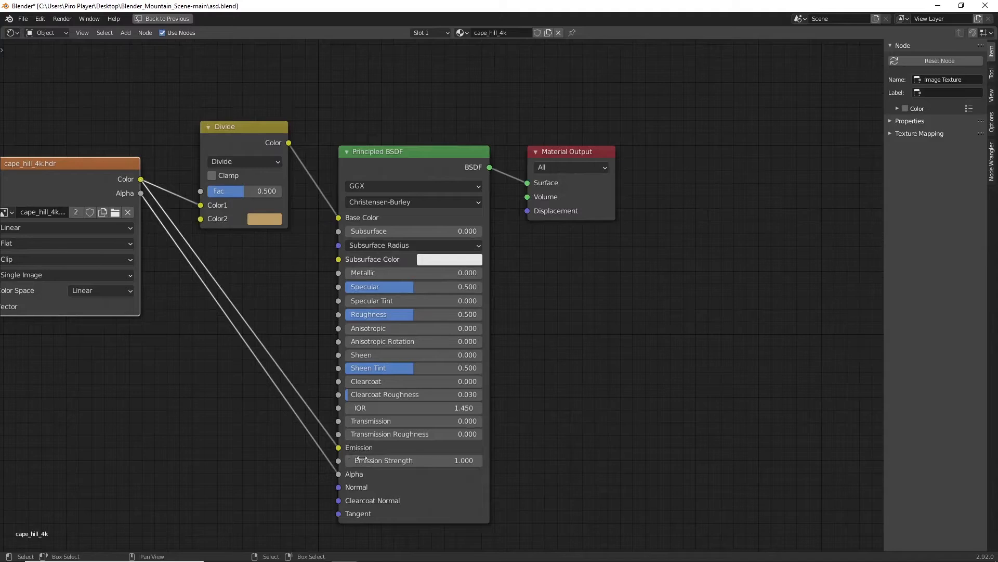
Step: Restore the split layout and set the image plane material's Emission Strength to 1.500
key(ctrl+Up)
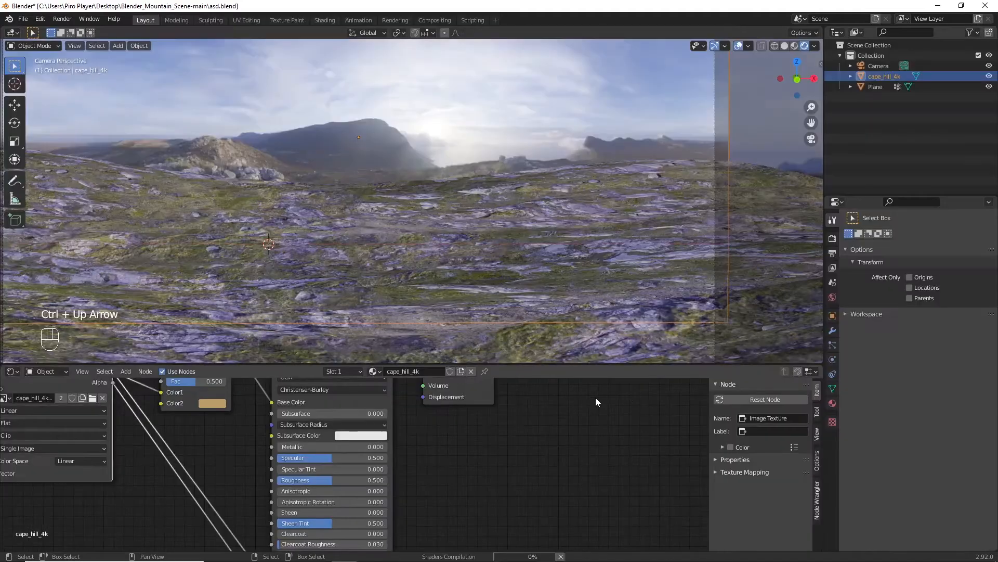
scroll(531, 504, up, 1)
middle_drag(517, 525, 543, 432)
drag(359, 467, 361, 468)
scroll(427, 249, down, 3)
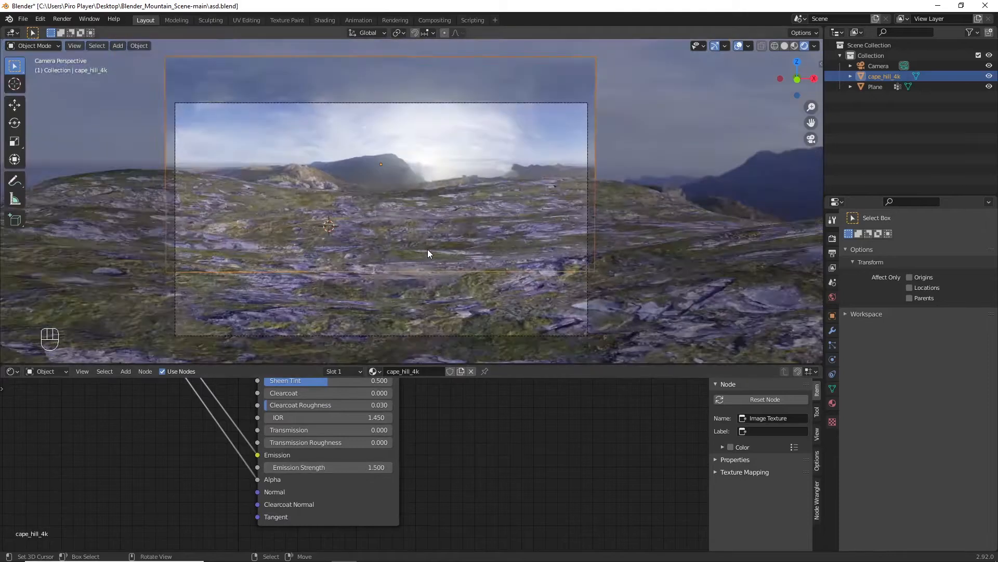
Step: Deselect the image plane, check the brightened background in the camera view, and select the terrain plane
key(a)
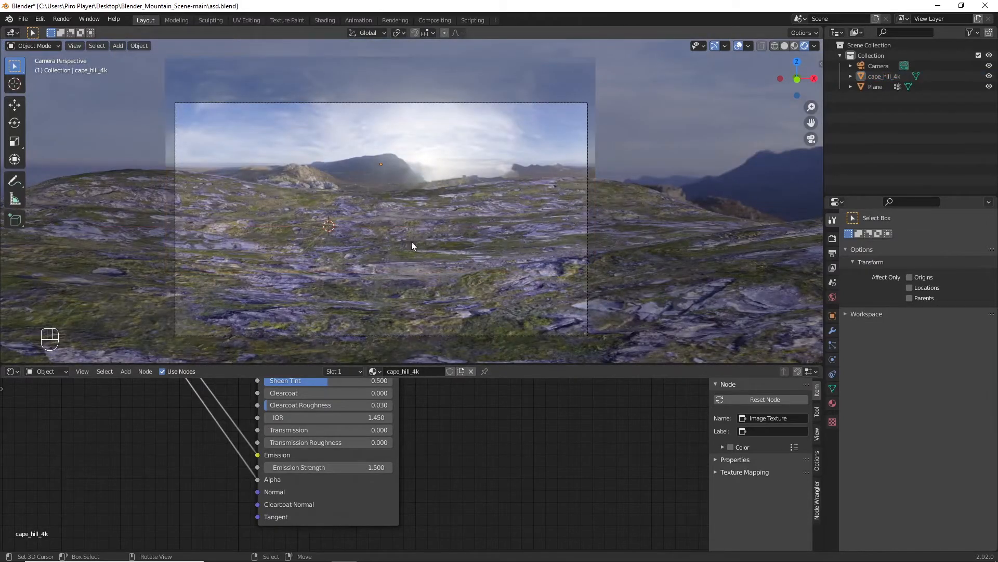
shift+scroll(174, 461, up, 3)
scroll(174, 460, up, 1)
scroll(173, 461, down, 1)
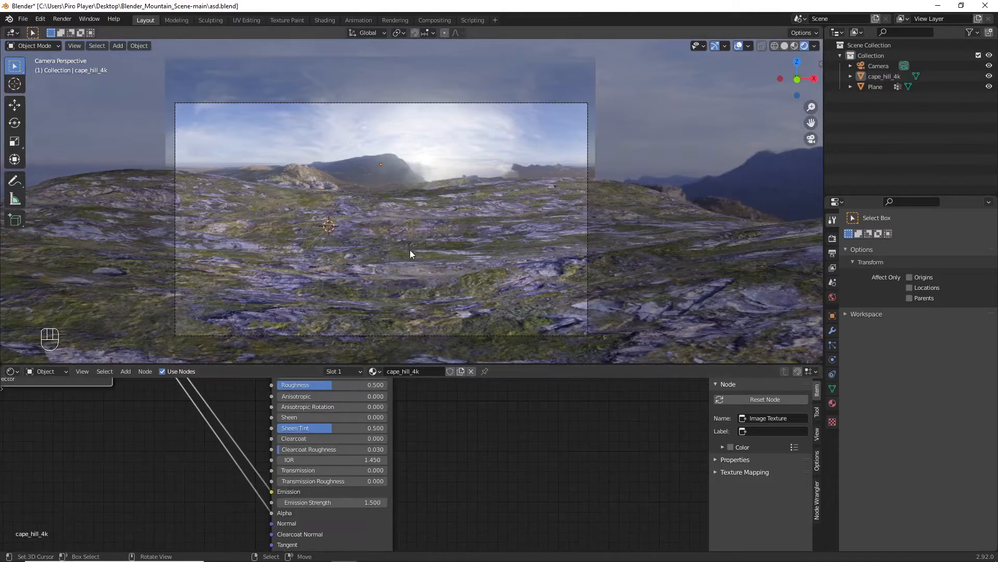
click(462, 242)
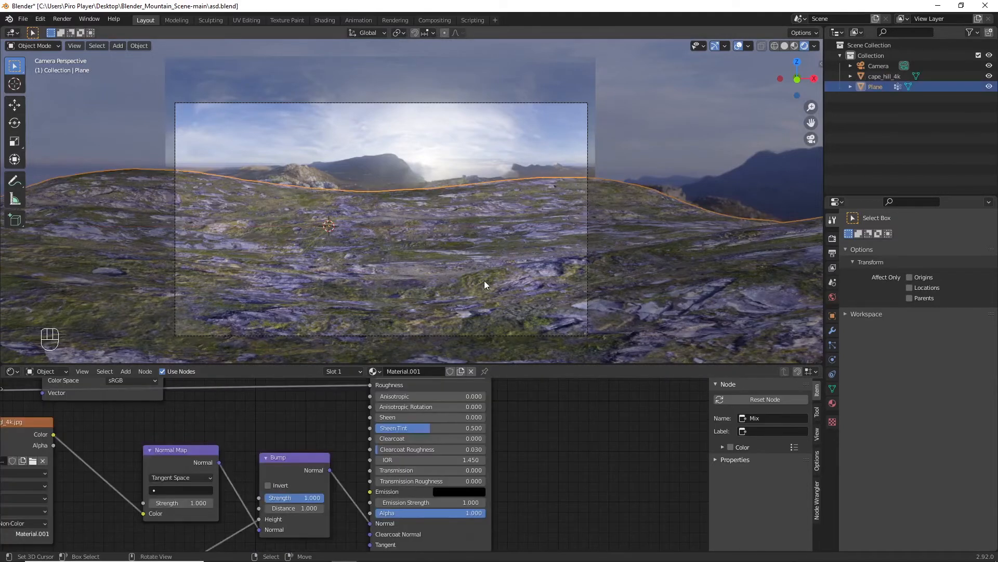
Step: Append every object from Grass.blend into the scene, including the moss, orchard grass, rocks, flowers and sun
key(KP_0)
key(KP_7)
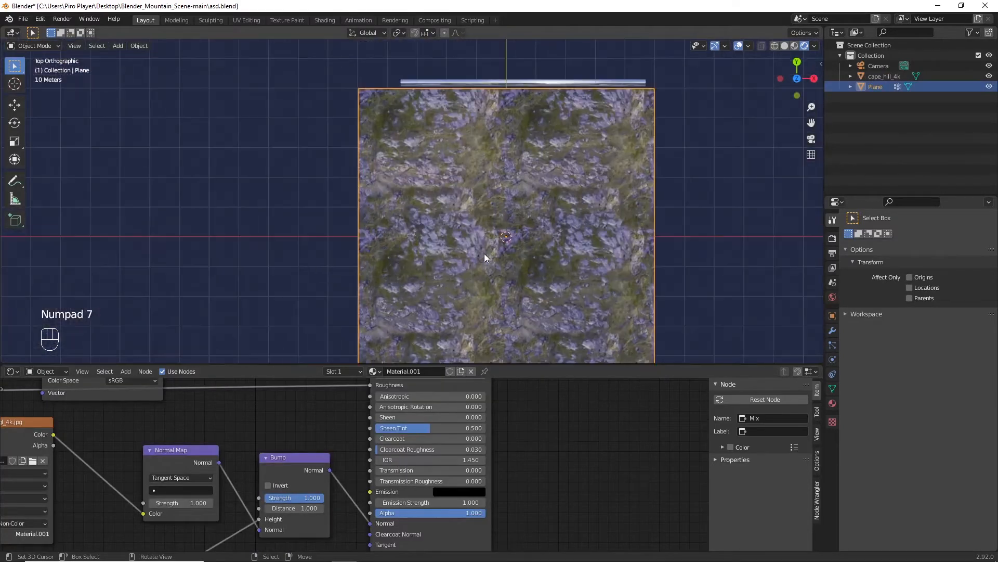
click(23, 18)
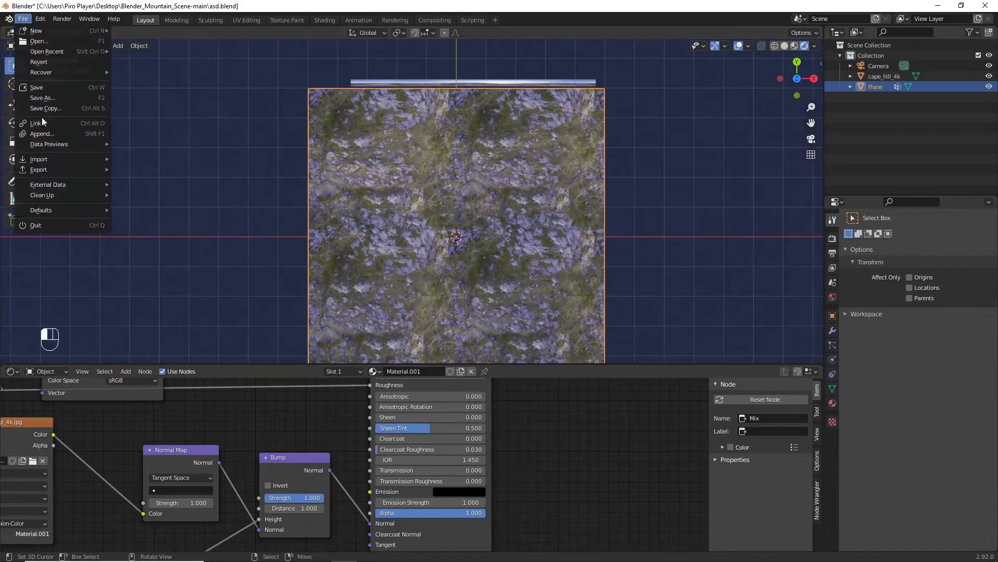
click(48, 133)
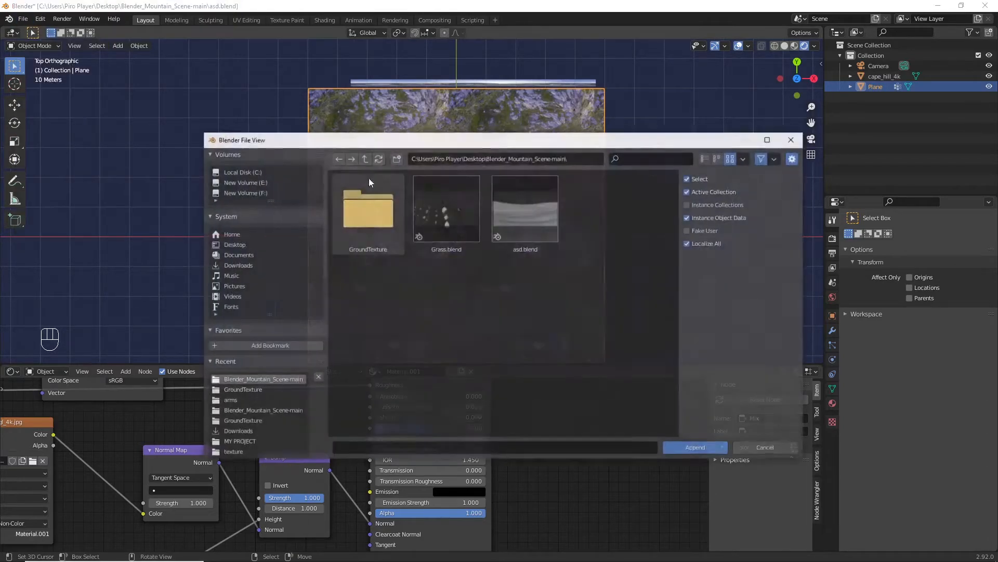
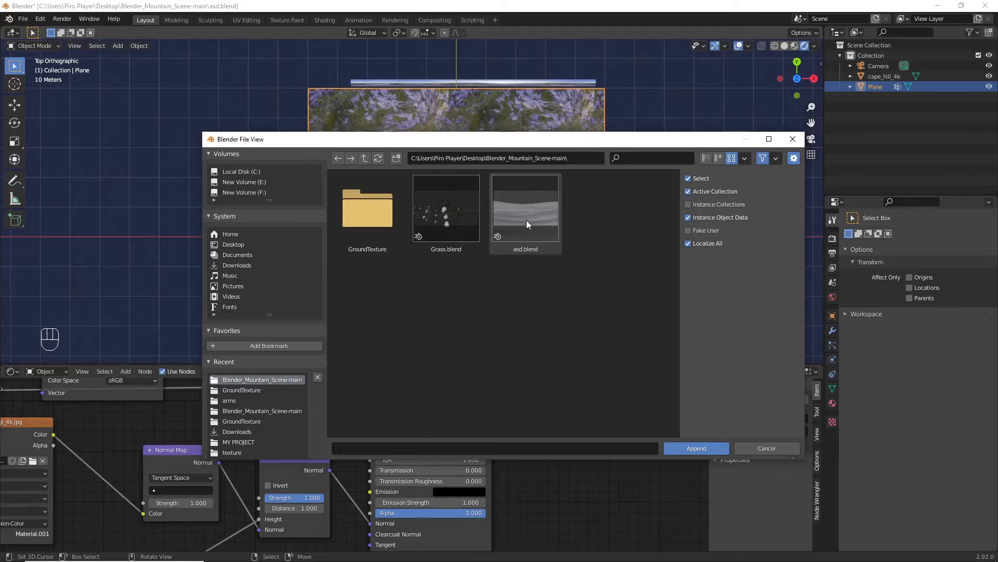
double_click(444, 229)
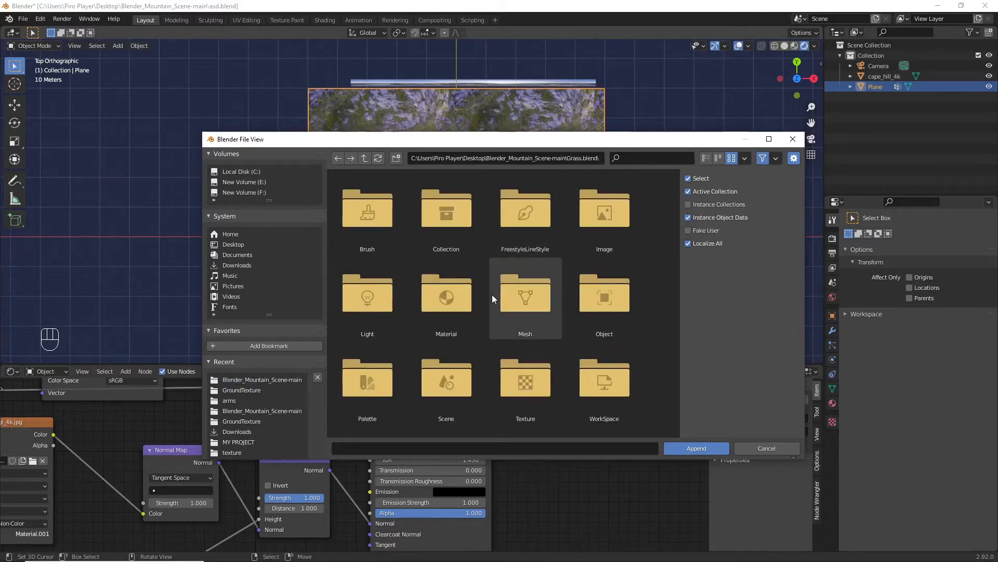
double_click(593, 312)
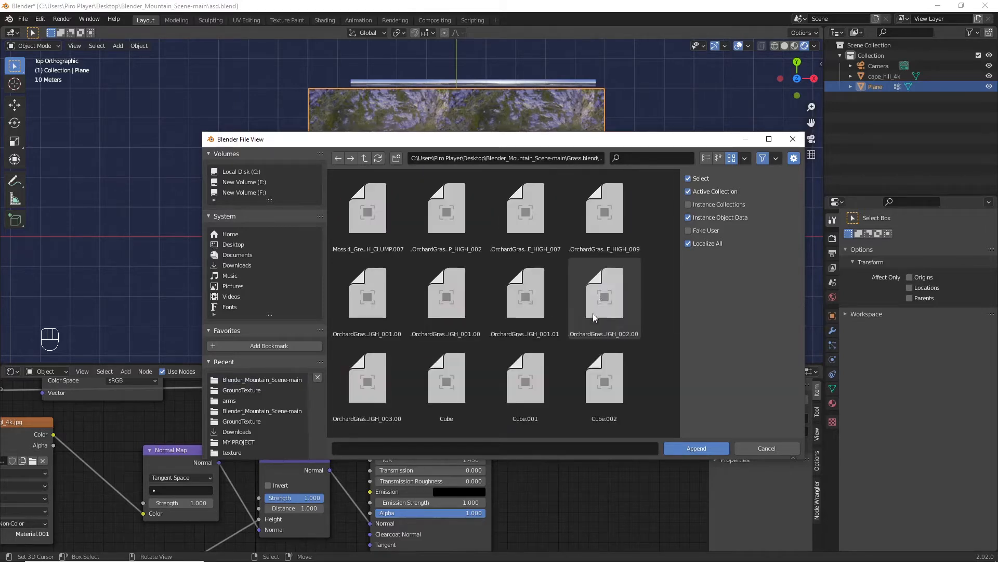
click(769, 140)
drag(766, 396, 130, 34)
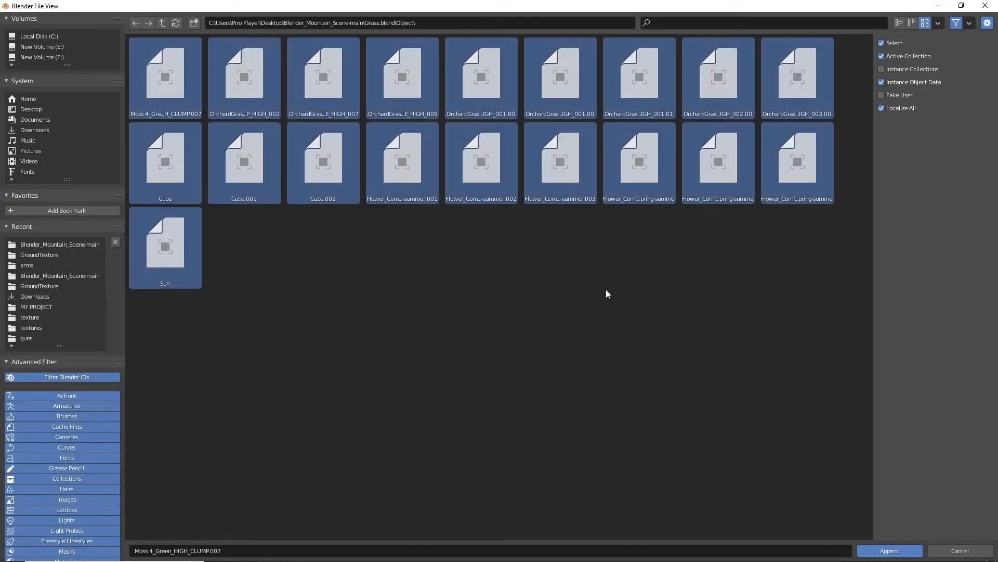
click(884, 550)
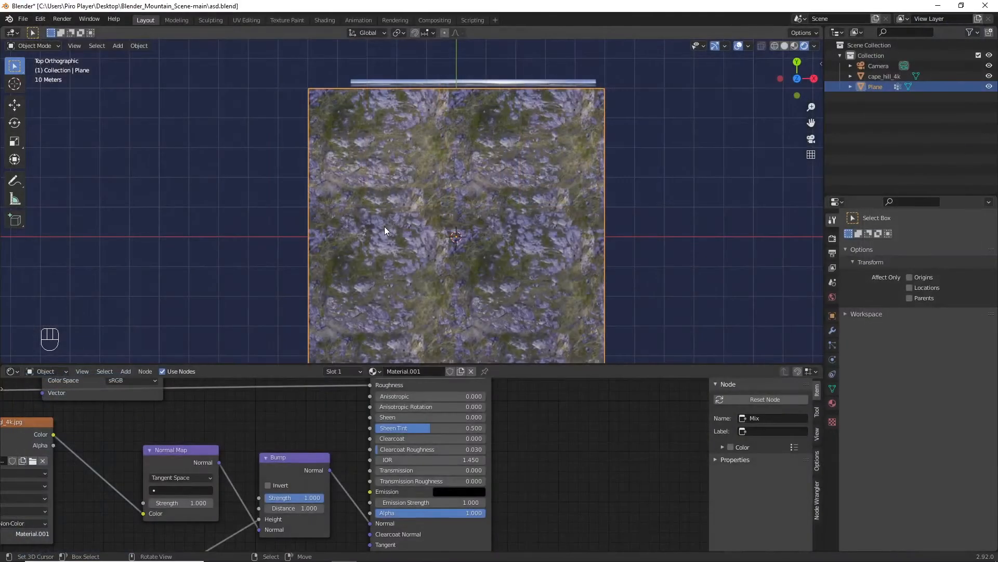
Step: Move the appended objects into a new scene collection named ASSETS
scroll(448, 223, up, 3)
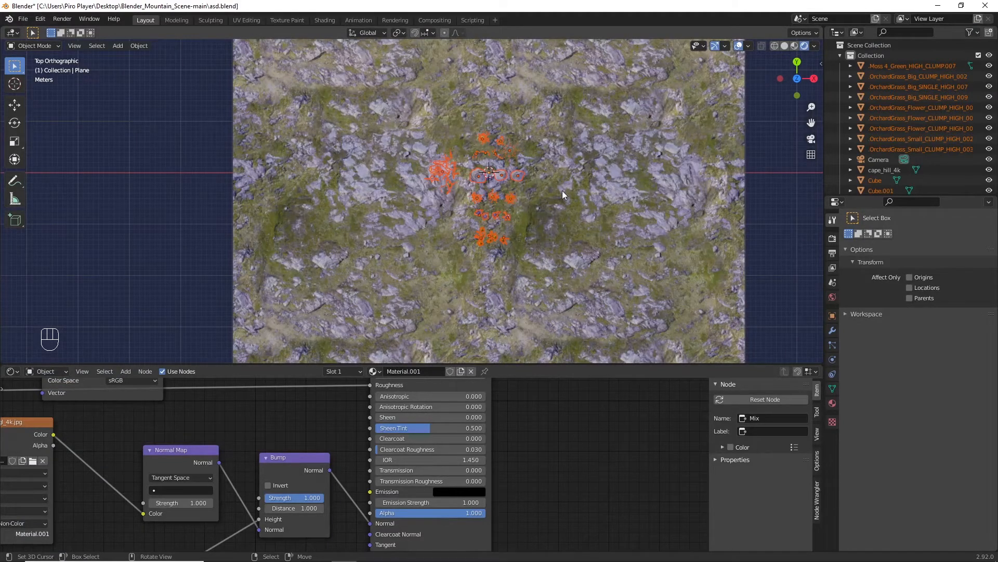
key(m)
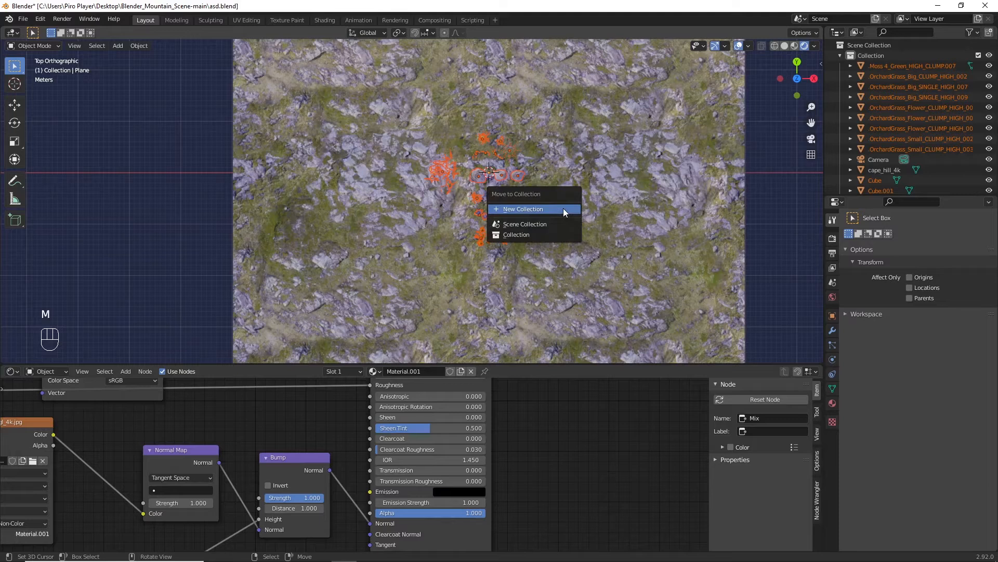
click(564, 208)
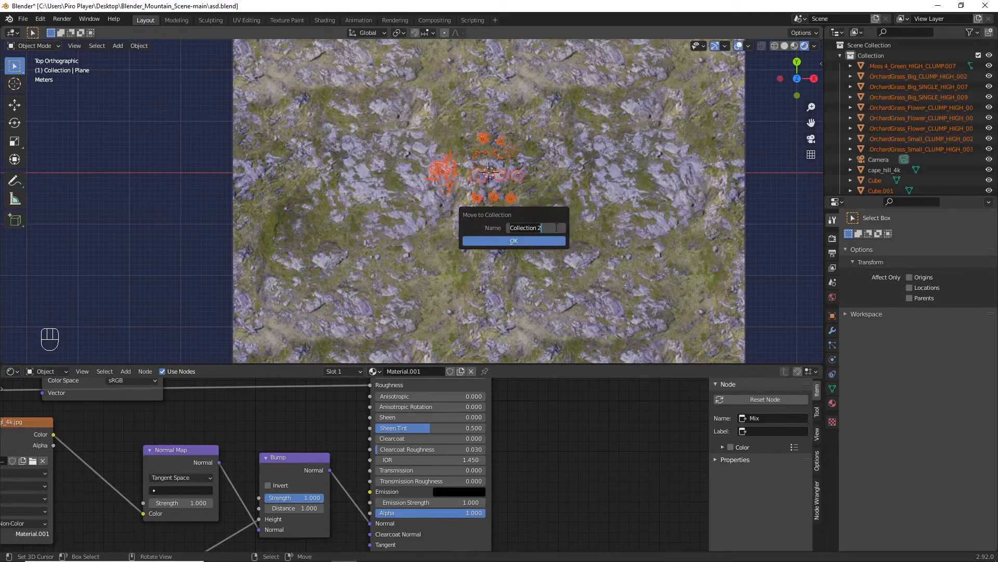
text(ASSETS)
key(Return)
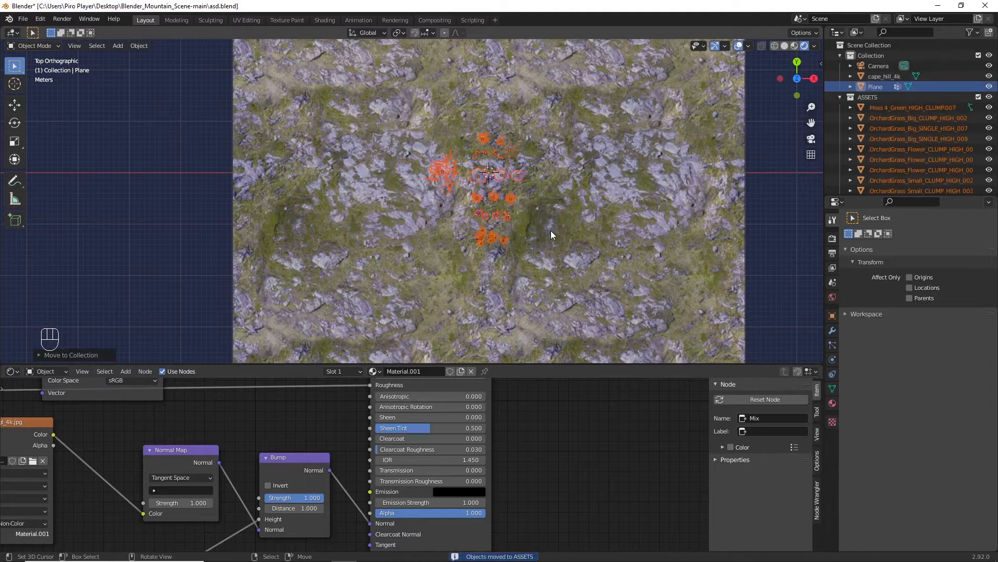
Step: Isolate the ASSETS collection in the viewport and delete the appended sun light
key(KP_2)
key(KP_2)
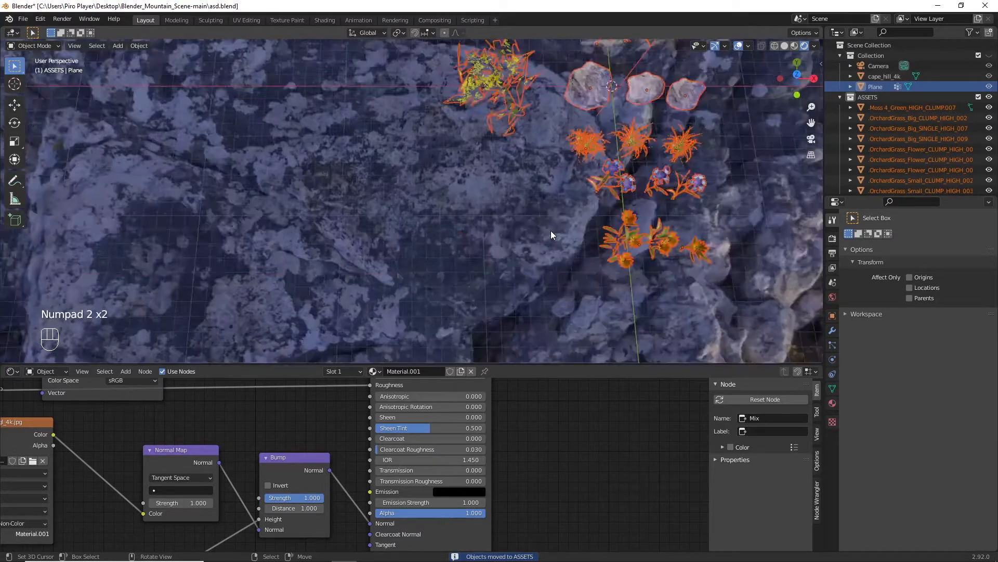
shift+middle_drag(551, 229, 558, 228)
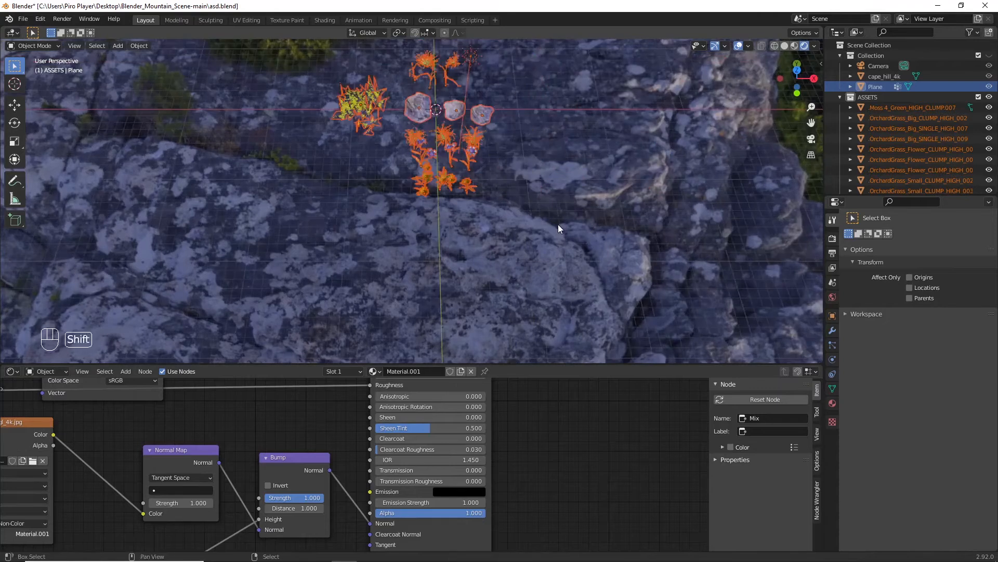
scroll(557, 222, up, 2)
scroll(482, 64, down, 2)
click(467, 90)
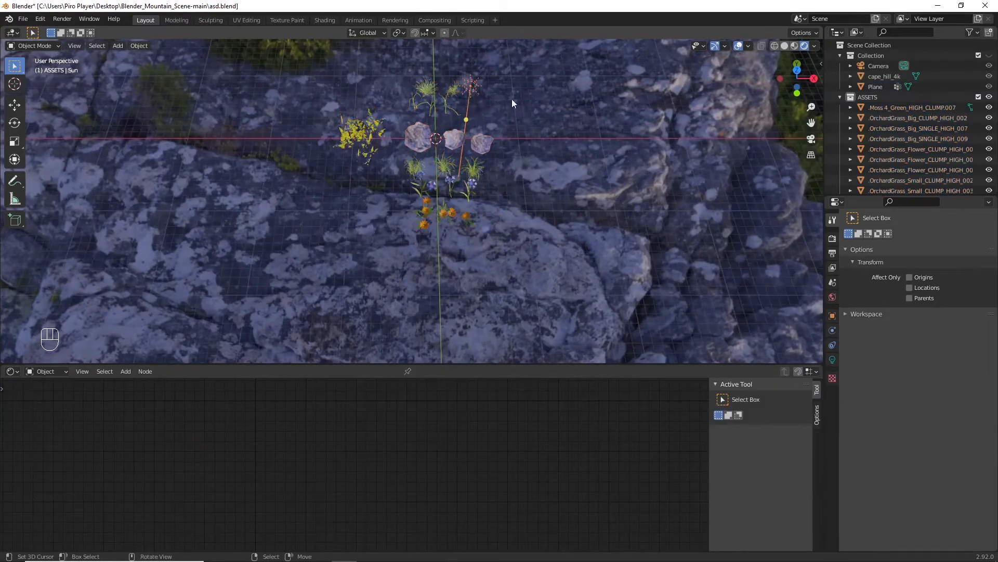
key(Delete)
Step: Group the three rocks into a new object collection named ROCKS
scroll(522, 178, up, 5)
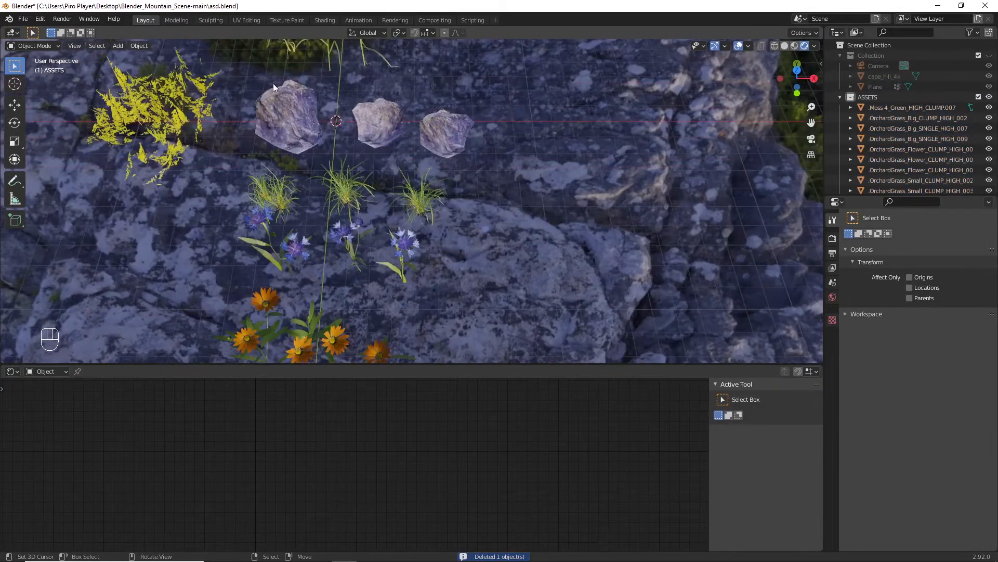
click(291, 102)
shift+click(378, 123)
shift+click(447, 138)
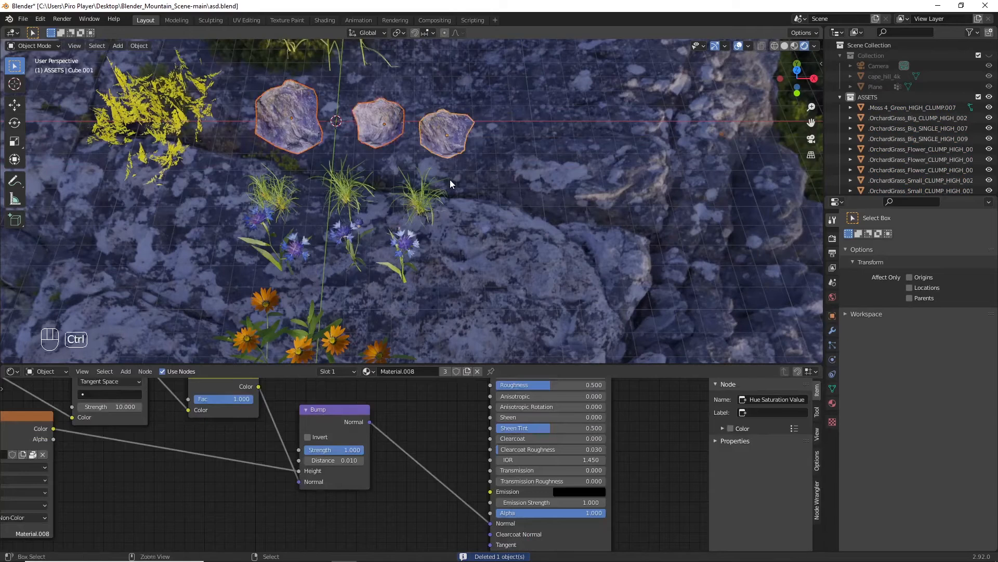
key(ctrl+g)
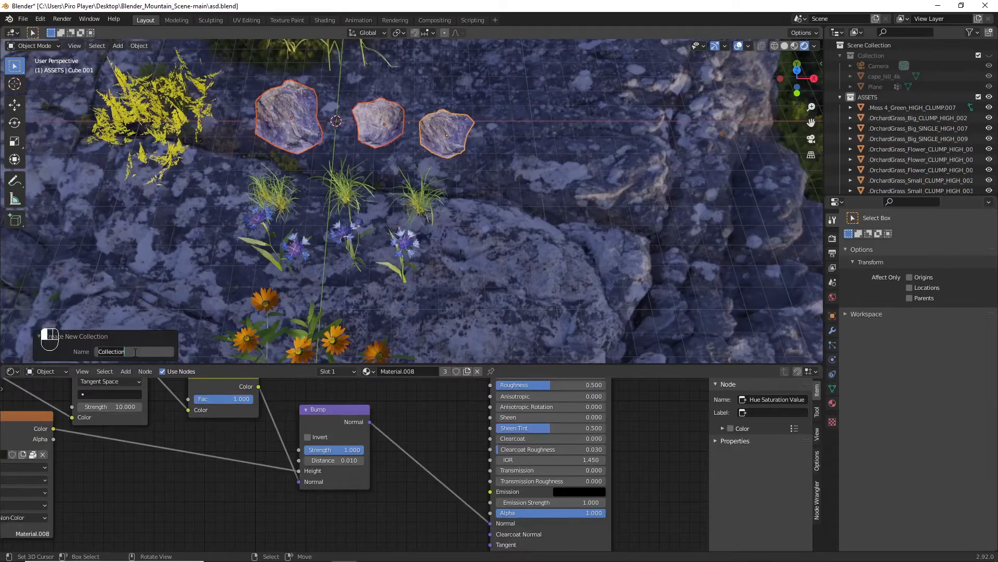
text(ROCKS)
key(Return)
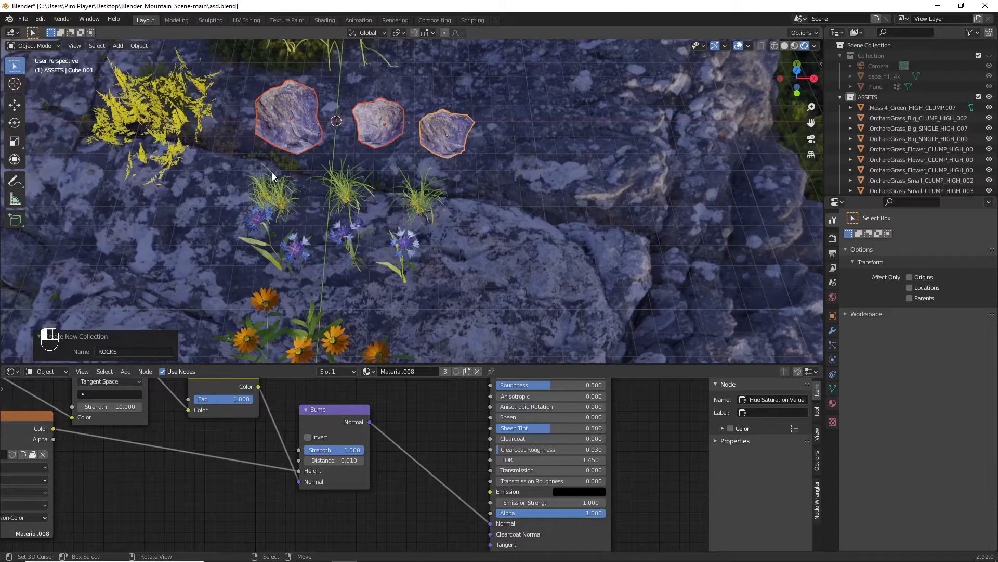
Step: Group the three big orchard grass objects and two small grass clumps into a new object collection named GRASS
click(271, 181)
shift+click(354, 192)
shift+click(433, 204)
scroll(385, 96, down, 3)
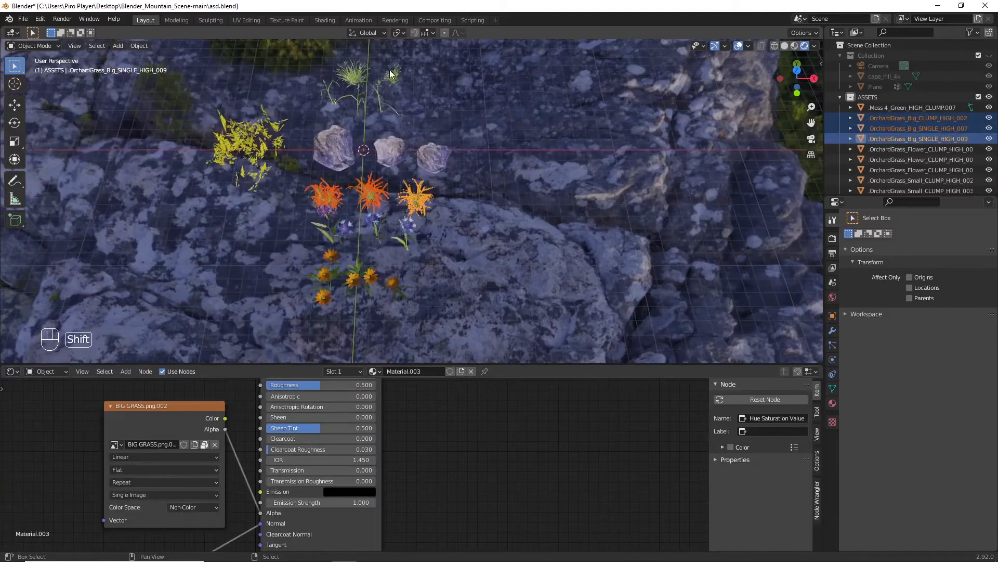
shift+click(390, 74)
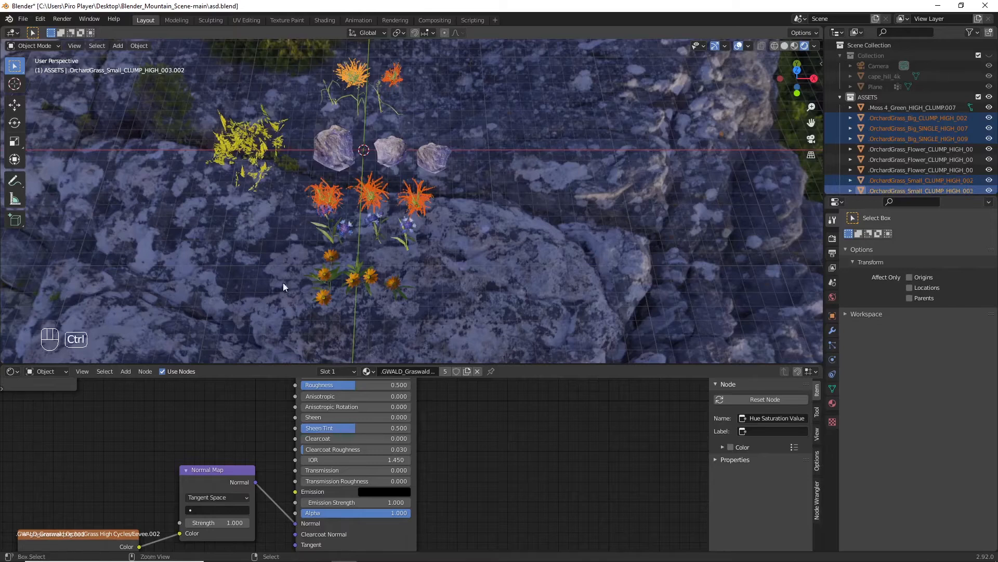
key(ctrl+g)
click(118, 350)
text(GRASS)
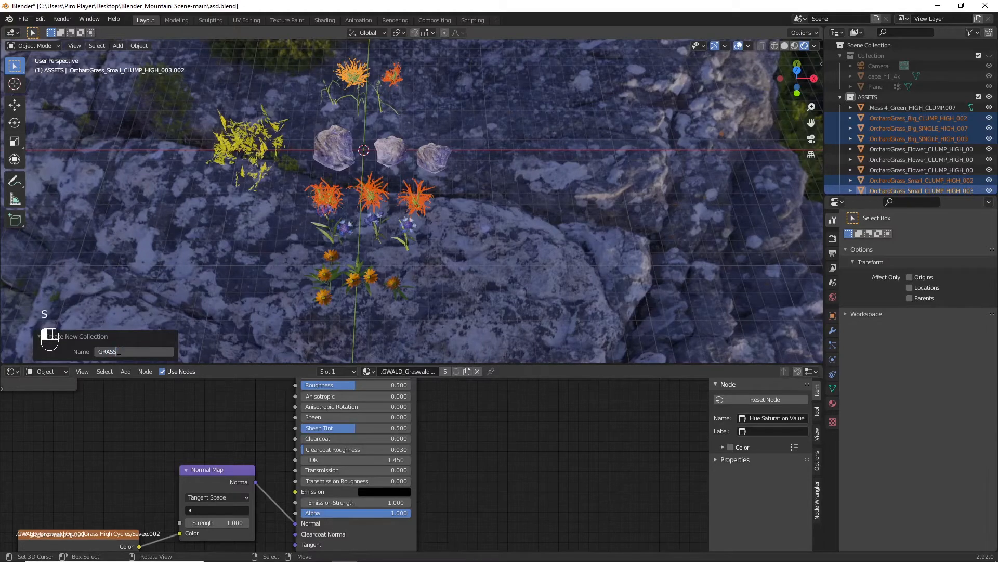
key(Return)
Step: Group the three blue cornflowers into a new object collection named BF
click(382, 222)
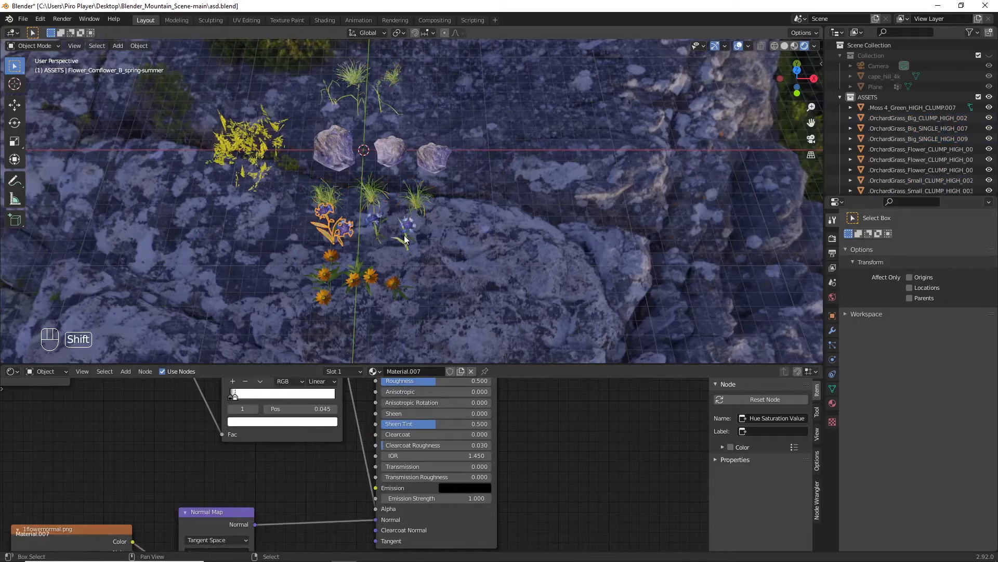
shift+click(380, 233)
shift+click(380, 234)
key(ctrl+g)
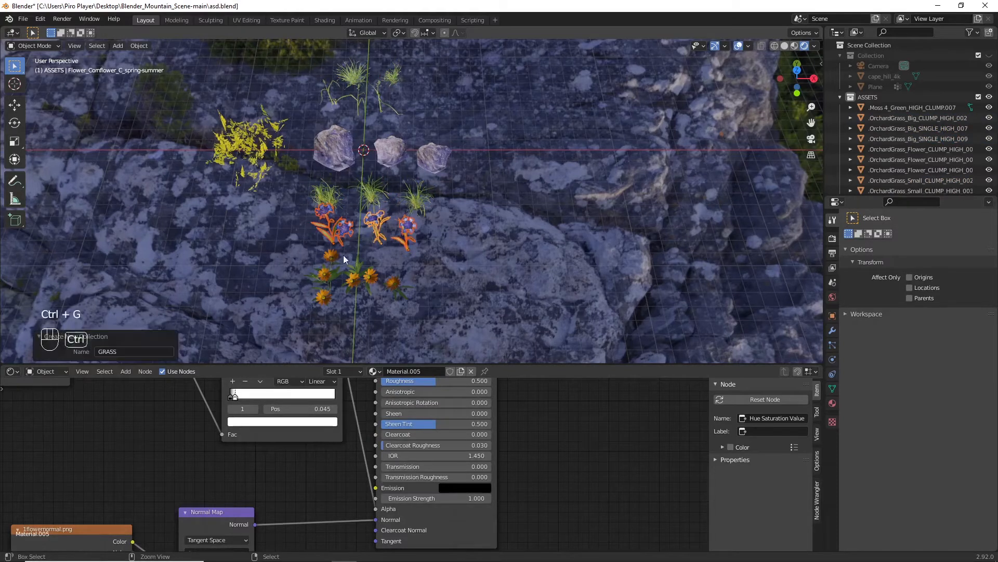
click(142, 350)
text(BF)
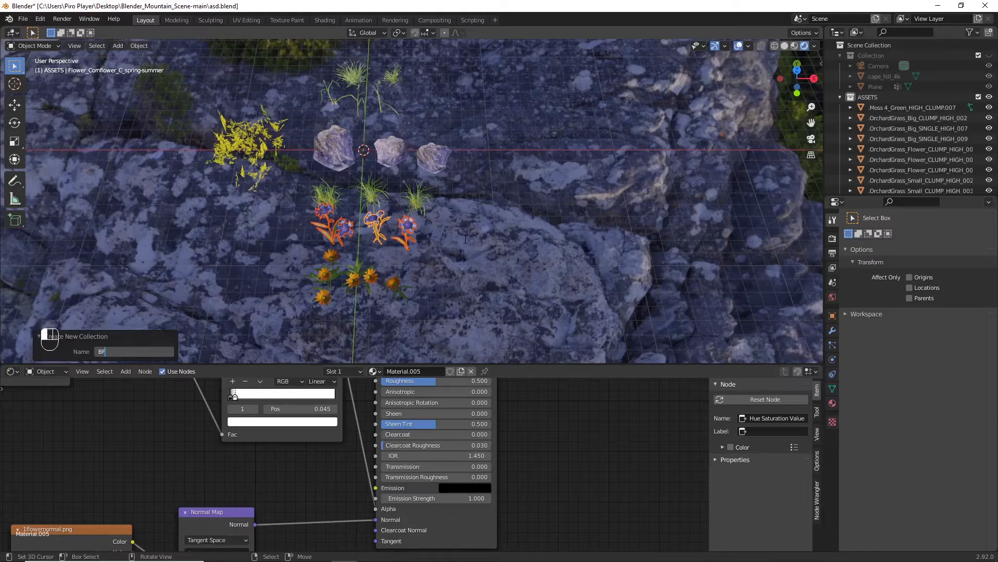
key(Return)
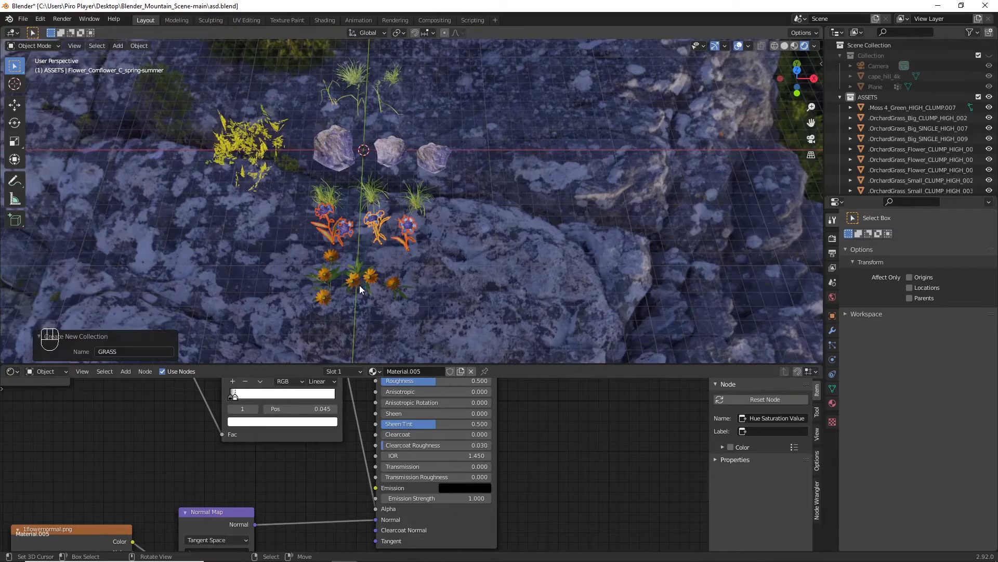
click(365, 284)
shift+click(390, 283)
shift+click(322, 272)
shift+middle_drag(378, 302, 421, 307)
scroll(370, 291, up, 3)
key(a)
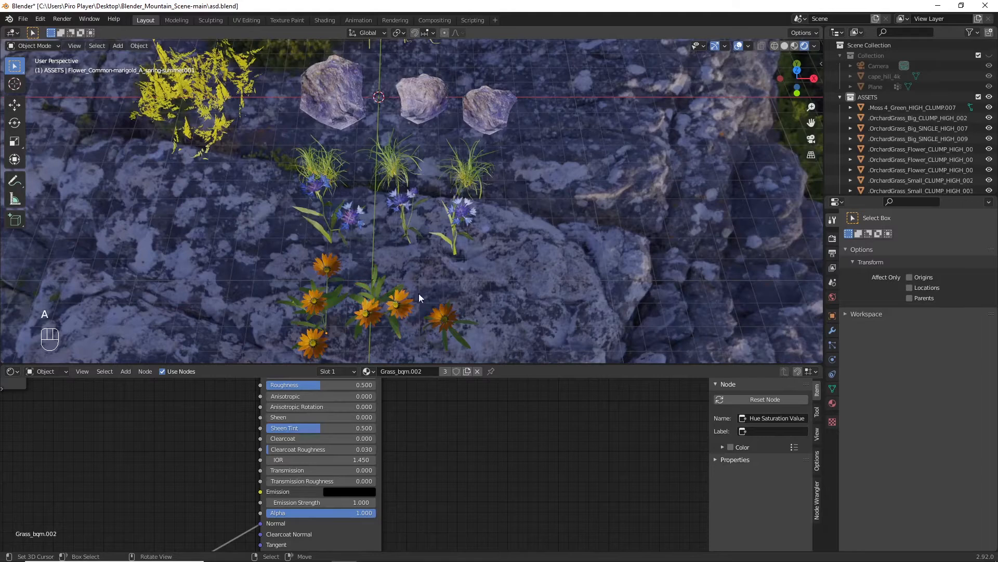
Step: Group the three orange marigold plants into a new object collection named YF
click(315, 302)
shift+click(398, 304)
shift+click(445, 319)
key(ctrl+g)
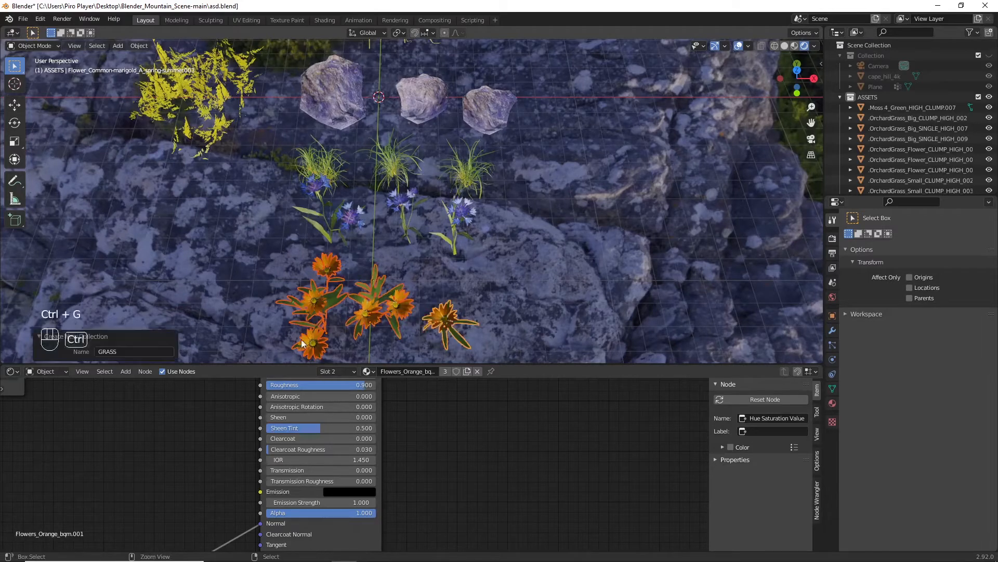
click(155, 351)
text(YF)
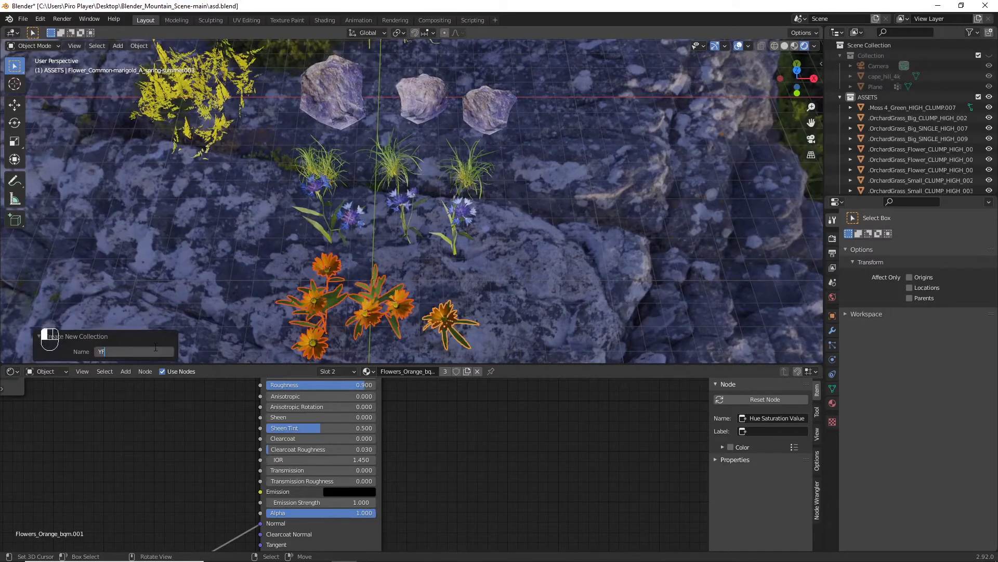
click(413, 305)
Step: Group the three OrchardGrass_Flower clumps behind the rocks into a new object collection named PLANTS
scroll(416, 291, down, 6)
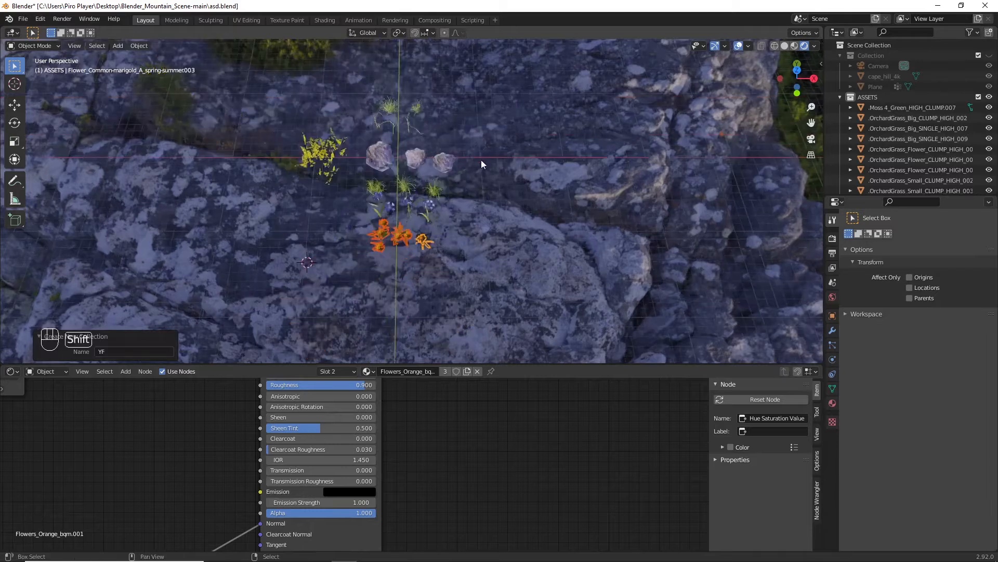
shift+middle_drag(484, 163, 486, 199)
scroll(444, 169, up, 4)
click(396, 126)
shift+click(378, 141)
shift+click(338, 136)
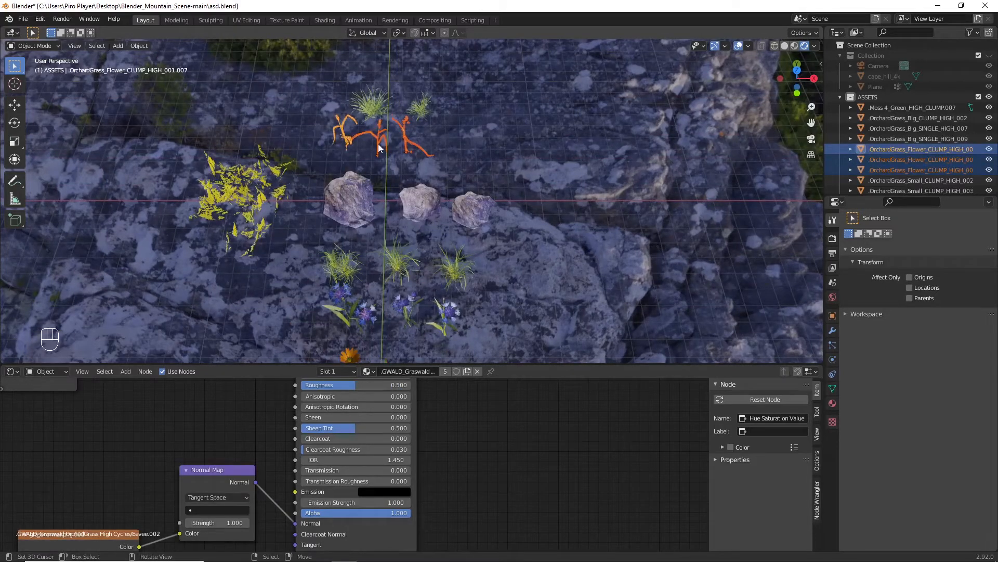
key(ctrl+g)
click(139, 352)
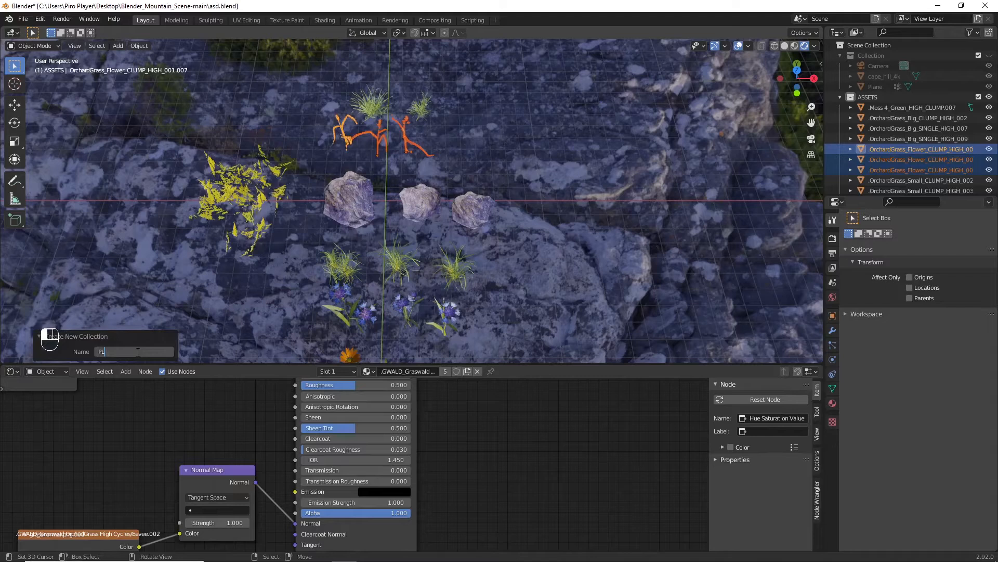
key(Return)
Step: Select the Moss 4 Green clump and switch the viewport from the assets to the main terrain collection
scroll(304, 251, down, 6)
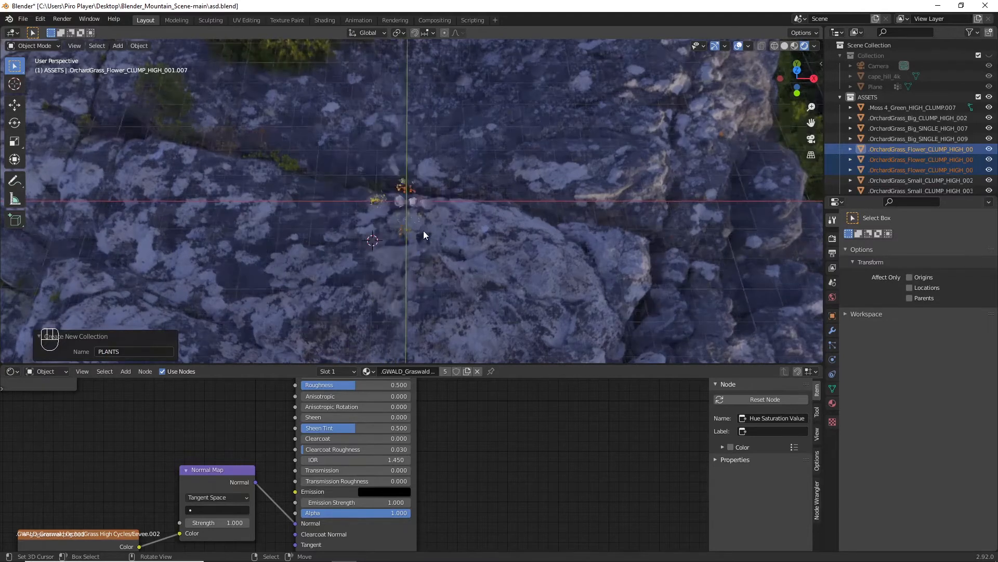
scroll(363, 195, up, 4)
scroll(363, 195, up, 2)
click(232, 202)
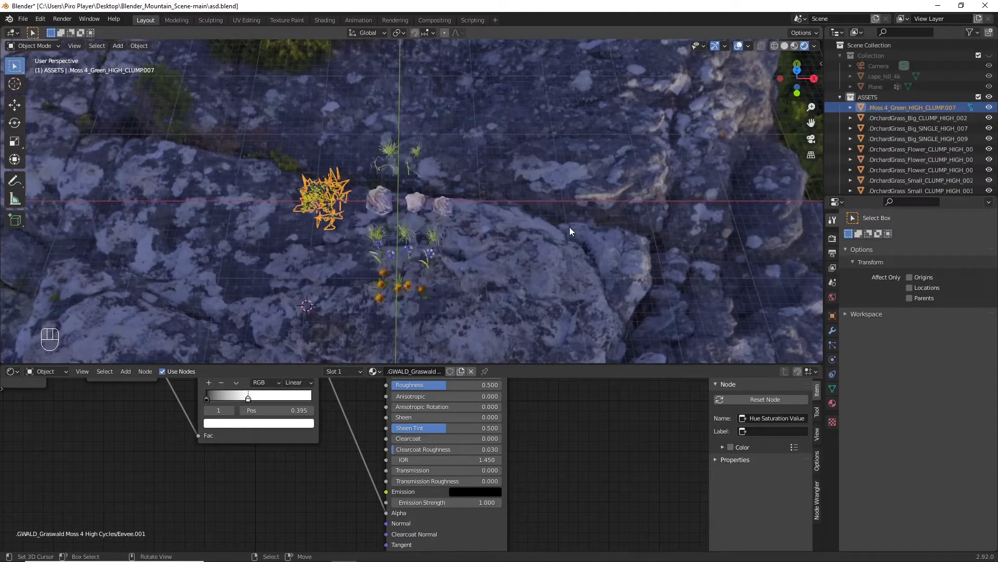
key(1)
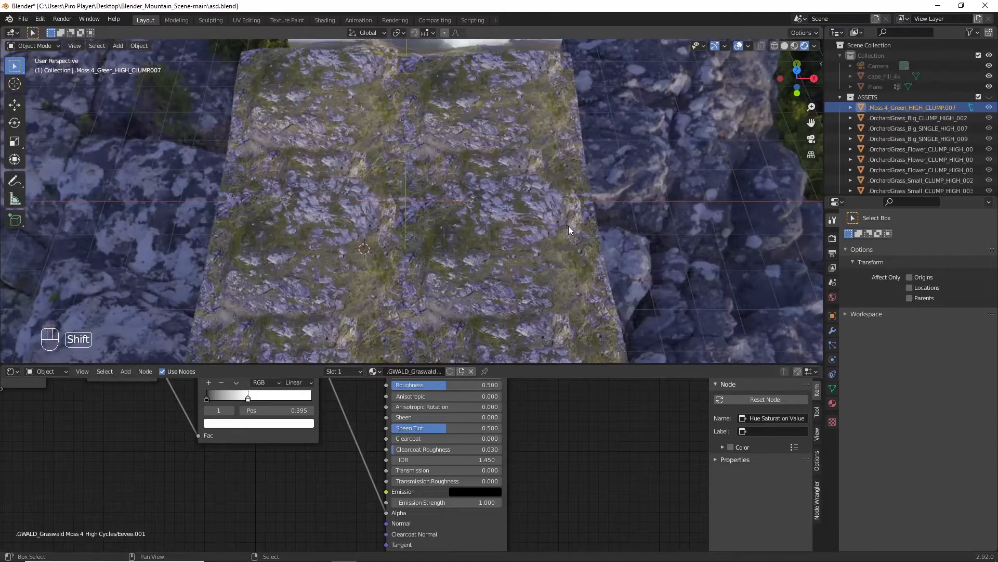
Step: Examine where the rock, grass and flower assets sit against the terrain, showing them together with it and then alone
key(shift+2)
key(KP_2)
click(439, 207)
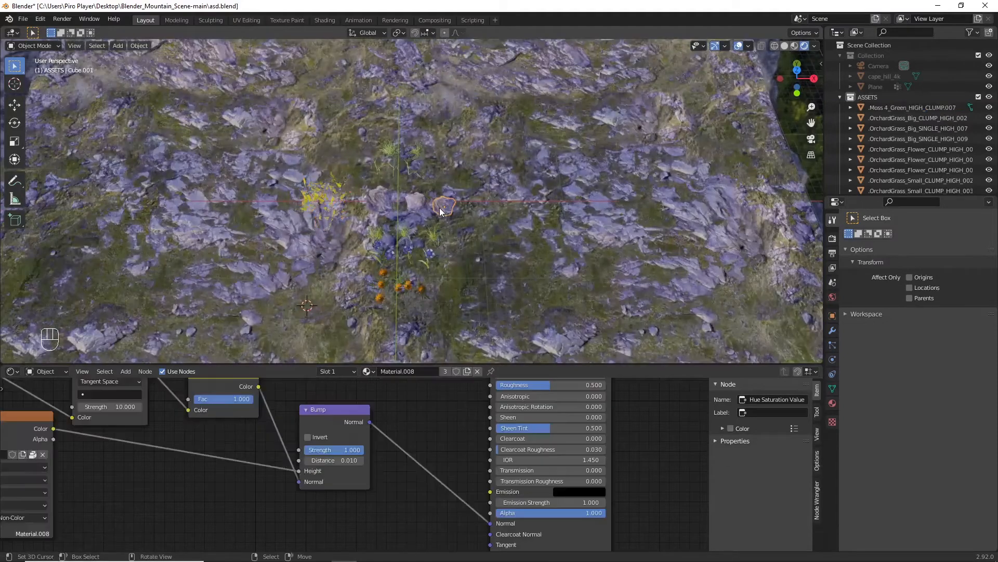
key(KP_2)
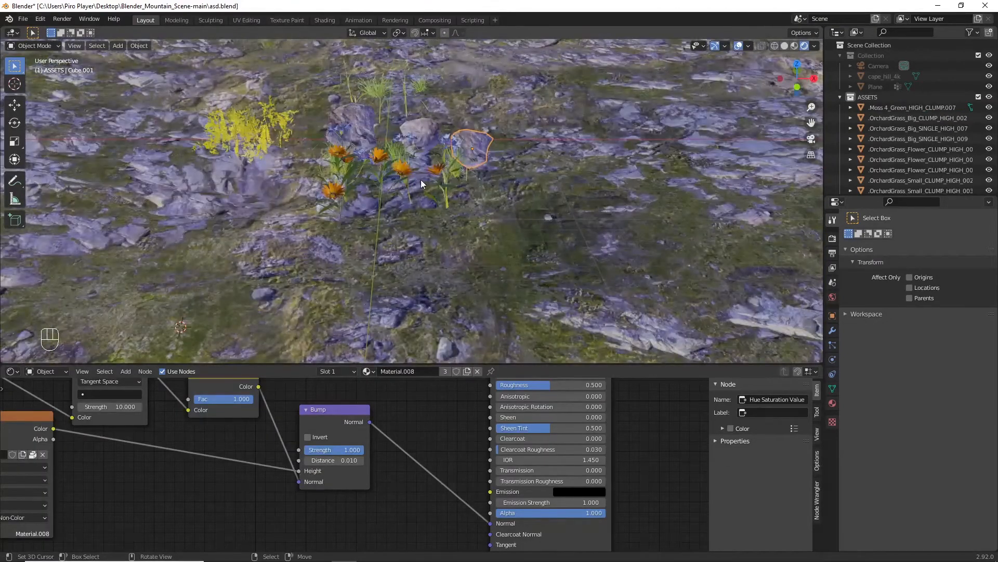
key(KP_4)
key(KP_8)
key(1)
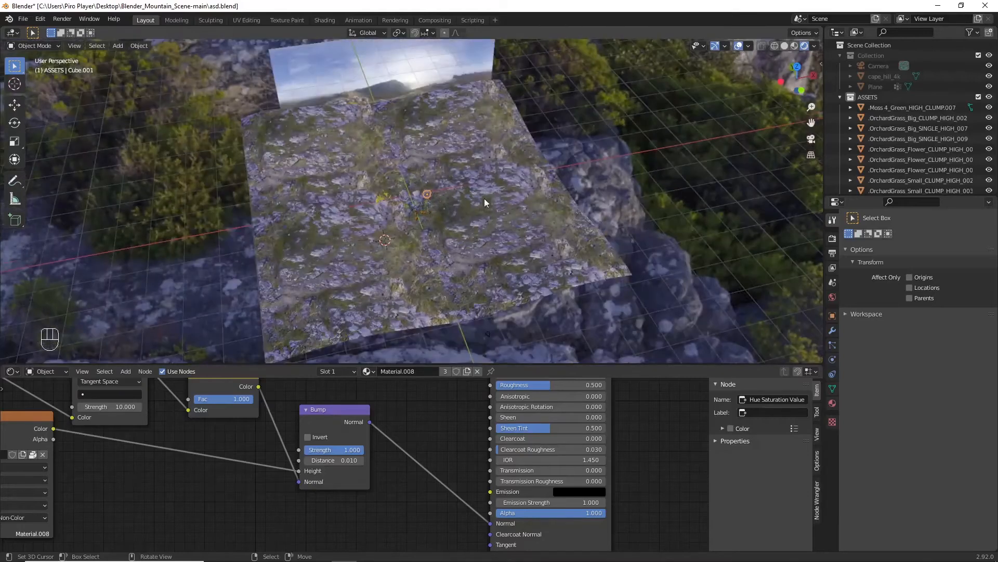
key(2)
scroll(422, 175, up, 2)
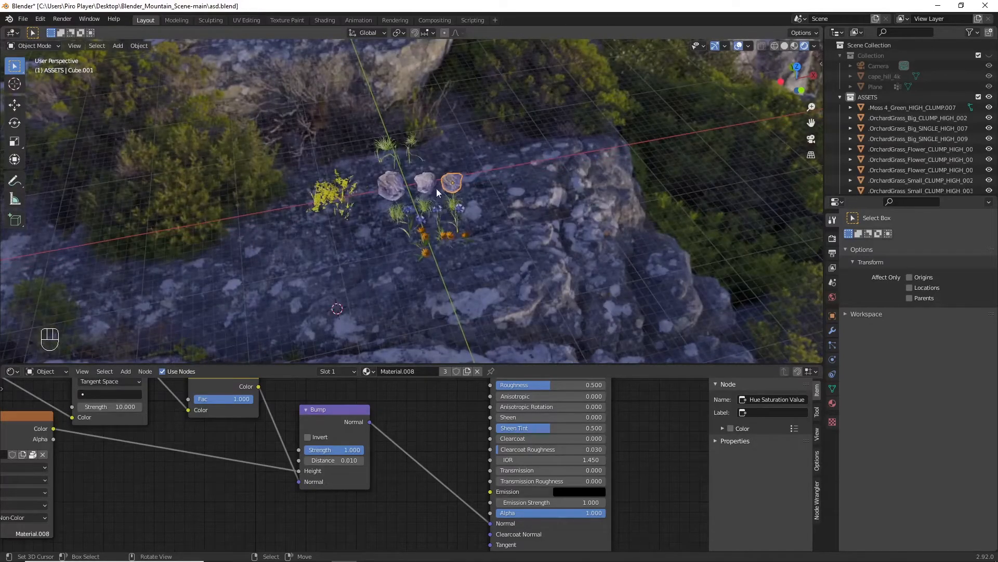
Step: Move all the assets together about -91.3 m along the X axis, clear of the terrain, with the terrain collection displayed too
key(a)
key(KP_7)
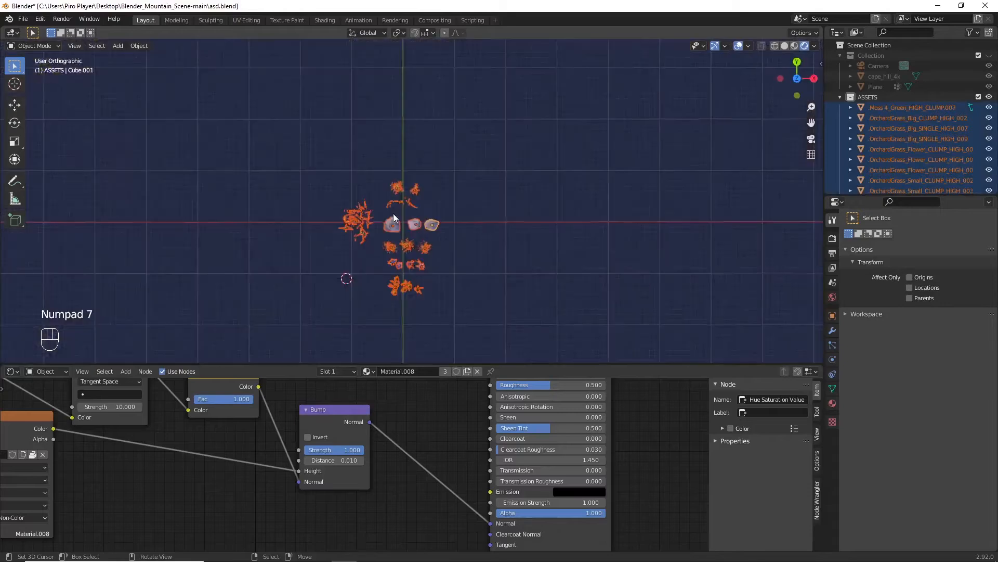
scroll(394, 213, down, 8)
key(a)
key(a)
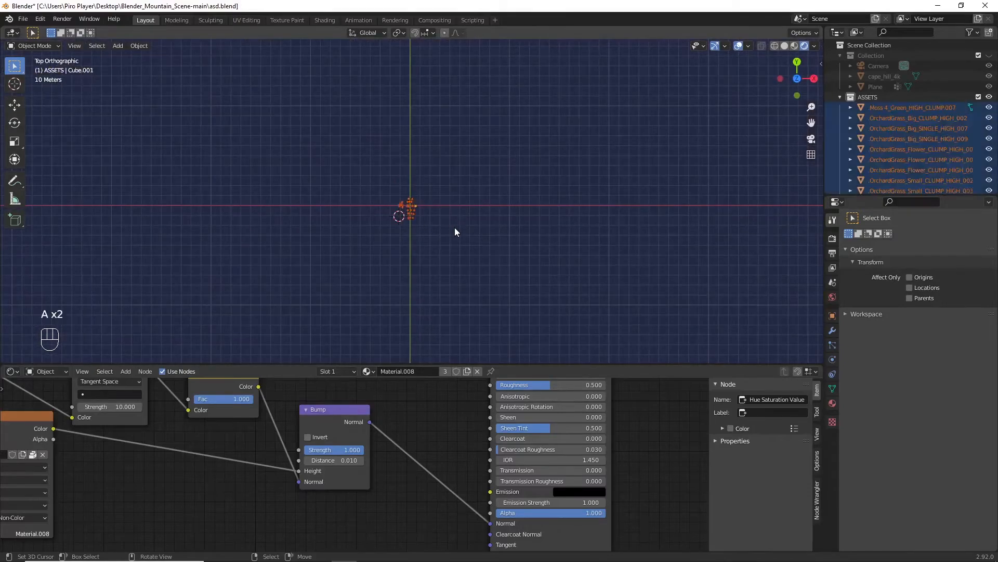
key(shift+1)
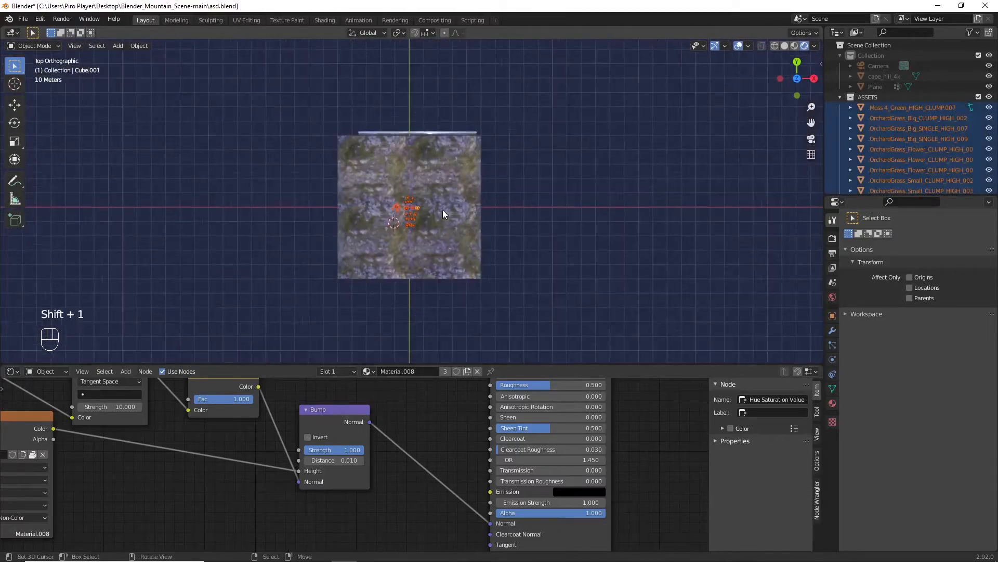
scroll(451, 205, up, 3)
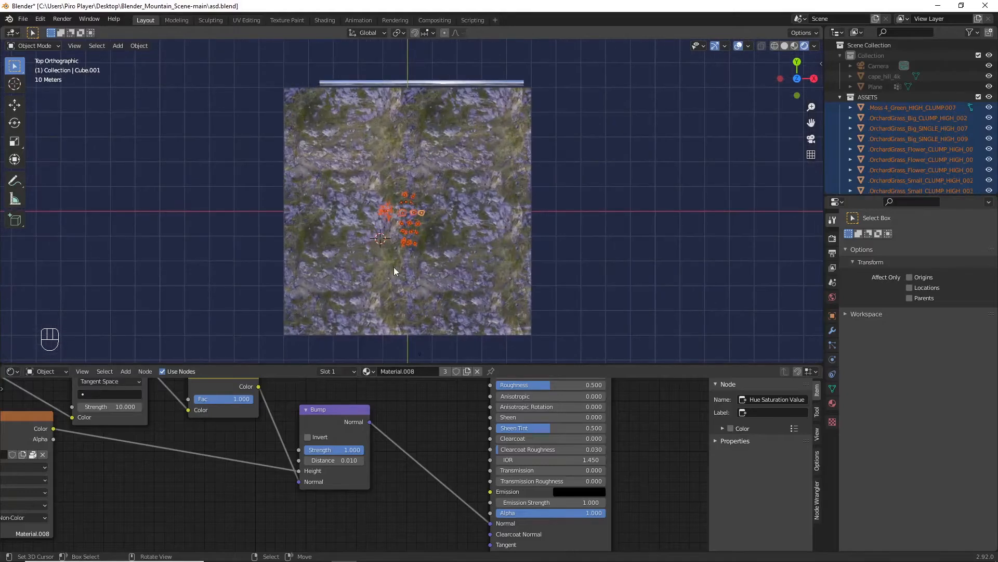
key(g)
key(x)
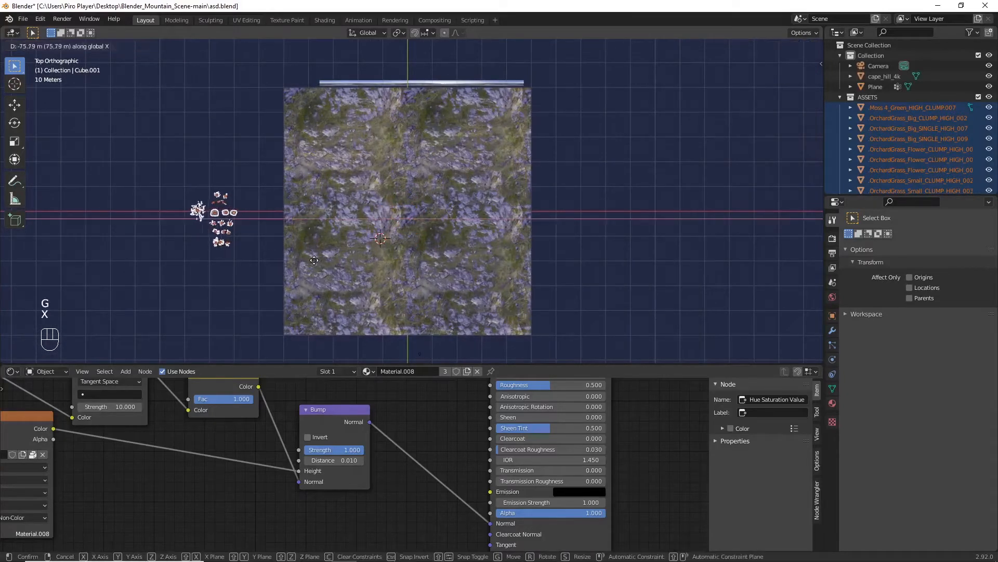
click(263, 250)
scroll(193, 199, up, 4)
scroll(194, 229, down, 3)
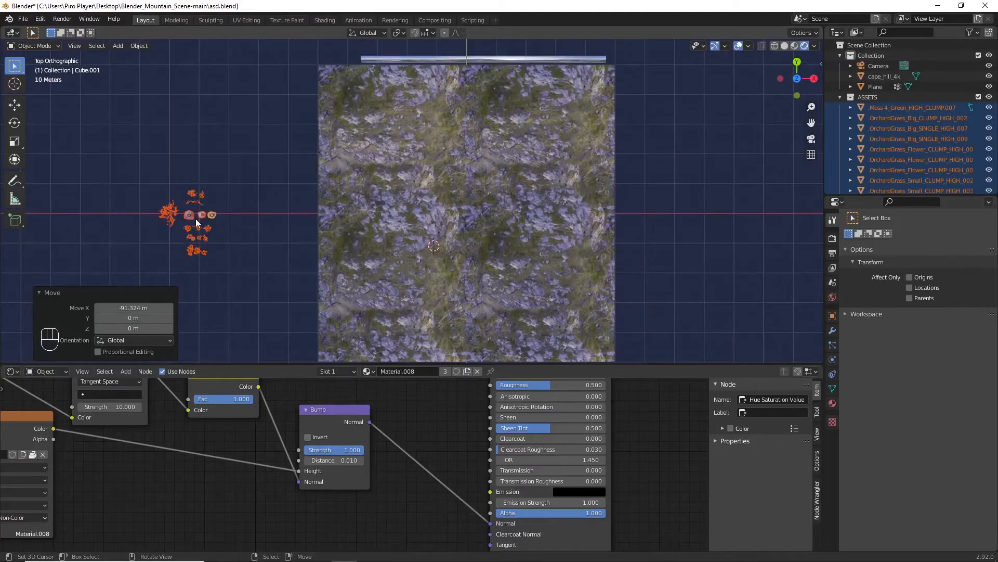
Step: Return to the camera view and add five particle systems to the terrain plane
key(KP_0)
click(354, 249)
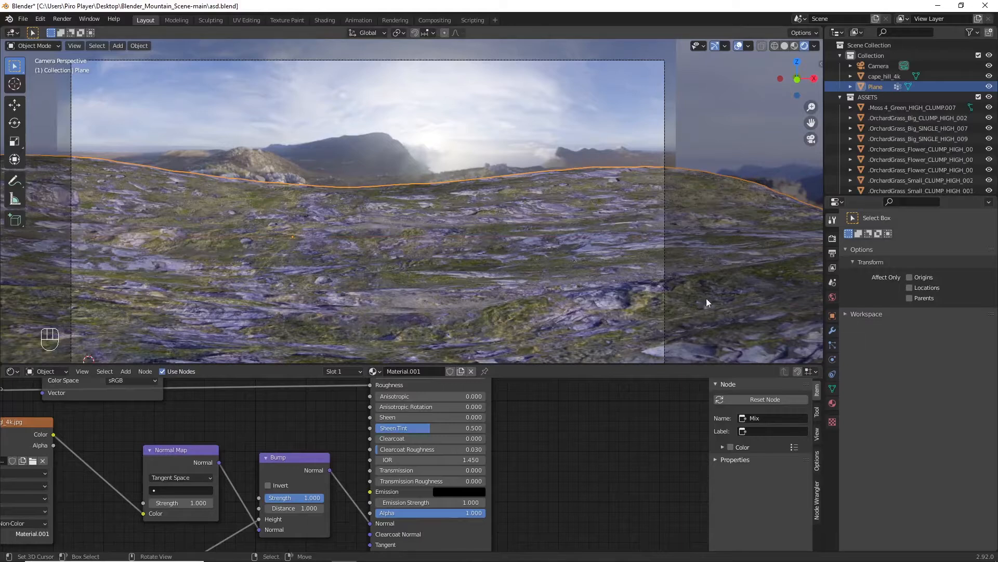
click(832, 345)
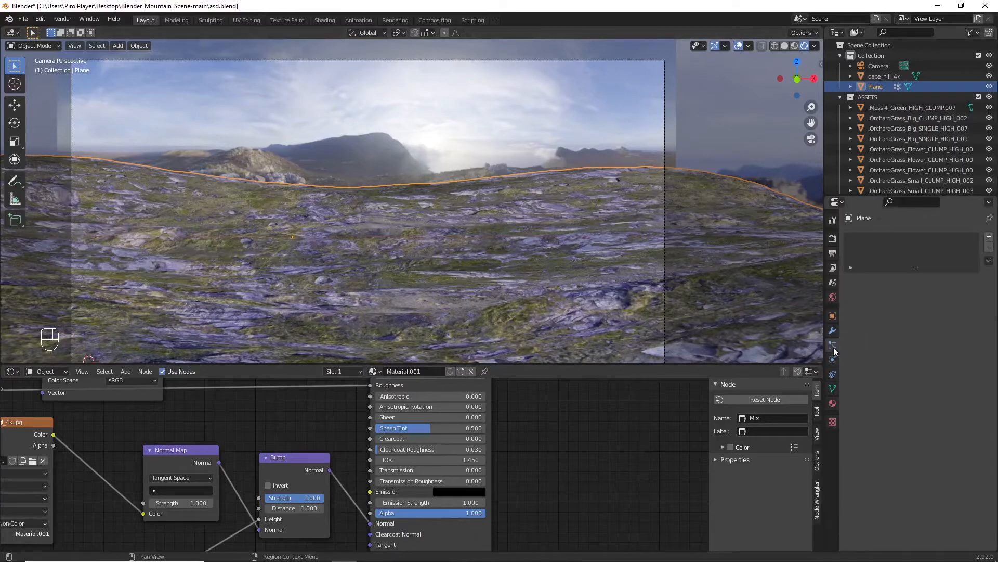
click(988, 241)
click(988, 240)
click(988, 240)
click(988, 240)
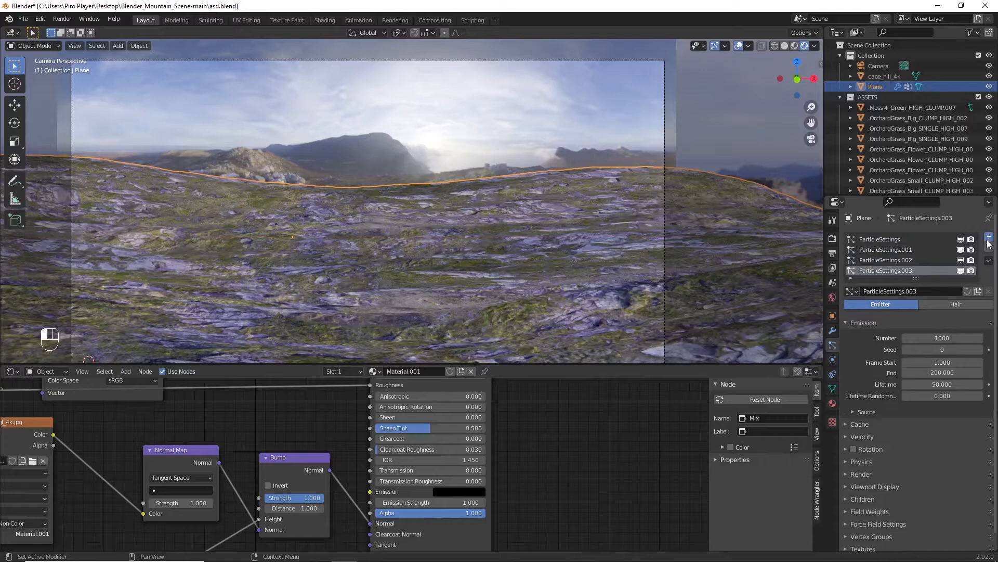
click(989, 238)
Step: Rename the terrain's first four particle systems as GRASS, ROCKS, BF and YF
double_click(900, 238)
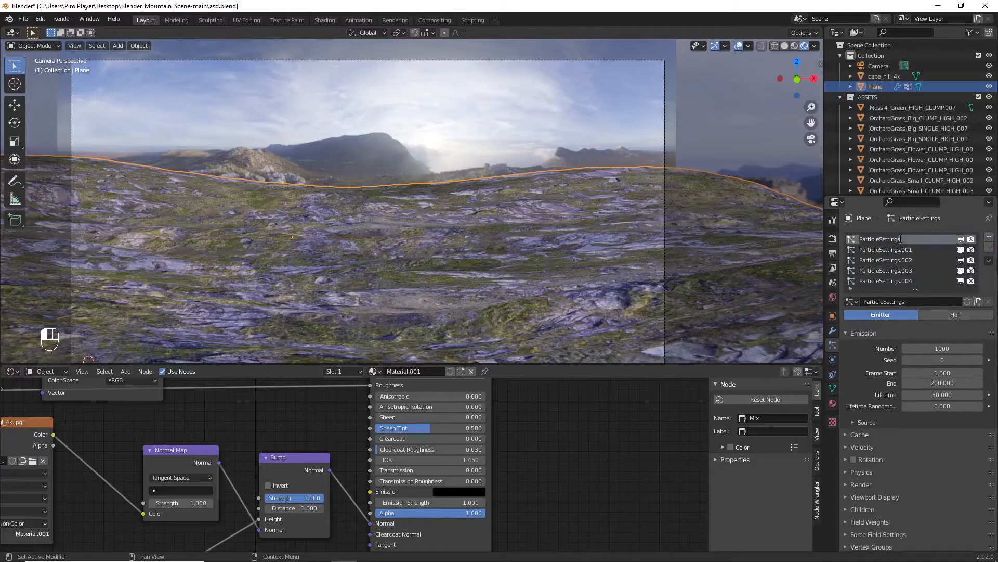
text(GRASS)
double_click(899, 249)
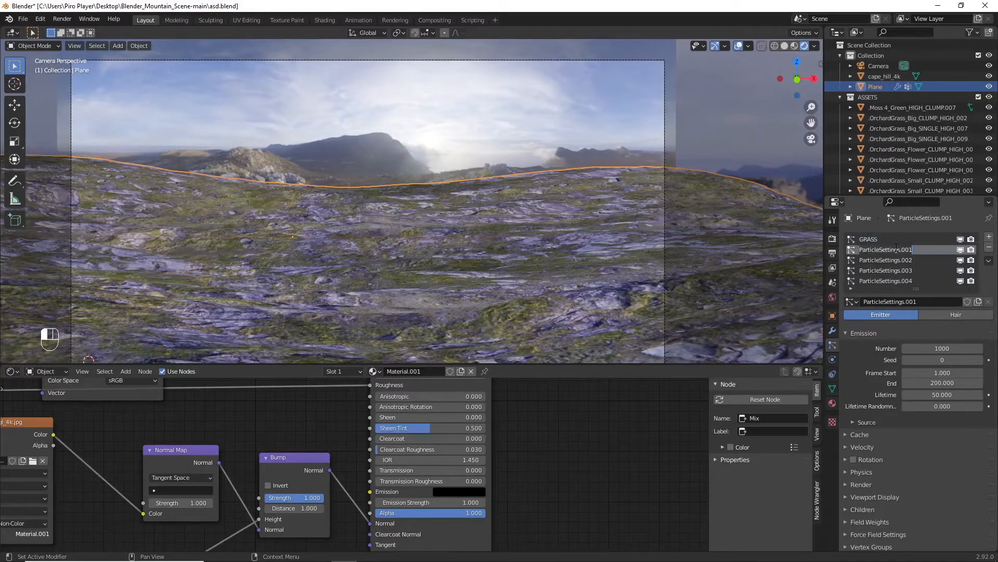
text(ROCKS)
double_click(886, 259)
text(BF)
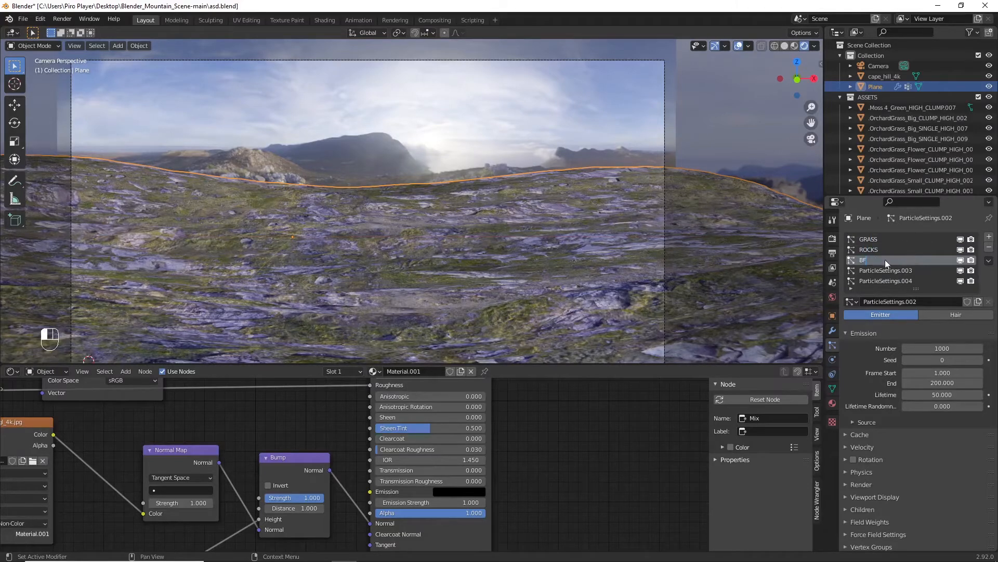
double_click(898, 267)
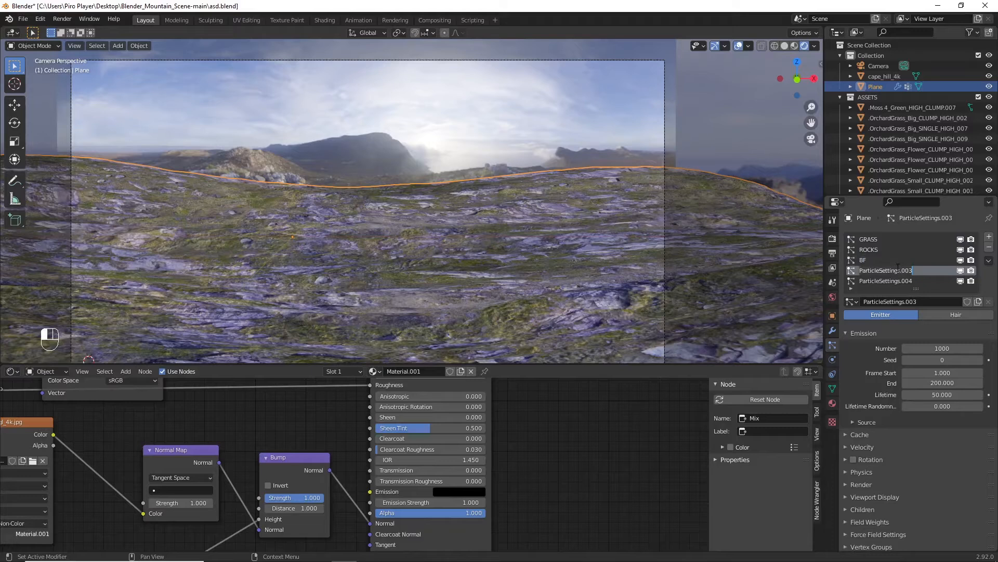
text(YF)
Step: Rename the terrain's fifth particle system as PLNTS
click(890, 284)
double_click(888, 279)
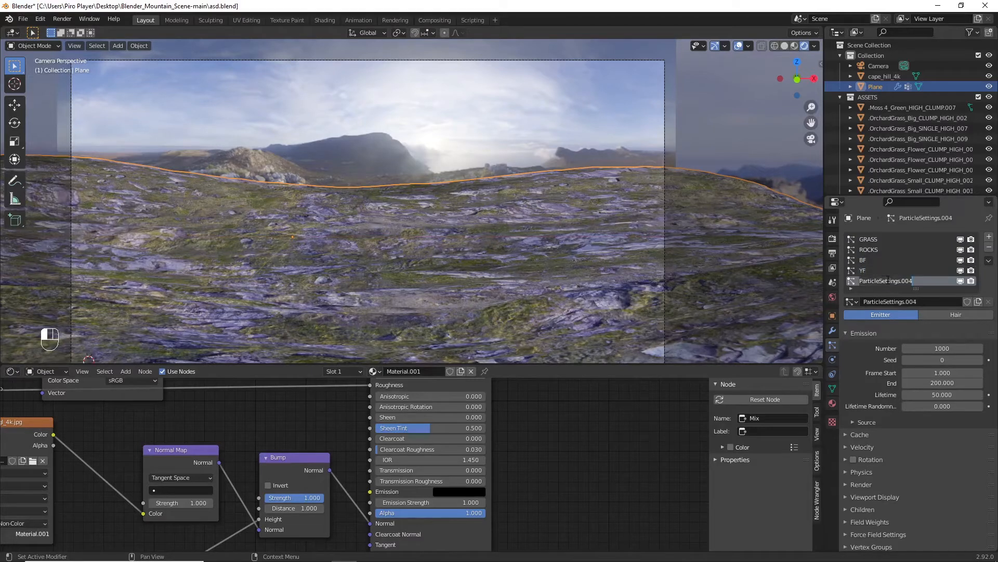
text(PL)
text(NTS)
key(BackSpace)
text(TS)
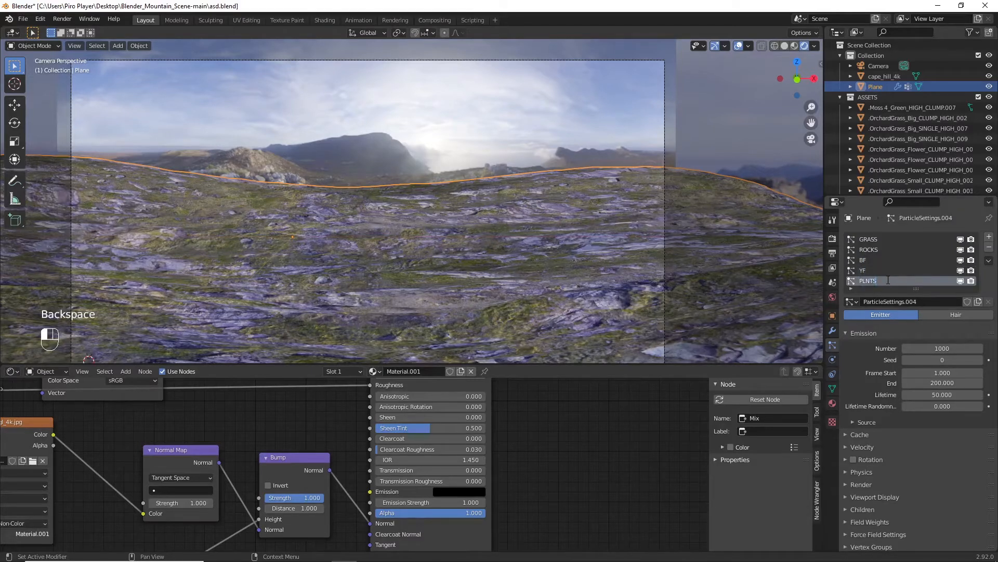
key(Return)
Step: Switch the GRASS particle system to the Hair type and enable its Advanced settings
click(875, 240)
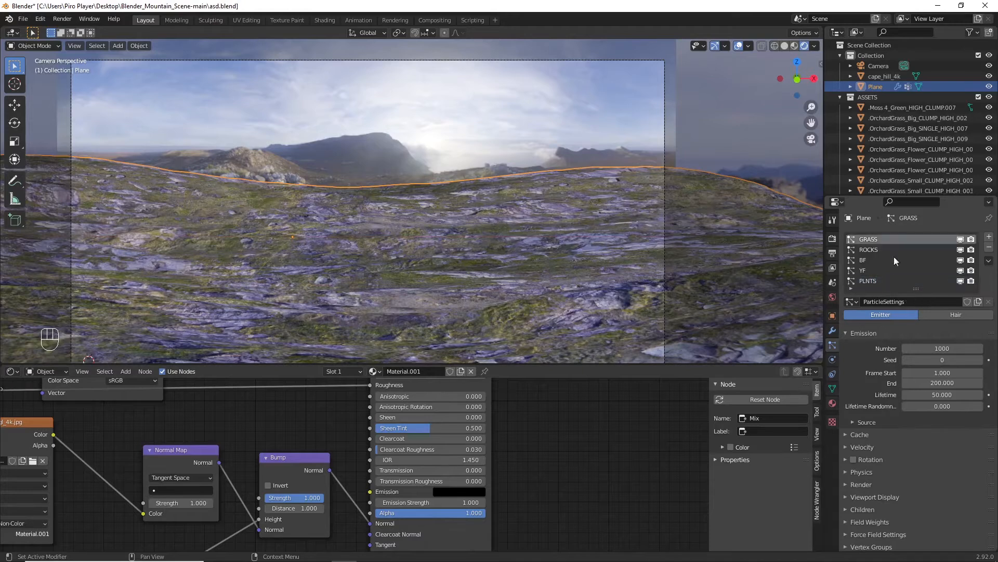
click(934, 311)
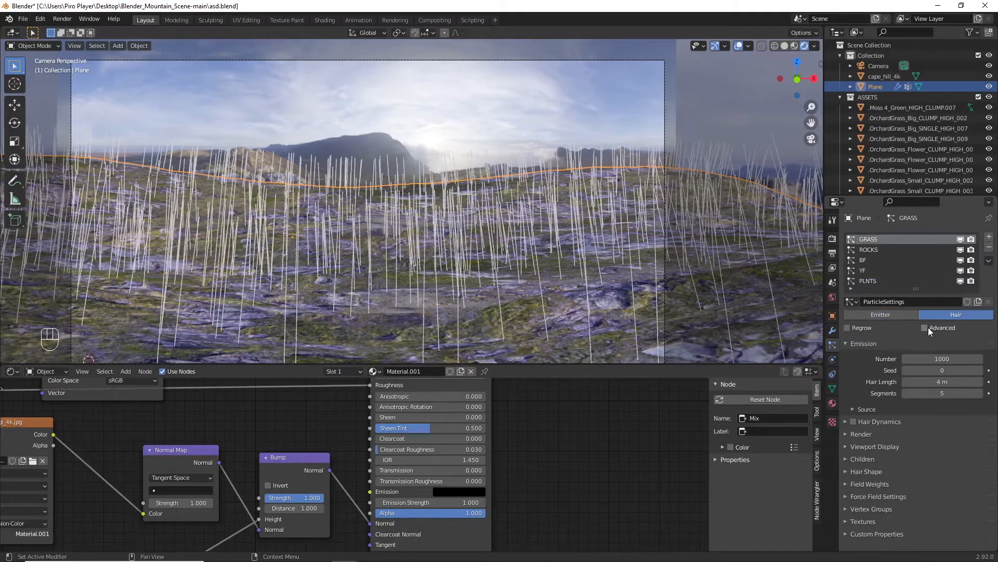
click(928, 327)
Step: Render the GRASS particle system as a collection, using GRASS as the instance collection
scroll(889, 352, down, 1)
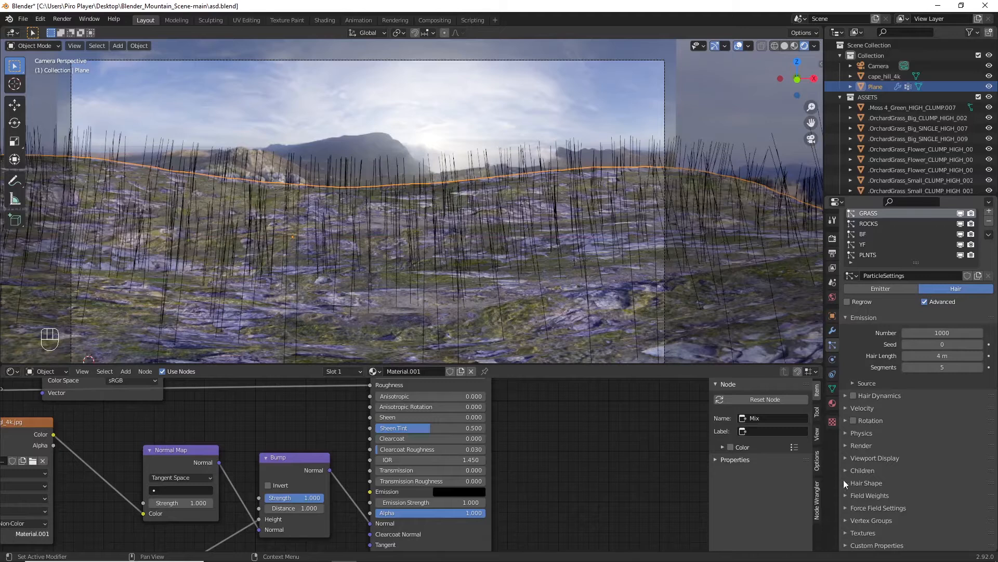
click(851, 446)
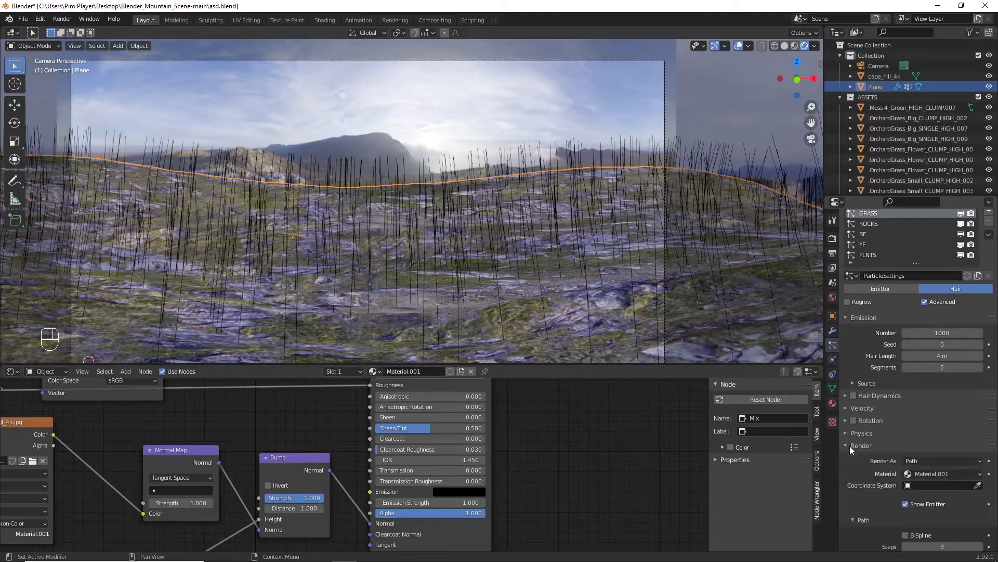
click(922, 460)
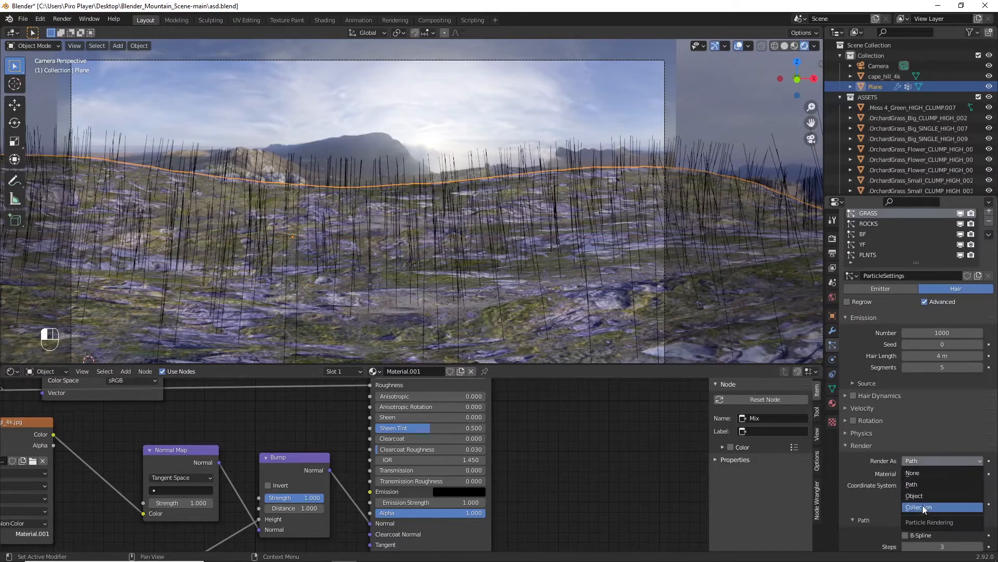
click(922, 506)
scroll(886, 501, down, 3)
click(919, 476)
text(GRSA)
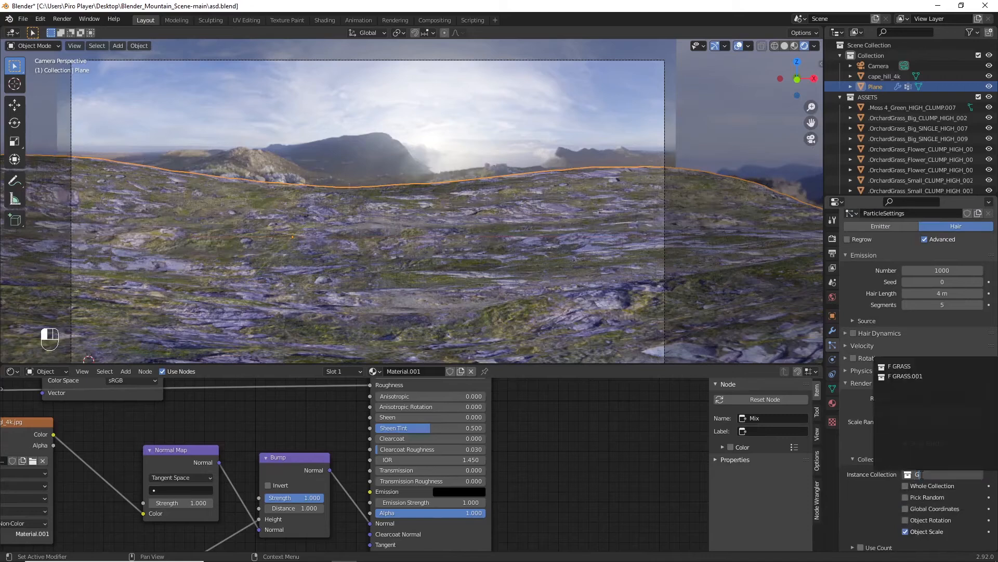
key(BackSpace)
click(902, 392)
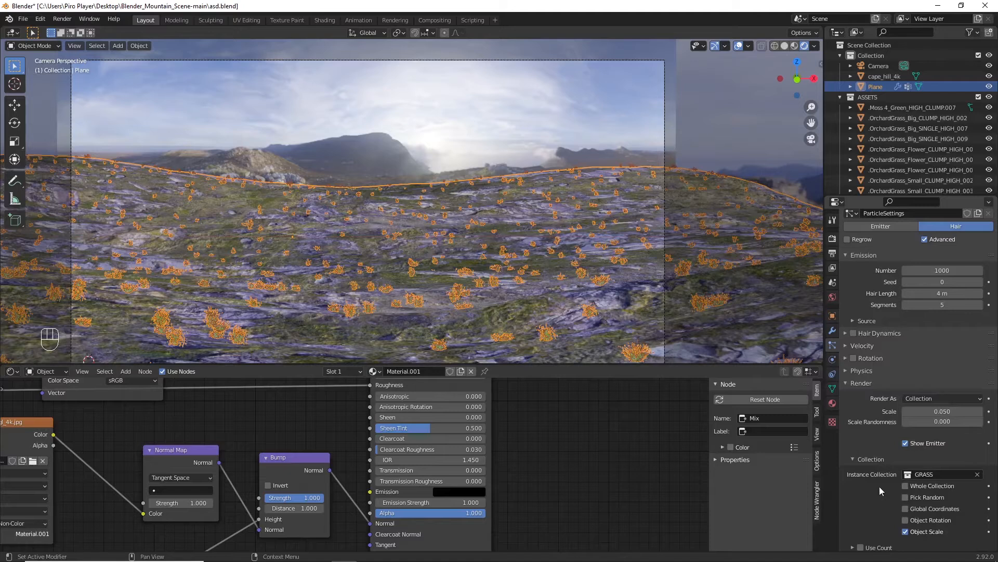
Step: Enable Pick Random and Object Rotation for the GRASS particle instances and inspect the scattered clumps up close
click(907, 497)
click(906, 520)
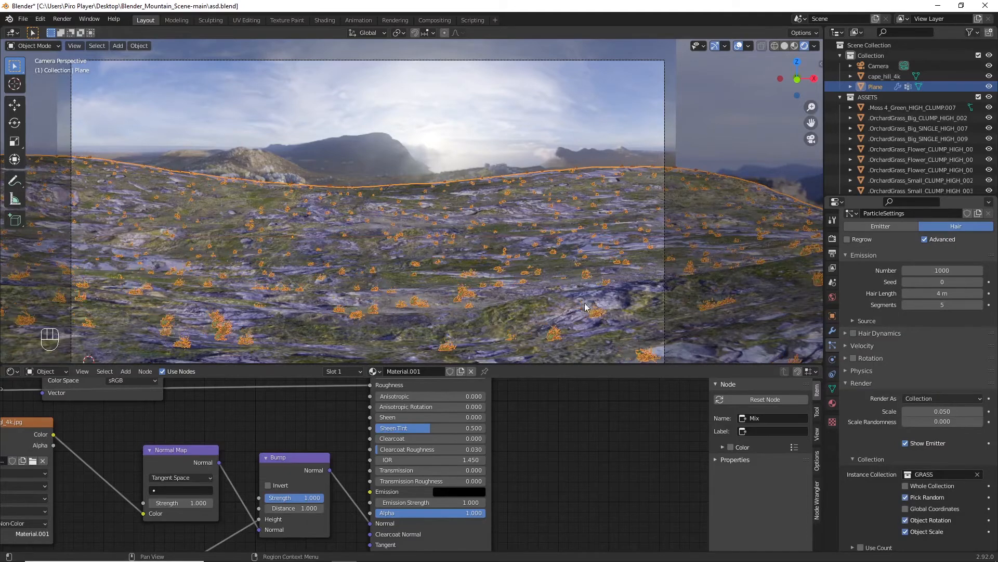
scroll(548, 292, down, 3)
scroll(548, 292, up, 10)
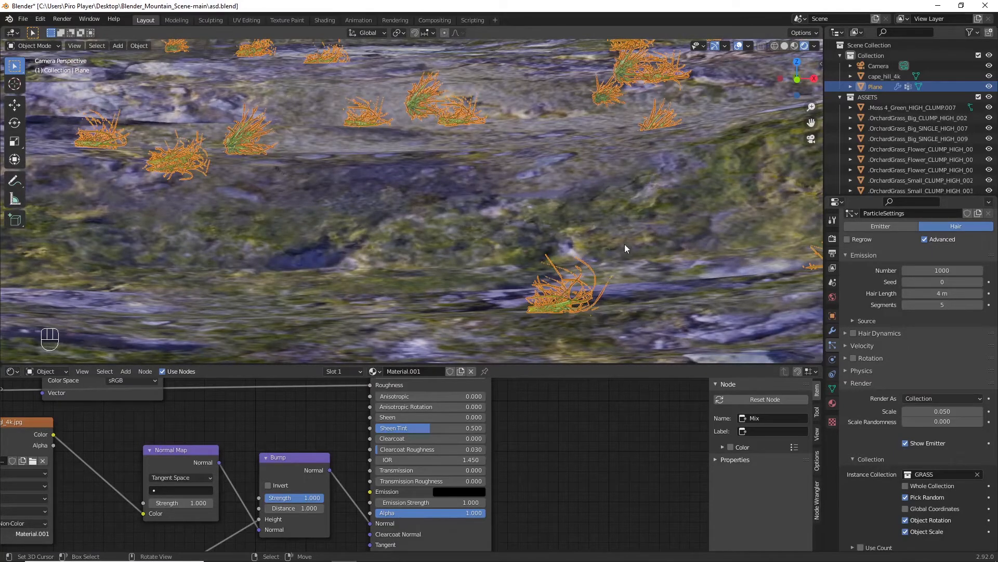
Step: Rotate the five source grass clumps, three in front of the rocks and two at the back, 90° about the Y axis
key(KP_0)
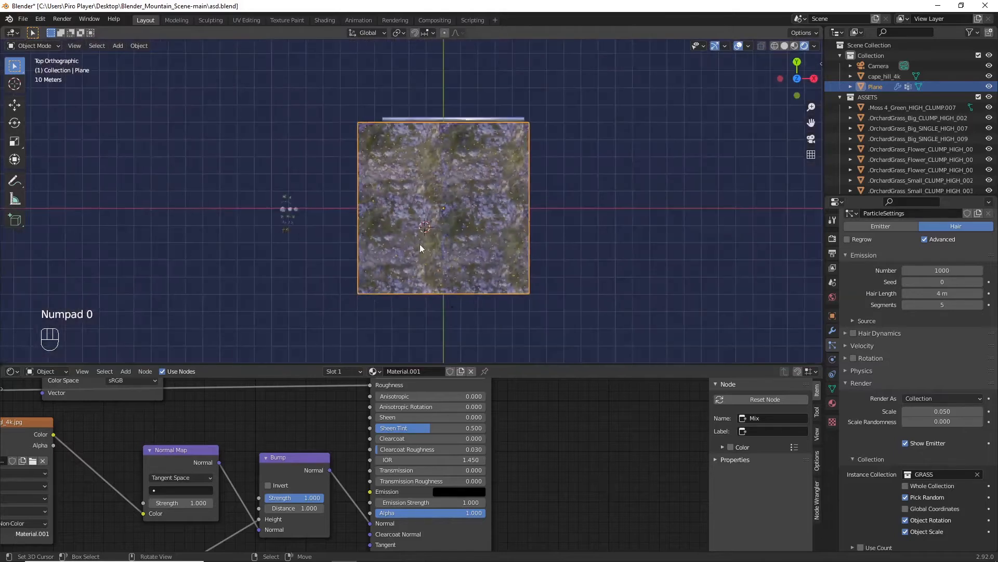
scroll(393, 233, up, 3)
ctrl+scroll(393, 233, down, 4)
scroll(394, 233, up, 5)
ctrl+scroll(393, 233, down, 6)
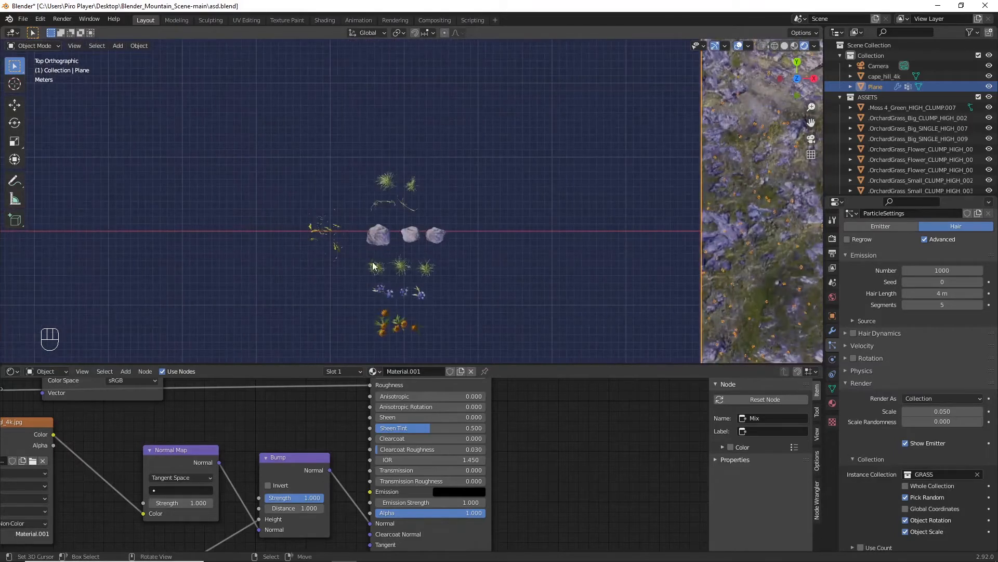
right_click(376, 264)
shift+right_click(393, 263)
shift+right_click(425, 268)
shift+right_click(412, 185)
shift+right_click(386, 181)
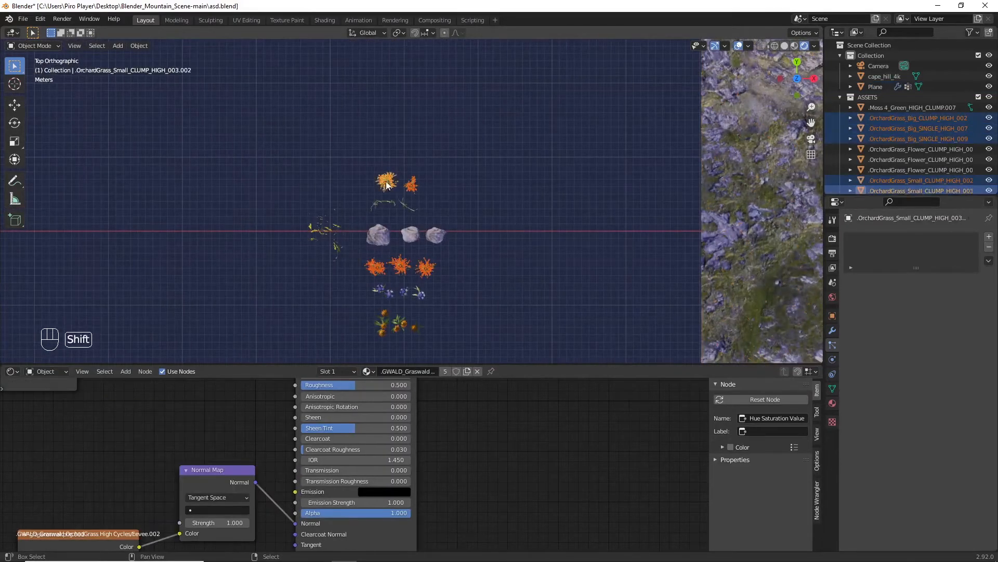
scroll(533, 220, down, 2)
key(KP_0)
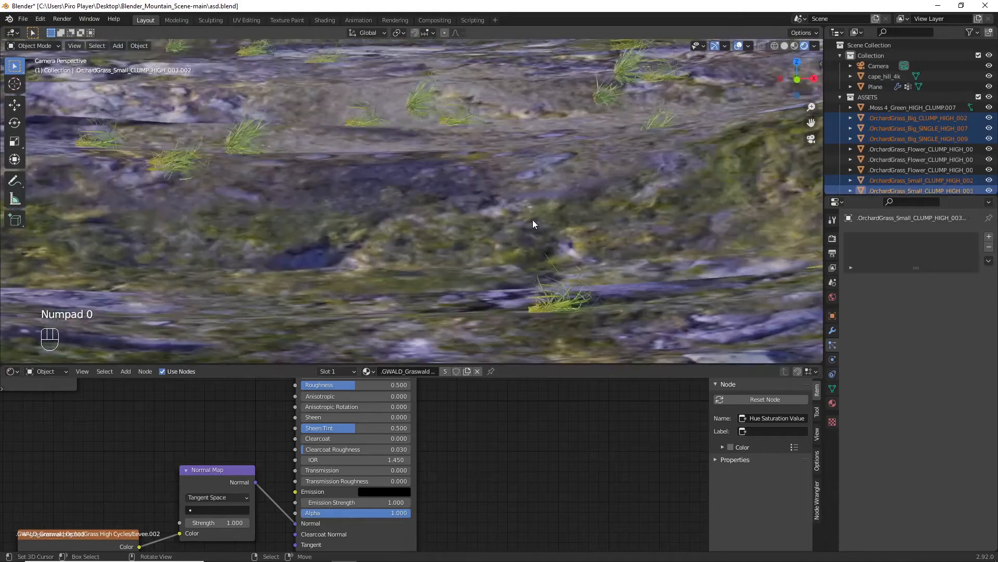
key(r)
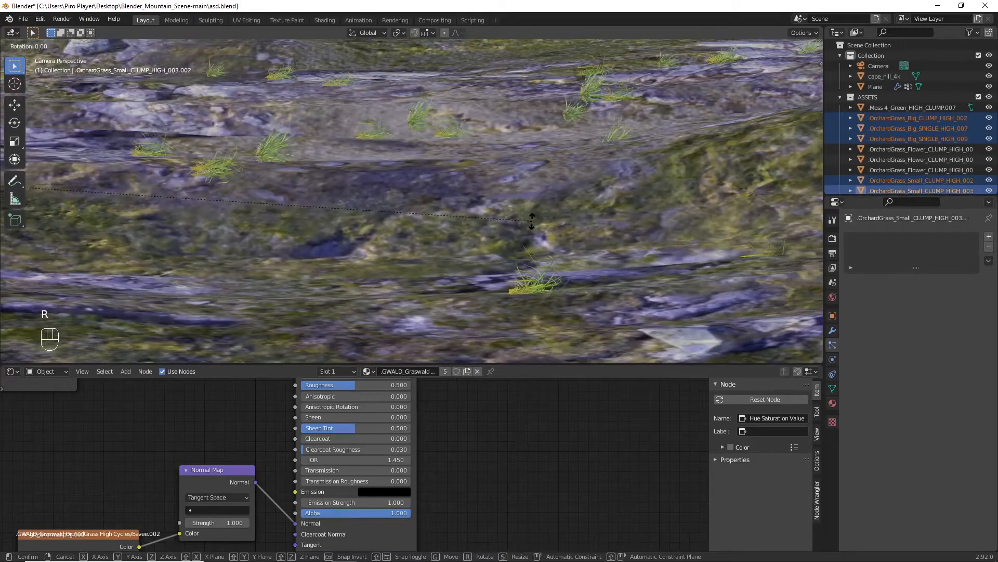
key(y)
key(KP_9)
key(KP_0)
key(KP_Enter)
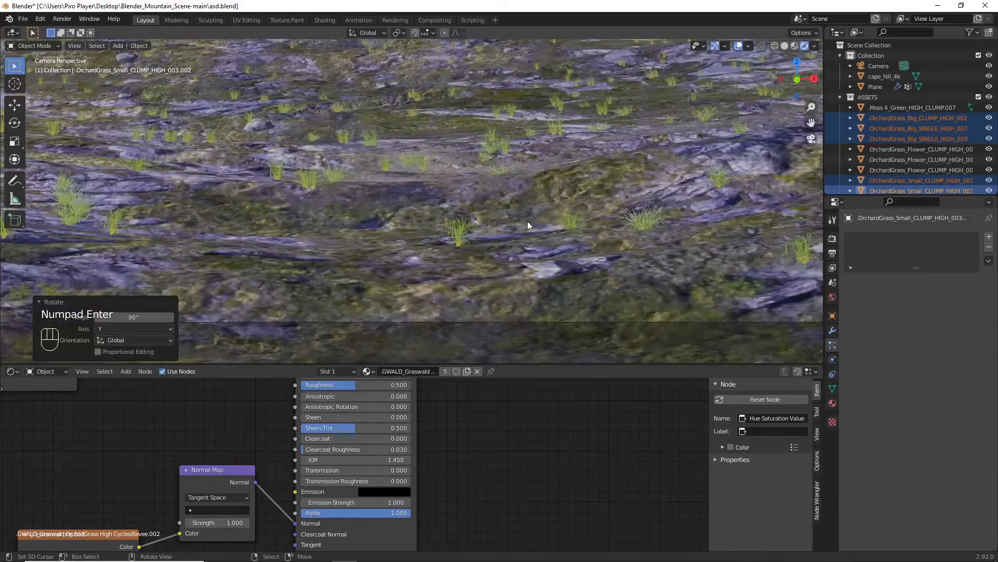
Step: Select the terrain plane and assign the grass vertex group to the GRASS particle system's density
click(573, 238)
scroll(890, 395, down, 10)
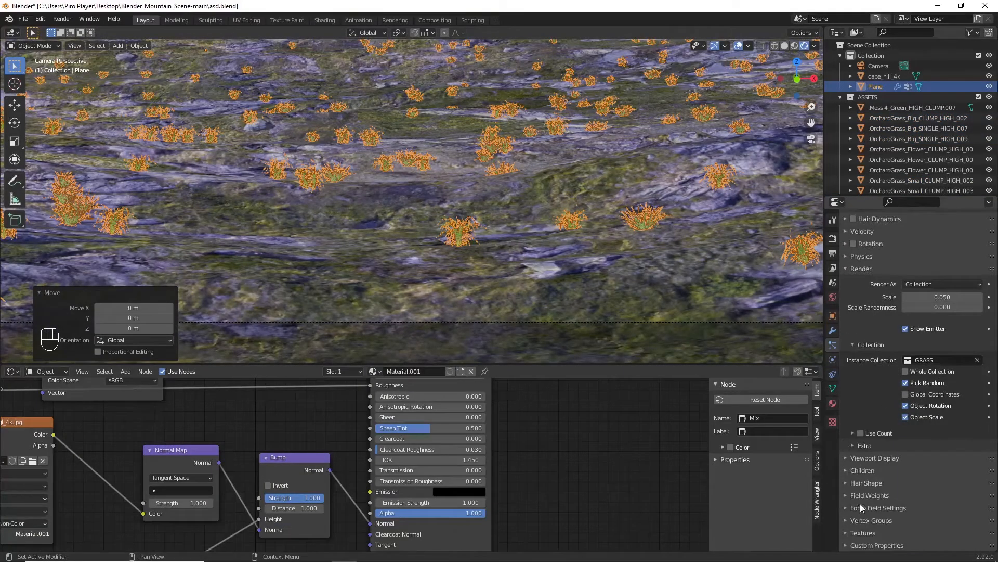
click(863, 520)
scroll(884, 494, down, 4)
click(936, 452)
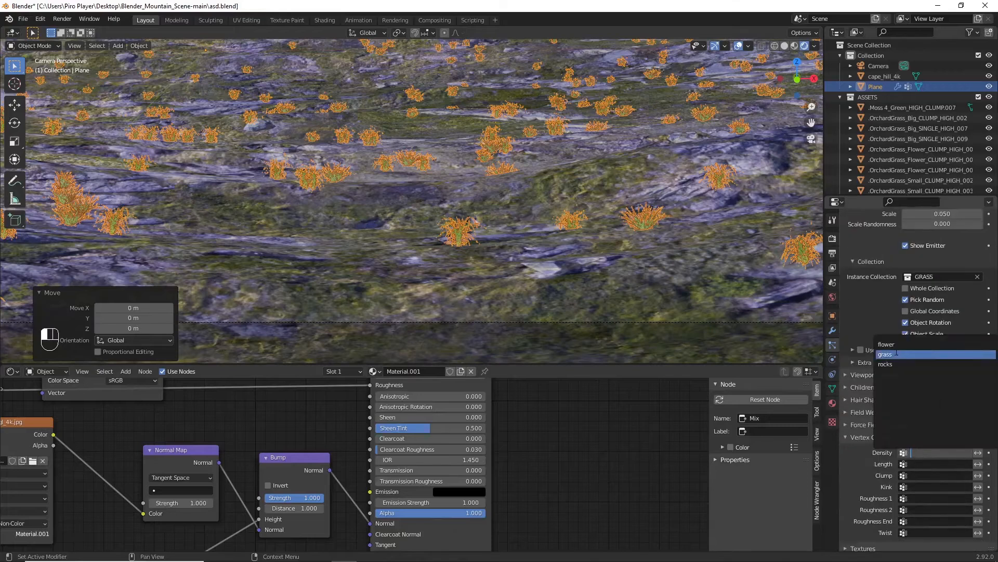
Step: Assign the grass vertex group to the density of the plane's GRASS particle system
click(896, 354)
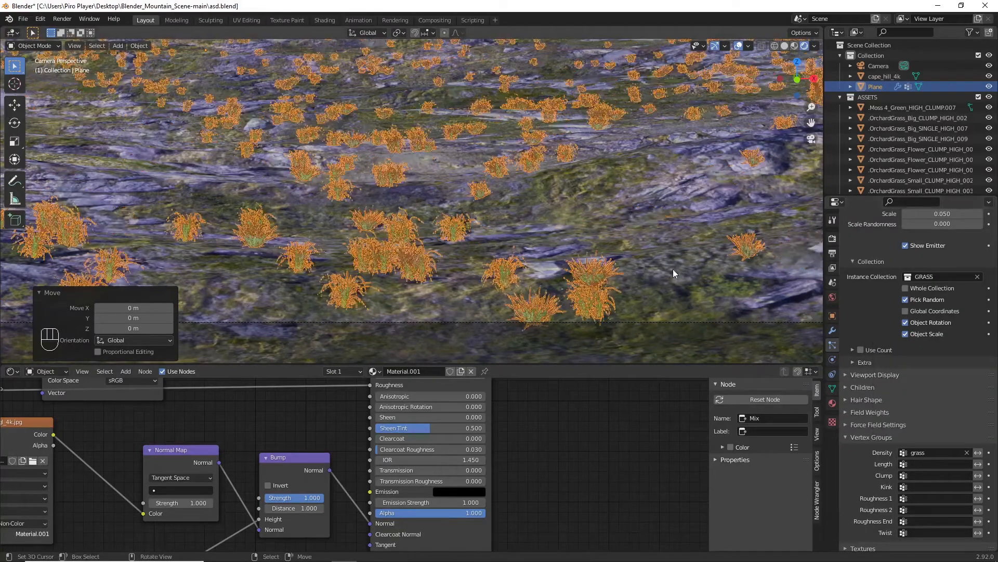
scroll(886, 357, up, 3)
click(854, 499)
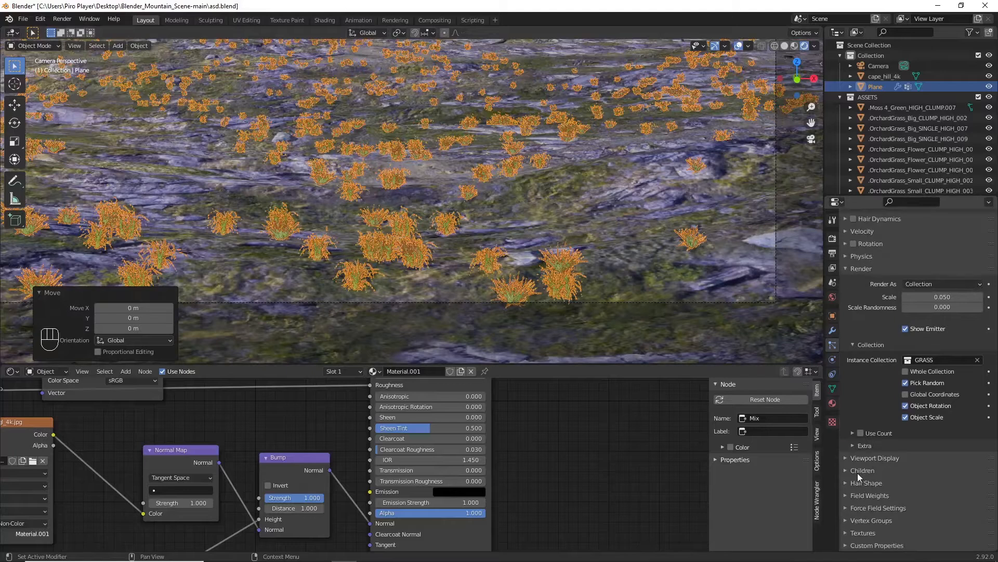
Step: Enable interpolated children for the grass particles, with display amount 5 and render amount 5
click(856, 471)
click(957, 485)
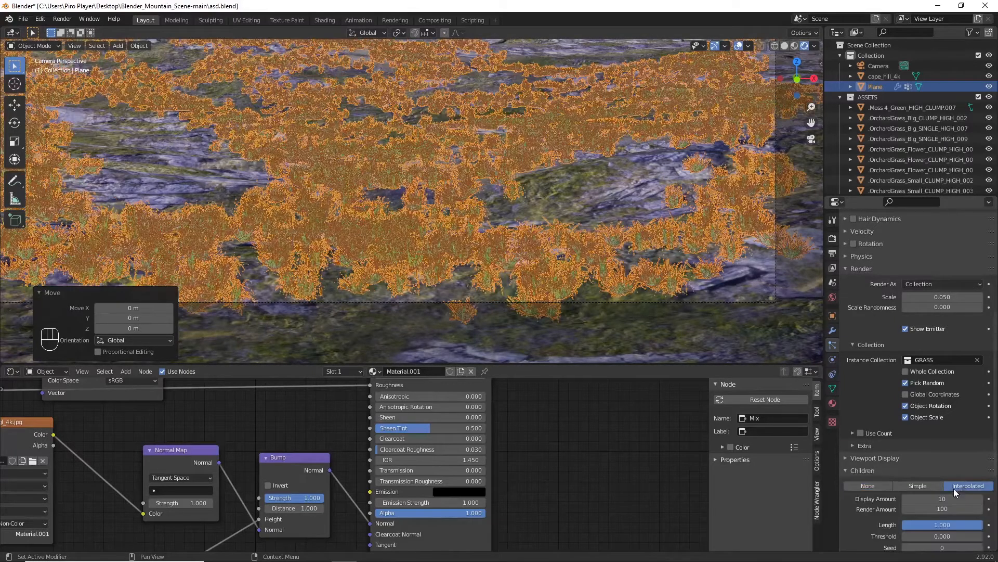
click(948, 498)
text(5)
key(Return)
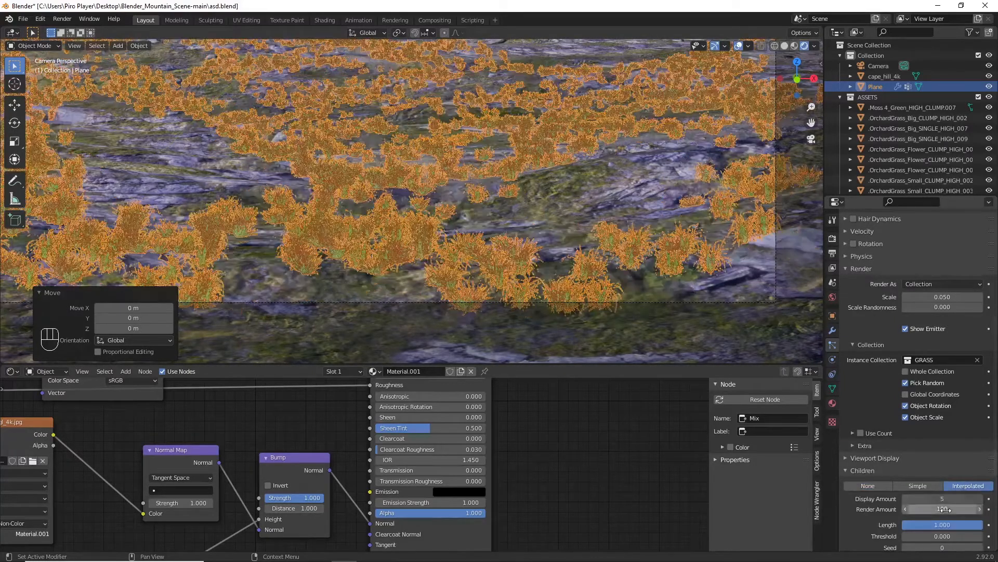
click(947, 509)
text(5)
key(Return)
Step: Set the grass particles' scale randomness to 0.2 and deselect all objects in the viewport
scroll(876, 432, up, 2)
click(946, 349)
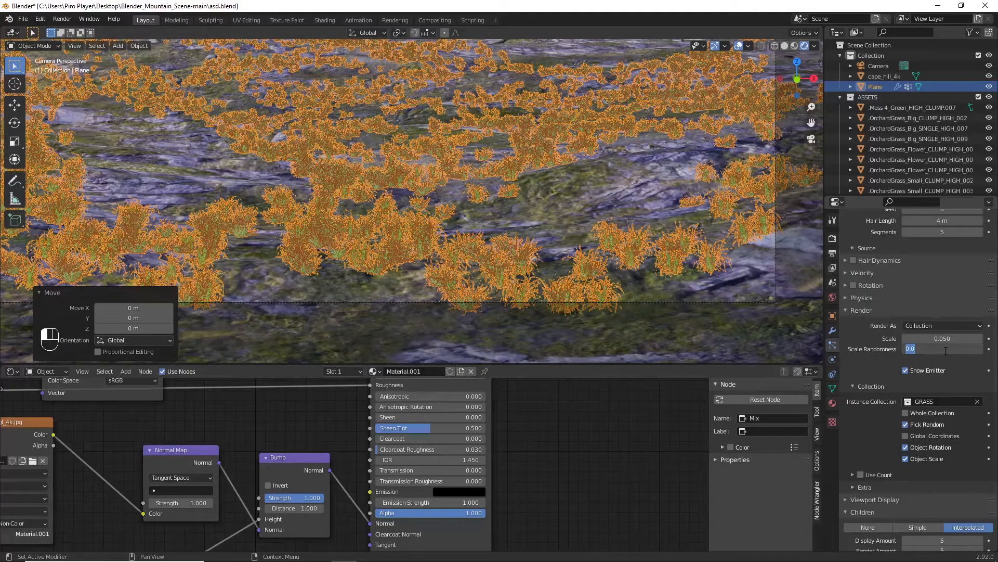
text(.2)
key(Return)
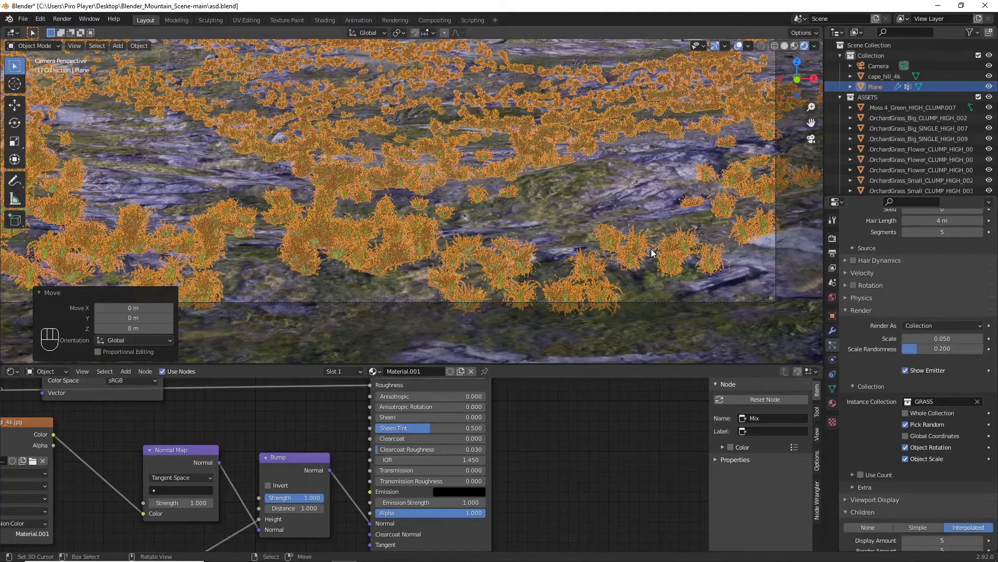
key(a)
scroll(651, 249, down, 2)
shift+scroll(651, 249, up, 1)
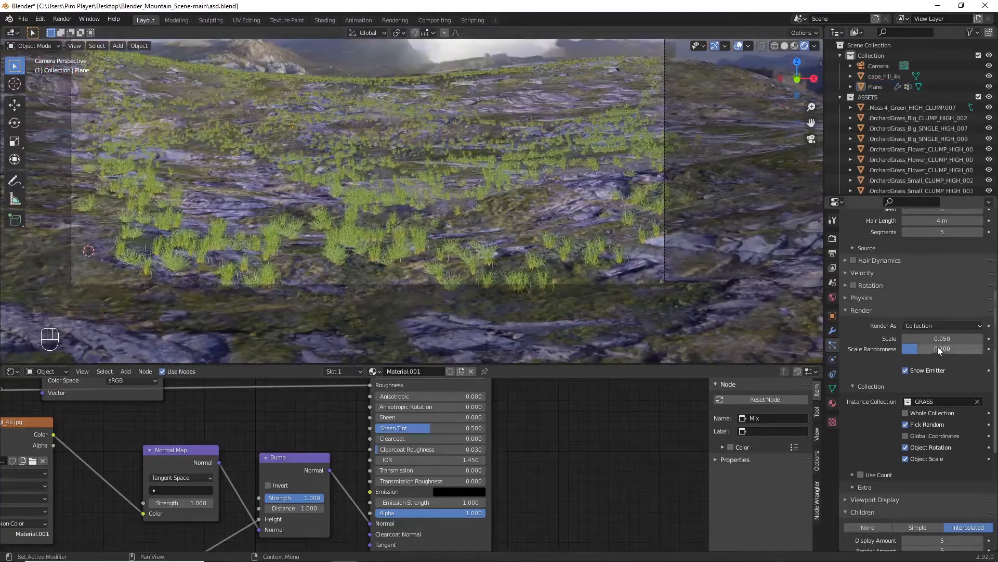
Step: Set the render scale of the grass particles to 0.06
click(941, 338)
key(BackSpace)
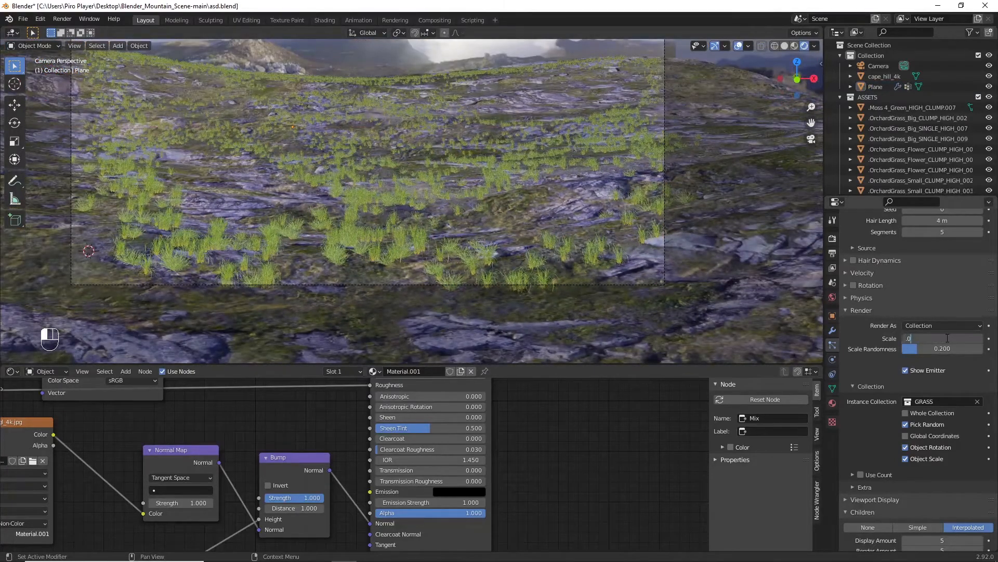
text(.06)
key(Return)
click(947, 338)
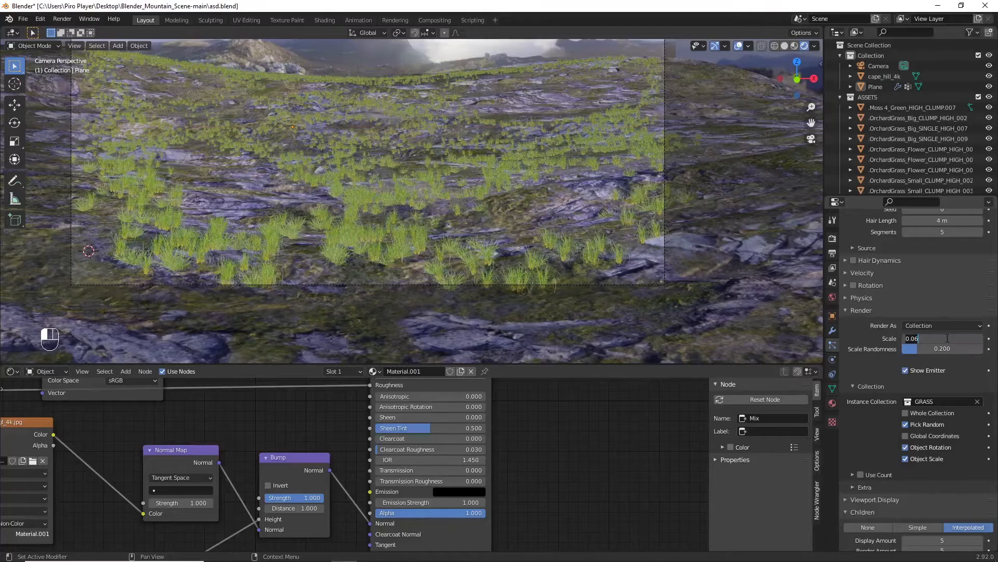
key(Return)
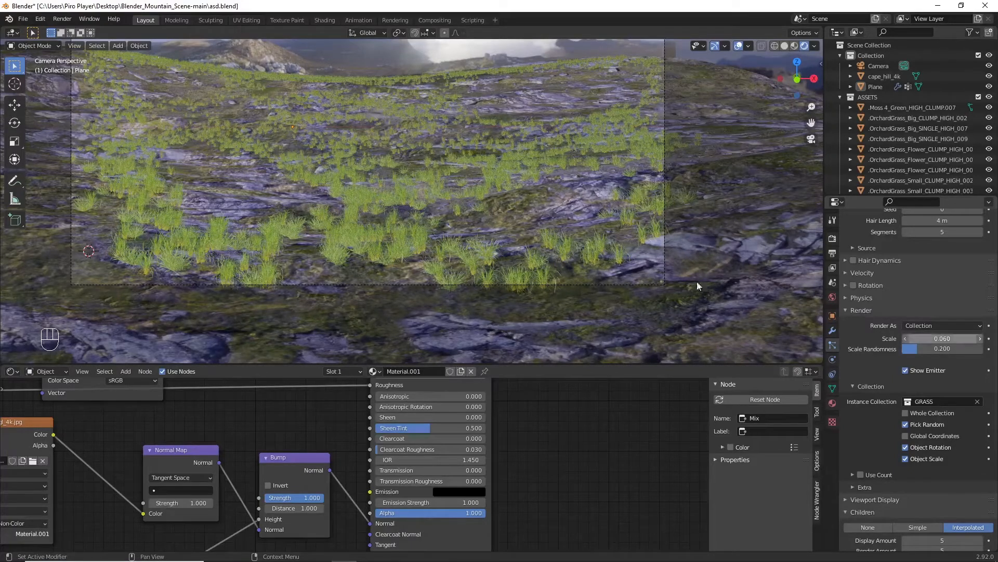
Step: Enable rotation for the grass particles with Randomize 1, Phase 1 and Randomize Phase 2
scroll(918, 364, up, 3)
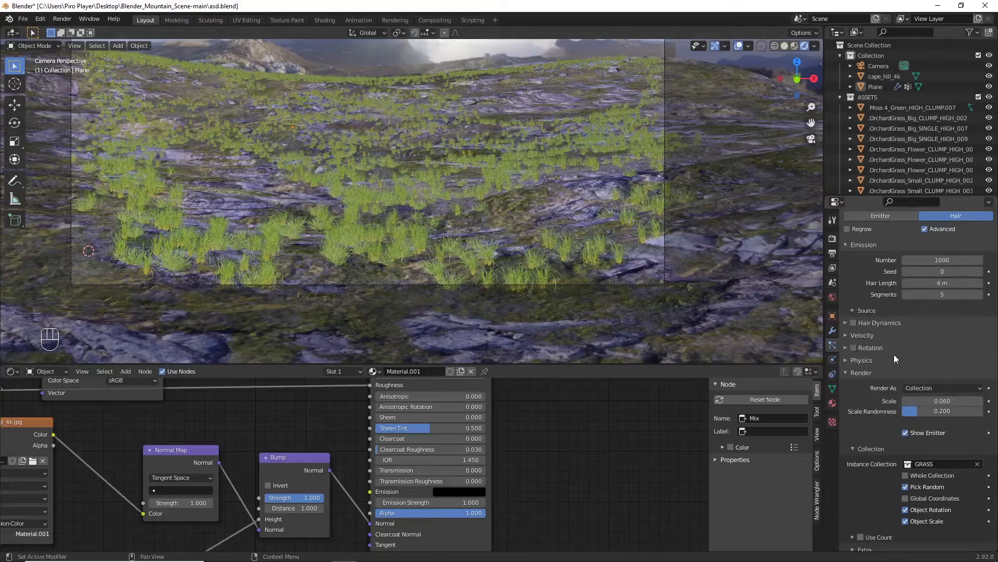
click(846, 347)
click(928, 375)
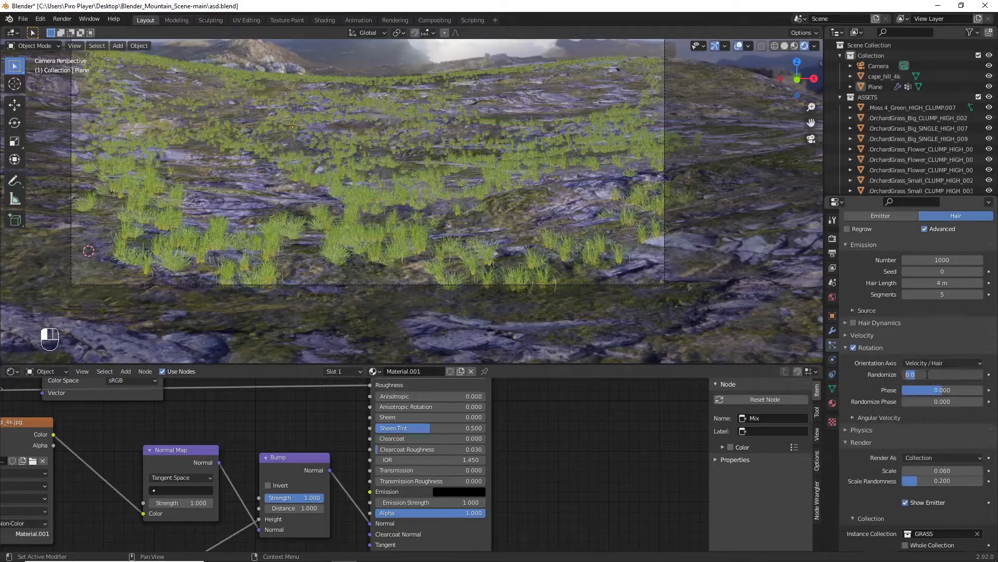
text(1)
key(Return)
click(939, 391)
text(1)
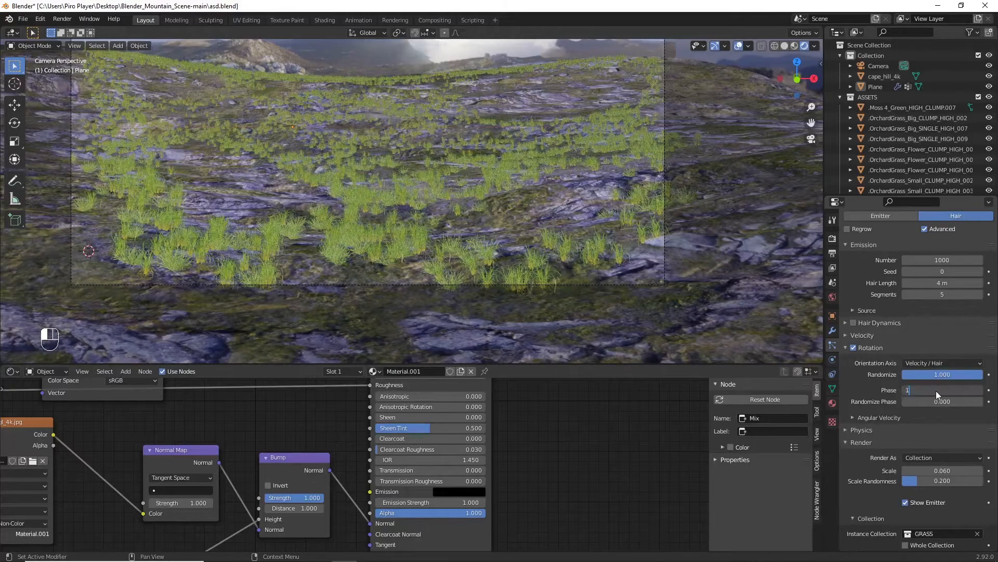
key(Return)
click(943, 397)
text(2)
key(Return)
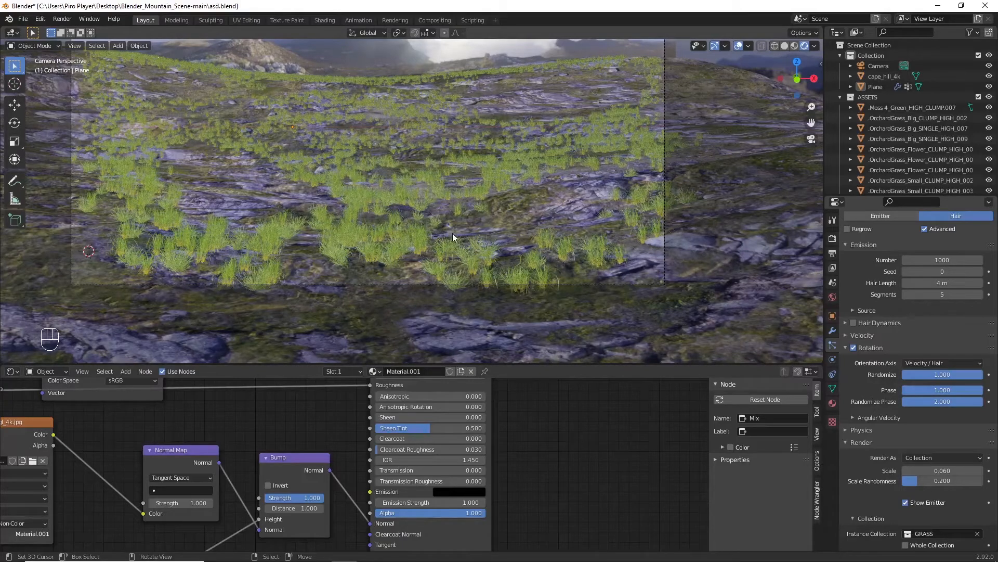
Step: Inspect the grass coverage up close and set the grass emission number to 2000
scroll(489, 257, up, 4)
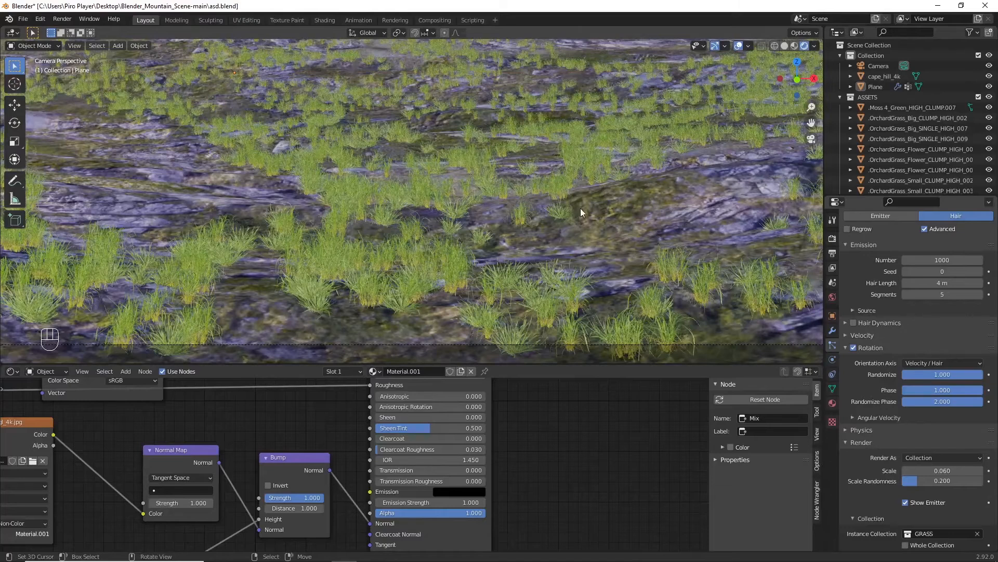
scroll(581, 208, down, 1)
scroll(580, 208, down, 3)
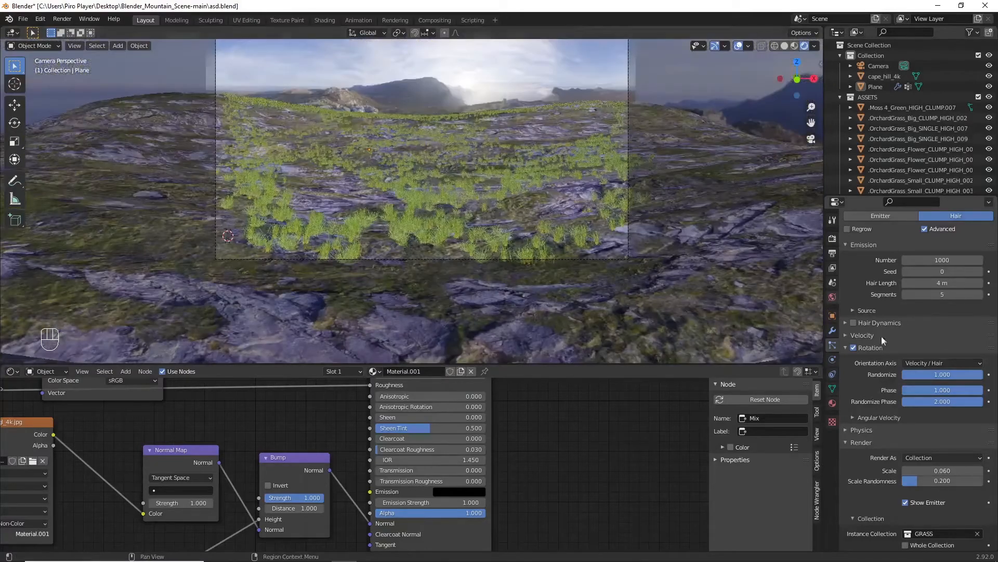
scroll(893, 339, up, 3)
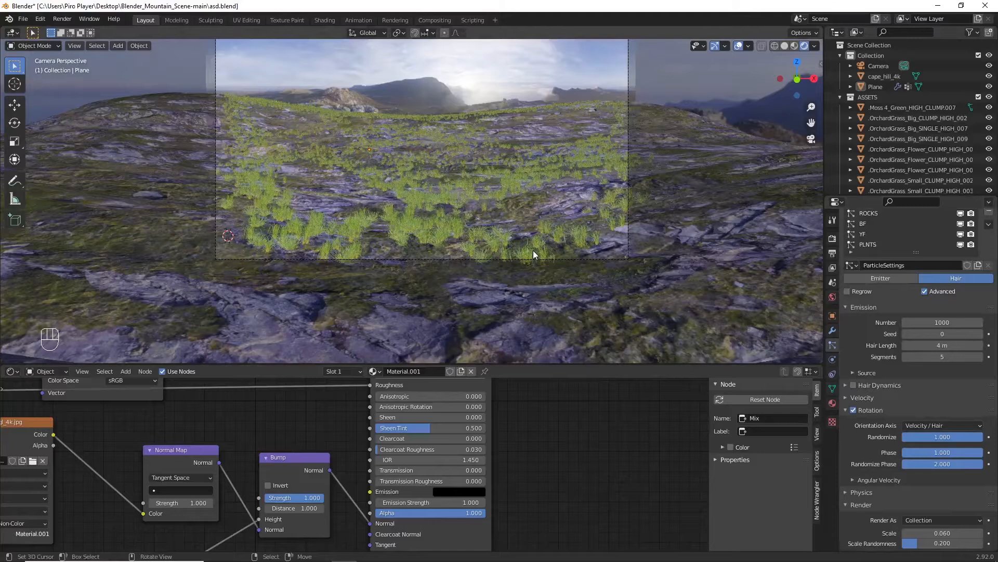
click(930, 323)
text(2000)
key(Return)
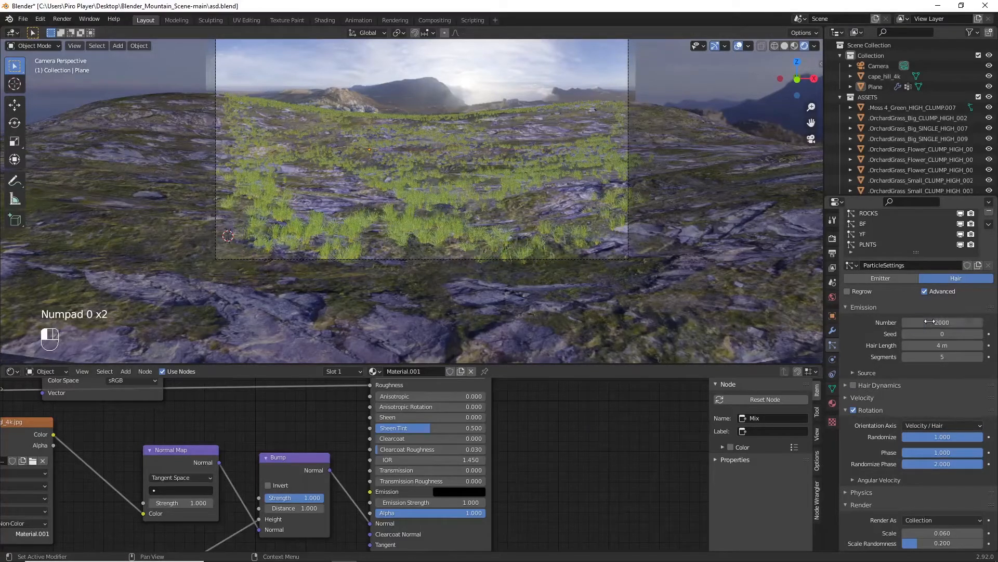
Step: Hide the GRASS particle system in the viewport and make the ROCKS system a Hair type with Advanced settings
scroll(931, 231, up, 3)
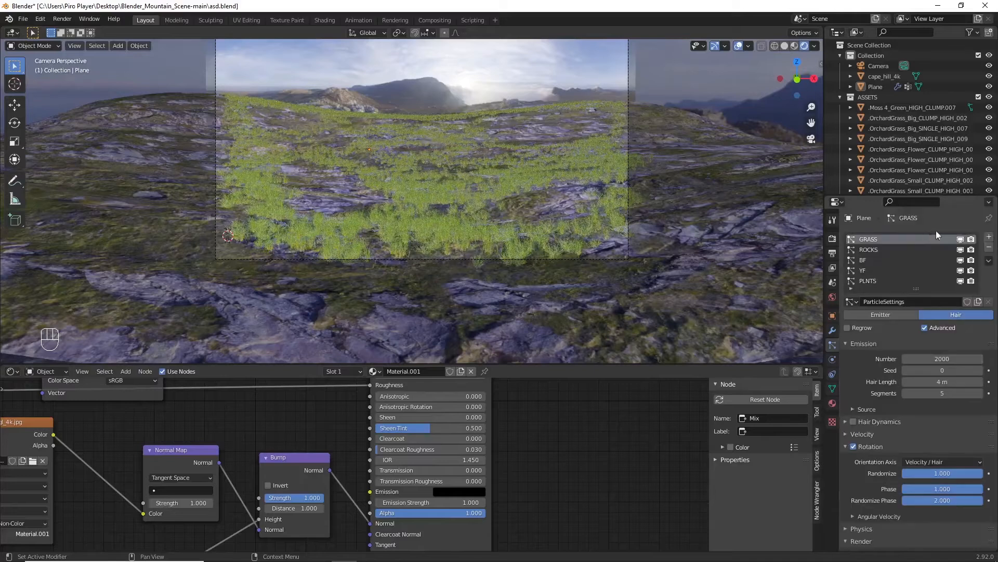
click(961, 239)
click(879, 249)
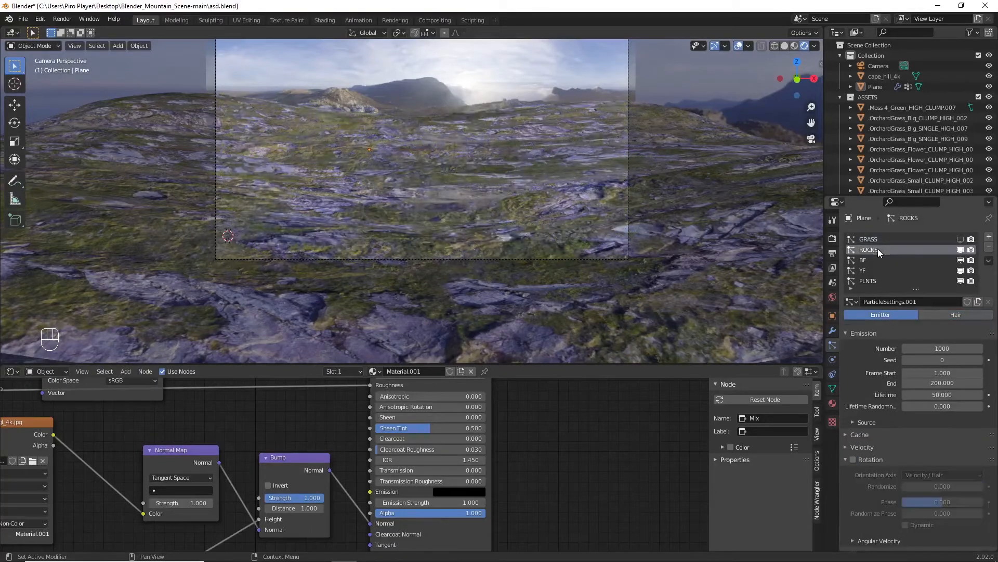
click(925, 328)
scroll(881, 368, down, 4)
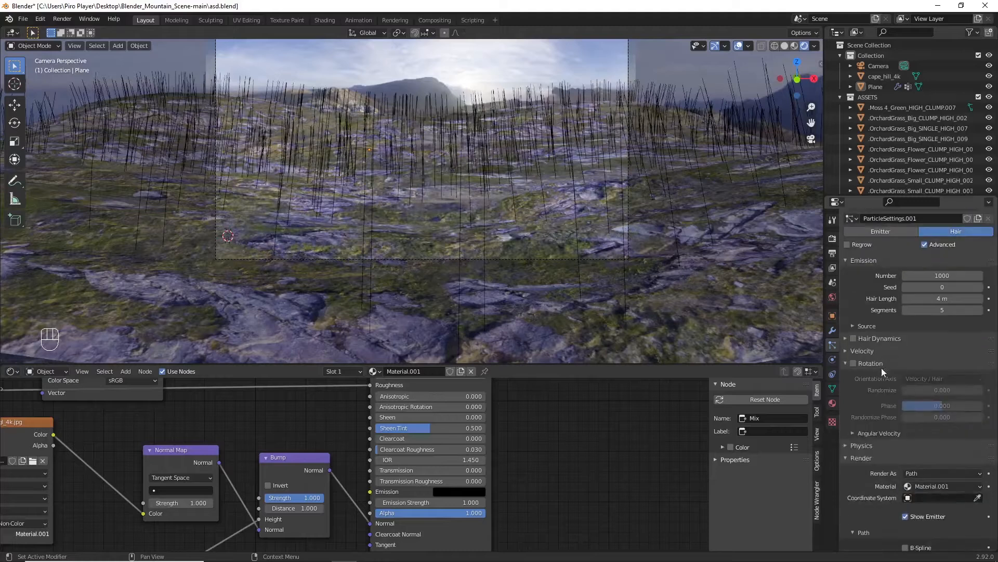
Step: Enable rotation for the ROCKS particles with Randomize 1, Phase 1 and Randomize Phase 2
click(854, 363)
double_click(939, 390)
text(1)
click(939, 398)
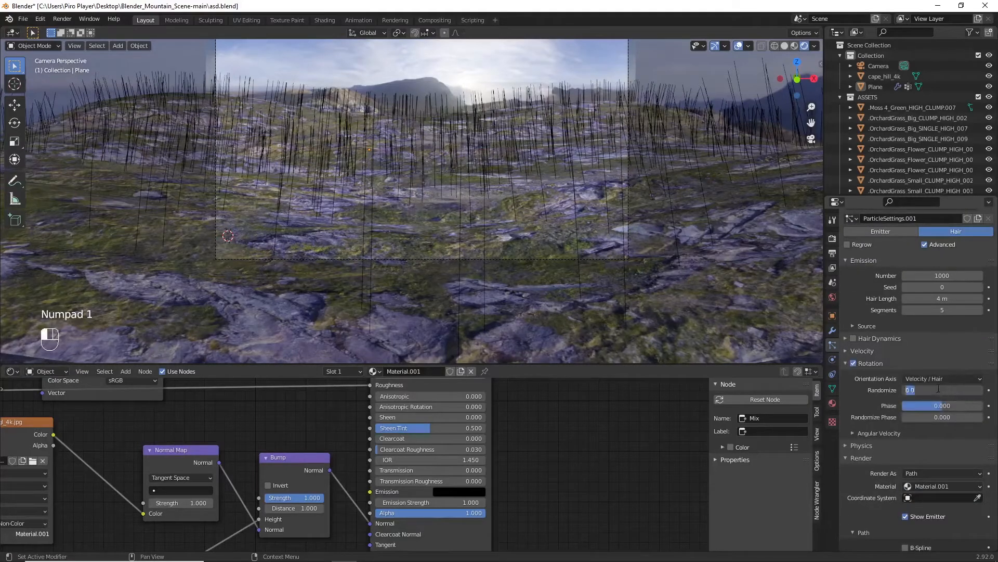
text(1)
key(Return)
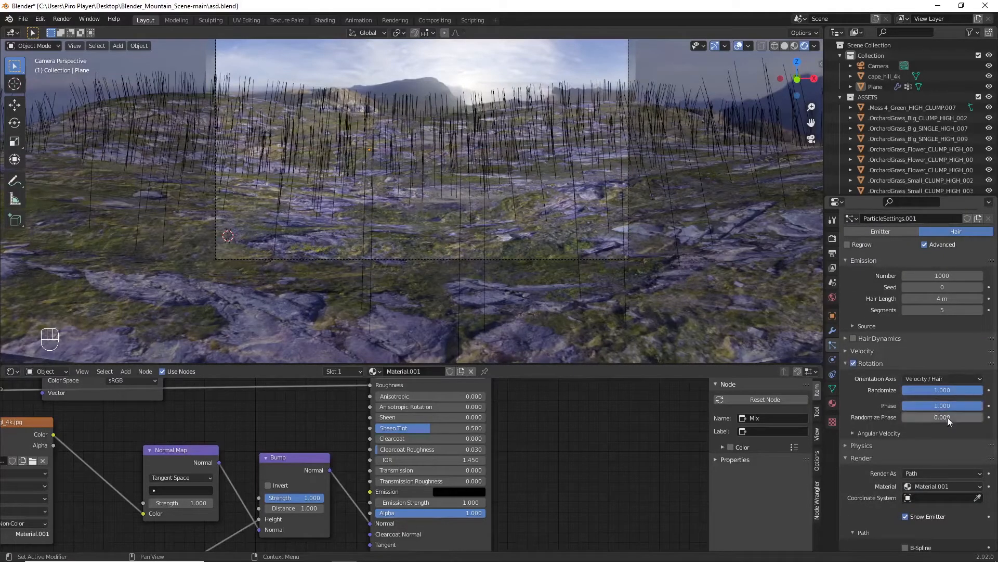
double_click(940, 417)
text(2)
key(Return)
Step: Render the rock particles as a collection, using ROCKS as the instance collection
scroll(884, 424, down, 3)
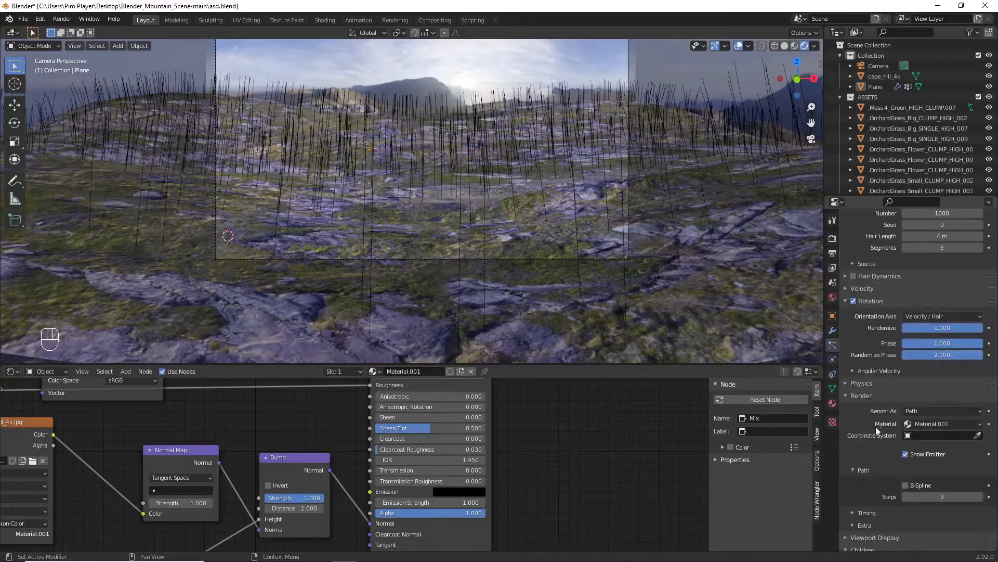
click(925, 410)
click(916, 454)
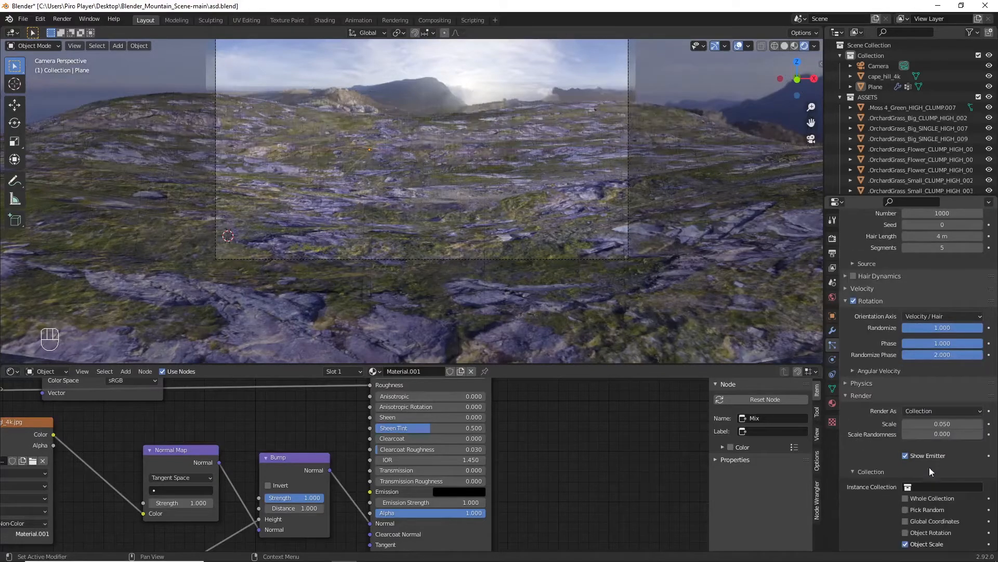
click(930, 487)
click(934, 491)
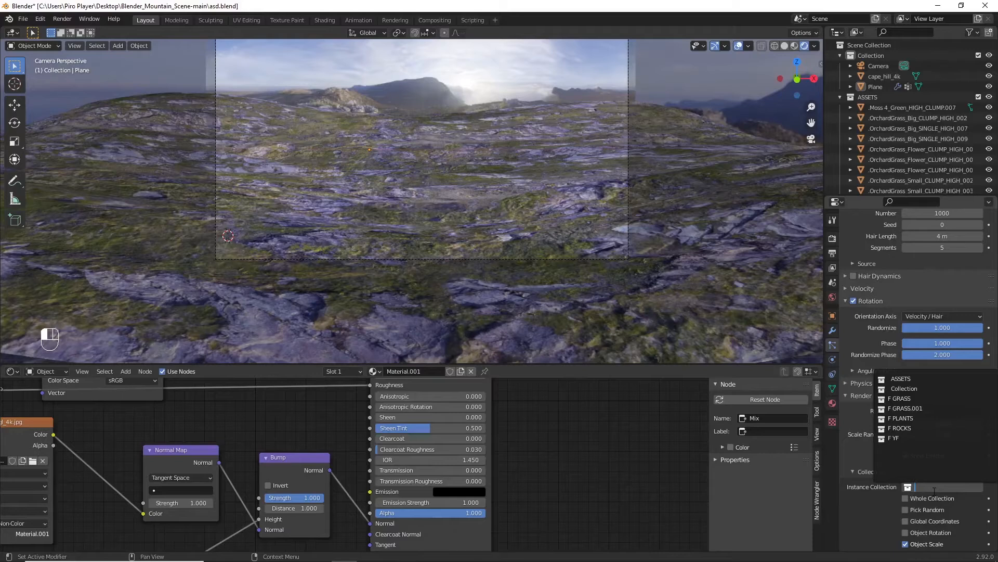
text(RO)
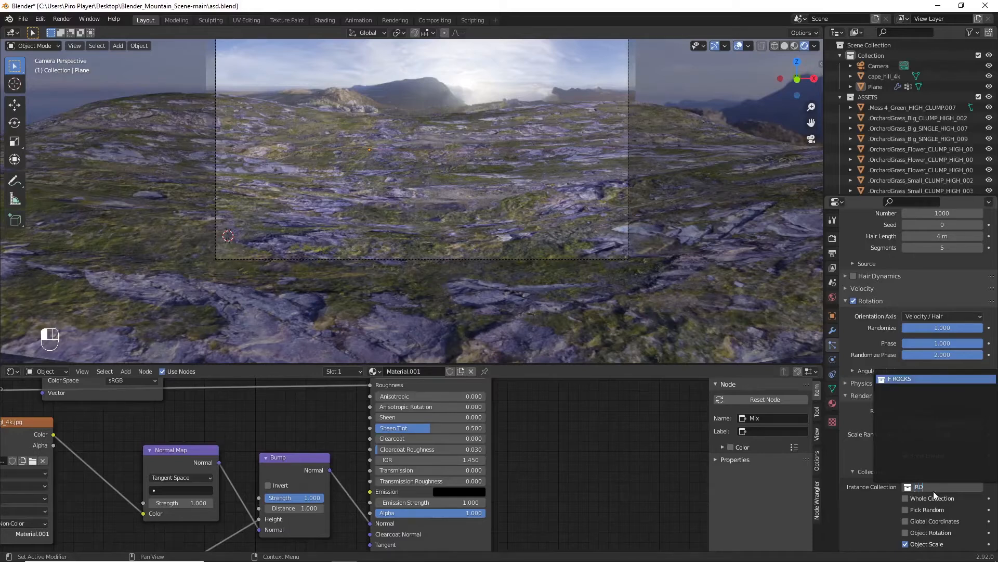
key(Return)
Step: Assign the rocks vertex group to the density of the ROCKS particle system
scroll(897, 478, up, 6)
scroll(923, 409, down, 10)
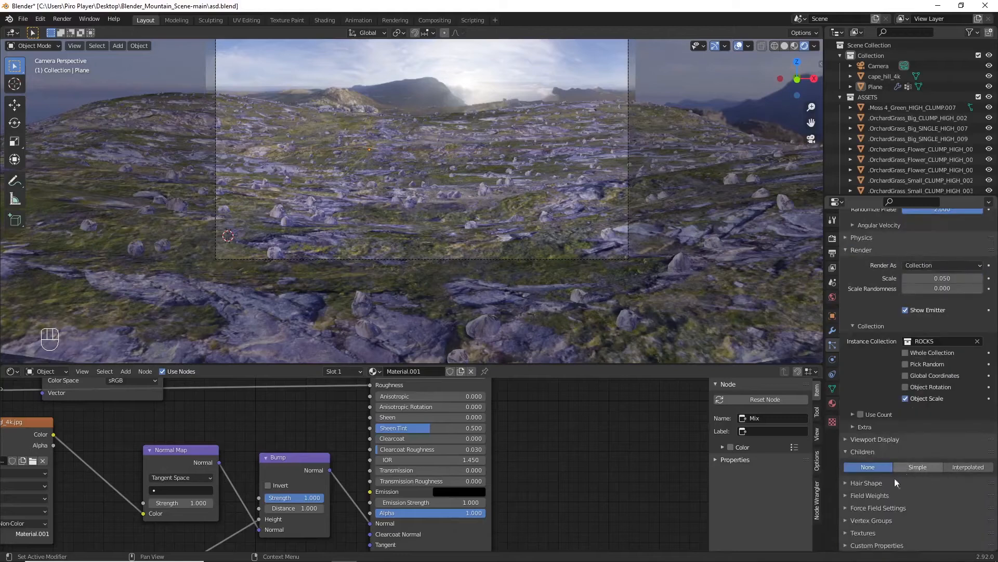
click(883, 451)
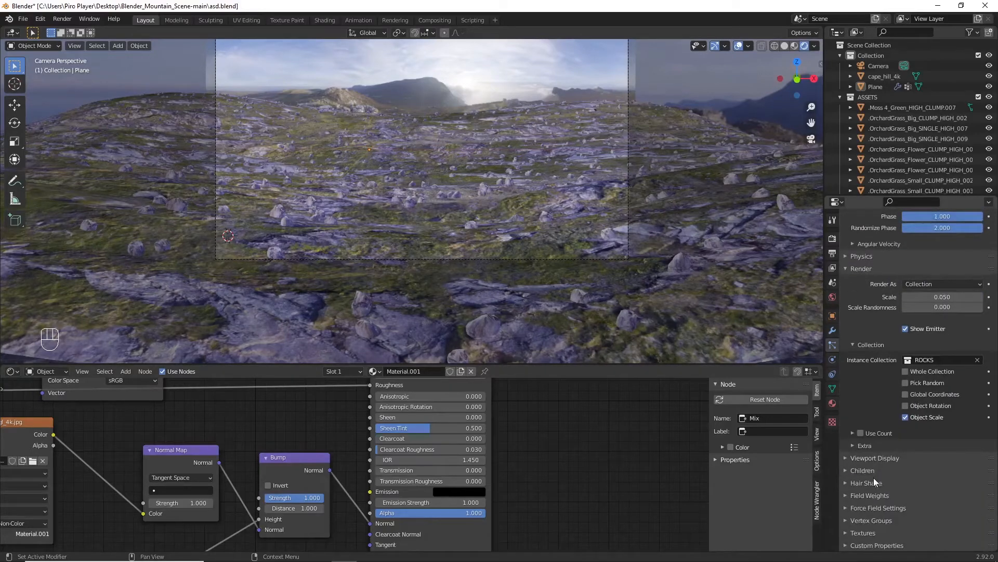
click(863, 520)
scroll(863, 520, down, 3)
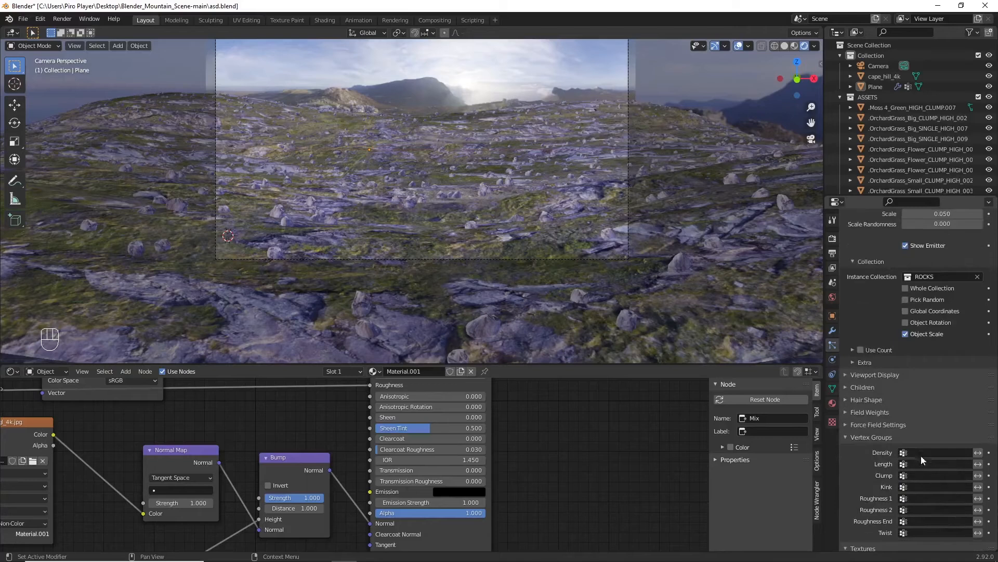
click(926, 473)
click(914, 363)
Step: Set the ROCKS emission number to 30 and enable Pick Random and Object Rotation for its collection
scroll(910, 397, up, 2)
scroll(912, 401, up, 5)
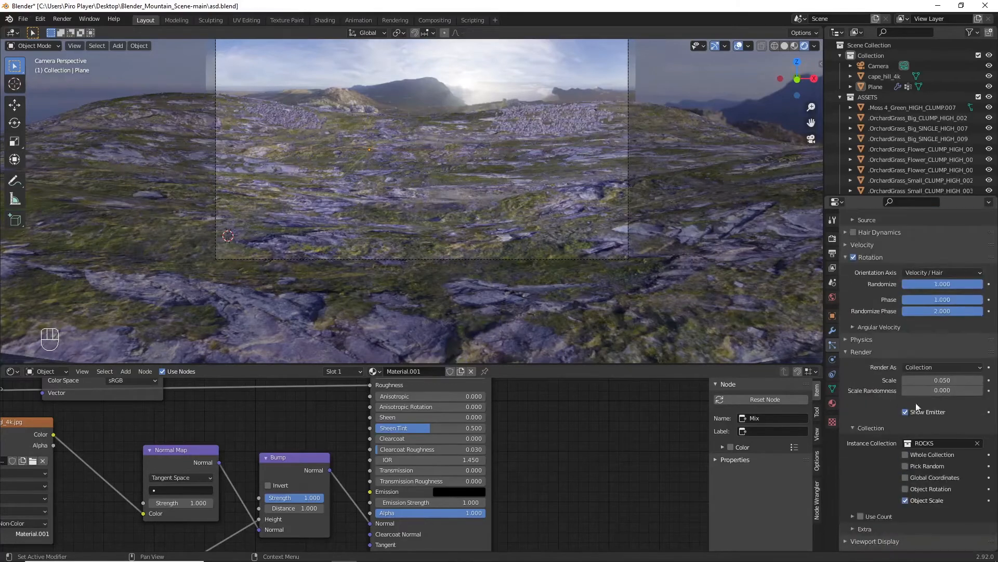
scroll(905, 470, up, 9)
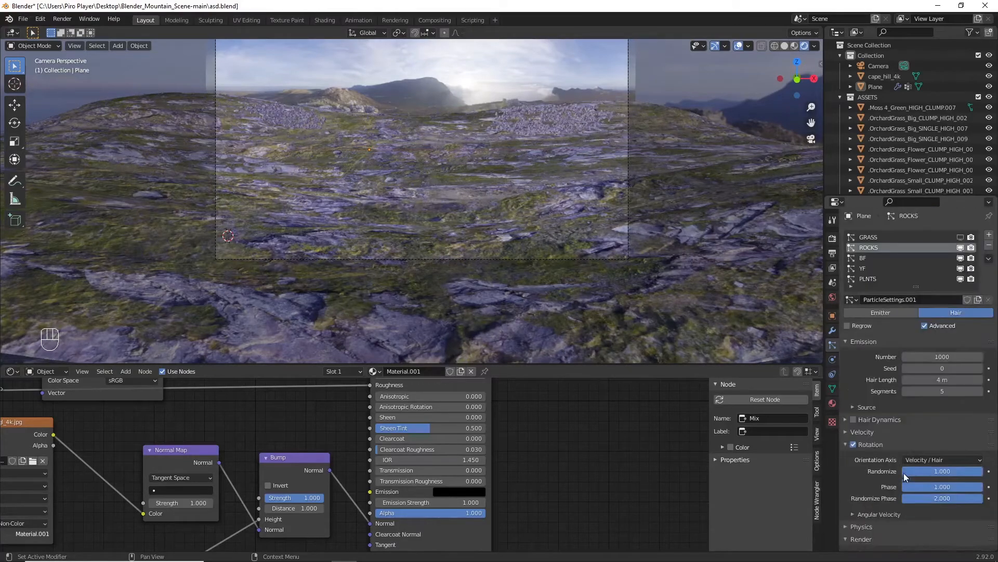
scroll(937, 401, down, 8)
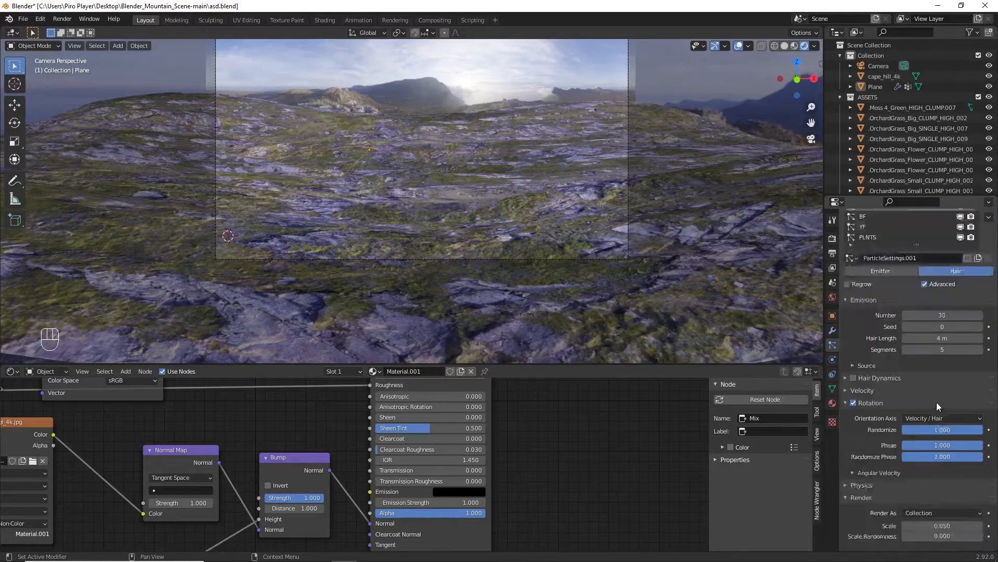
Step: Set the rock particles' scale randomness to 1 and their render scale to about 0.79
click(944, 414)
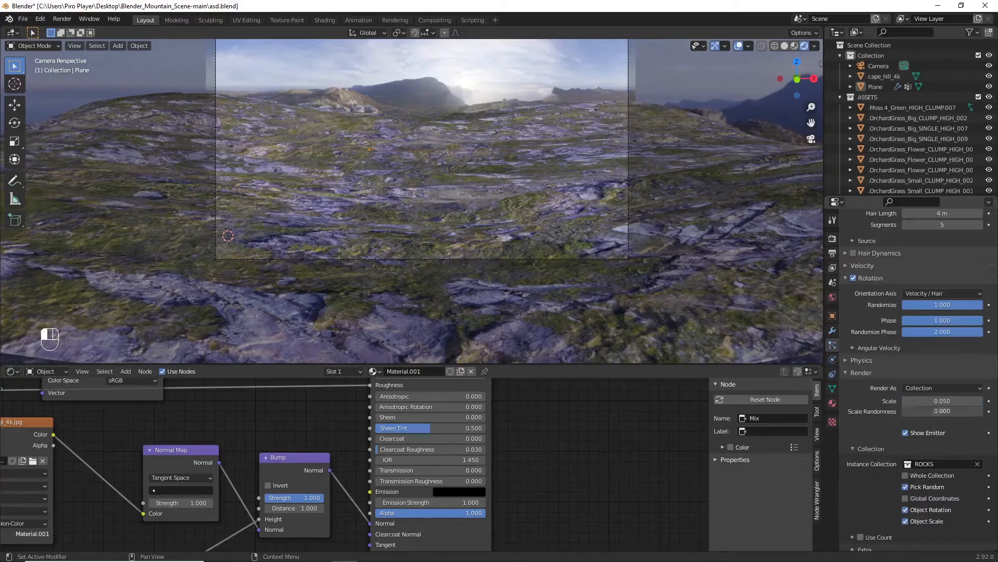
text(1)
key(Return)
drag(942, 401, 997, 400)
key(KP_7)
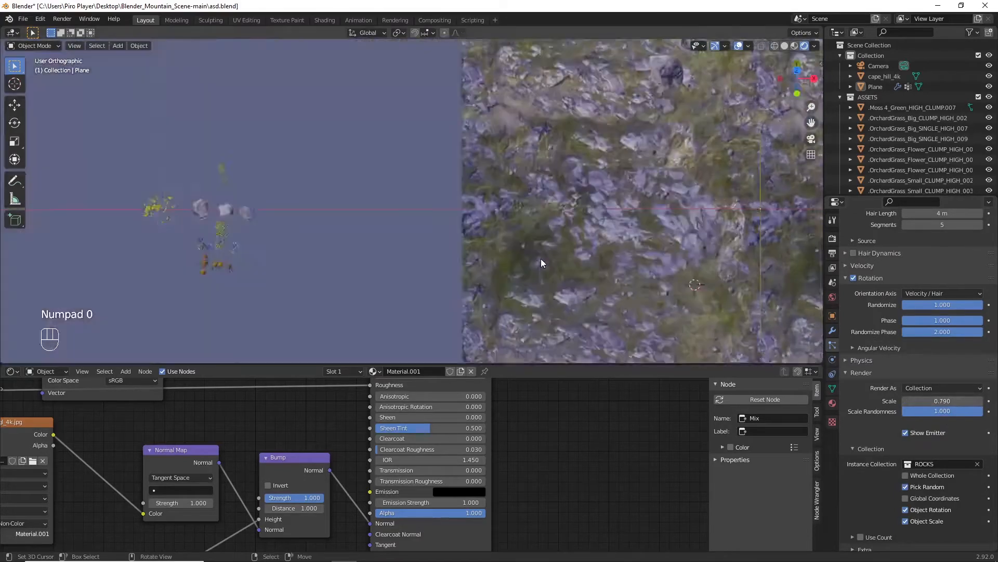
Step: Rotate the three rock assets beside the terrain 90° about the global Y axis
key(KP_0)
scroll(538, 258, up, 3)
shift+click(414, 232)
shift+click(442, 232)
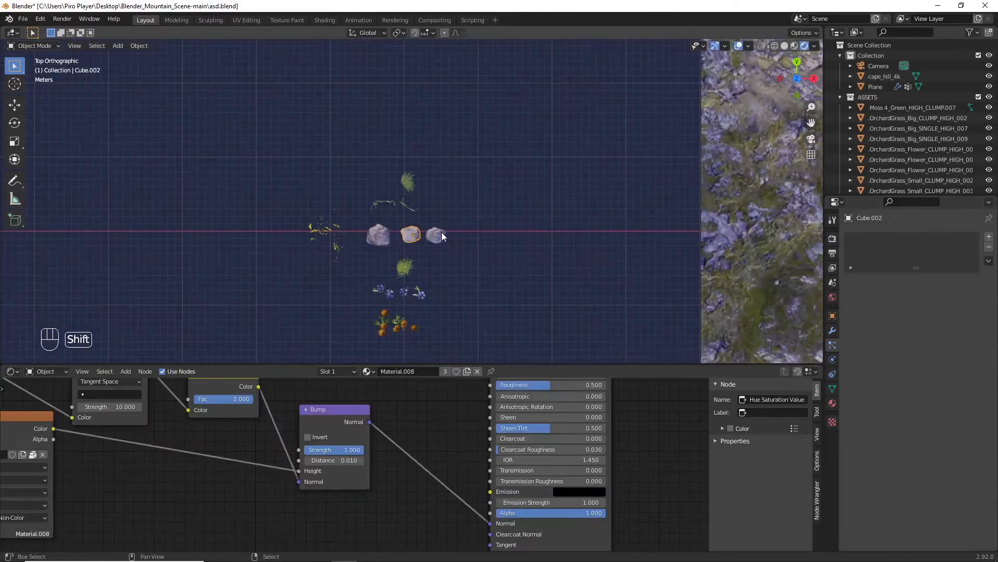
shift+click(385, 235)
key(r)
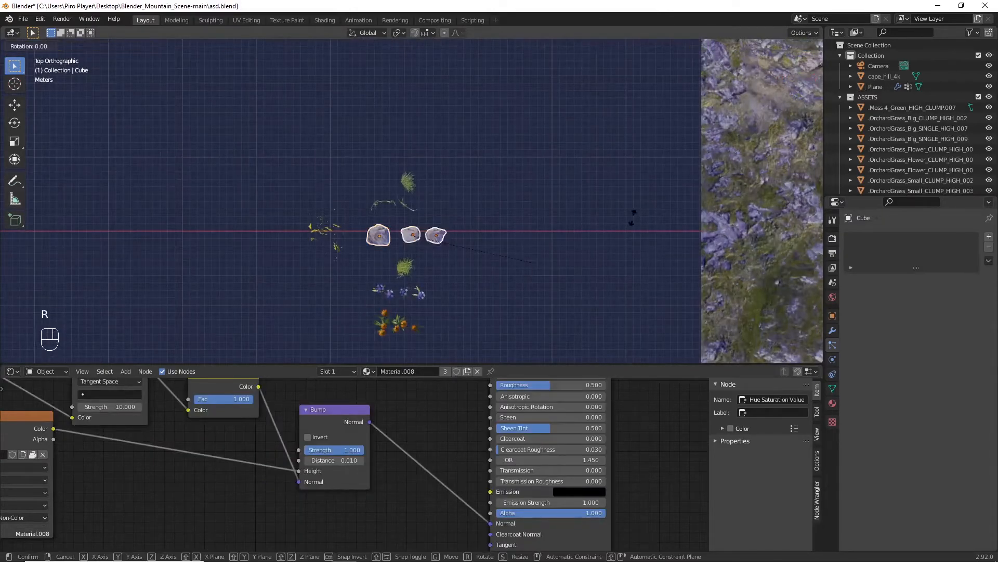
key(y)
key(KP_9)
key(KP_0)
key(KP_Enter)
key(KP_0)
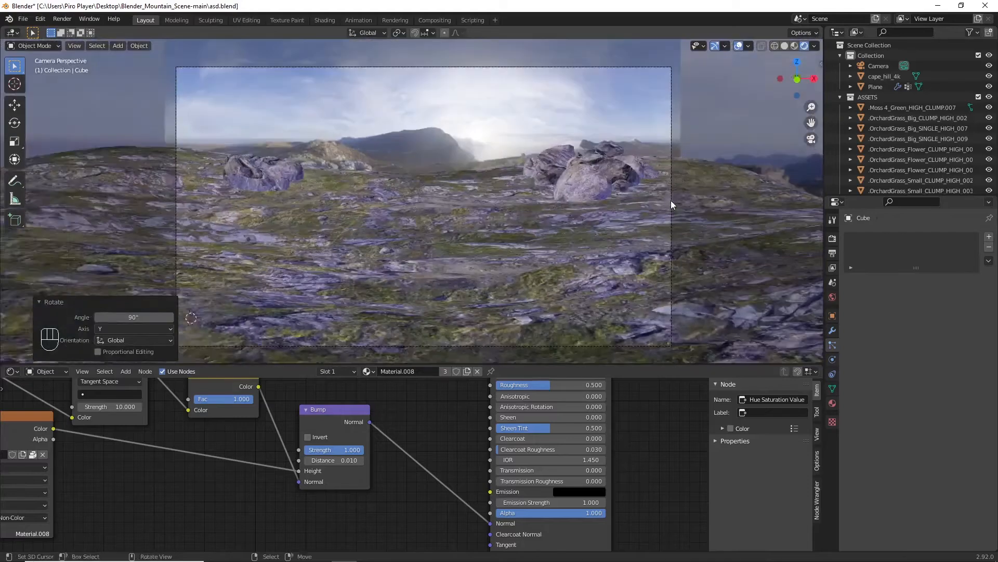
Step: Select the terrain plane and set the ROCKS particle system's hair length to 3 m
scroll(671, 201, up, 4)
right_click(28, 236)
scroll(211, 380, down, 2)
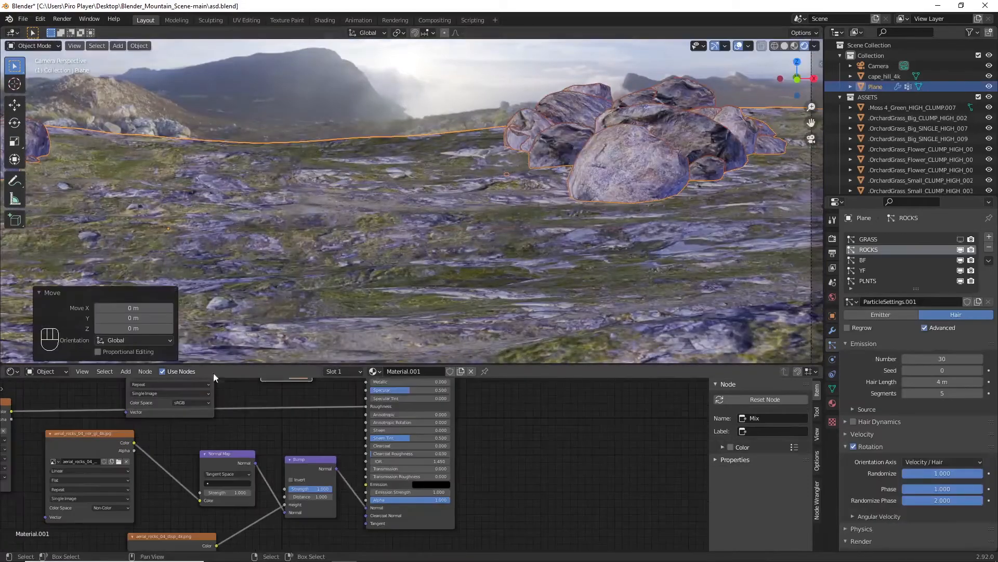
scroll(925, 439, down, 4)
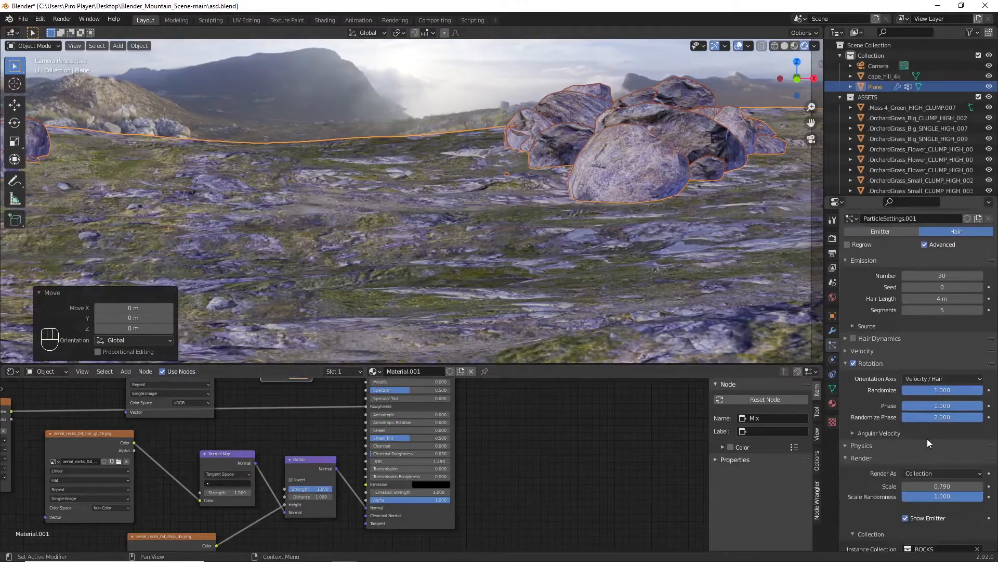
click(912, 298)
key(BackSpace)
key(BackSpace)
key(BackSpace)
text(3)
key(Return)
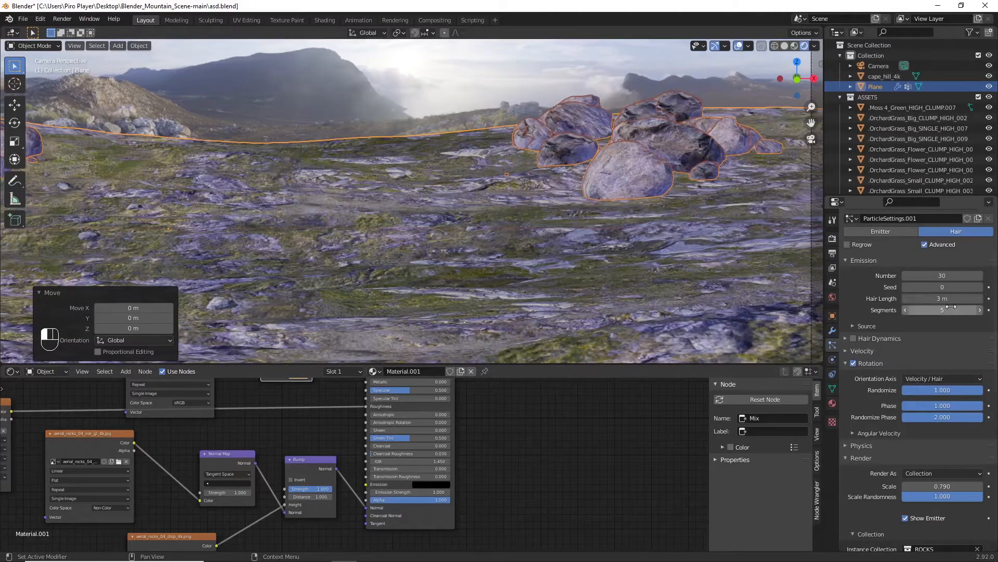
Step: Deselect everything, try a 2 m hair length for the ROCKS particles, and set it to 2.5 m
scroll(633, 217, down, 3)
key(alt+a)
click(950, 300)
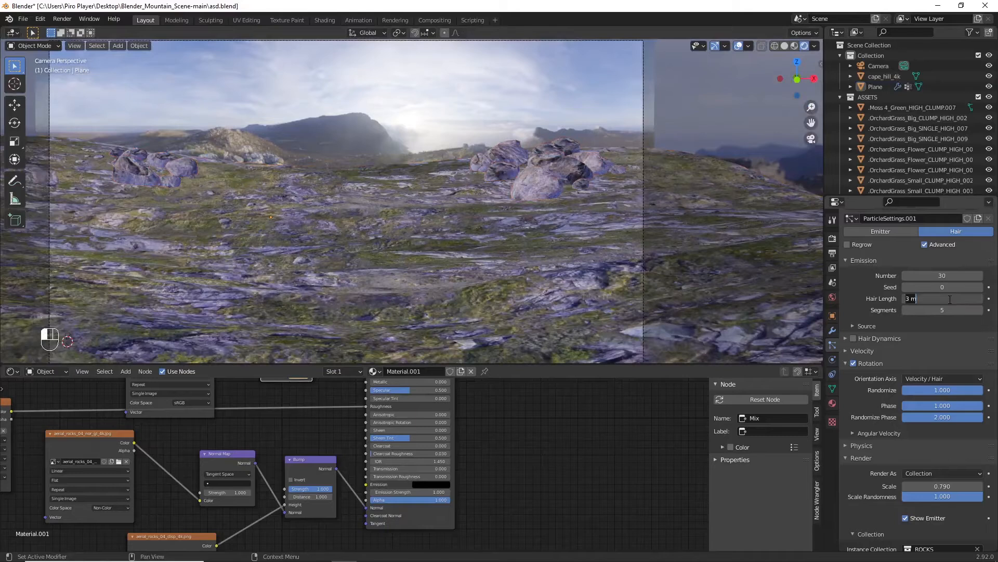
text(2)
key(Return)
click(950, 300)
text(2.5)
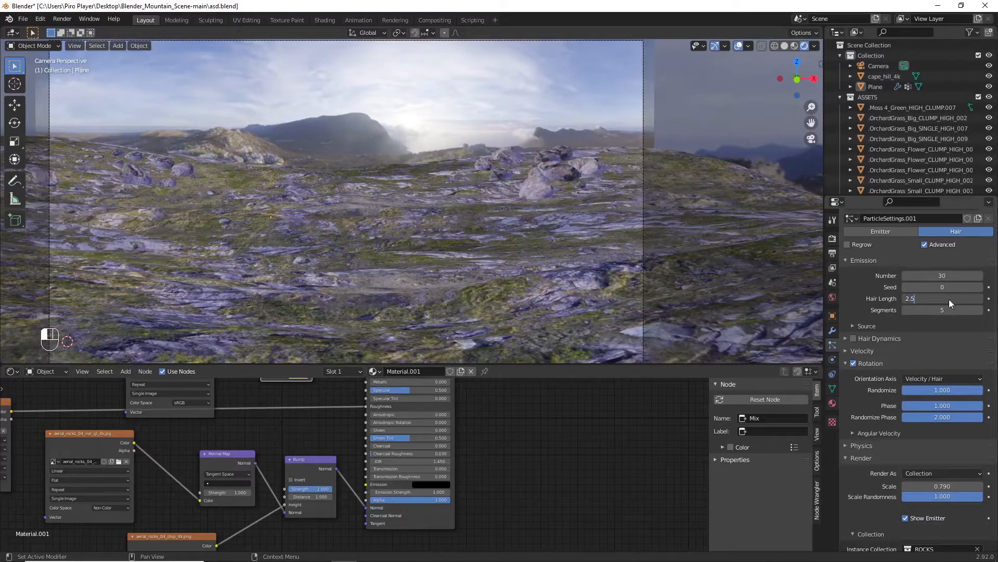
key(Return)
scroll(544, 227, up, 3)
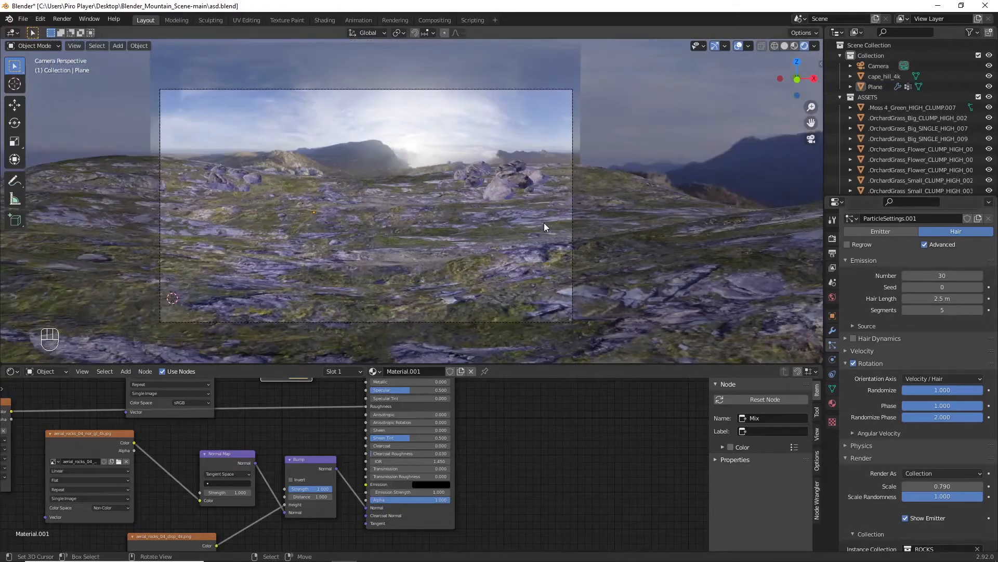
Step: Raise the ROCKS emission seed to 7 and reduce the number of particles to 20
shift+middle_drag(544, 227, 553, 239)
click(981, 287)
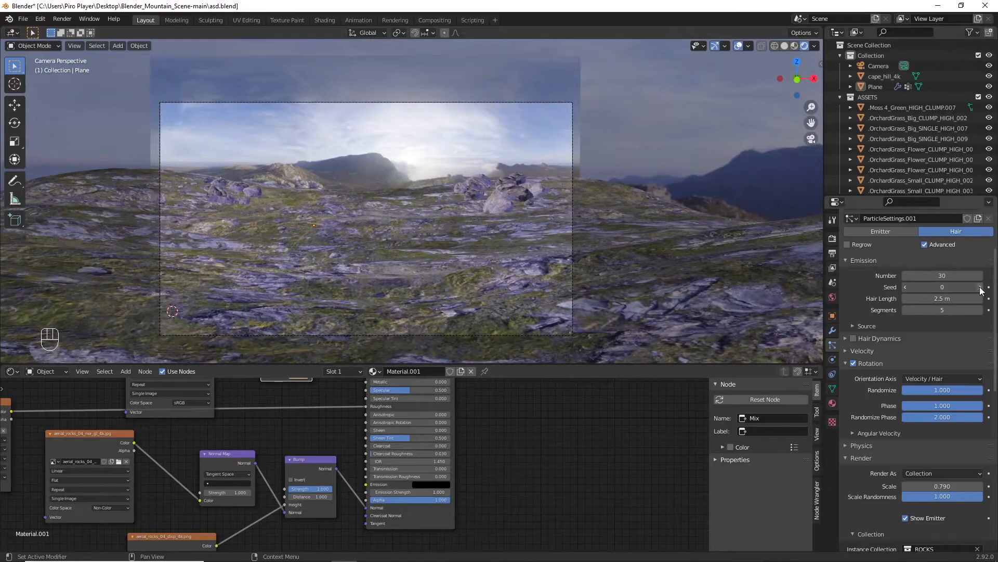
click(981, 287)
click(980, 287)
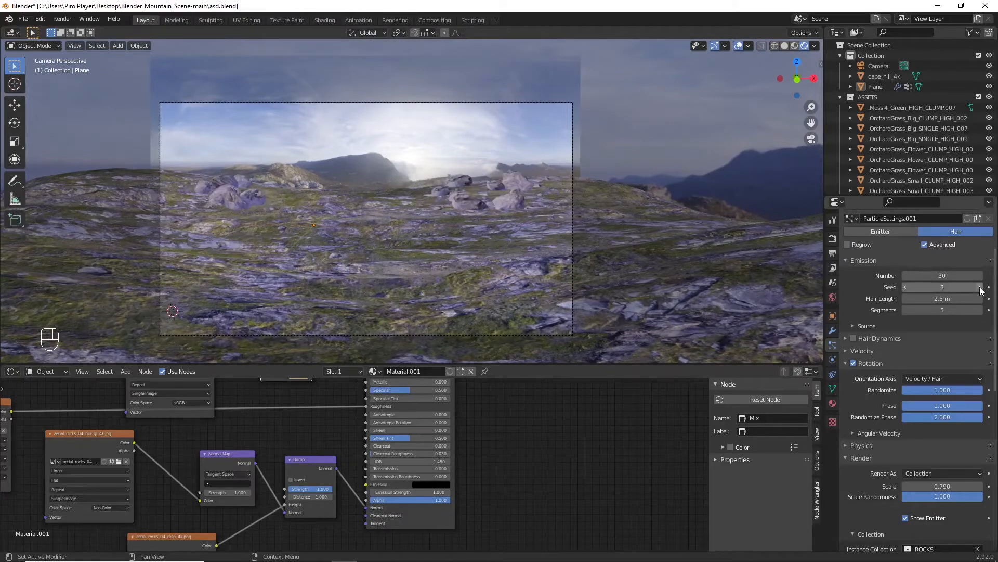
click(981, 288)
click(981, 288)
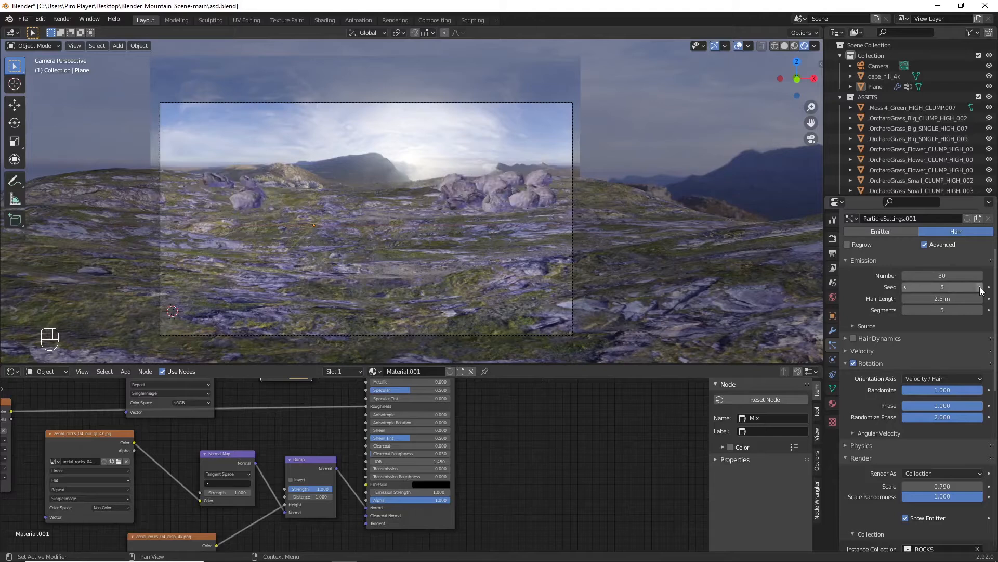
click(980, 287)
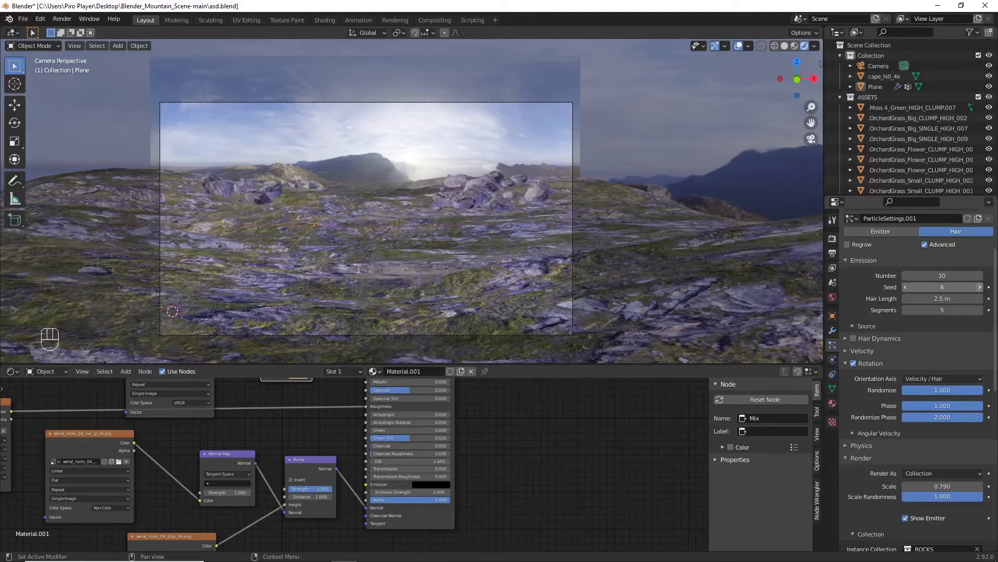
click(981, 287)
drag(910, 275, 882, 285)
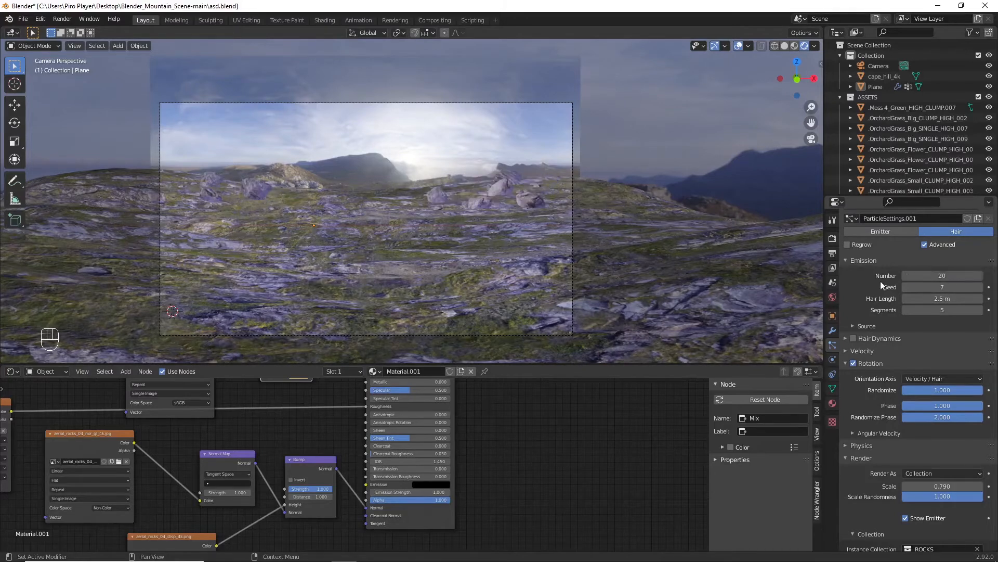
Step: Set the ROCKS emission seed to 9 and examine the rock distribution through the camera
click(981, 287)
click(980, 289)
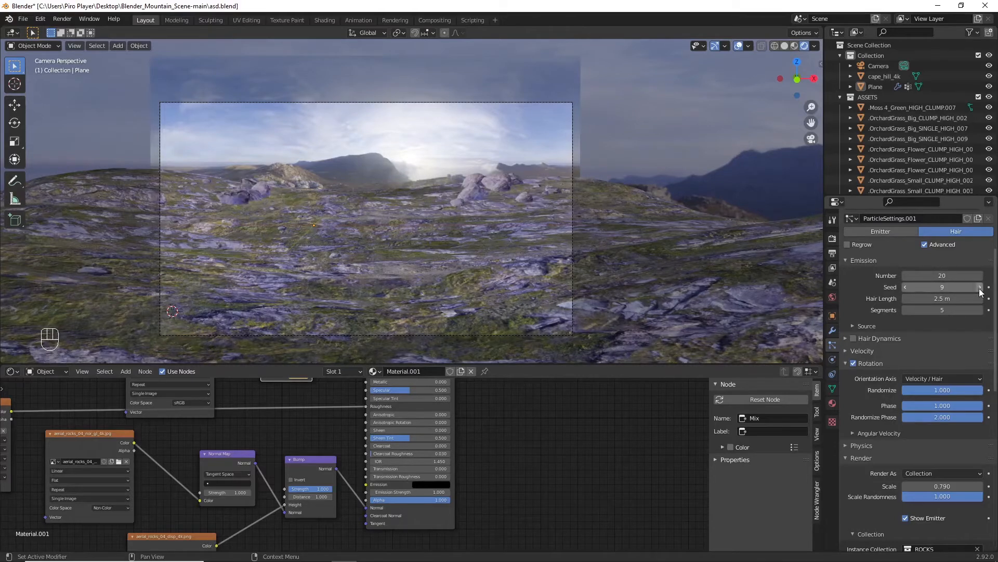
scroll(506, 241, up, 4)
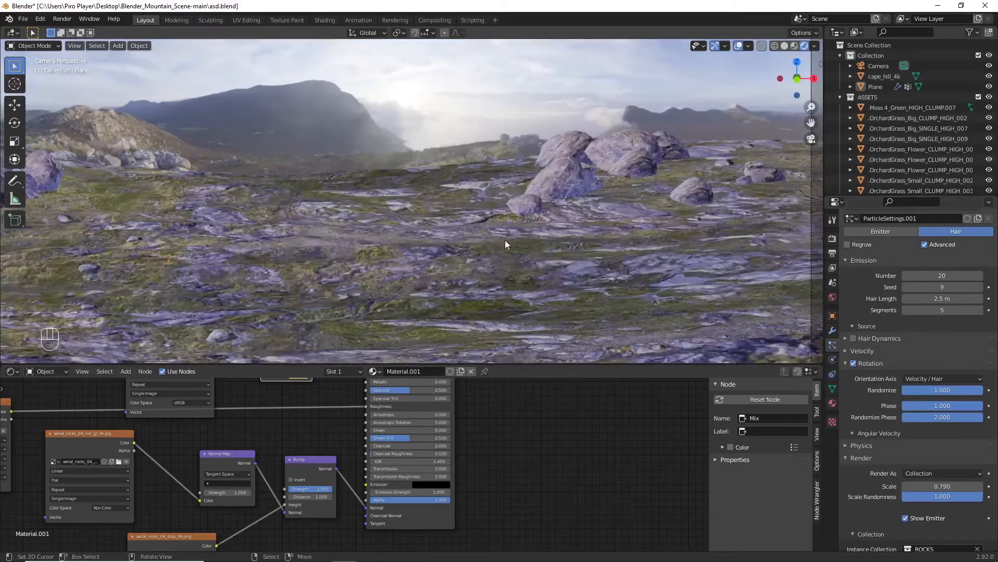
scroll(507, 243, down, 6)
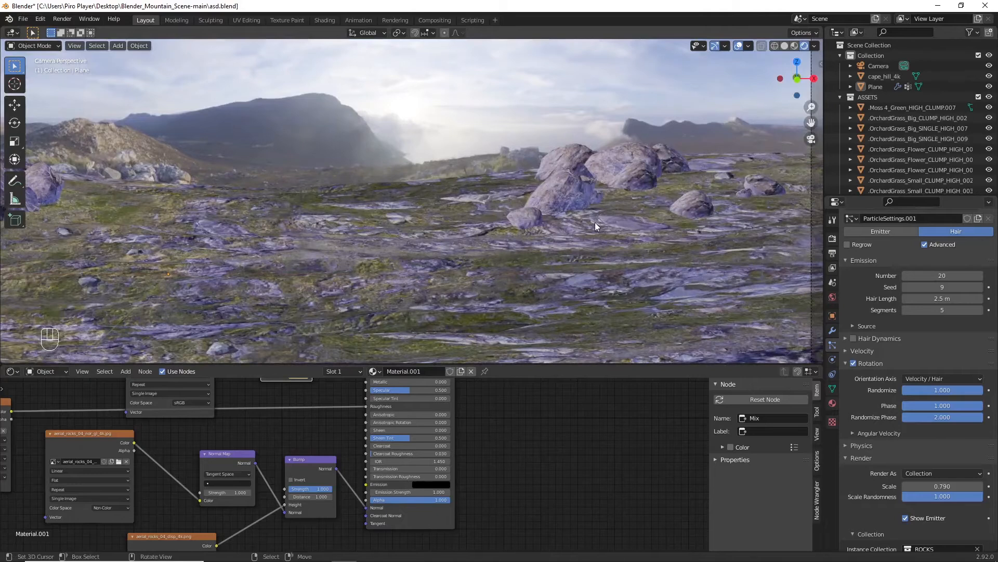
scroll(861, 254, up, 4)
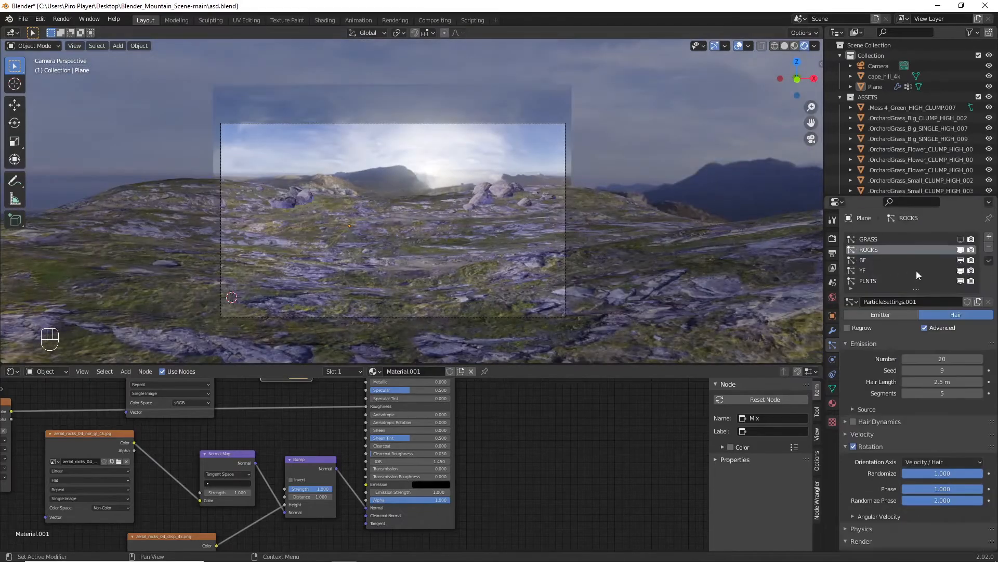
Step: Hide the ROCKS particles in the viewport and enable Advanced and Rotation for the BF particle system
click(961, 250)
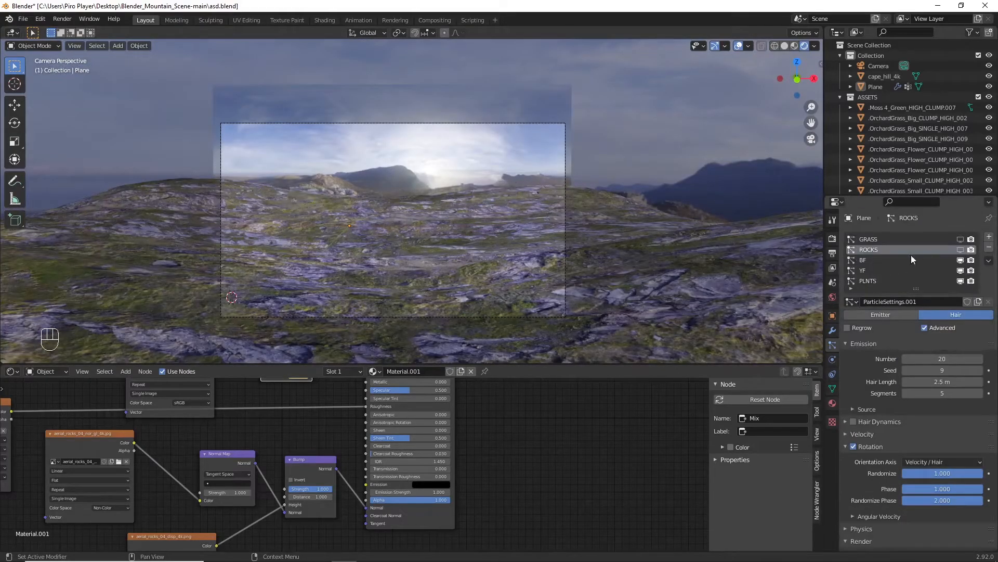
click(891, 261)
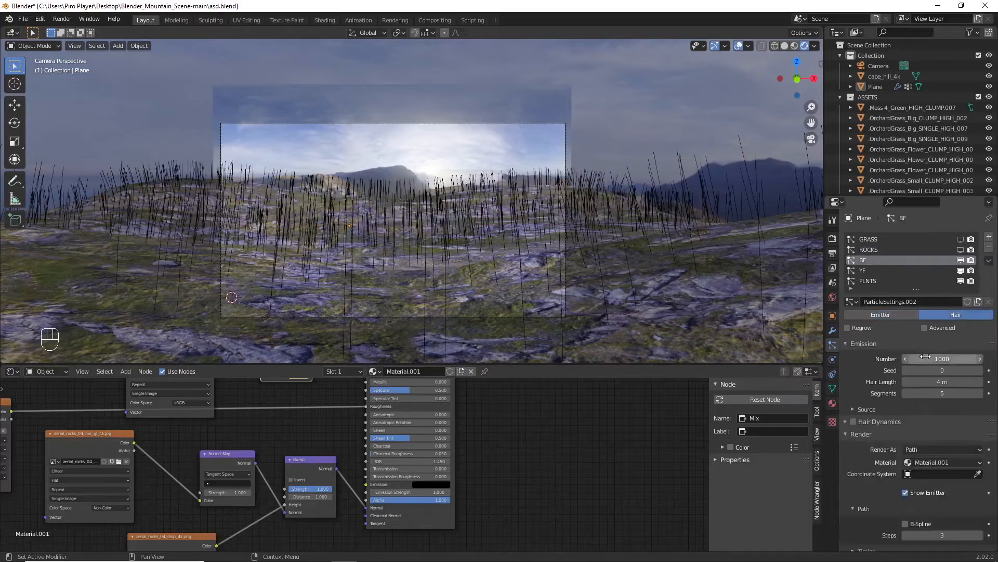
click(925, 327)
scroll(894, 376, down, 3)
click(848, 384)
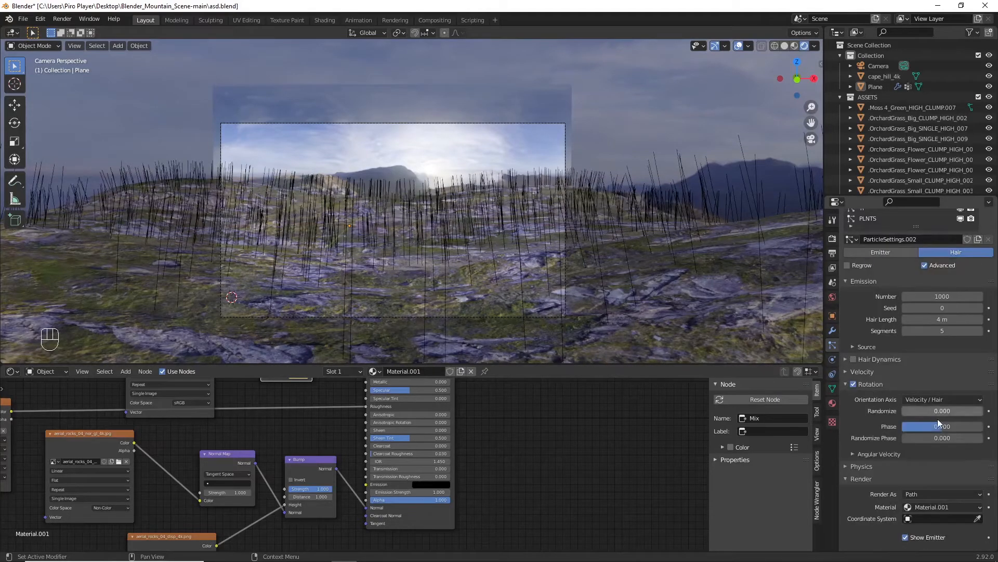
Step: Set the BF rotation's Randomize to 1, Phase to 1 and Randomize Phase to 2
click(938, 414)
text(1)
key(Return)
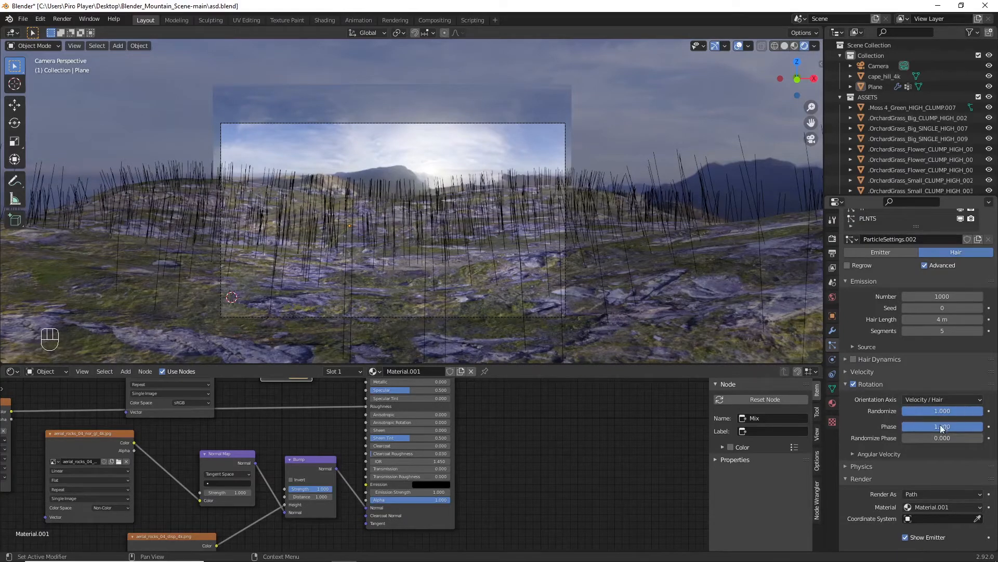
click(939, 438)
text(2)
key(Return)
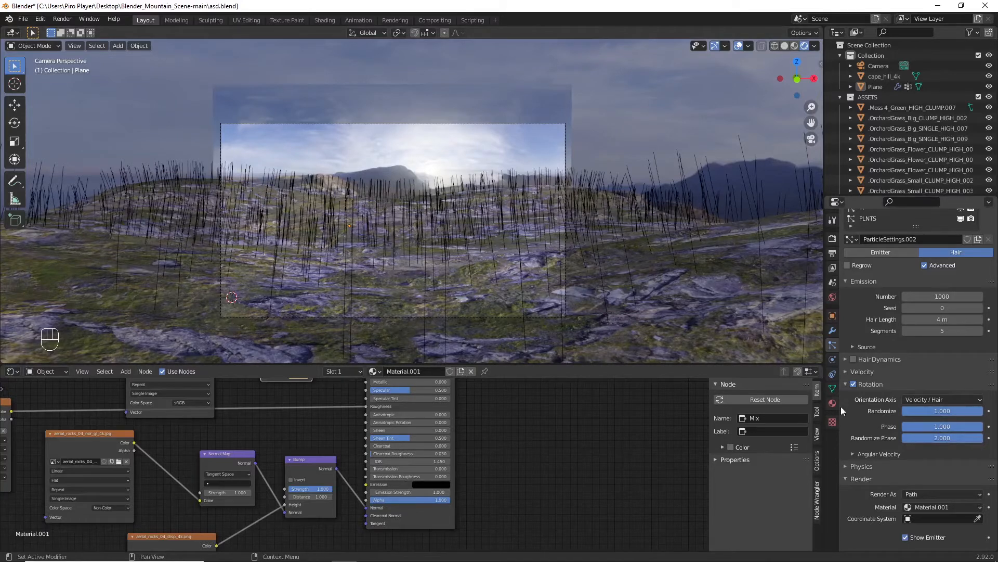
Step: Render the BF particles as a collection with Pick Random and Object Rotation enabled
scroll(877, 415, down, 5)
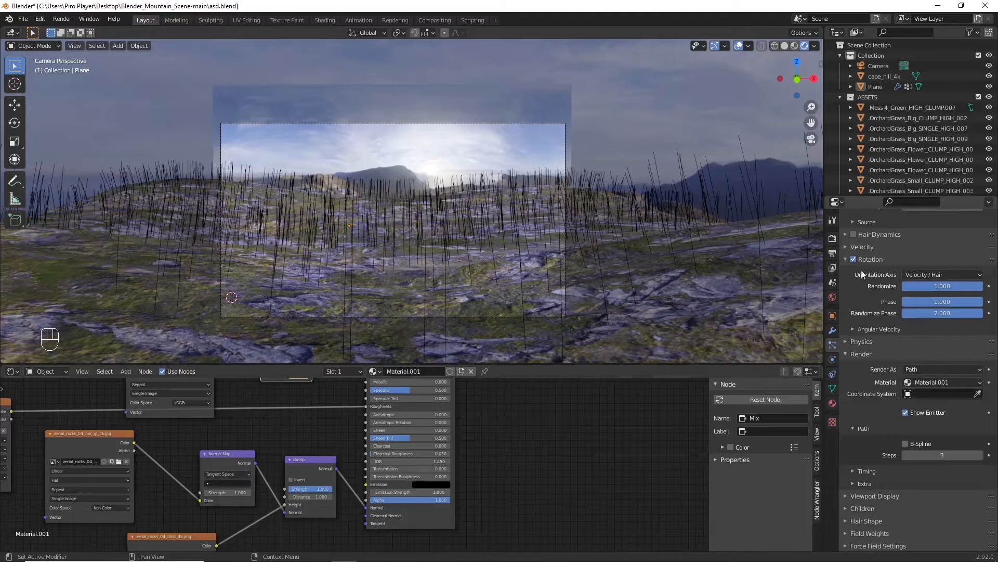
click(915, 370)
click(915, 416)
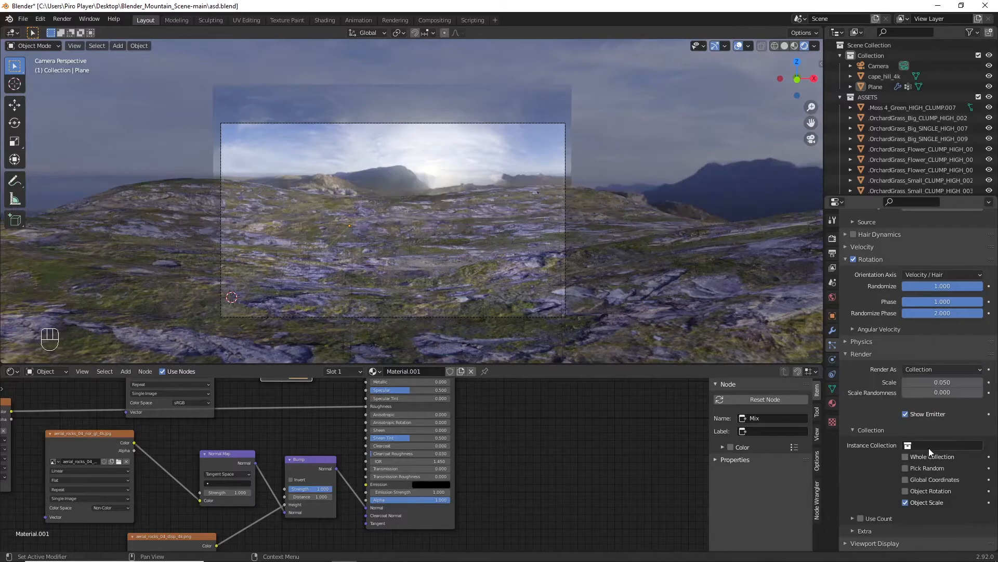
click(929, 446)
text(BF)
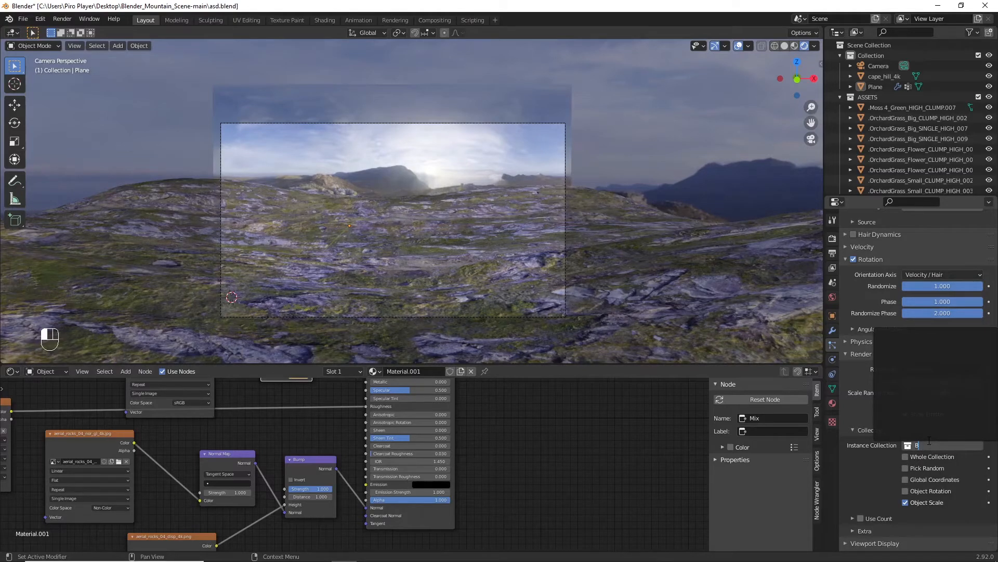
key(BackSpace)
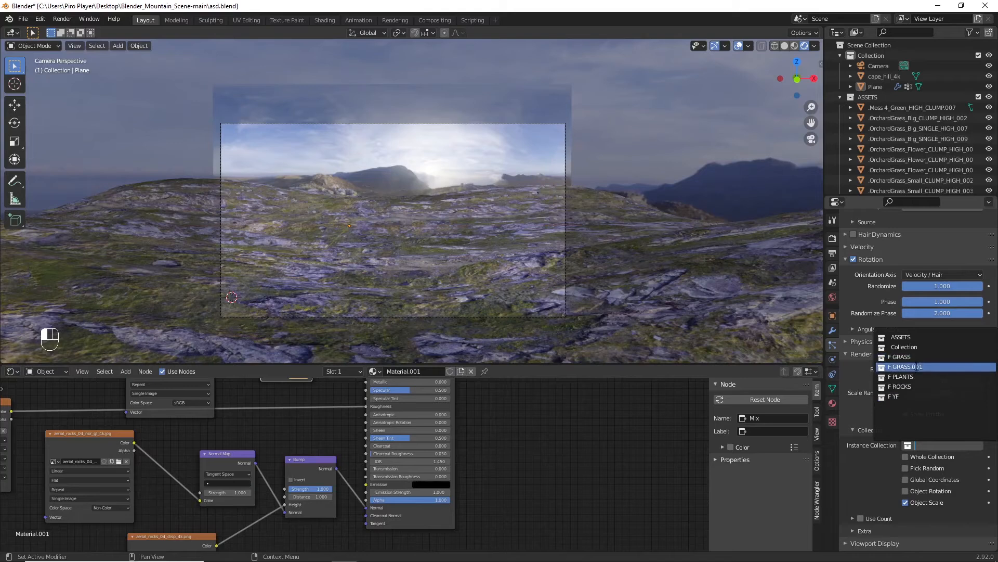
click(906, 491)
Step: Group the blue cornflower assets into a new collection named BF
key(KP_7)
scroll(484, 290, up, 4)
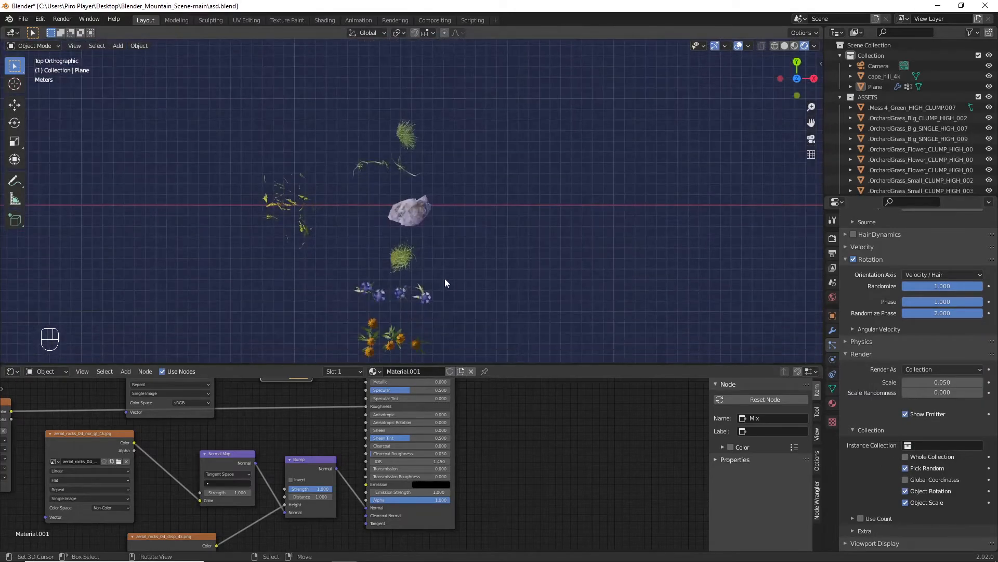
shift+click(404, 294)
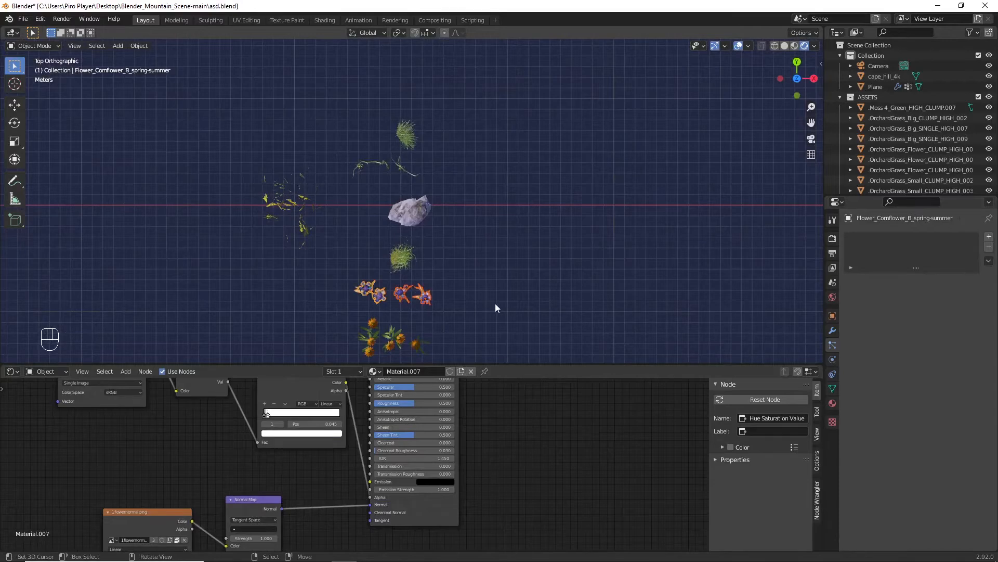
key(ctrl+g)
click(147, 352)
text(BF)
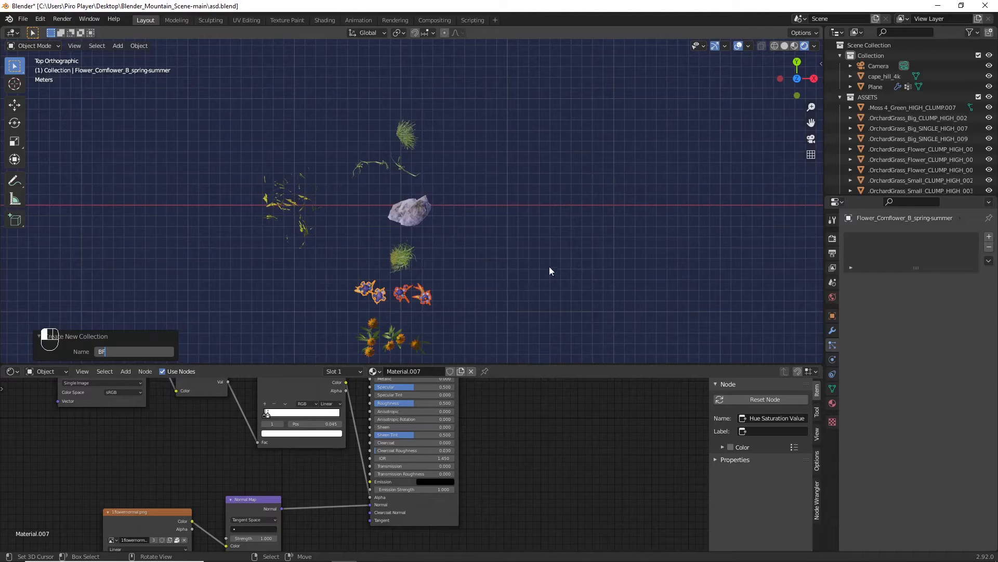
key(Return)
scroll(509, 266, down, 5)
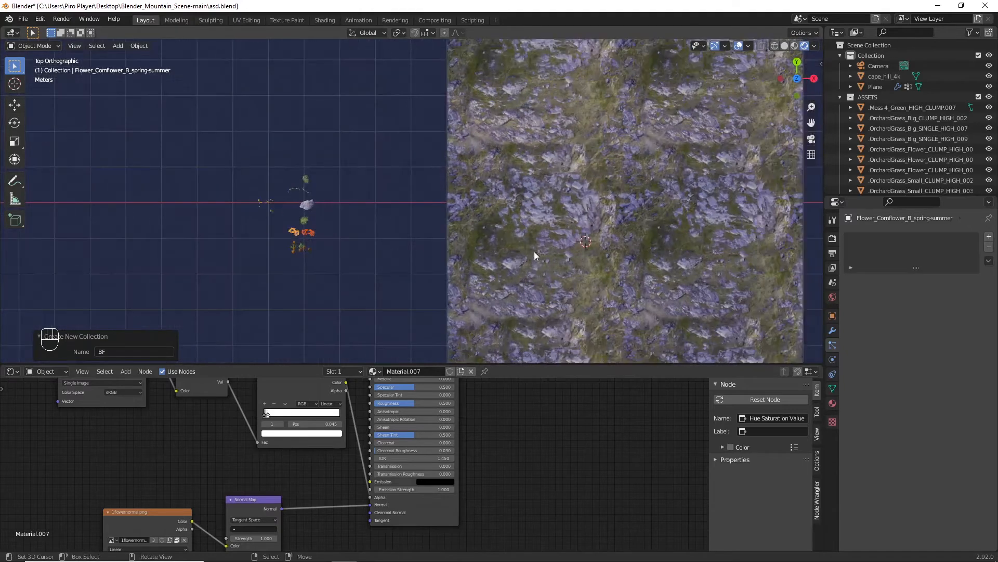
Step: Select the terrain plane and assign BF as the instance collection of the BF particle system
click(626, 240)
key(KP_0)
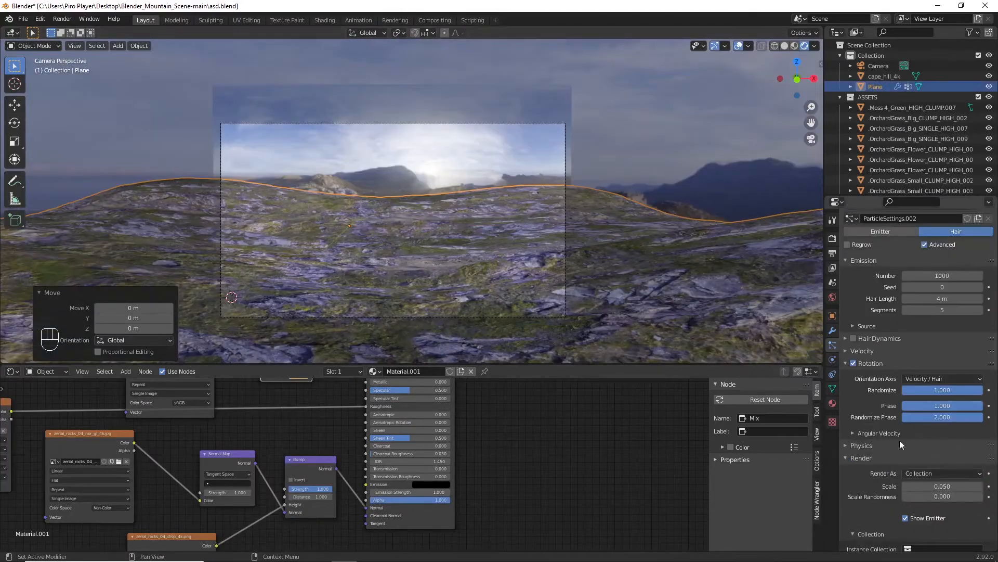
scroll(899, 440, down, 5)
click(930, 446)
text(B)
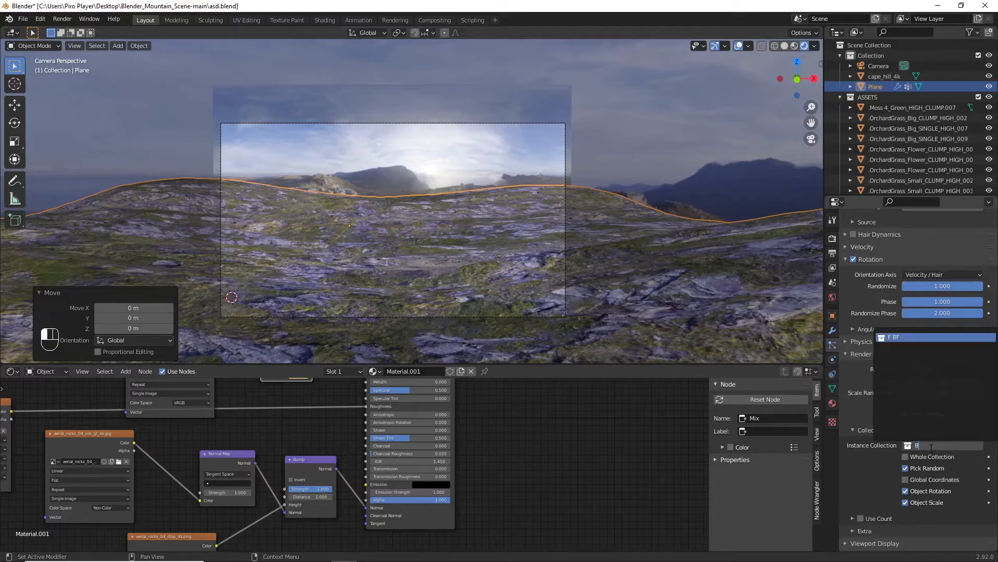
click(902, 337)
Step: Limit the BF particle density to the flower vertex group
scroll(893, 426, down, 6)
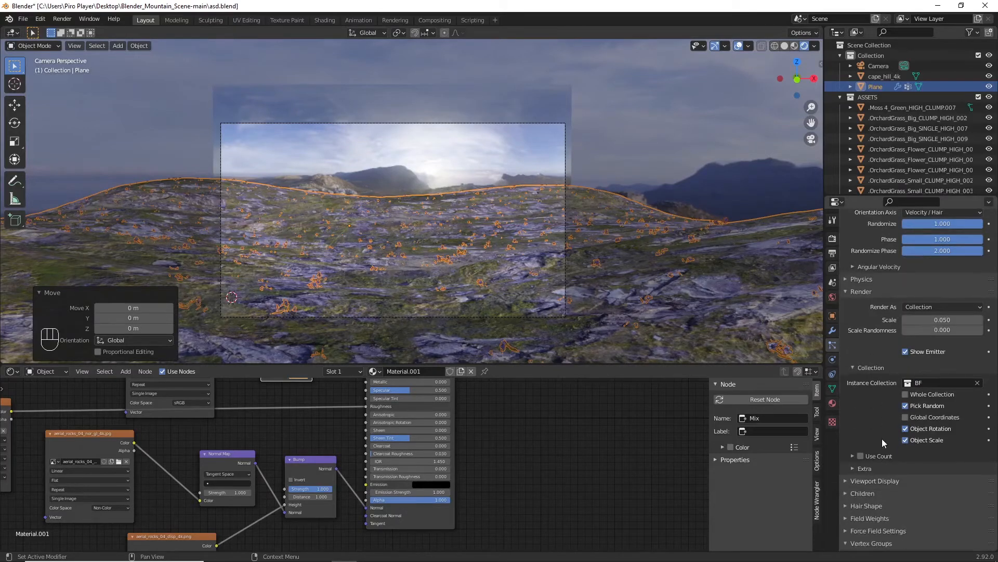
click(926, 475)
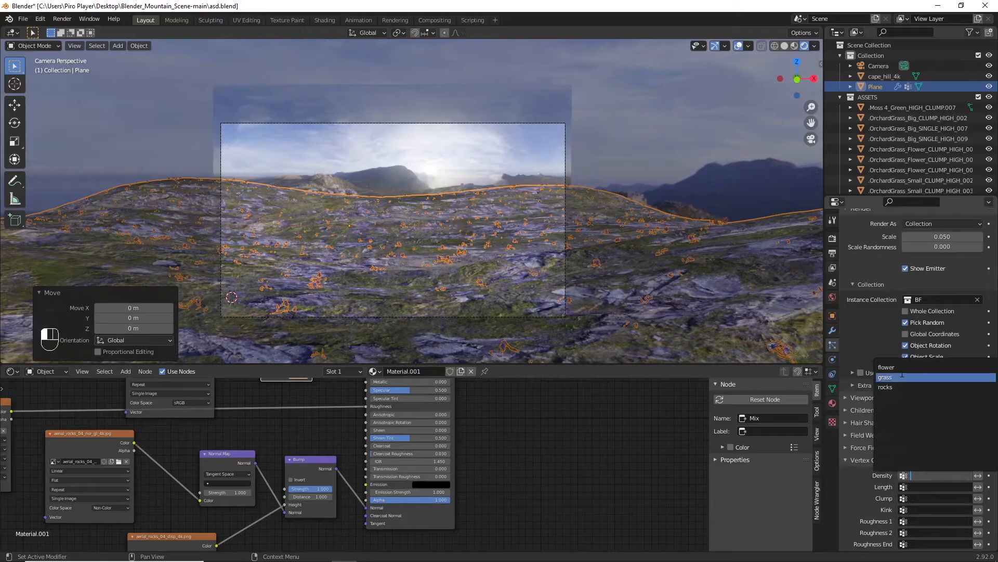
click(918, 366)
Step: Select the blue cornflower assets and rotate them 90° about the global Y axis
key(KP_0)
key(KP_7)
scroll(435, 273, up, 1)
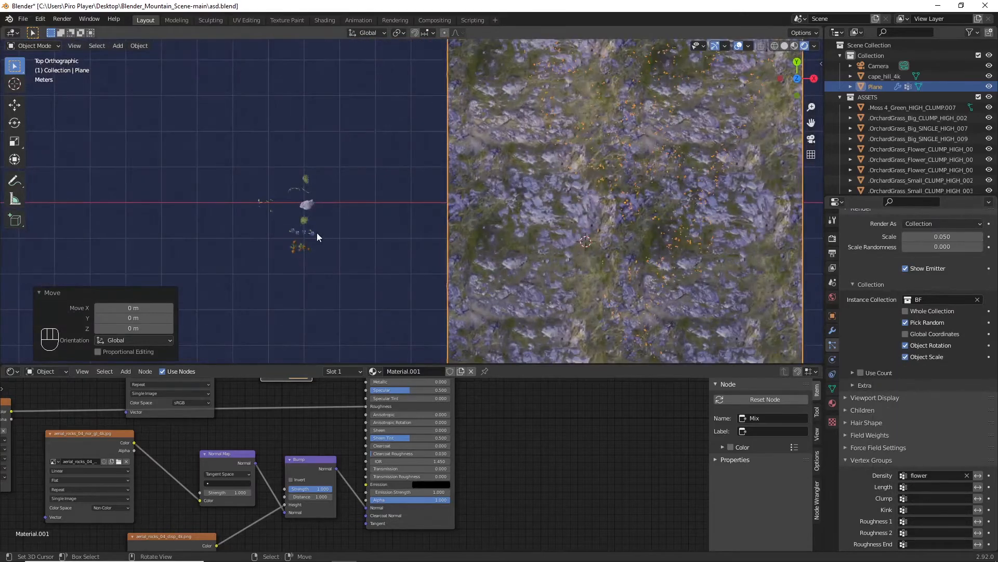
click(307, 232)
scroll(313, 232, up, 3)
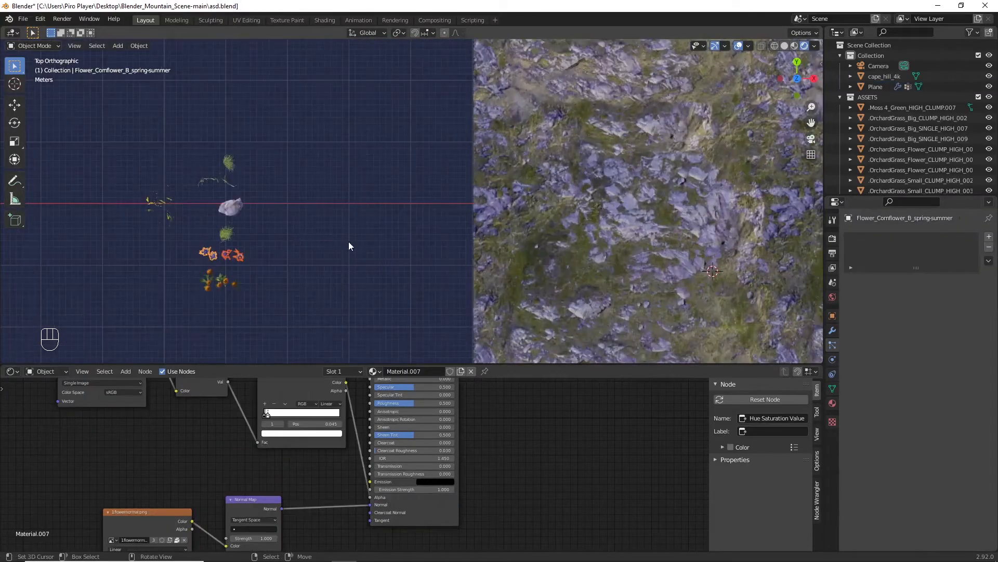
key(KP_0)
key(r)
key(y)
key(KP_9)
key(KP_0)
key(KP_Enter)
scroll(383, 255, up, 4)
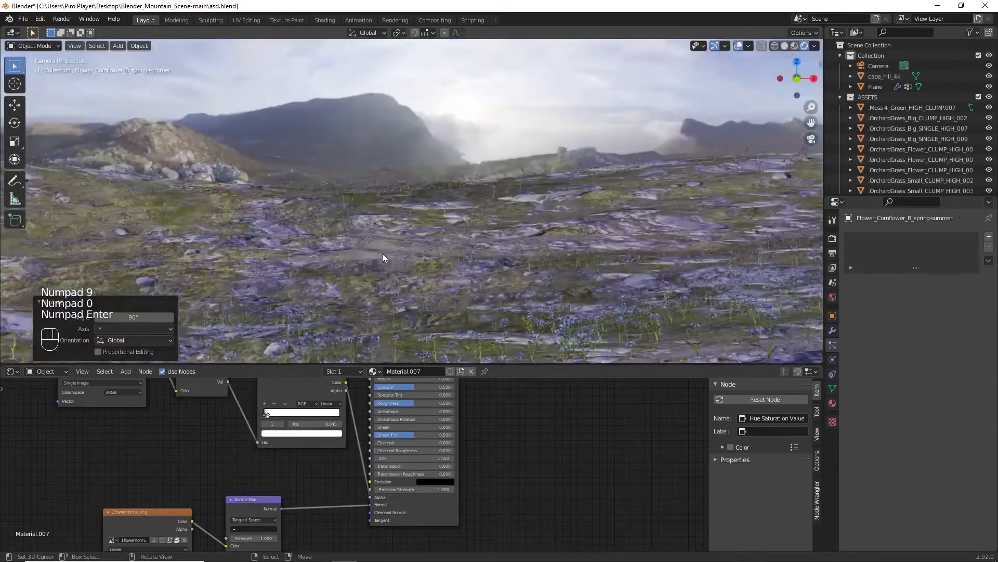
scroll(383, 254, up, 4)
Step: Select the terrain plane and set the BF render Scale to 0.07 and Scale Randomness to 0.2
click(382, 253)
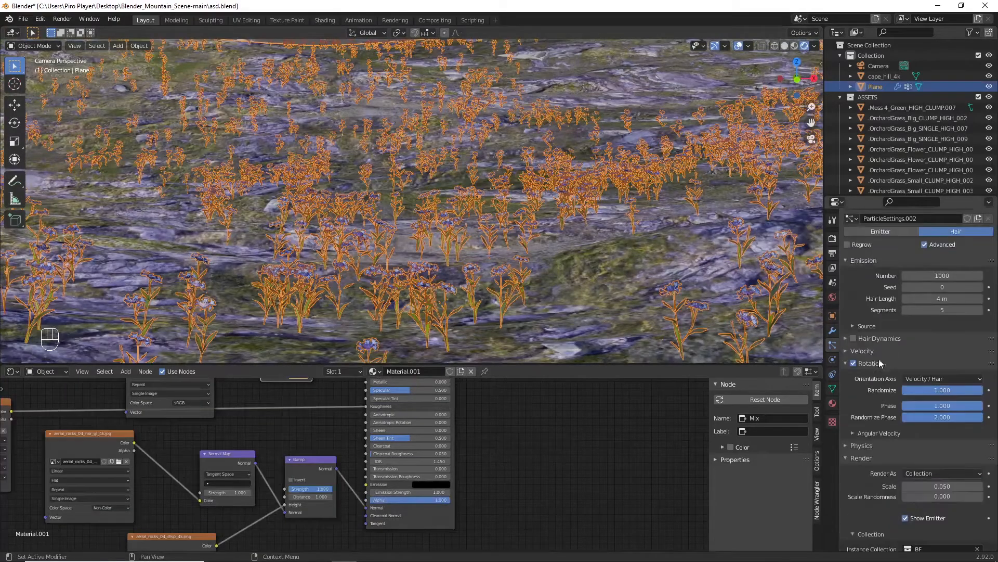
scroll(882, 374, down, 5)
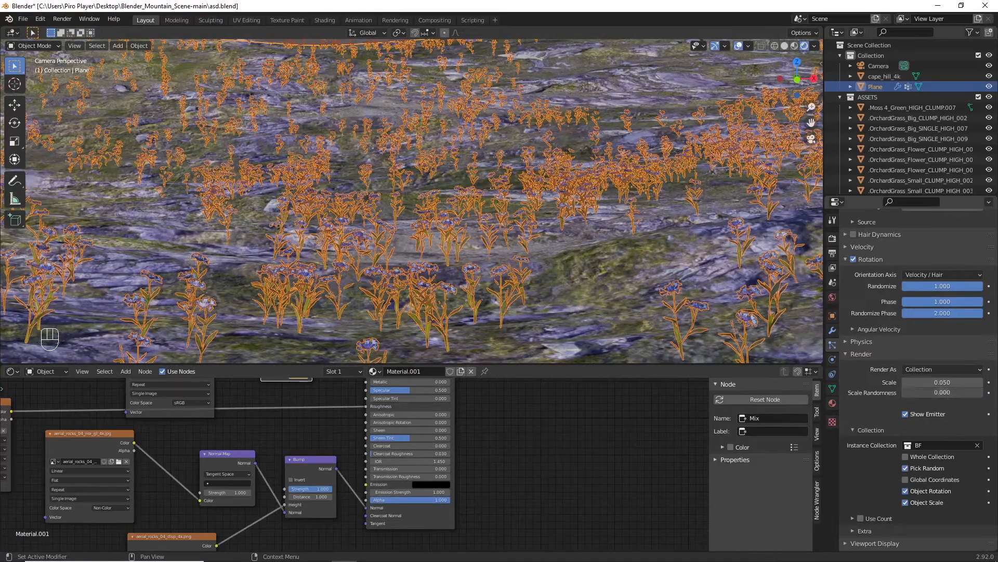
mouse_move(946, 390)
mouse_down()
mouse_move(952, 382)
mouse_move(939, 383)
mouse_move(950, 383)
mouse_up()
scroll(494, 246, down, 3)
key(a)
scroll(507, 246, up, 1)
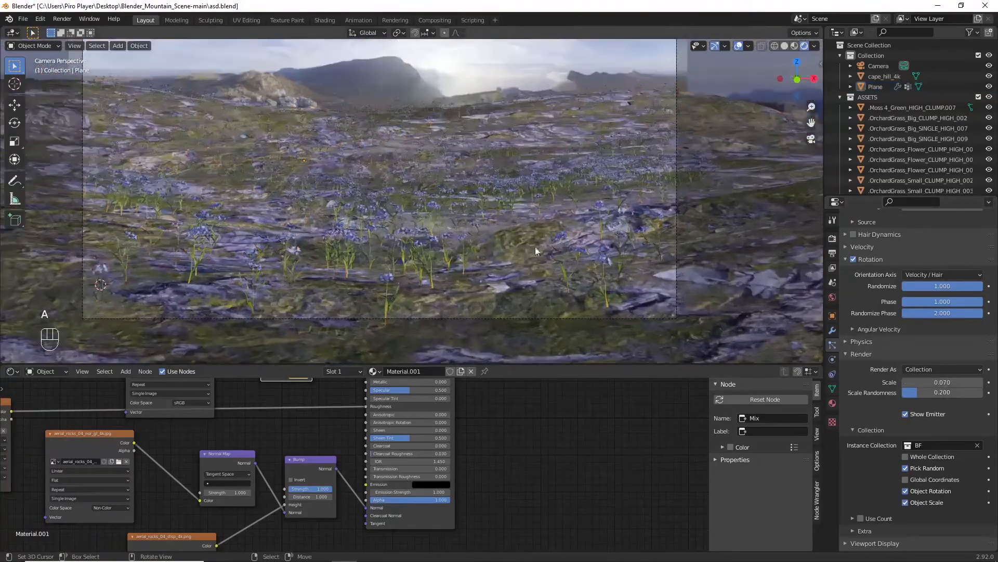
Step: Try BF render scales of 0.06 and 0.05
click(959, 382)
key(BackSpace)
text(.06)
key(Return)
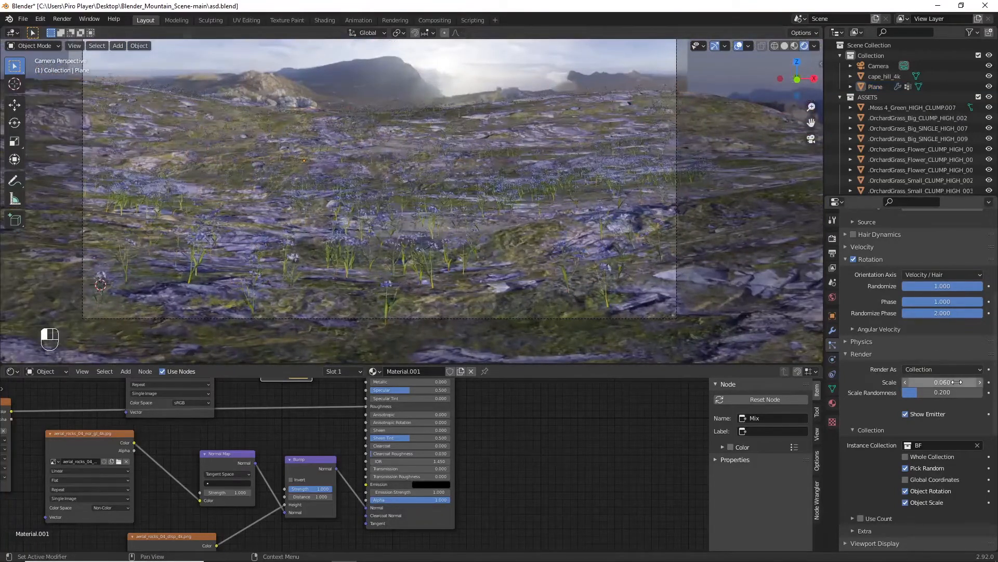
click(958, 382)
text(.05)
key(Return)
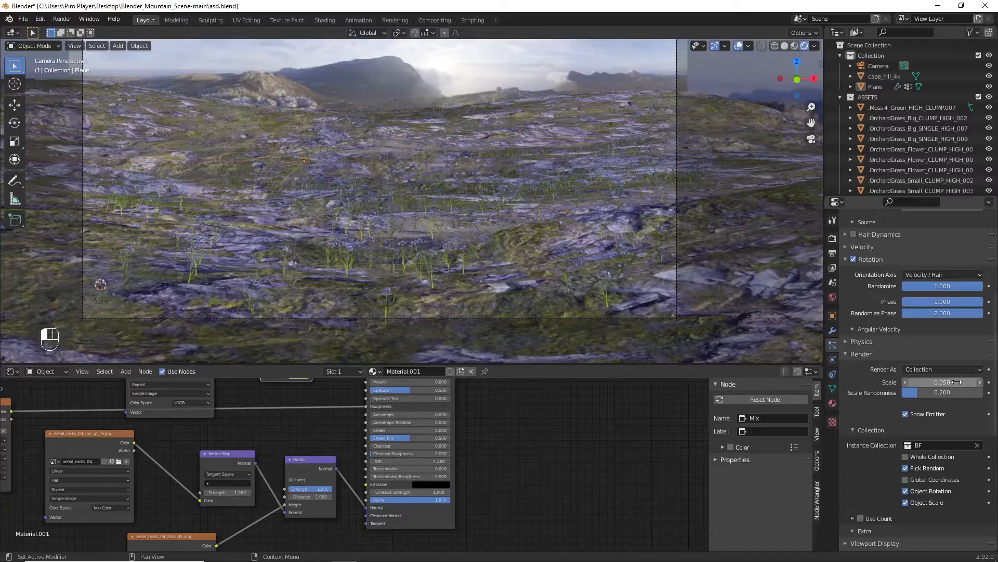
Step: Set the BF render Scale to 0.065 and the emission Number to 1500
click(958, 382)
key(Return)
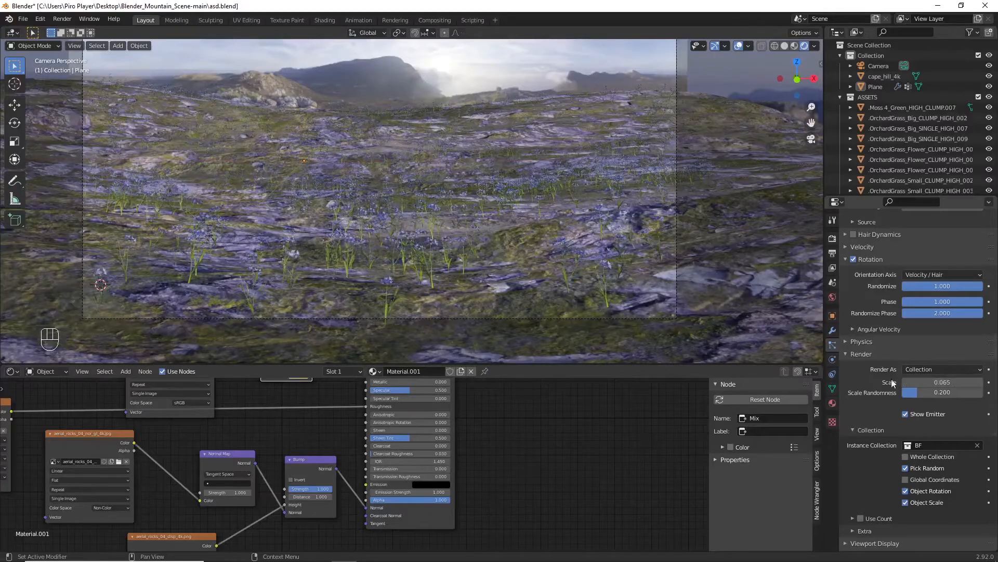
scroll(897, 361, down, 4)
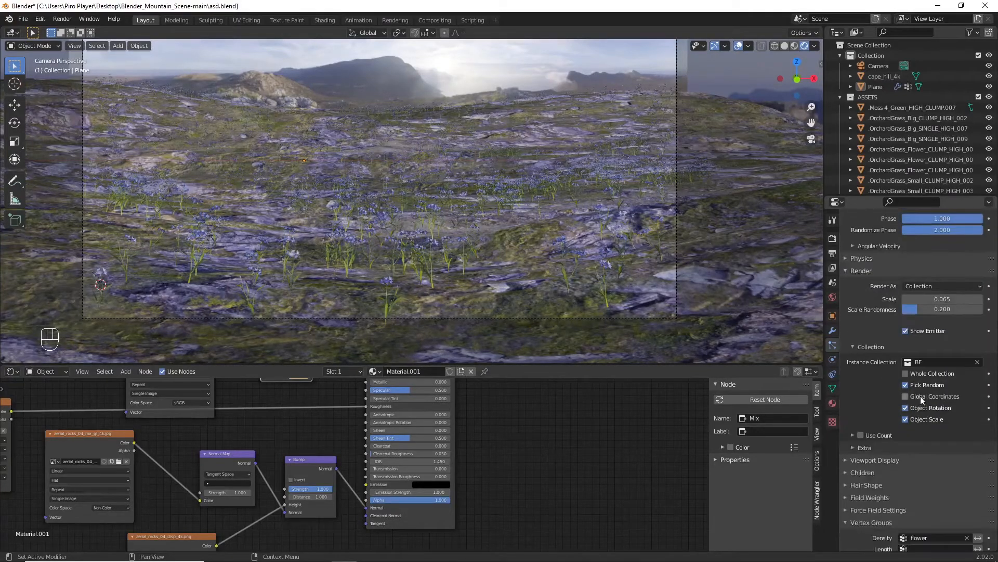
scroll(900, 441, up, 12)
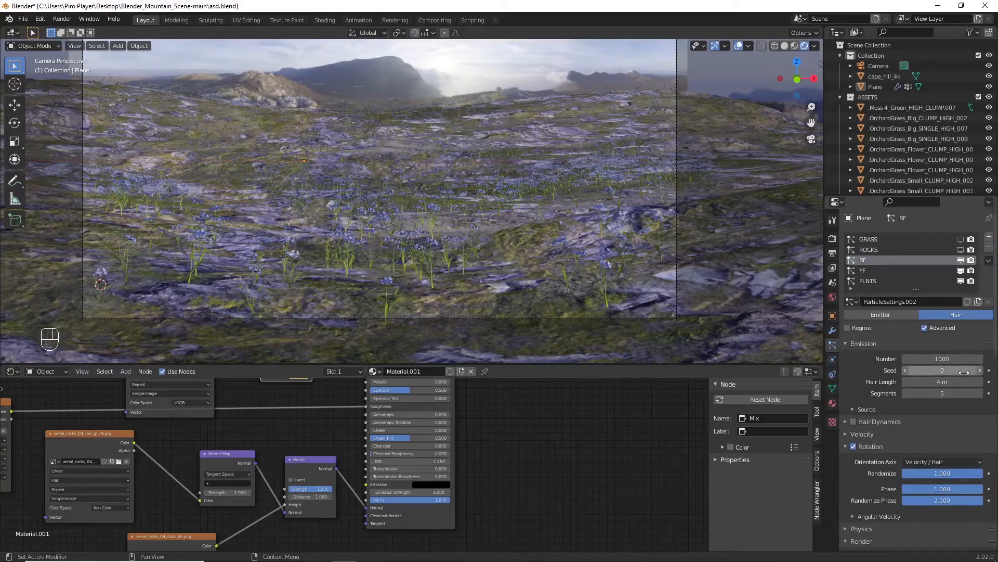
click(954, 359)
text(1500)
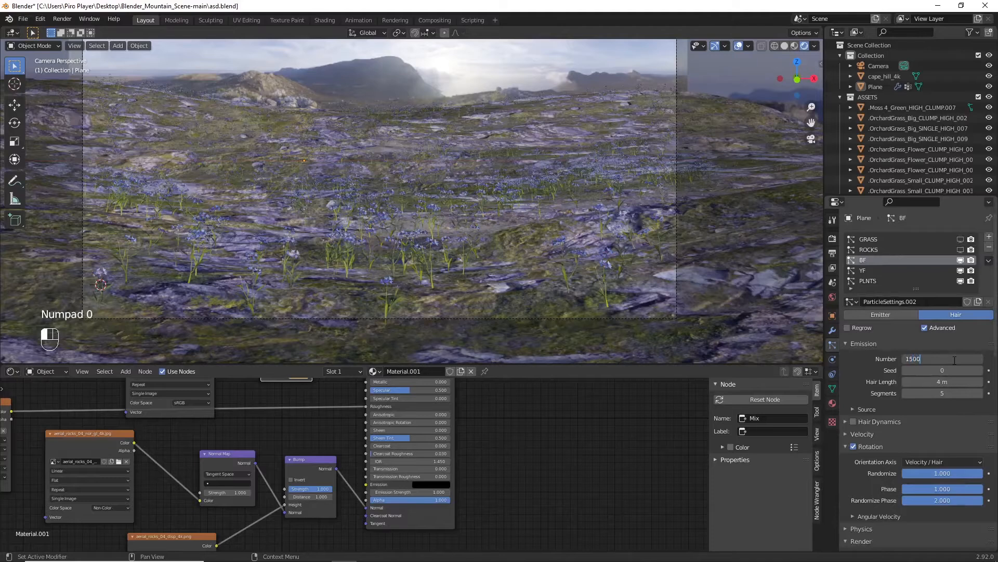
key(Return)
Step: Shorten the BF Hair Length to 3.5 m
scroll(541, 327, up, 5)
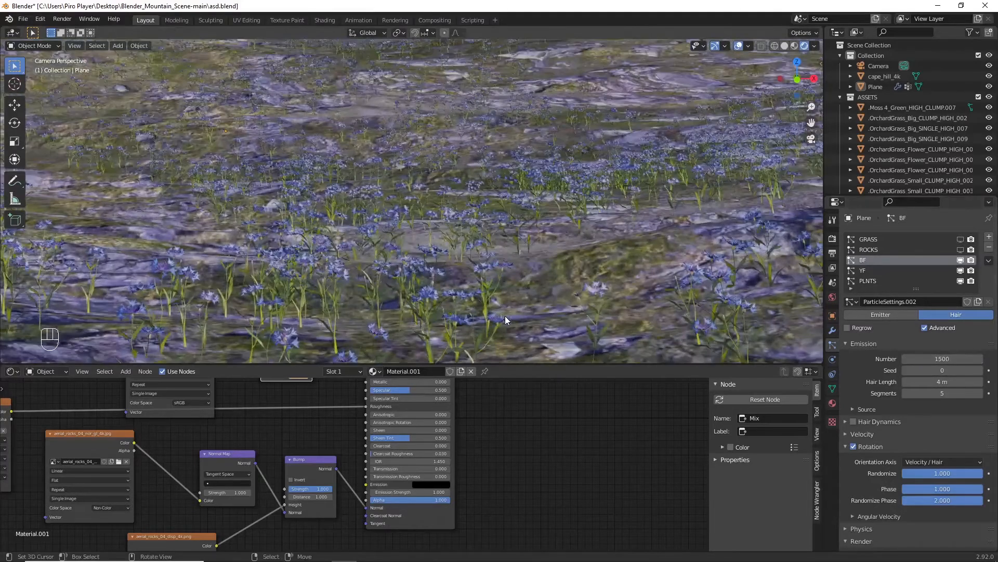
shift+scroll(563, 291, down, 7)
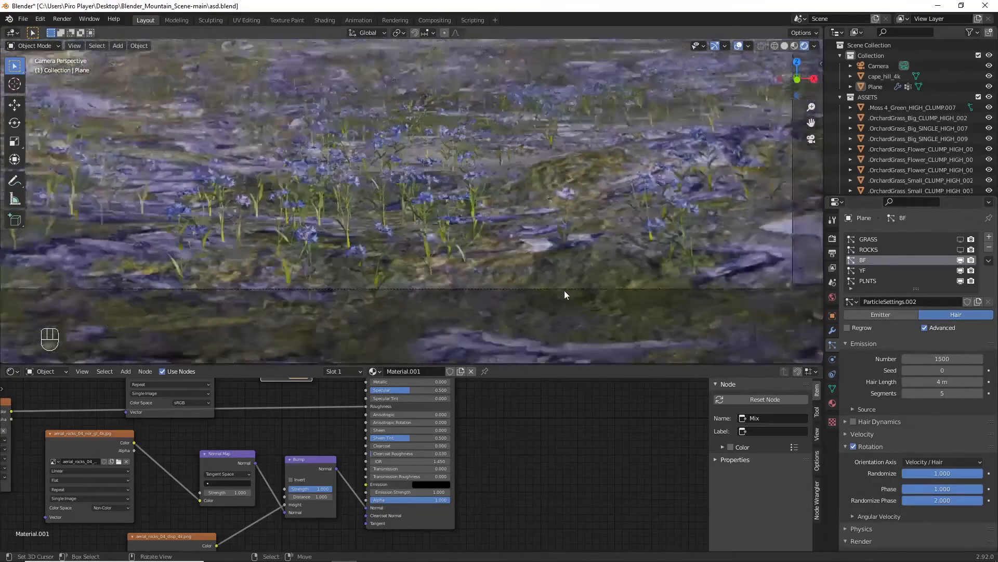
scroll(564, 291, up, 1)
click(944, 381)
text(3)
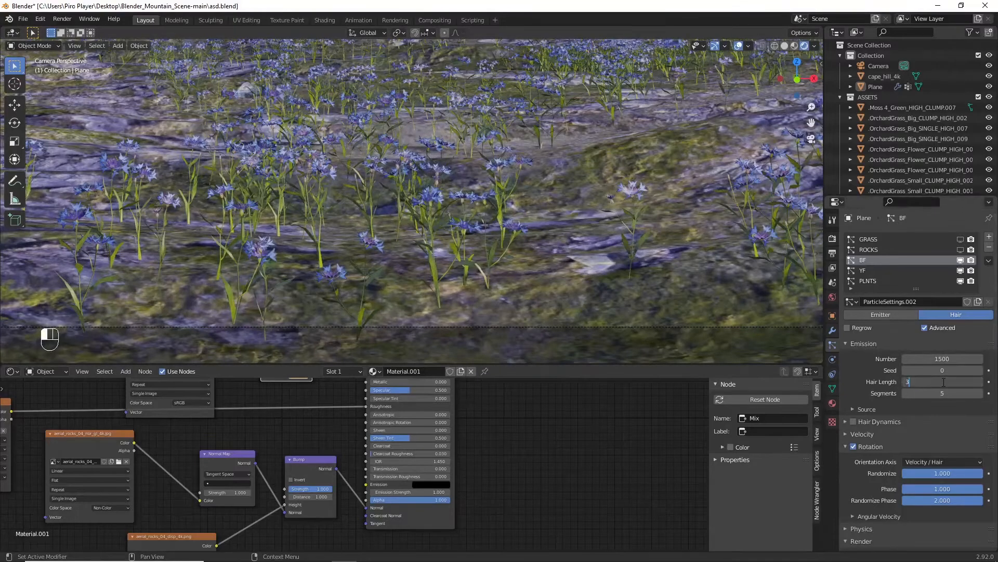
text( m)
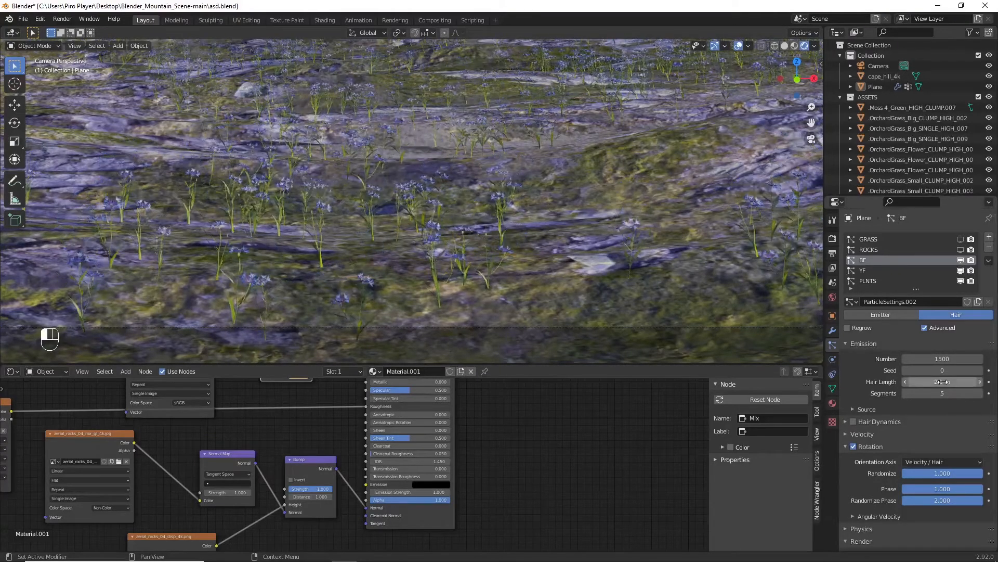
key(BackSpace)
key(BackSpace)
key(BackSpace)
text(3.5)
key(Return)
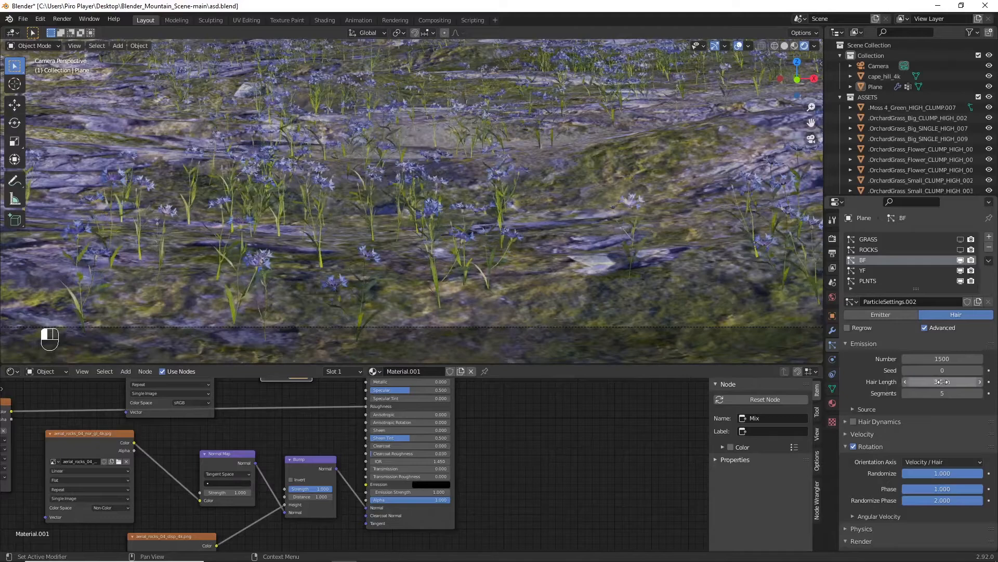
Step: Hide the BF particles in the viewport and enable Advanced on the YF particle system
click(961, 260)
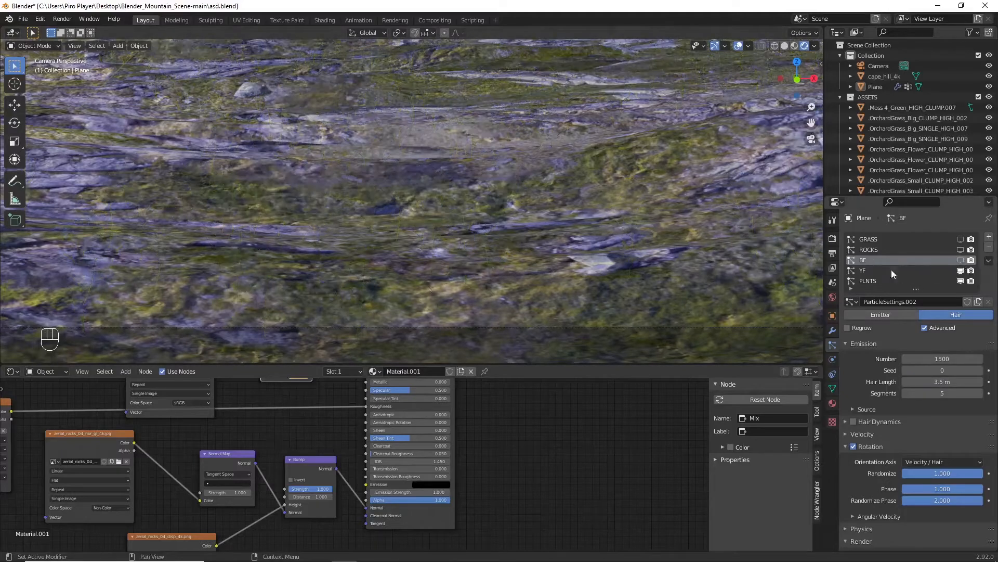
click(891, 269)
click(932, 327)
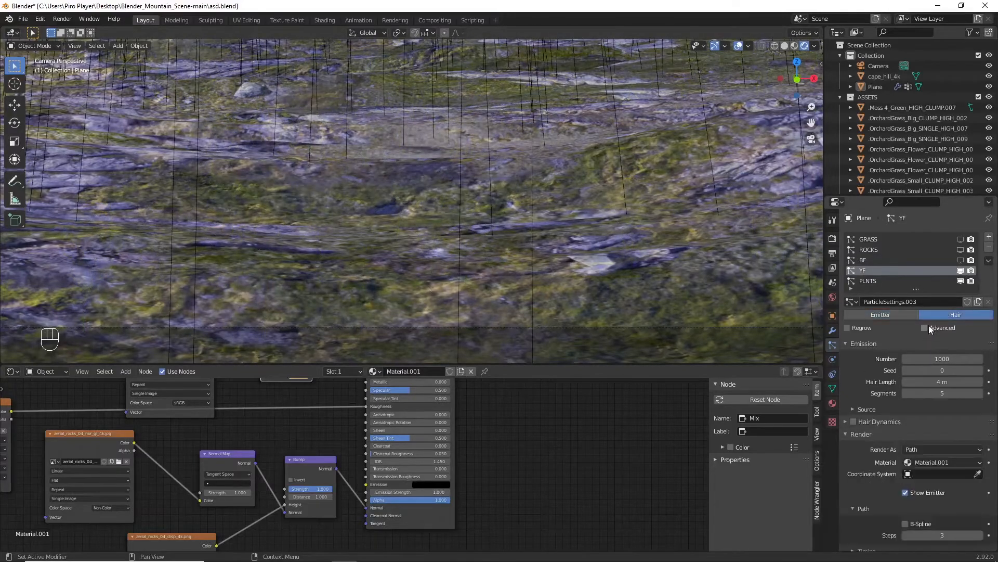
click(925, 327)
Step: Enable rotation for the YF particles with Randomize 1, Phase 1 and Randomize Phase 2
scroll(842, 411, down, 5)
click(853, 342)
click(936, 370)
text(1)
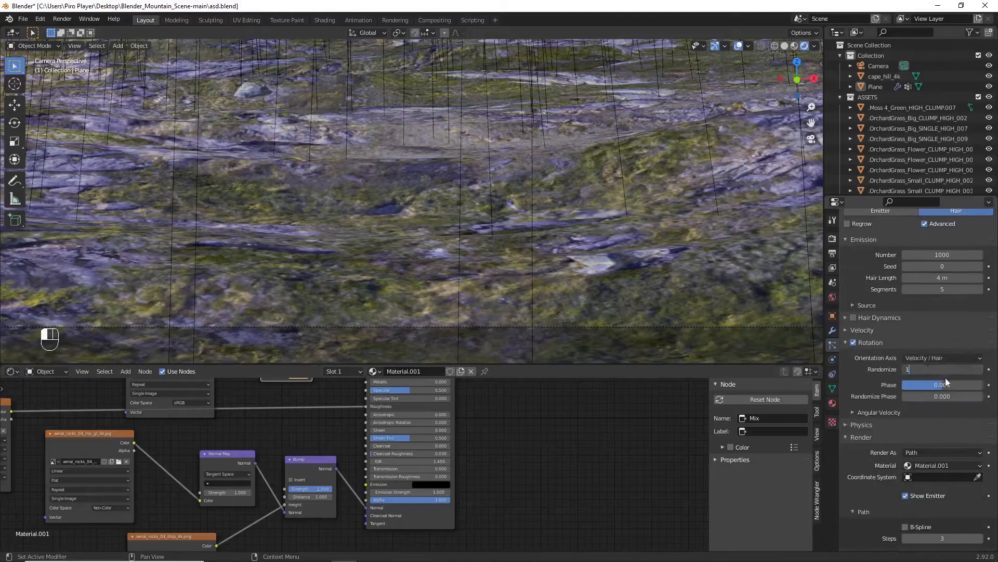
key(Tab)
text(1)
key(Tab)
text(2)
key(Return)
Step: Render the YF particles as the YF collection with Pick Random and Object Rotation enabled
scroll(938, 398, down, 3)
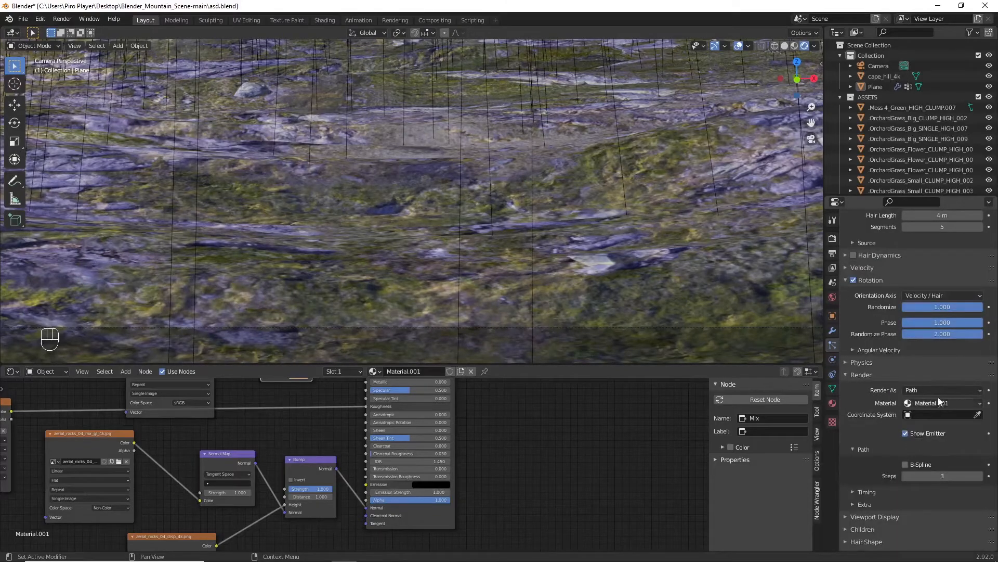
click(939, 392)
click(925, 435)
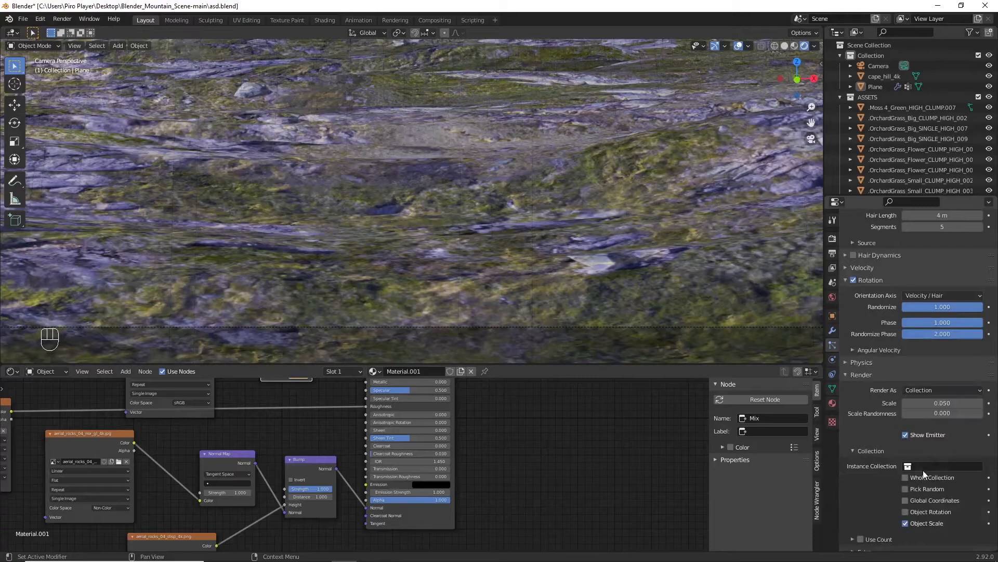
click(922, 469)
text(YF)
key(Return)
scroll(894, 442, down, 4)
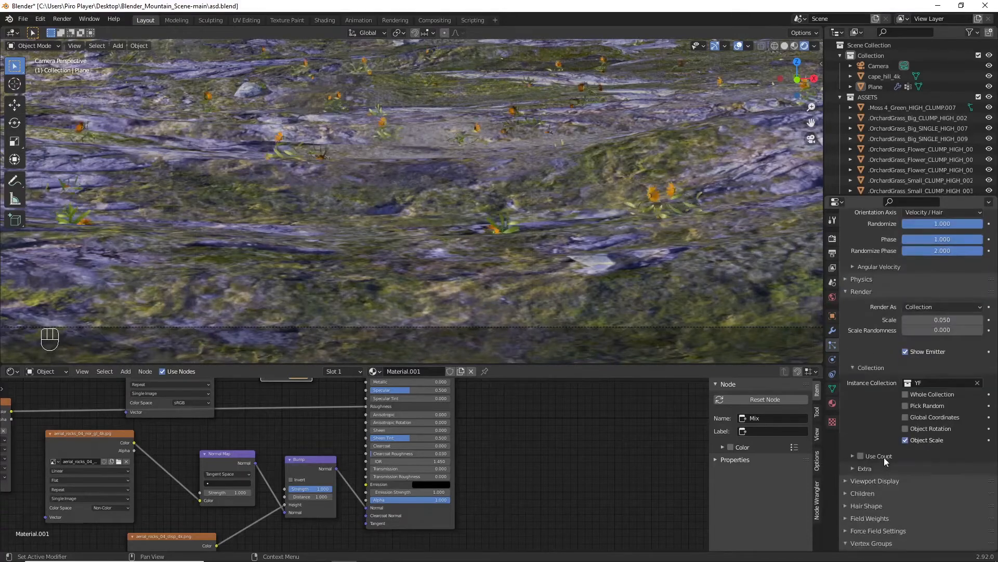
click(913, 407)
click(907, 428)
Step: Limit the YF particle density to the flower vertex group
scroll(886, 447, down, 3)
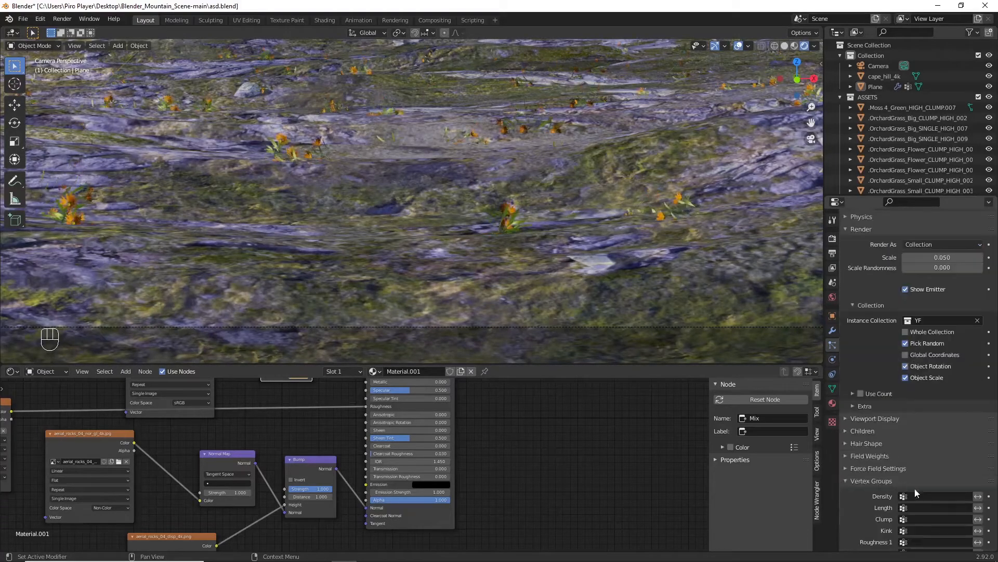
click(931, 496)
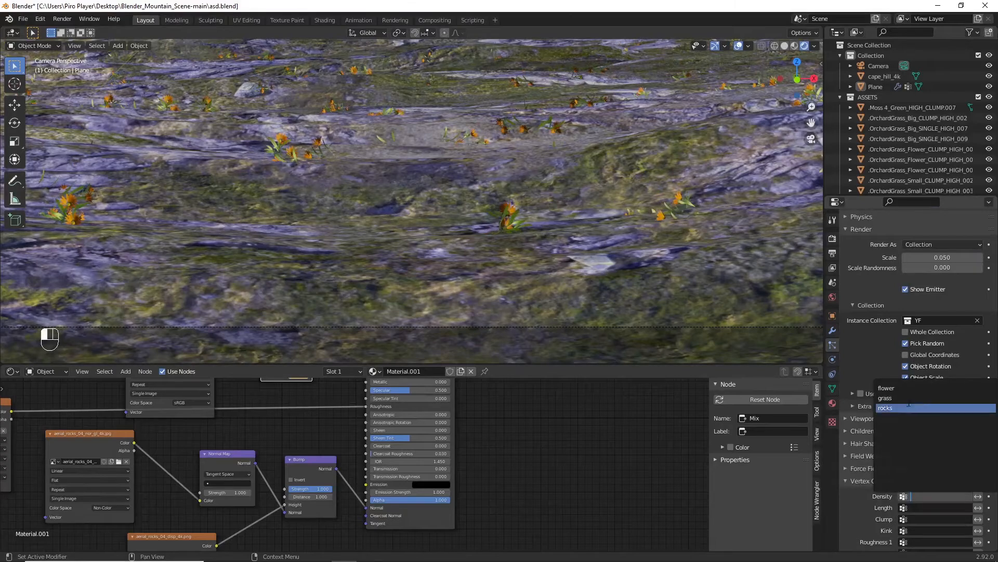
click(930, 389)
Step: Select the orange marigold assets and rotate them 90° about the global Y axis
key(shift+q)
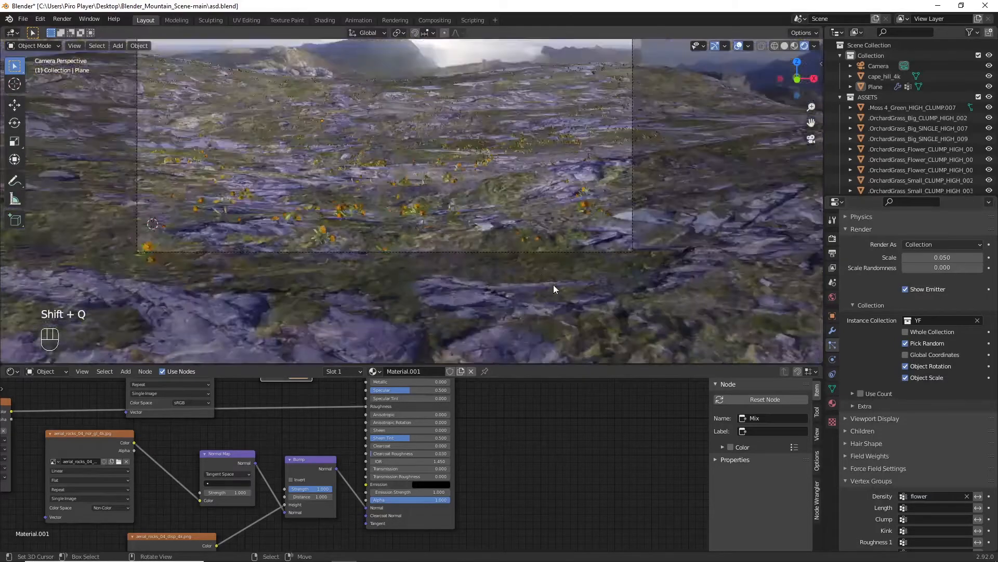
key(KP_0)
ctrl+scroll(329, 246, up, 2)
click(283, 282)
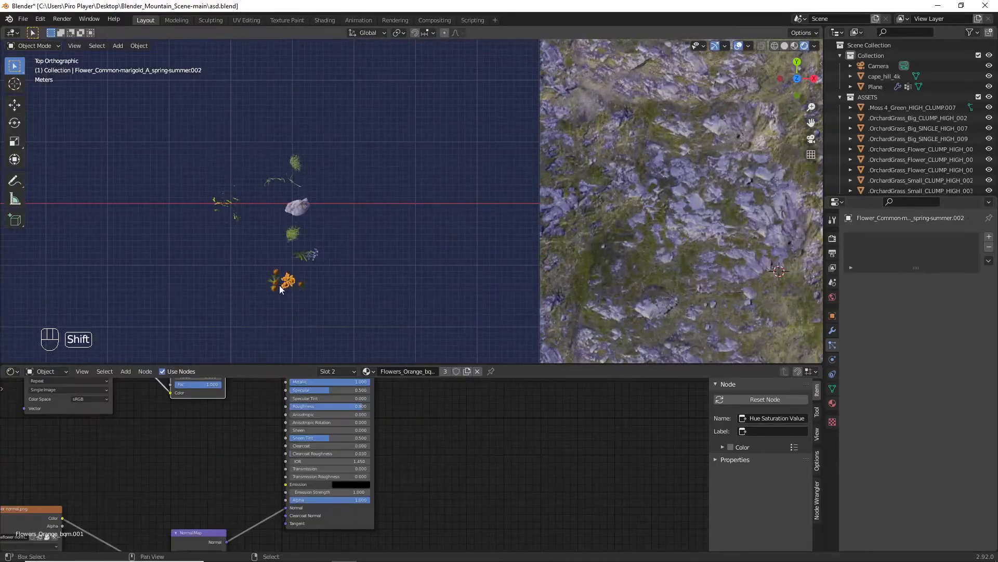
shift+click(308, 284)
scroll(531, 282, down, 2)
key(KP_0)
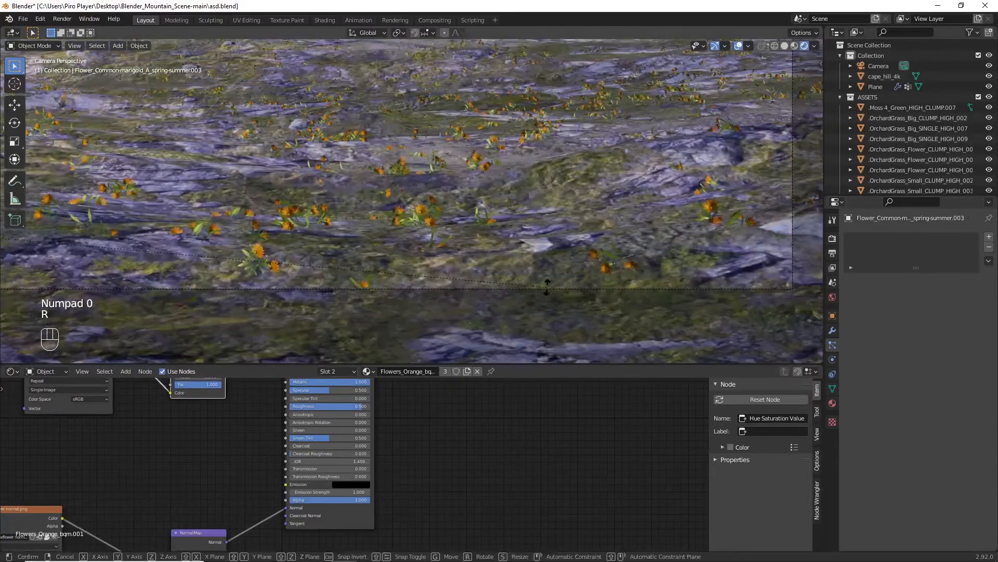
key(r)
key(y)
key(KP_9)
key(KP_0)
key(KP_Enter)
Step: Select the terrain plane and set the YF Scale Randomness to 0.2
key(shift+q)
click(536, 273)
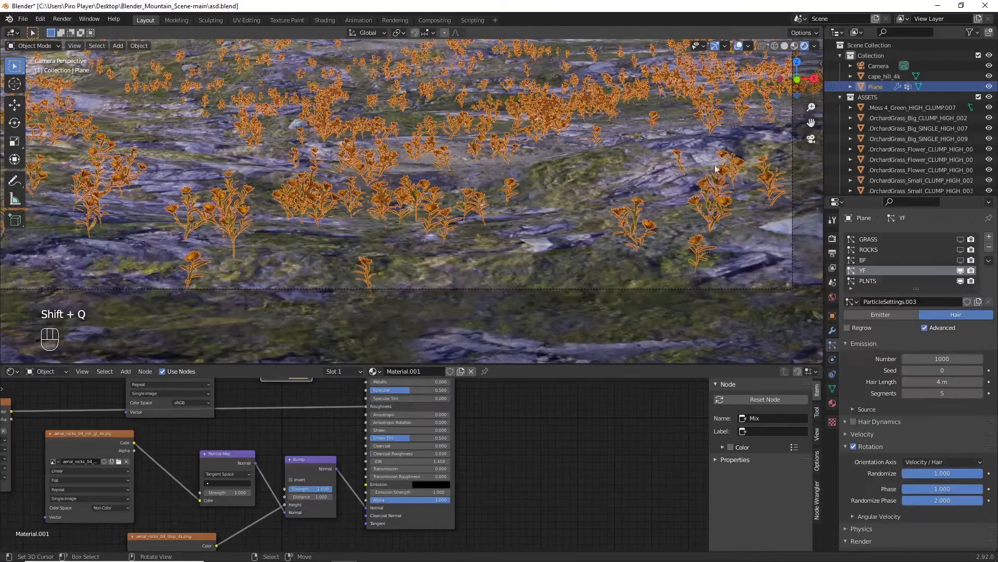
scroll(946, 390, down, 9)
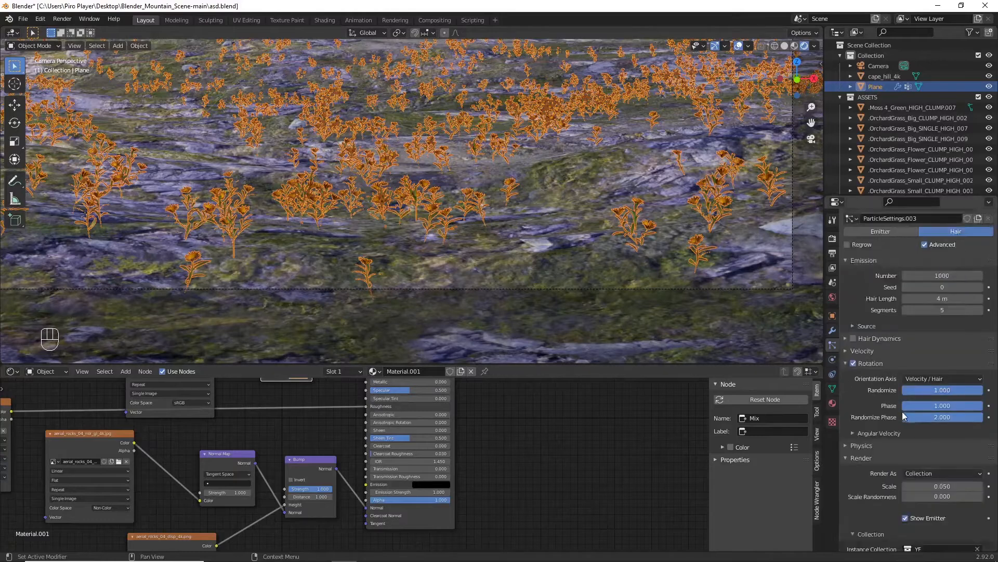
click(942, 392)
text(0.2)
key(Return)
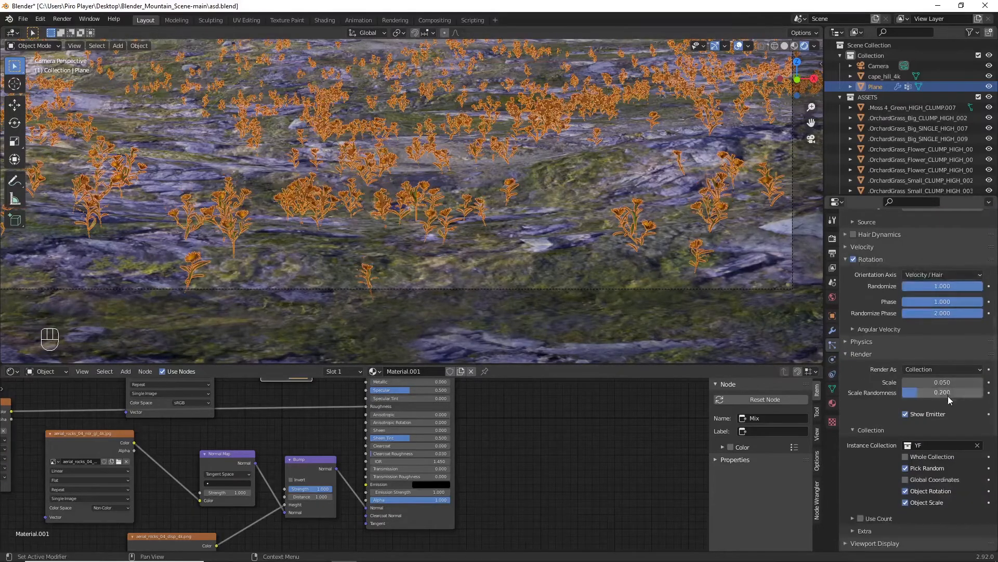
Step: Set the YF particle render Scale to 0.065
scroll(947, 410, down, 2)
click(942, 341)
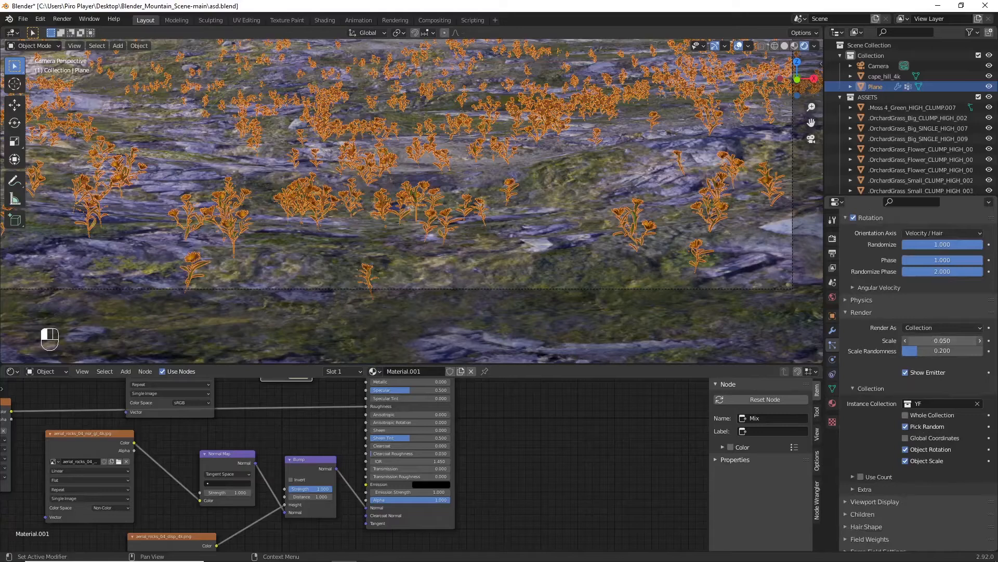
text(0.05)
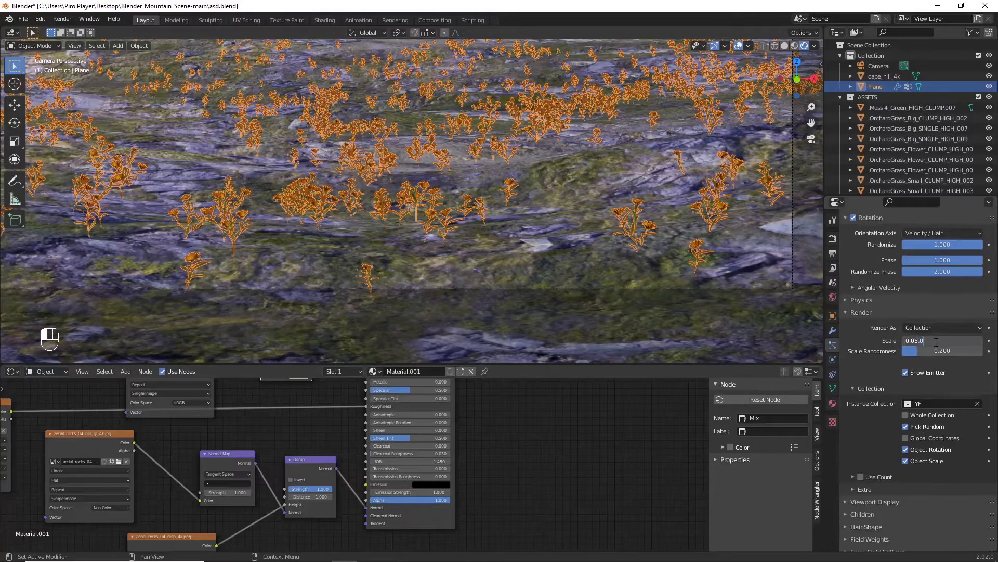
key(BackSpace)
key(BackSpace)
text(5)
key(Return)
scroll(929, 336, up, 8)
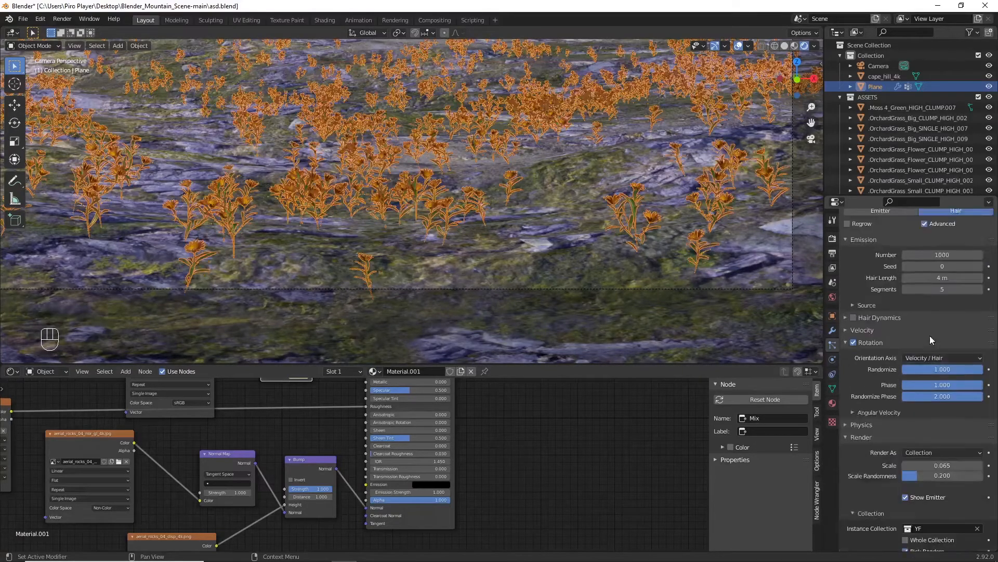
scroll(718, 286, down, 3)
Step: Deselect the terrain plane and show the BF particles in the viewport together with the YF flowers
click(620, 255)
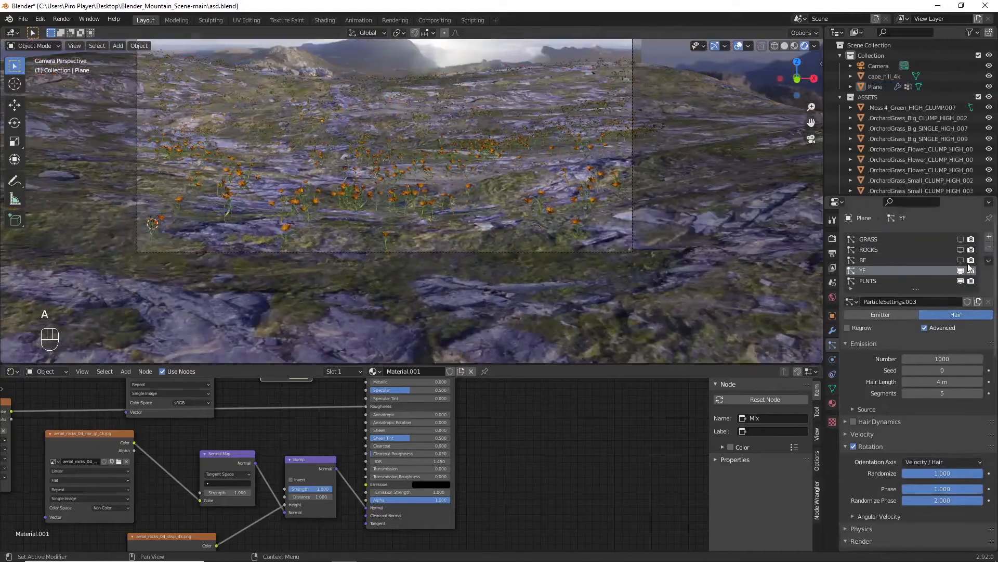
scroll(956, 265, up, 2)
click(960, 260)
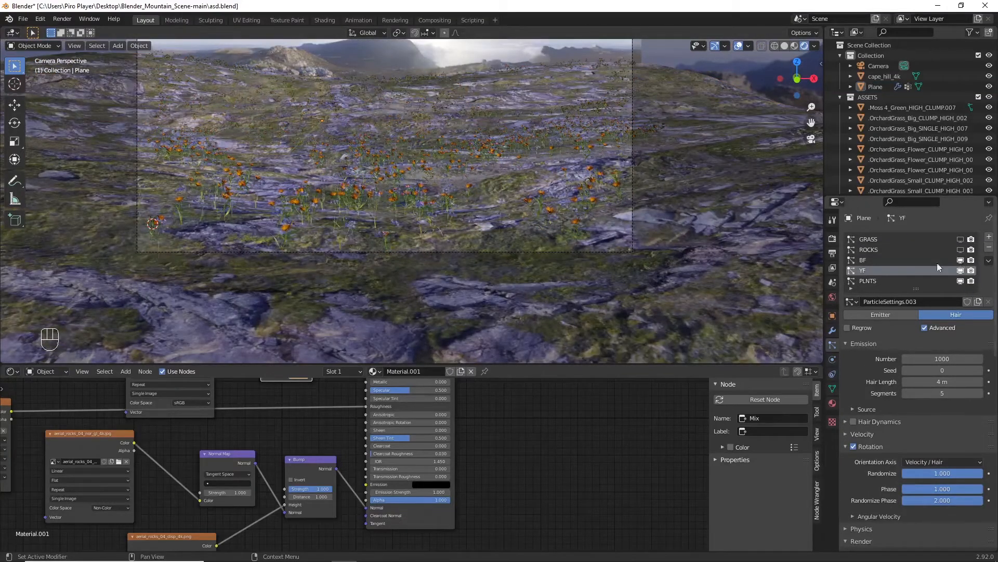
scroll(564, 273, up, 8)
scroll(565, 274, up, 3)
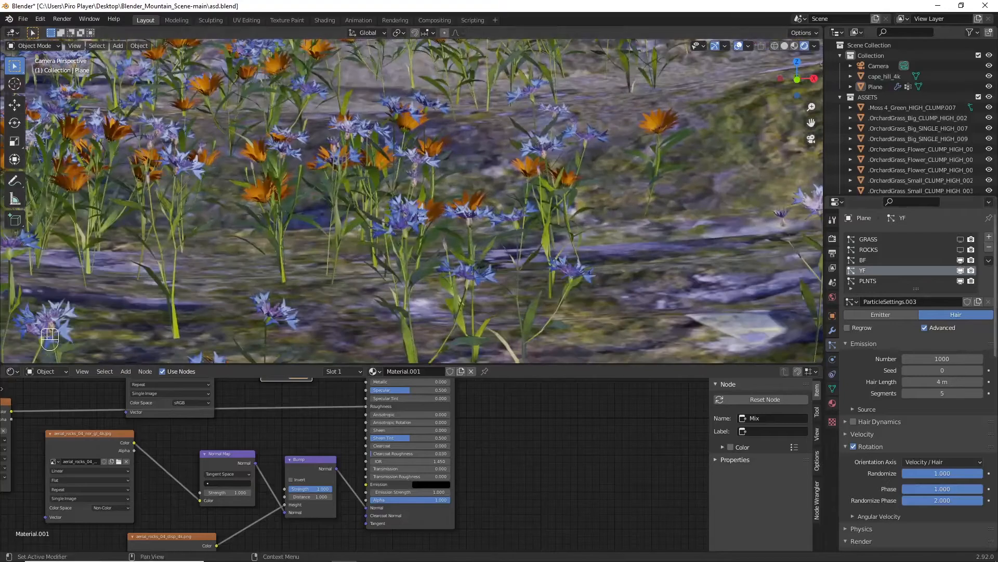
Step: Set the YF particle Hair Length to 4.5 m
click(945, 381)
text(4.5)
key(Return)
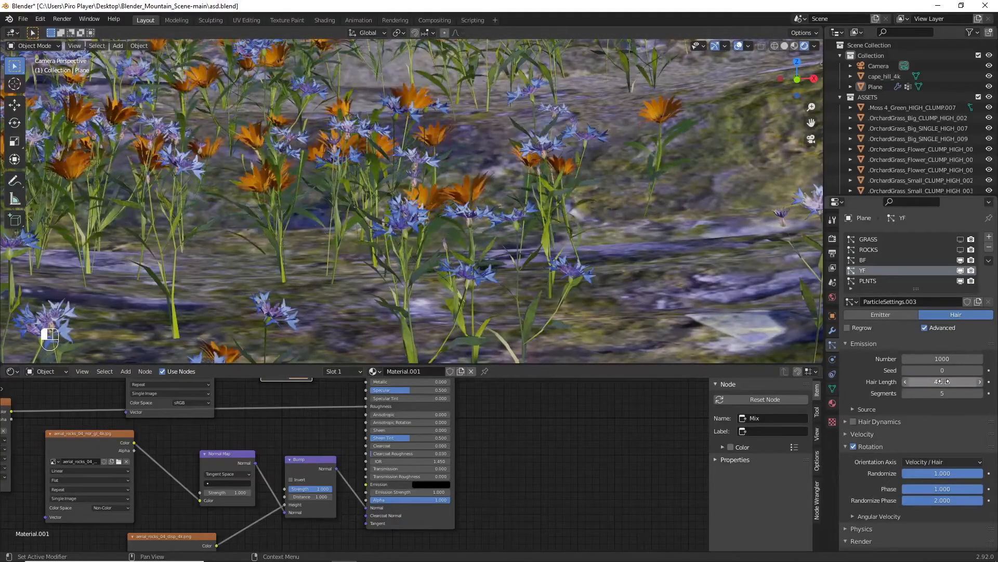
scroll(490, 210, down, 4)
scroll(491, 209, up, 2)
scroll(491, 209, up, 2)
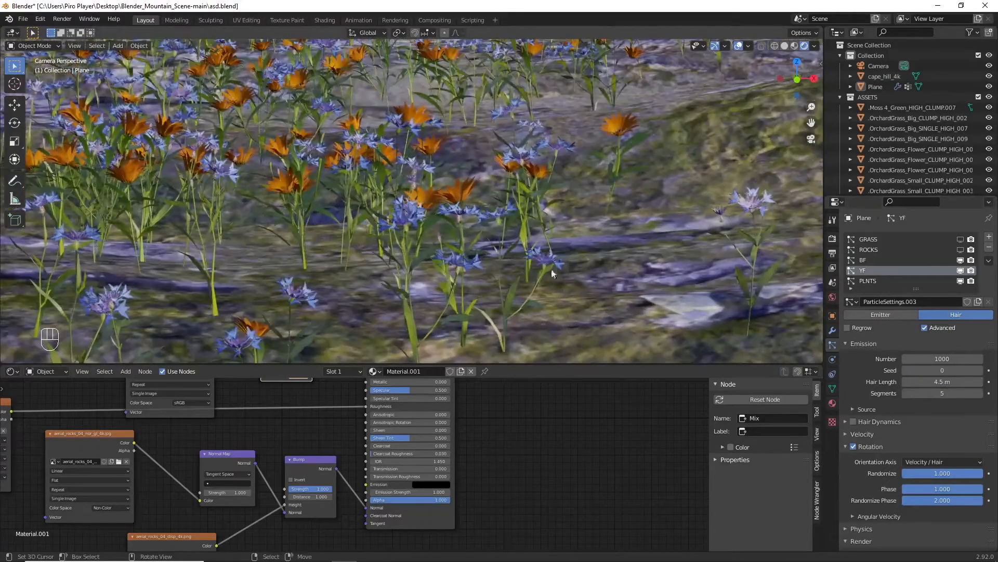
Step: Set the YF particle Number to 2000 and step the Seed up to 3
click(962, 359)
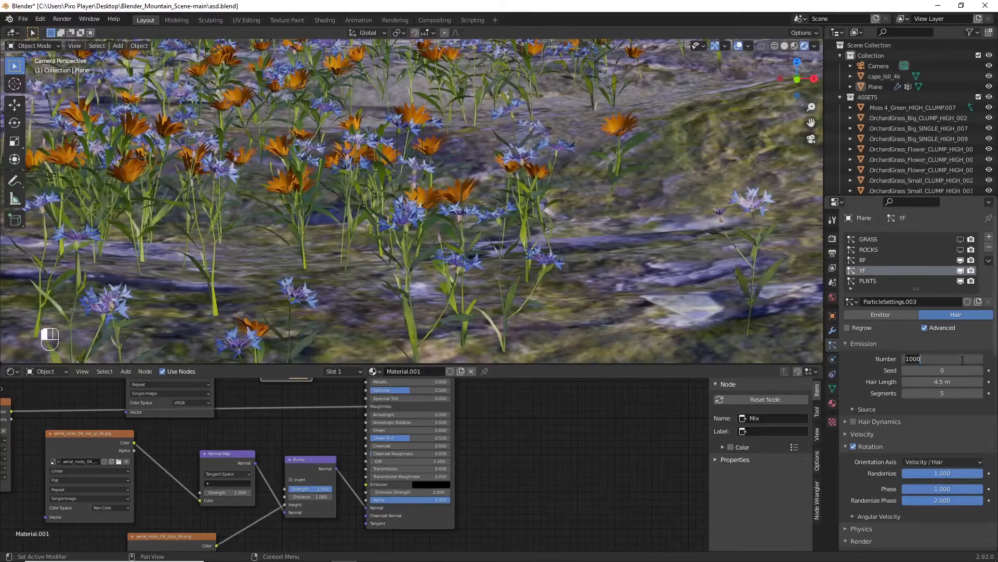
text(200)
key(Return)
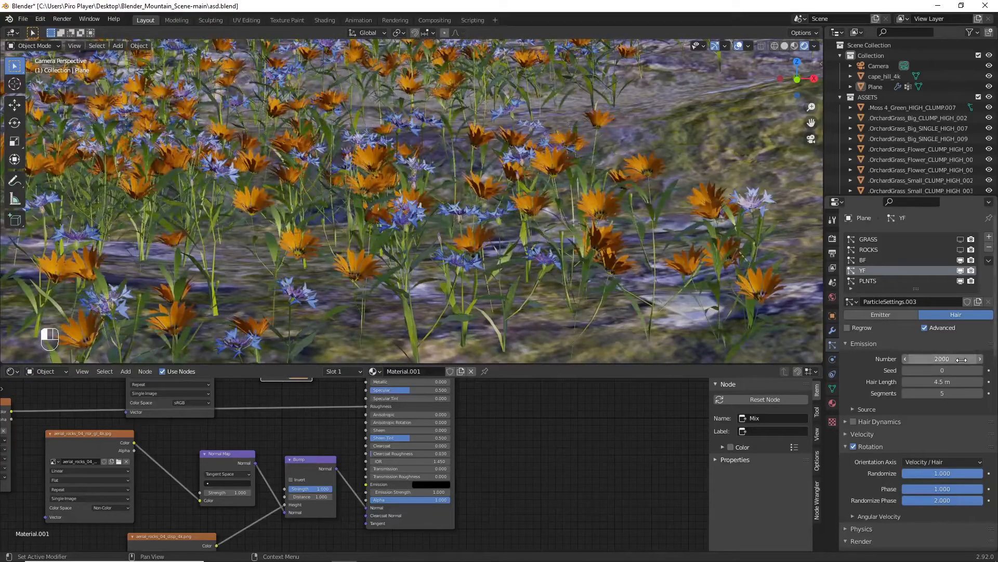
click(981, 371)
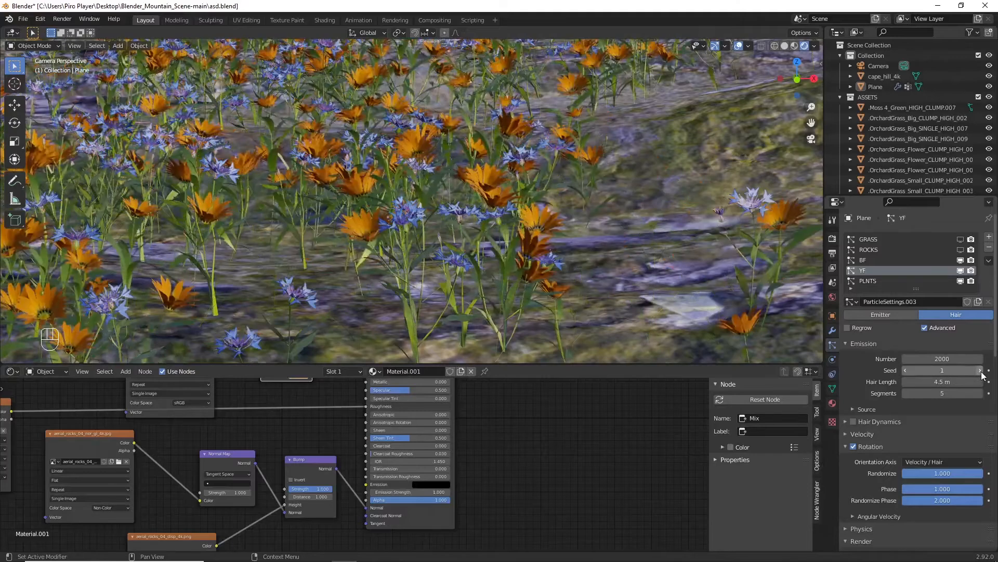
click(982, 372)
click(981, 372)
scroll(575, 278, down, 6)
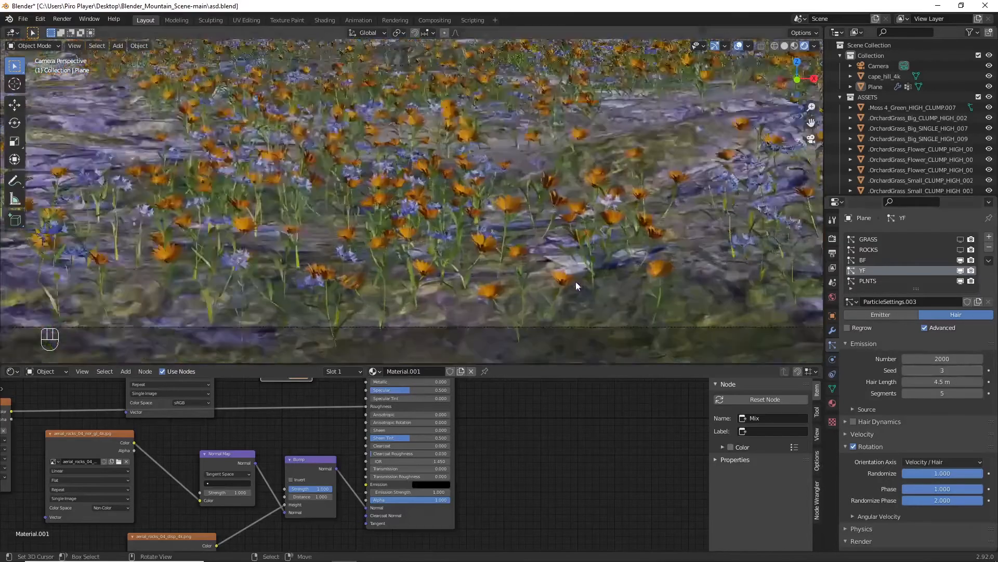
scroll(574, 273, up, 6)
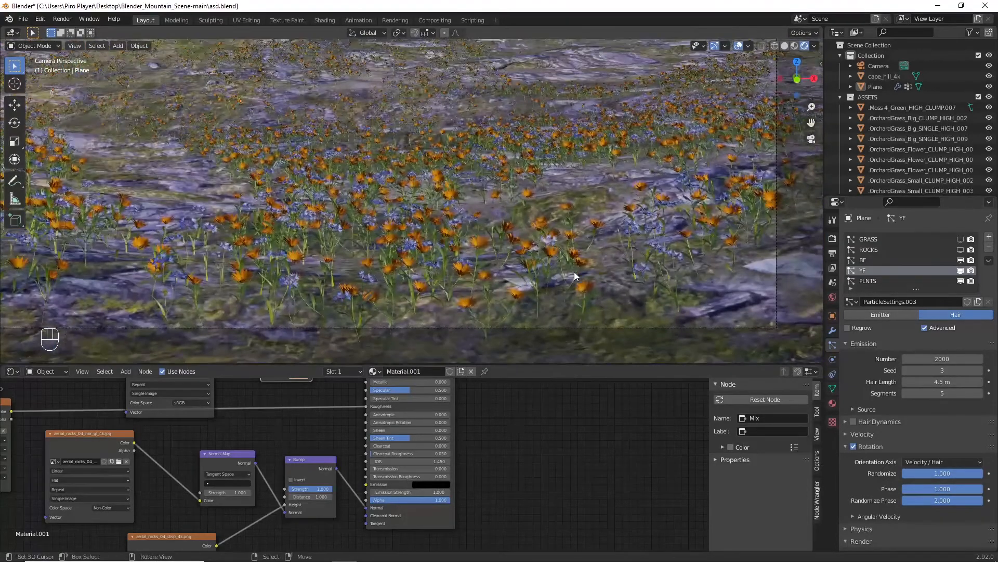
Step: Reduce the YF particle Number to 1500 and step the Seed up to 5
double_click(940, 359)
text(1500)
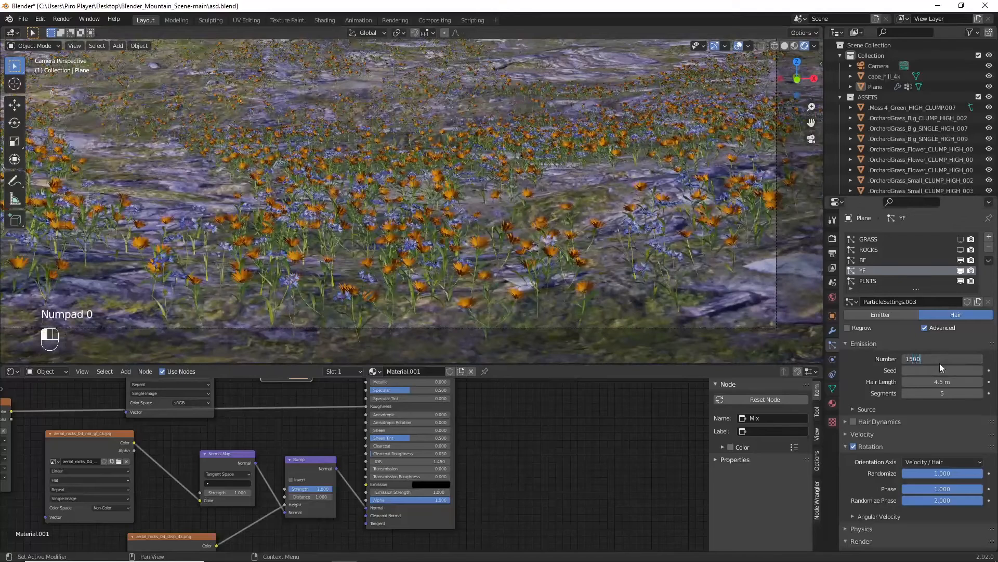
key(Return)
click(981, 370)
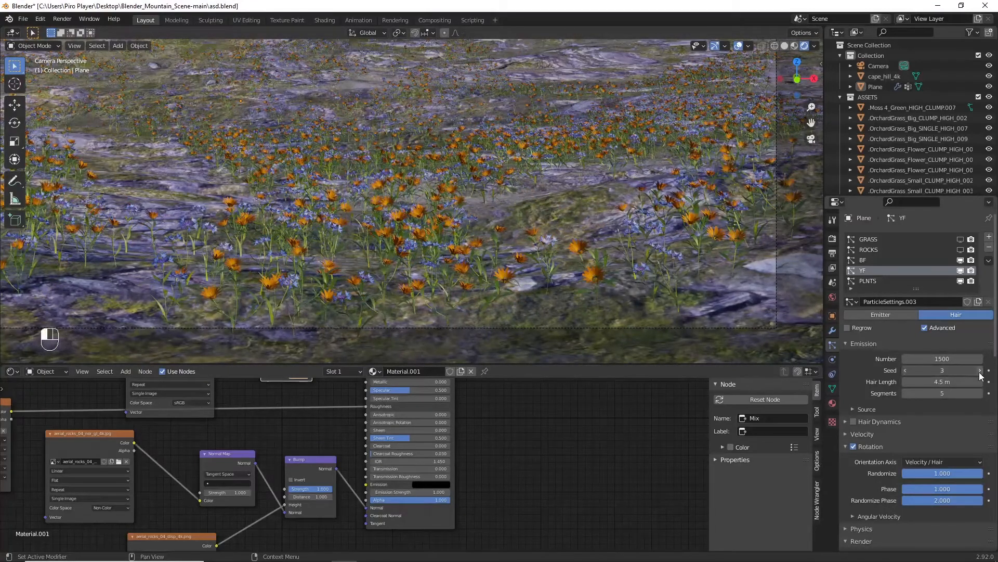
click(980, 371)
scroll(484, 242, down, 3)
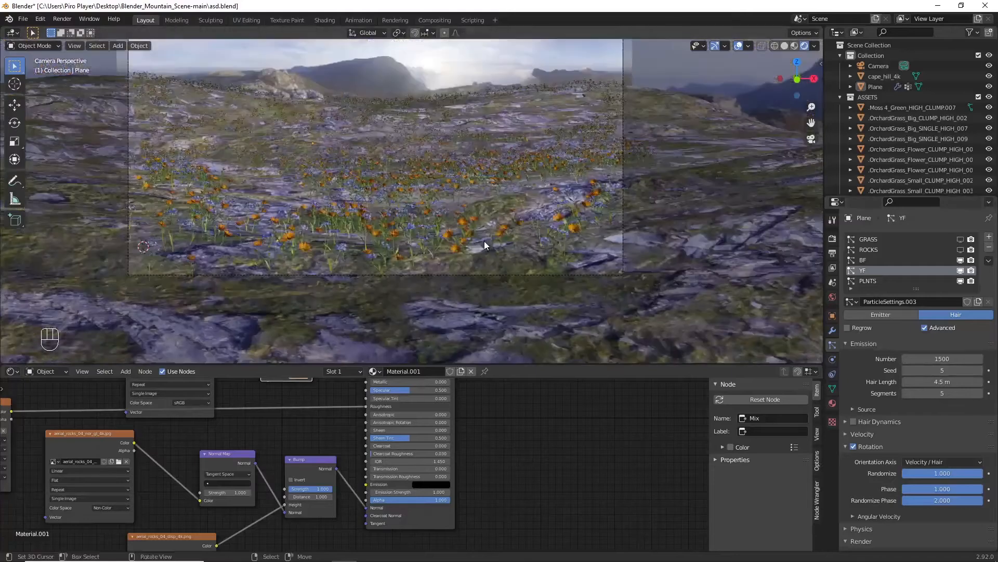
scroll(487, 245, up, 1)
Step: Hide the BF and YF particles in the viewport and enable Advanced settings for the PLNTS hair system
drag(962, 274, 962, 260)
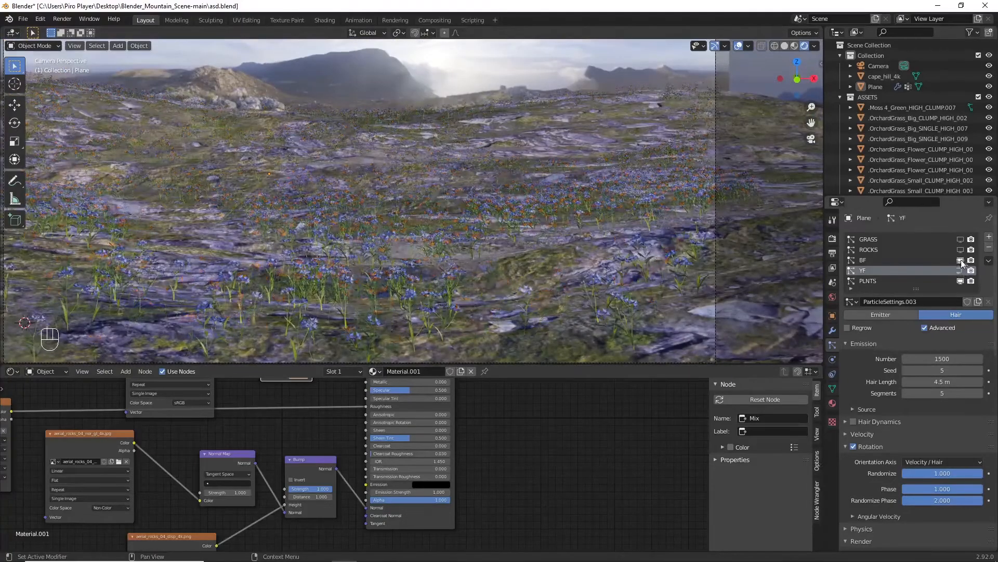
click(890, 283)
click(943, 316)
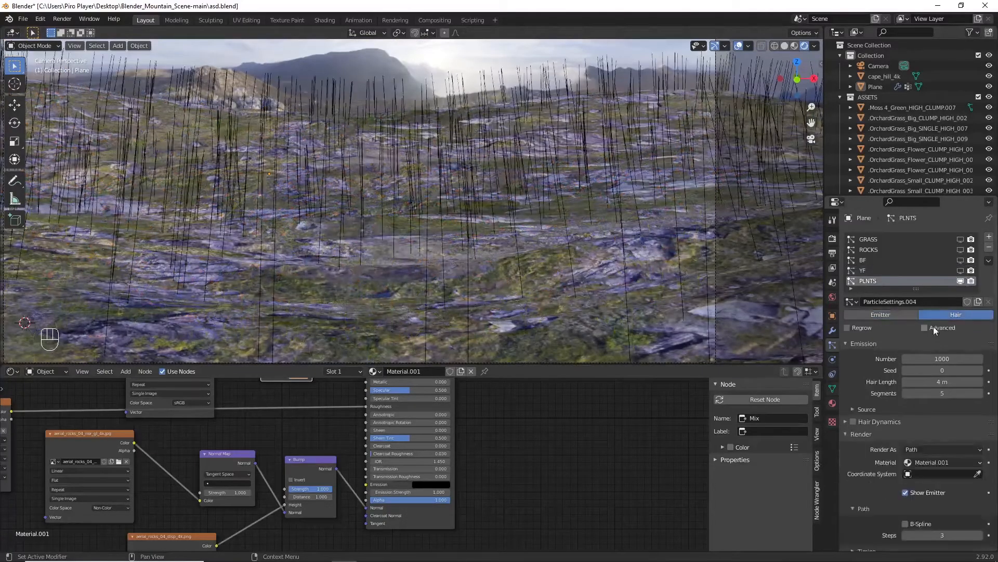
scroll(875, 398, down, 4)
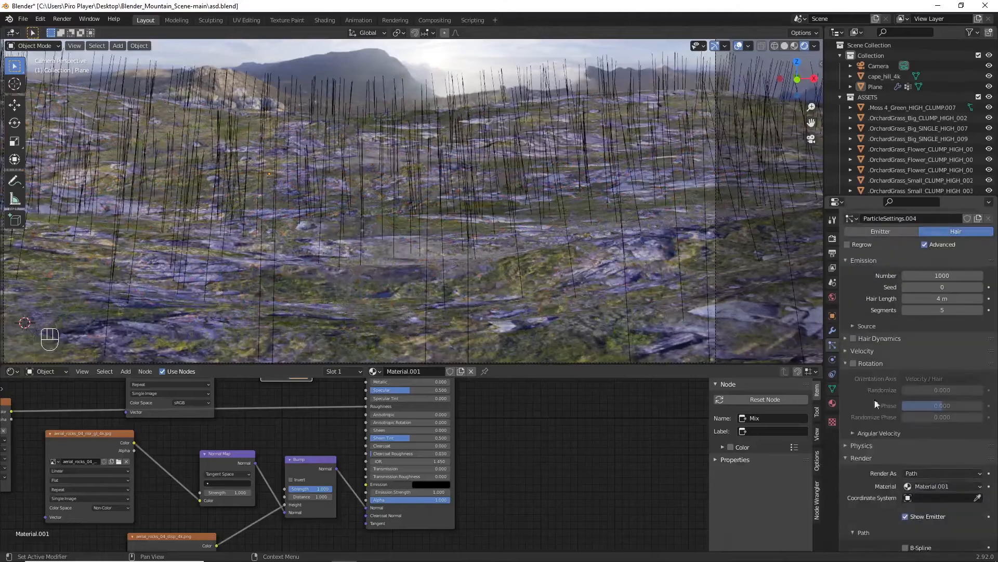
Step: Enable Rotation for the PLNTS particles with Randomize 1, Phase 1 and Randomize Phase 2
click(853, 363)
click(934, 391)
text(1)
key(Tab)
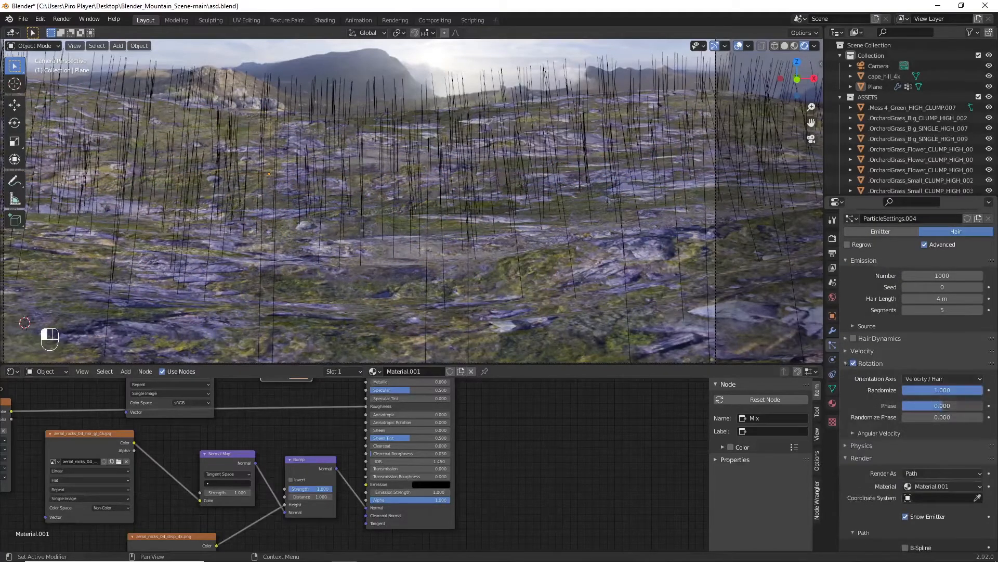
text(1)
key(Tab)
text(2)
key(Return)
scroll(921, 436, down, 3)
scroll(922, 436, down, 1)
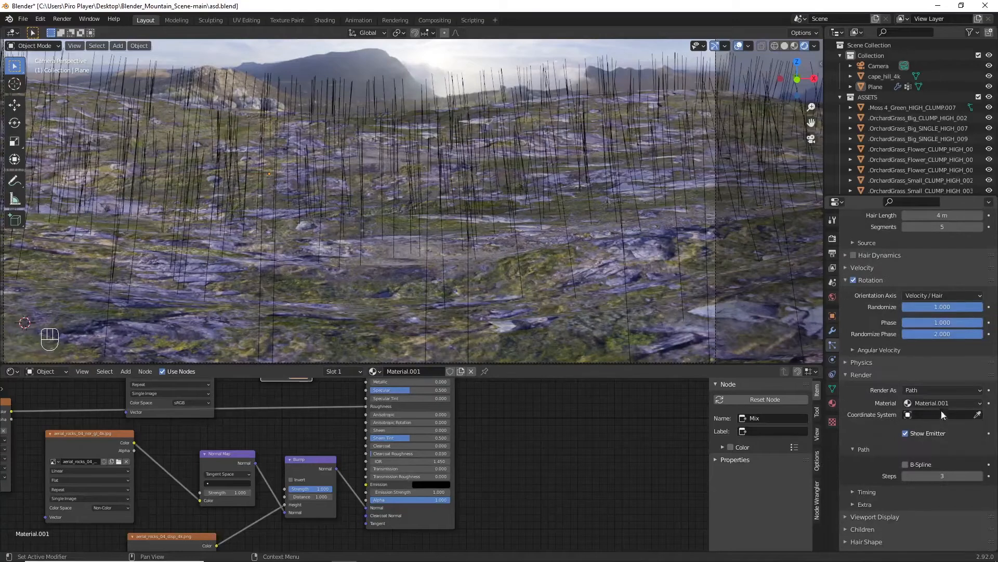
Step: Render the PLNTS particles as the PLANTS collection with Pick Random and Object Rotation enabled
click(967, 390)
click(941, 433)
click(941, 463)
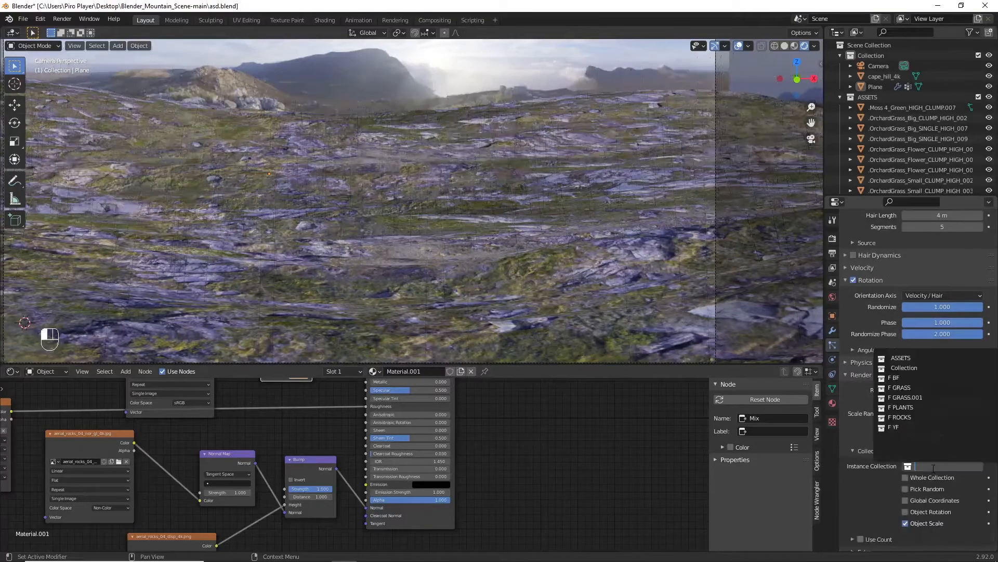
text(PL)
key(Return)
scroll(932, 469, down, 2)
click(913, 448)
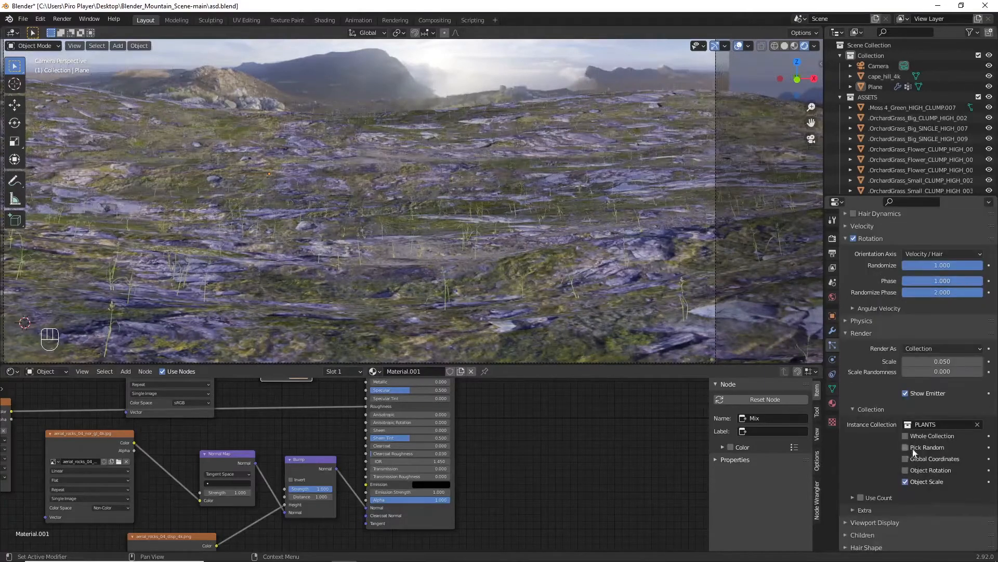
click(921, 469)
Step: Limit the PLNTS particle density to the grass vertex group
scroll(911, 488, down, 3)
click(926, 537)
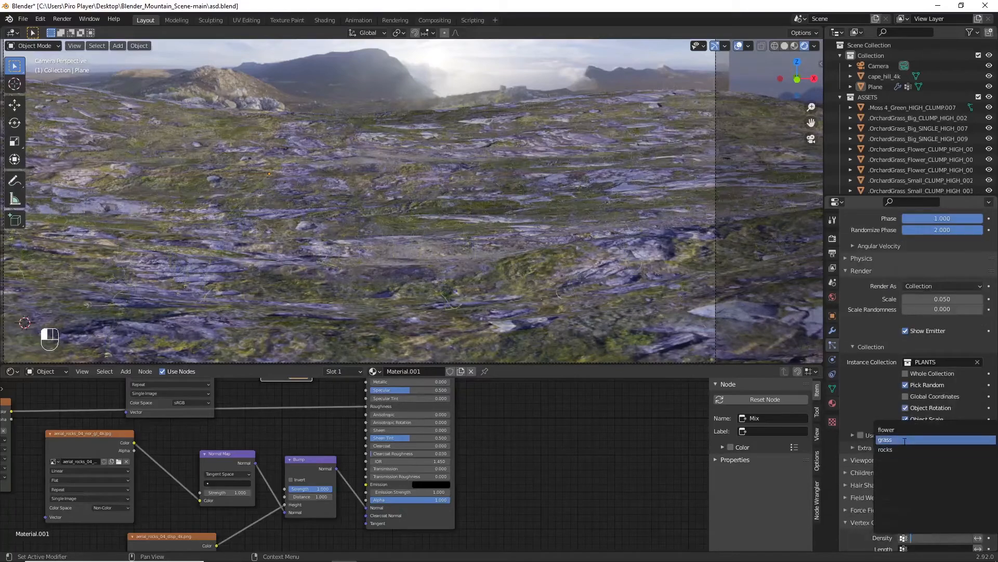
key(Return)
Step: Select the three OrchardGrass flower clump assets, rotate them 90° about the global Y axis, and return to the camera view
key(KP_0)
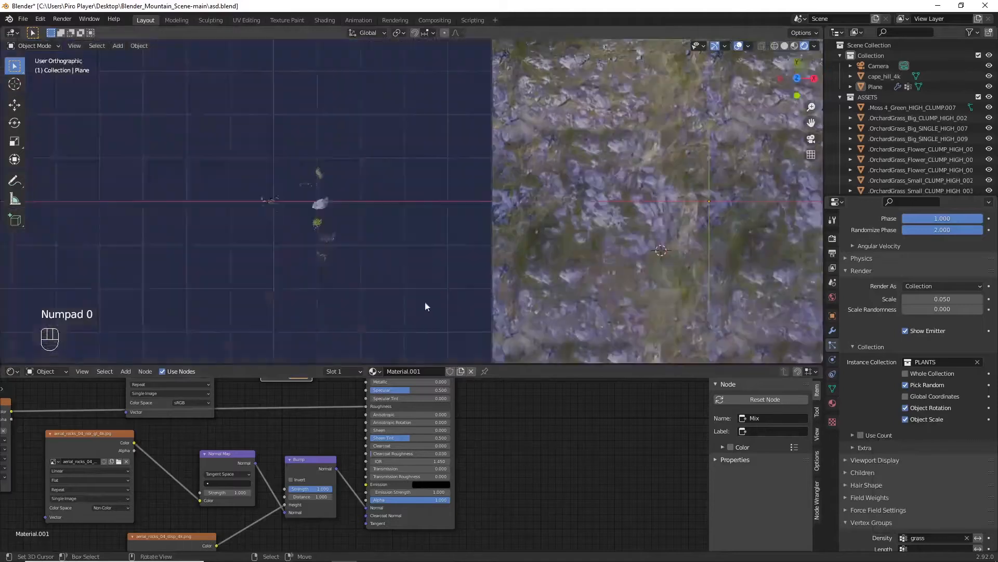
ctrl+scroll(354, 232, down, 3)
scroll(300, 179, up, 3)
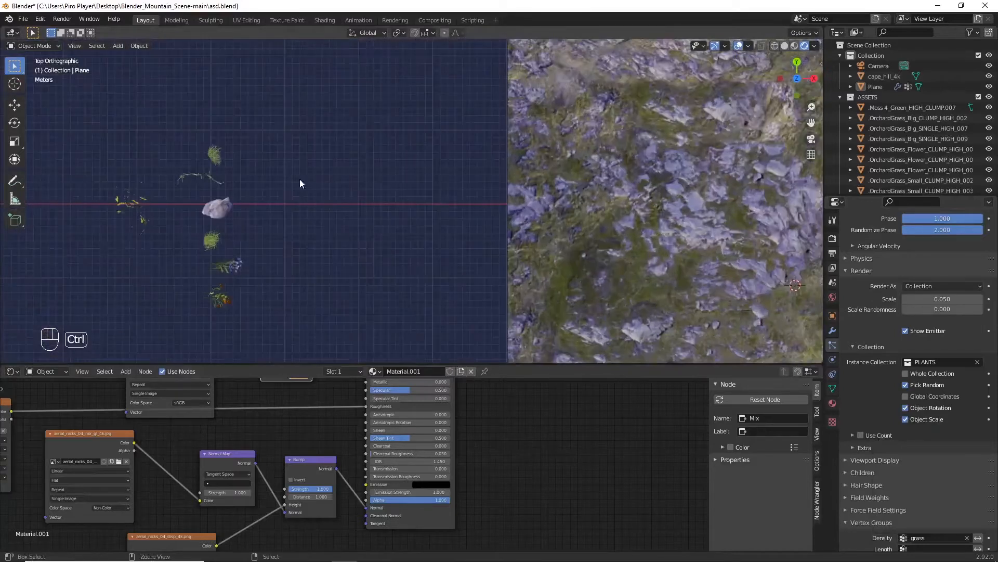
click(211, 176)
shift+click(192, 178)
shift+click(208, 180)
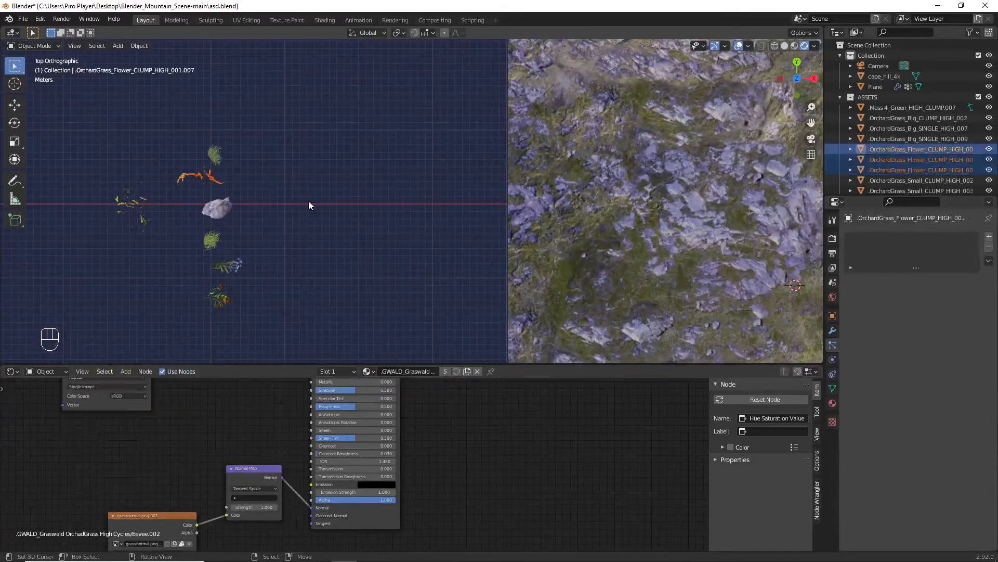
key(r)
key(y)
key(KP_9)
key(KP_0)
key(KP_Enter)
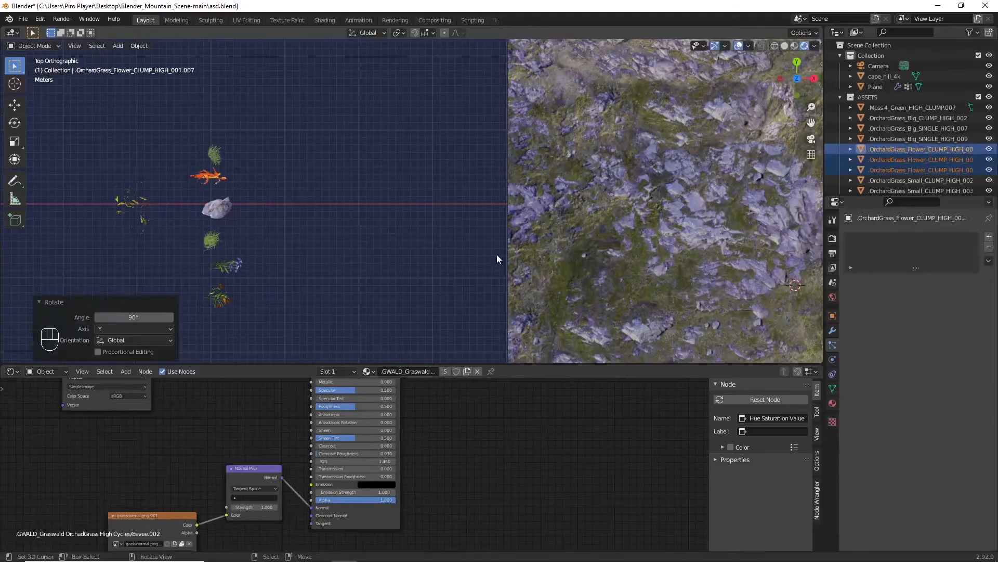
key(KP_0)
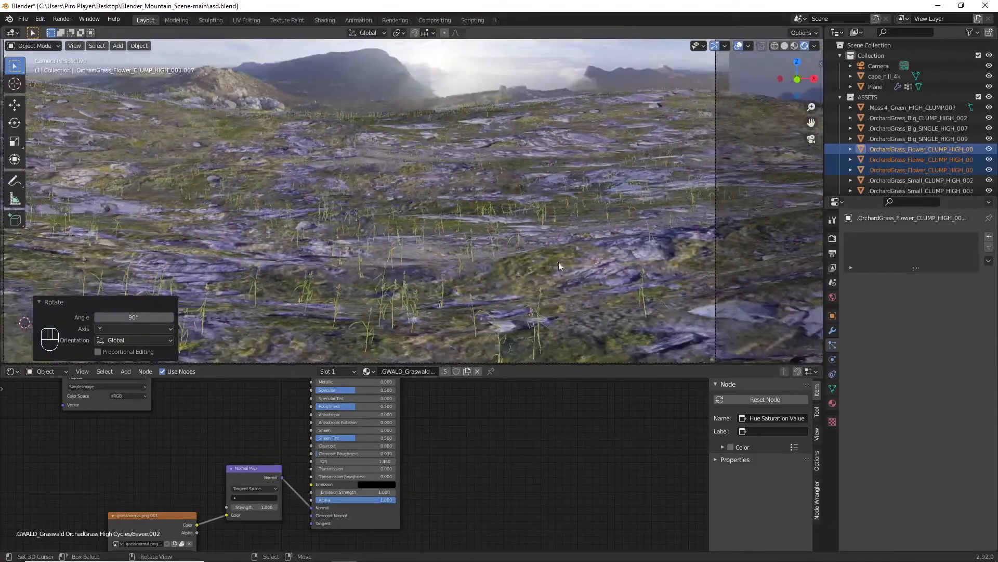
Step: Select the terrain plane, set the PLNTS particle Number to 2000, and deselect everything
click(559, 262)
click(935, 358)
text(2000)
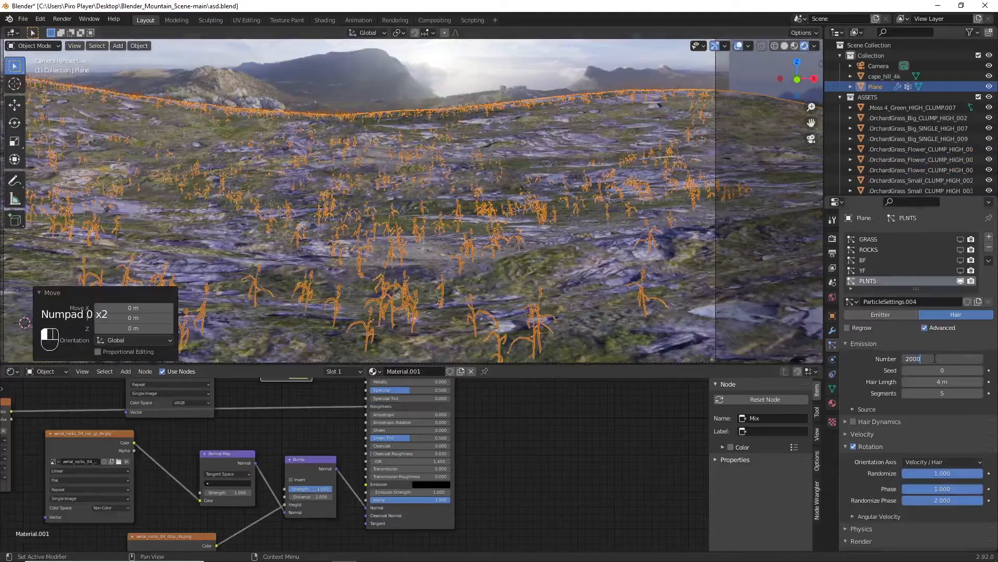
key(Return)
key(a)
ctrl+scroll(657, 279, down, 4)
shift+scroll(657, 280, down, 4)
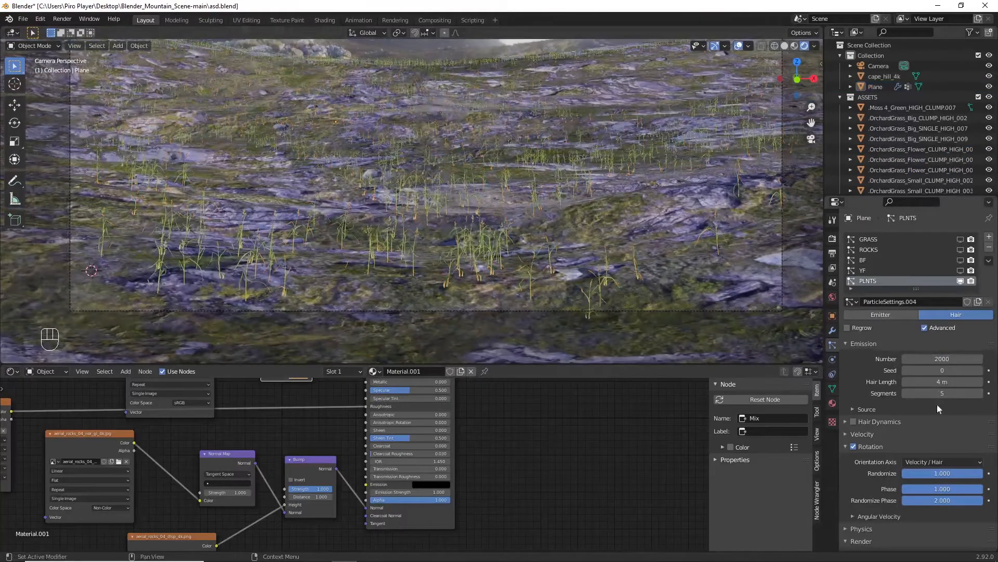
Step: Set the PLNTS Scale Randomness to 0.2
scroll(937, 405, down, 7)
click(949, 435)
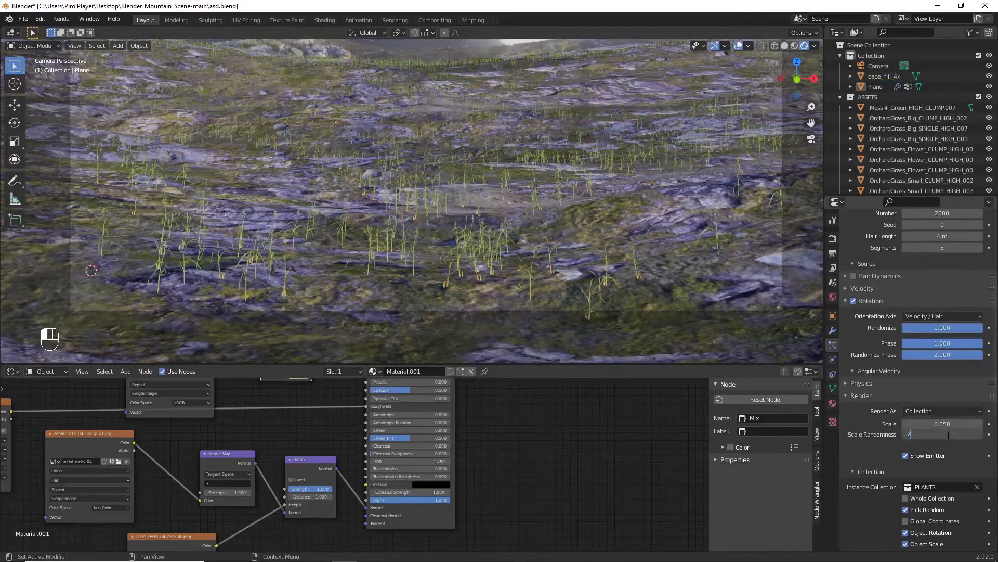
text(.2)
key(Return)
scroll(899, 376, up, 5)
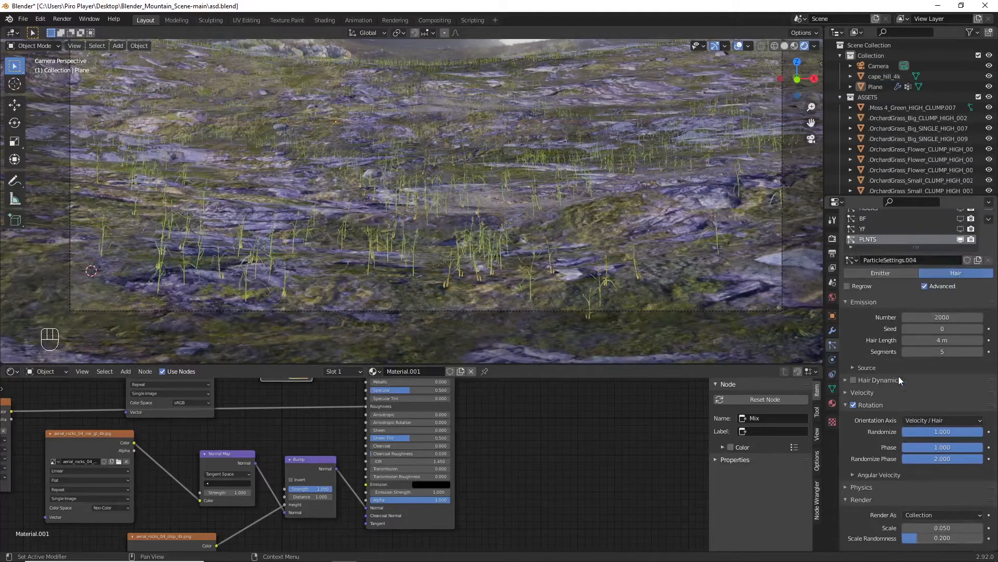
Step: Set the PLNTS particle Hair Length to 4.5 m and the Seed to 2
drag(952, 342, 949, 331)
click(952, 343)
text(4.5)
key(Return)
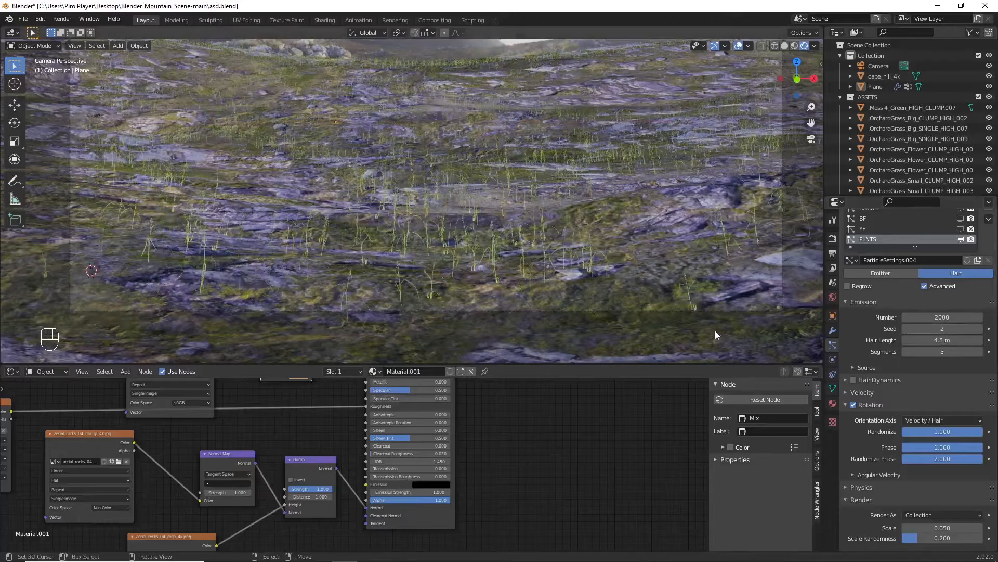
scroll(920, 322, up, 2)
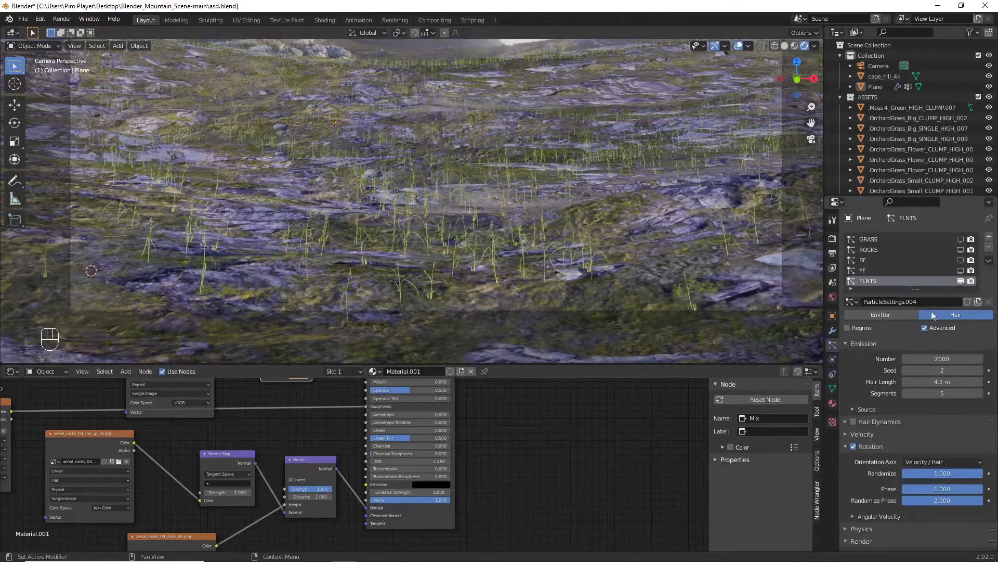
Step: Turn off the PLNTS particle system's viewport display and switch to the top view of the terrain plane
click(961, 281)
scroll(485, 232, down, 3)
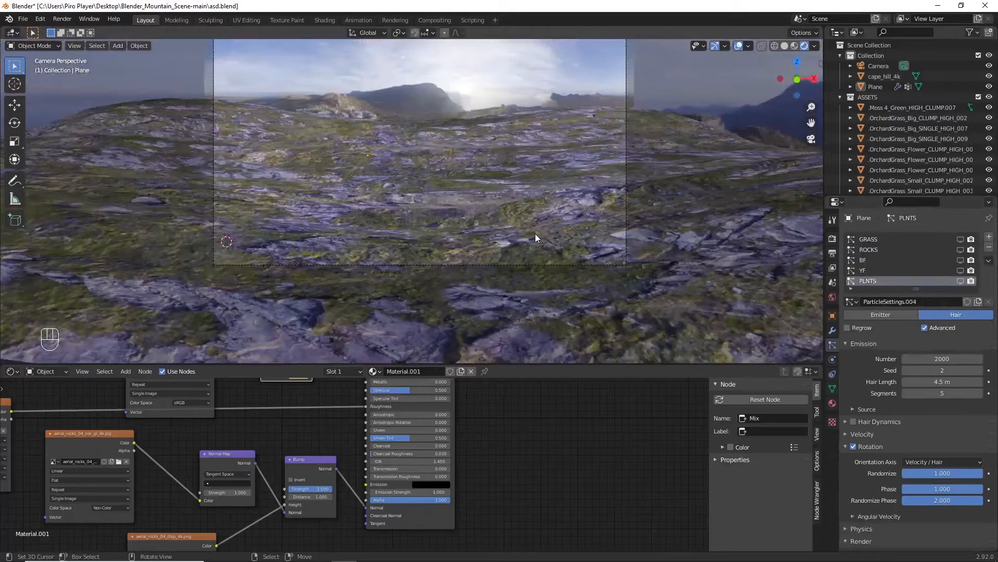
key(KP_0)
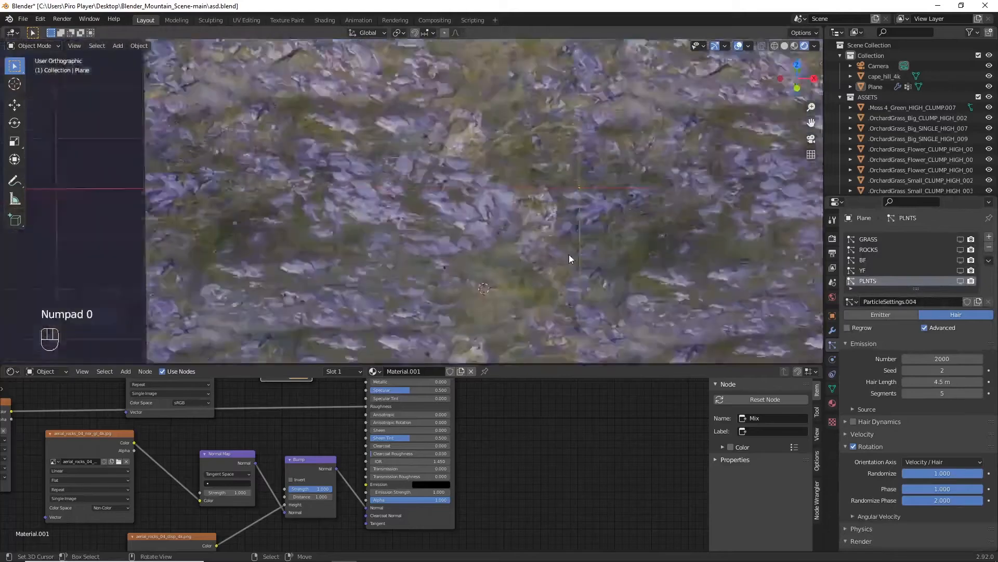
scroll(570, 259, up, 4)
scroll(570, 255, down, 2)
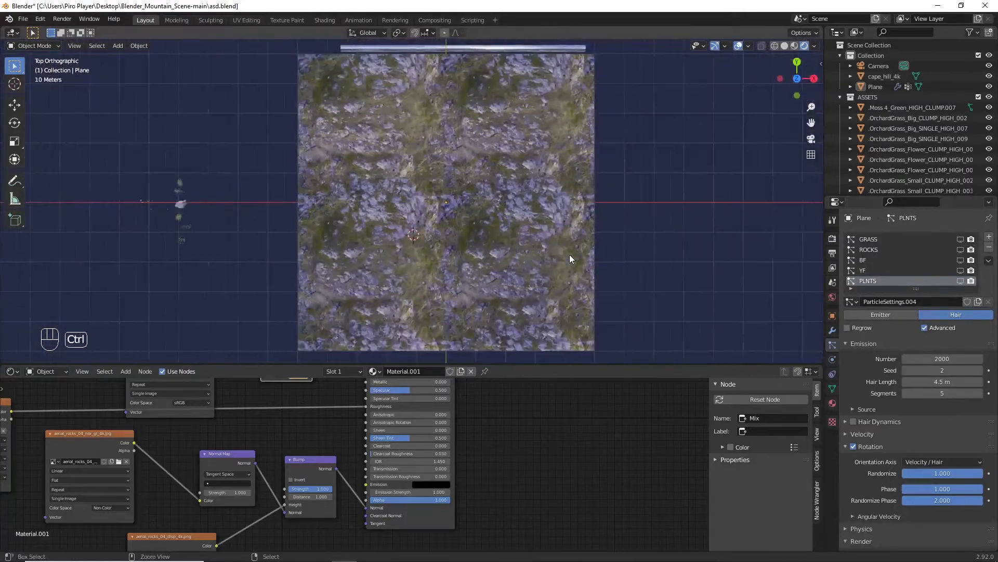
scroll(569, 254, up, 1)
Step: Import the Deer.fbx model from the Blender_Mountain_Scene-main folder with the default import options
click(24, 20)
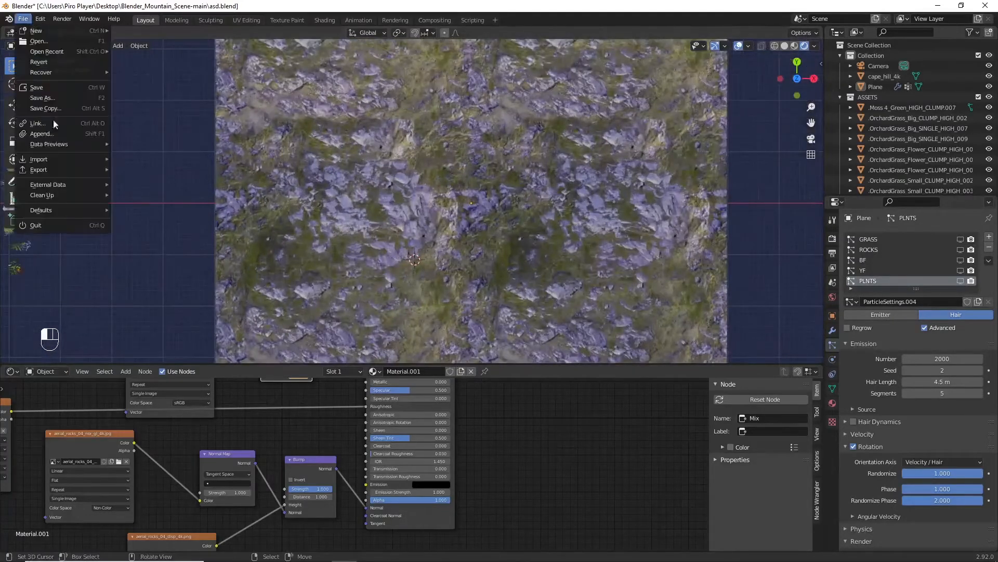
mouse_move(57, 159)
click(154, 221)
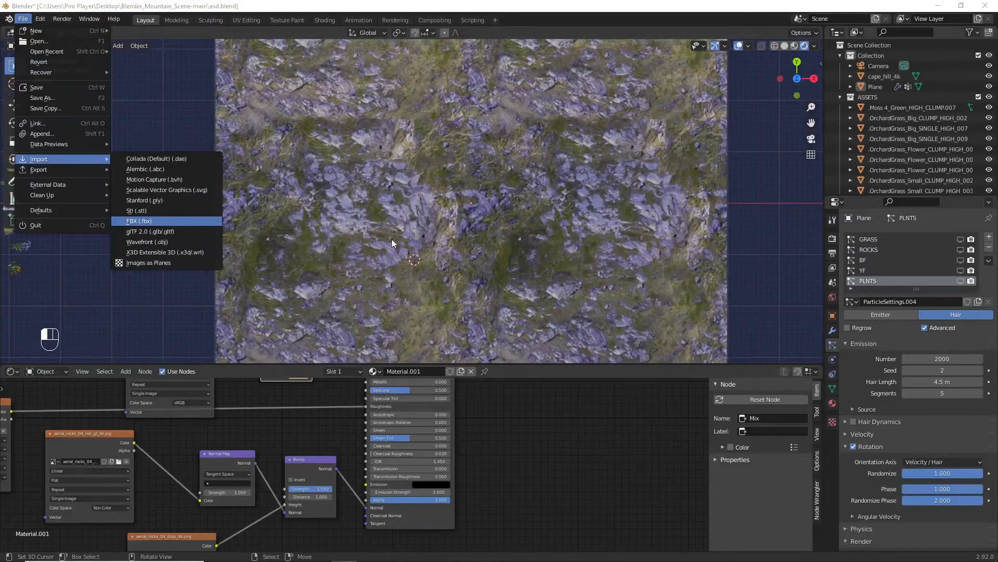
click(464, 252)
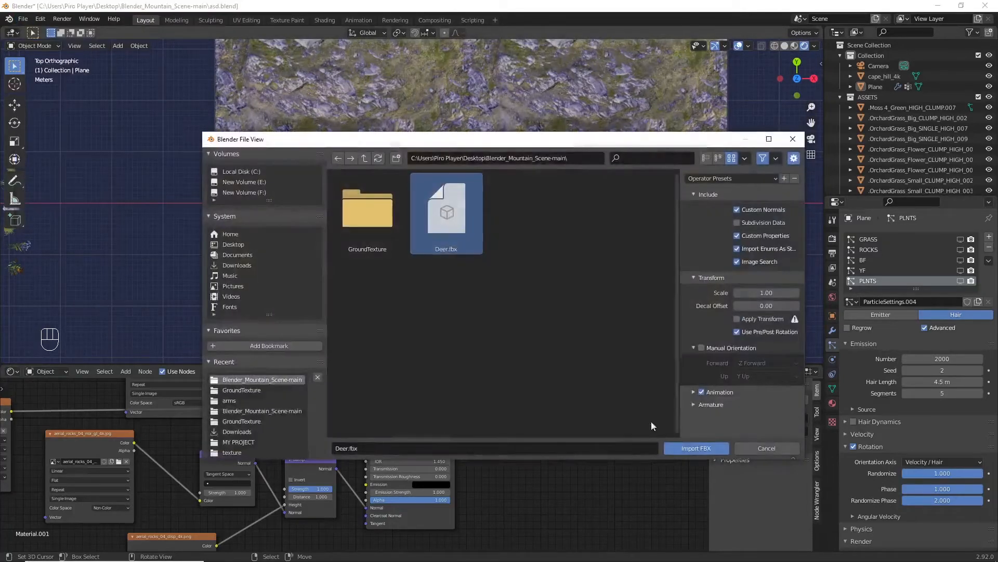
click(691, 448)
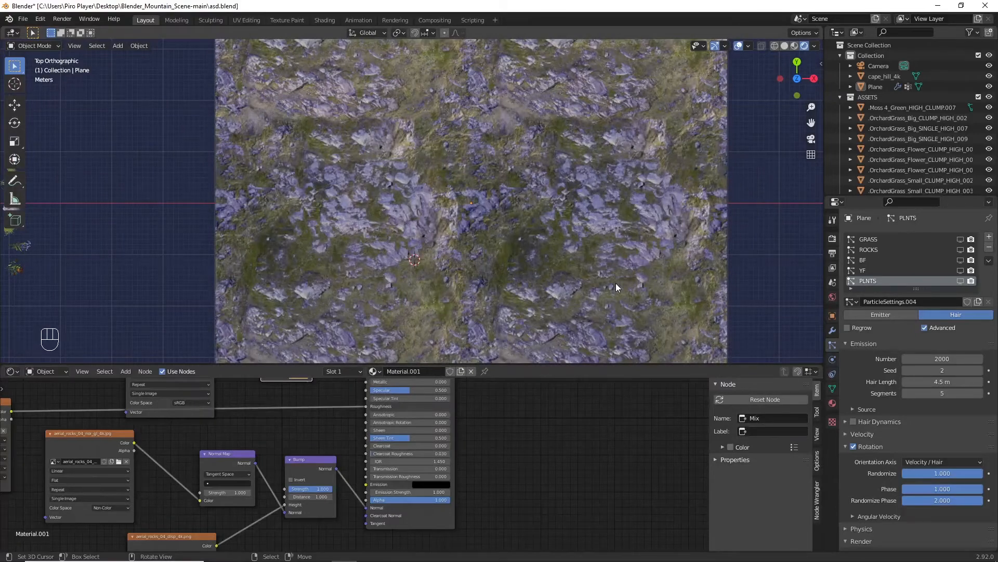
scroll(616, 285, down, 2)
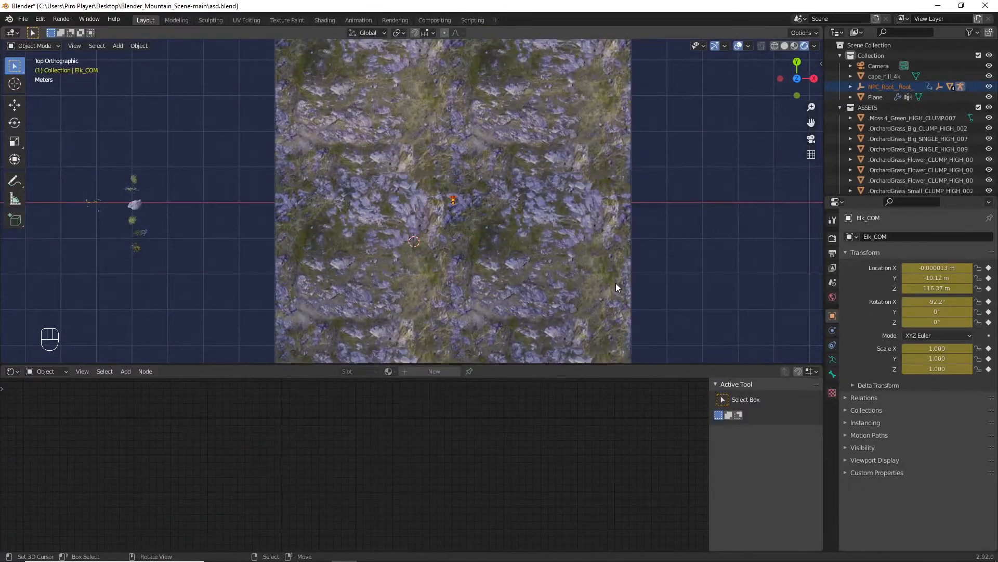
Step: Isolate the imported deer in local view and look at it from the right orthographic view
key(KP_Divide)
key(KP_3)
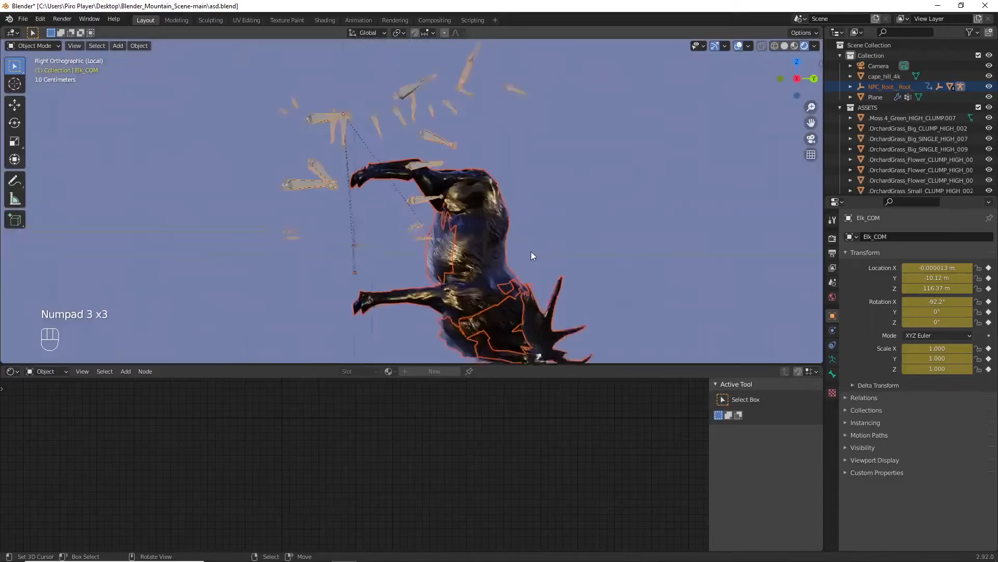
shift+scroll(531, 251, down, 2)
scroll(528, 249, up, 2)
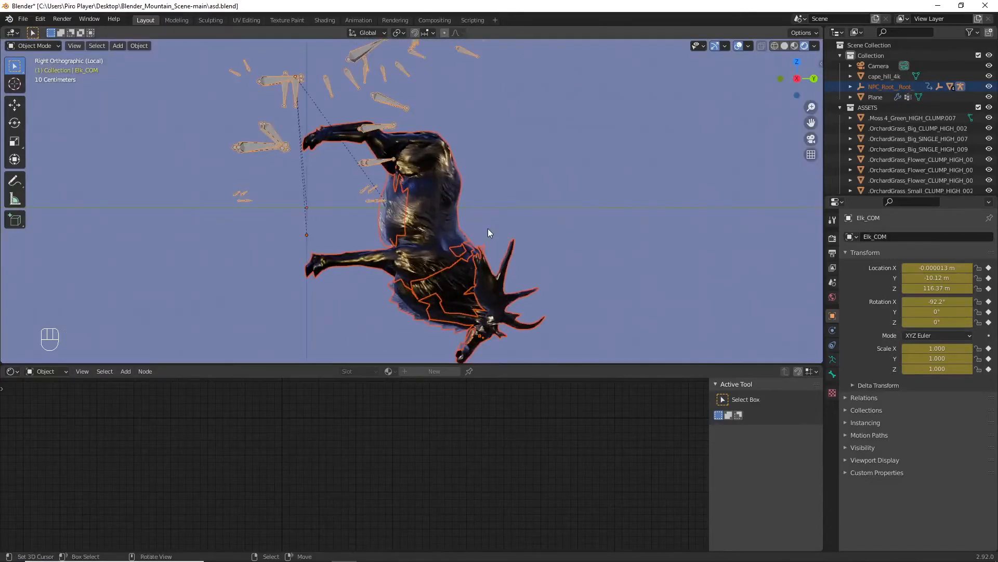
scroll(488, 229, down, 2)
shift+scroll(489, 229, up, 2)
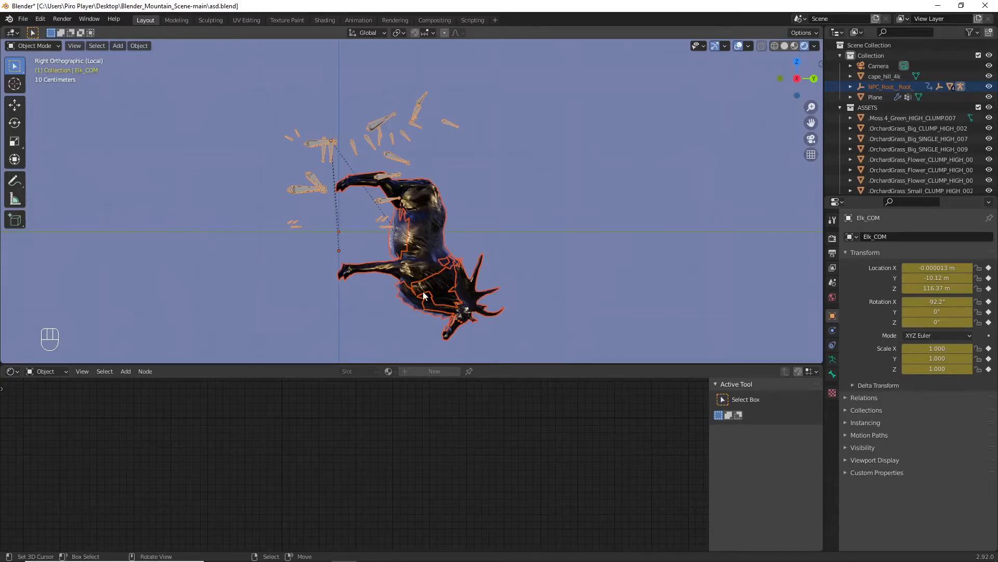
scroll(444, 275, up, 2)
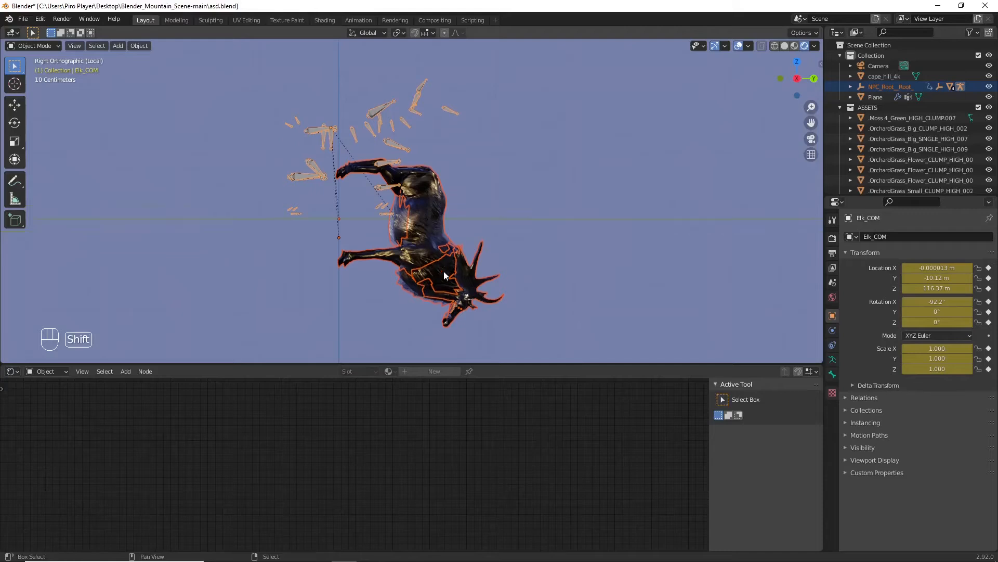
shift+scroll(444, 270, up, 1)
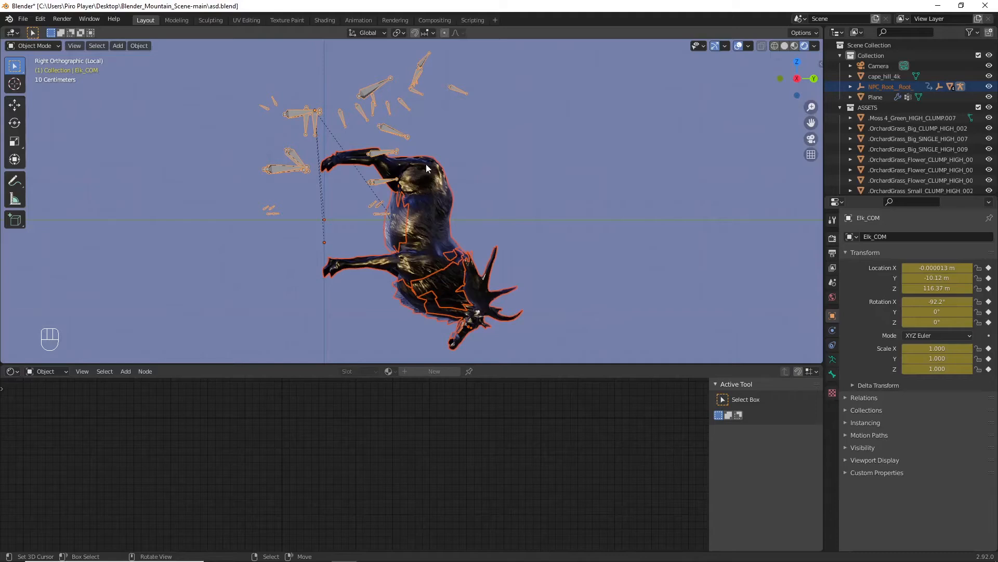
click(402, 141)
key(Tab)
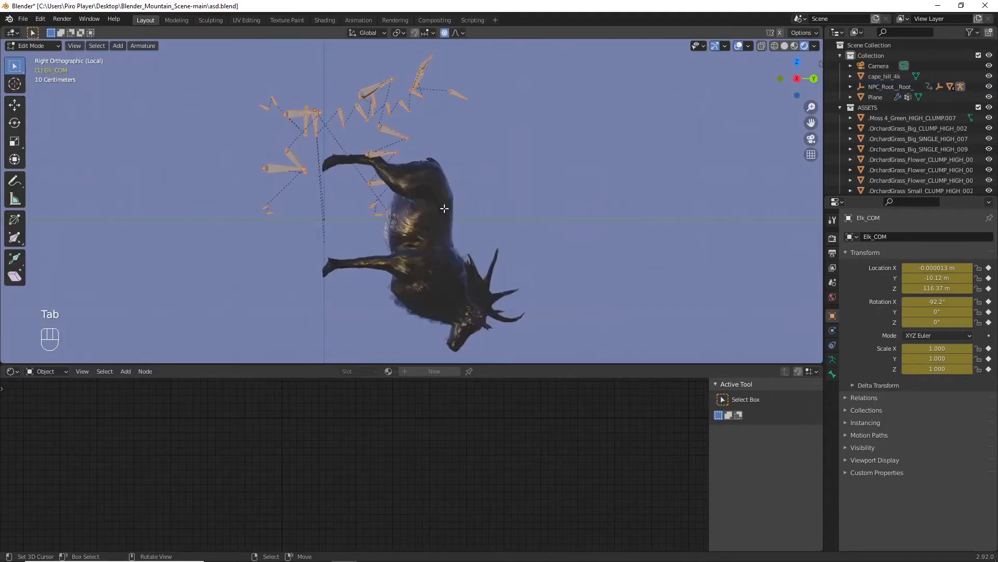
key(a)
key(Tab)
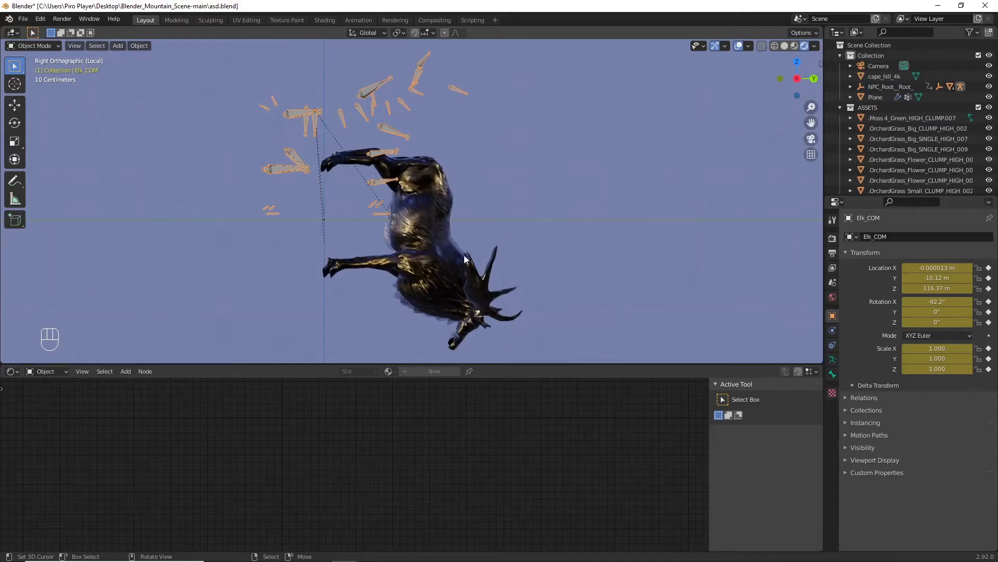
key(g)
right_click(443, 175)
Step: In Edit Mode, select all the deer's armature bones and rotate them -90° about the global X axis
key(Tab)
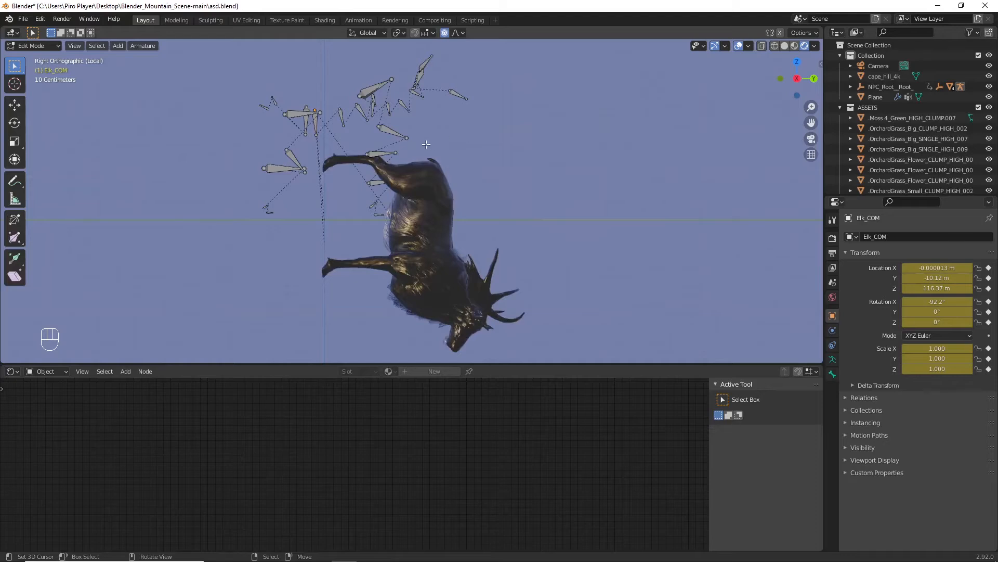
key(a)
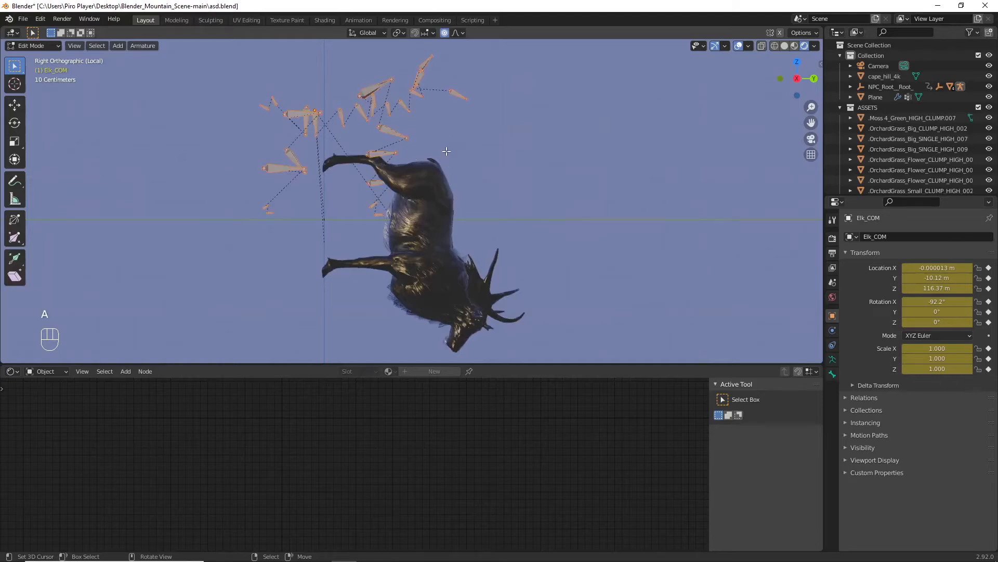
key(r)
key(x)
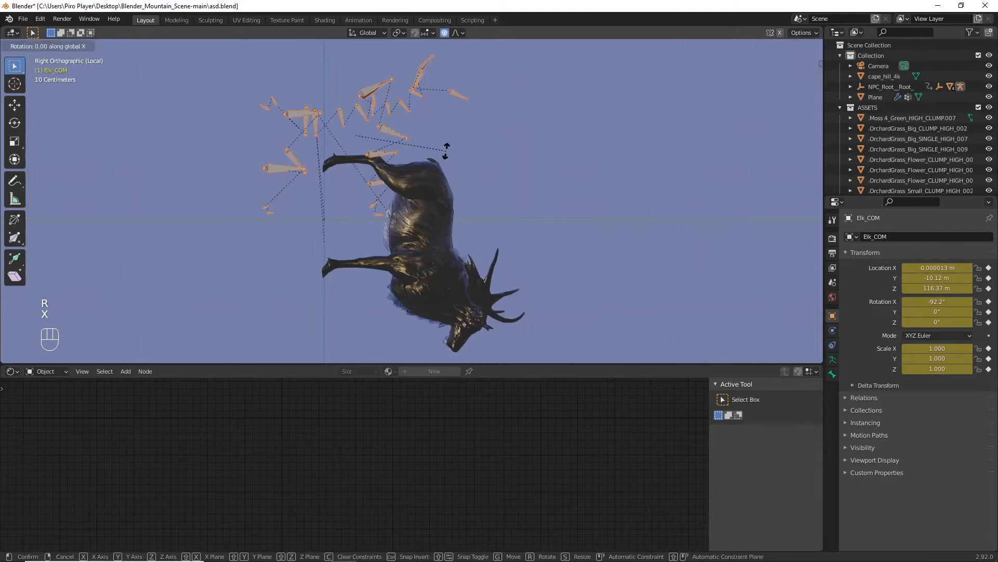
key(KP_9)
key(KP_0)
key(KP_Subtract)
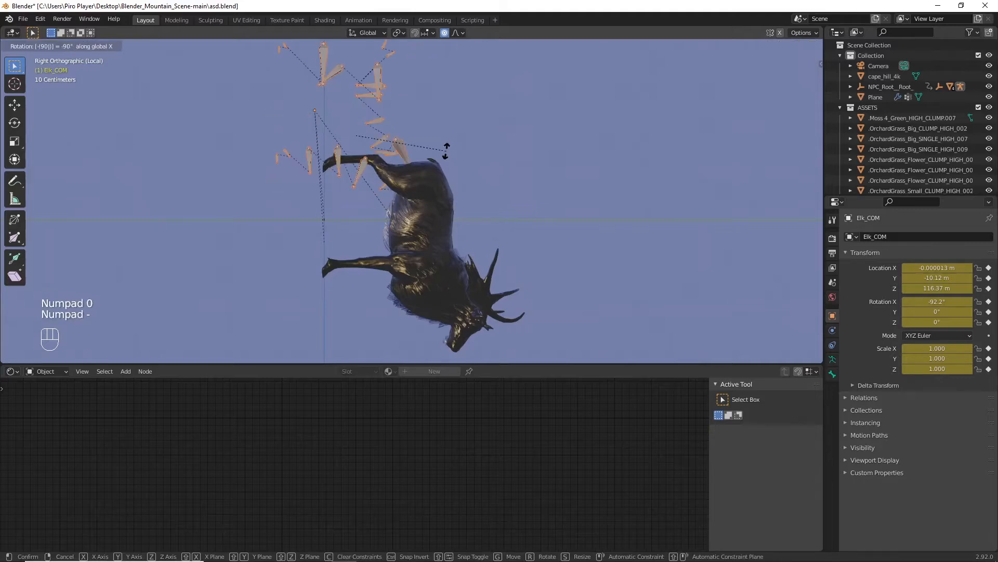
key(KP_Enter)
Step: Move the rotated bones about 0.52 m along Y and -1.27 m along Z onto the deer's body, and return to Object Mode
scroll(446, 153, up, 2)
key(g)
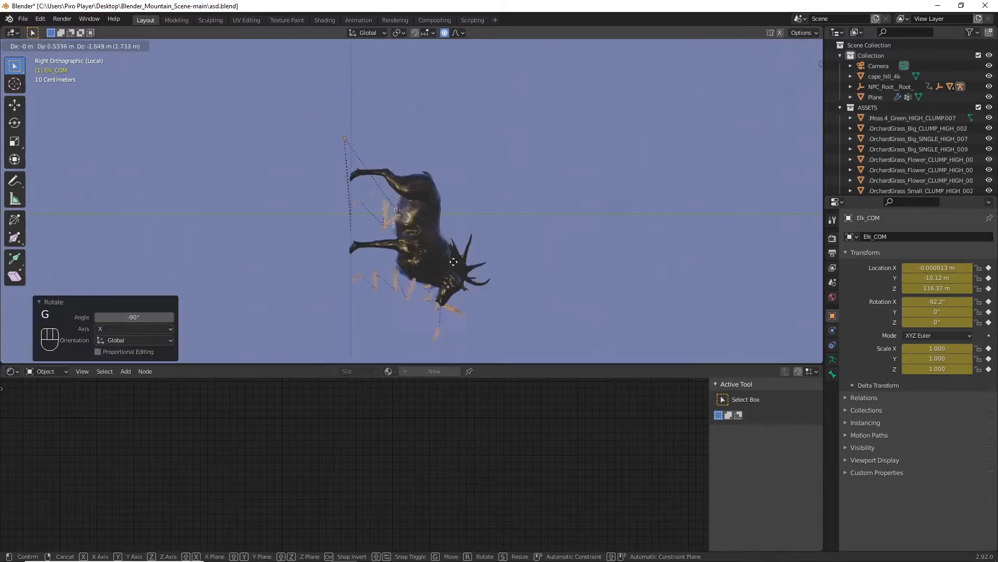
click(459, 244)
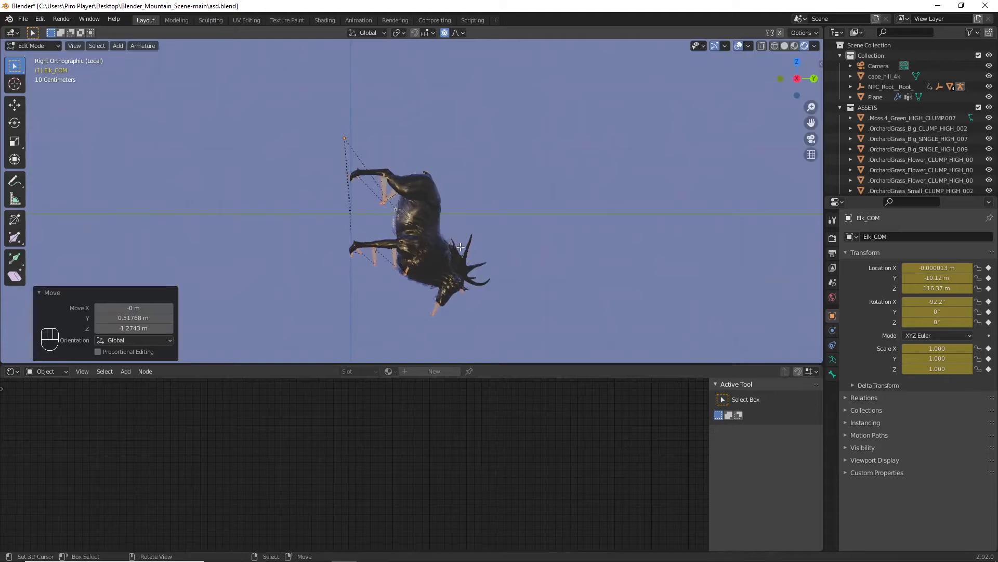
scroll(459, 247, up, 3)
key(Tab)
shift+scroll(457, 248, down, 3)
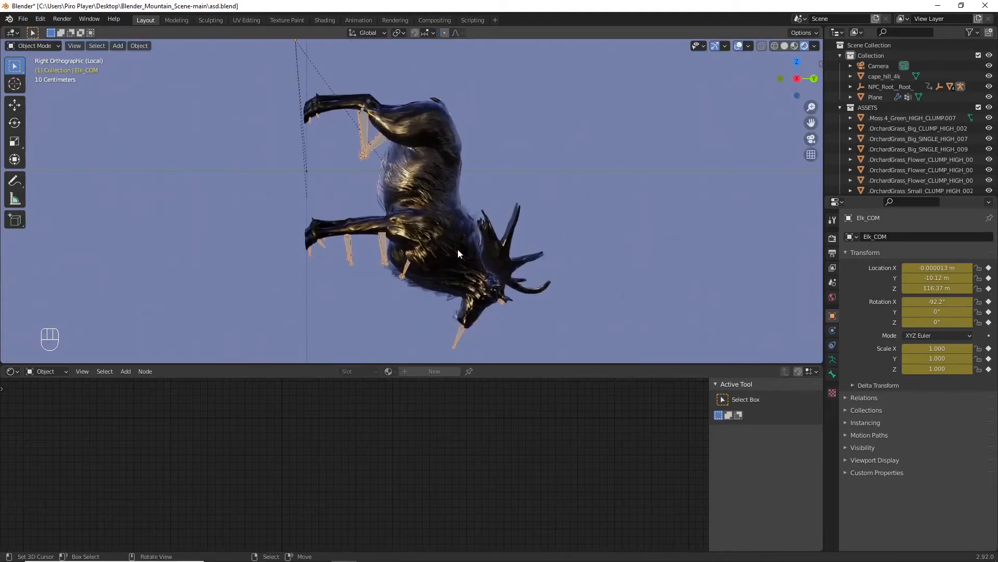
Step: Select the deer's body mesh and try Roughness values of 0.8 and 0.7 on its DeerBase02_0 material
click(416, 198)
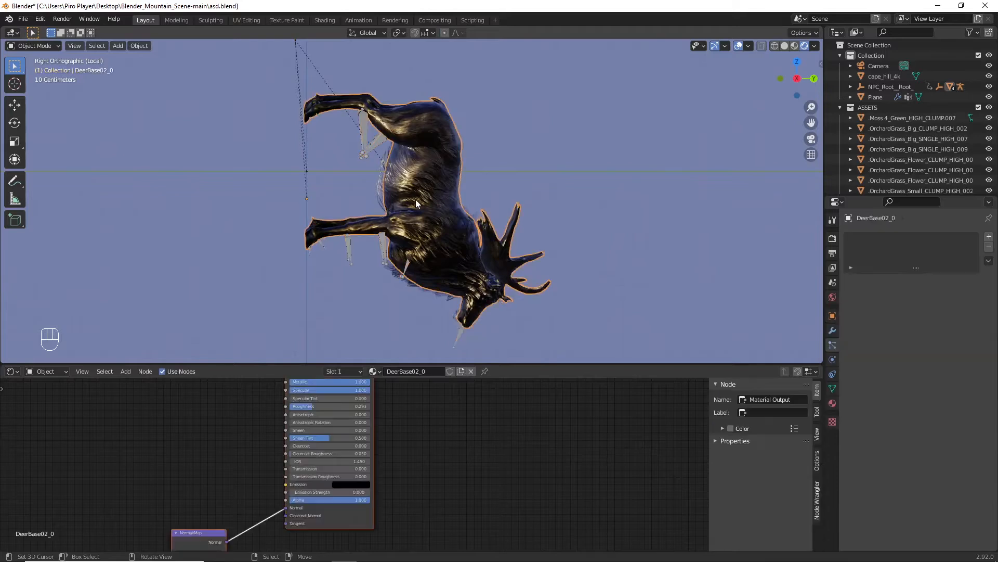
scroll(440, 207, up, 3)
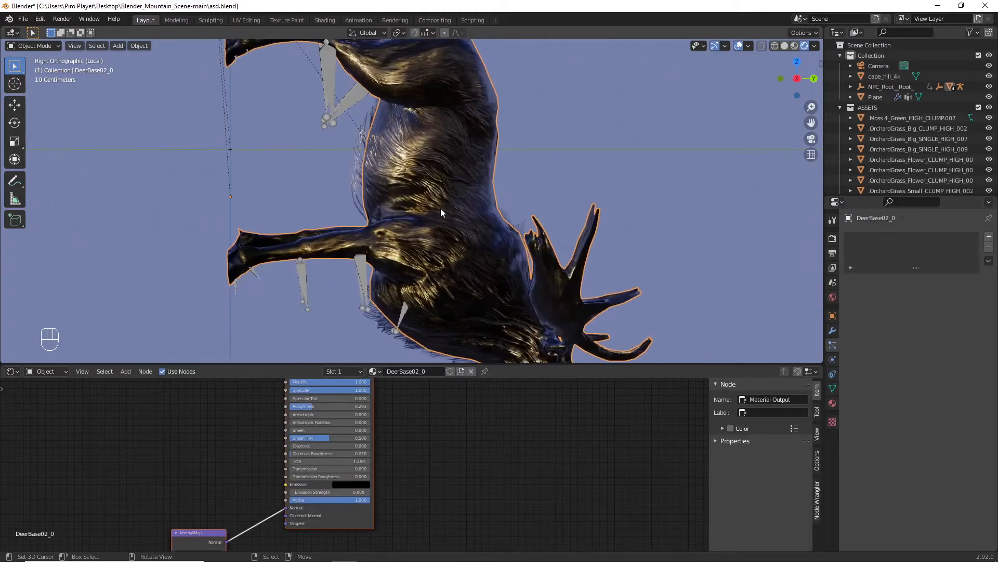
scroll(441, 208, down, 3)
scroll(430, 445, up, 3)
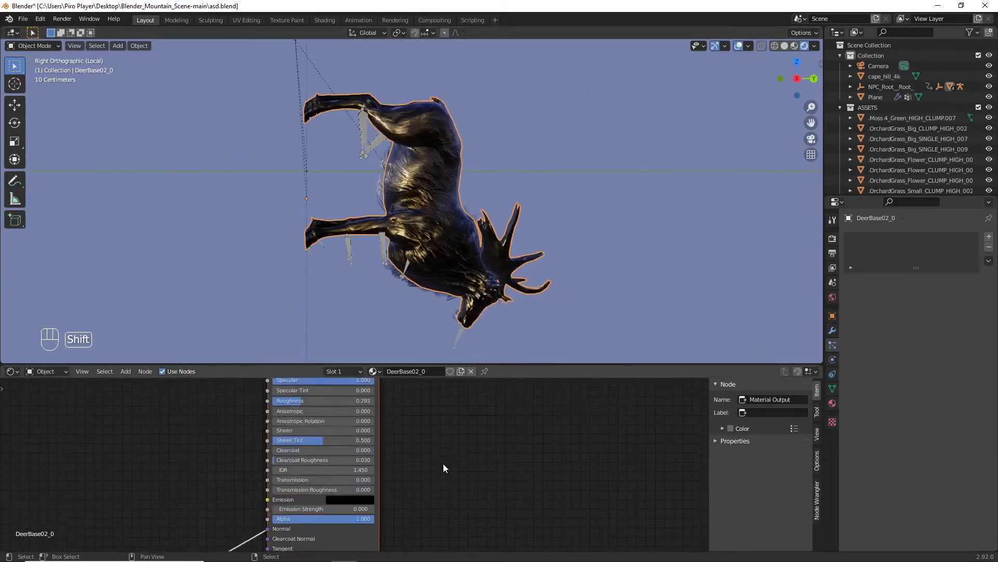
scroll(429, 477, up, 2)
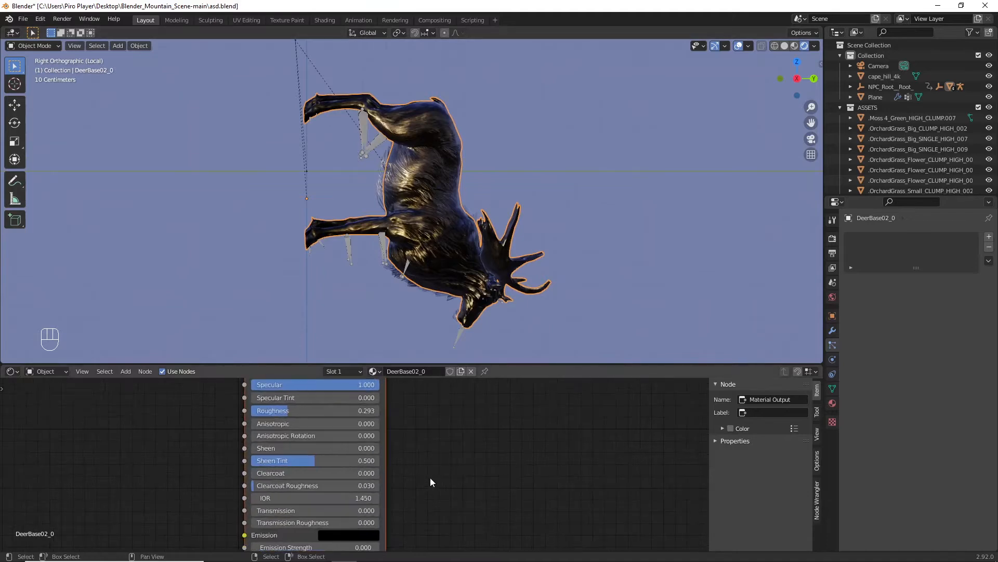
click(337, 435)
text(0.8)
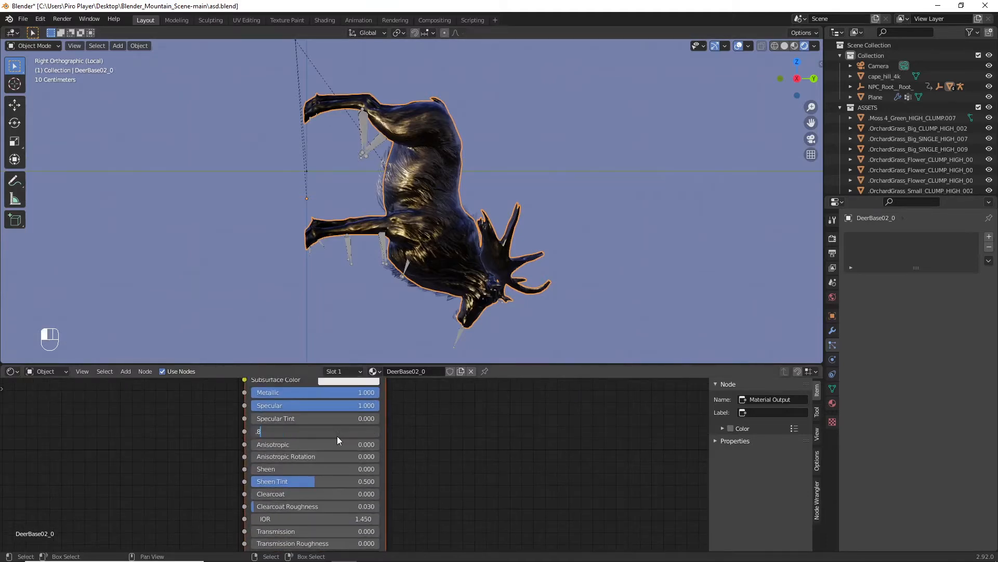
key(Return)
click(337, 436)
text(0.7)
key(Return)
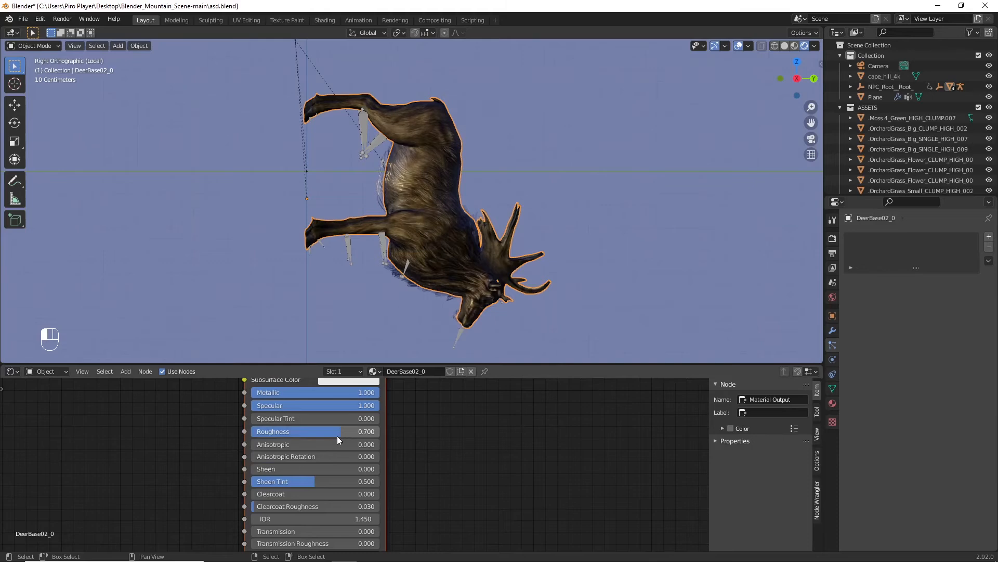
Step: Set the Roughness of the DeerBase02_0 body material to 0.75
click(337, 435)
text(.78)
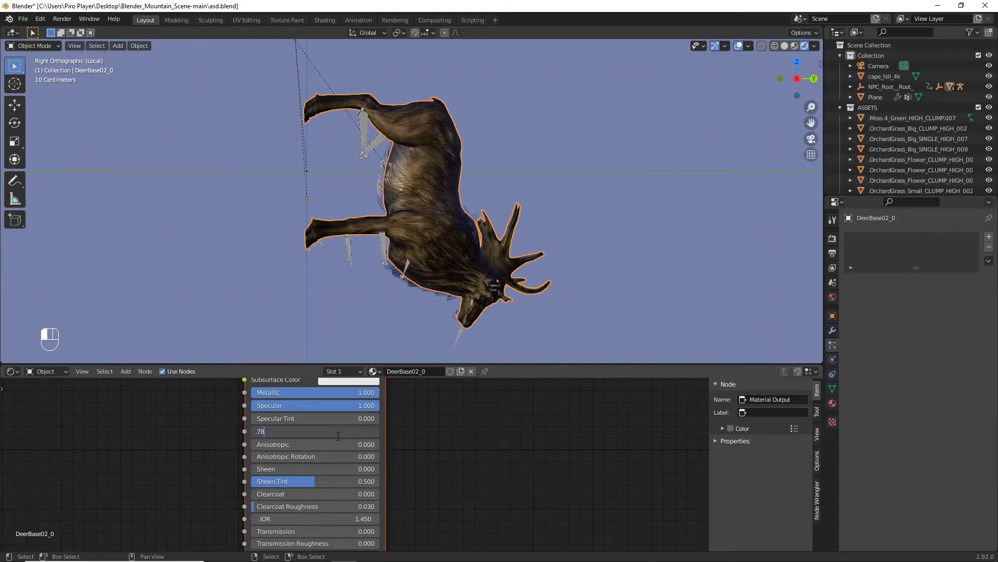
key(BackSpace)
text(5)
key(Return)
Step: Select the deer's fur fringe mesh and set the Roughness of its DeerBase02_1 material to 0.75
scroll(373, 175, up, 3)
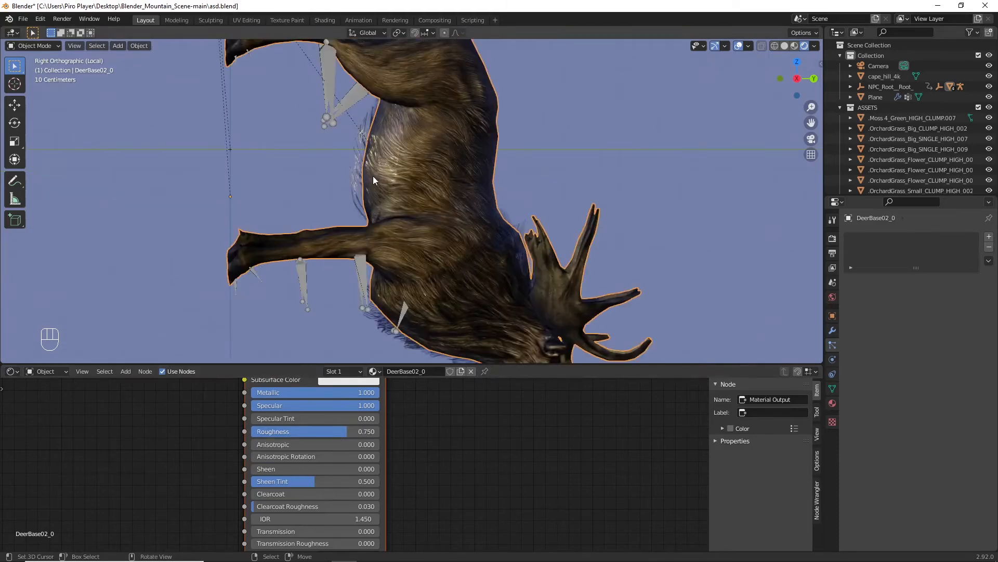
click(373, 176)
click(324, 432)
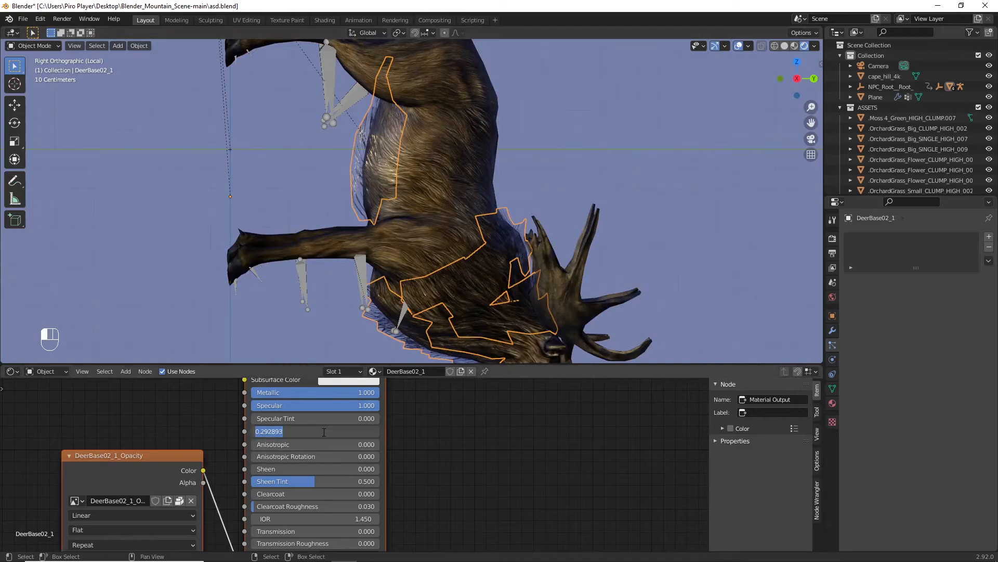
text(.75)
key(Return)
scroll(460, 320, down, 2)
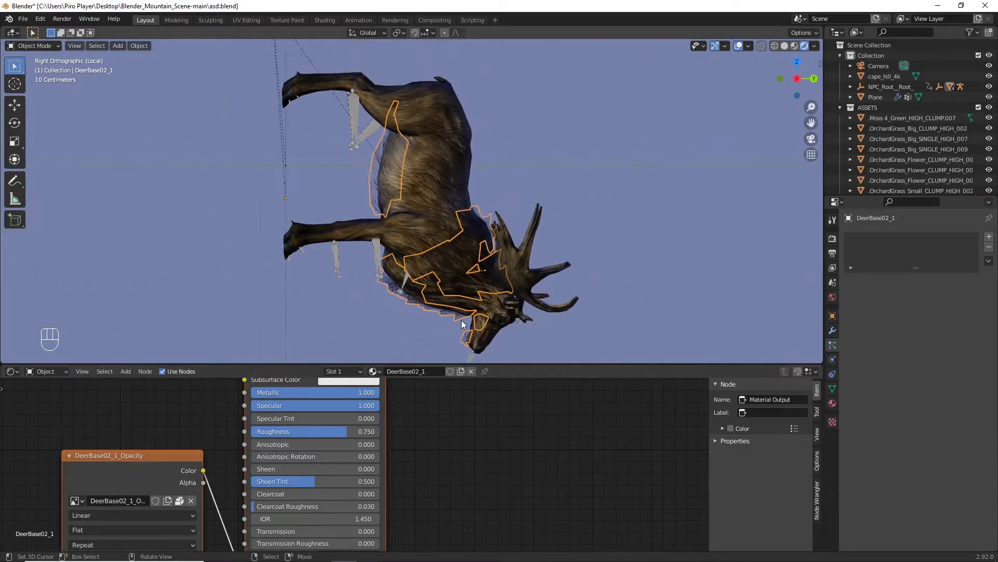
Step: Enter Edit Mode on the deer's DeerBase02_0 body mesh with all of its geometry selected
scroll(461, 320, up, 1)
click(438, 229)
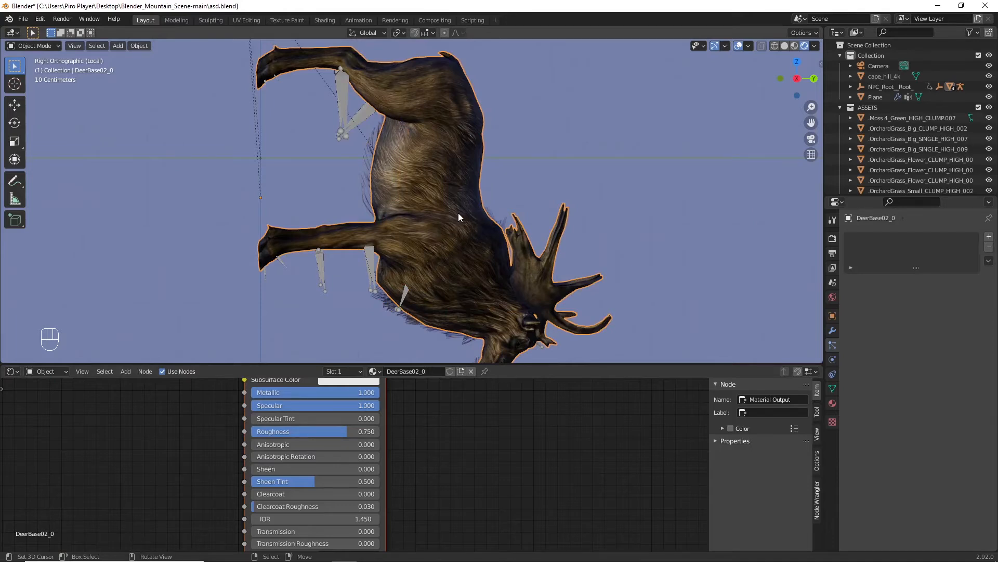
key(Tab)
key(a)
key(a)
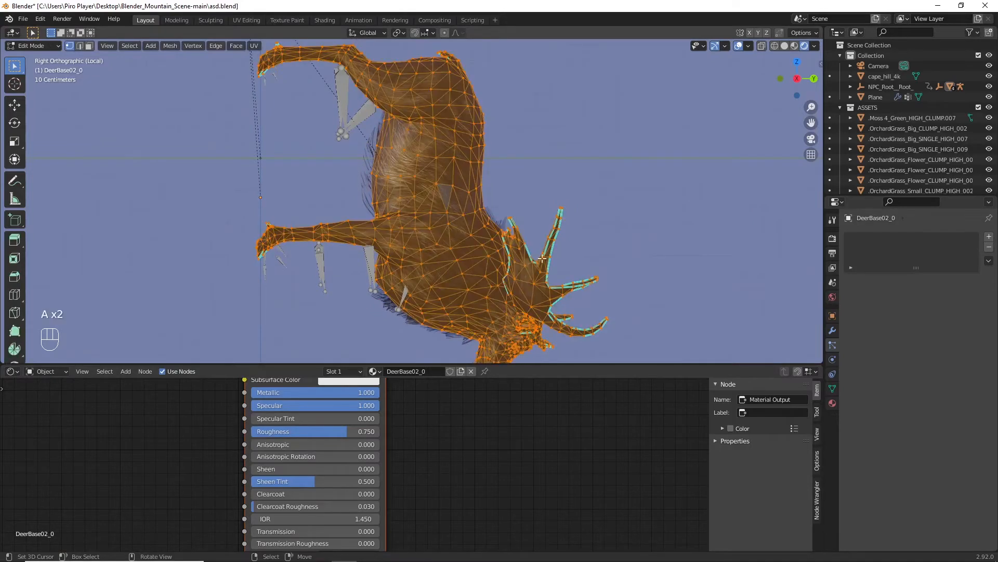
ctrl+middle_drag(543, 259, 491, 256)
scroll(490, 256, up, 1)
scroll(480, 250, up, 1)
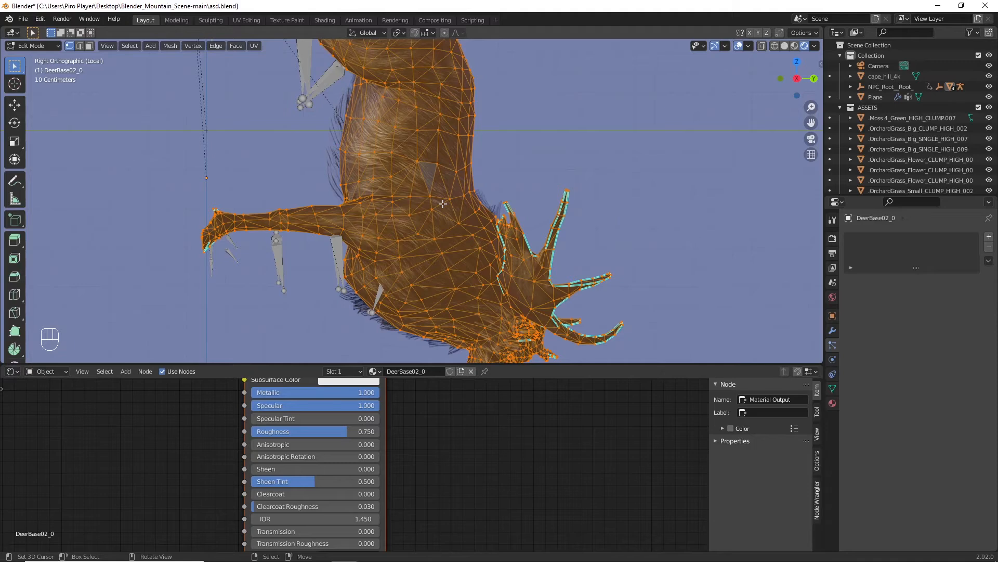
Step: Try a Limited Dissolve with a 5° max angle on the deer's body mesh and undo it
key(x)
click(416, 301)
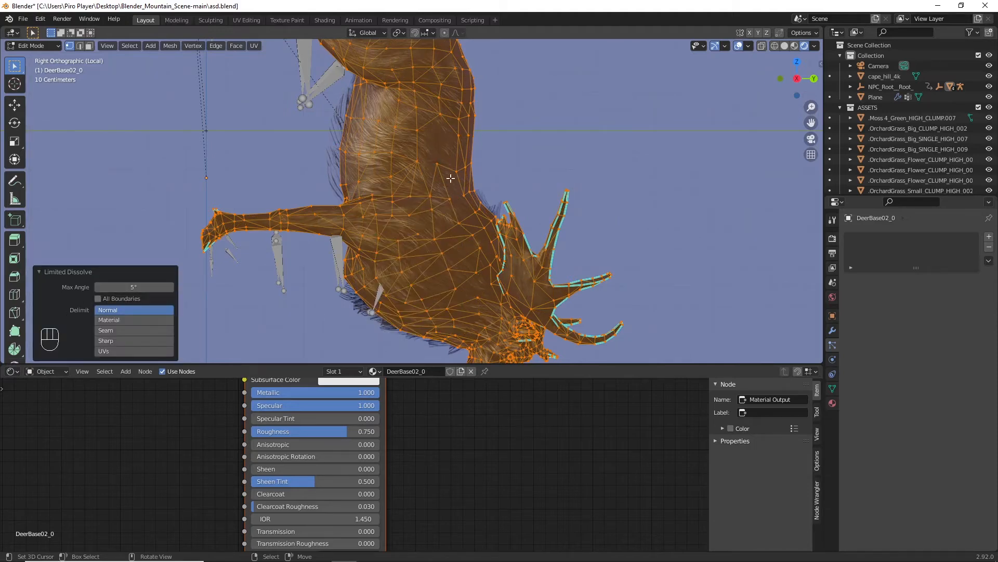
scroll(447, 154, up, 1)
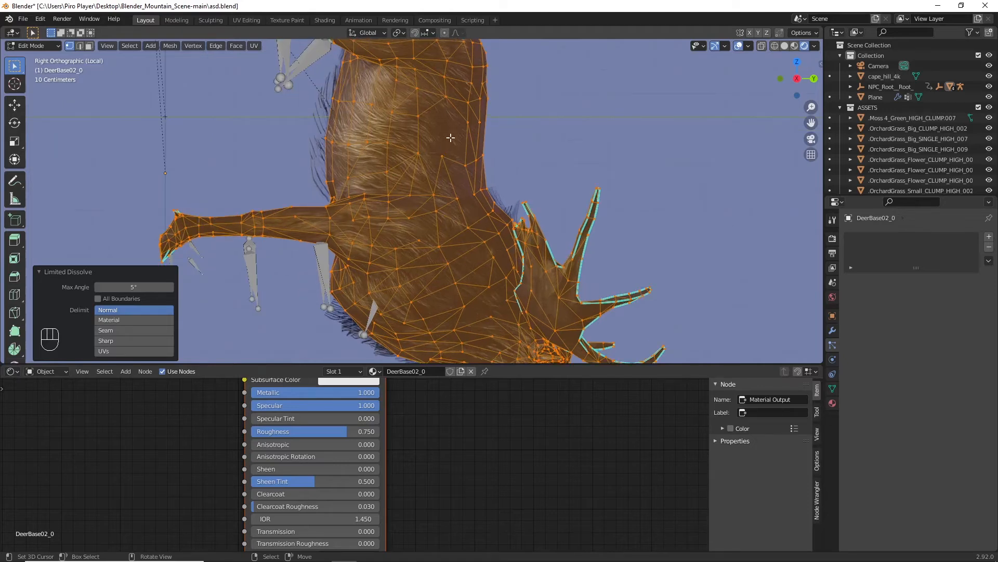
key(ctrl+z)
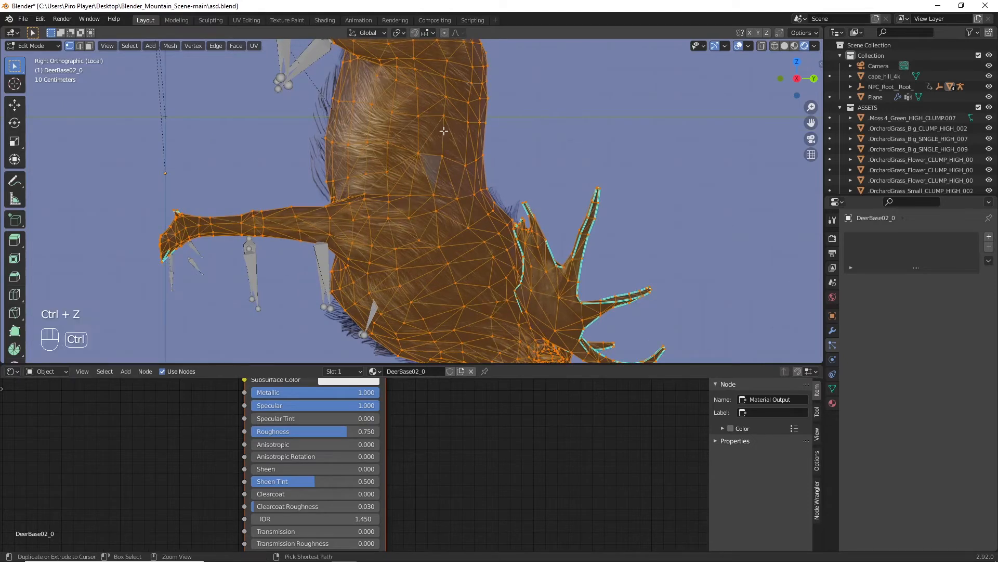
Step: Apply Limited Dissolve to the whole body mesh and set its max angle to 100°
key(x)
click(458, 136)
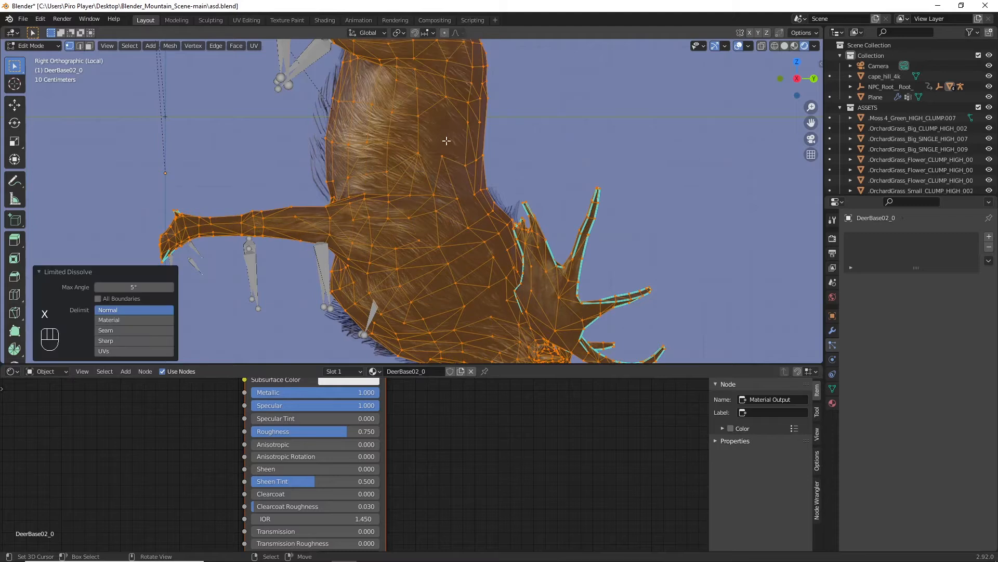
click(132, 288)
text(10)
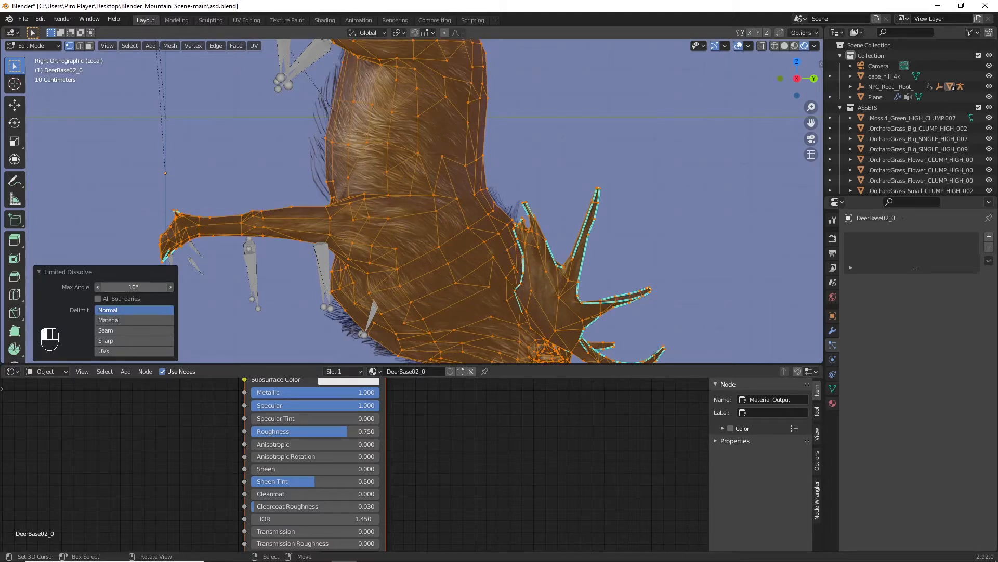
text(0)
key(Return)
scroll(513, 288, down, 3)
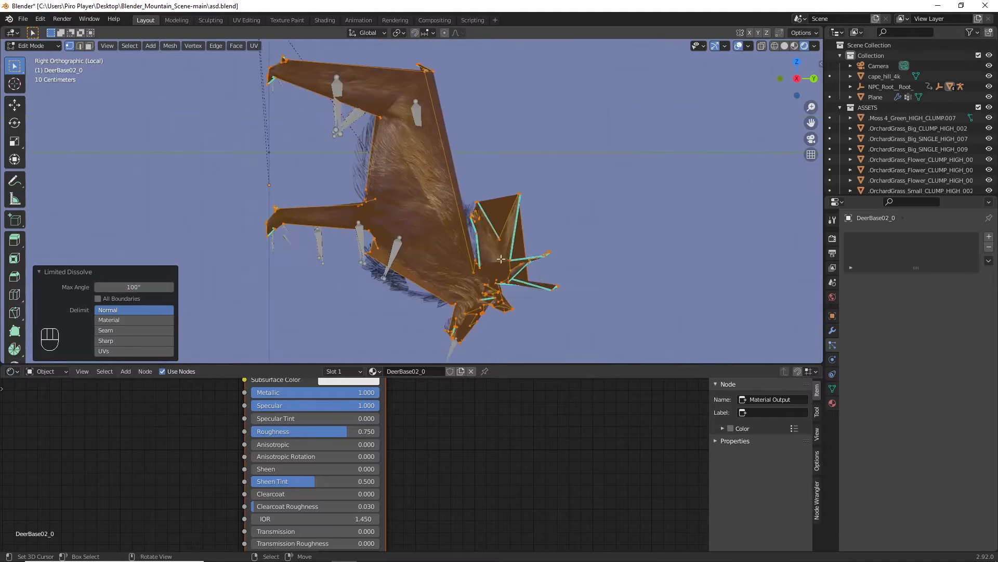
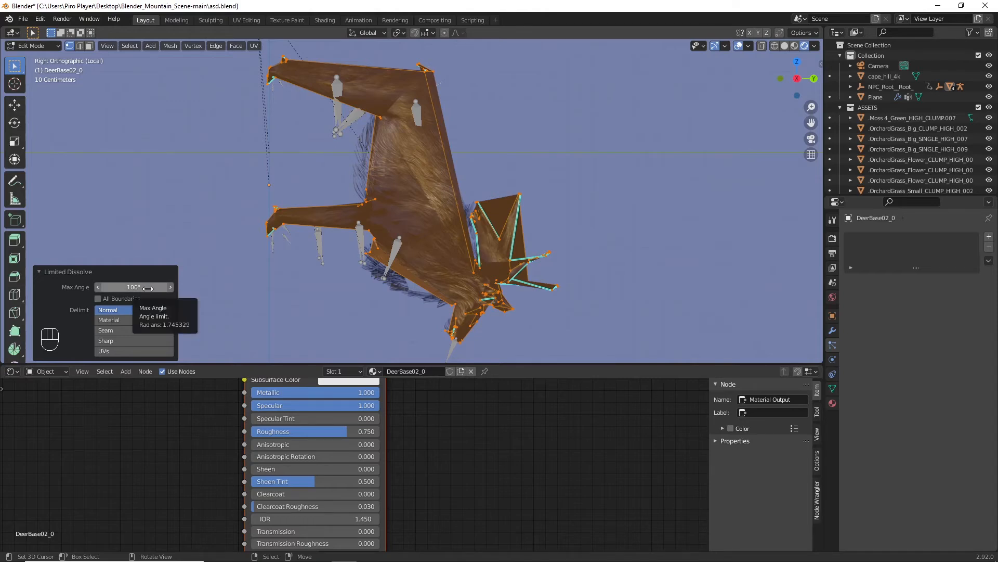
Step: Reduce the Limited Dissolve max angle so the body regains its shape, collapse the operation's settings and return to Object Mode
click(148, 287)
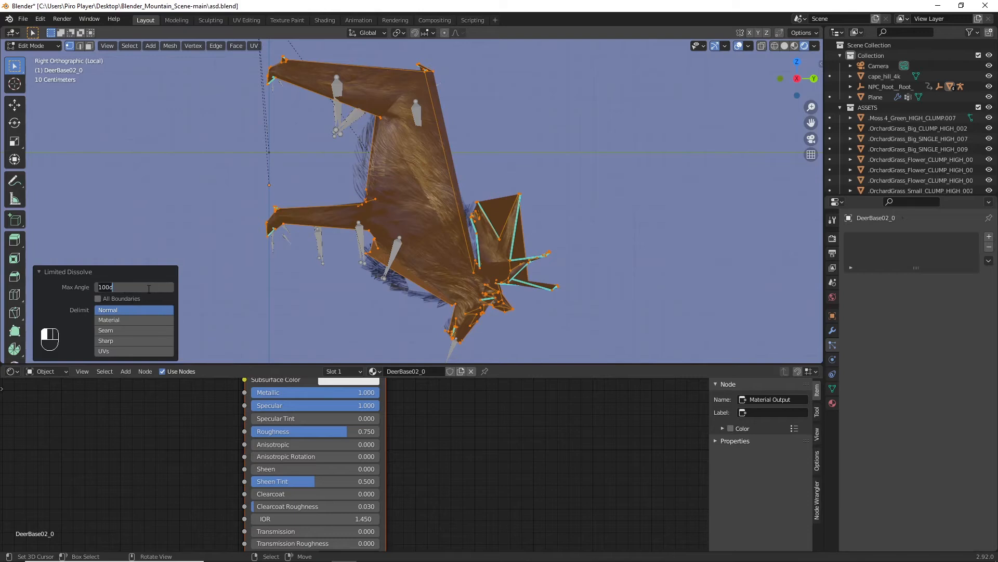
key(Return)
click(49, 271)
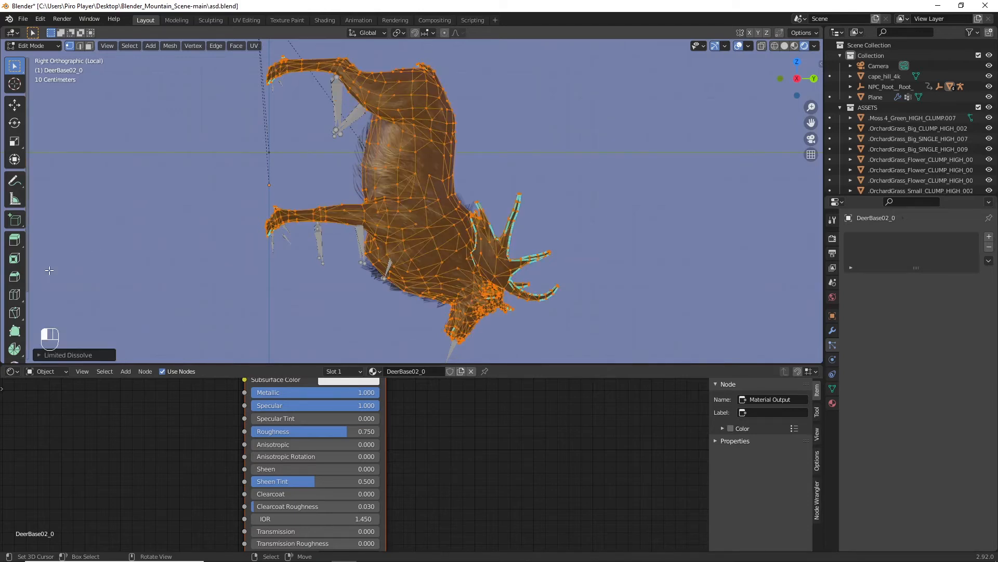
key(Tab)
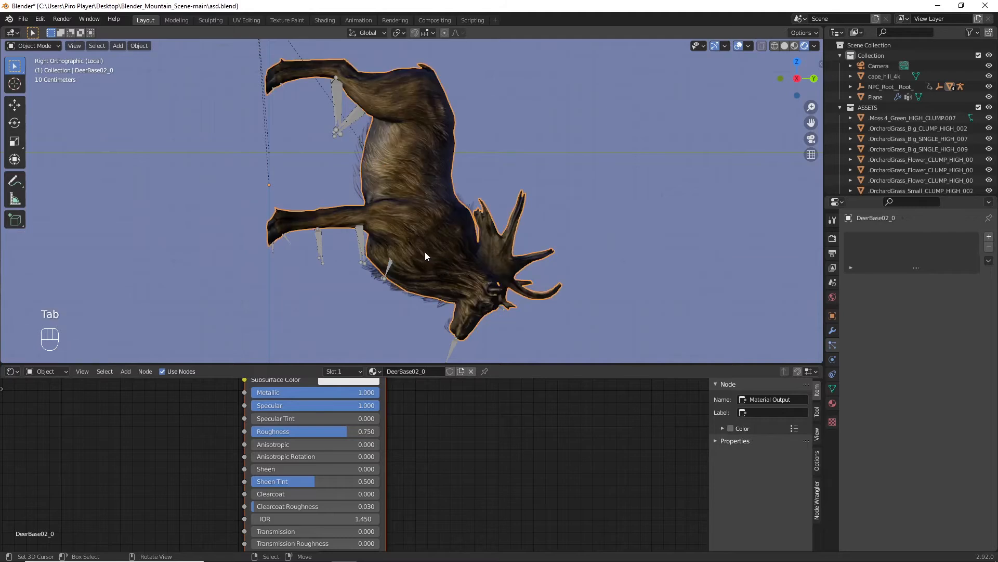
Step: Apply Limited Dissolve to the geometry of the DeerBase02_1 fur fringe mesh and return to Object Mode
click(413, 293)
scroll(479, 255, up, 2)
key(Tab)
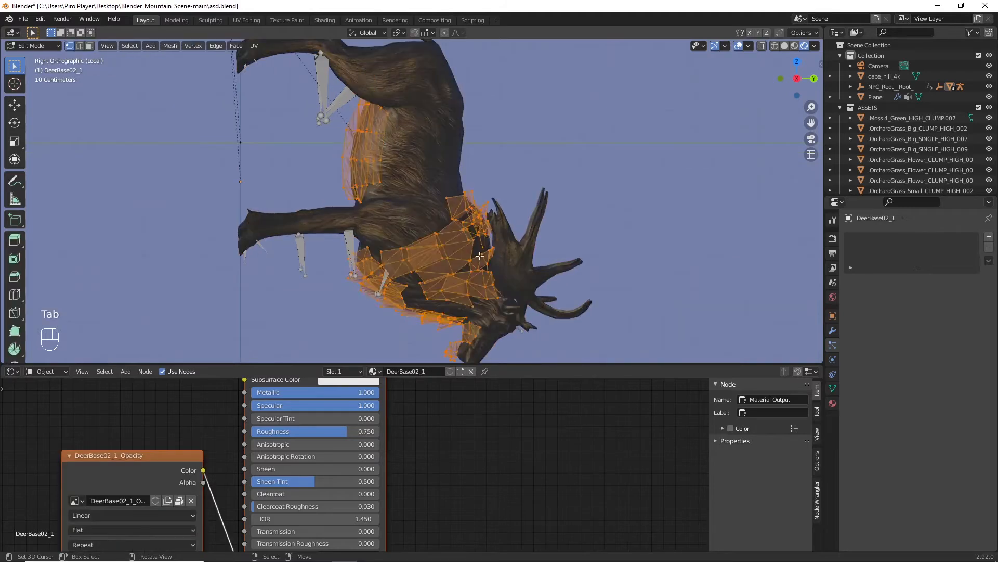
key(x)
click(467, 258)
key(Tab)
scroll(474, 262, down, 2)
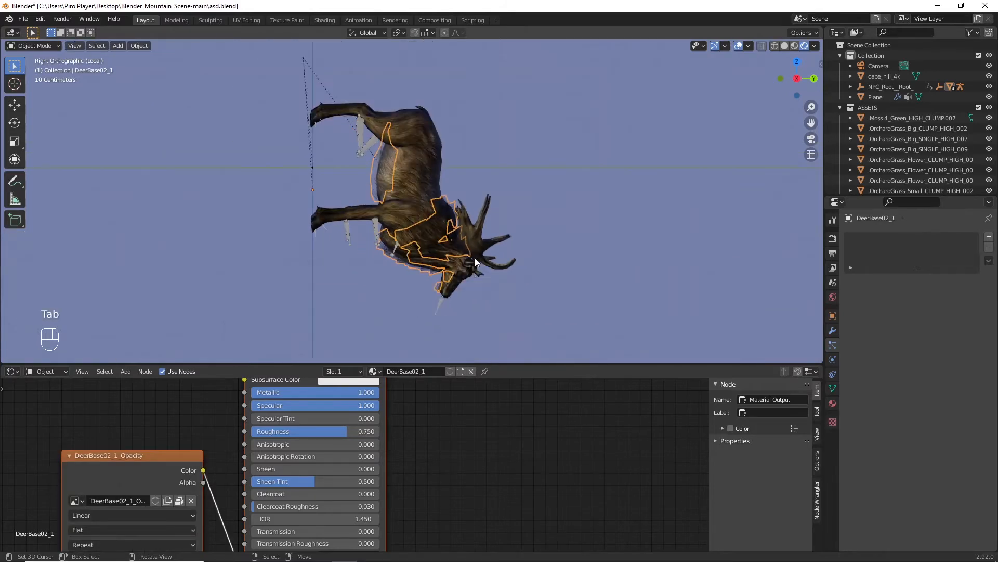
Step: Select the Elk_COM armature, play the deer's animation, try moving the armature during playback, cancel the move and stop the animation
ctrl+scroll(455, 263, up, 3)
scroll(420, 210, up, 1)
scroll(420, 210, down, 2)
ctrl+scroll(421, 211, down, 3)
scroll(421, 212, up, 2)
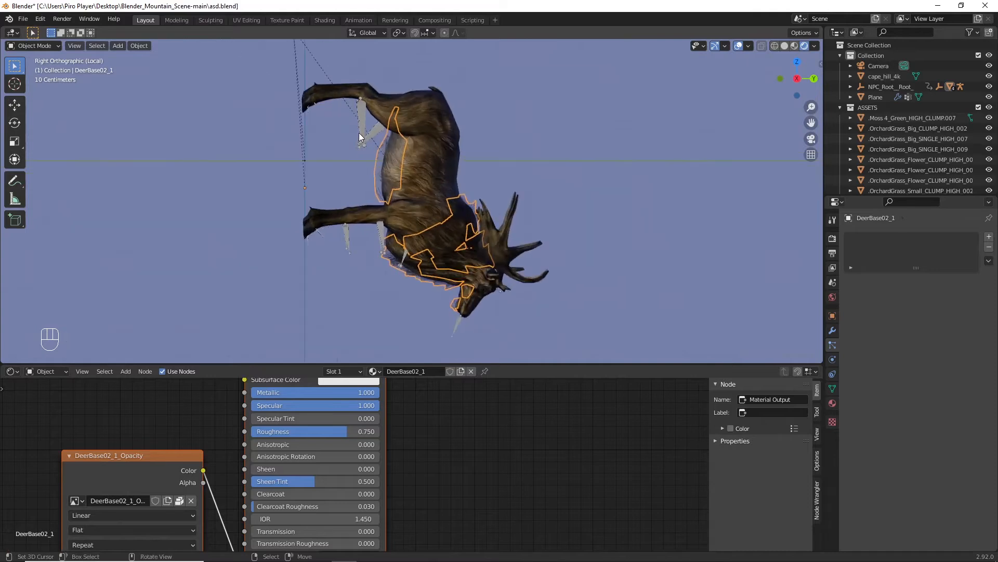
click(359, 134)
scroll(413, 150, down, 2)
key(alt+a)
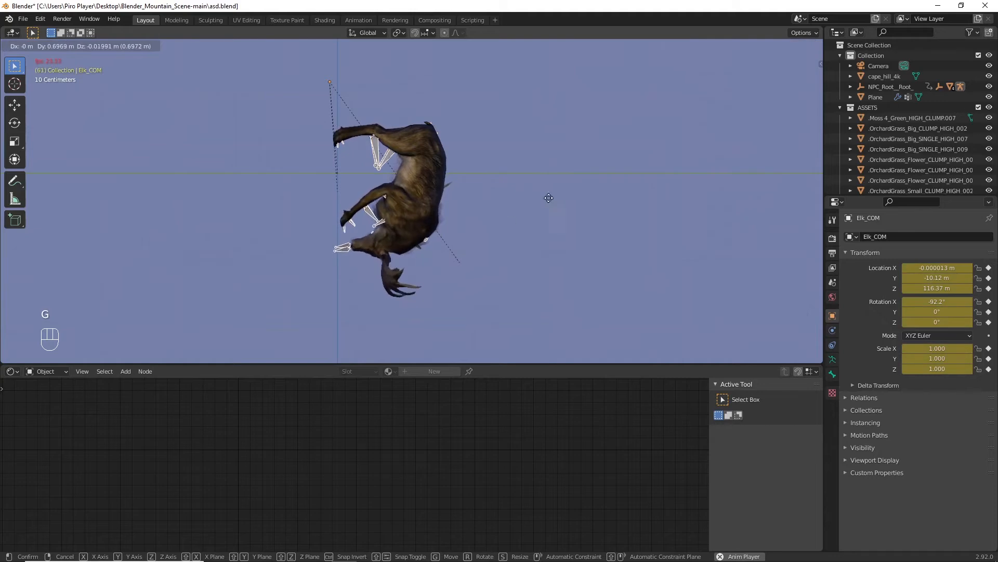
key(g)
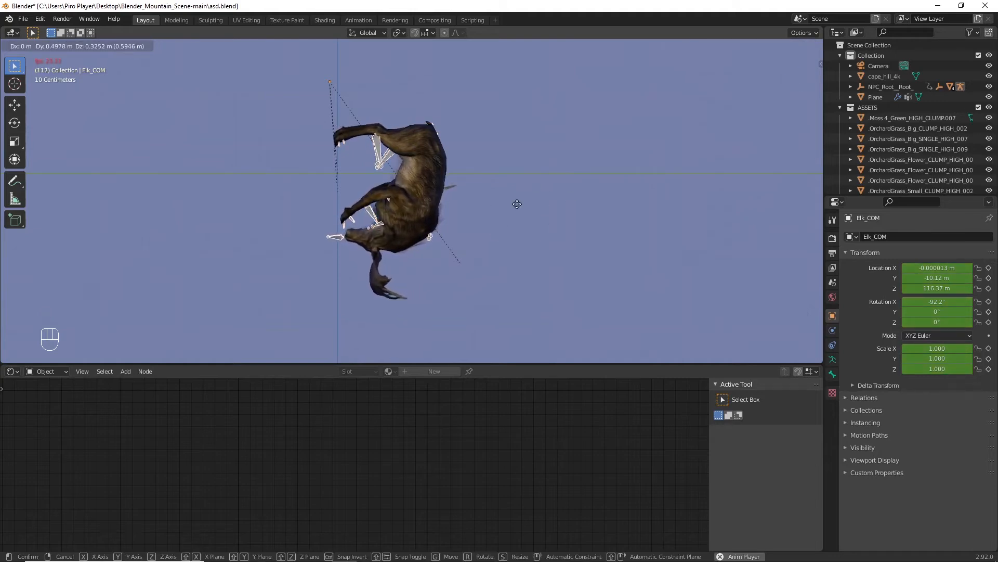
right_click(517, 203)
key(alt+a)
Step: Try moving the Elk_COM armature to about Y 281 m and Z 139 m, and play the animation to test the new position
key(g)
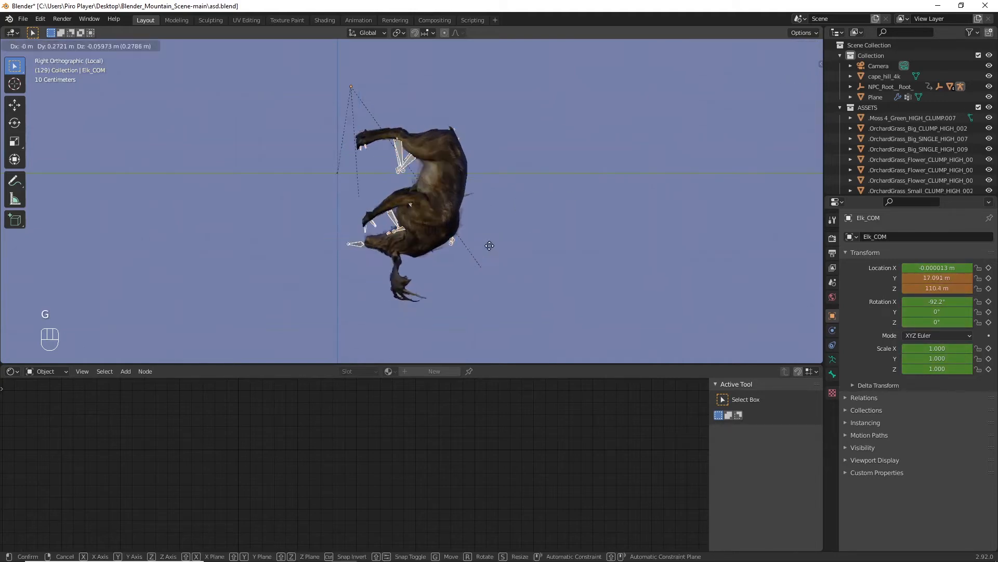
click(660, 231)
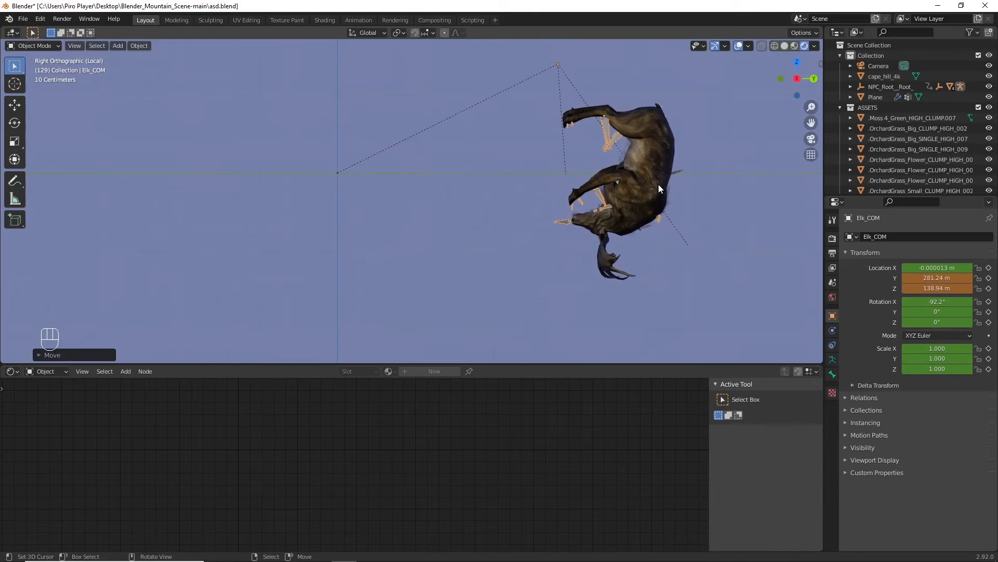
key(alt+a)
key(alt+a)
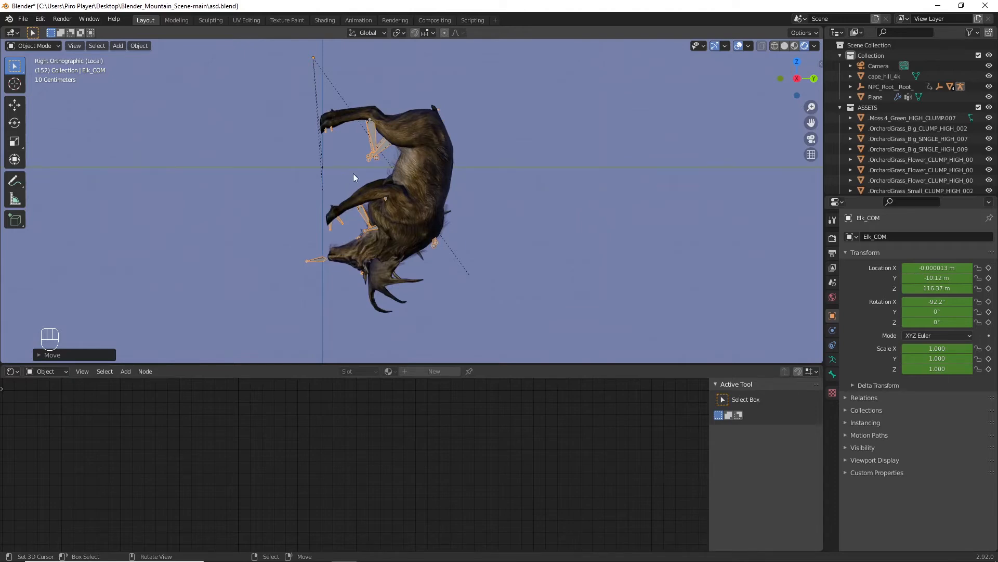
scroll(394, 160, down, 1)
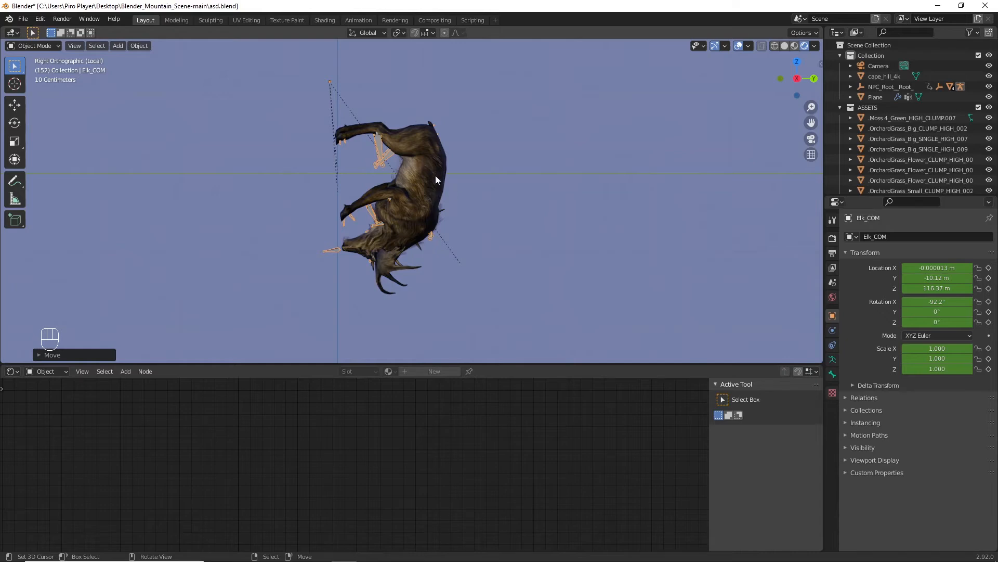
Step: Clear the parent of the Elk_COM armature and save the file
right_click(382, 161)
key(alt+p)
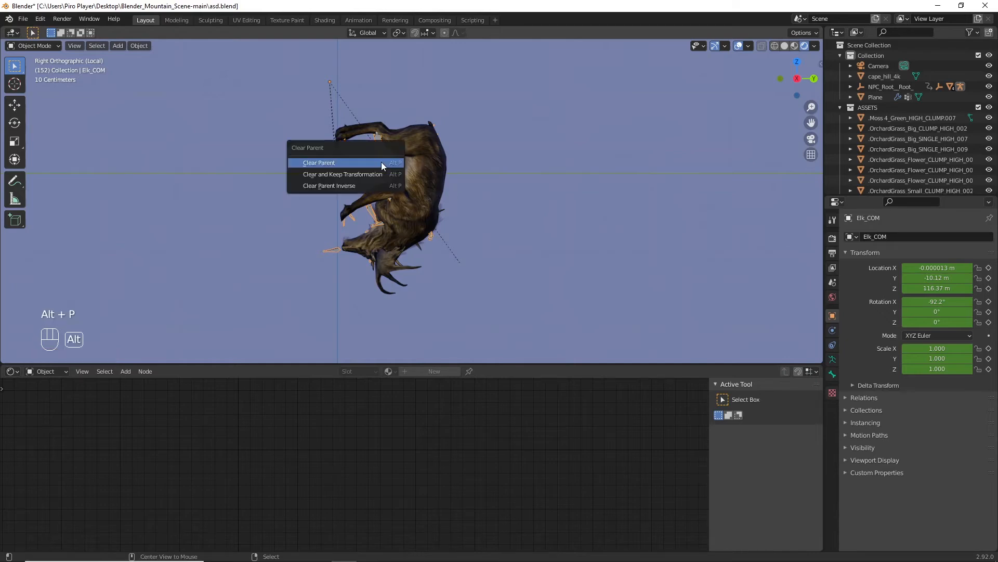
click(382, 162)
scroll(416, 200, down, 12)
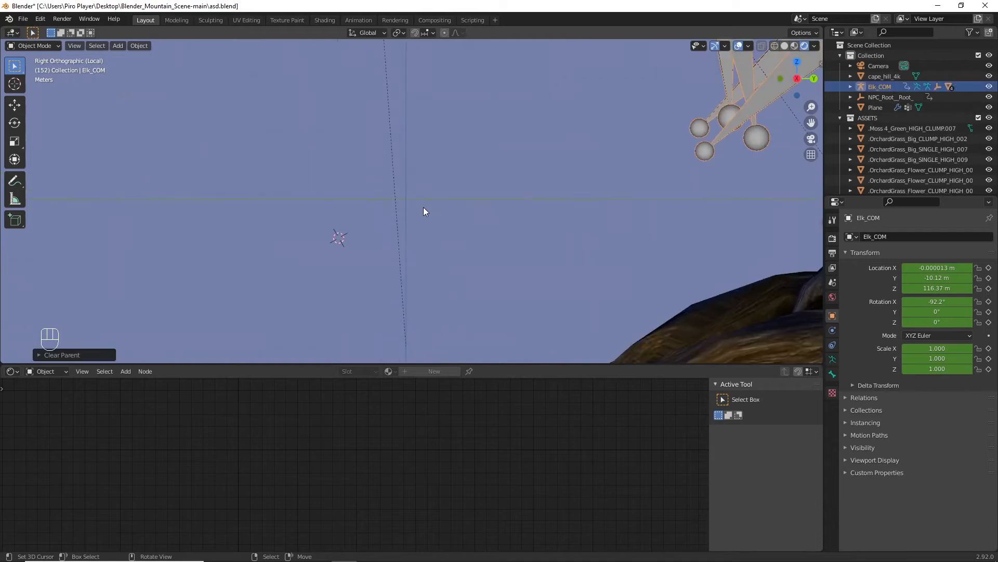
key(ctrl+s)
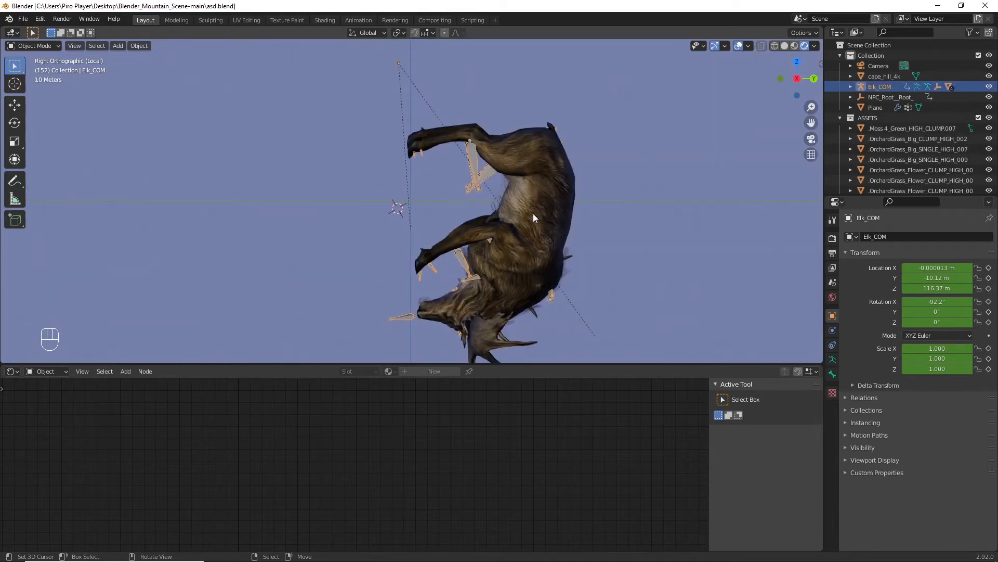
Step: Add a sphere empty, move it between the deer's legs at about Y 1.3 m and Z -1.5 m, and scale it to about 20
key(shift+a)
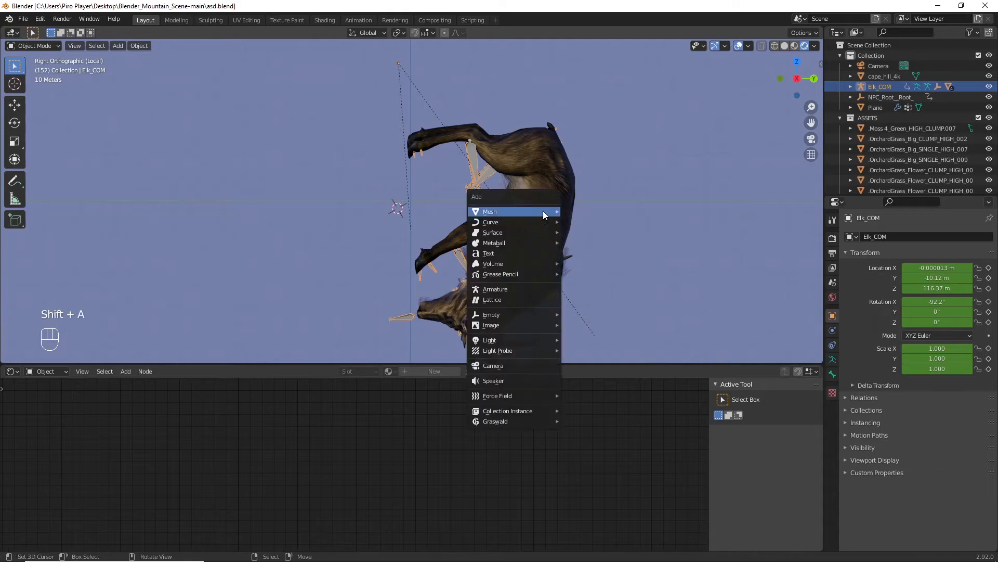
mouse_move(501, 314)
click(601, 382)
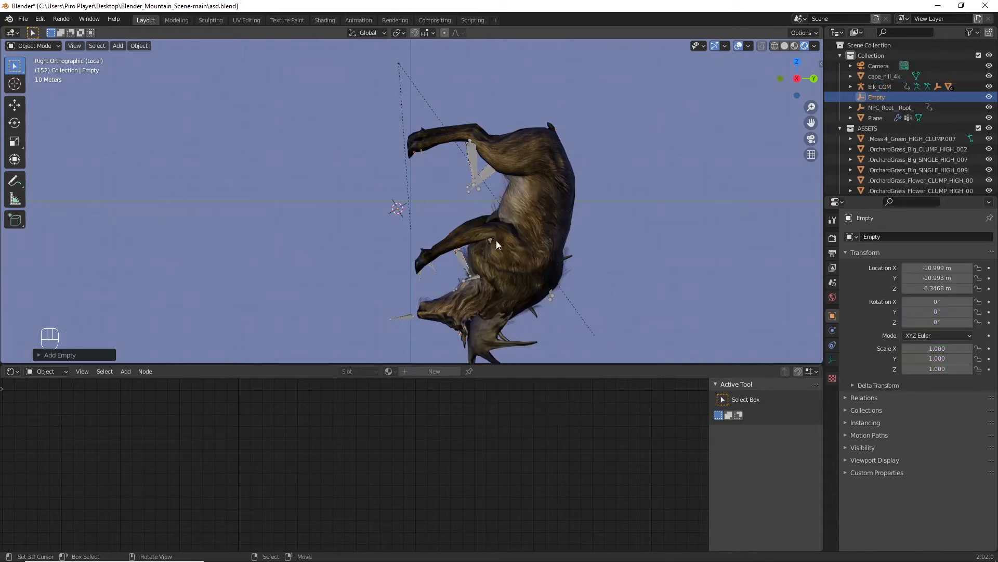
key(g)
click(449, 211)
key(s)
click(646, 298)
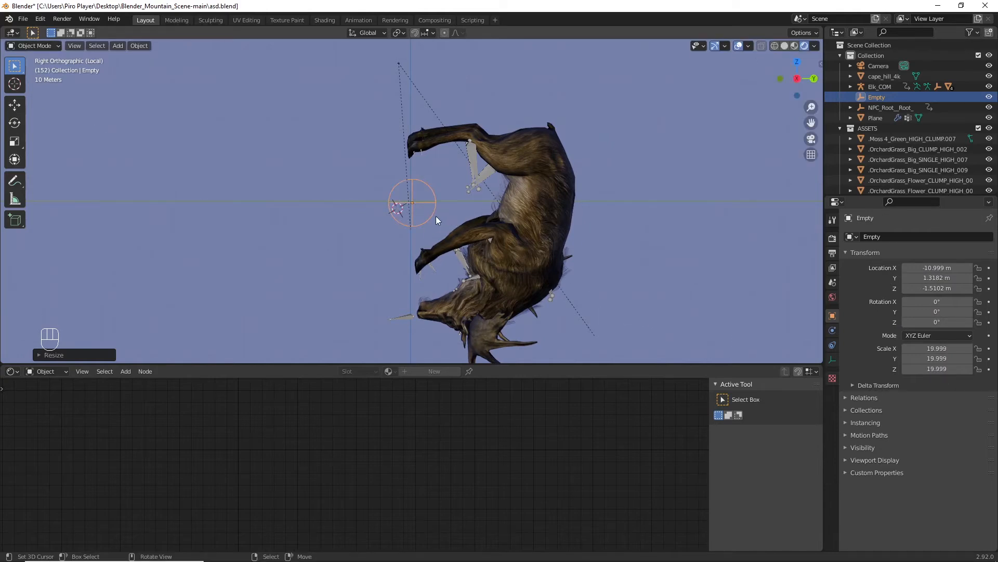
Step: Enlarge the sphere empty to a scale of about 104.6 and center it around the deer at about Y 68.6 m, Z -21.3 m
key(s)
click(563, 279)
key(g)
click(656, 304)
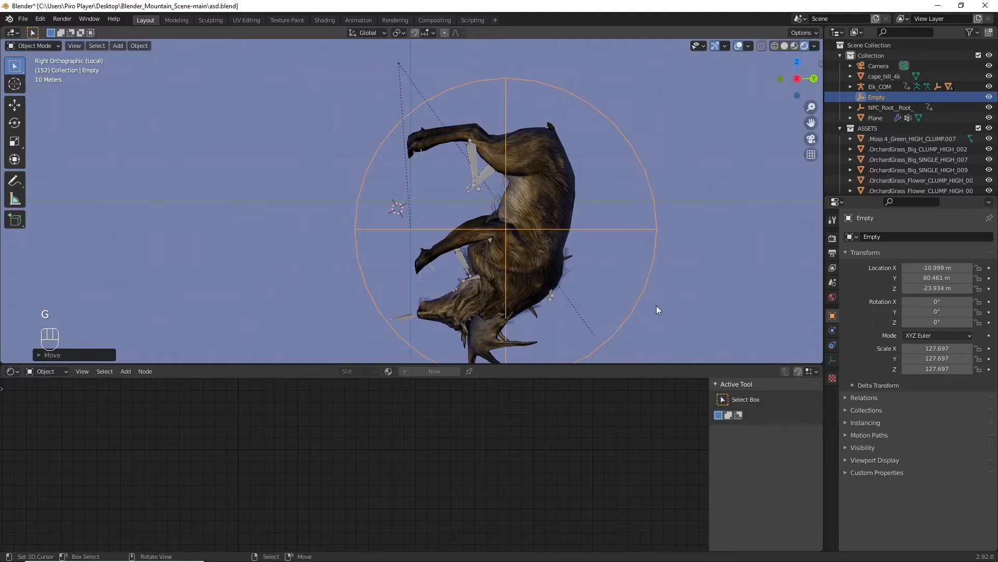
key(s)
click(626, 298)
key(g)
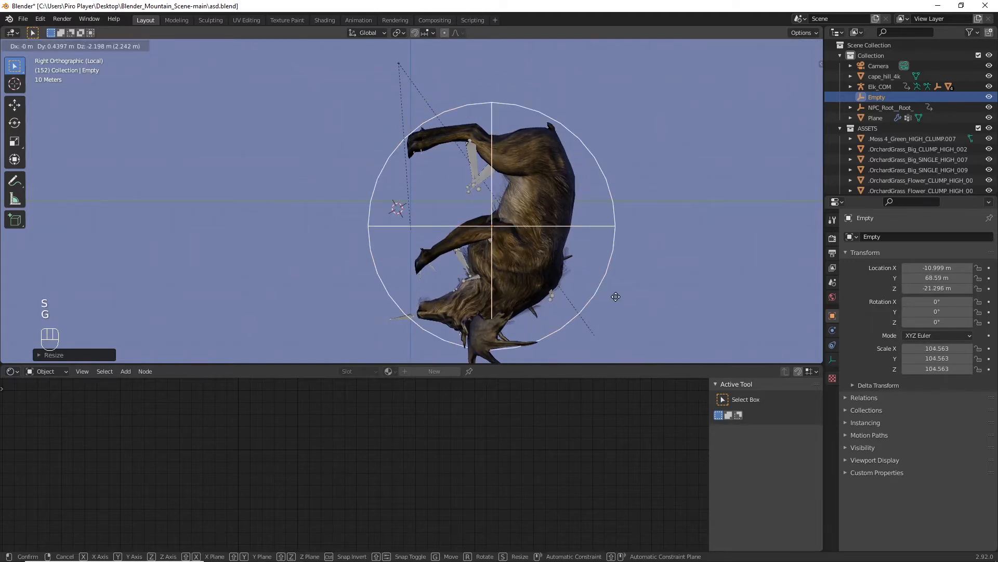
click(615, 297)
Step: Parent the Elk_COM armature to the sphere empty
scroll(549, 223, down, 1)
scroll(545, 220, up, 2)
right_click(491, 170)
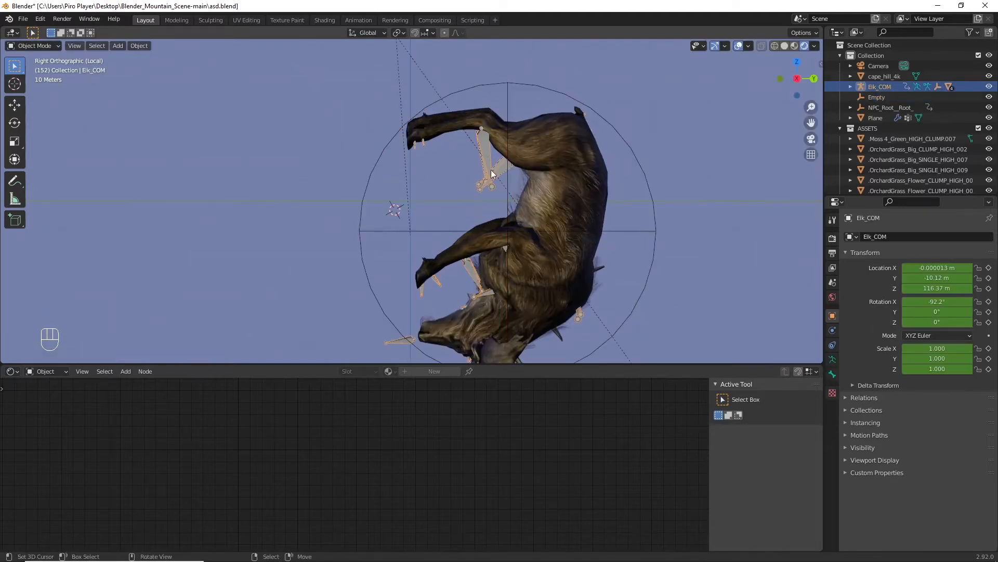
shift+right_click(627, 139)
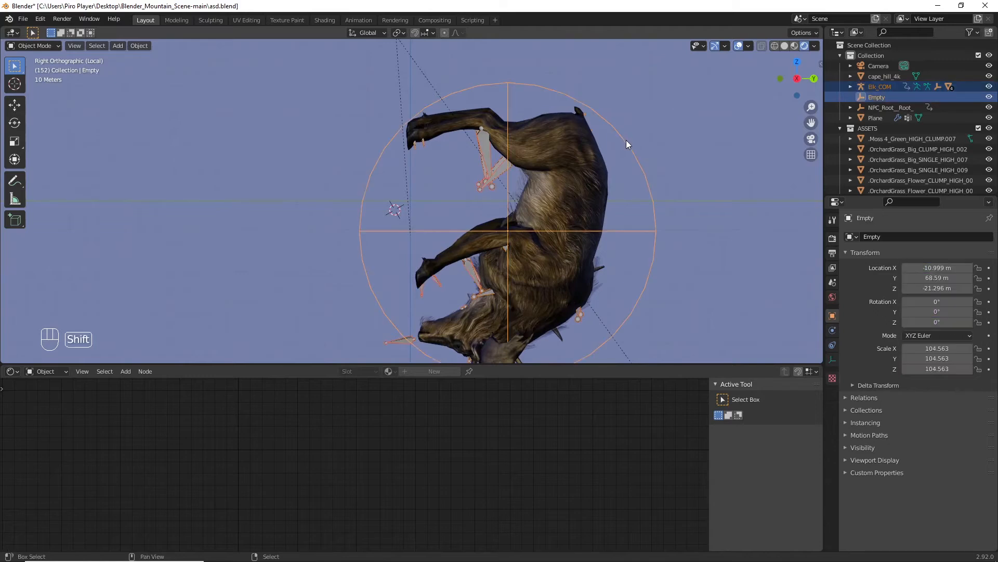
key(ctrl+p)
click(553, 255)
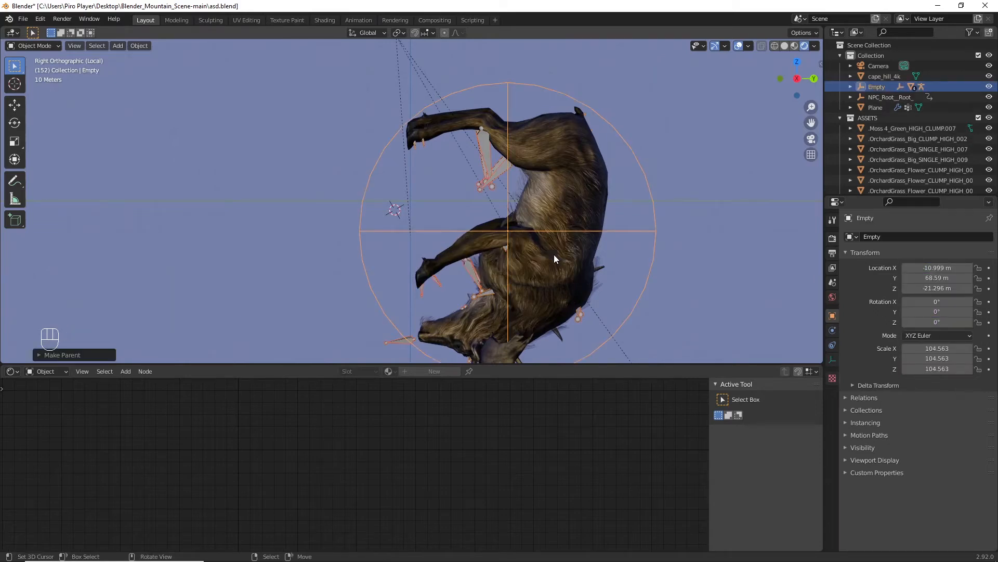
Step: Play the animation to check the deer's movement with the armature parented to the empty
key(KP_Decimal)
scroll(438, 193, up, 3)
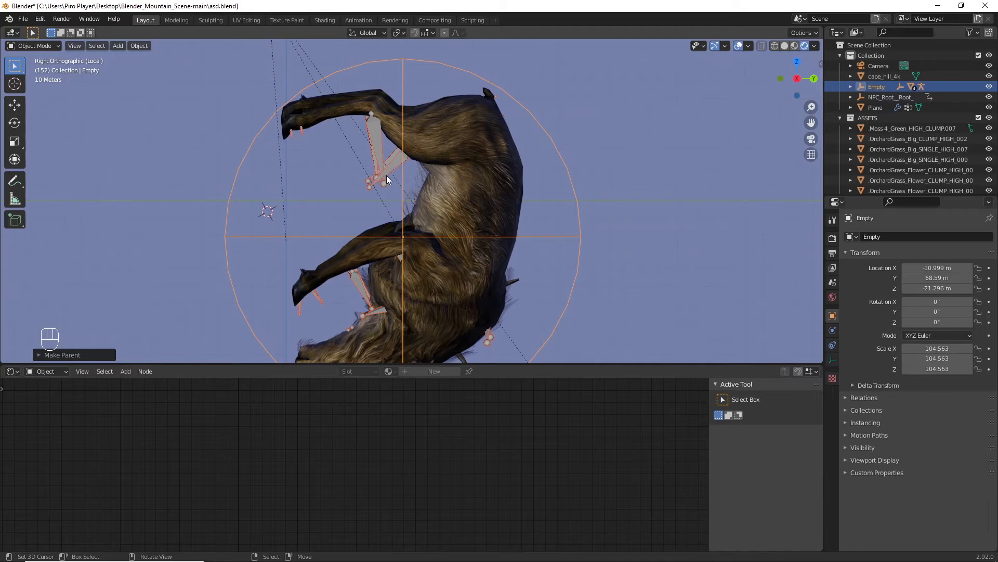
key(alt+a)
scroll(424, 263, down, 2)
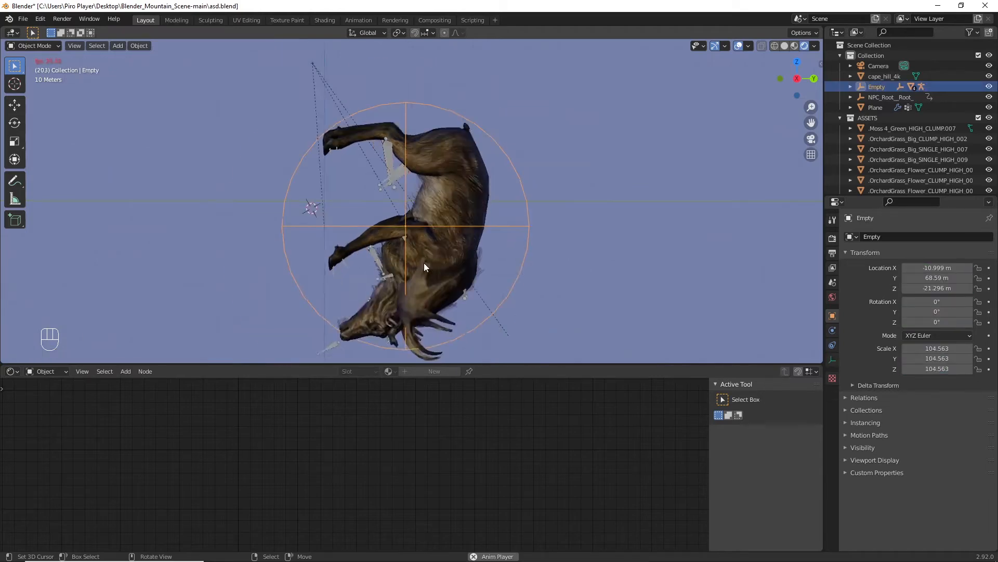
Step: Test-move the sphere empty to check that the deer follows it, and stop the animation playback
scroll(424, 267, down, 3)
key(g)
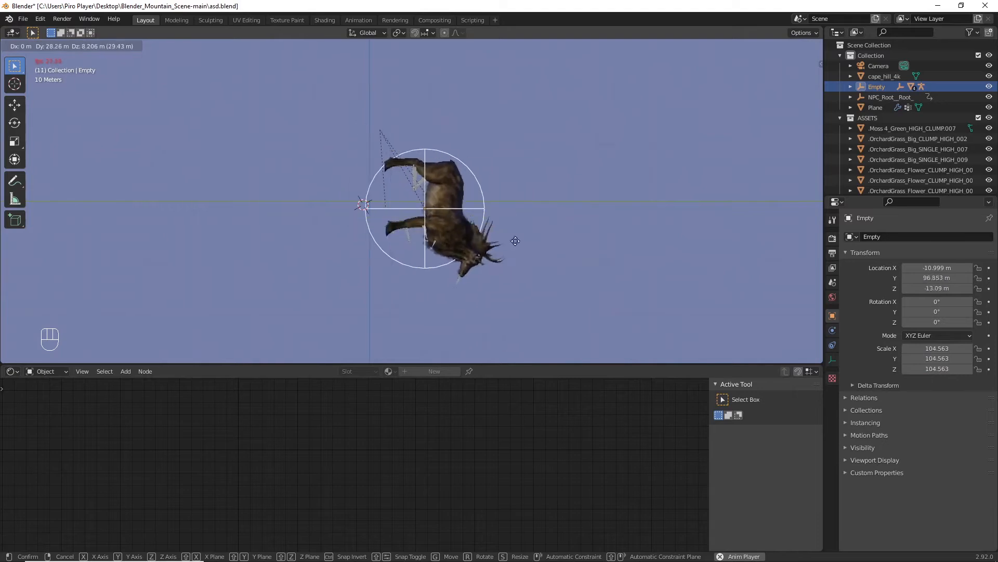
click(452, 269)
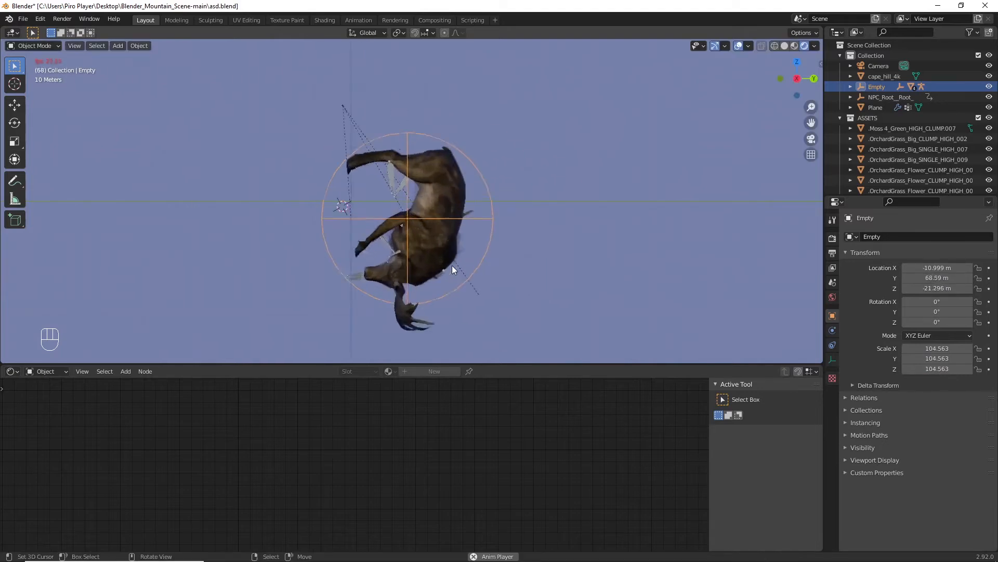
scroll(451, 266, up, 4)
key(alt+a)
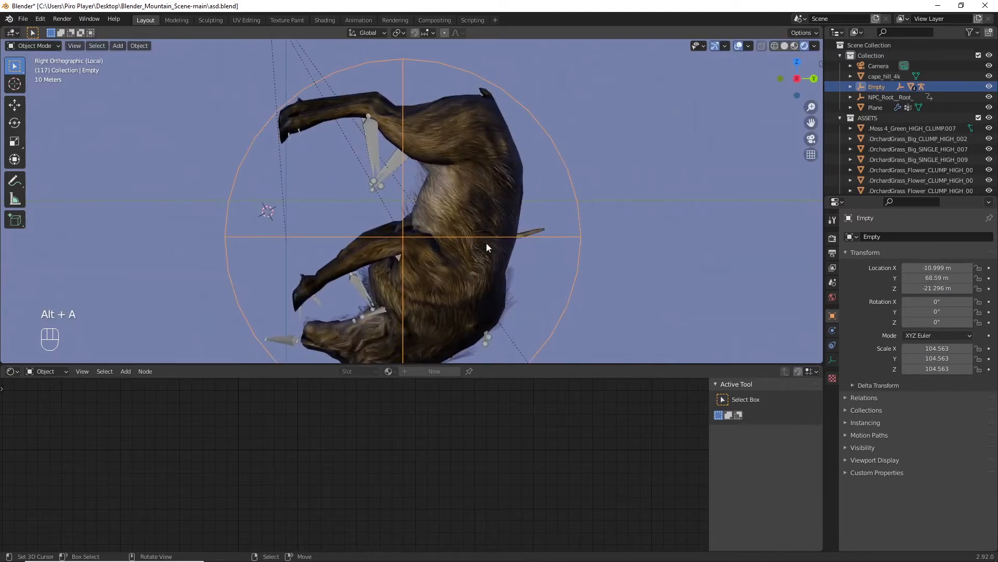
Step: Hide the deer meshes DeerBase02_0 and DeerBase02_1 to expose the armature bones
key(KP_6)
key(KP_6)
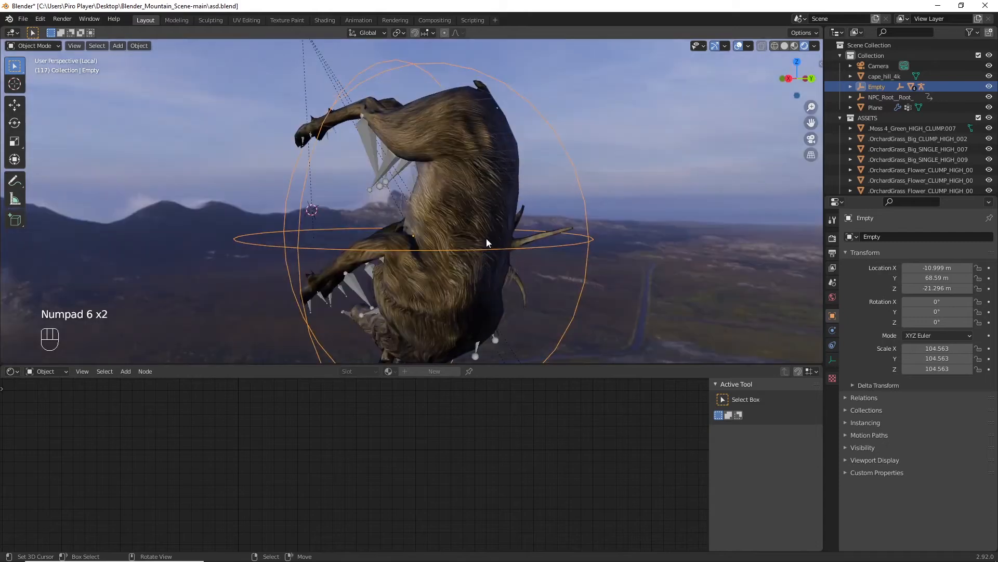
key(KP_2)
key(KP_4)
key(KP_8)
key(KP_6)
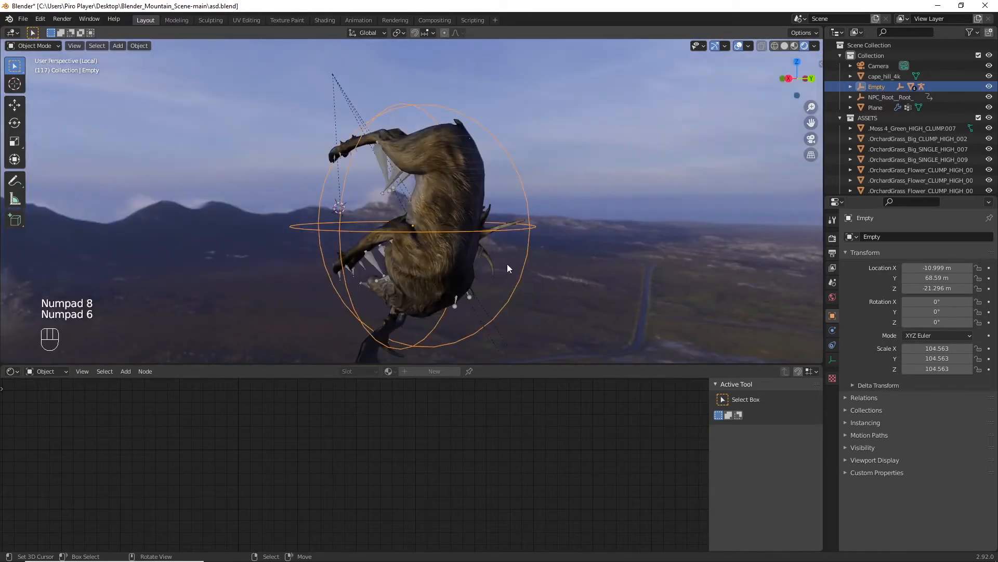
click(458, 248)
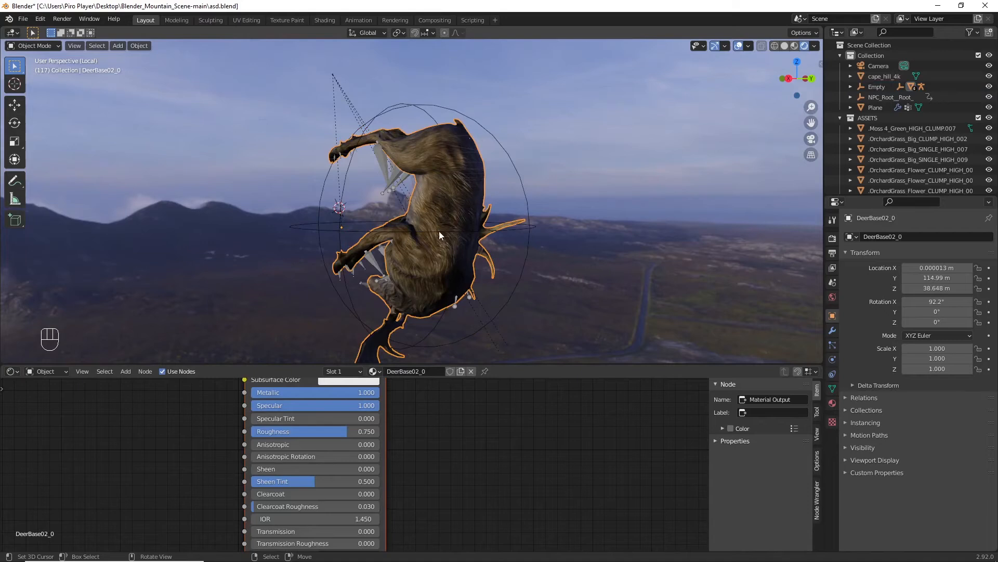
key(h)
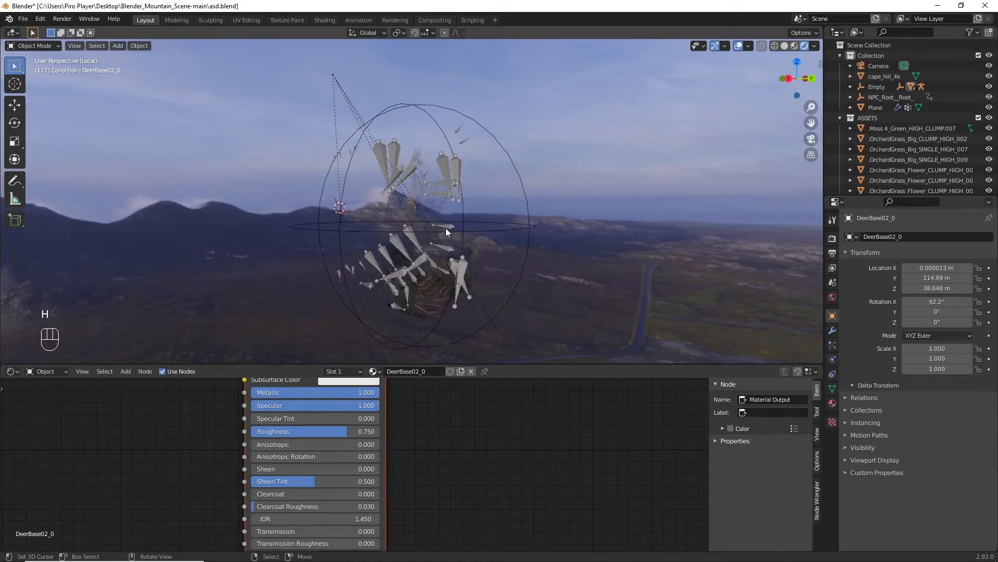
click(476, 272)
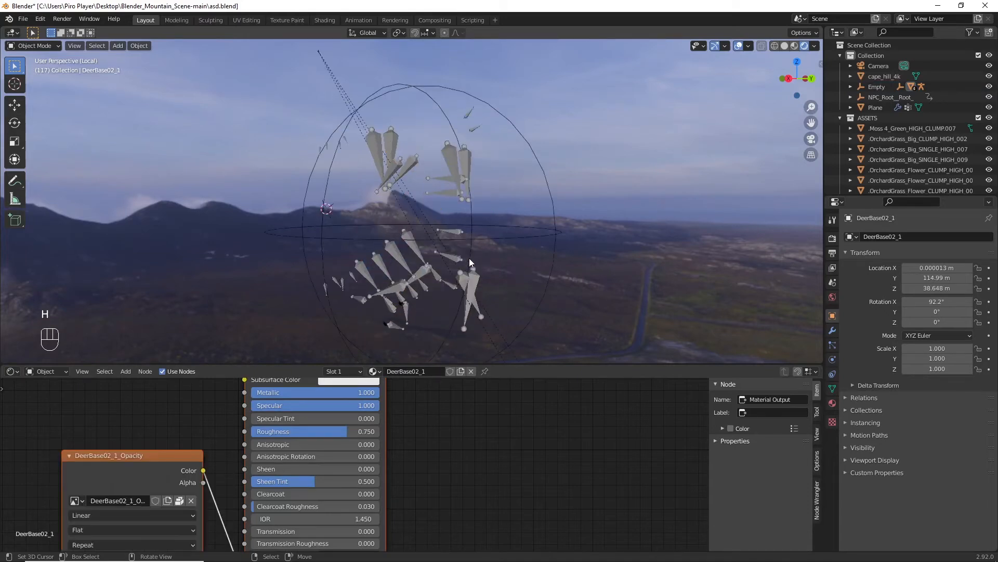
Step: Examine the exposed armature bones and the sphere empty from all sides
key(KP_6)
key(KP_6)
key(KP_6)
key(KP_6)
scroll(494, 242, down, 3)
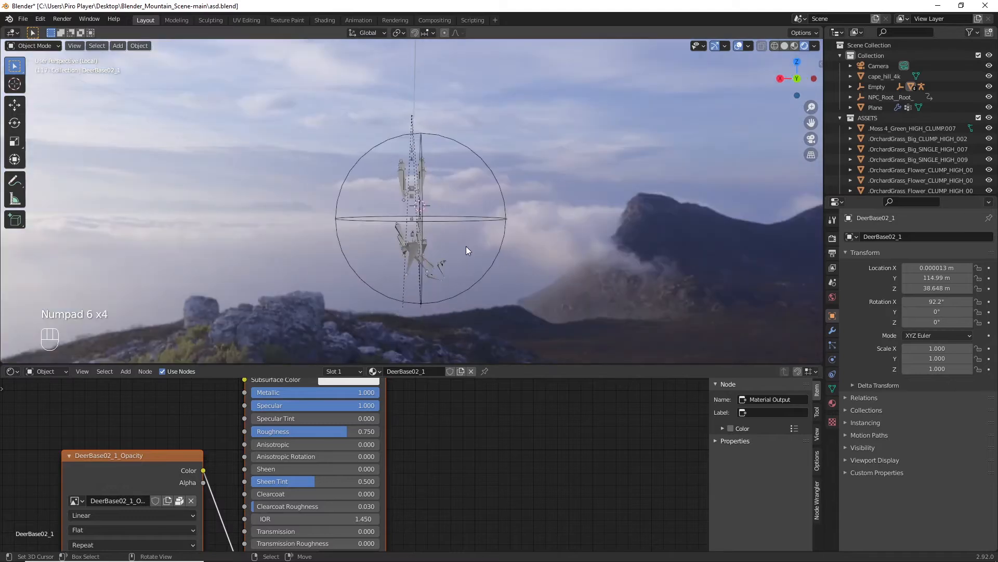
key(KP_6)
key(KP_6)
key(KP_6)
key(KP_6)
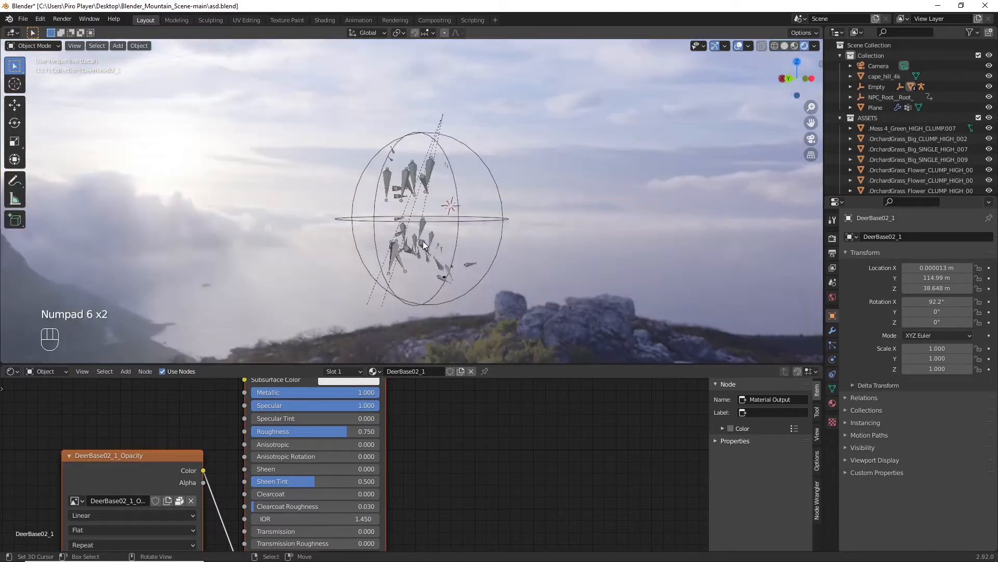
key(KP_4)
key(KP_4)
key(KP_4)
key(KP_4)
key(KP_4)
key(KP_4)
key(KP_4)
key(KP_4)
key(KP_4)
key(KP_4)
key(KP_4)
key(KP_4)
key(KP_4)
key(KP_4)
key(KP_4)
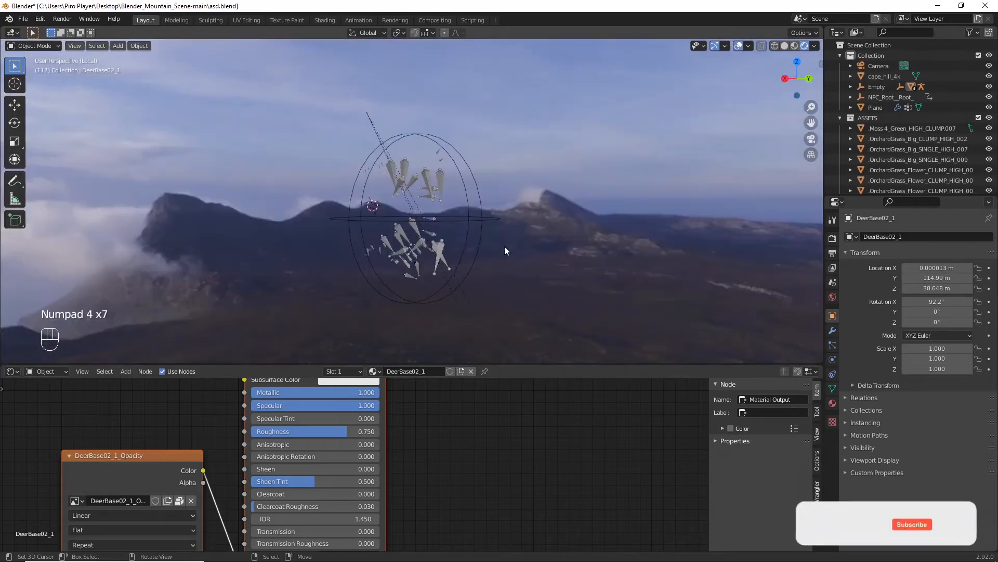
key(KP_4)
key(KP_4)
key(KP_4)
key(KP_4)
key(KP_4)
key(KP_4)
key(KP_4)
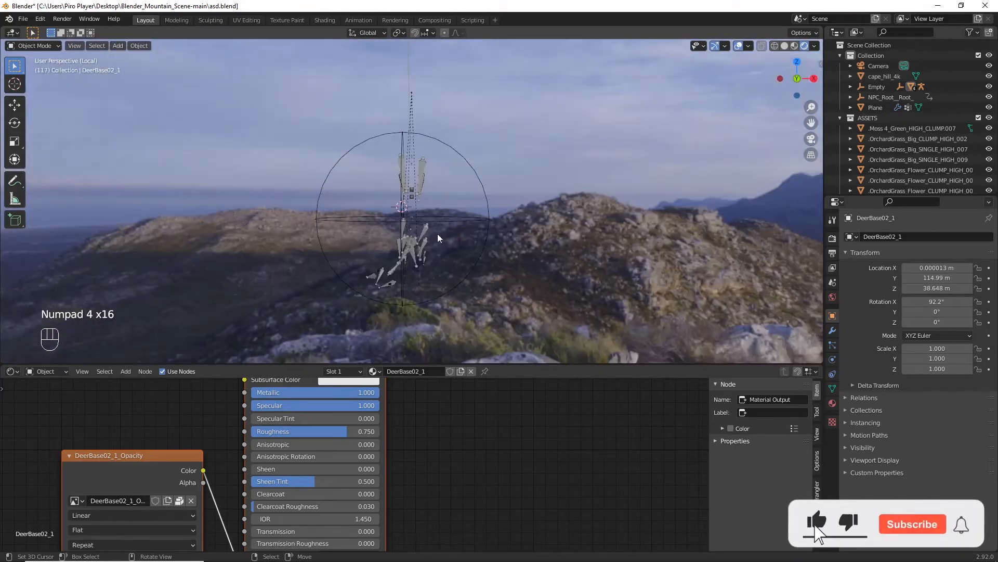
key(KP_4)
key(KP_4)
key(KP_4)
key(KP_4)
key(KP_4)
key(KP_4)
key(KP_4)
key(KP_4)
key(KP_4)
key(KP_4)
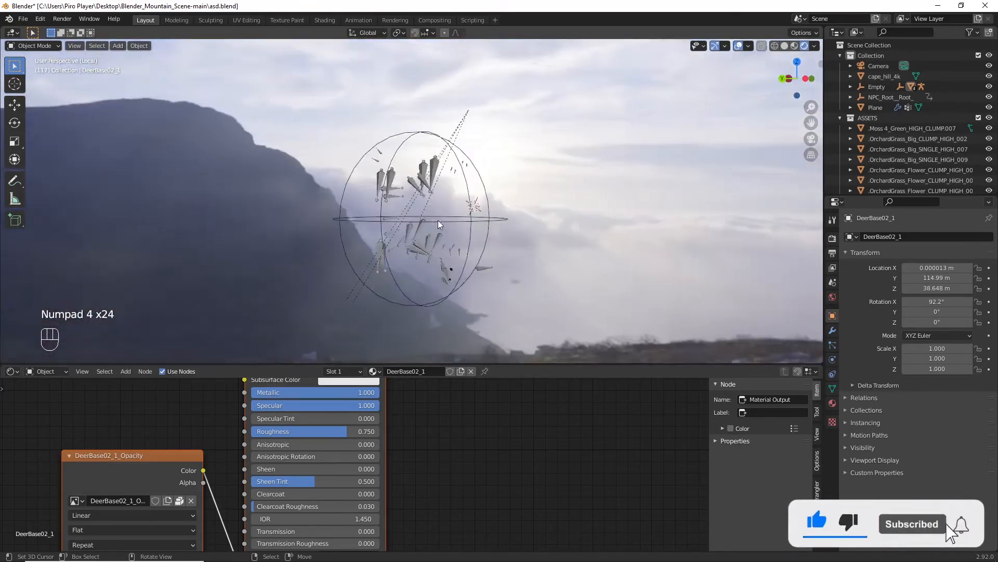
scroll(441, 229, up, 2)
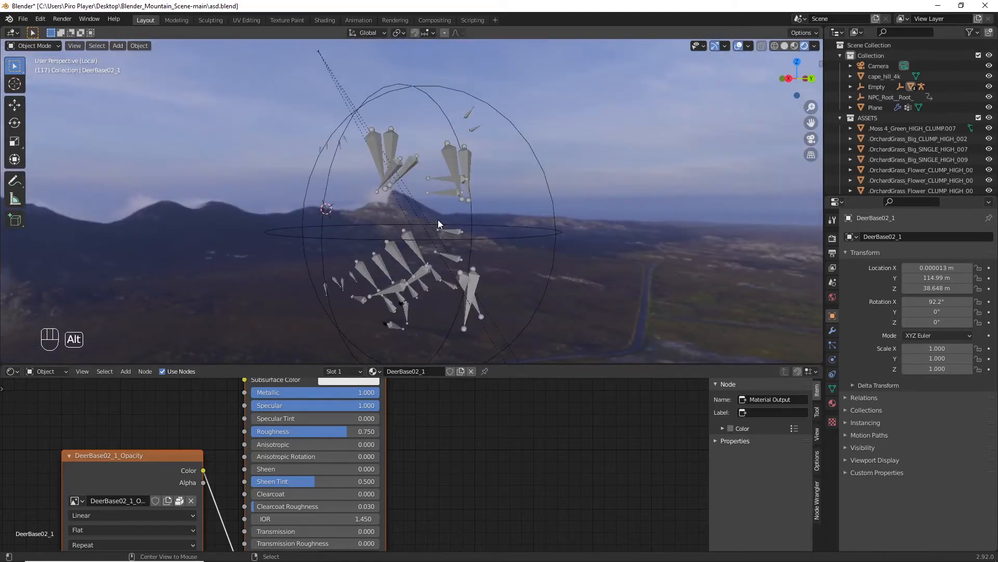
Step: Unhide all deer meshes and clear the selection
key(alt+h)
scroll(466, 227, down, 2)
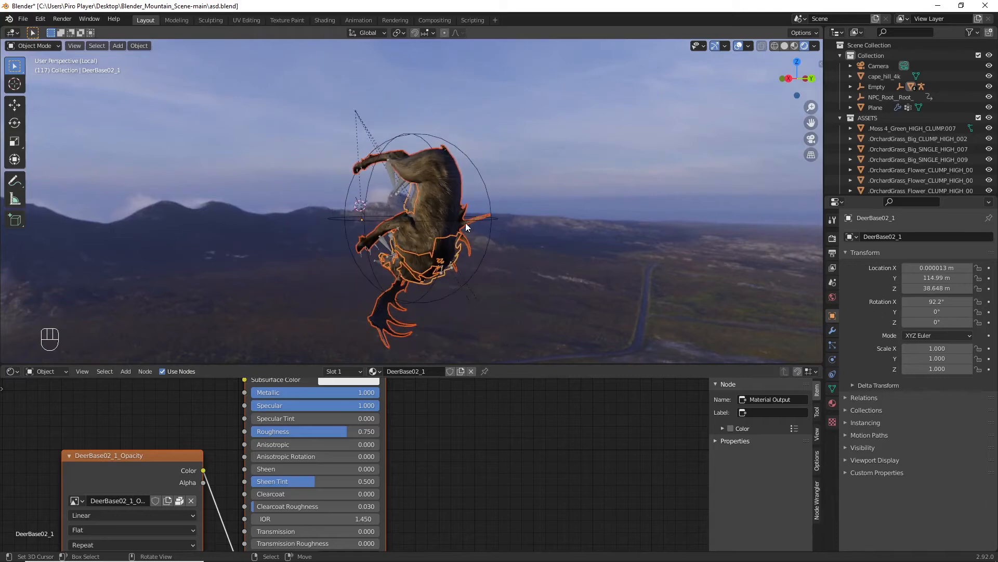
key(KP_4)
key(KP_4)
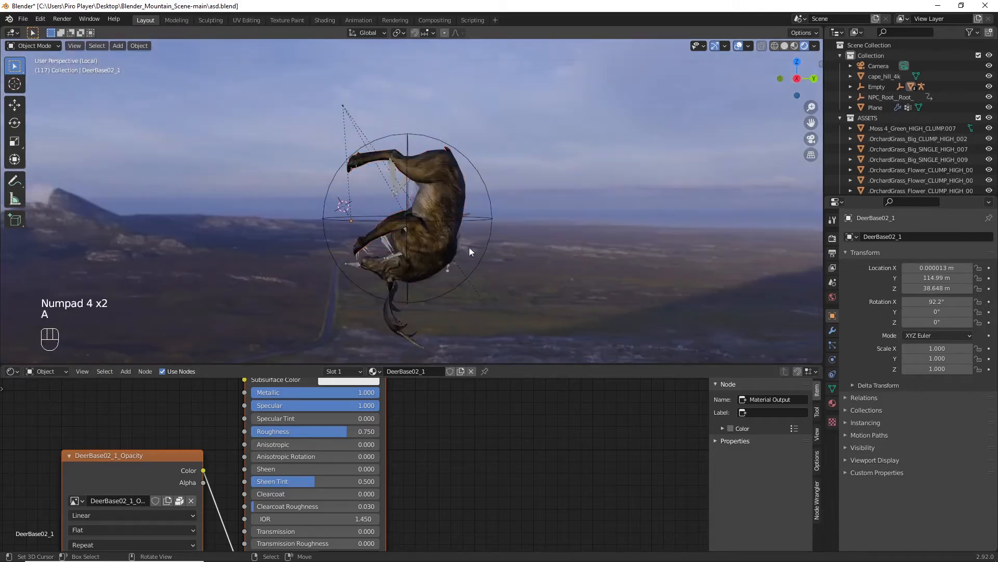
key(a)
scroll(472, 274, up, 2)
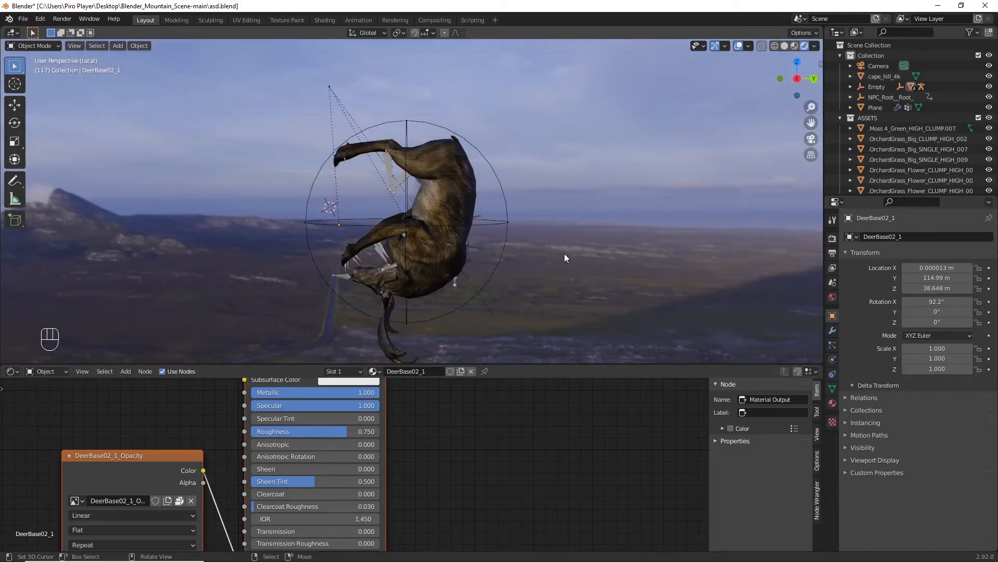
Step: Scale the sphere empty with the deer down to about 9.48
click(509, 223)
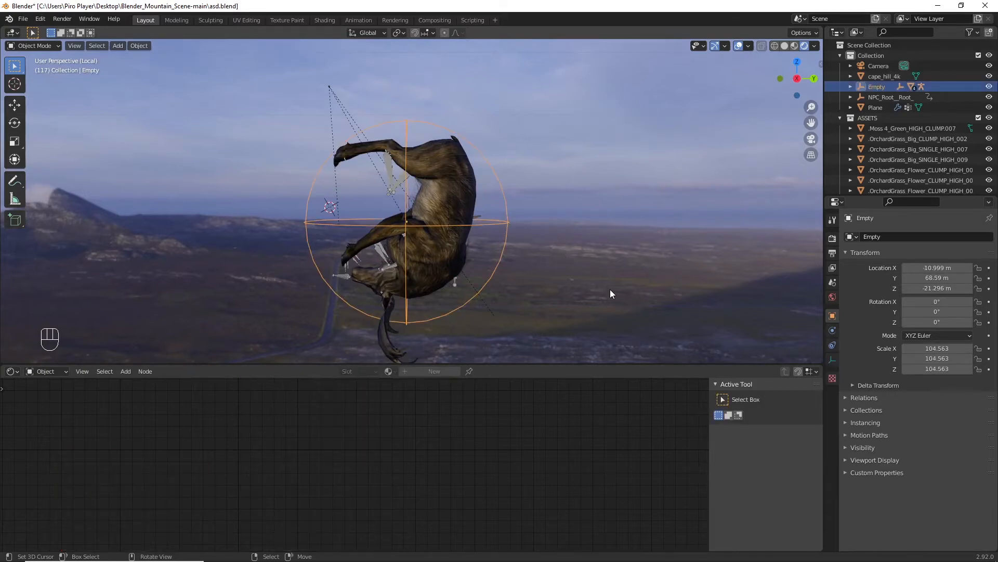
key(s)
click(441, 233)
key(s)
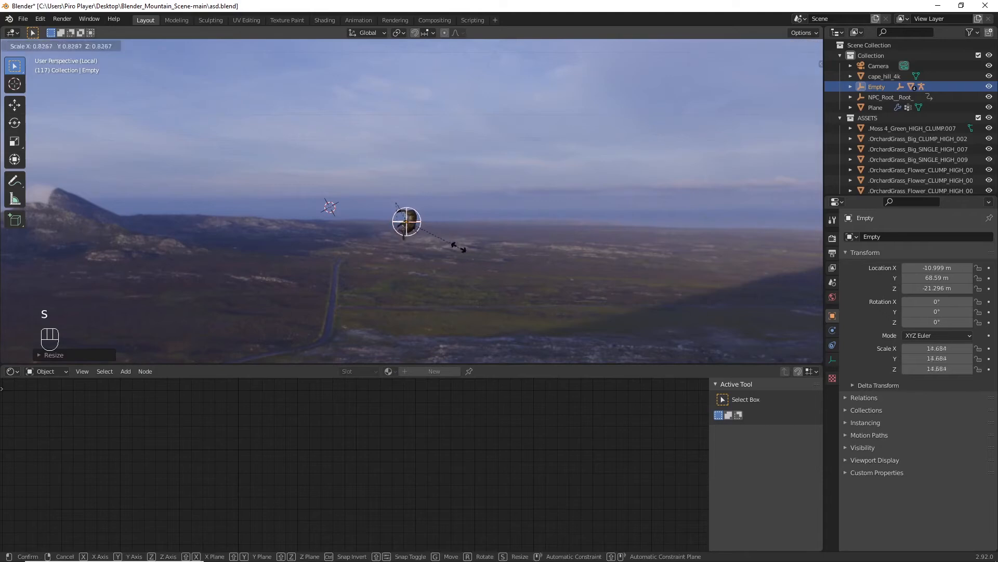
click(443, 240)
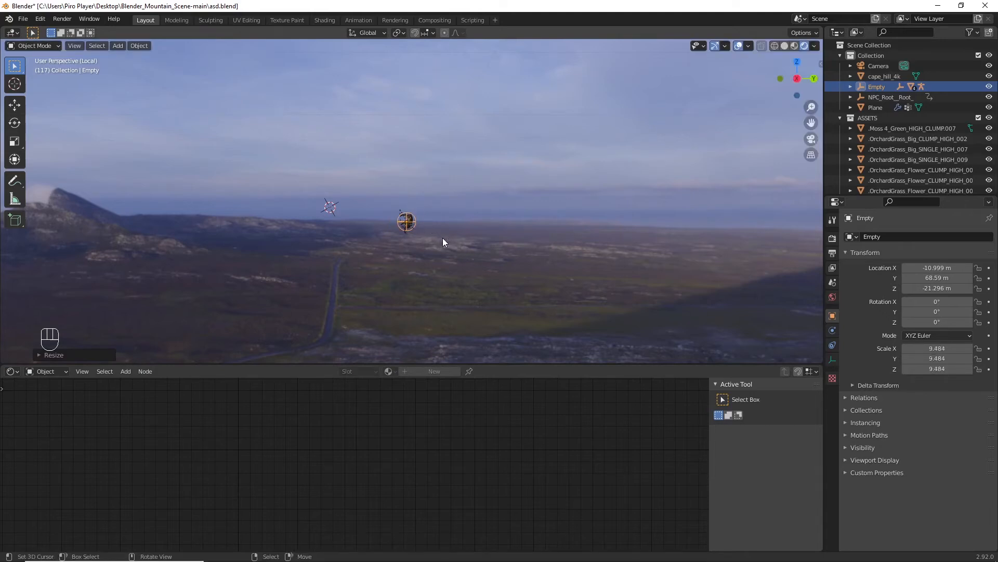
Step: Exit local view and move the empty to the middle of the terrain at about X 0.36 m, Y -0.84 m
key(KP_Divide)
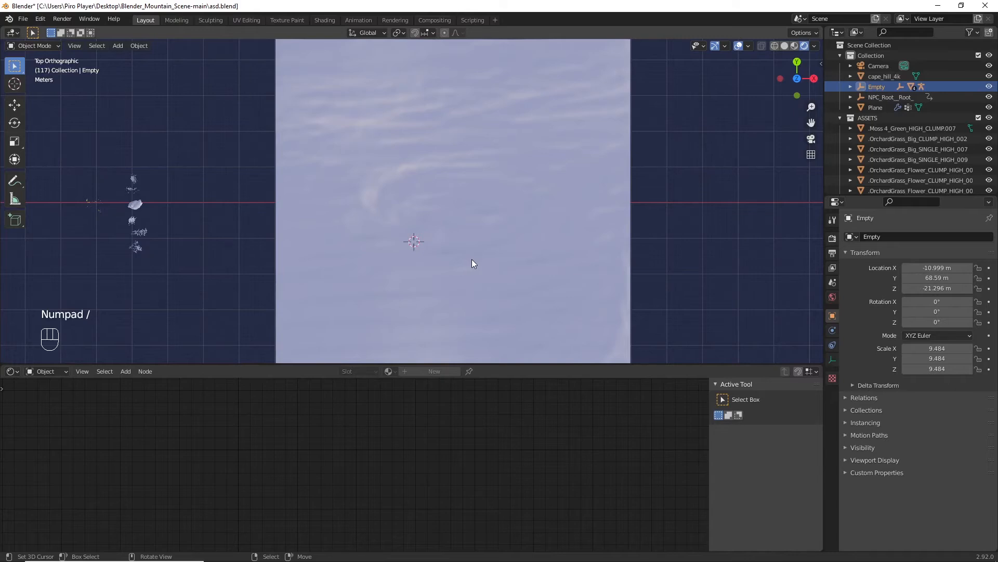
key(KP_2)
key(KP_2)
key(KP_2)
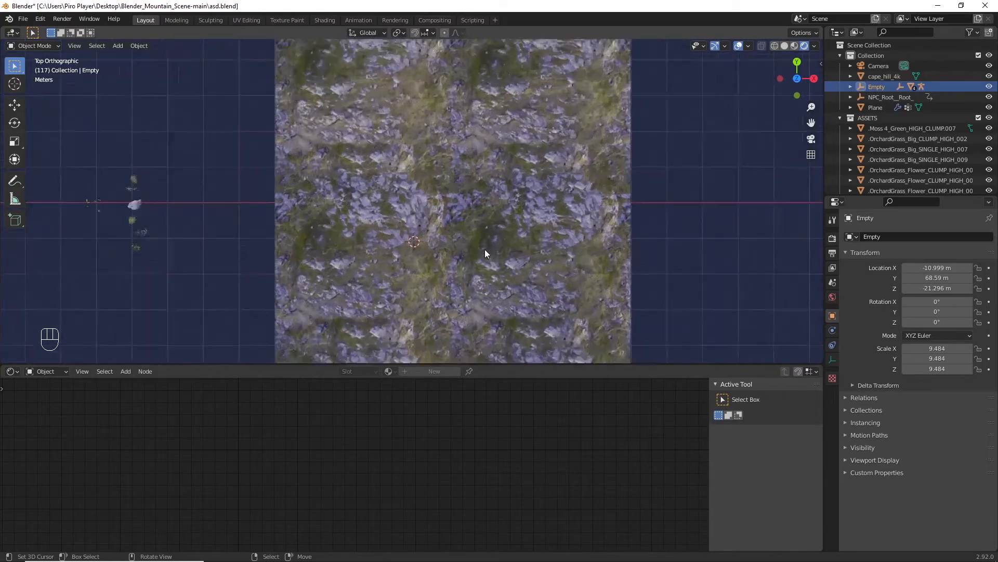
key(KP_2)
key(g)
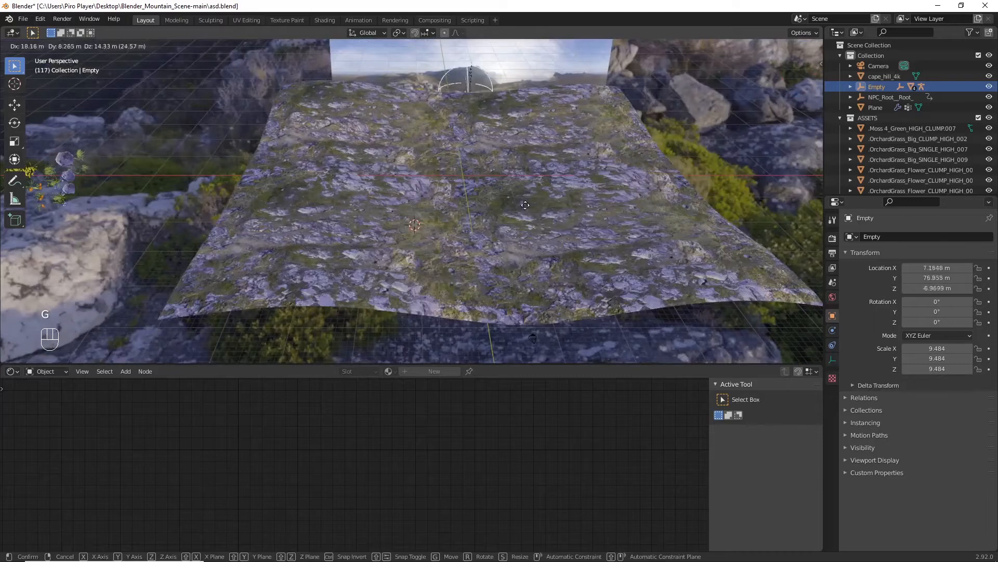
click(520, 214)
key(KP_7)
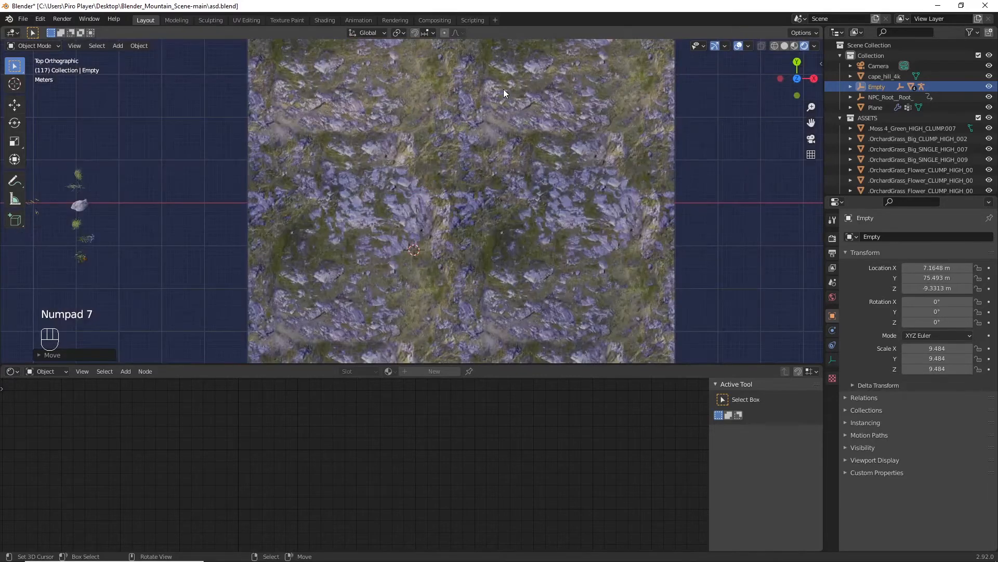
key(g)
click(500, 276)
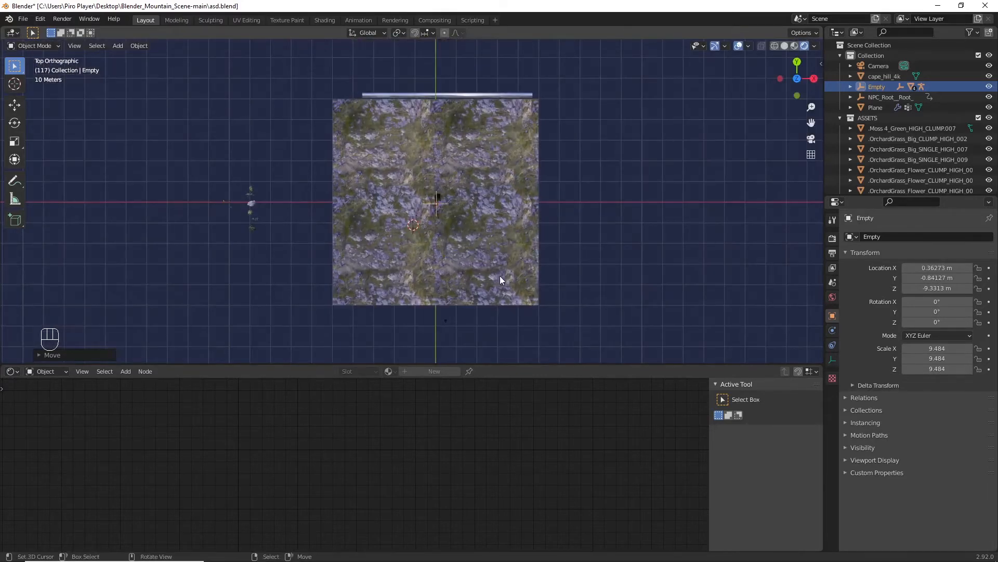
Step: Raise the empty with the deer above the terrain along Z to about 5.94 m
key(KP_2)
key(KP_2)
key(KP_2)
key(KP_2)
scroll(500, 276, up, 5)
key(g)
key(z)
click(541, 241)
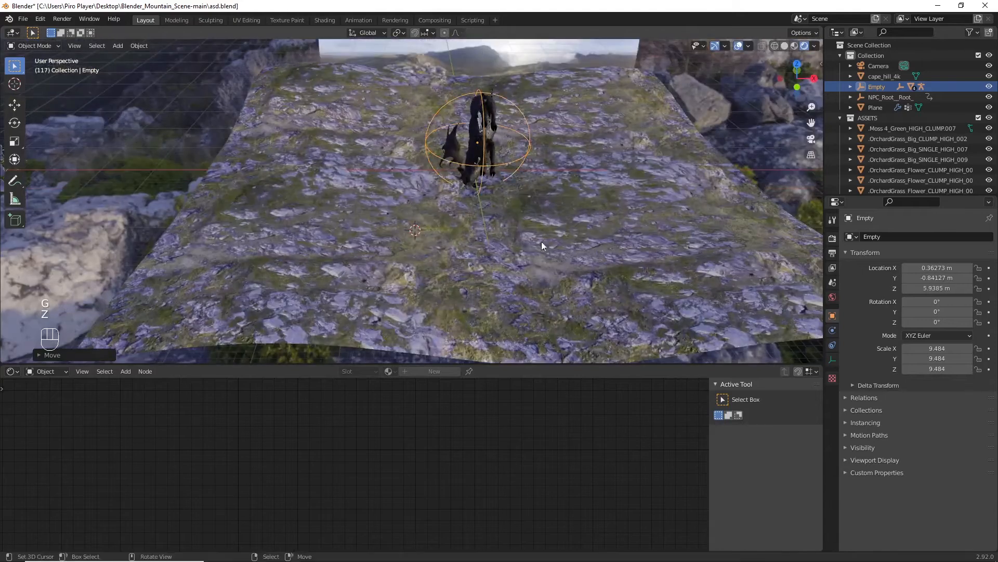
Step: Rotate the empty 90° about X and 90° about Z to stand the deer upright, side-on
shift+middle_drag(541, 242, 560, 251)
scroll(560, 252, up, 4)
key(r)
key(x)
key(KP_9)
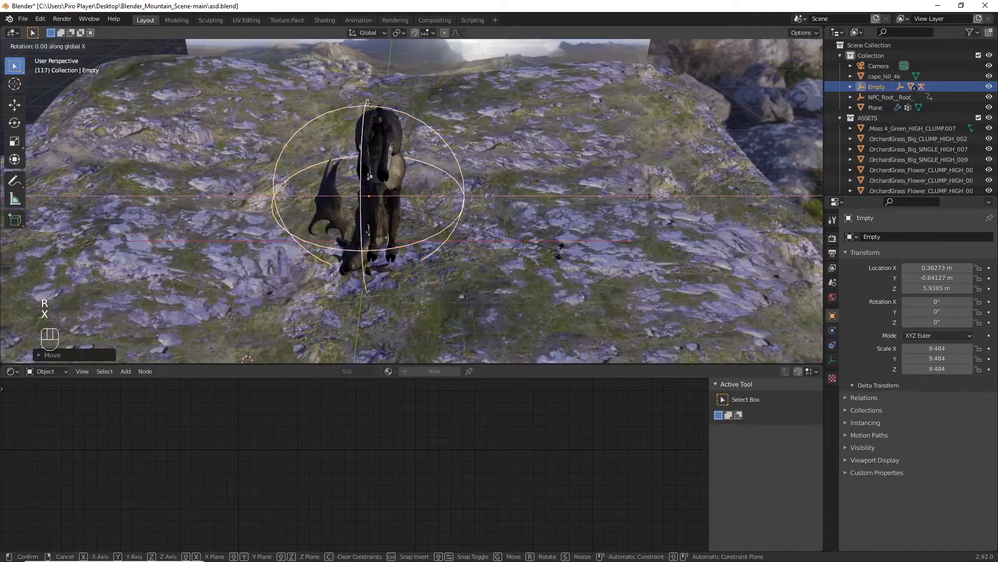
key(KP_0)
key(KP_Enter)
key(r)
key(z)
key(KP_9)
key(KP_0)
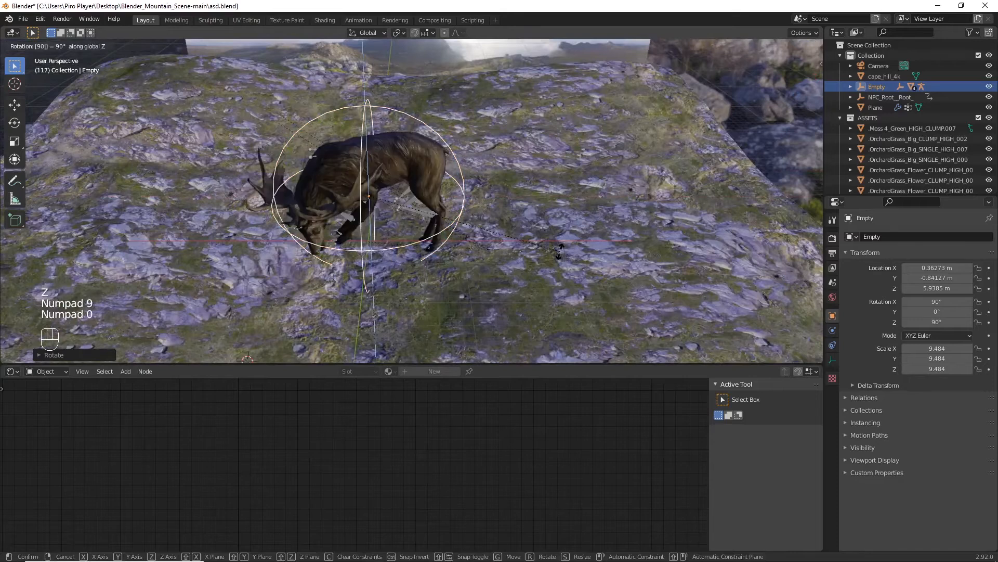
key(KP_Enter)
Step: Turn the deer's empty slightly about Z in top view to a rotation of about 97.2°
key(KP_7)
key(r)
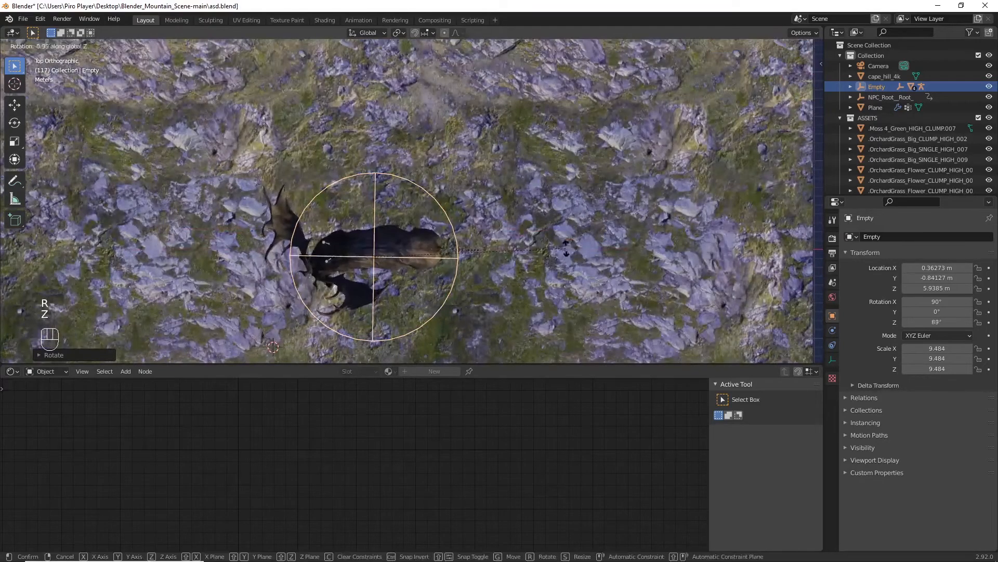
click(563, 220)
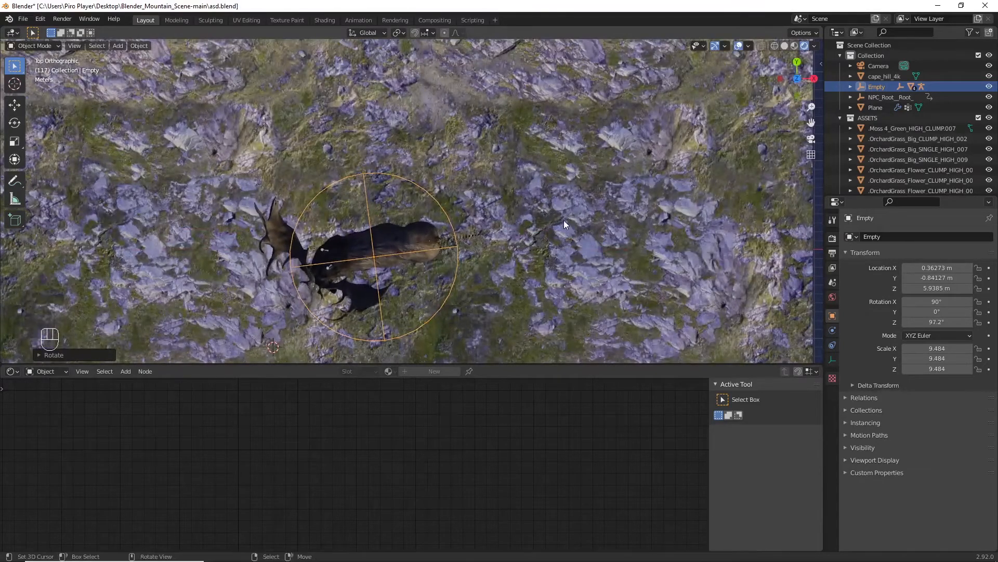
key(KP_7)
Step: Look through the scene camera and scale the deer's empty down to about 4.48
key(KP_0)
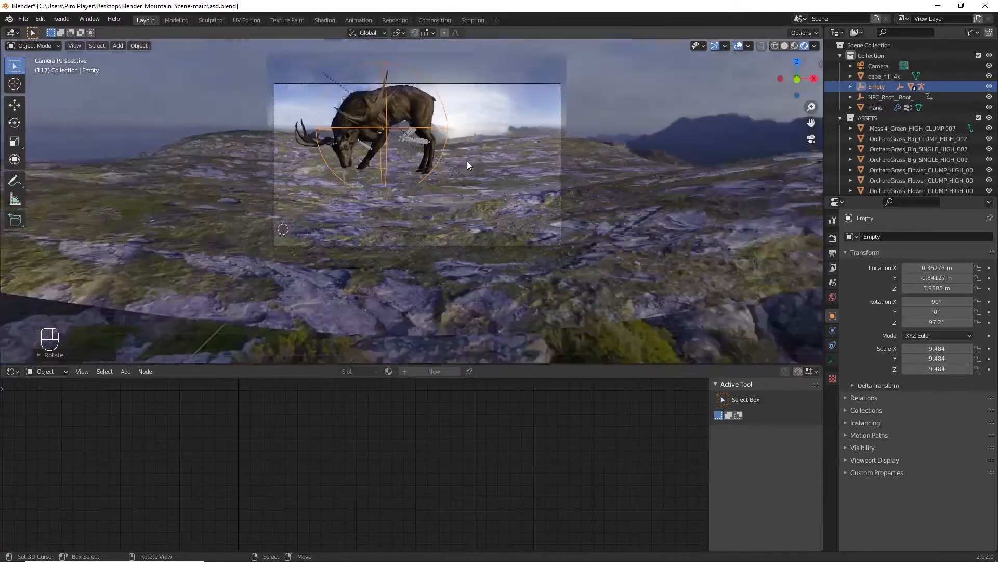
scroll(467, 161, down, 1)
shift+middle_drag(496, 162, 500, 202)
scroll(511, 245, up, 3)
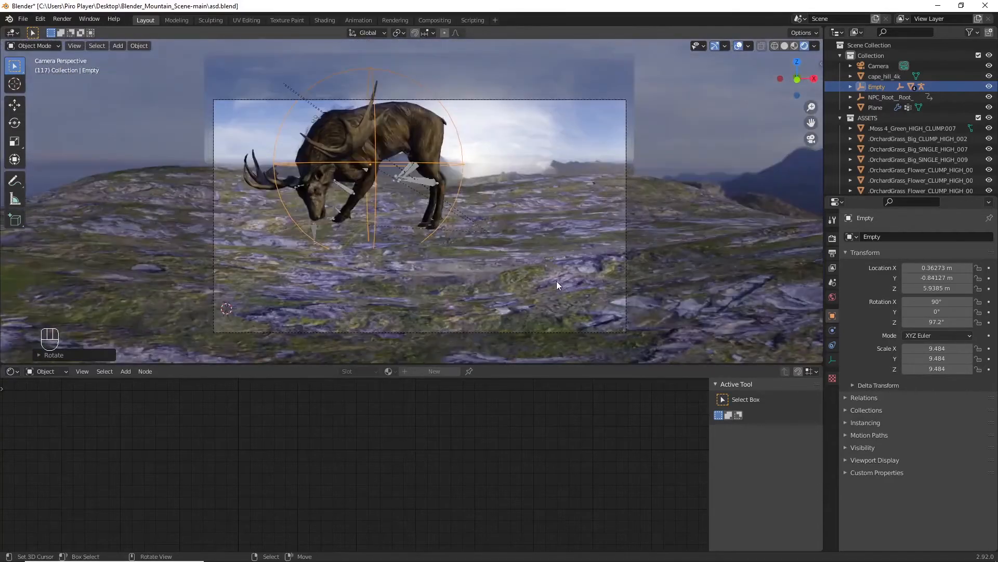
scroll(557, 284, up, 2)
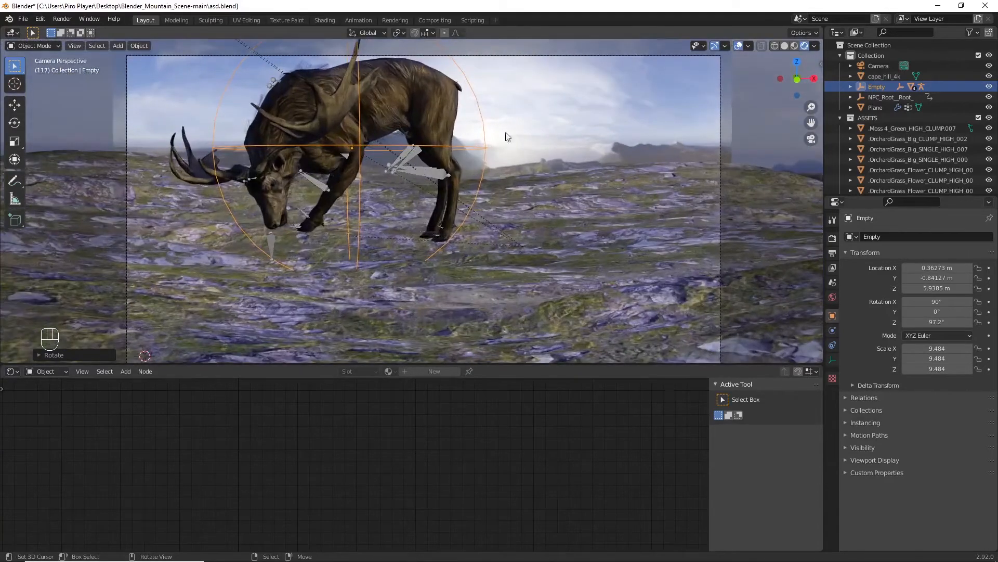
key(s)
click(479, 217)
Step: Reposition the deer's empty lower on the terrain at about 4.81 m in X and scale it to about 5.01
key(g)
key(z)
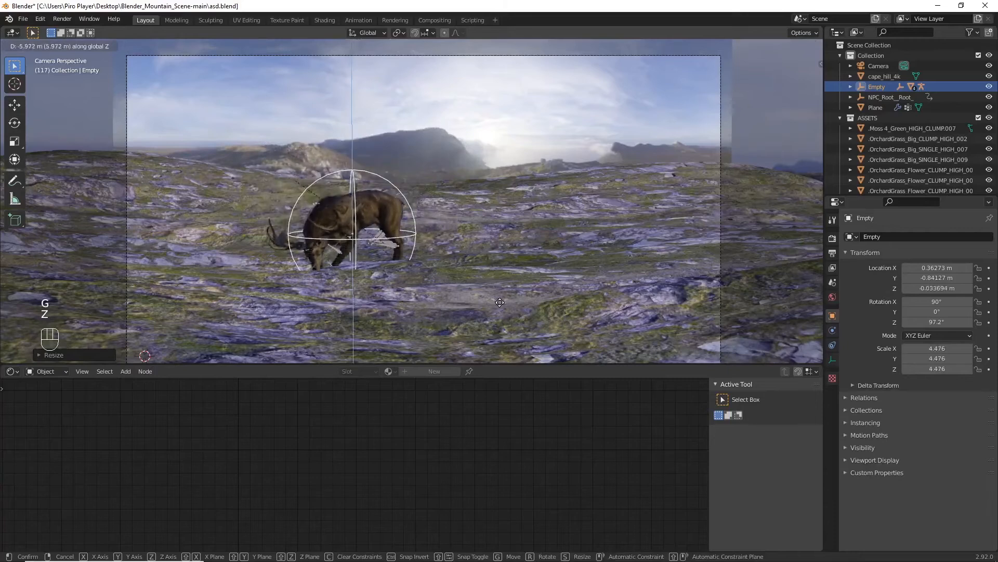
click(506, 296)
key(s)
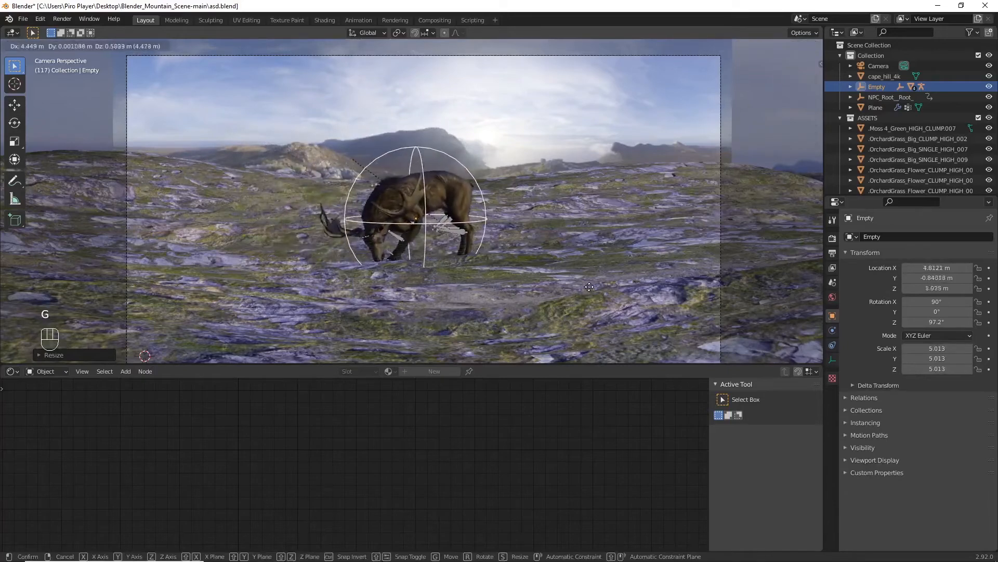
click(595, 286)
Step: Move the deer's empty farther from the camera in top view to about 19.29 m in Y
key(KP_0)
key(KP_7)
scroll(595, 286, down, 4)
key(g)
key(y)
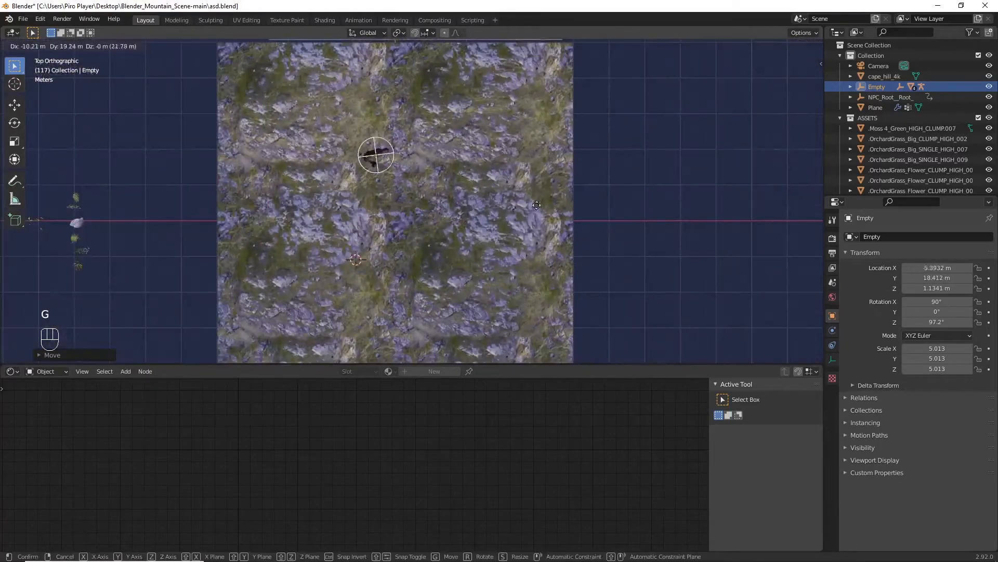
click(575, 206)
key(KP_0)
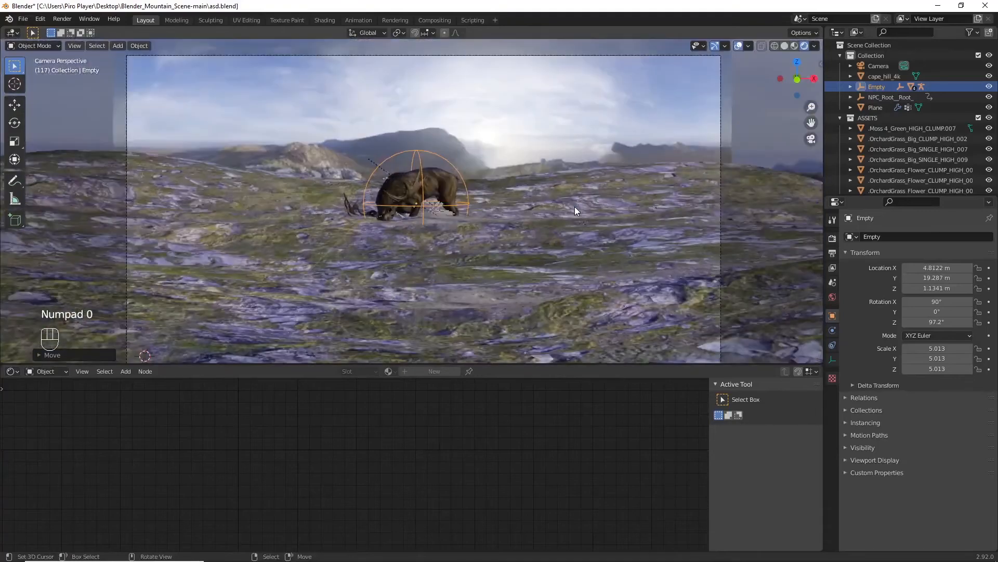
Step: Raise the deer's empty along Z to about 2.66 m in the camera view
key(g)
key(z)
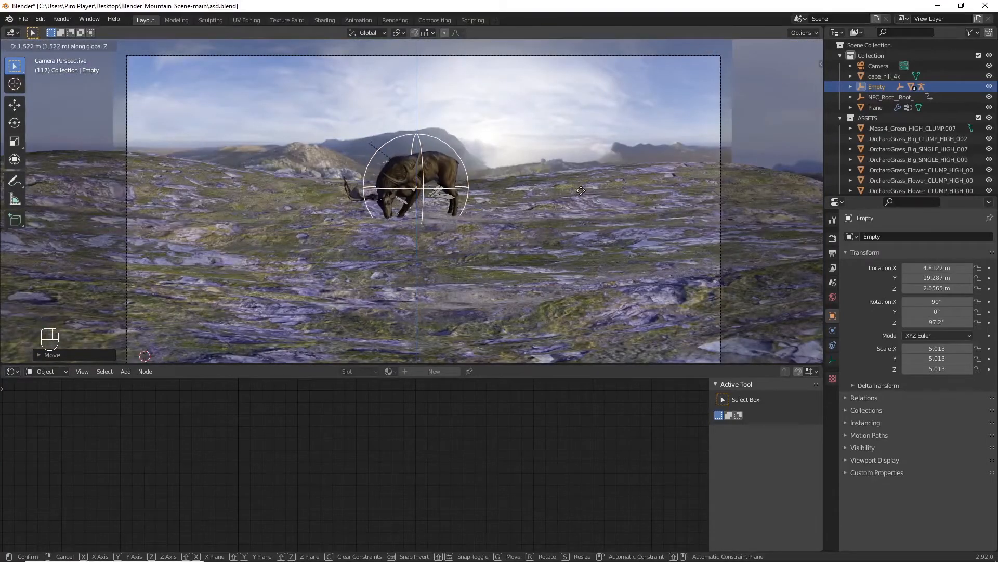
click(581, 190)
scroll(579, 219, down, 2)
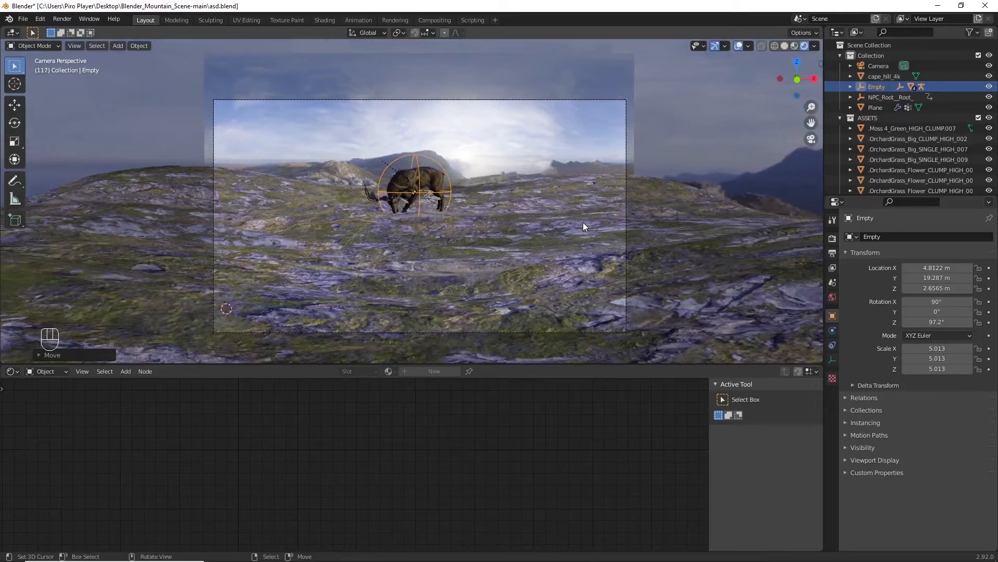
Step: Bring the deer's empty closer in top view to about 13.31 m in Y and scale it to about 4.70
key(KP_7)
key(g)
key(z)
key(x)
key(g)
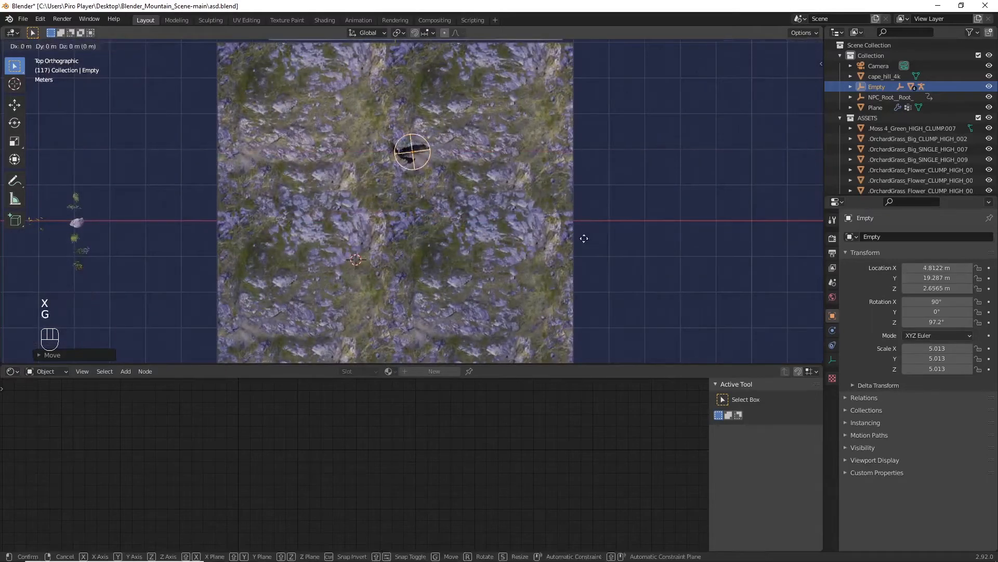
click(582, 260)
key(KP_0)
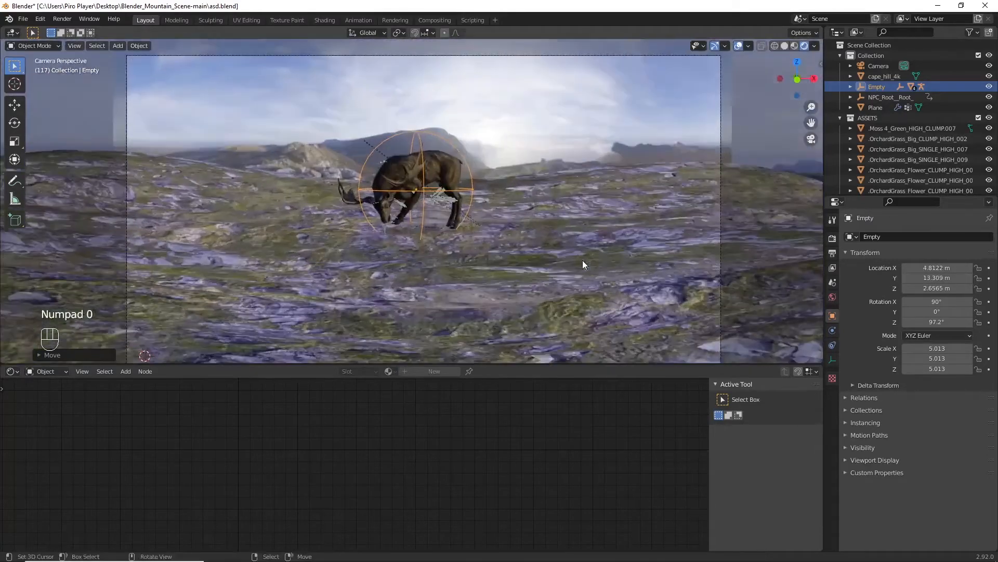
key(s)
click(579, 266)
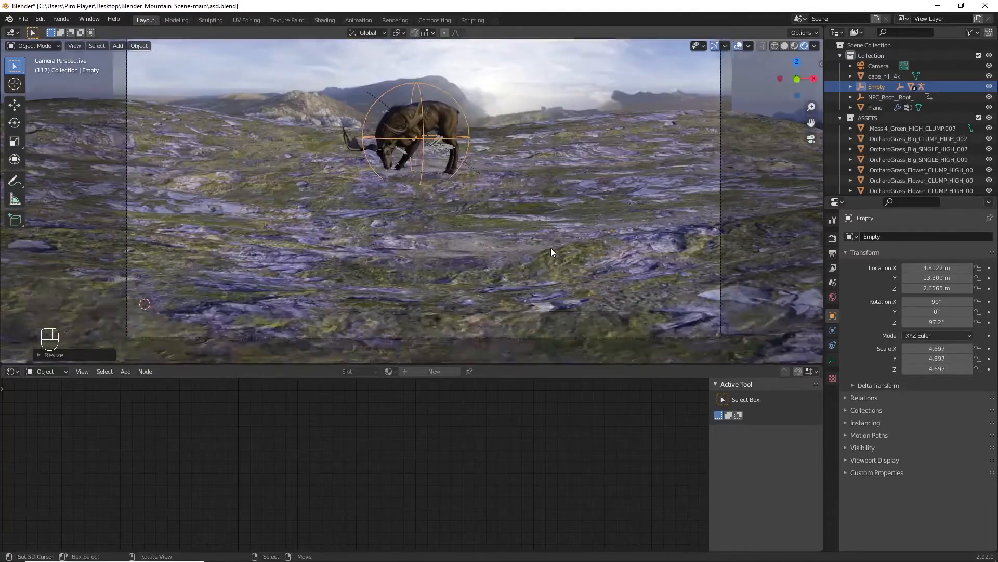
Step: Lower the deer's empty along Z to about 2.33 m to bring the hooves down to the ground
scroll(563, 263, up, 6)
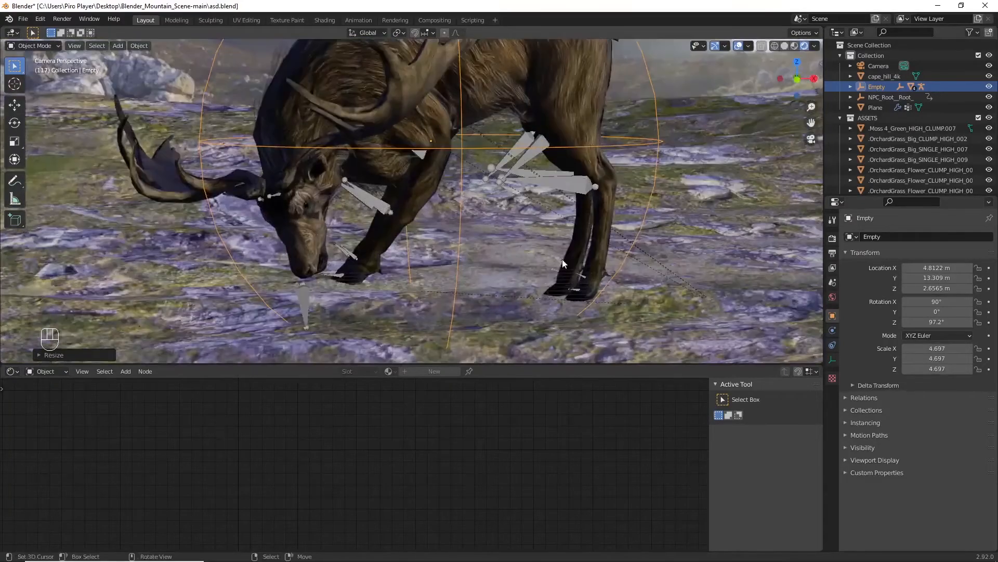
ctrl+scroll(589, 317, down, 3)
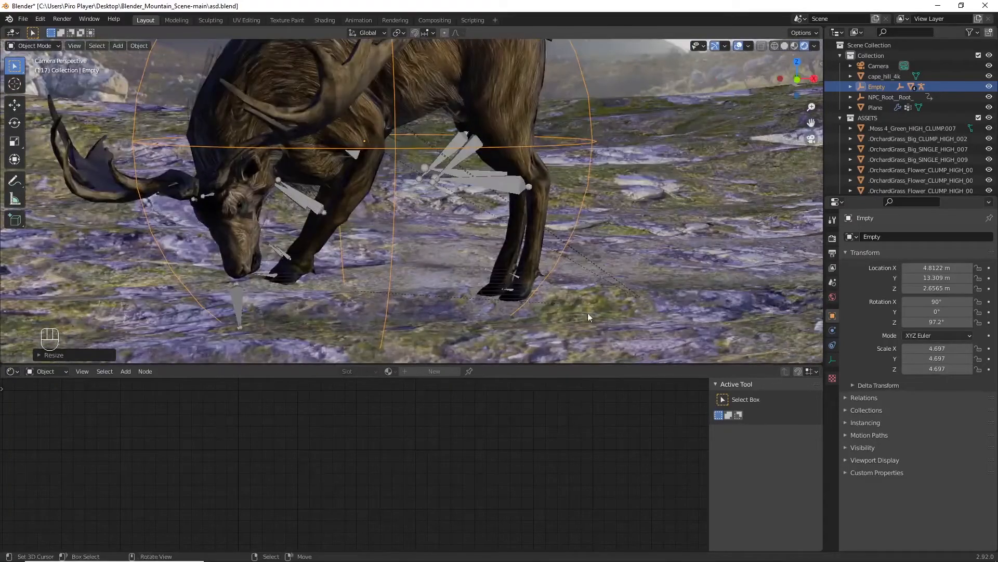
key(g)
key(z)
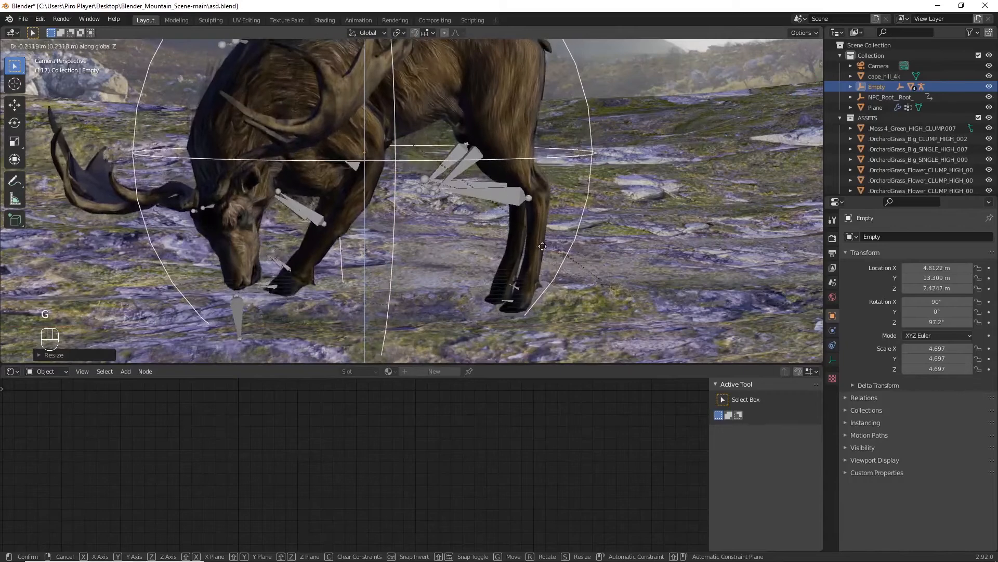
right_click(562, 229)
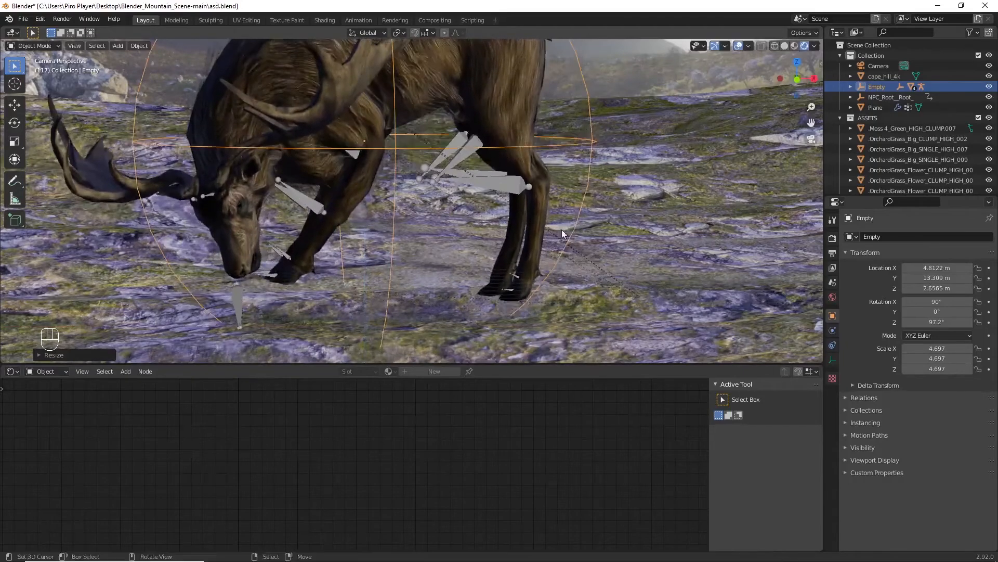
key(g)
key(z)
click(572, 240)
Step: Tilt the deer's empty to about 87.1° in X rotation and lower it along Z to about 2.13 m
key(r)
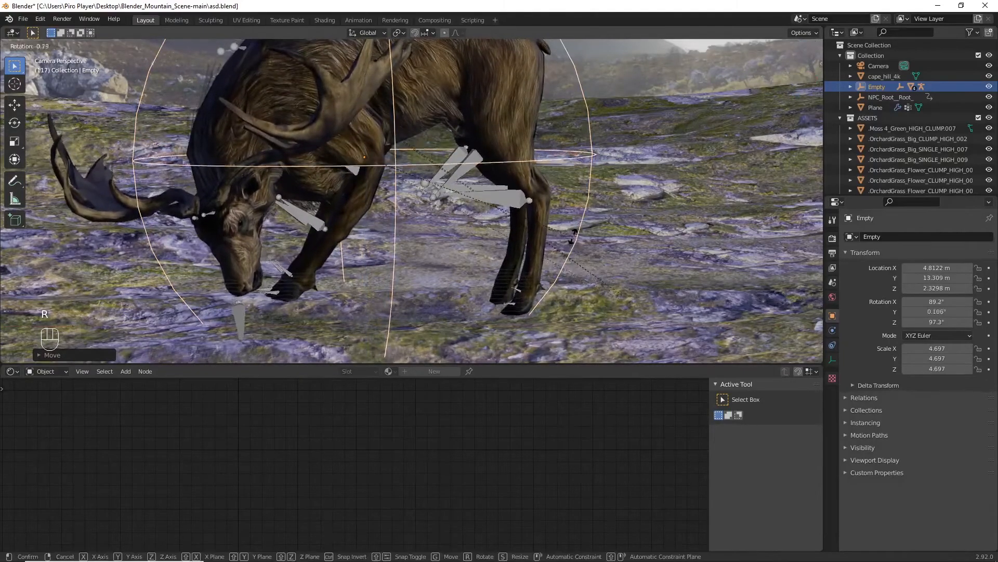
key(x)
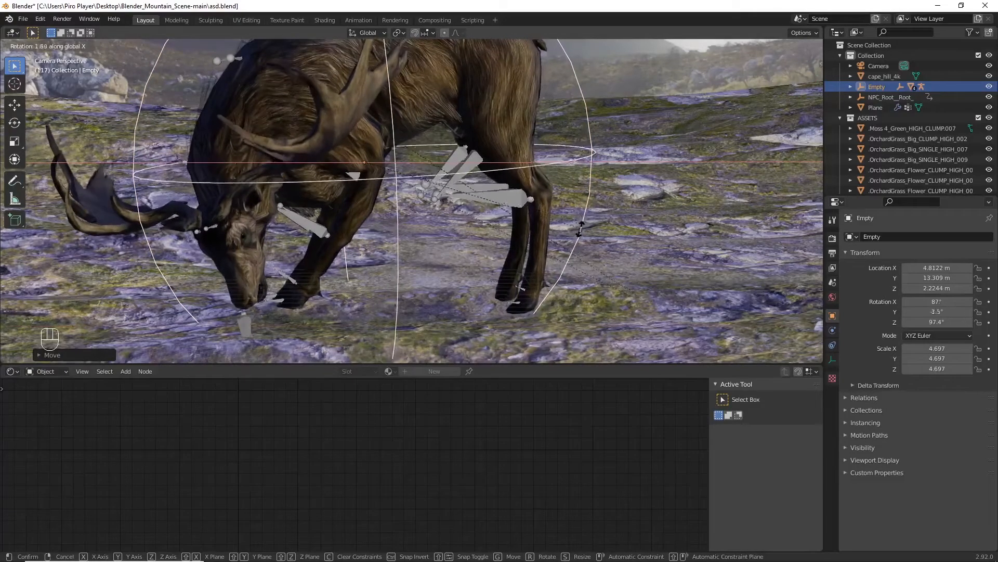
click(578, 238)
key(g)
key(z)
click(570, 235)
Step: Duplicate the deer's meshes, armature and empty together and place the copy beside the original at about 14.75 m in X
scroll(556, 241, down, 5)
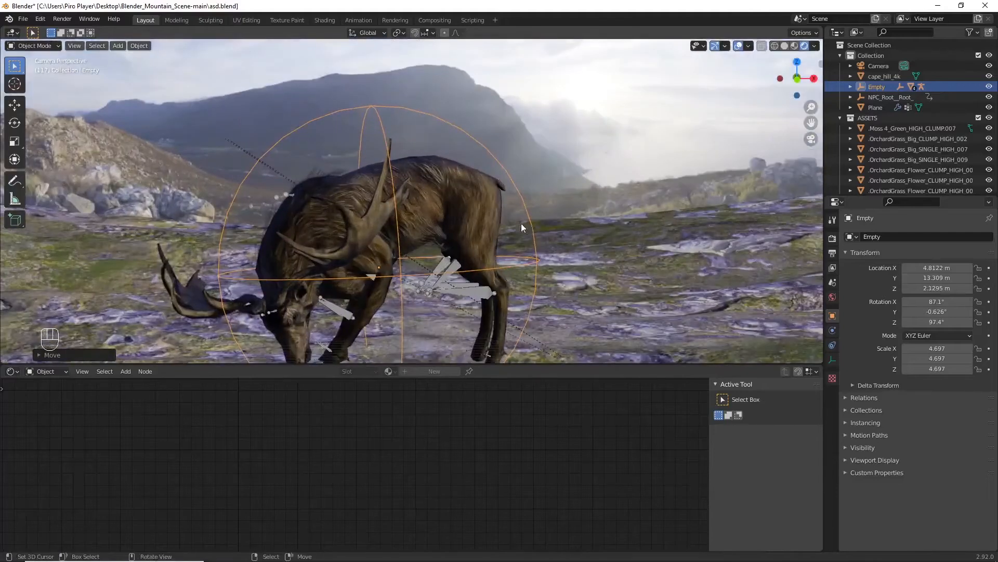
click(487, 197)
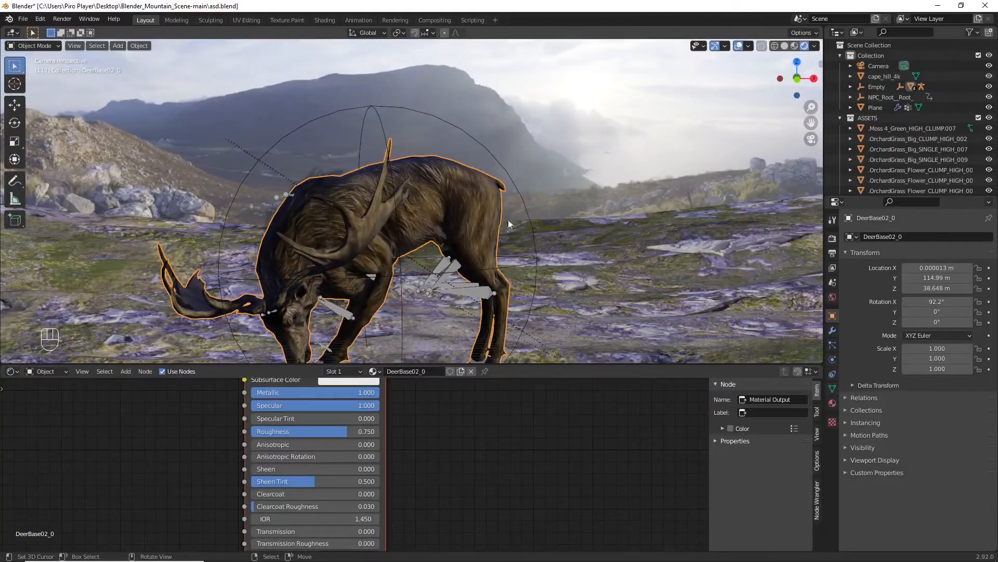
shift+click(475, 293)
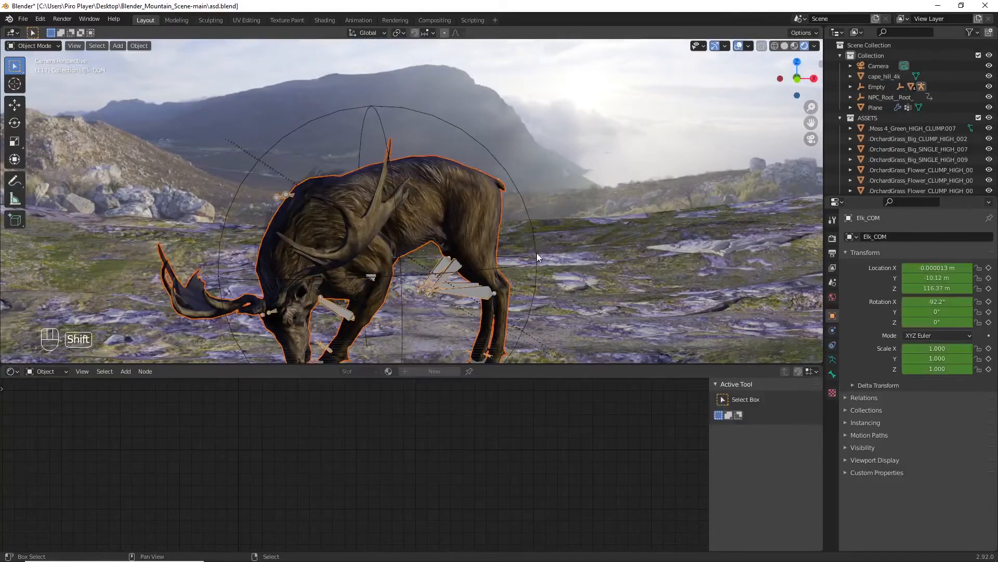
shift+click(429, 286)
scroll(423, 286, up, 6)
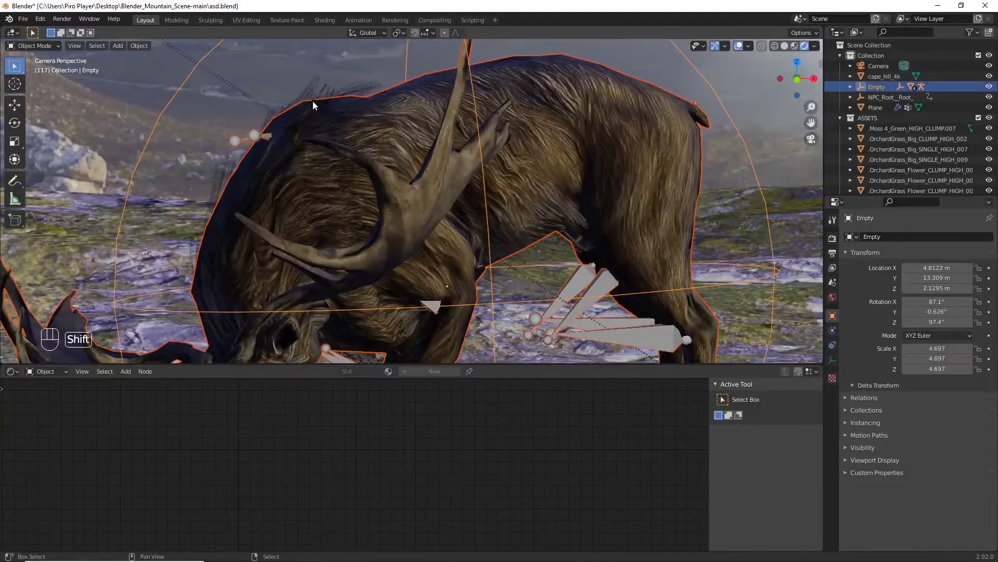
shift+click(354, 89)
scroll(353, 90, down, 8)
key(shift+d)
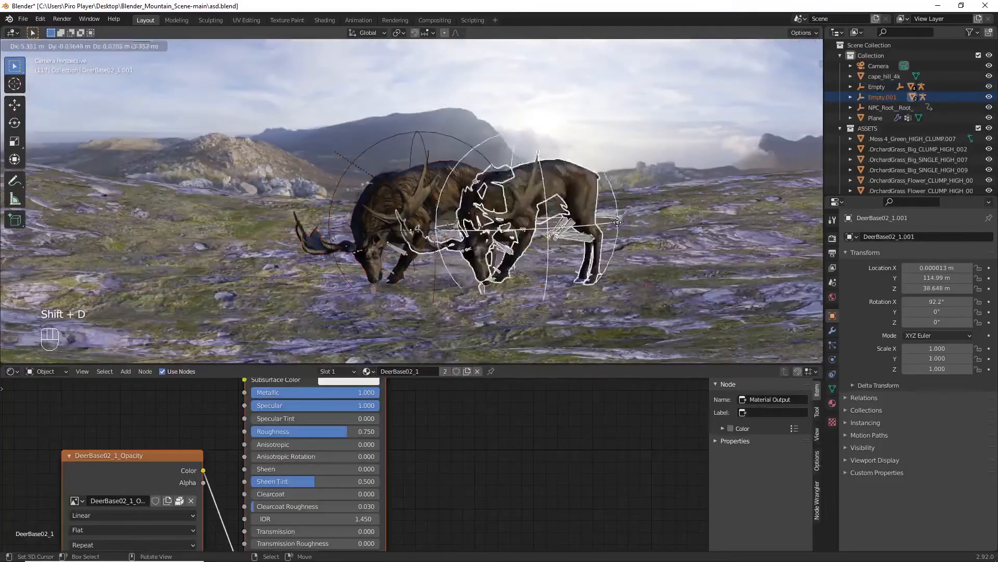
click(707, 221)
scroll(639, 264, down, 5)
key(a)
Step: Select the duplicated deer's empty and scale it down to about 3.74
scroll(615, 267, up, 10)
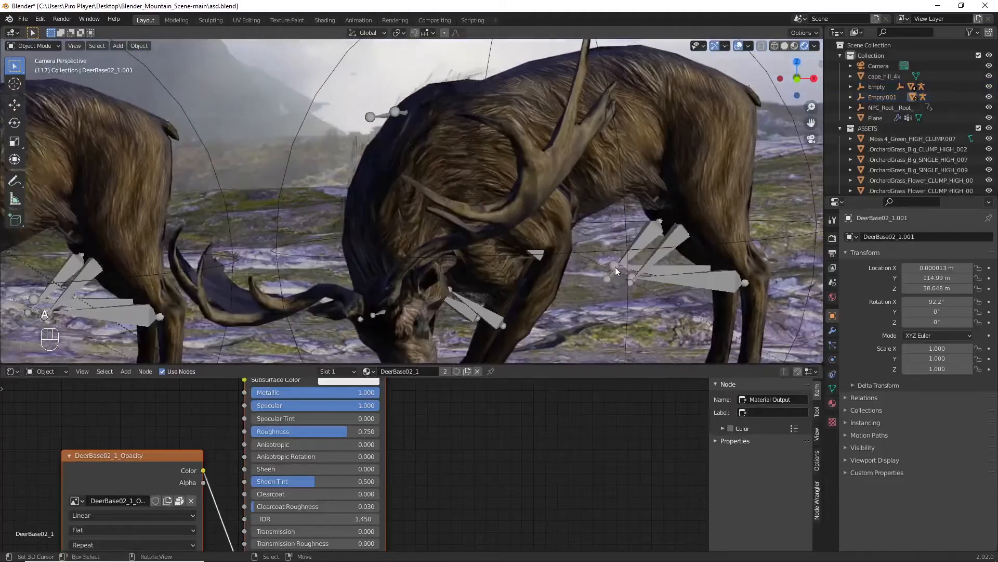
scroll(605, 260, down, 8)
click(502, 211)
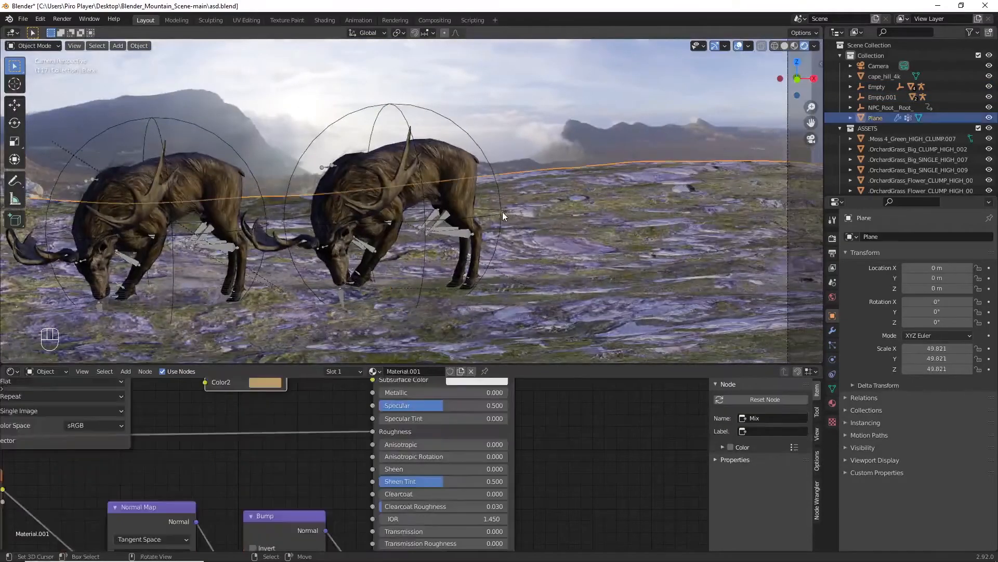
click(503, 211)
key(s)
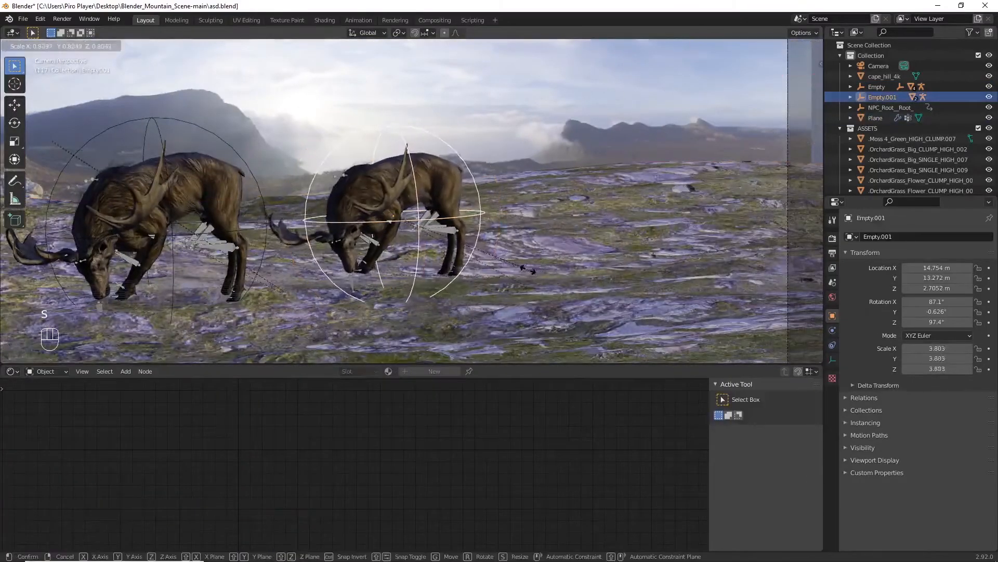
click(526, 265)
Step: Move the second deer's empty farther back to about X 18.55 m, Y 25.13 m and Z 3.74 m
key(KP_7)
key(g)
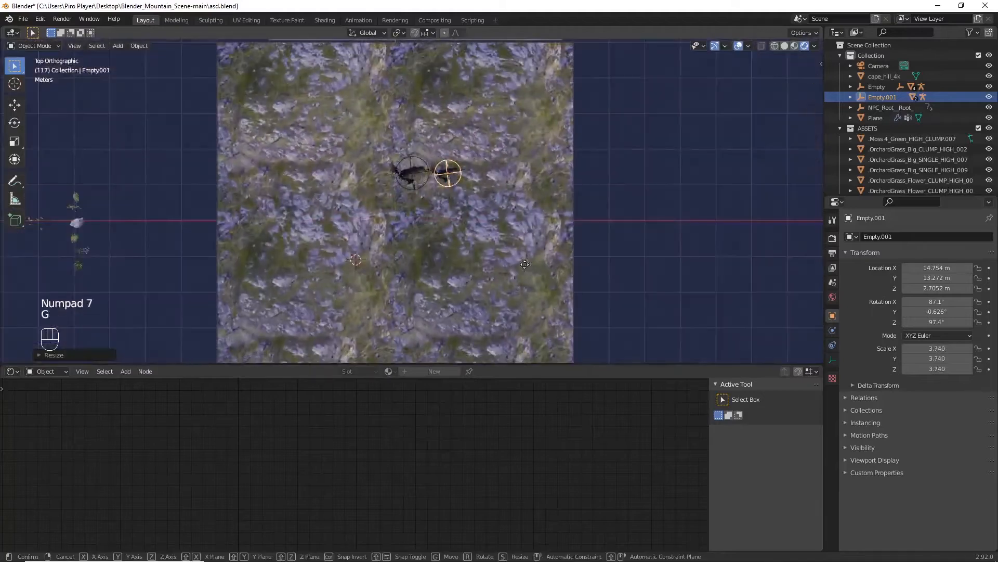
click(529, 223)
key(KP_0)
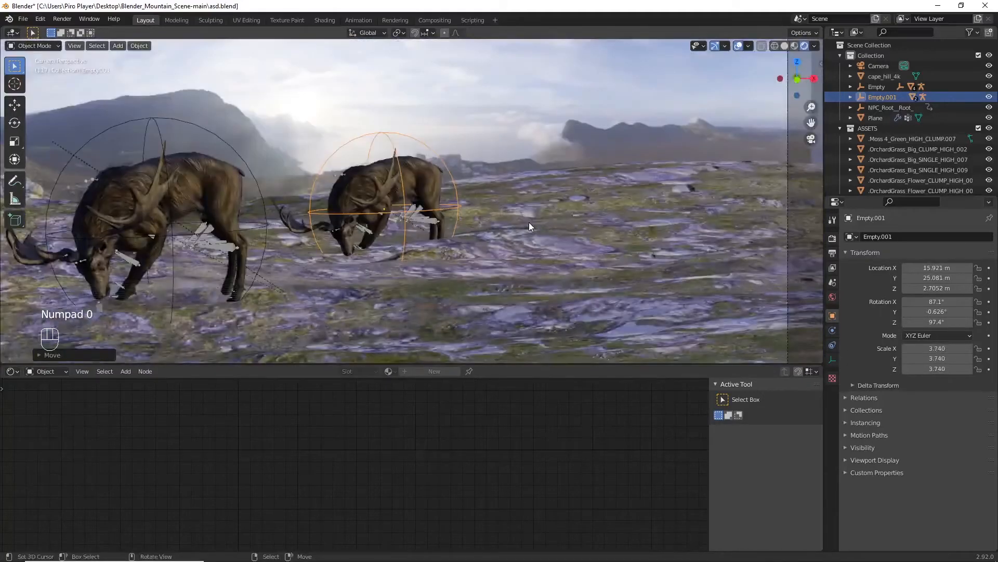
scroll(529, 223, down, 2)
key(g)
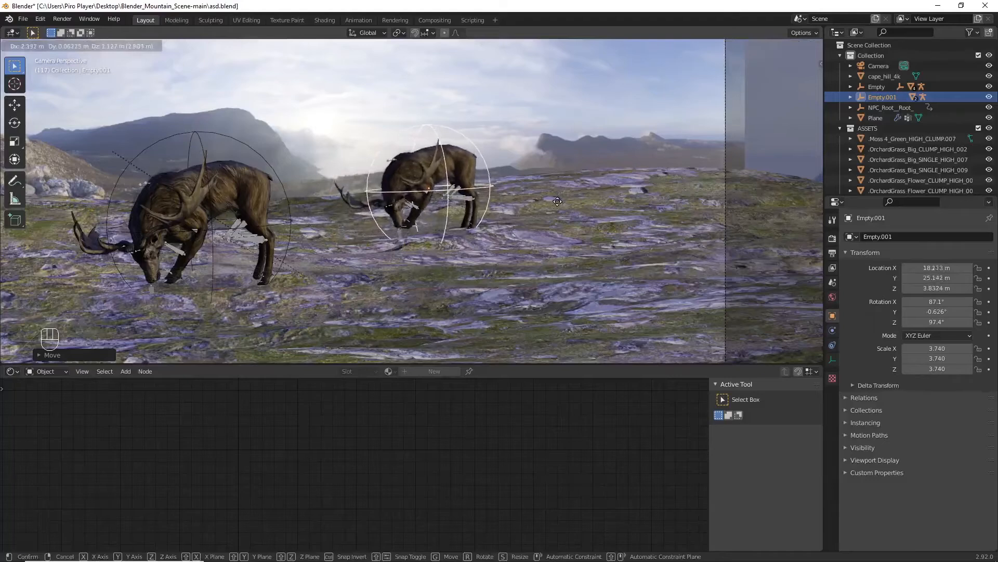
click(540, 228)
Step: Shift the second deer's empty across the slope in camera view to about 19.94 m in X and 3.75 m in Z
scroll(539, 228, down, 2)
scroll(538, 229, up, 3)
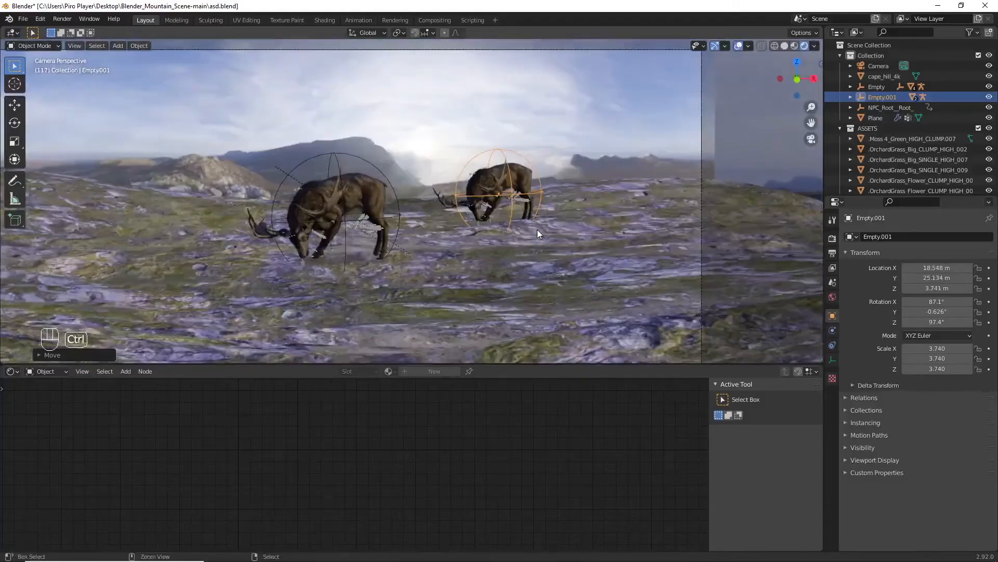
scroll(538, 229, up, 5)
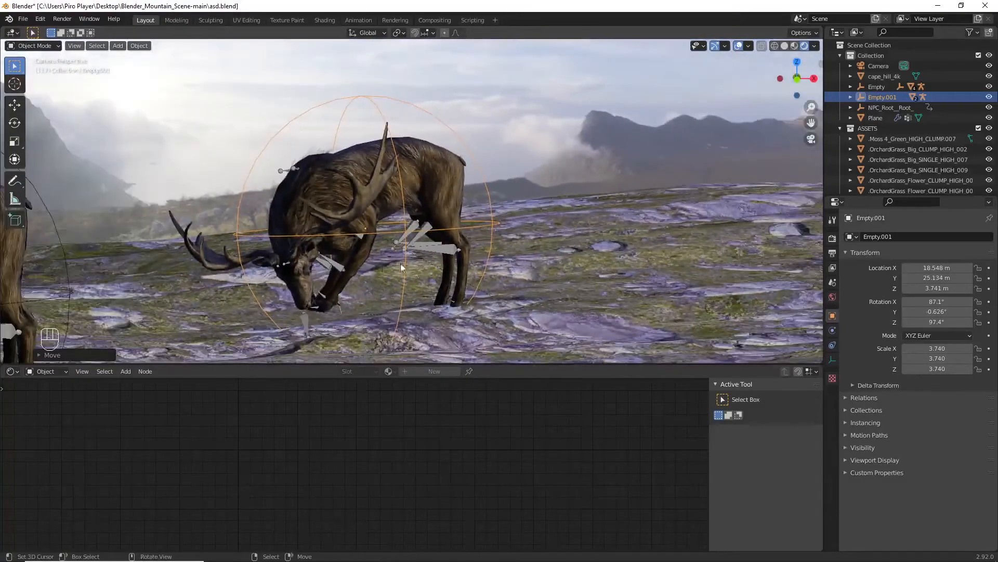
scroll(343, 244, down, 5)
scroll(357, 245, up, 3)
scroll(320, 229, down, 6)
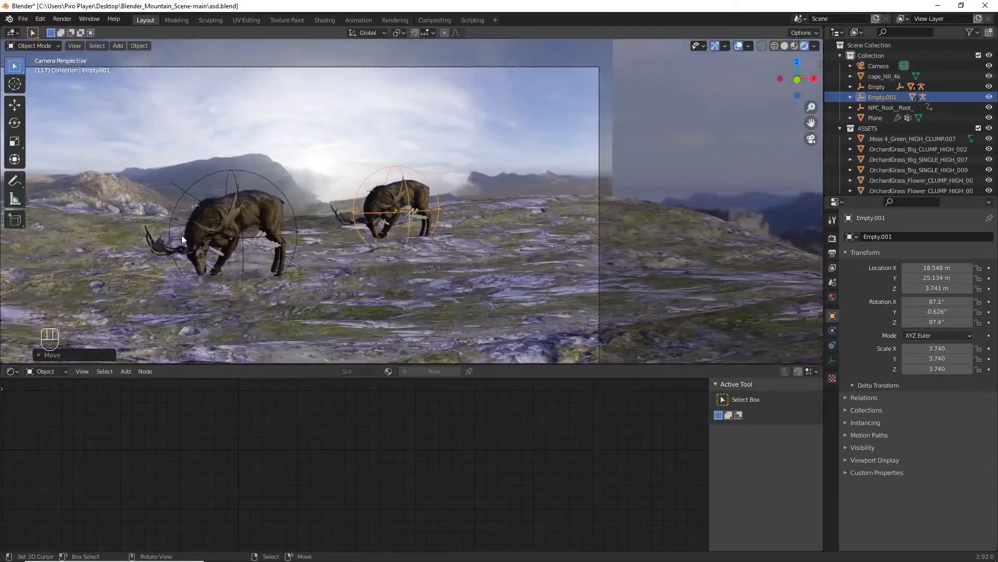
scroll(521, 257, up, 3)
scroll(521, 257, up, 4)
key(g)
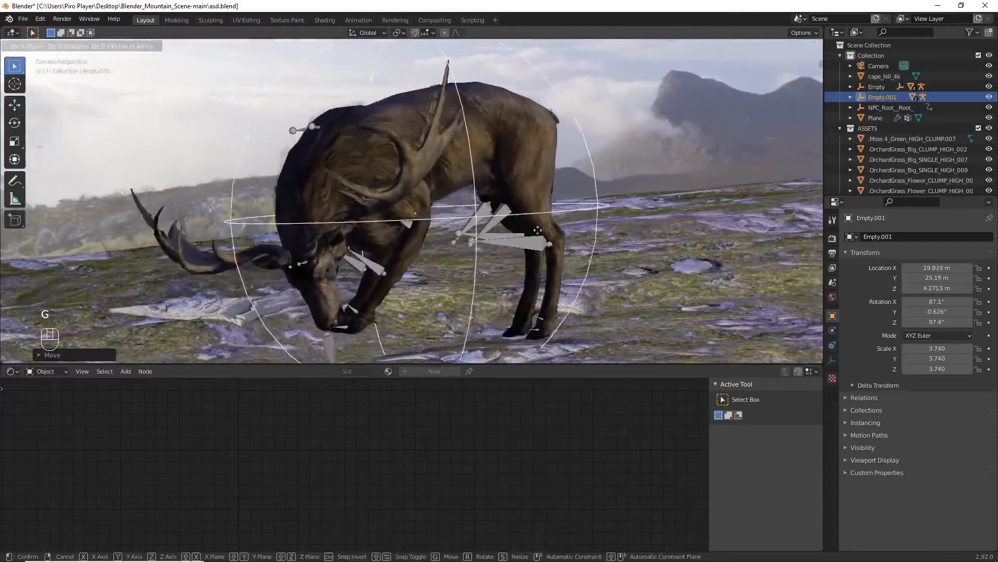
click(536, 254)
Step: Tilt the second deer's empty to match the slope, to about 81.3° in X rotation, keeping its height at about 3.75 m
key(r)
click(554, 236)
key(g)
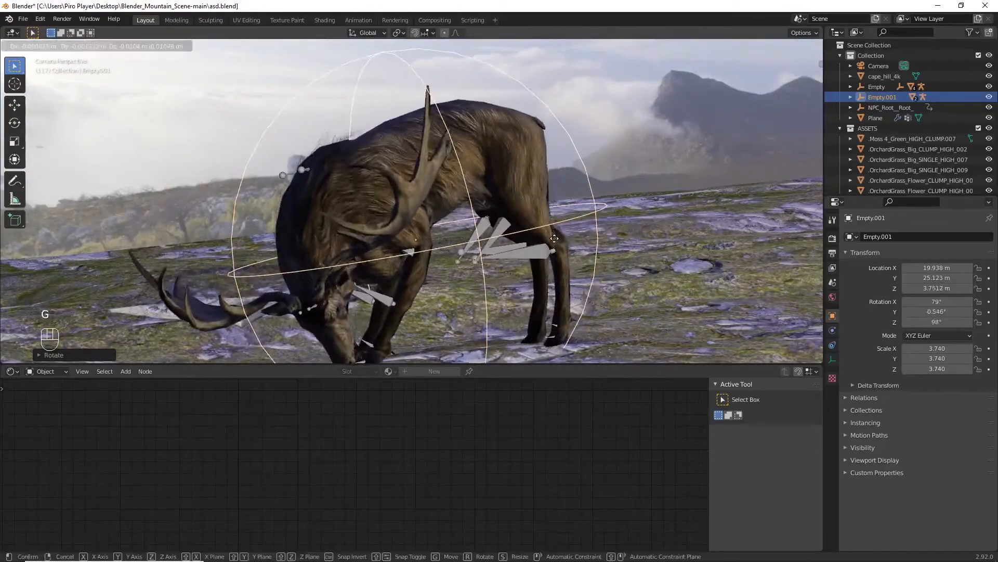
key(z)
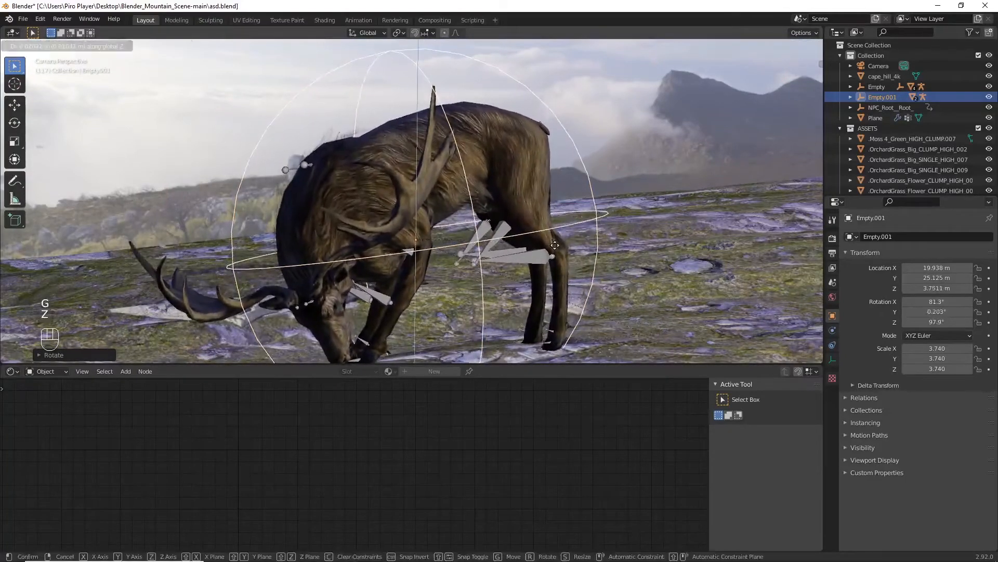
click(554, 247)
Step: Move the second deer's empty closer in top view to about X 17.02 m and Y 18.27 m
scroll(555, 246, down, 3)
key(KP_7)
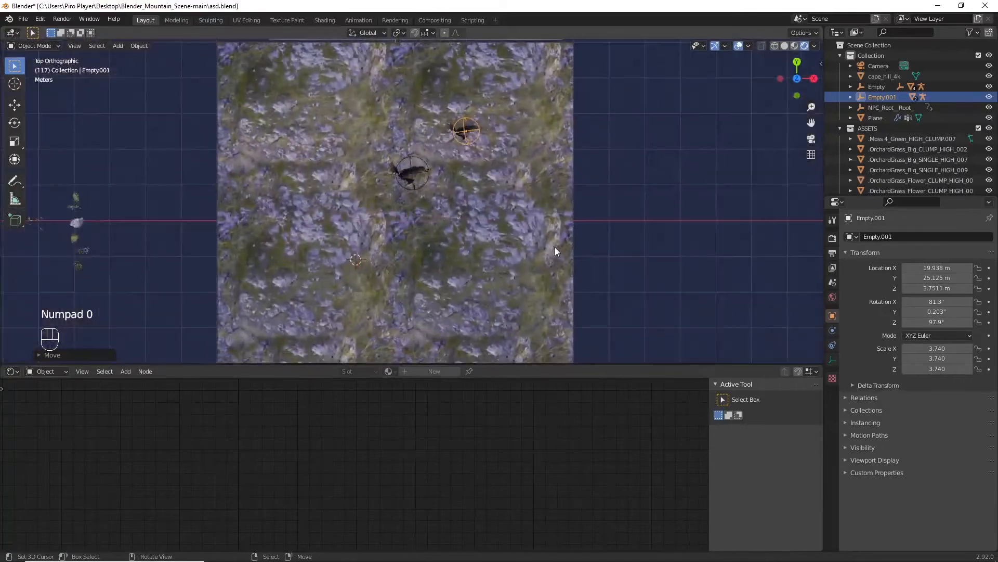
key(g)
click(545, 271)
key(KP_0)
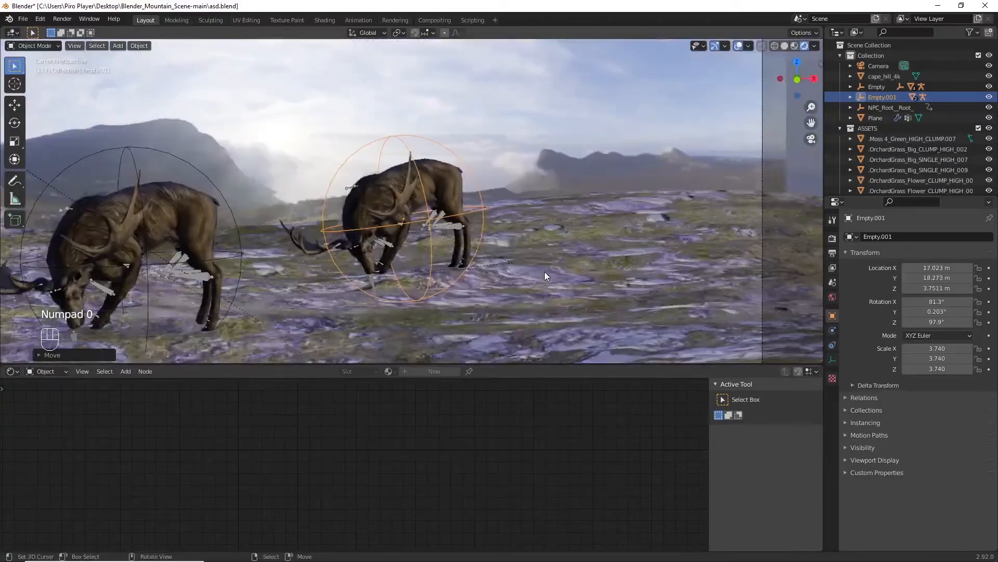
Step: Rotate the second deer's empty in camera view to about 85° in X and 97.6° in Z
key(r)
click(546, 278)
scroll(547, 282, up, 3)
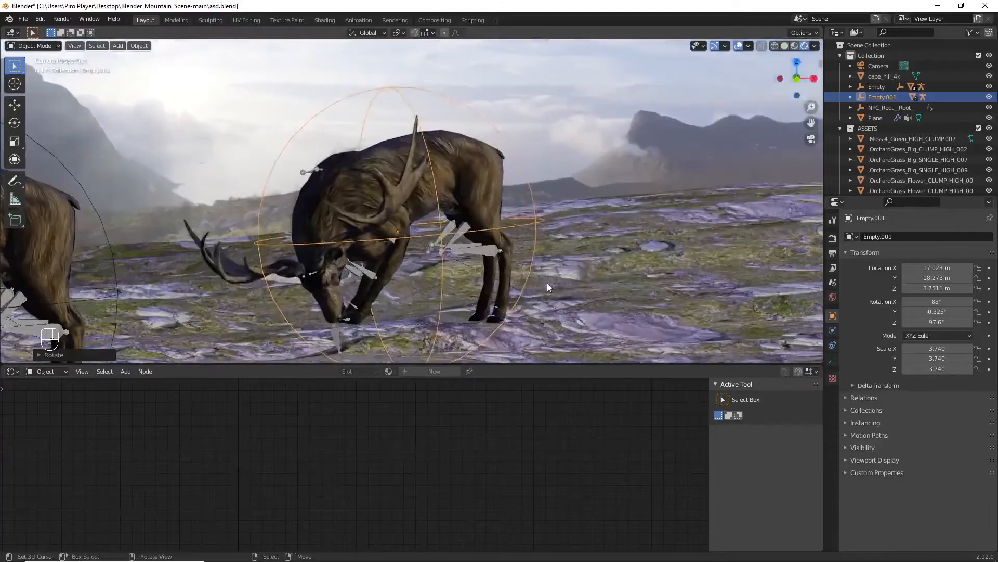
Step: Move the second deer's empty in camera view to about X 17.39 m and Z 3.70 m, and deselect everything
key(g)
click(556, 283)
scroll(514, 276, down, 4)
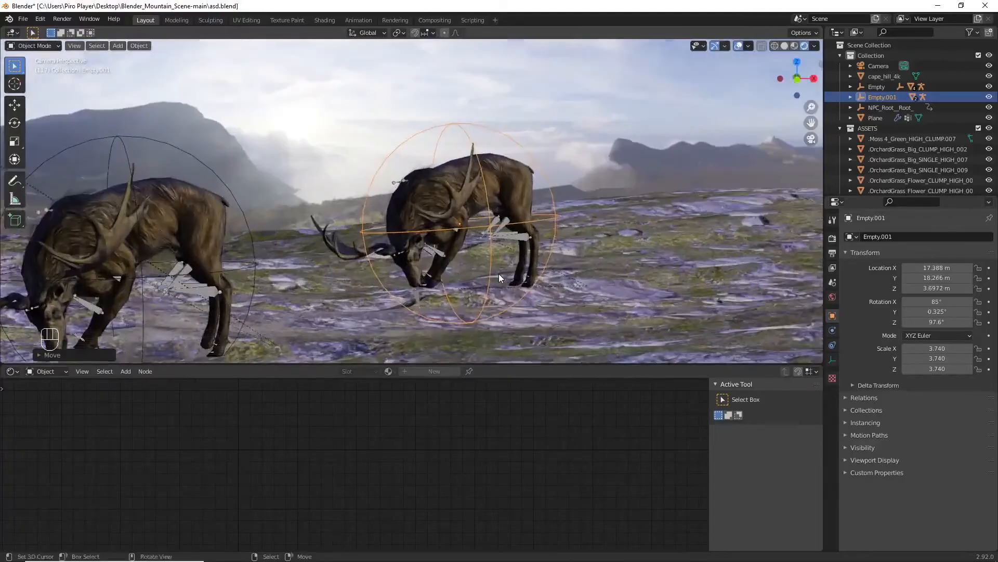
key(a)
key(a)
scroll(497, 273, down, 3)
scroll(463, 223, up, 6)
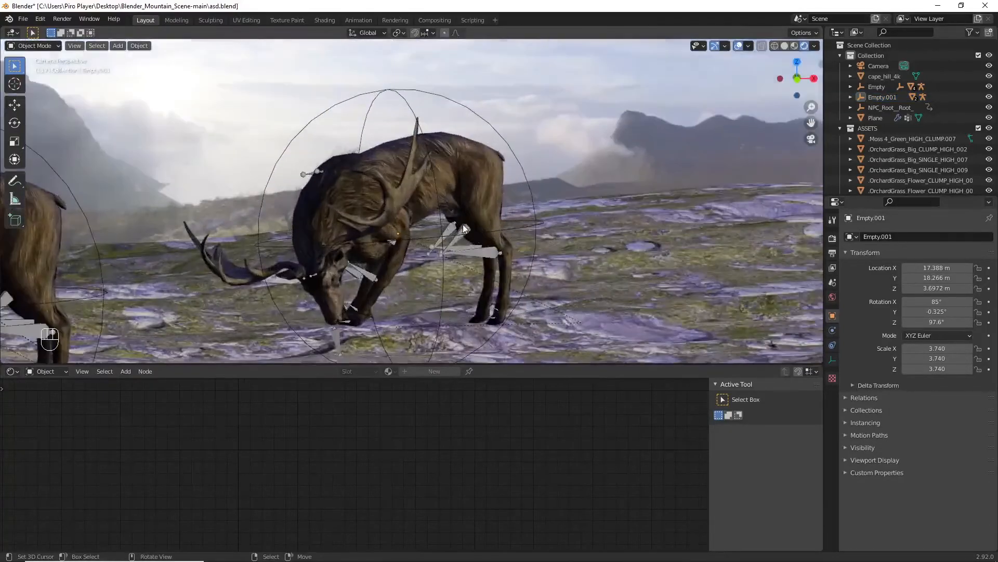
Step: Select the second deer's armature and change the empty node editor area to a Timeline
click(477, 250)
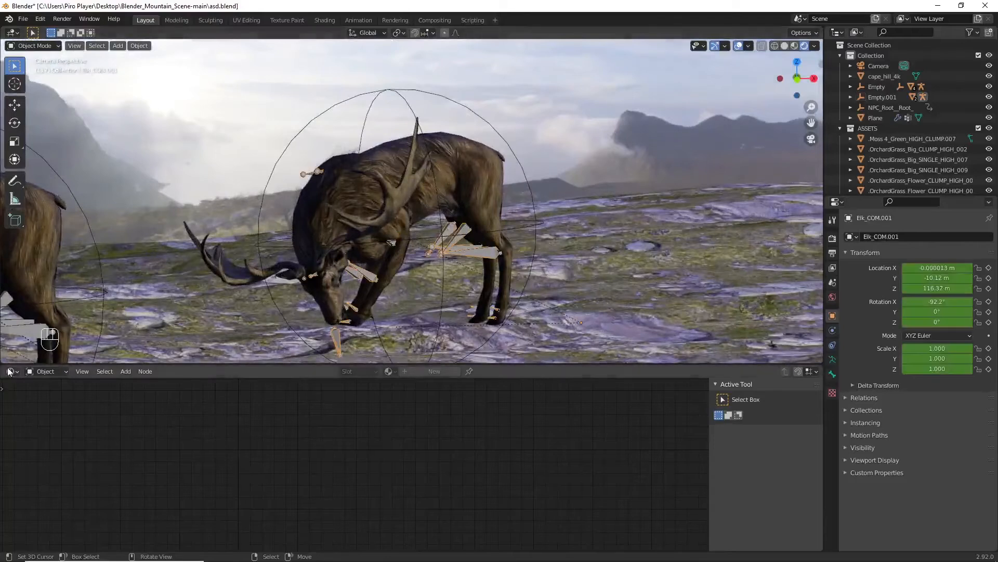
click(46, 370)
click(19, 372)
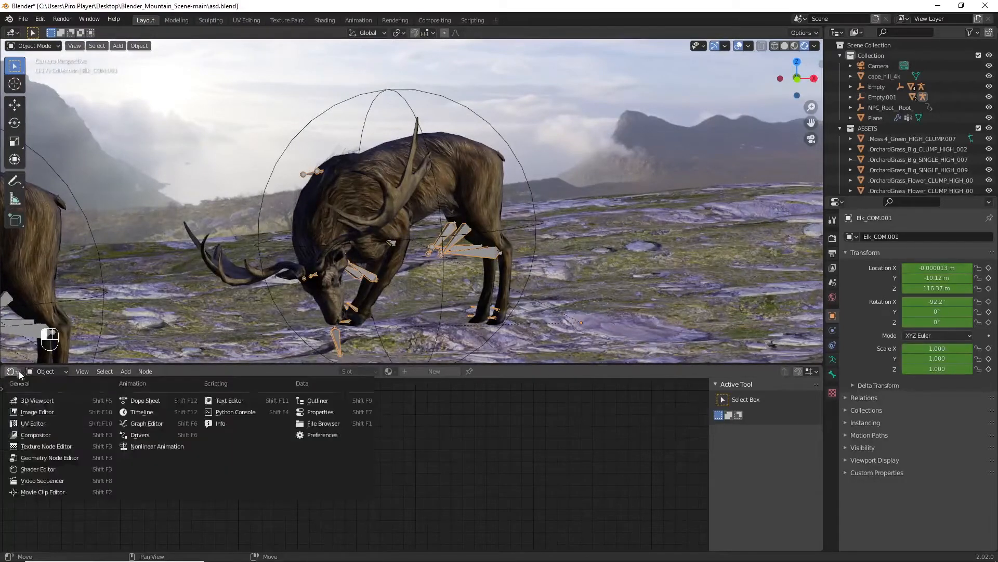
click(141, 412)
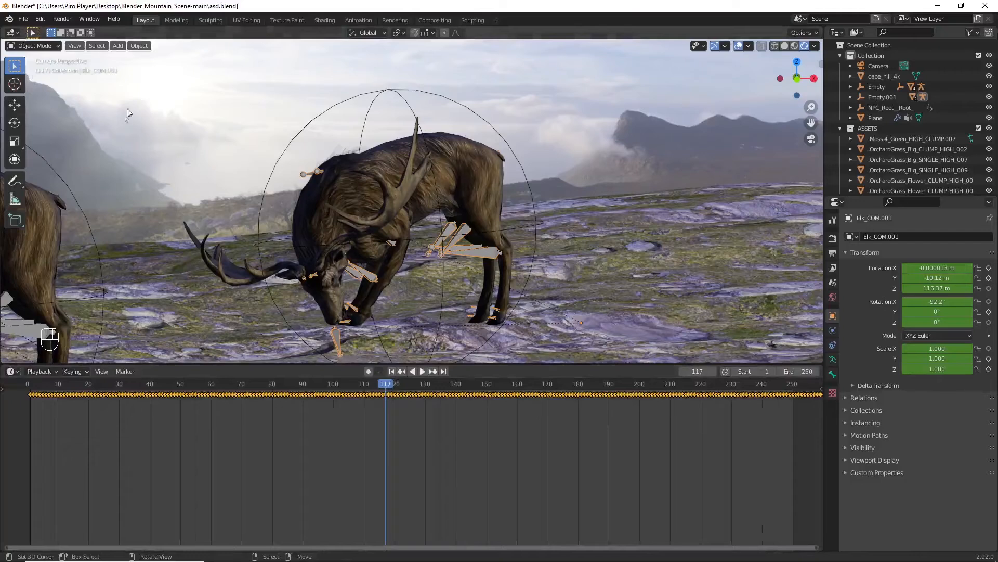
Step: Put the second deer's armature into Pose Mode and set the scene's end frame to 600
scroll(282, 215, down, 5)
scroll(472, 244, down, 2)
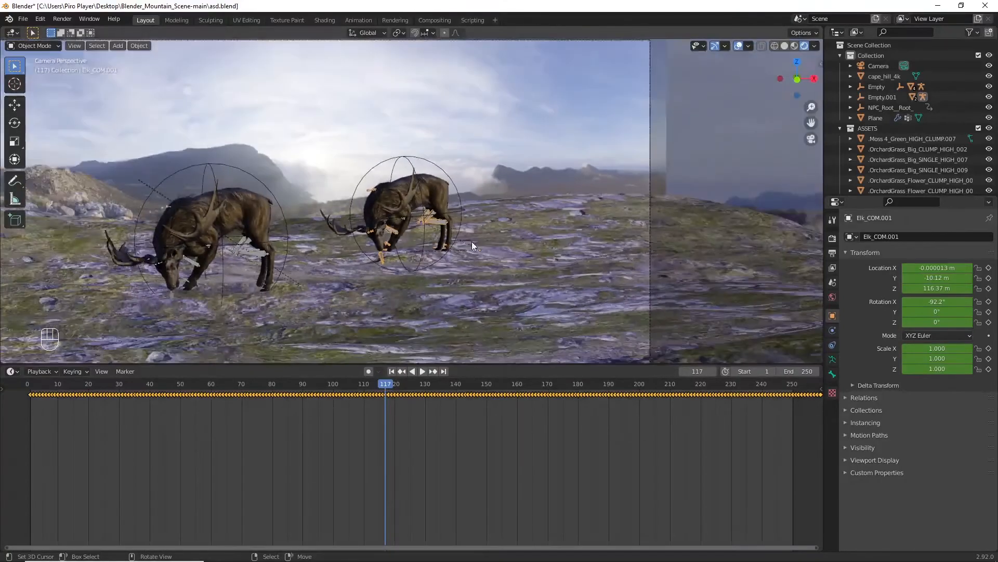
scroll(518, 432, down, 3)
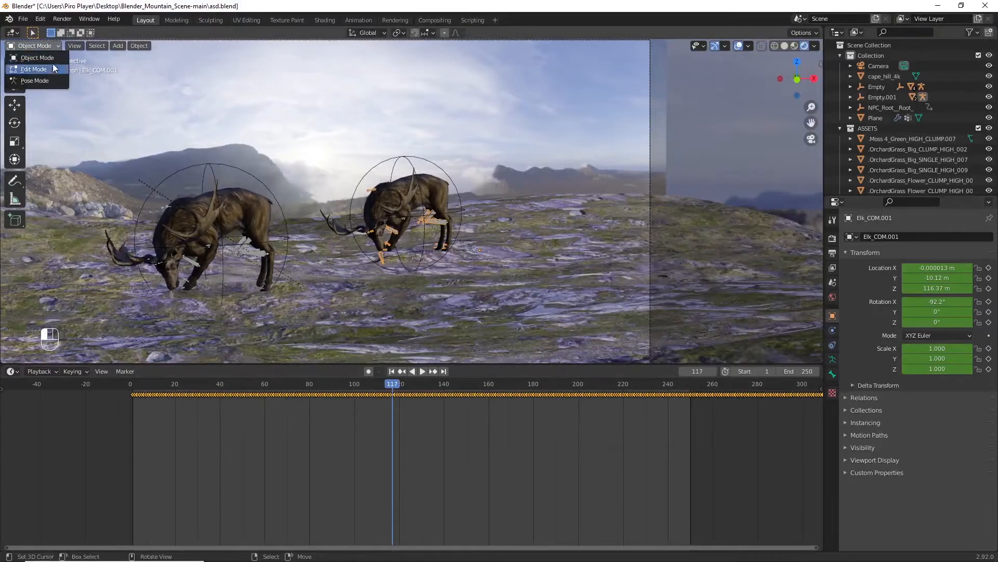
click(48, 79)
scroll(387, 406, down, 2)
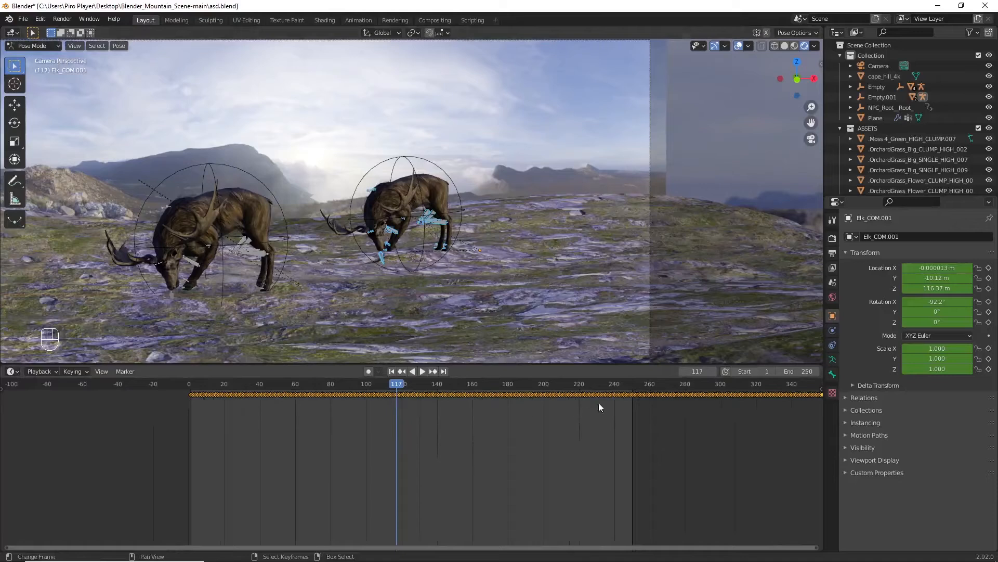
scroll(564, 403, down, 4)
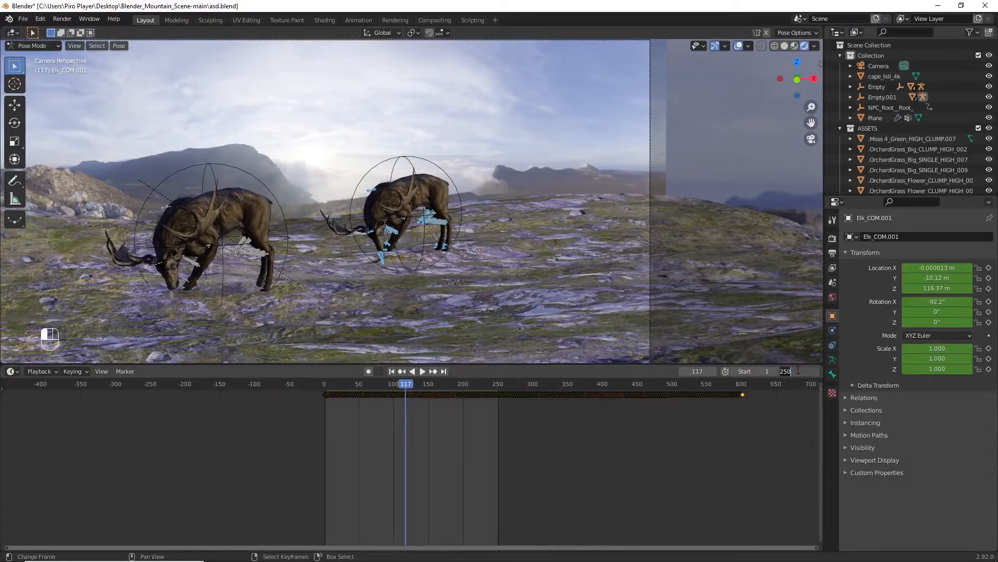
text(0)
key(Return)
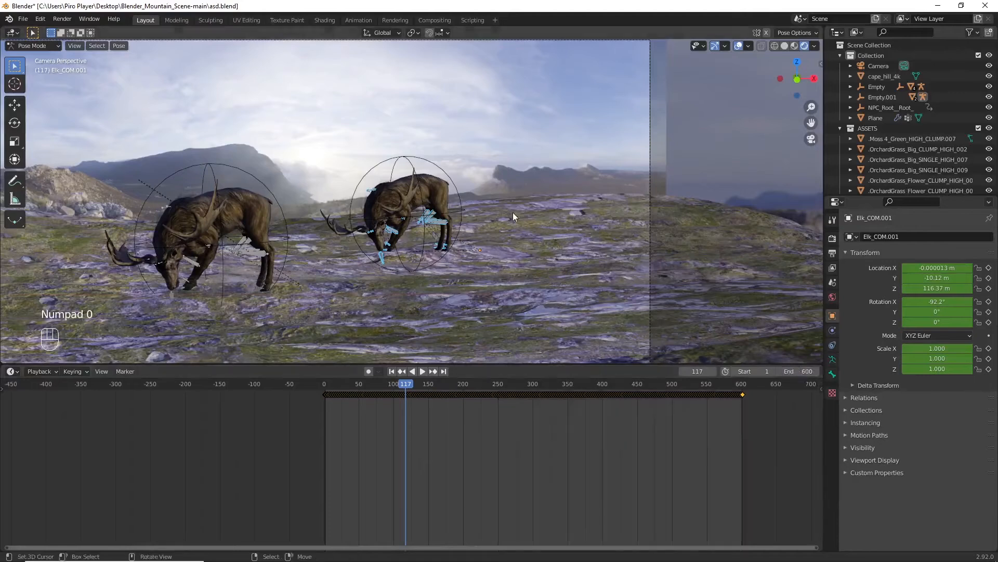
Step: Play the animation to examine both deer's movement and ground contact up close, stopping at frame 546
key(alt+a)
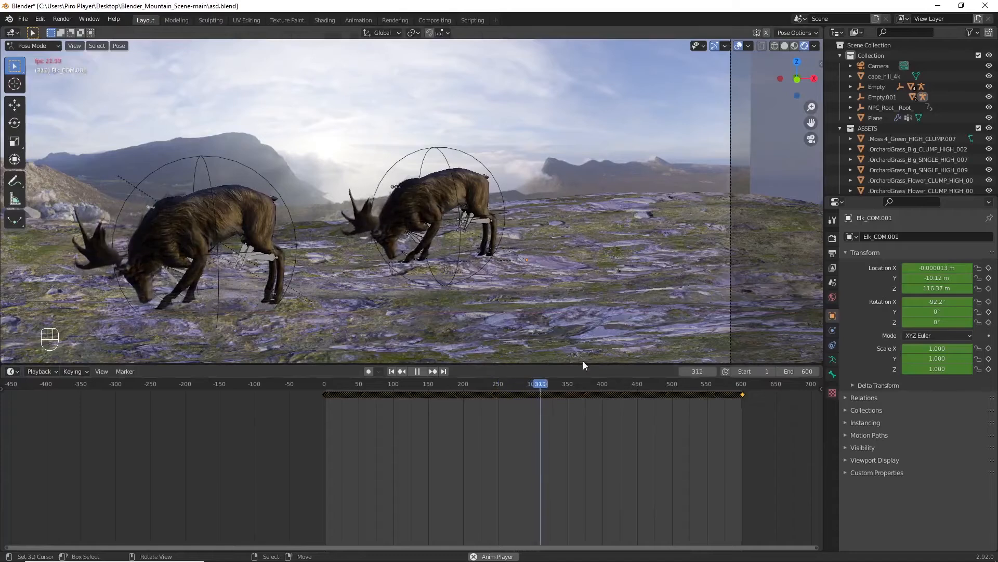
scroll(582, 361, up, 6)
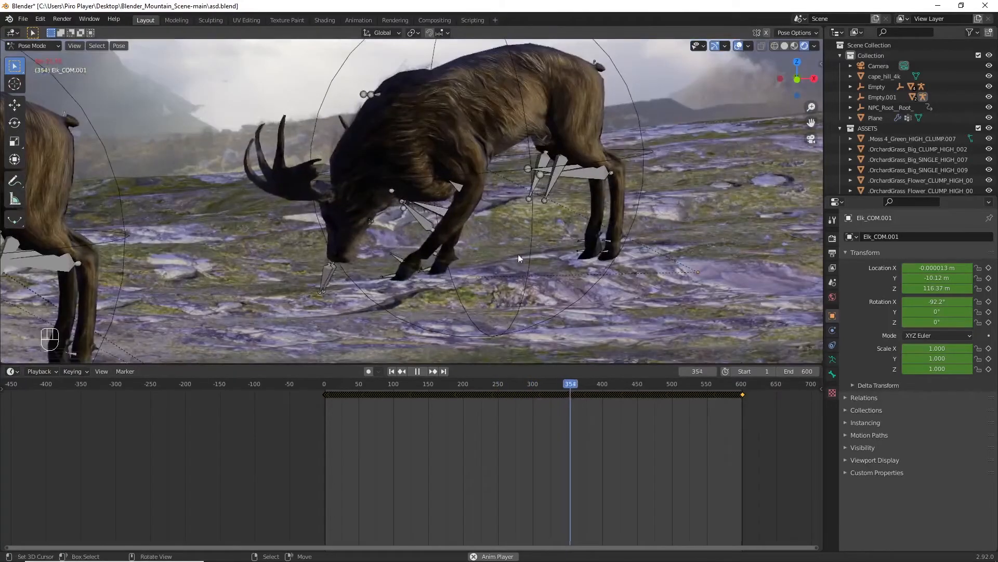
ctrl+scroll(361, 266, up, 1)
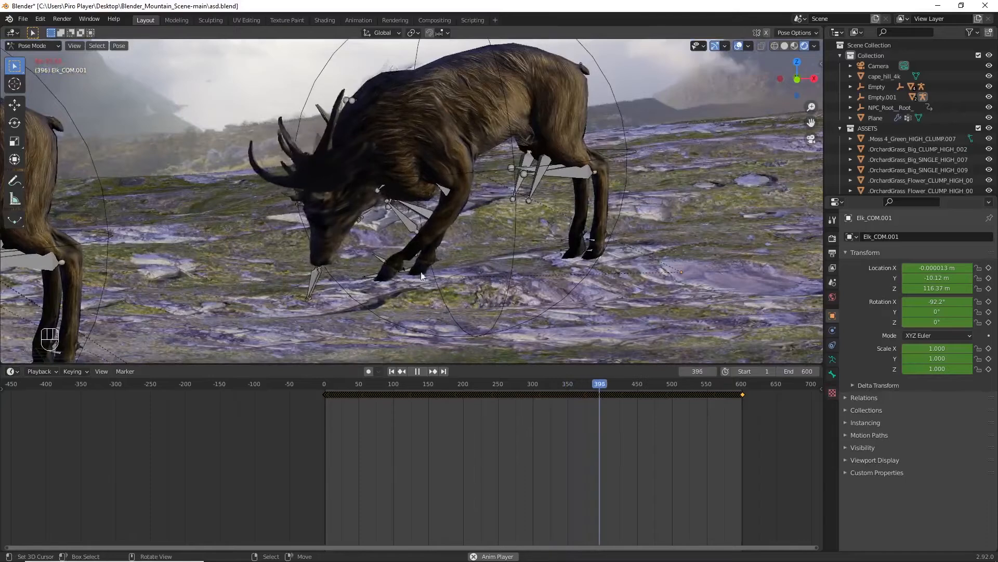
scroll(432, 242, down, 4)
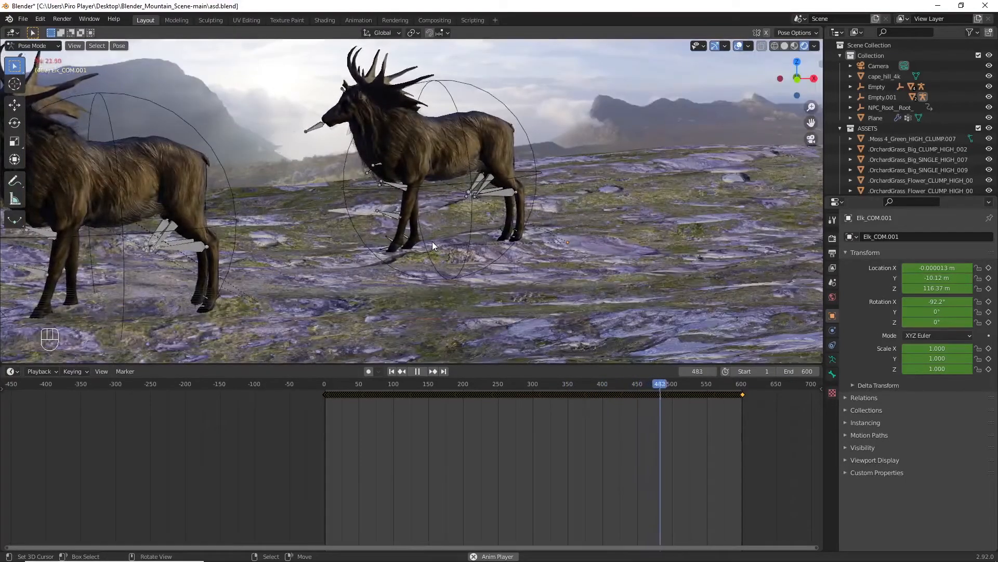
key(KP_0)
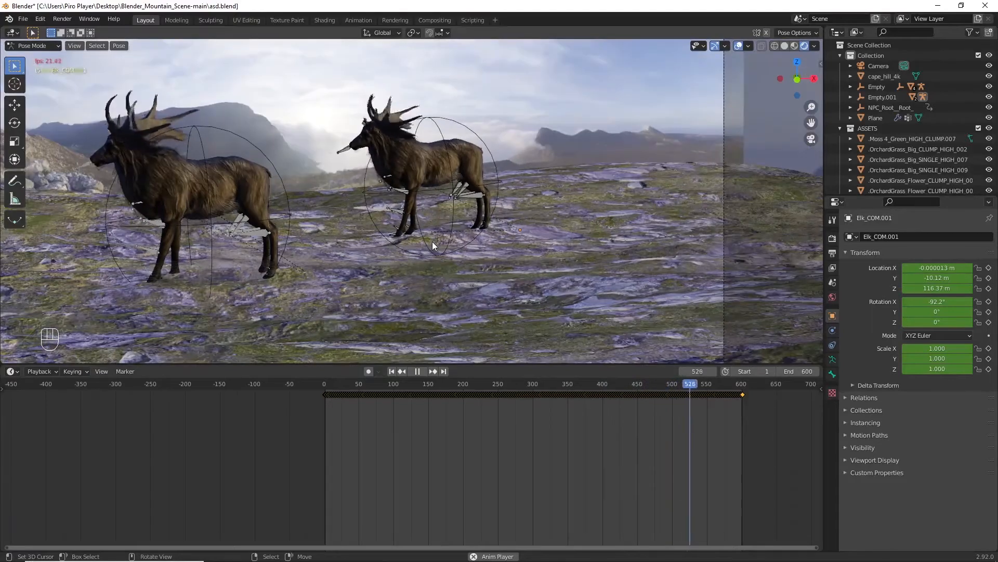
key(space)
Step: Delete the second deer armature's object-level keyframes across the whole timeline
scroll(432, 242, up, 4)
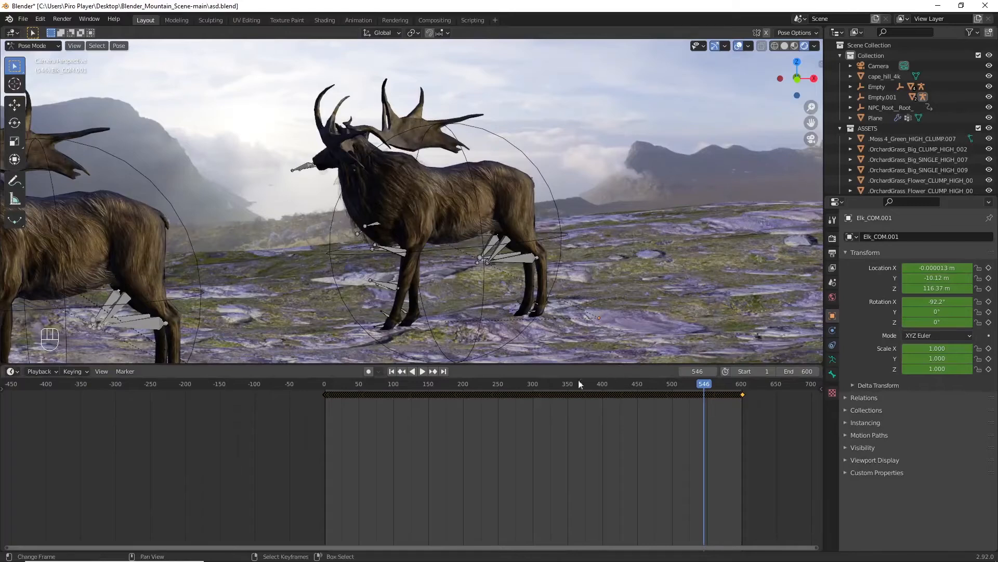
scroll(590, 395, down, 4)
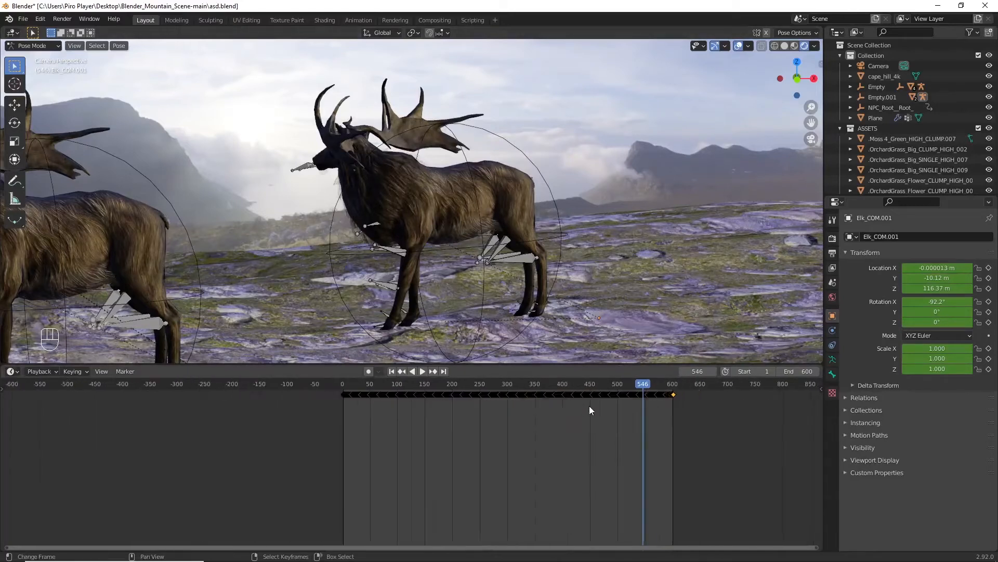
scroll(596, 413, up, 2)
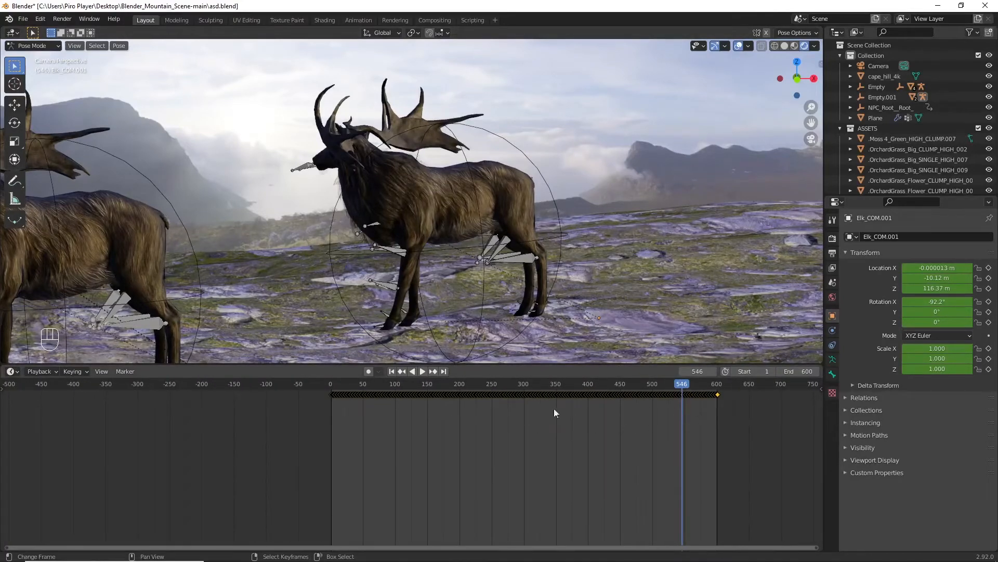
key(Delete)
scroll(520, 351, up, 4)
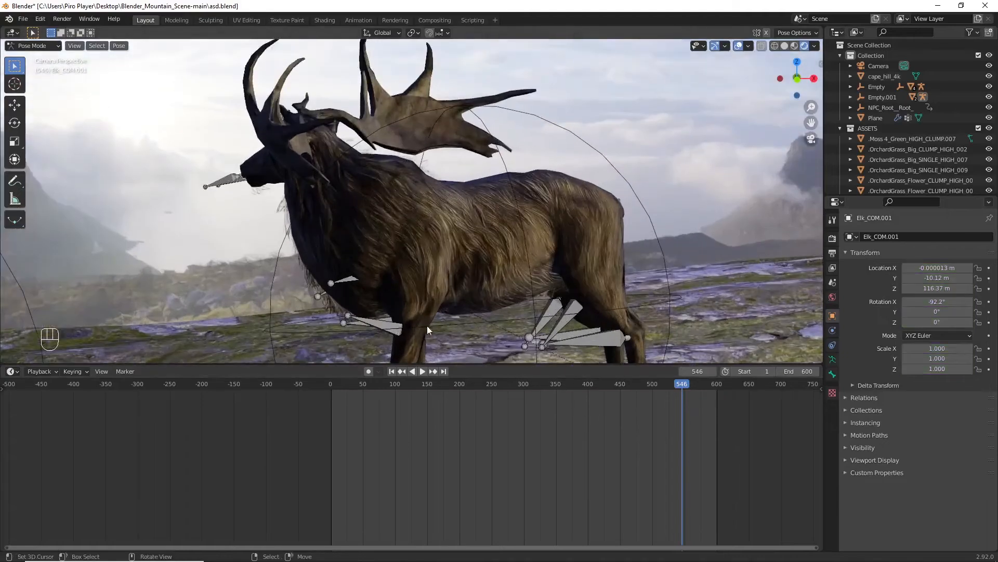
Step: Show the scene in wireframe and rotate the second deer's ElkNeck1 bone about the Z axis toward the camera
key(z)
key(z)
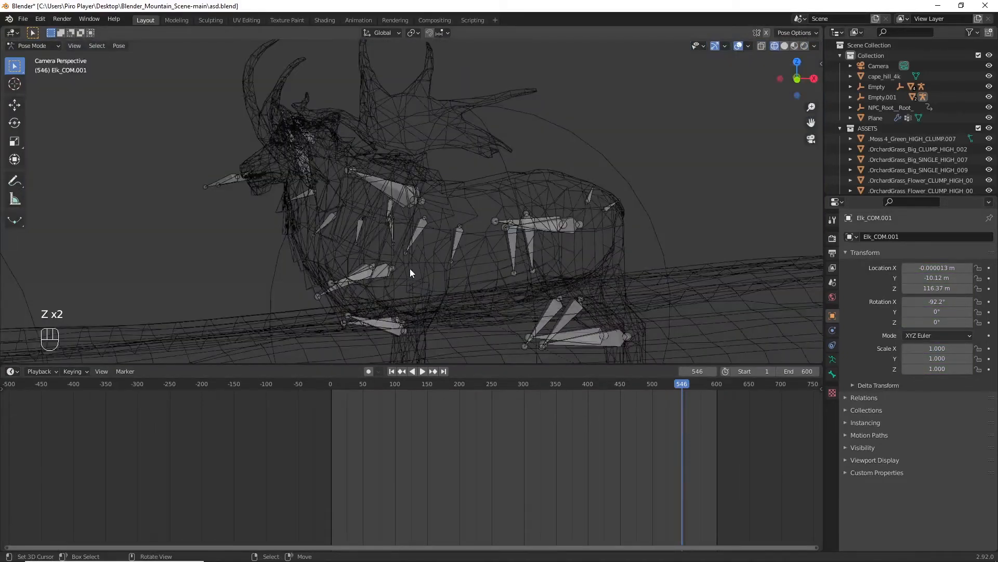
click(399, 244)
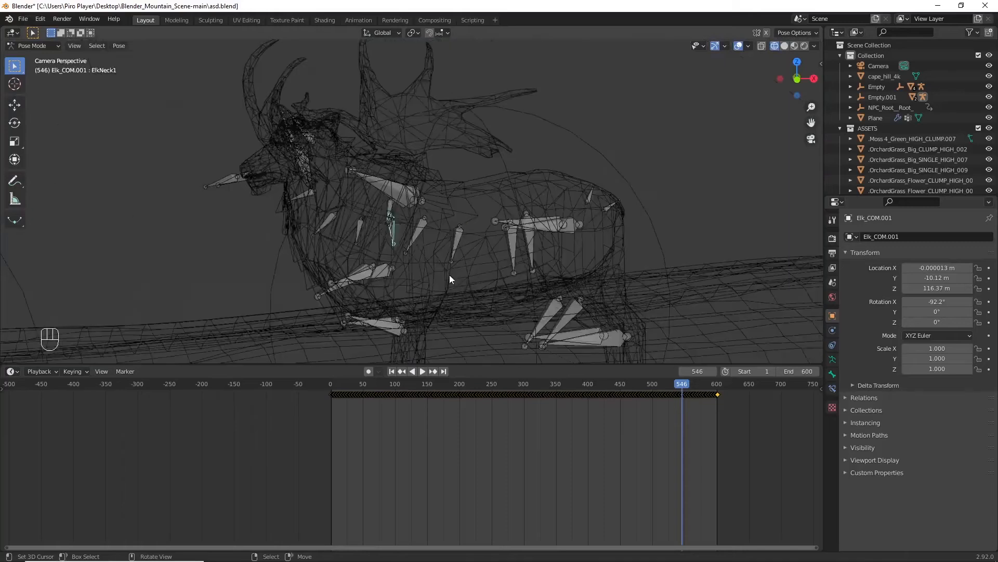
key(r)
key(x)
key(z)
click(421, 296)
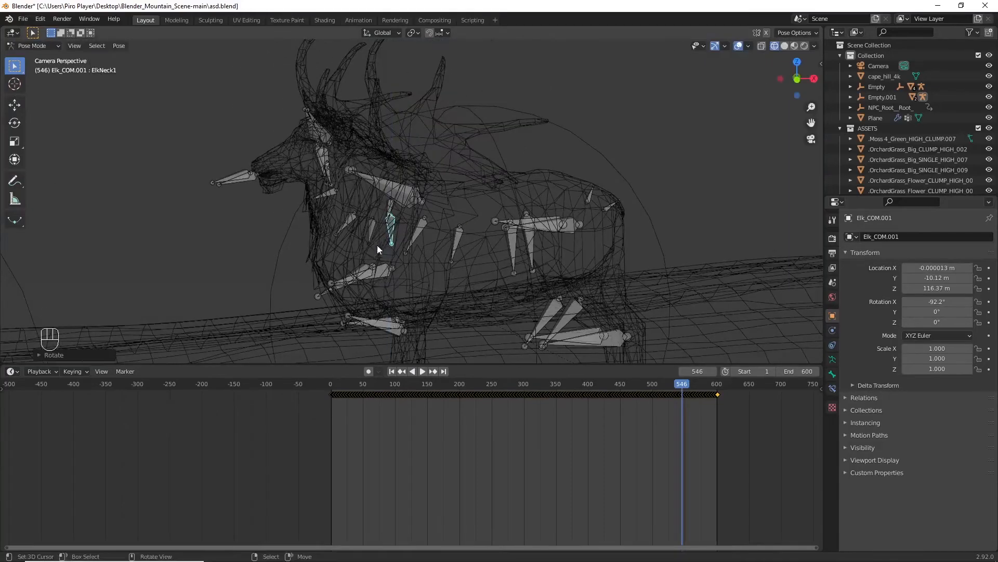
Step: Rotate the second deer's ElkNeck2 and ElkNeck3 bones about the global Z axis to continue the neck turn
right_click(371, 239)
key(r)
key(z)
click(408, 263)
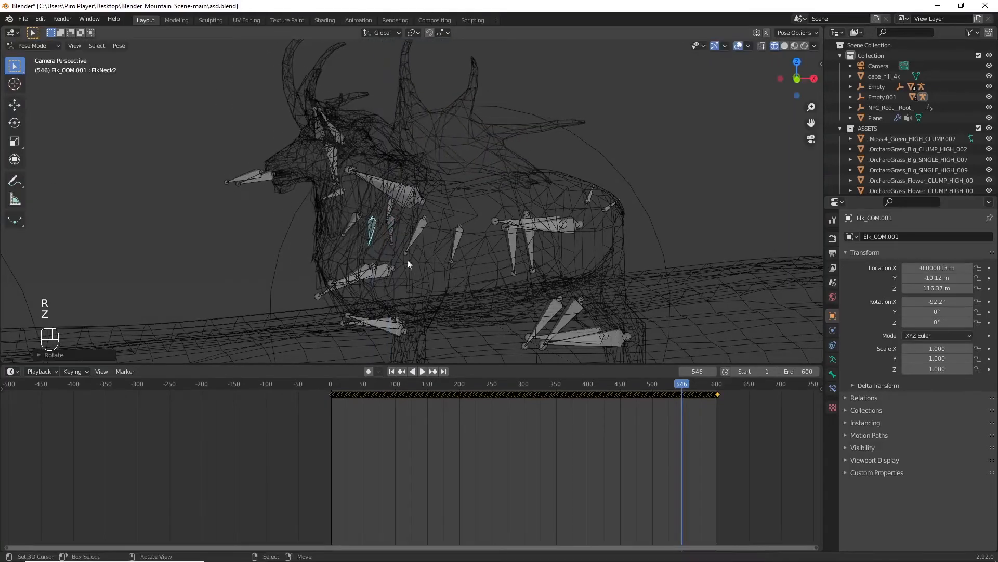
right_click(354, 226)
key(r)
key(z)
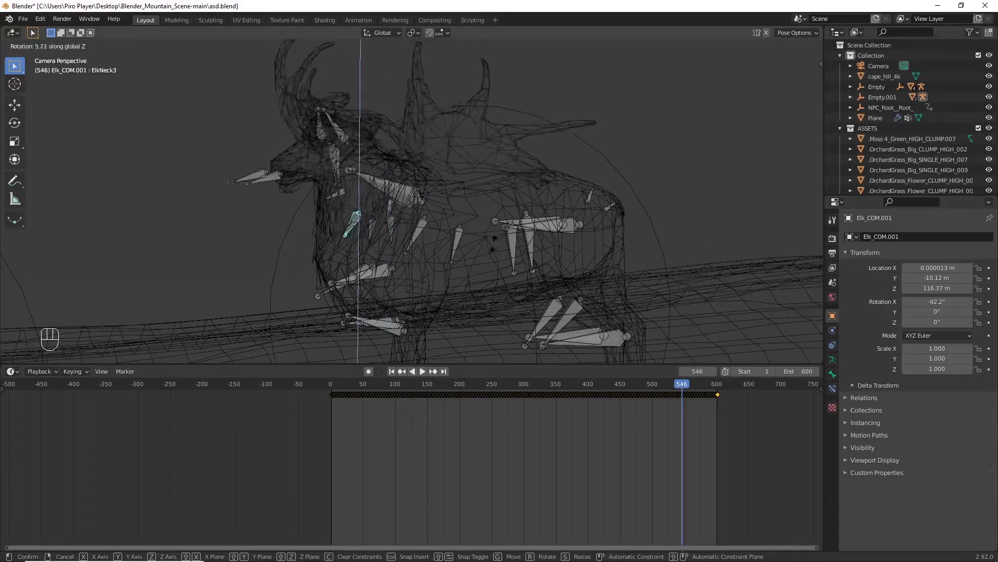
click(427, 232)
Step: Rotate the ElkNeck4 and skull base bones about global Z to face the head toward the camera, and return to rendered shading
right_click(337, 192)
key(r)
key(z)
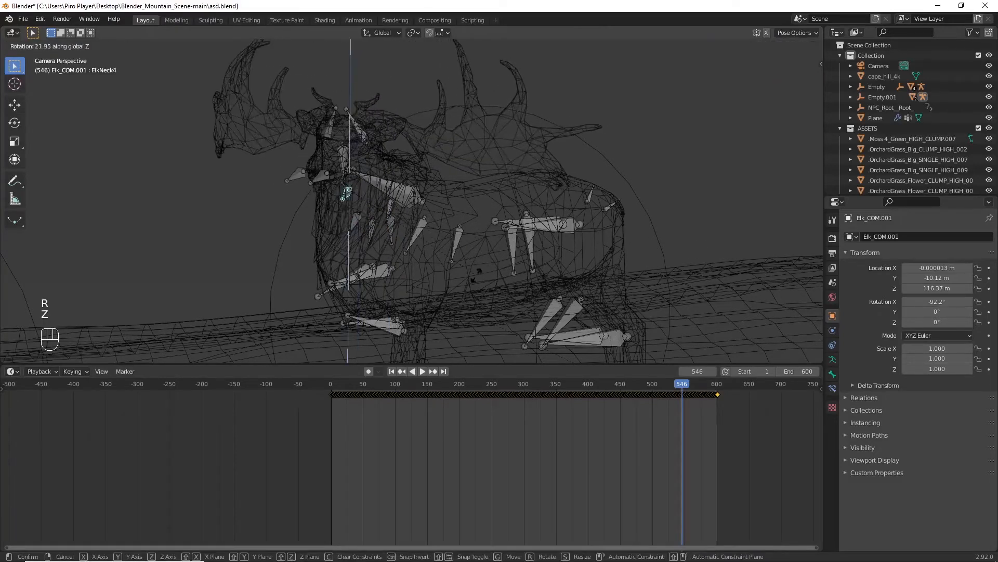
click(411, 234)
right_click(341, 170)
scroll(341, 170, up, 3)
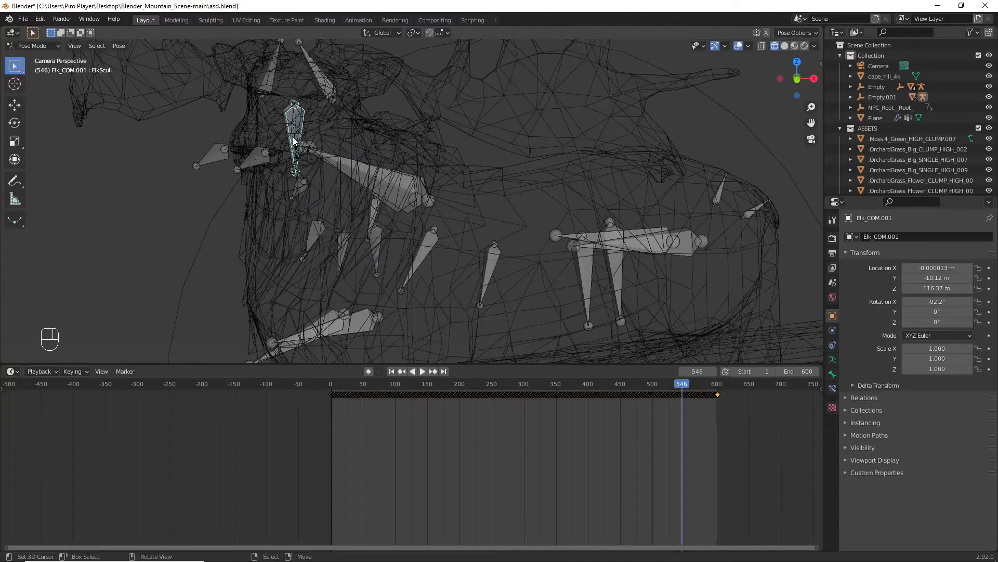
right_click(294, 137)
key(r)
key(z)
click(519, 176)
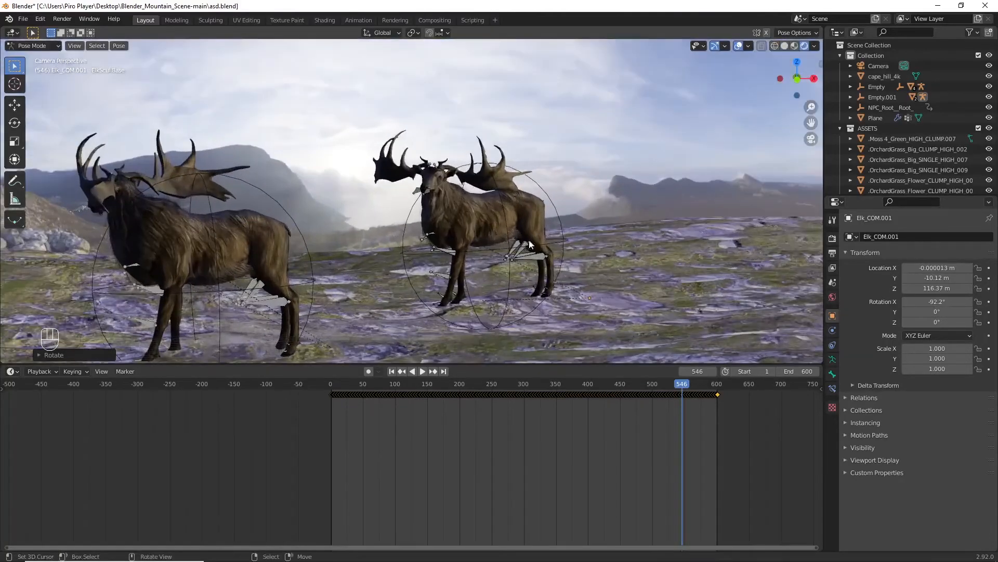
Step: Select all of the second deer's bones and delete all their keyframes, keeping the current pose
scroll(426, 257, down, 3)
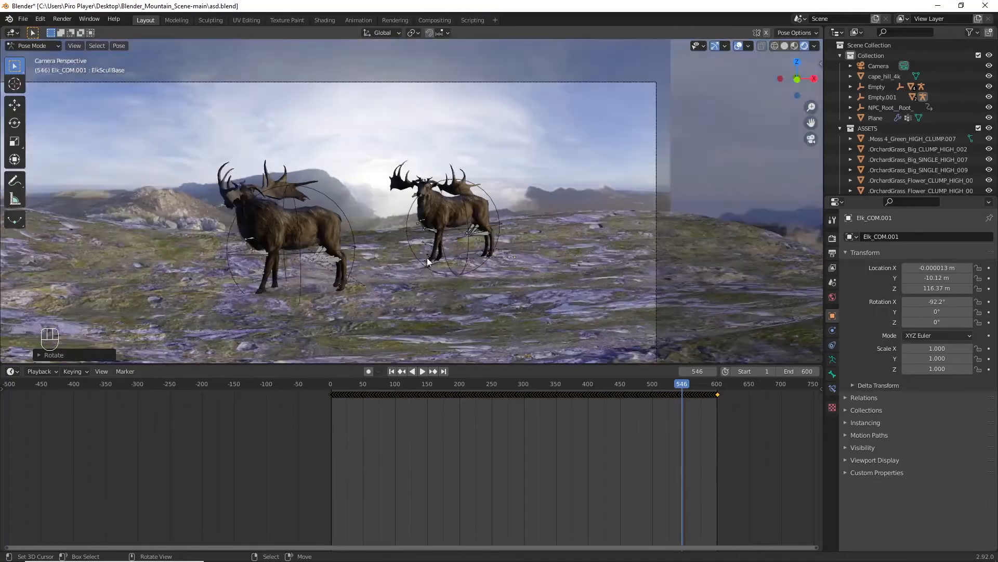
scroll(299, 227, up, 4)
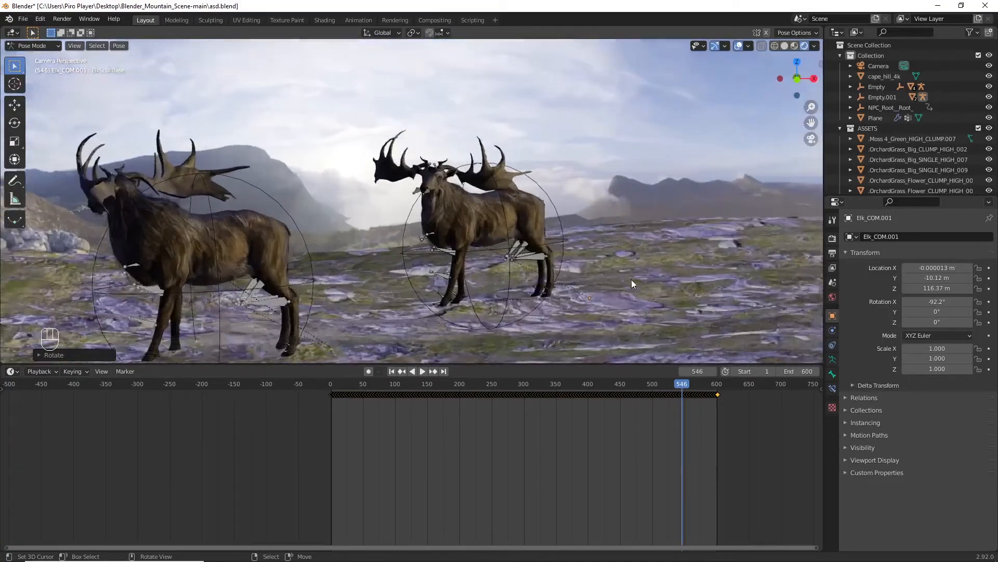
key(a)
key(a)
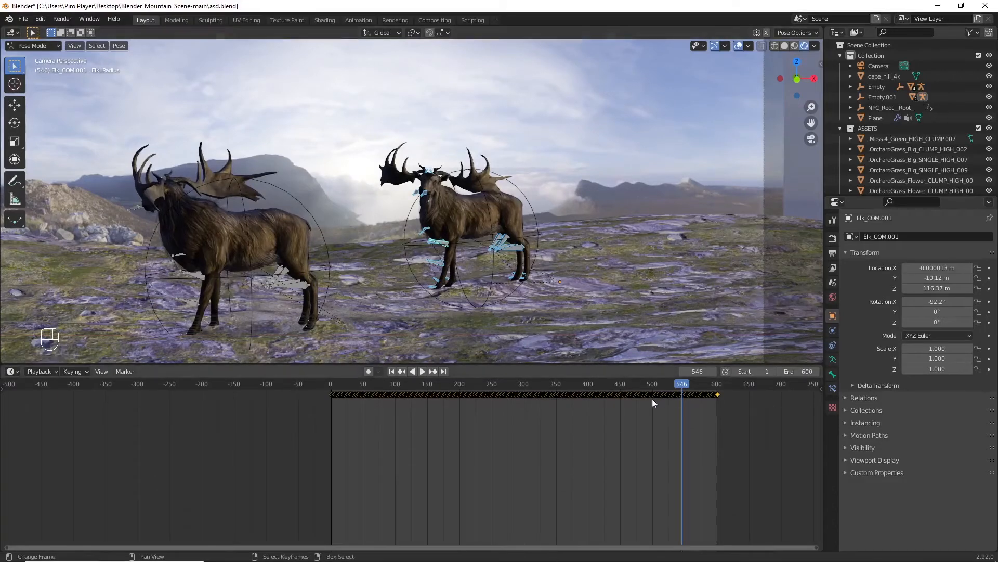
key(Delete)
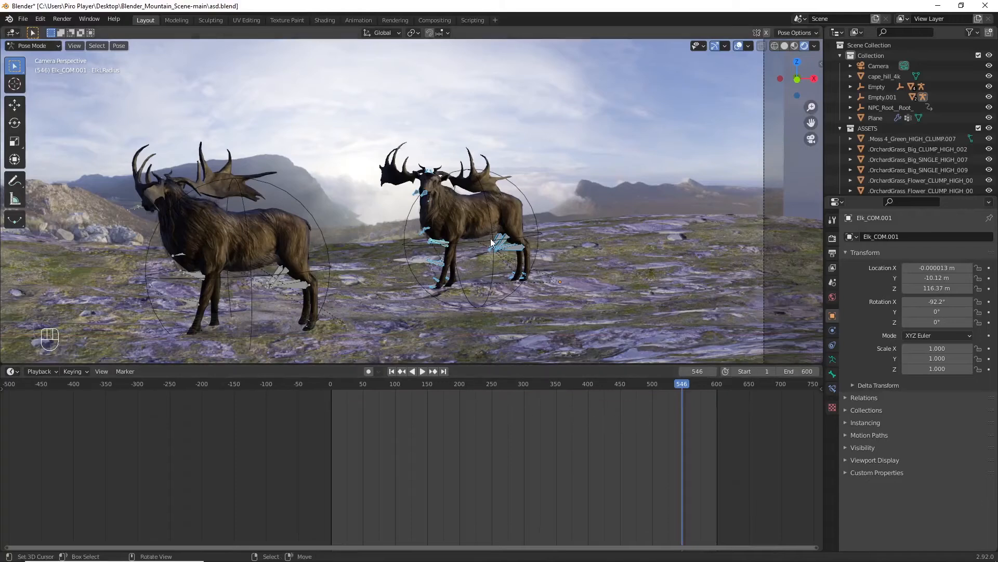
Step: Insert a Location, Rotation & Scale keyframe for all of the second deer's bones at frame 546
scroll(491, 238, up, 2)
key(i)
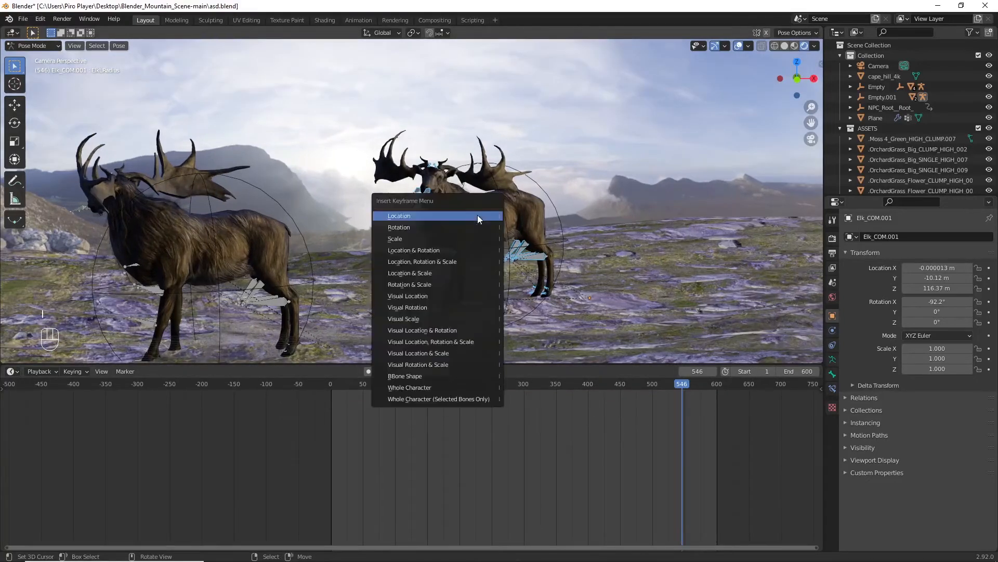
click(444, 260)
key(shift+q)
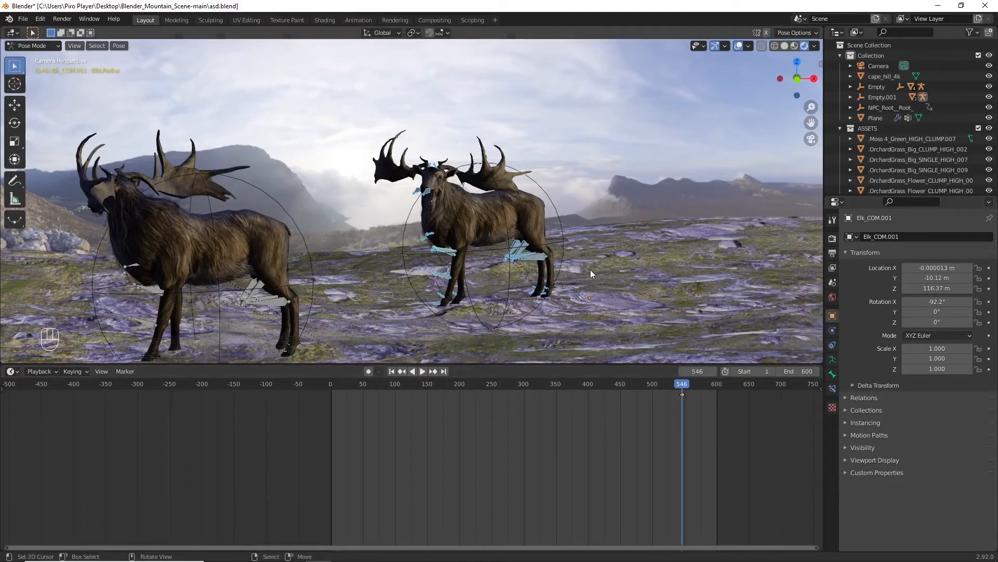
Step: Scrub back to frame 203 to check the second deer's held pose against the first deer's animation
scroll(459, 240, down, 4)
scroll(458, 240, up, 1)
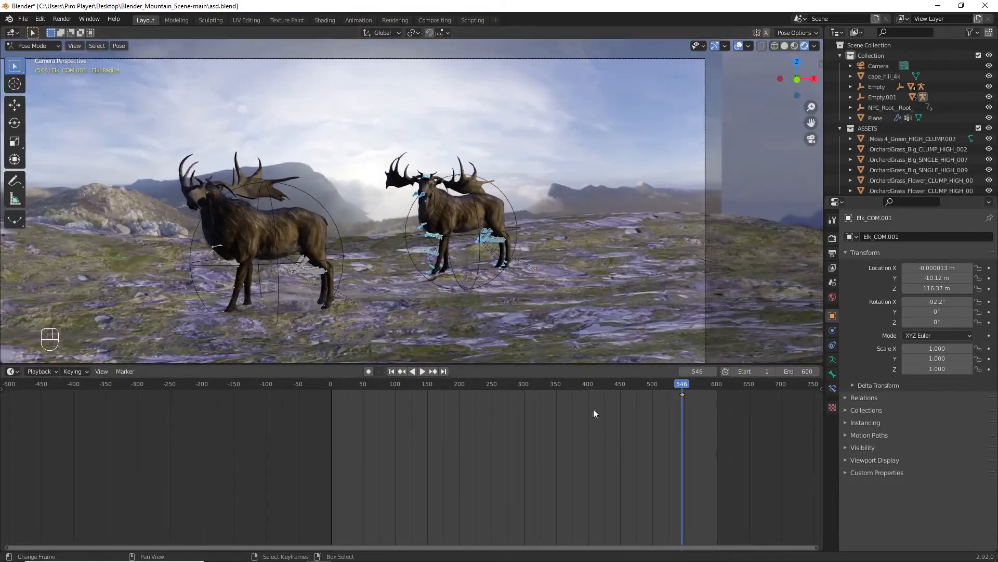
drag(670, 381, 461, 385)
scroll(270, 280, up, 2)
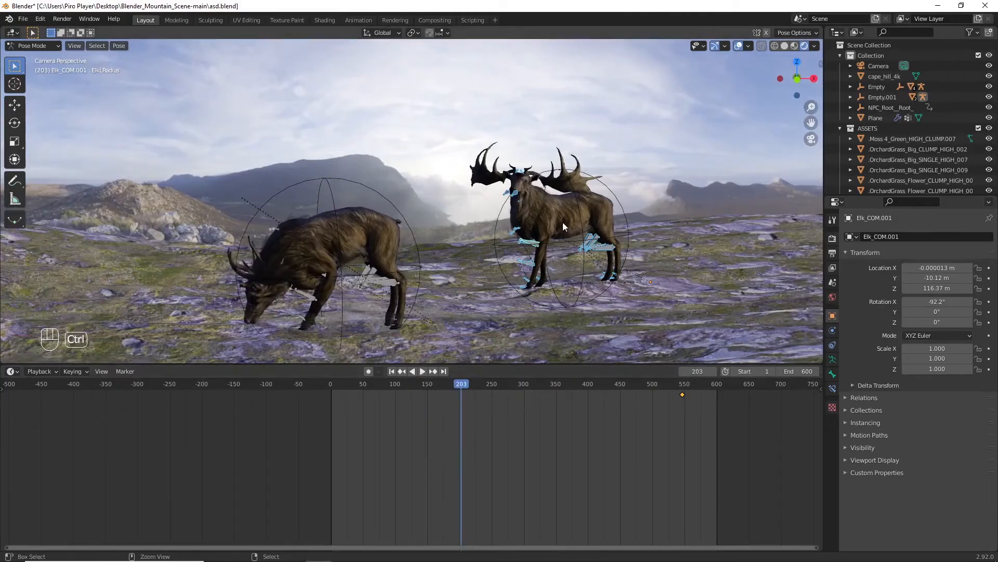
Step: Move the timeline back to the second deer's keyframe at frame 546
scroll(563, 220, up, 2)
scroll(564, 220, up, 1)
scroll(576, 185, up, 3)
shift+middle_drag(575, 185, 534, 231)
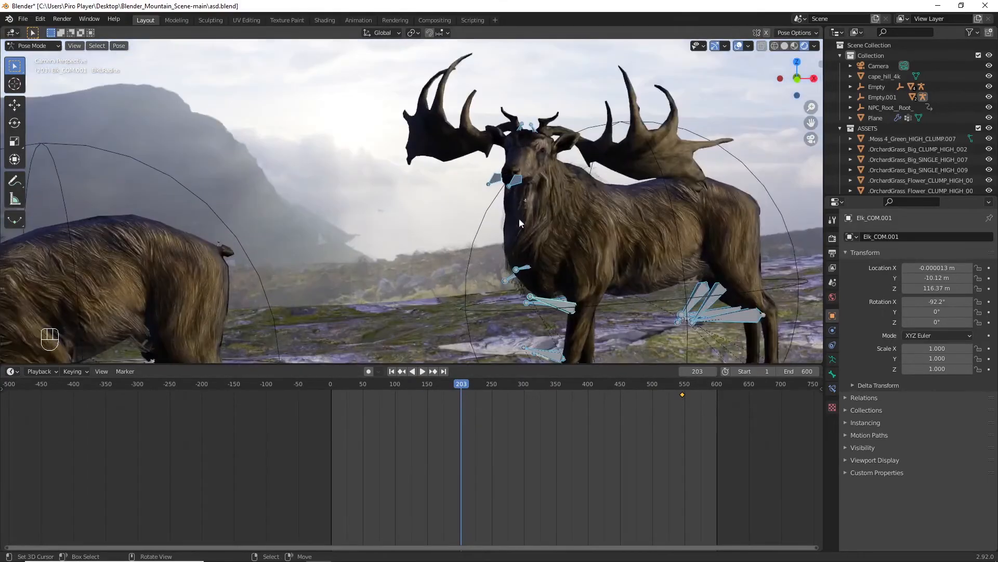
ctrl+scroll(533, 227, up, 3)
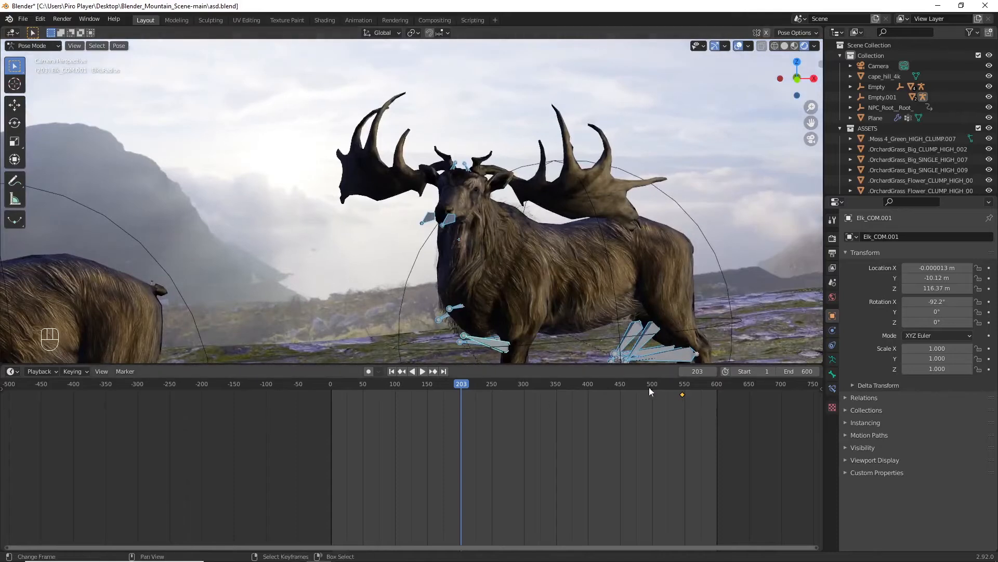
click(683, 387)
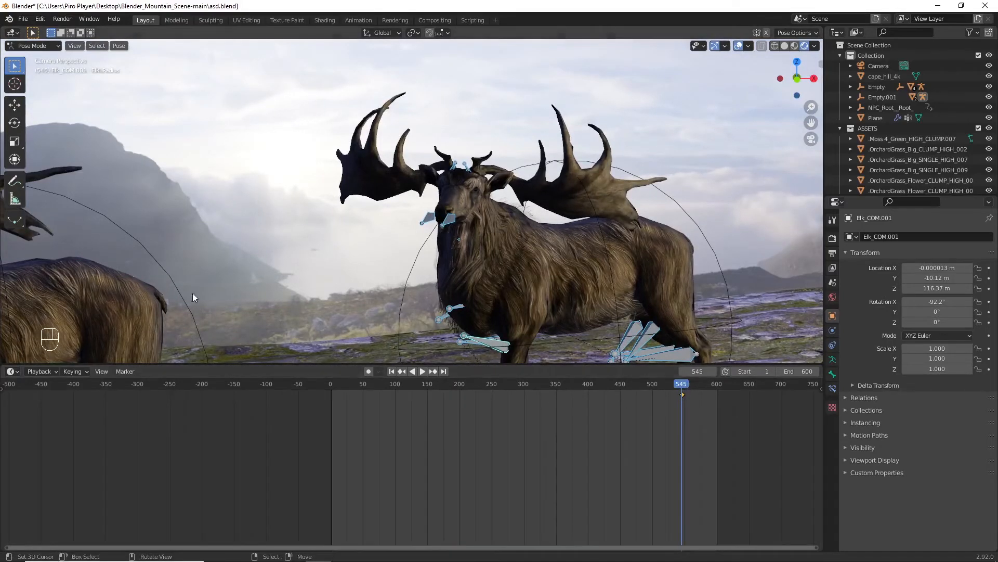
key(Right)
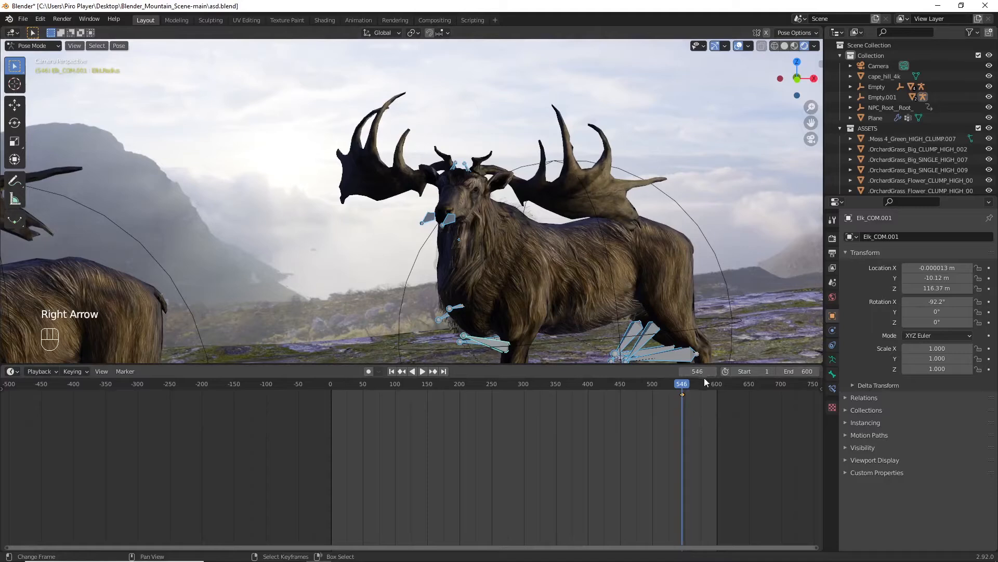
key(Left)
key(Right)
key(Right)
key(Left)
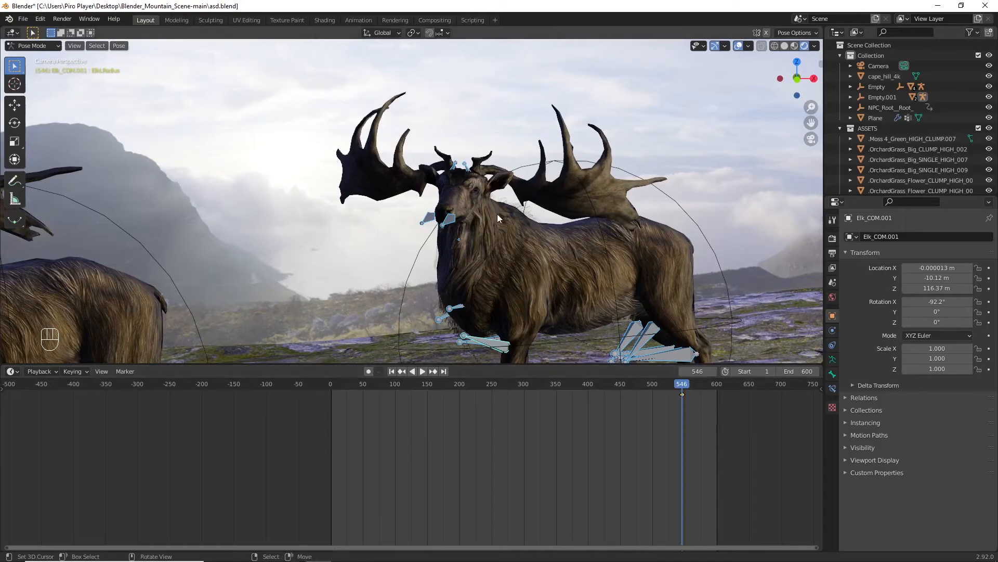
Step: In wireframe shading, rotate the second deer's skull base, ElkNeck4 and ElkNeck3 bones about global Z
scroll(497, 214, up, 5)
scroll(504, 198, down, 6)
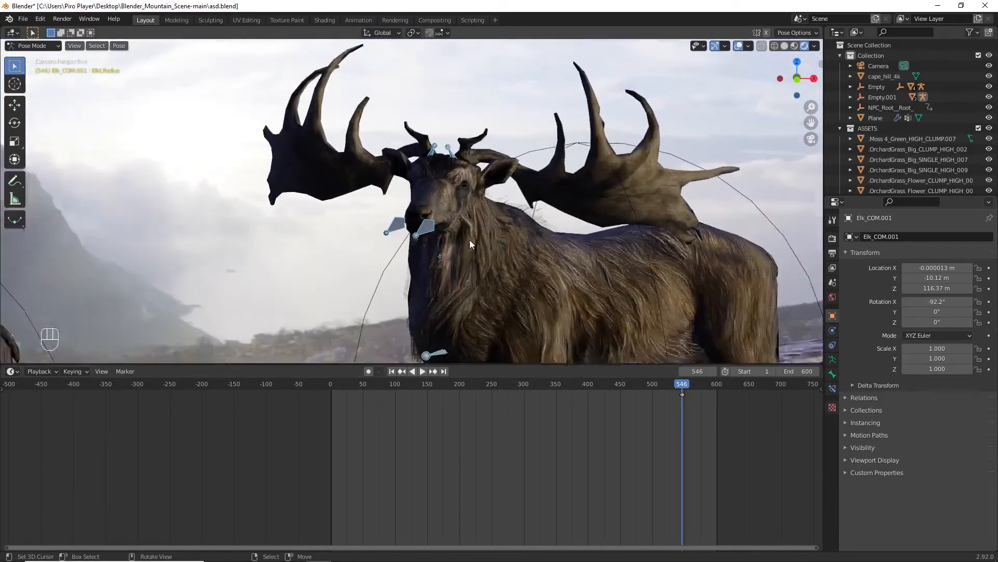
key(z)
key(z)
scroll(457, 247, up, 2)
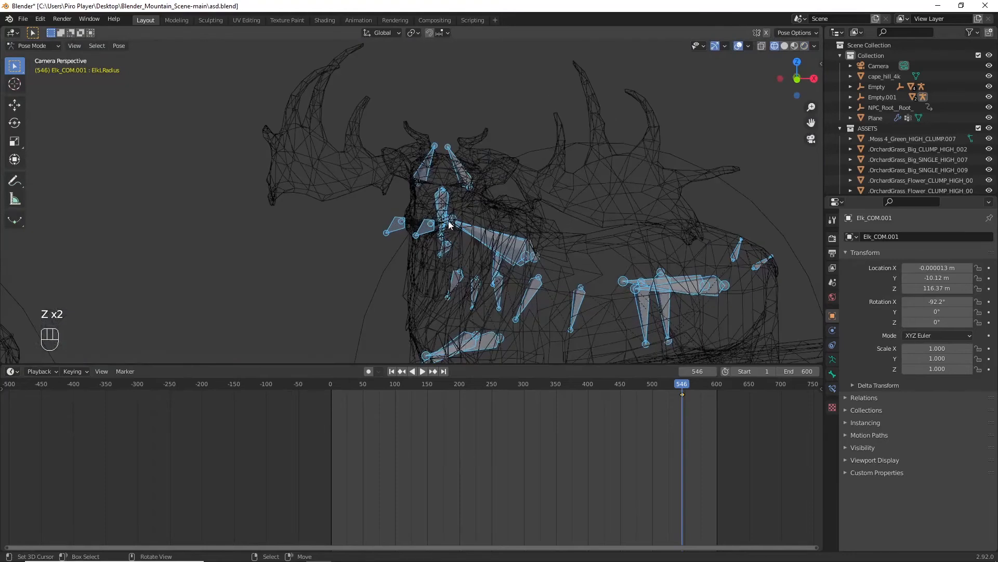
click(445, 217)
key(r)
key(z)
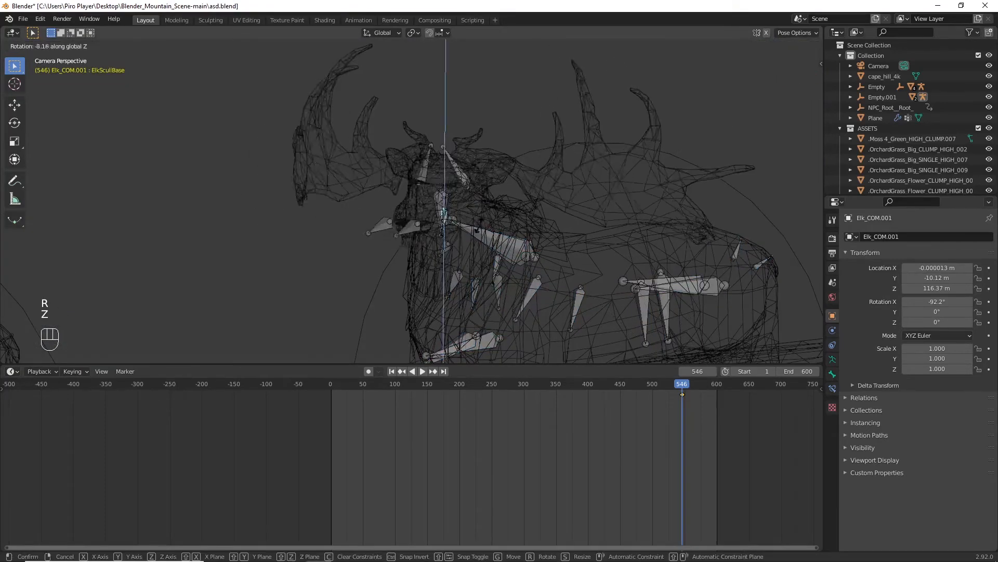
click(449, 255)
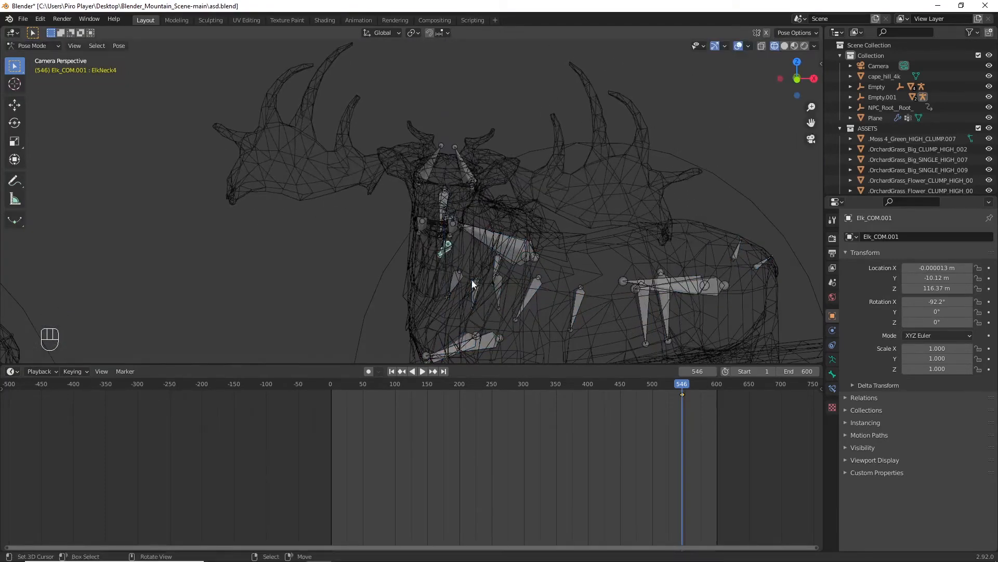
click(456, 276)
key(r)
key(z)
click(516, 270)
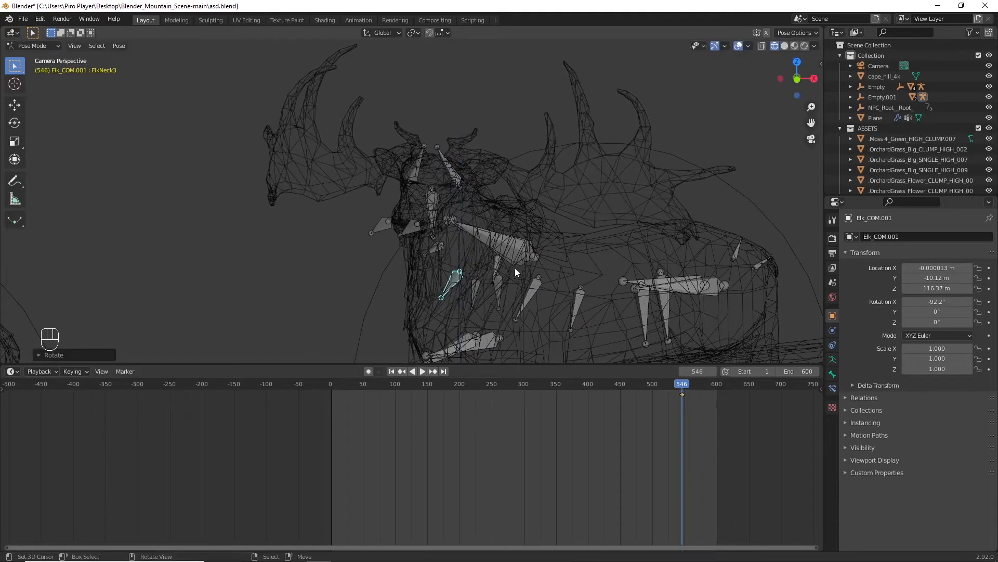
Step: Rotate the ElkNeck2 and ElkNeck1 bones about global Z to turn the second deer's neck sideways
right_click(440, 245)
key(r)
key(z)
click(504, 257)
click(507, 291)
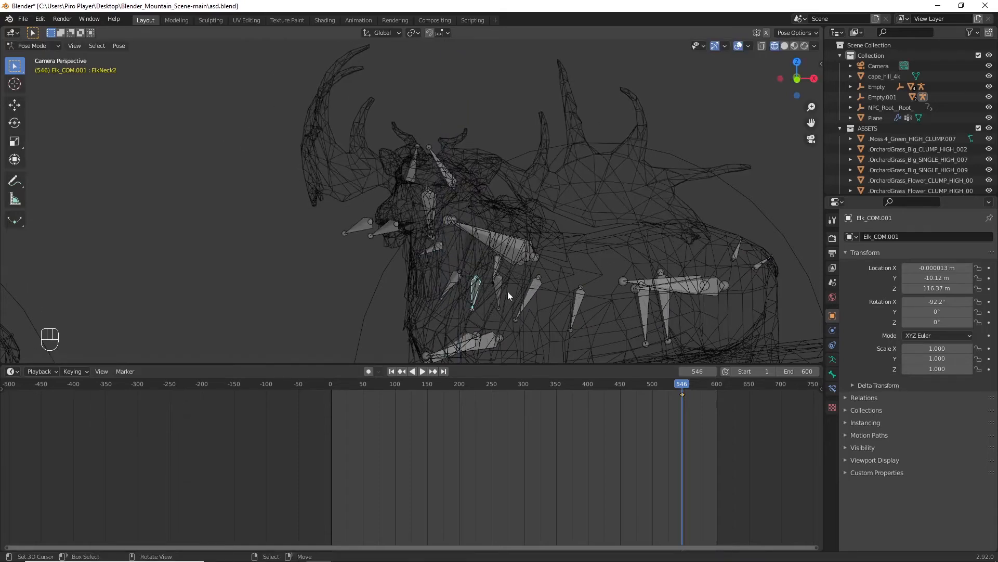
key(r)
key(z)
click(468, 285)
click(465, 291)
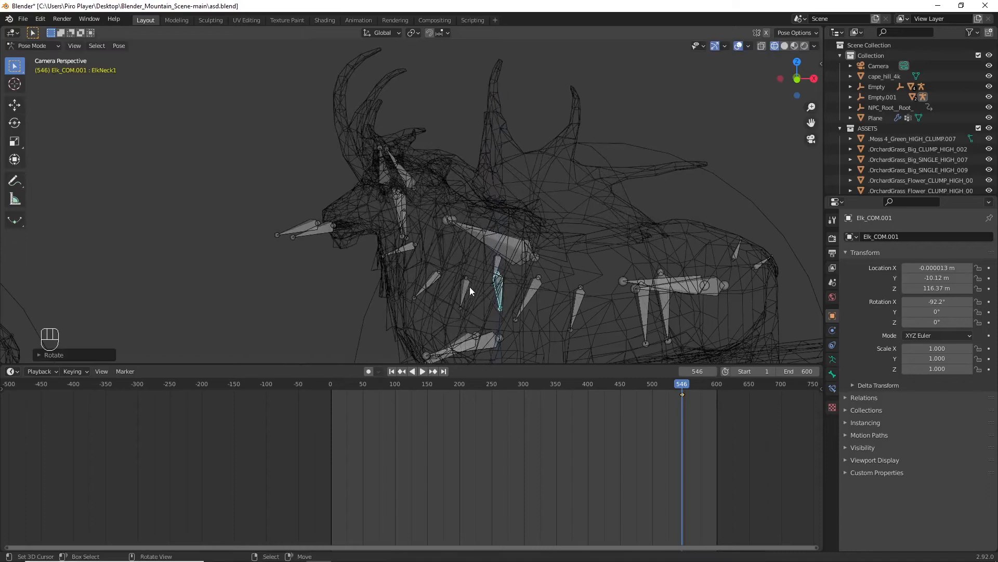
key(r)
key(z)
click(449, 289)
Step: Rotate the ElkNeck3, ElkNeck4 and skull base bones about global Z to turn the head back toward the camera
click(439, 283)
key(r)
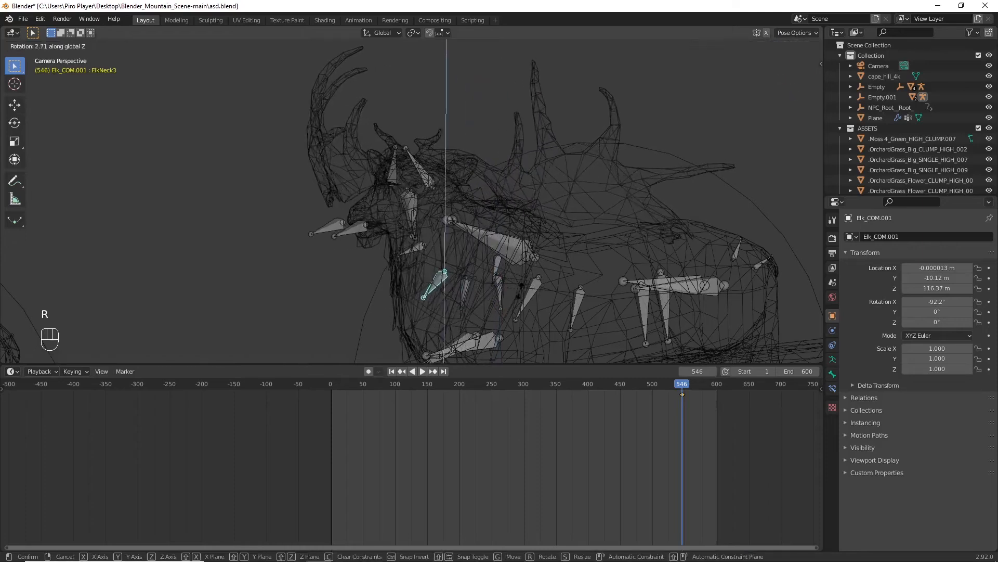
key(z)
click(468, 271)
click(436, 263)
key(r)
key(z)
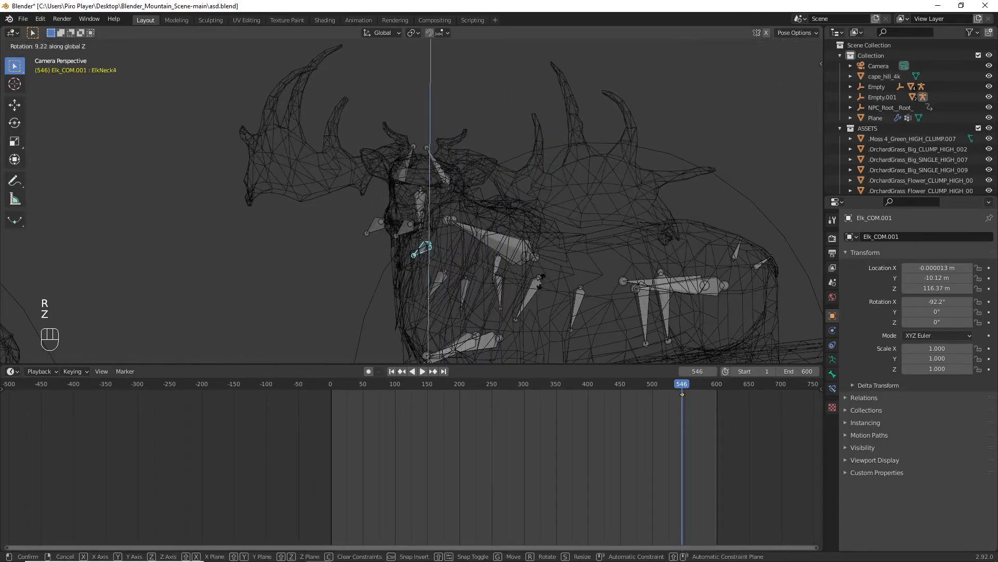
click(445, 232)
click(425, 223)
key(r)
key(z)
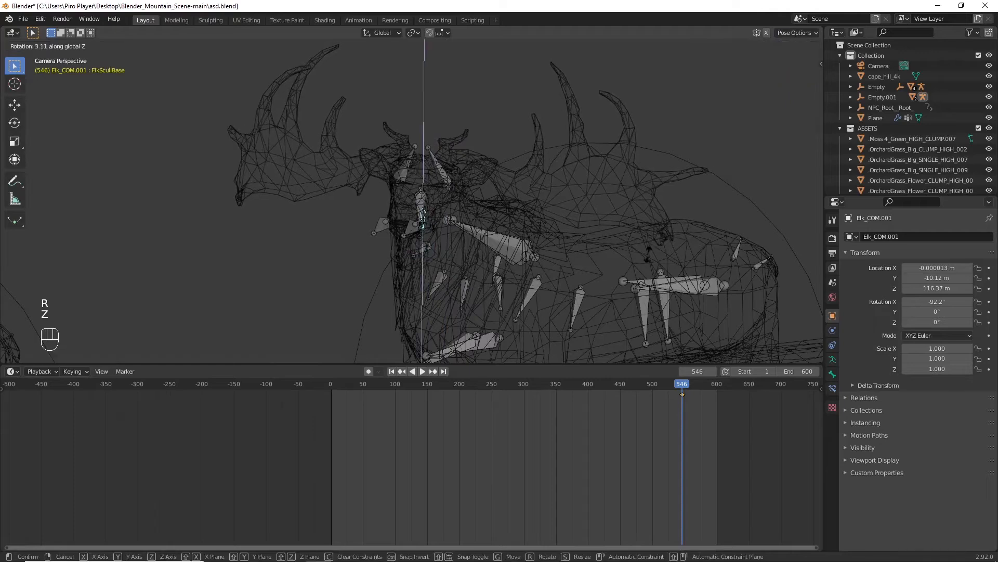
click(645, 253)
Step: Insert a keyframe for all of the second deer's bones at frame 546 and view the pose in rendered shading
scroll(644, 253, down, 4)
key(shift+z)
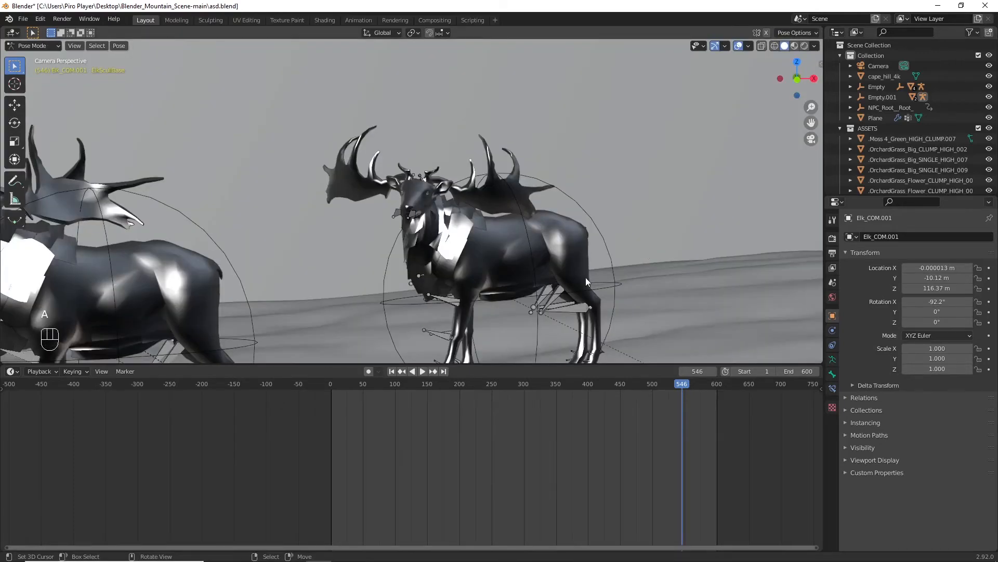
key(a)
key(i)
click(585, 277)
scroll(582, 270, down, 4)
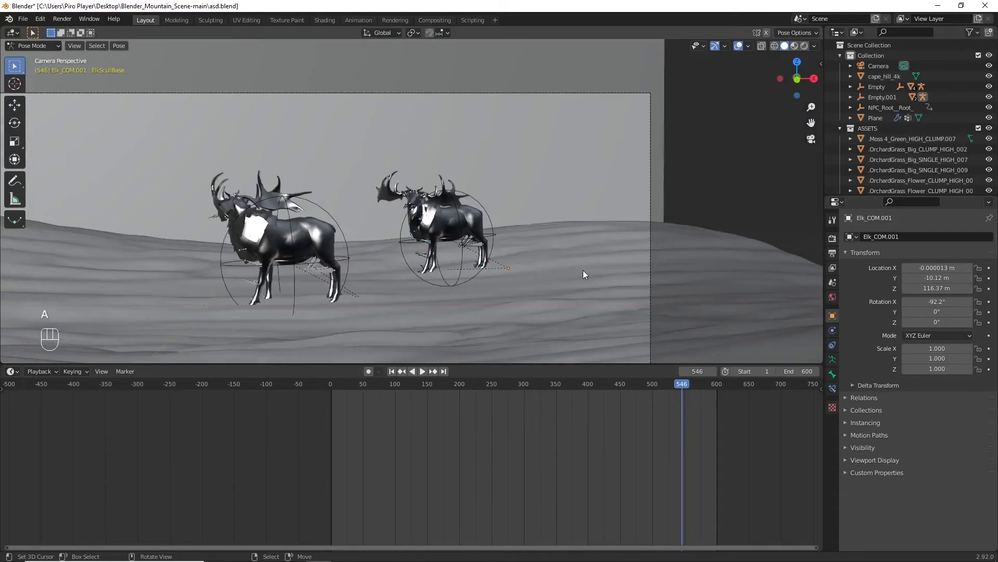
key(shift+z)
scroll(583, 270, up, 4)
scroll(495, 202, up, 6)
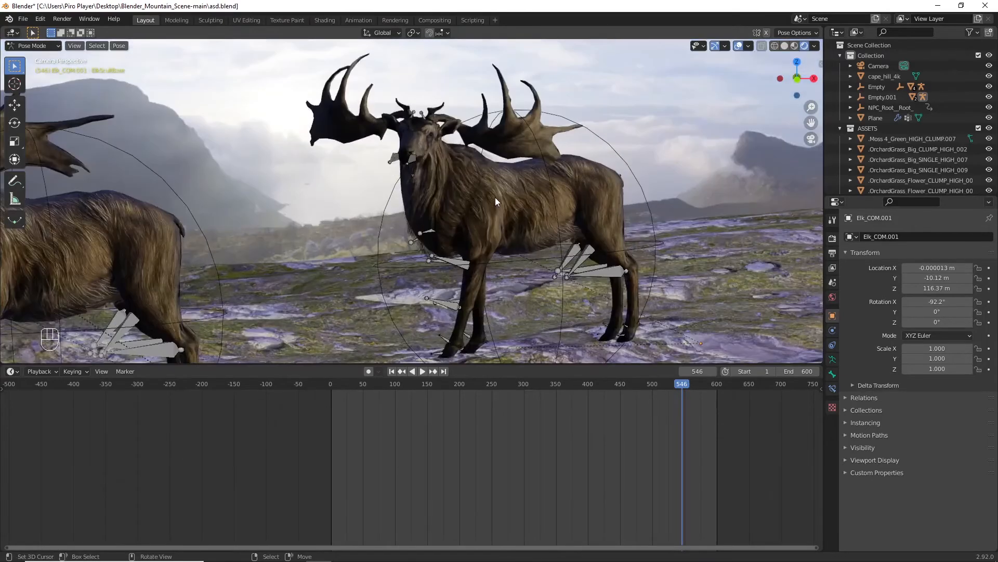
Step: Try to tilt the second deer's head downward by rotating the skull base bone about global X
key(z)
key(z)
click(428, 216)
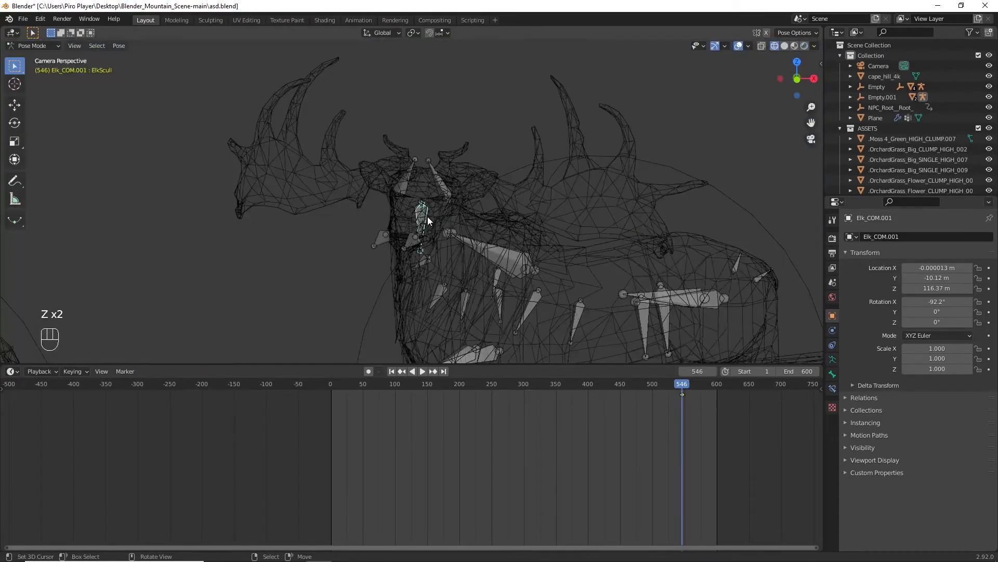
scroll(425, 216, up, 4)
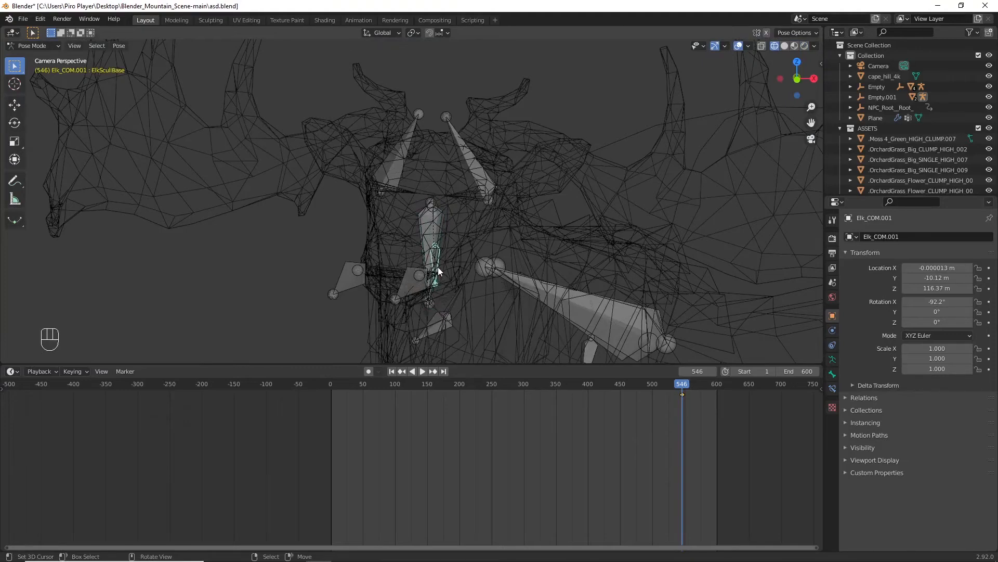
key(r)
key(x)
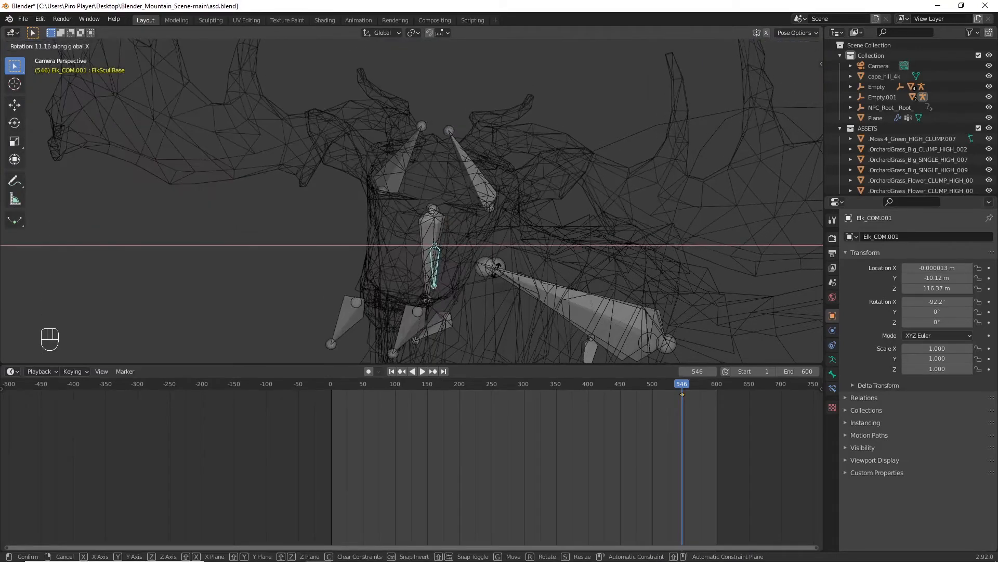
click(497, 270)
scroll(519, 261, down, 3)
key(shift+z)
scroll(519, 254, down, 4)
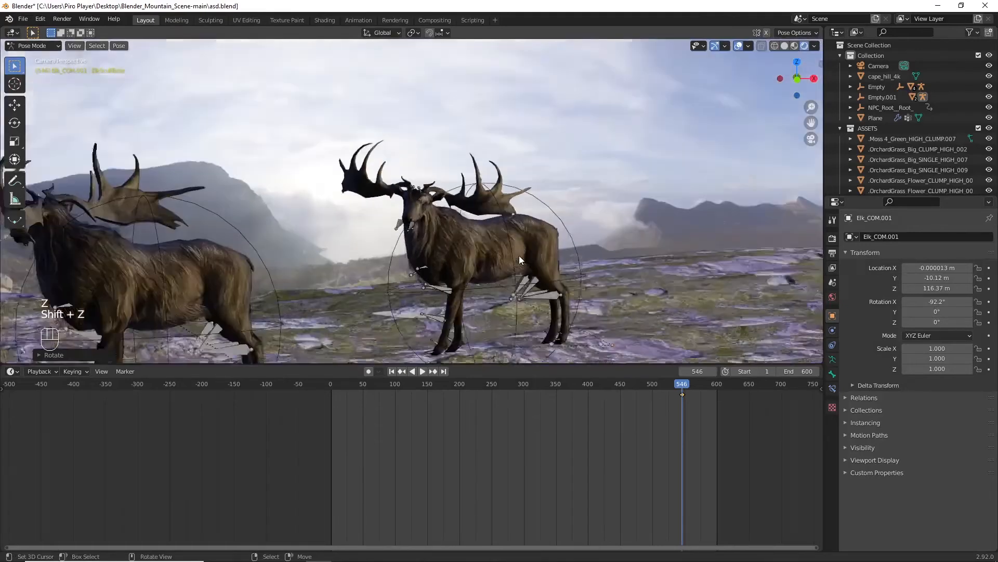
scroll(519, 255, down, 5)
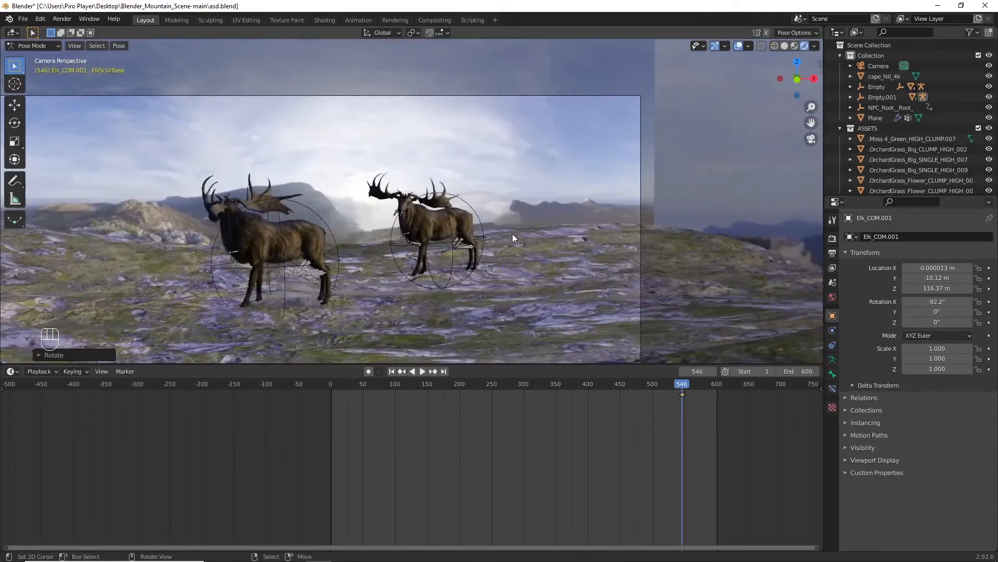
Step: Scrub back to frame 184 and examine both deer's poses up close
shift+middle_drag(512, 233, 563, 233)
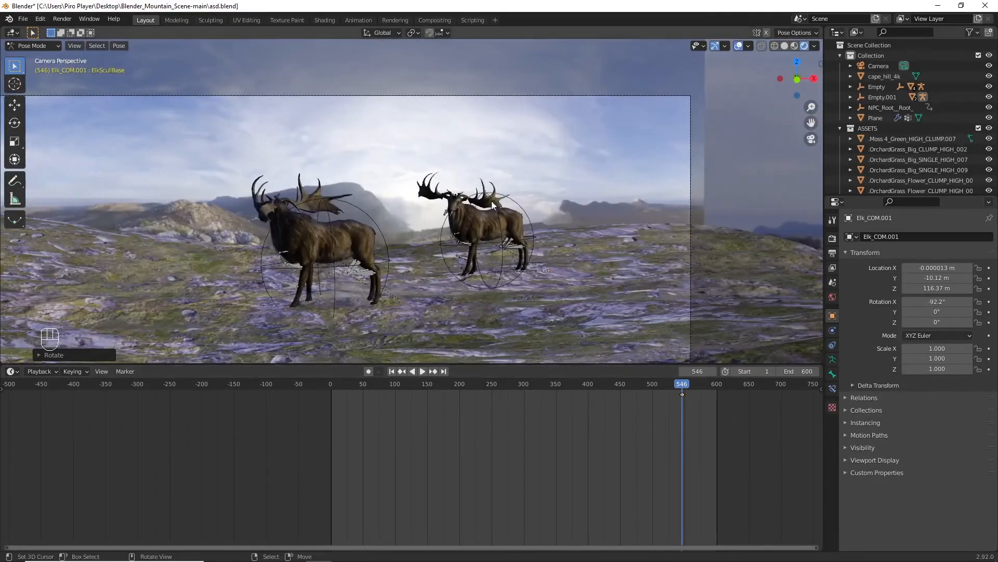
scroll(503, 227, up, 6)
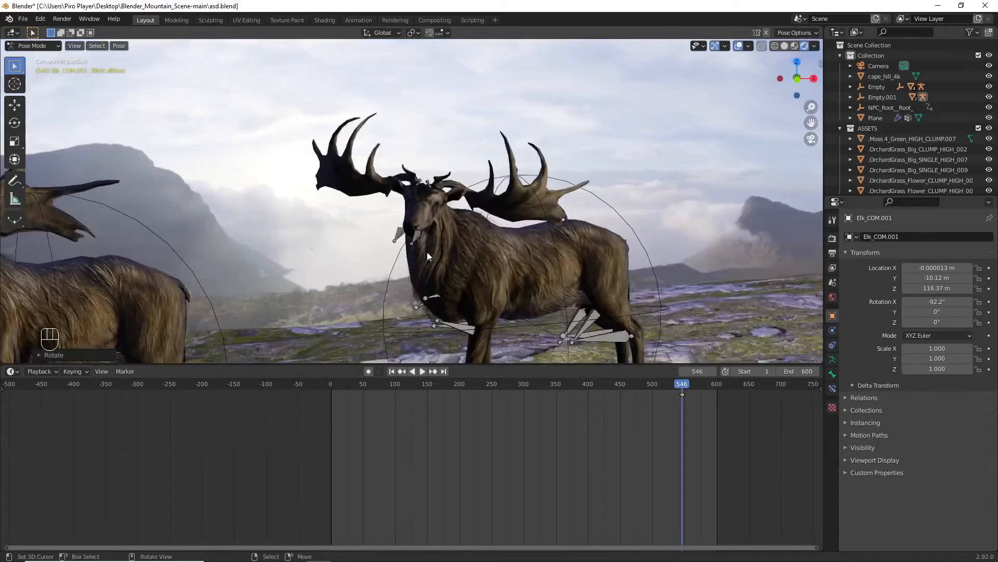
drag(488, 375, 452, 377)
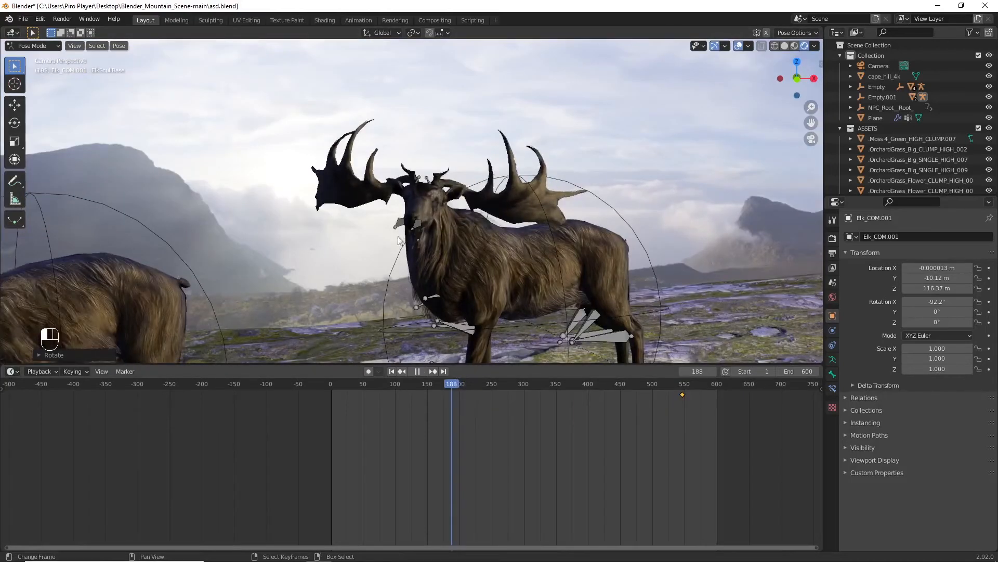
scroll(395, 233, down, 3)
ctrl+scroll(395, 233, up, 2)
scroll(395, 233, down, 2)
scroll(395, 233, up, 5)
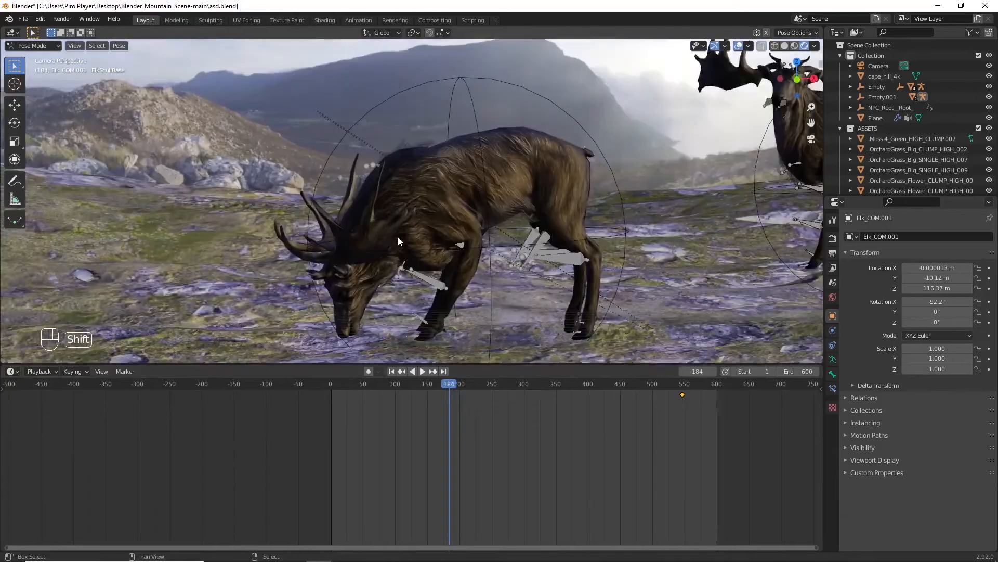
shift+scroll(398, 236, down, 2)
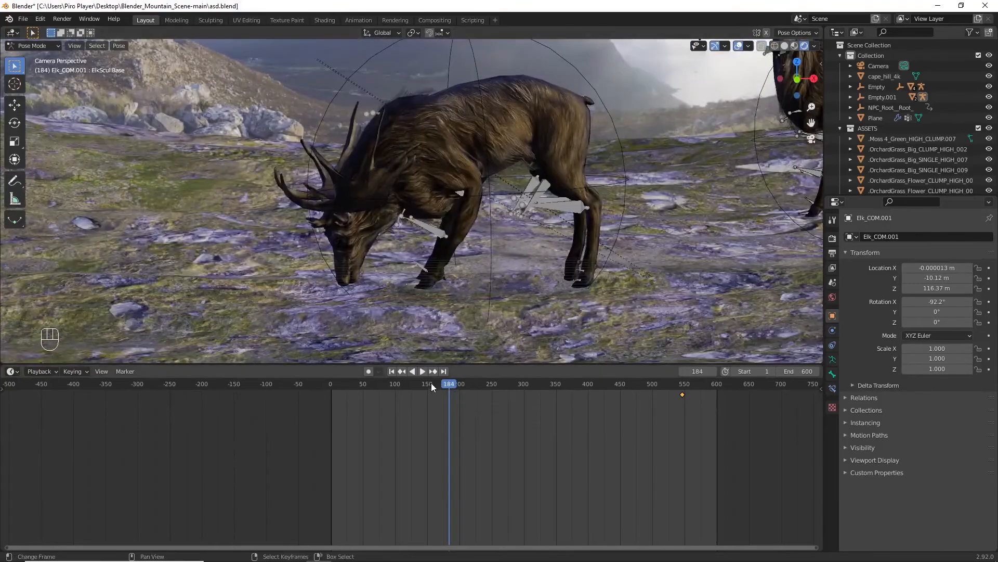
Step: Scrub to frame 126 and set both the start and end frame of the animation to 126
drag(432, 383, 412, 393)
key(space)
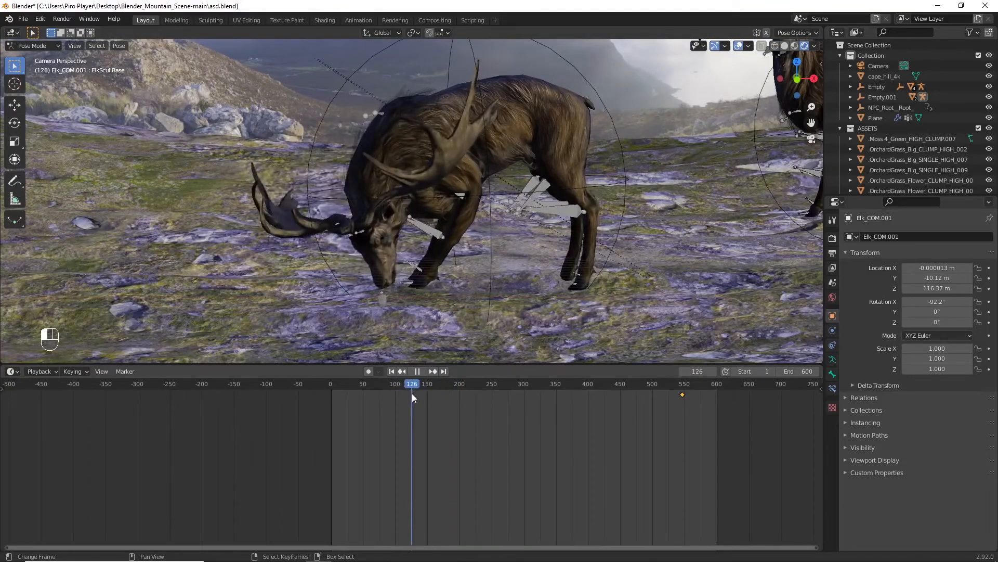
click(755, 371)
text(126)
key(Return)
click(799, 371)
text(1)
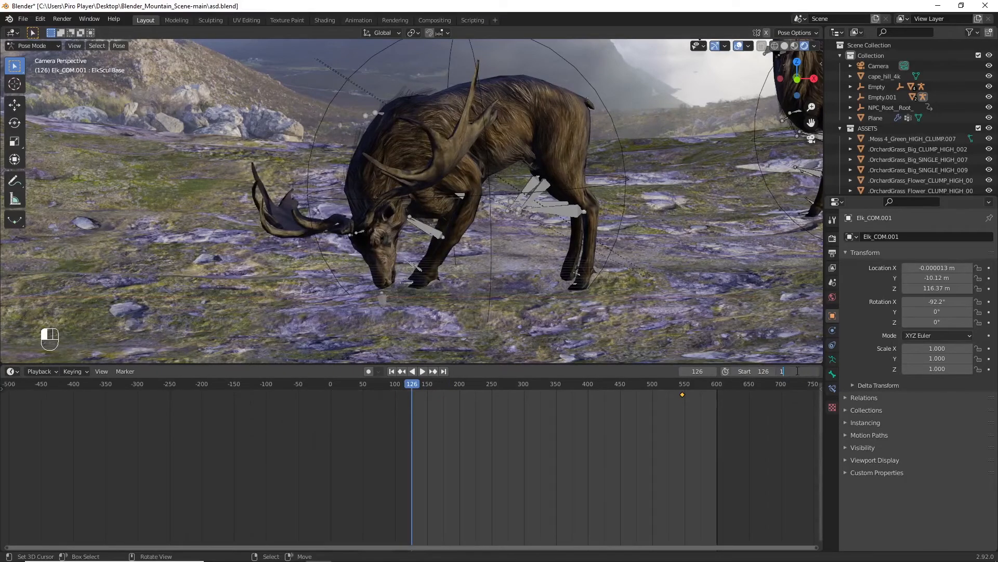
key(Return)
Step: Deselect the second deer's bones and switch from Pose Mode to Object Mode
scroll(538, 200, down, 8)
key(a)
scroll(594, 167, up, 3)
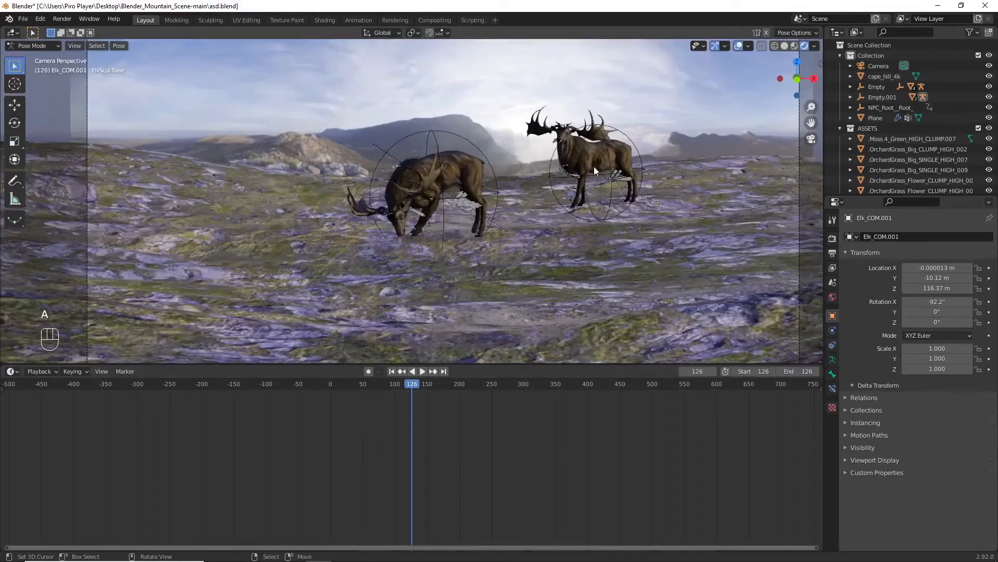
click(30, 49)
click(31, 57)
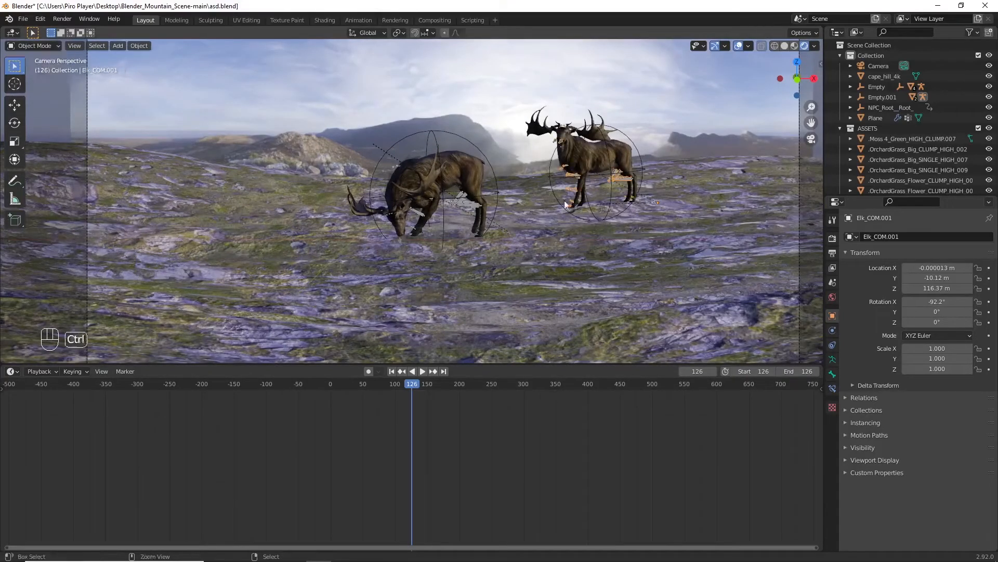
Step: Rotate the second deer's Empty.001 about global Z to 92.7° in top view, and return to the camera view
shift+middle_drag(645, 143, 561, 142)
click(556, 148)
click(588, 202)
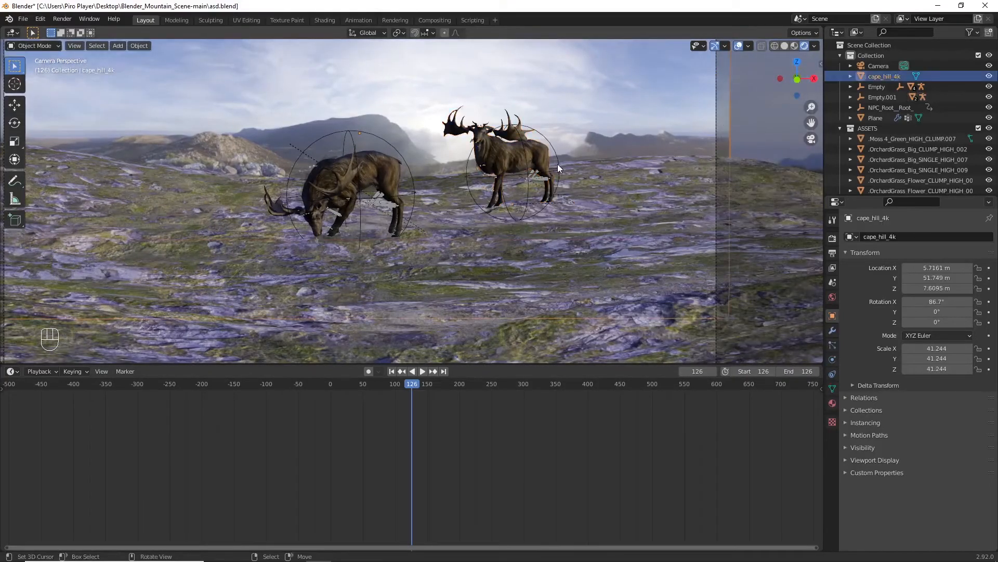
click(557, 166)
key(r)
click(609, 207)
key(KP_7)
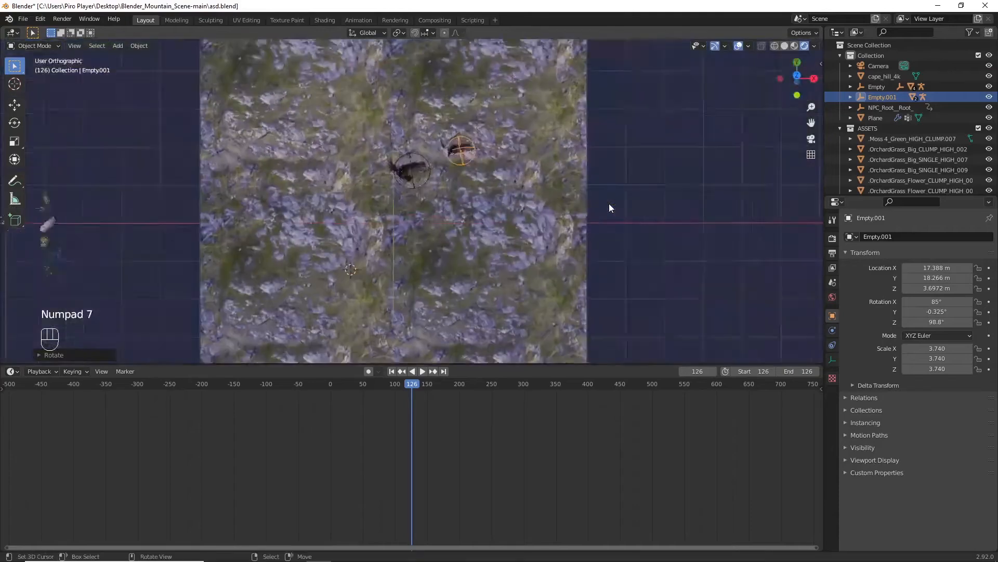
scroll(609, 204, up, 6)
key(r)
key(z)
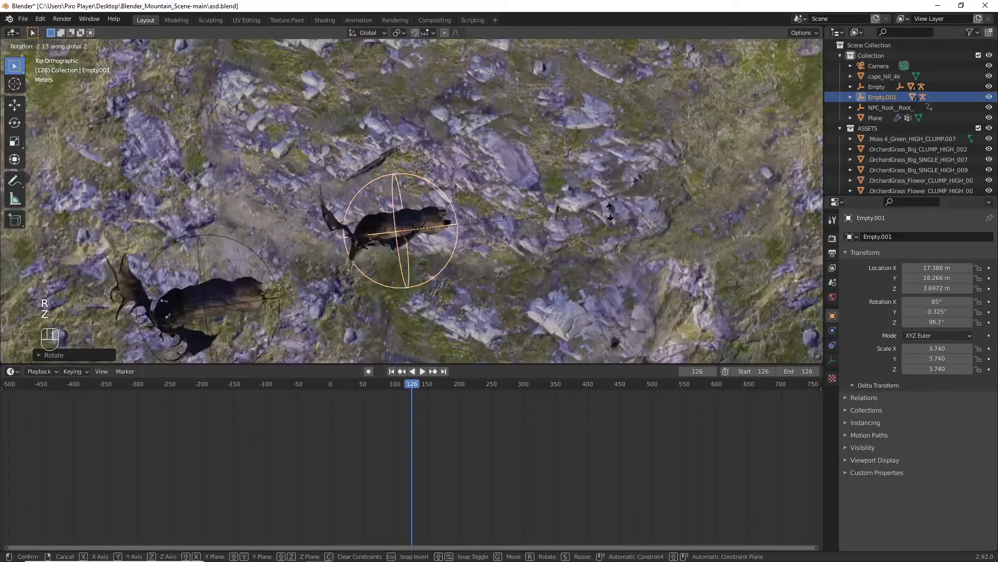
click(611, 226)
key(KP_0)
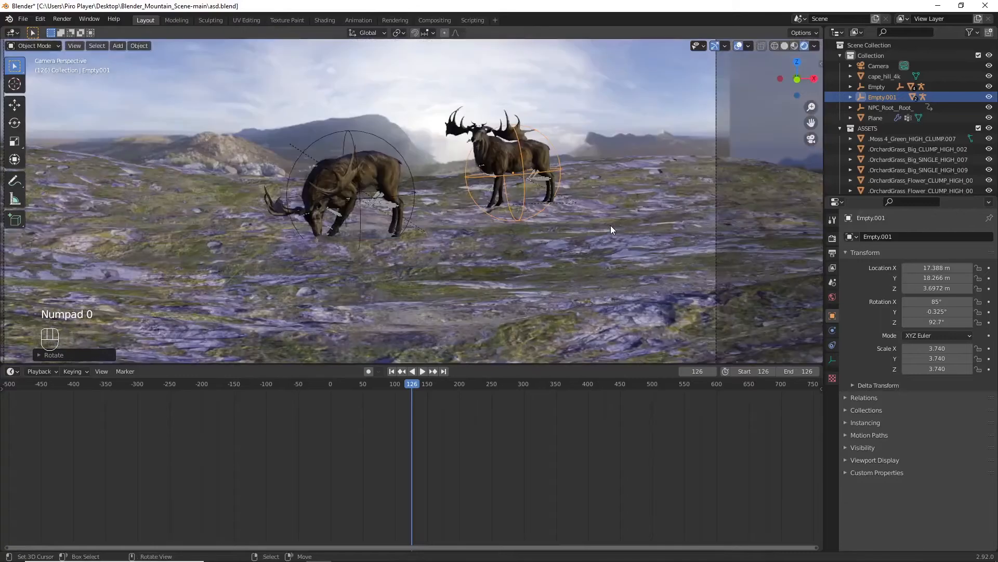
scroll(610, 225, down, 3)
scroll(610, 226, up, 5)
key(a)
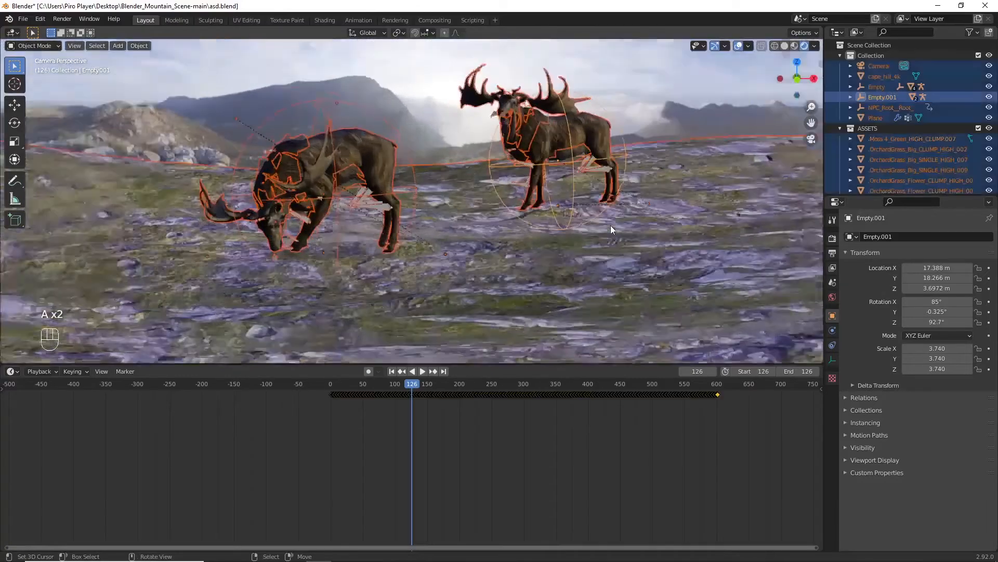
ctrl+scroll(611, 226, down, 1)
click(544, 201)
scroll(544, 201, up, 5)
key(g)
key(z)
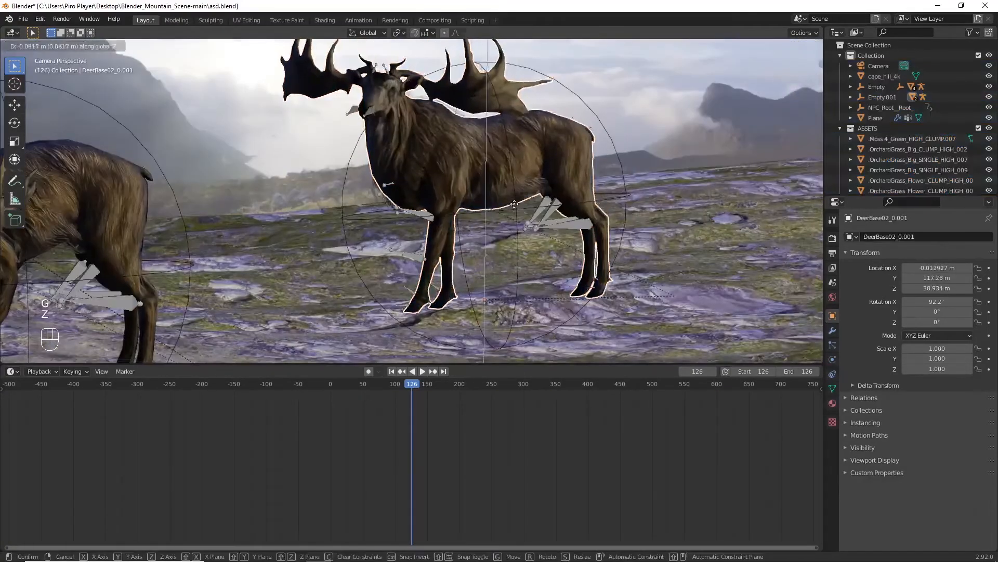
right_click(519, 210)
Step: Lower the second deer's Empty.001 along global Z toward the terrain
key(g)
key(z)
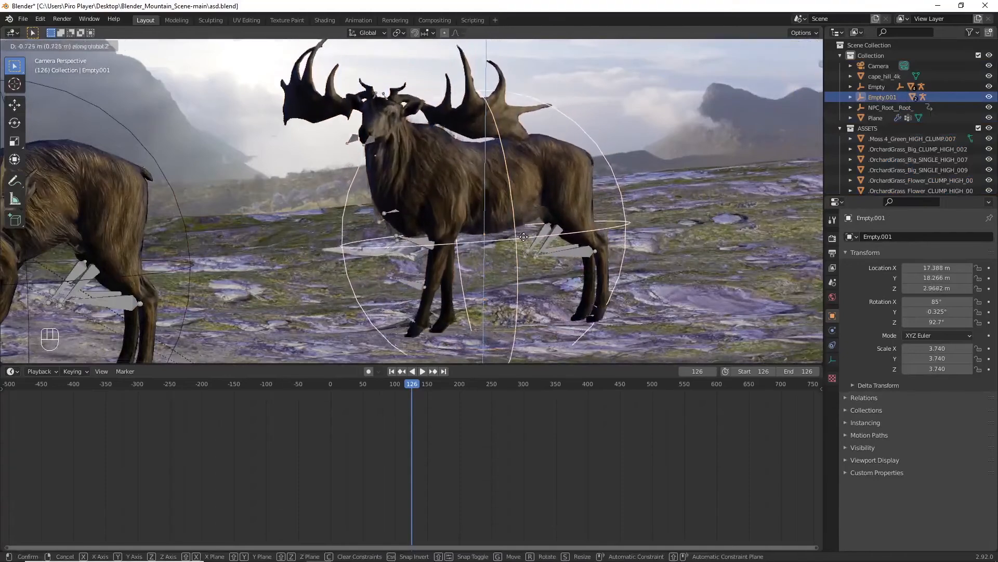
Step: Scale the standing elk's Empty.001 down to about 3.49 and lower it onto the ground at about Z 2.14 m
click(593, 302)
scroll(594, 302, down, 2)
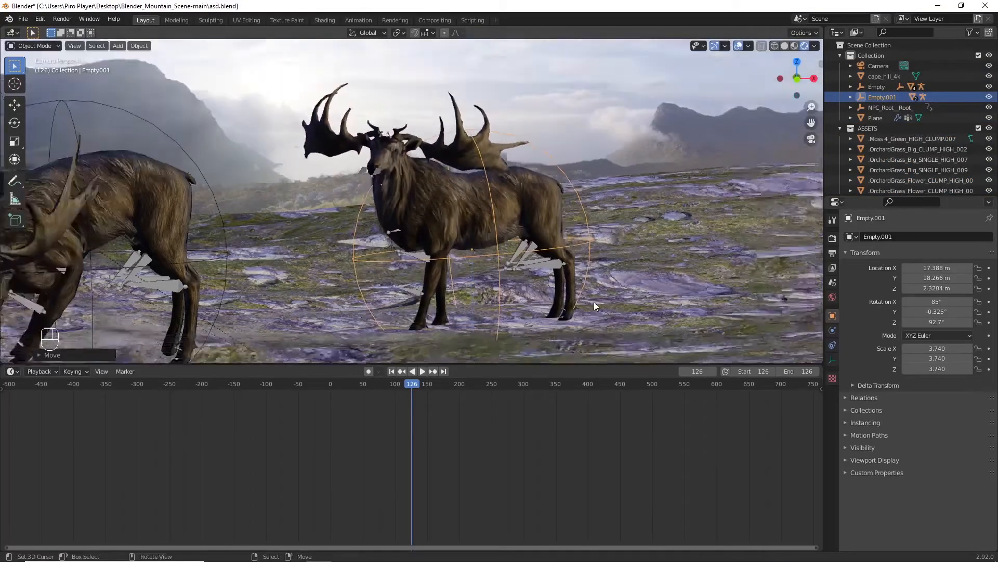
key(s)
click(586, 296)
key(g)
key(z)
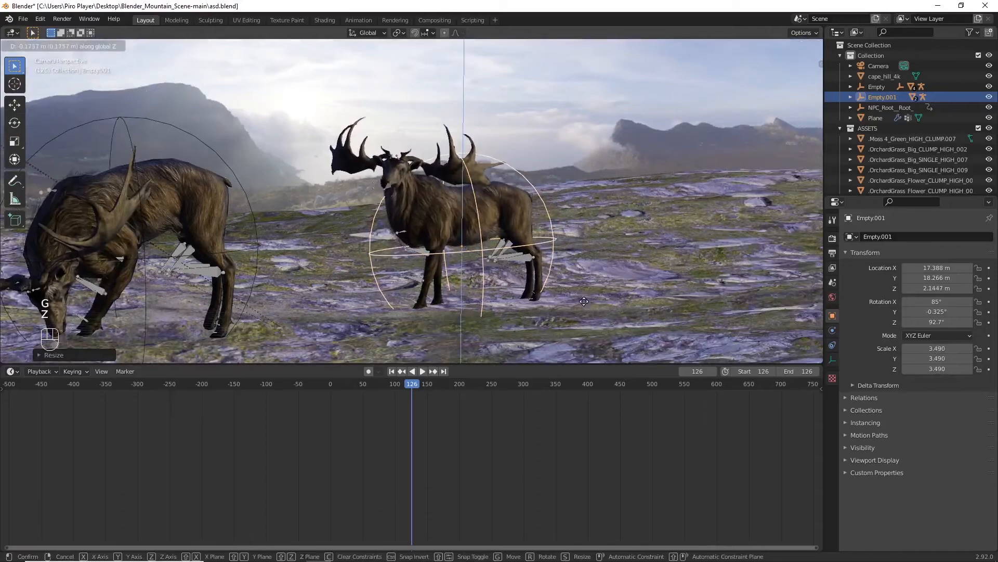
click(584, 301)
scroll(507, 273, down, 4)
click(507, 272)
scroll(506, 265, down, 1)
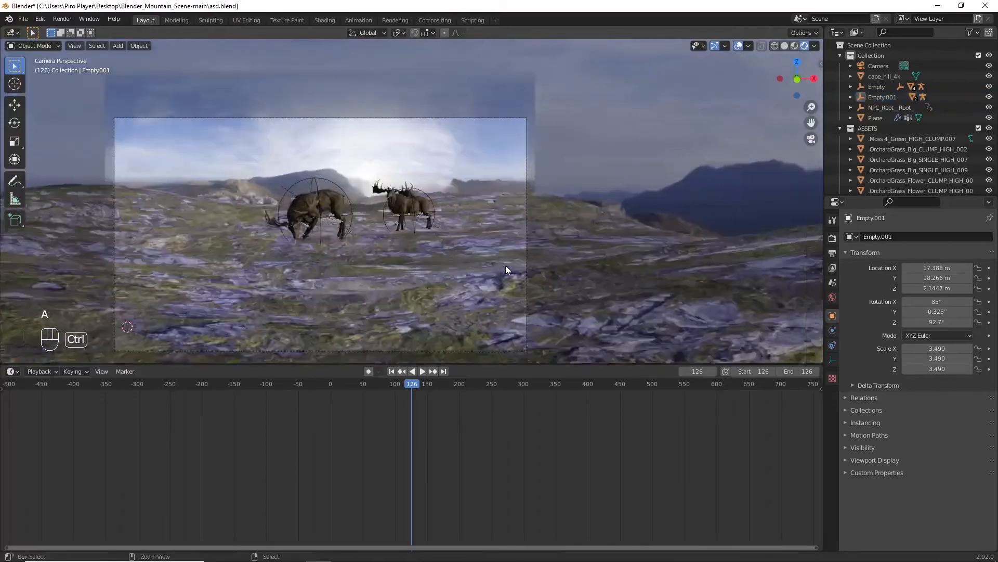
Step: Enable viewport display for the ground Plane's GRASS, ROCKS, BF, YF and PLNTS particle systems, and deselect everything
scroll(503, 265, up, 2)
click(503, 264)
scroll(514, 217, up, 3)
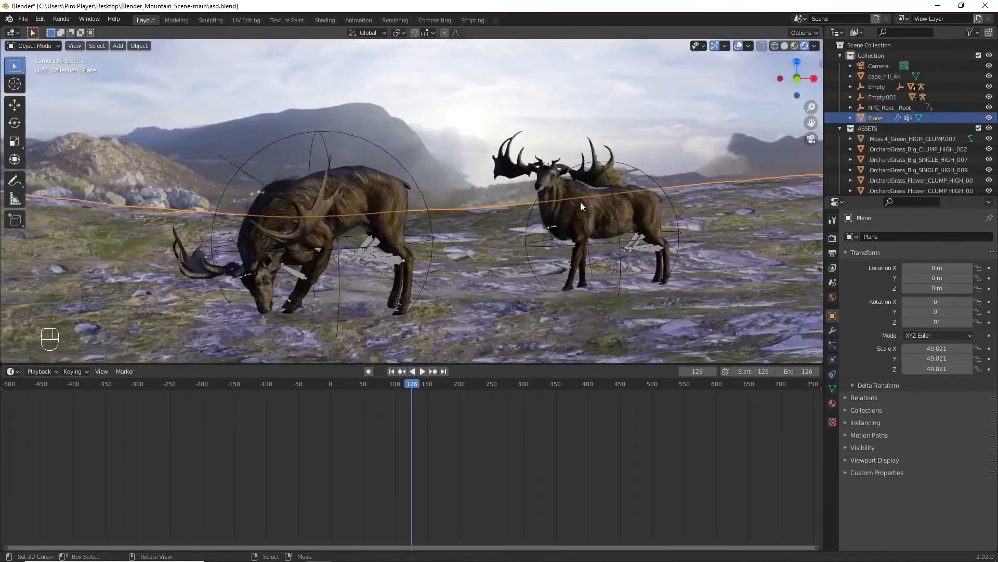
scroll(763, 312, down, 2)
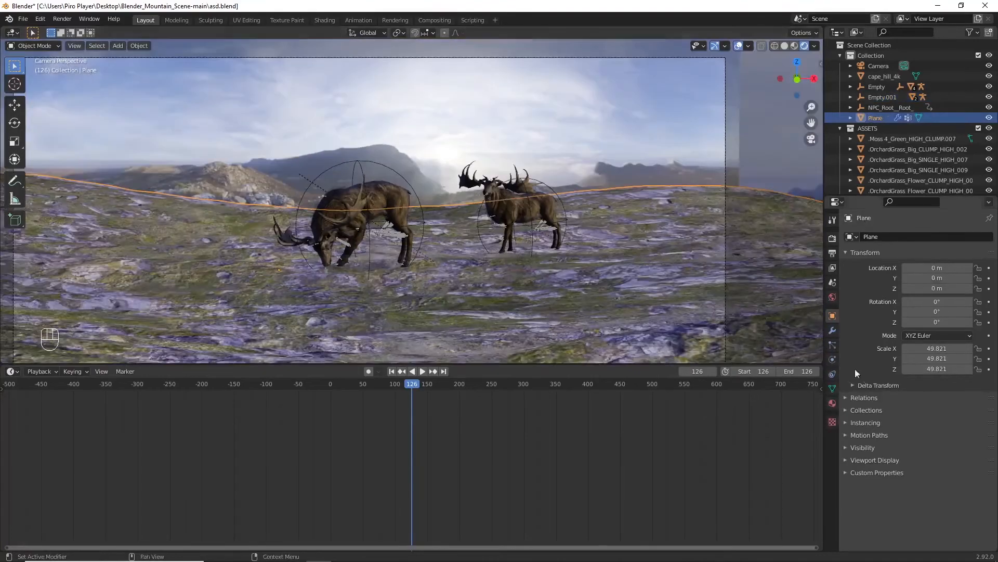
click(833, 345)
click(960, 240)
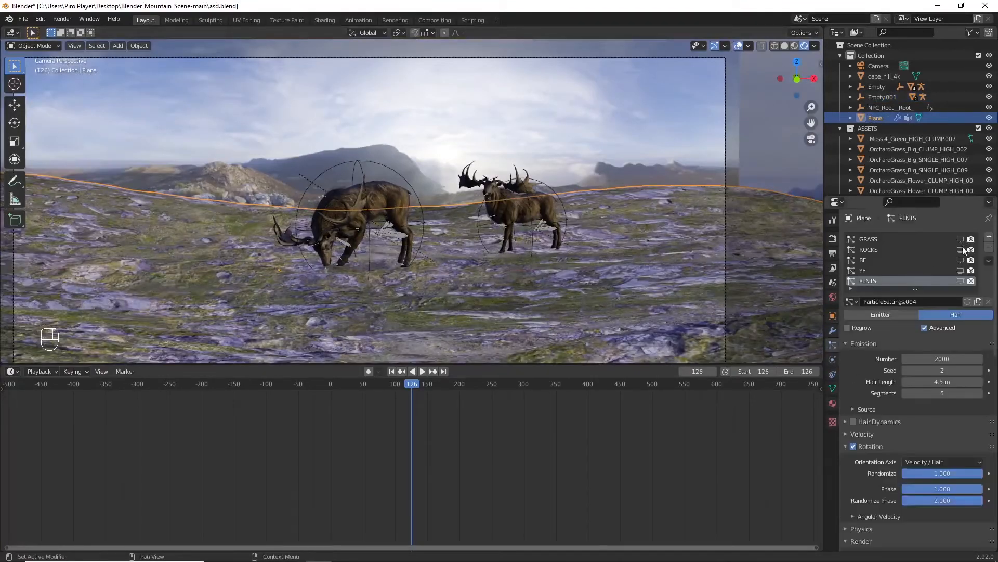
click(960, 249)
click(961, 271)
click(960, 260)
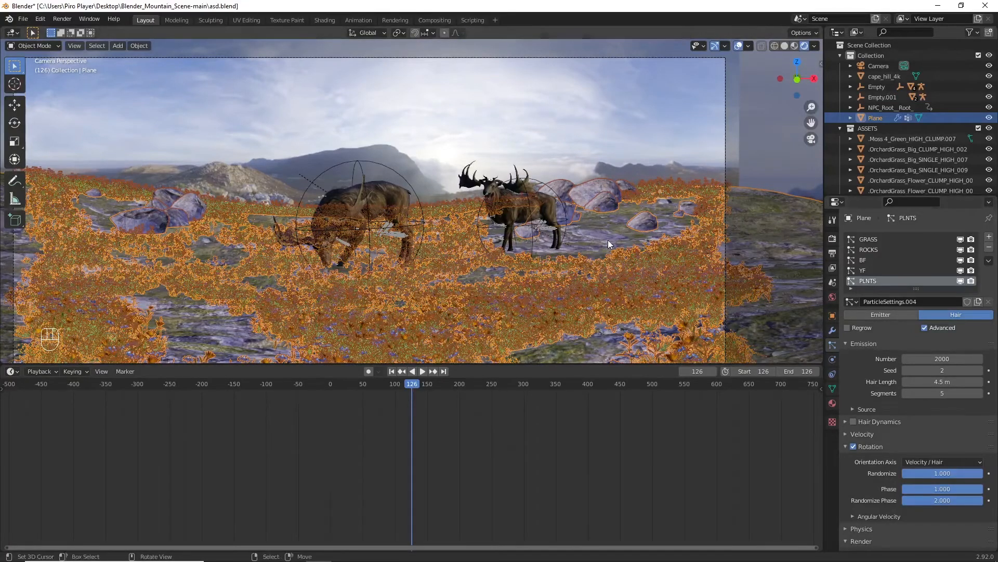
key(alt+a)
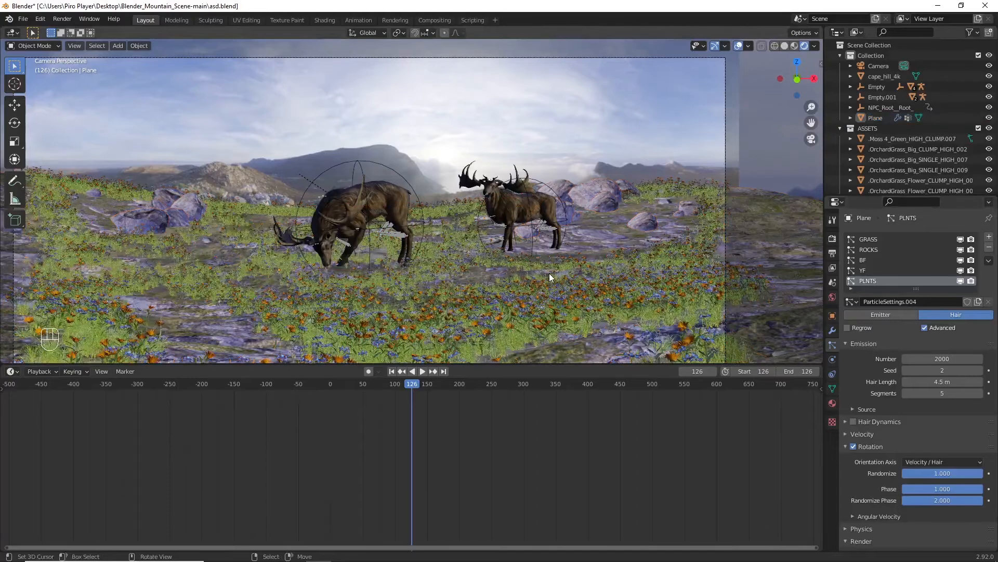
Step: Set the emission number of the Plane's BF particle system to 1000
scroll(549, 273, down, 4)
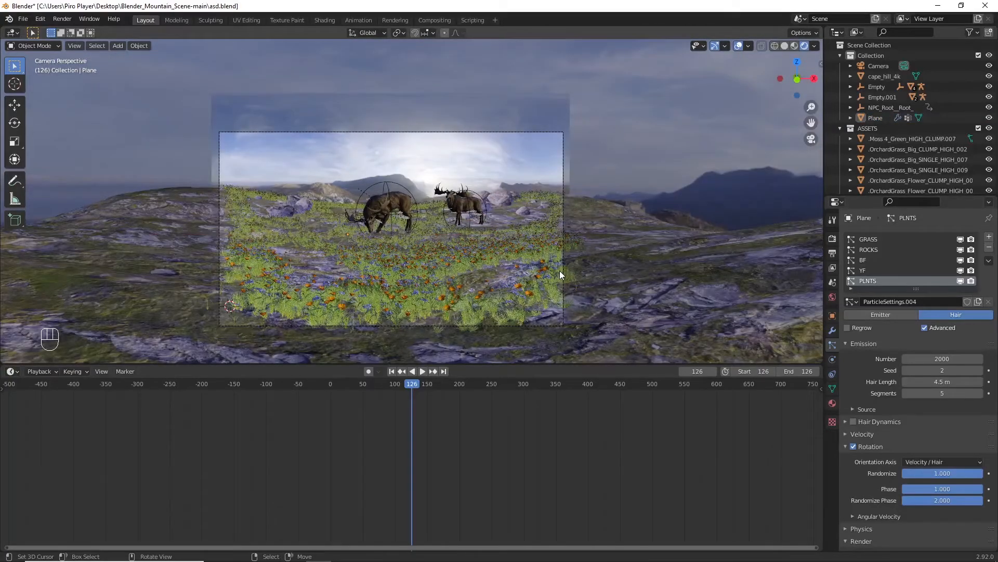
scroll(559, 271, up, 3)
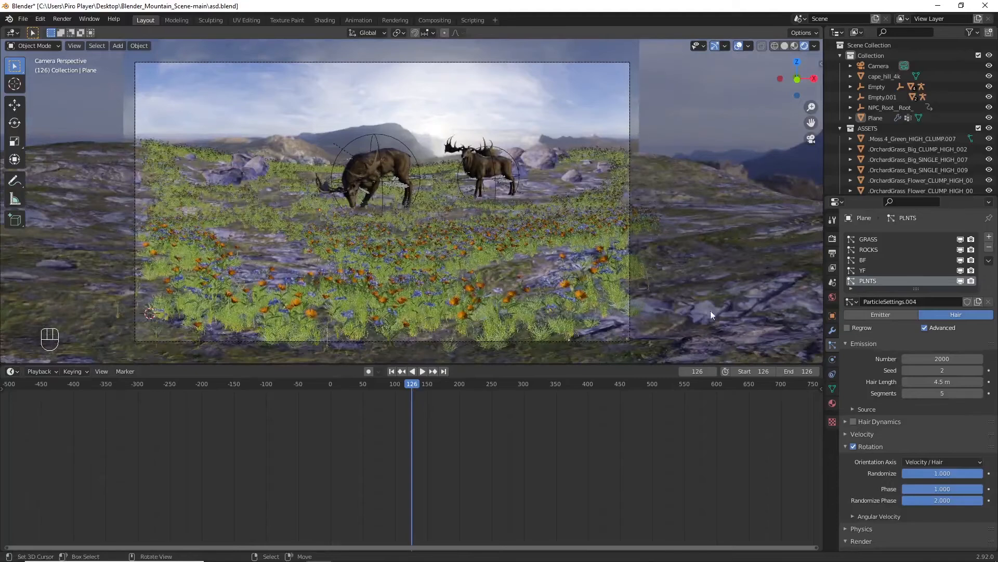
scroll(711, 311, up, 1)
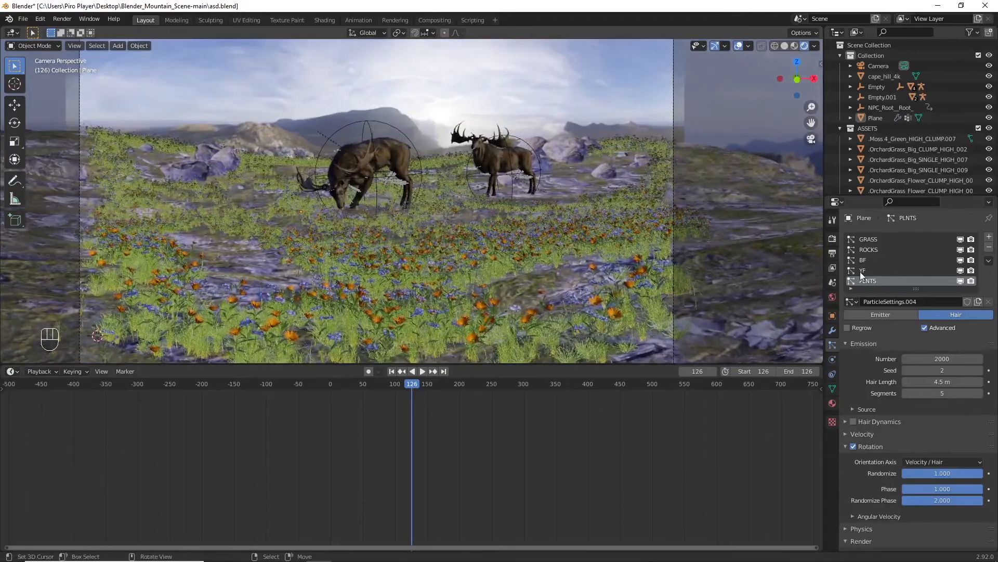
click(862, 270)
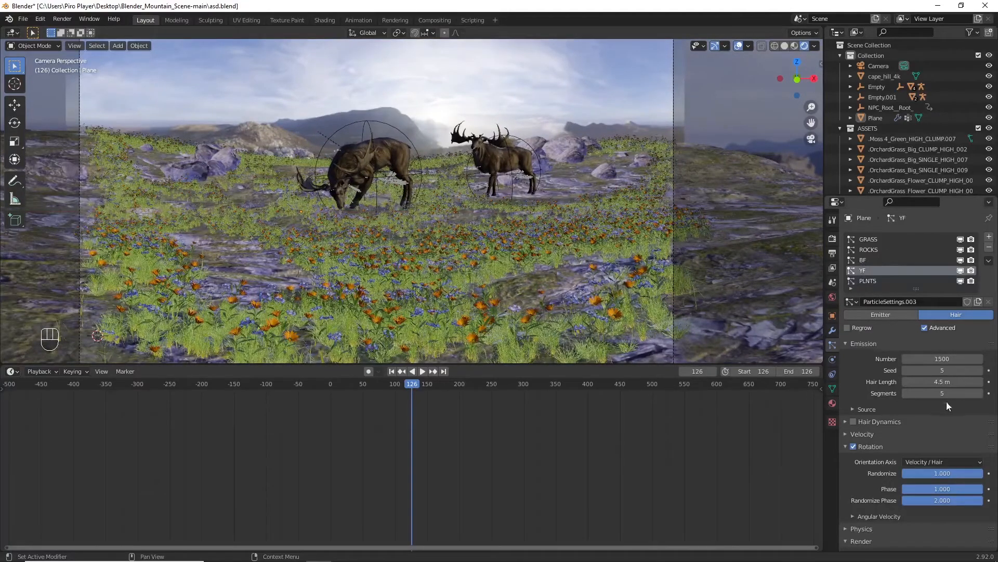
click(861, 260)
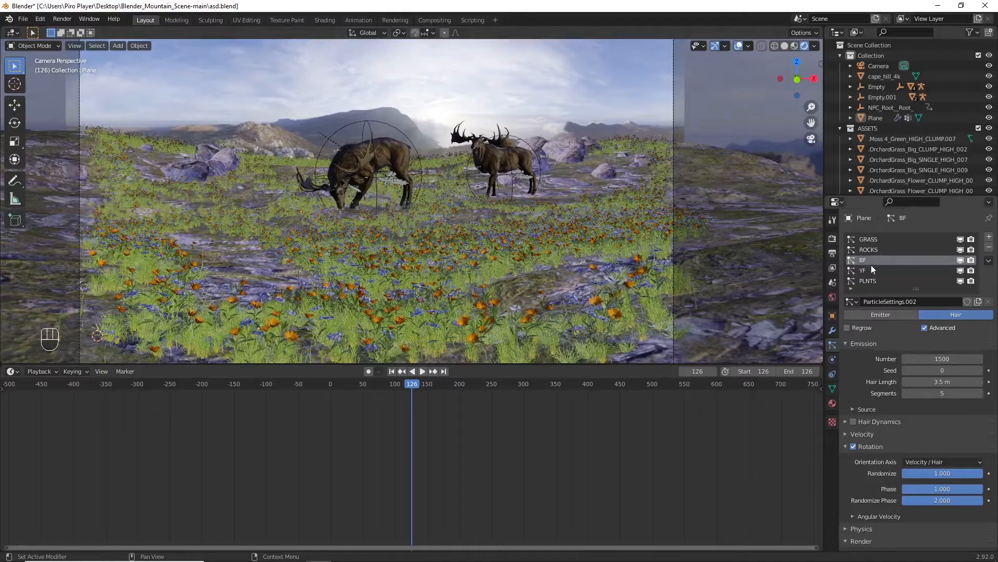
click(956, 359)
text(1000)
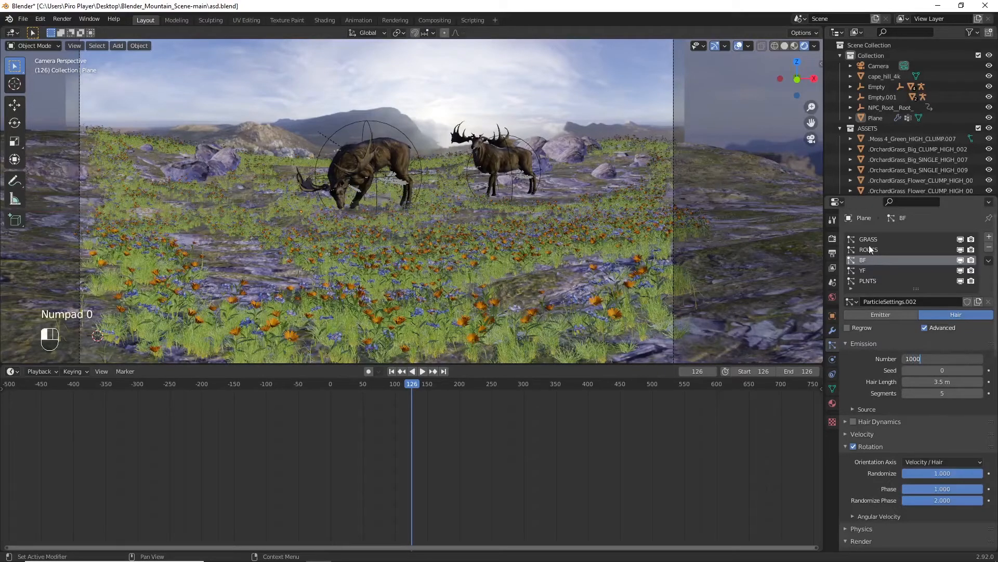
click(862, 273)
Step: Set the emission number of the YF particle system to 1000
click(862, 271)
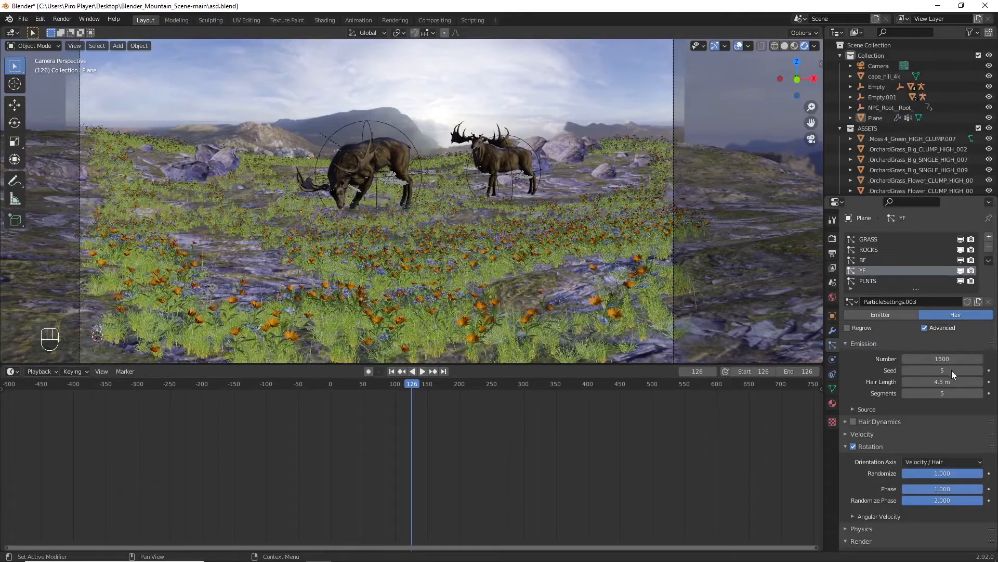
click(950, 360)
text(10)
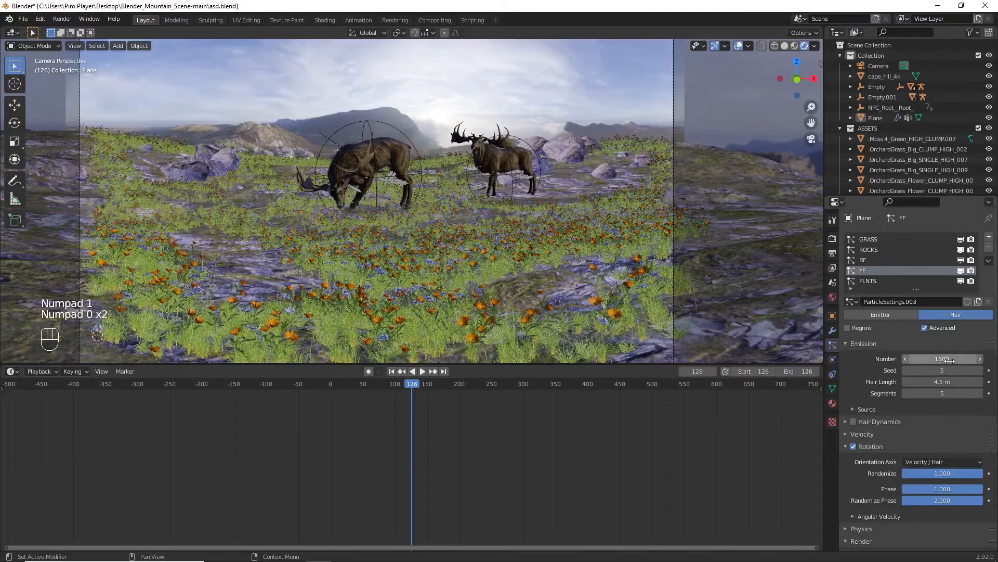
click(948, 359)
text(1000)
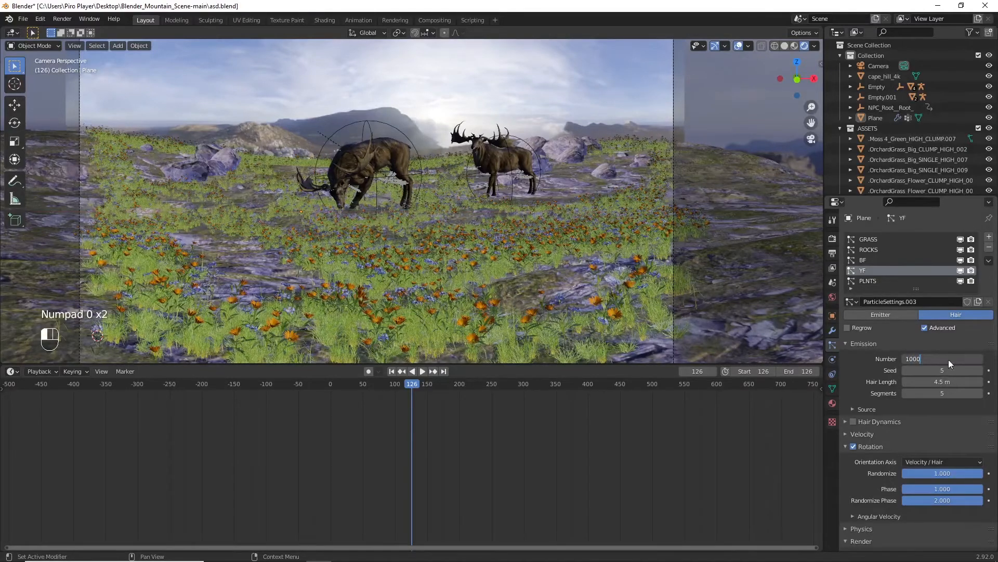
key(Return)
Step: Try emission numbers of 15000 and 1500 for the GRASS particle system
click(869, 239)
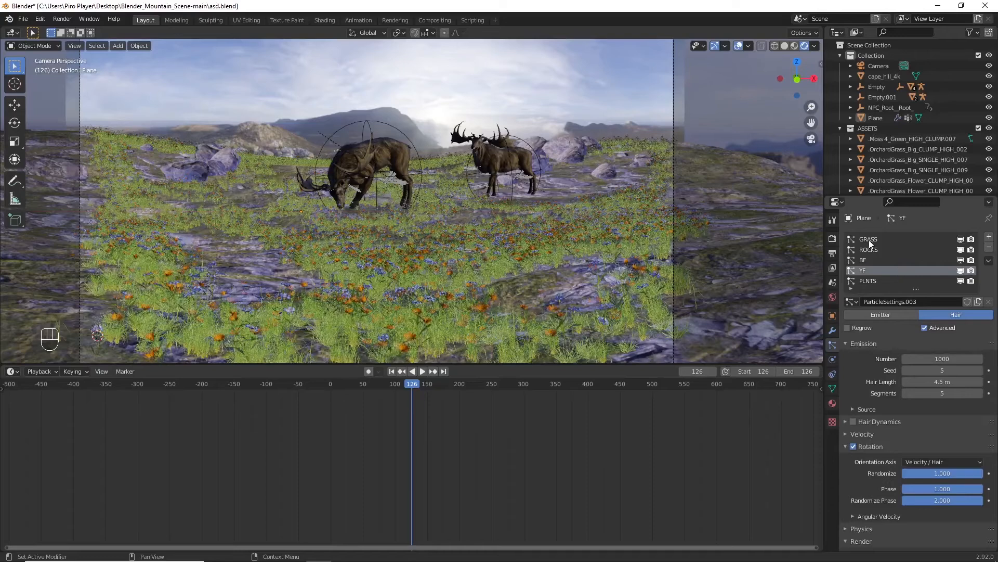
click(947, 355)
text(15000)
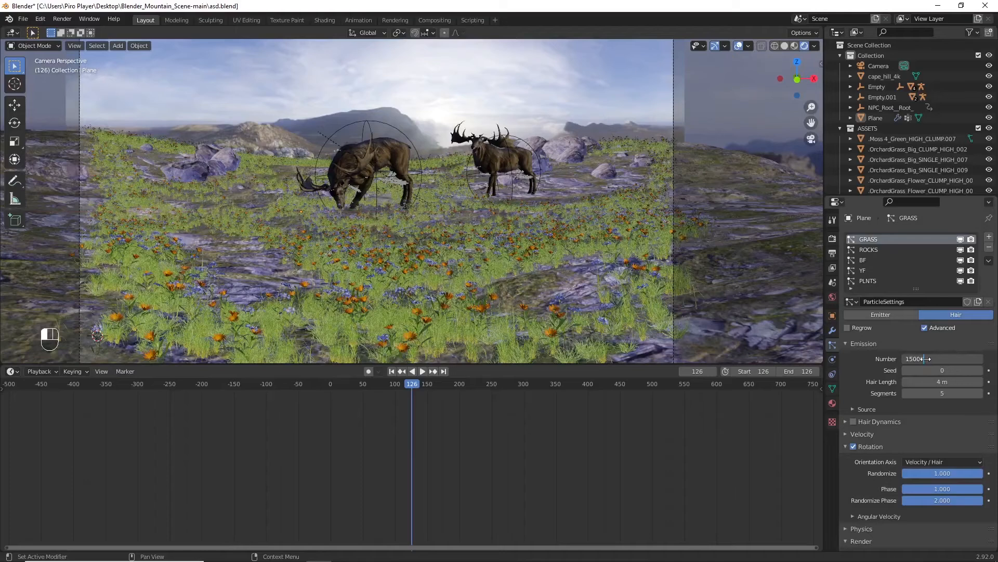
key(Return)
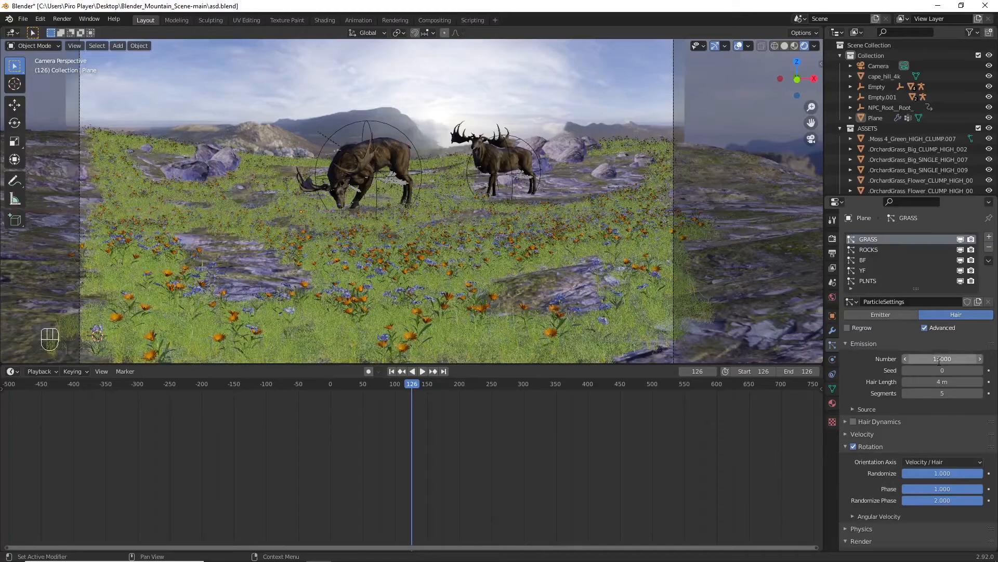
click(939, 359)
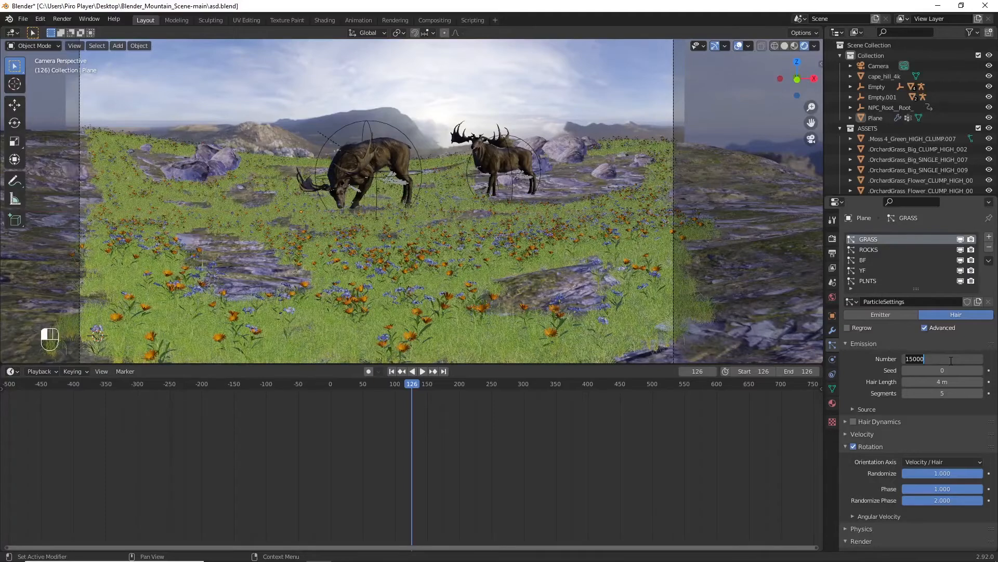
text(1500)
key(Return)
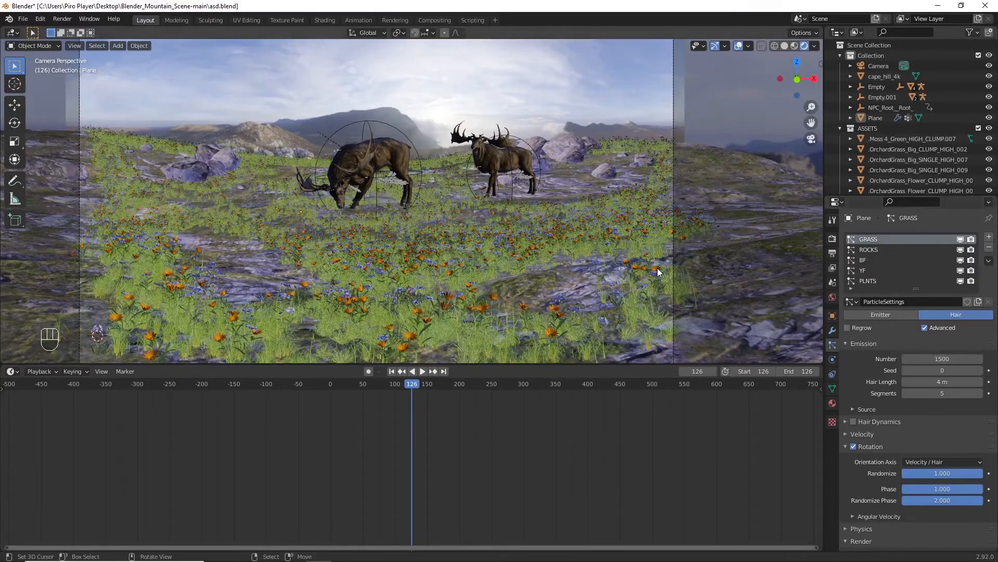
Step: Set the emission number of the GRASS particle system to 1000
click(946, 359)
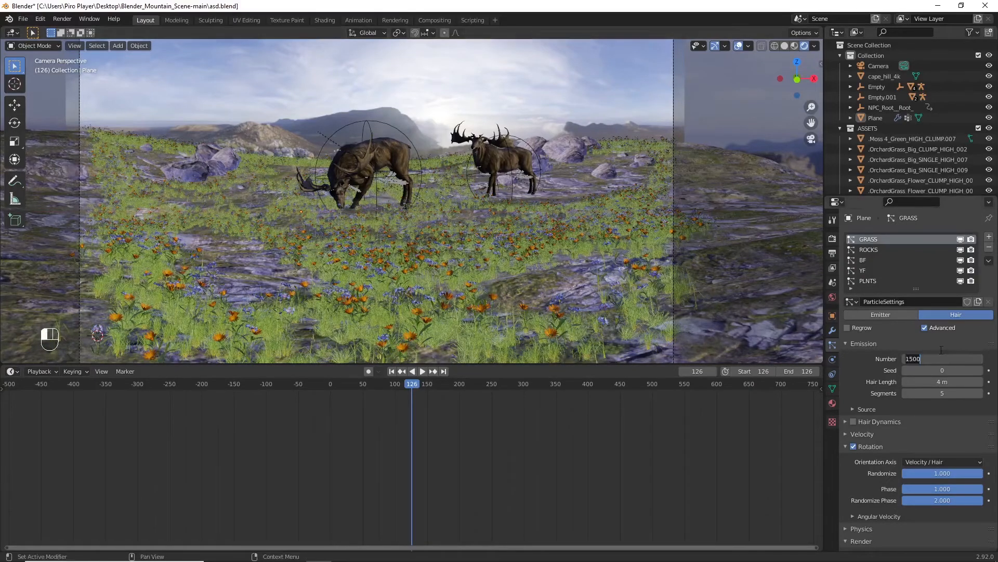
text(1000)
key(Return)
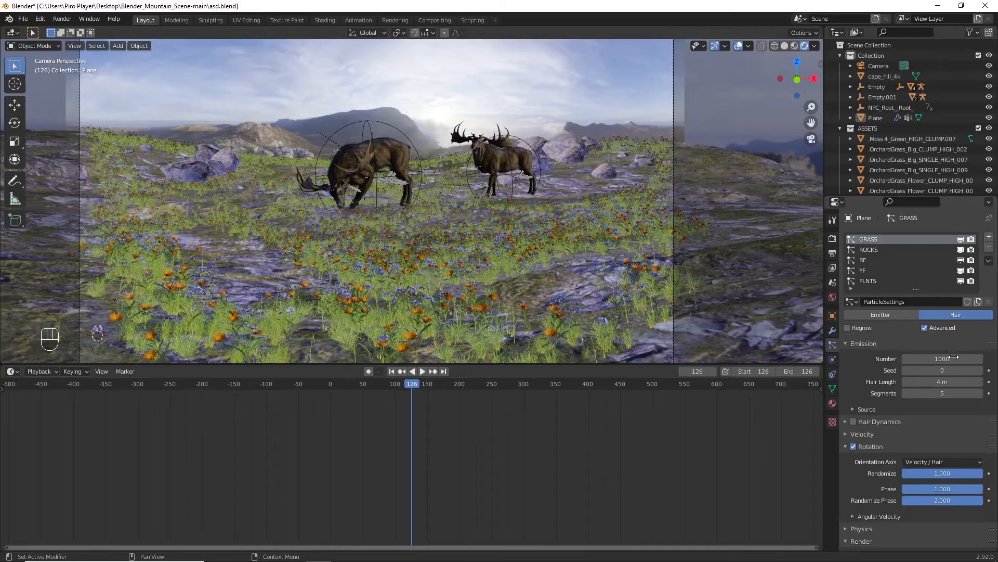
Step: Try emission numbers of 7000 and 700 for the BF particle system
click(863, 260)
click(953, 357)
text(7000)
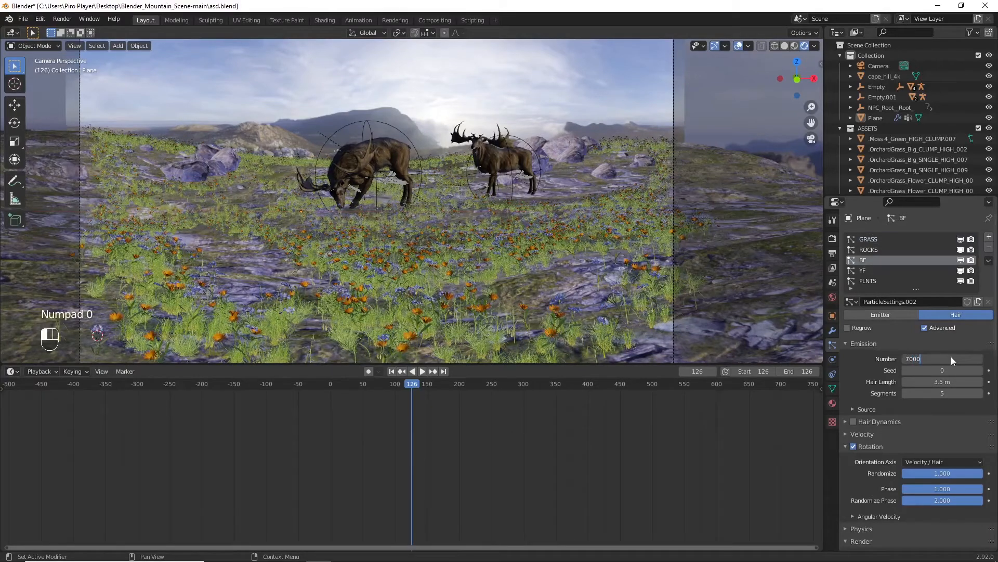
key(Return)
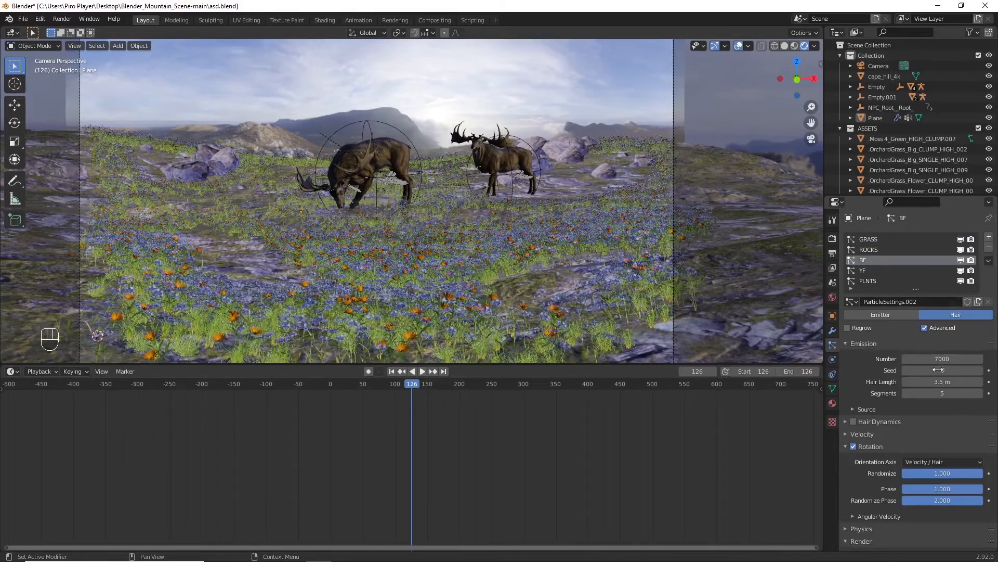
click(940, 357)
text(700)
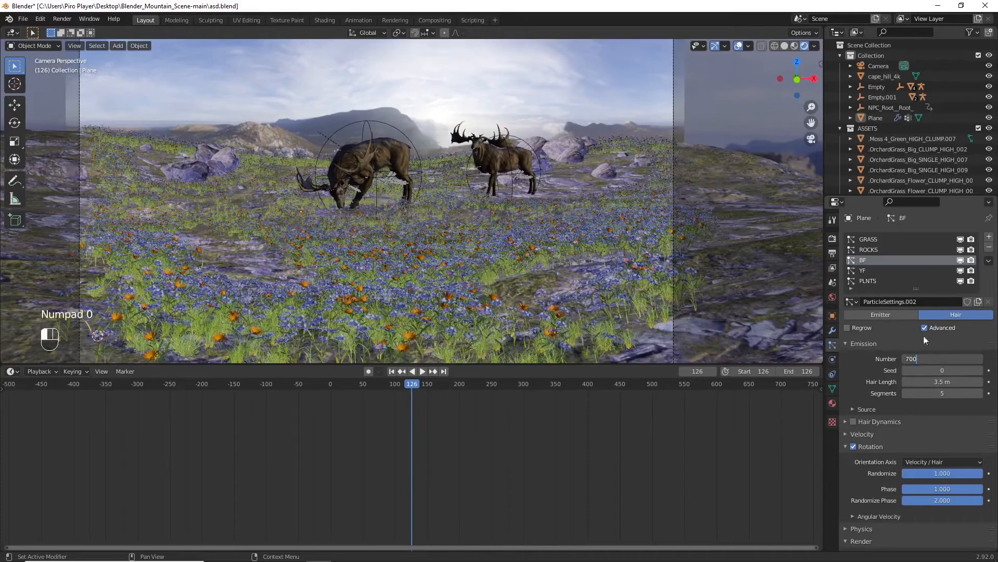
key(Return)
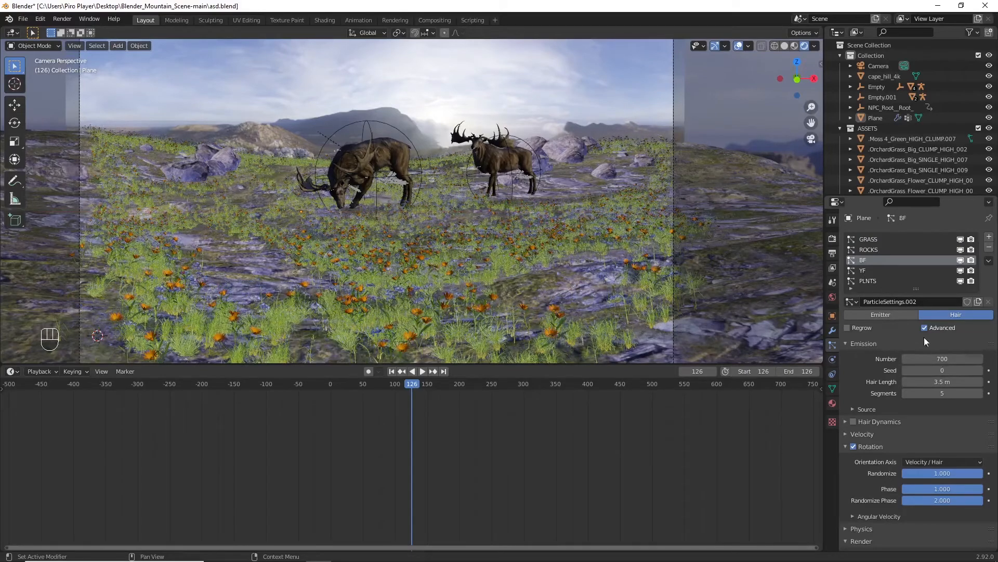
Step: Set the emission number of the YF particle system to 800
click(884, 271)
click(946, 359)
text(80)
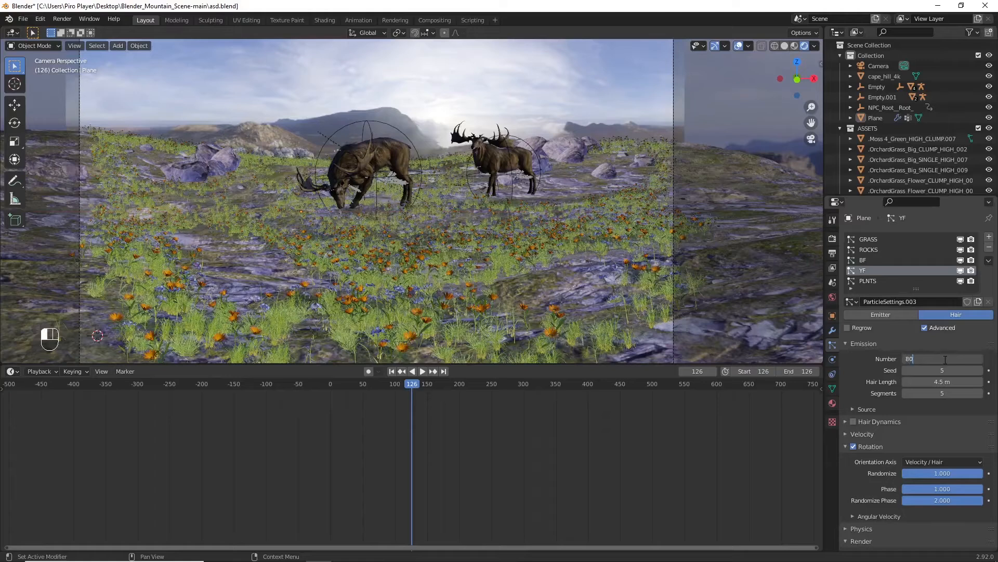
text(0)
key(Return)
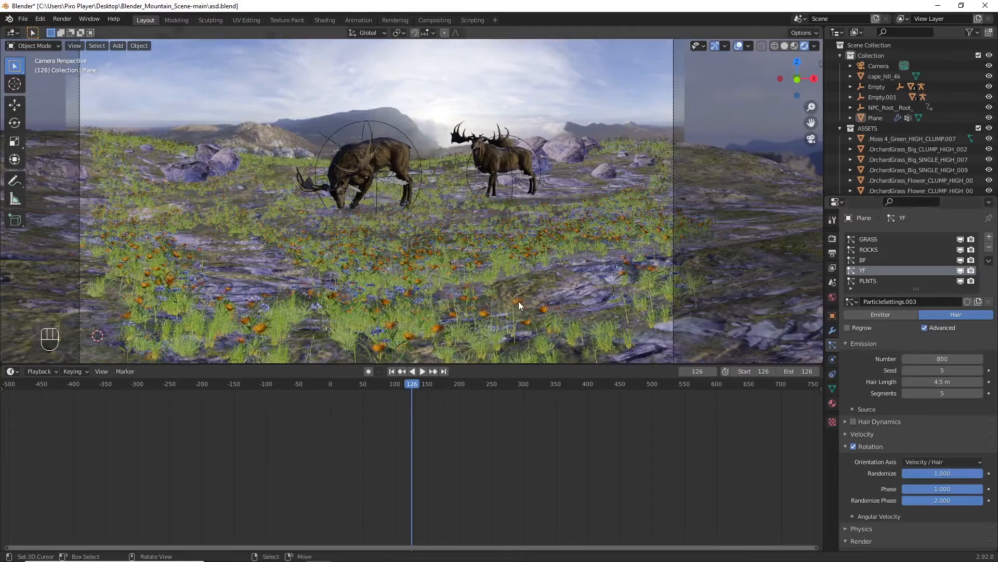
Step: Set the BF particle system's emission number to 800 and its seed to 1
click(873, 260)
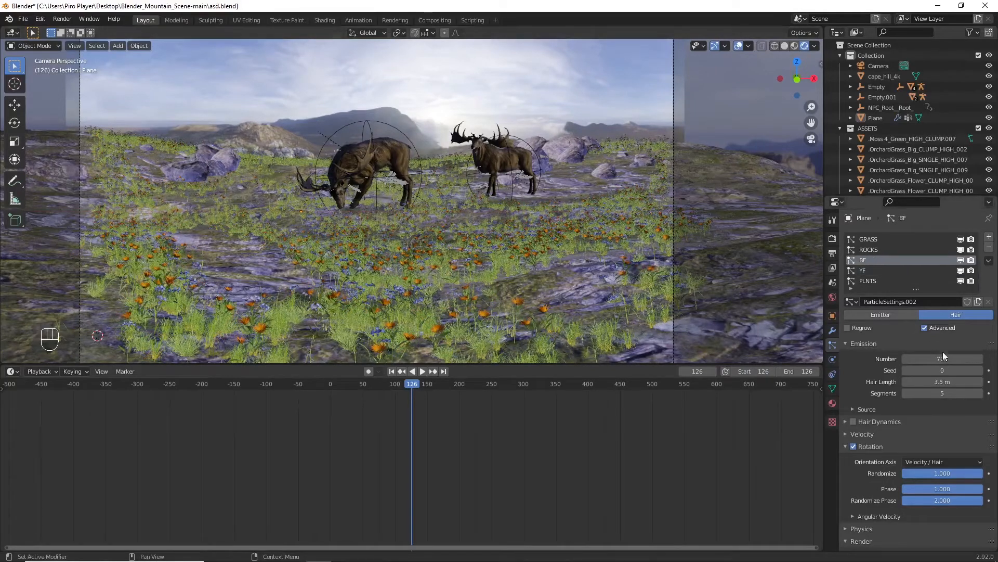
click(943, 358)
text(800)
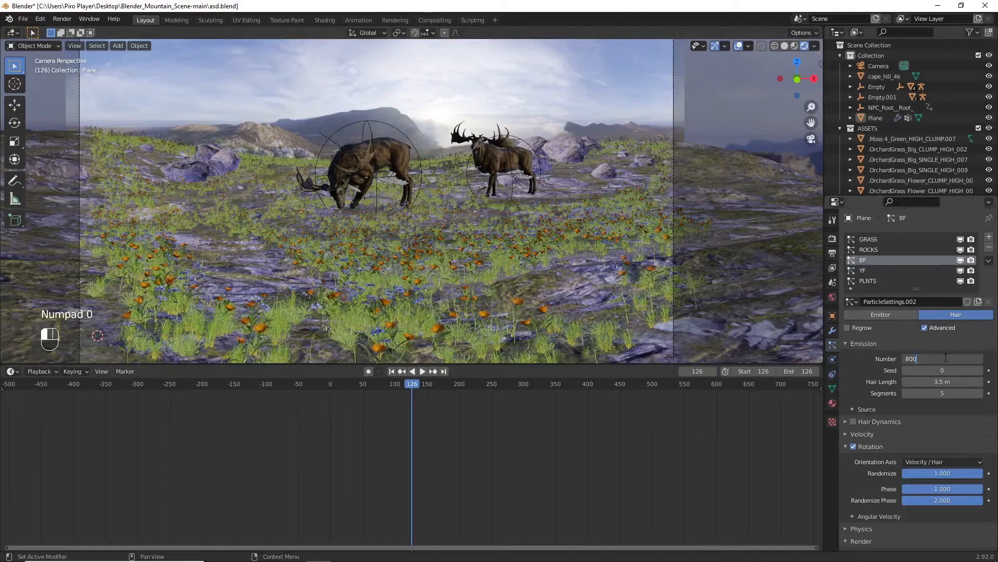
key(Return)
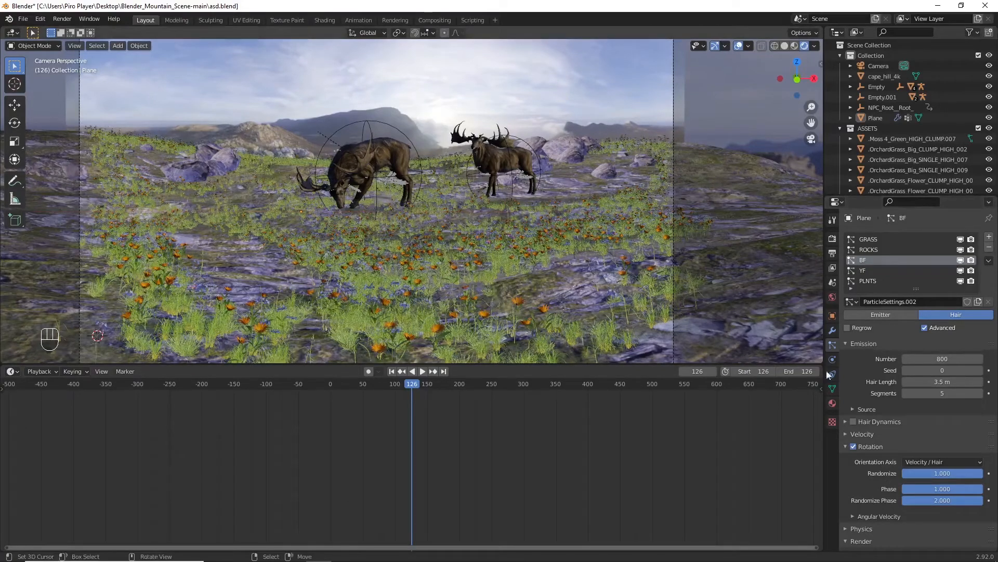
click(981, 370)
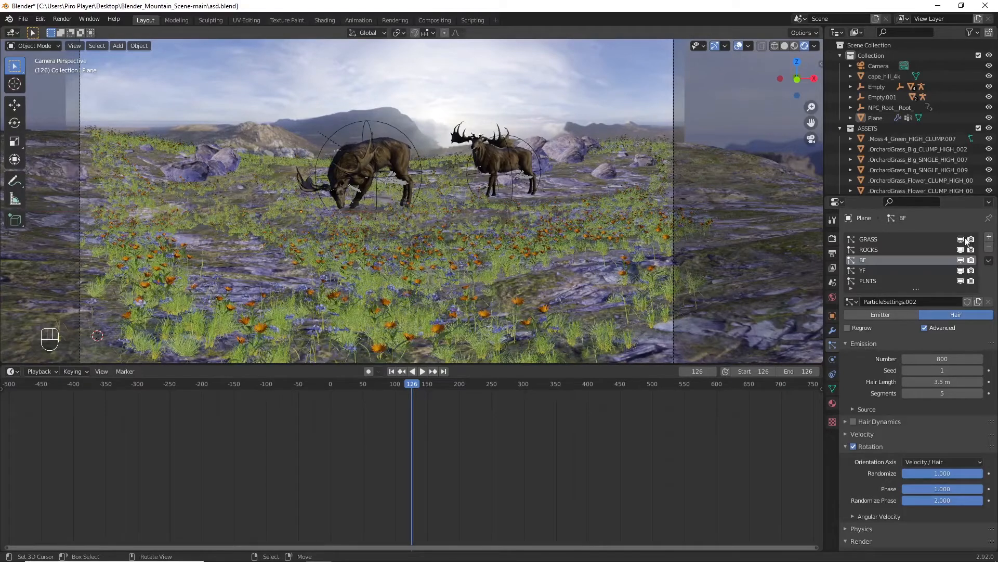
Step: Hide the GRASS, ROCKS, BF, YF and PLNTS particle systems of the ground plane in the viewport
click(961, 239)
click(961, 270)
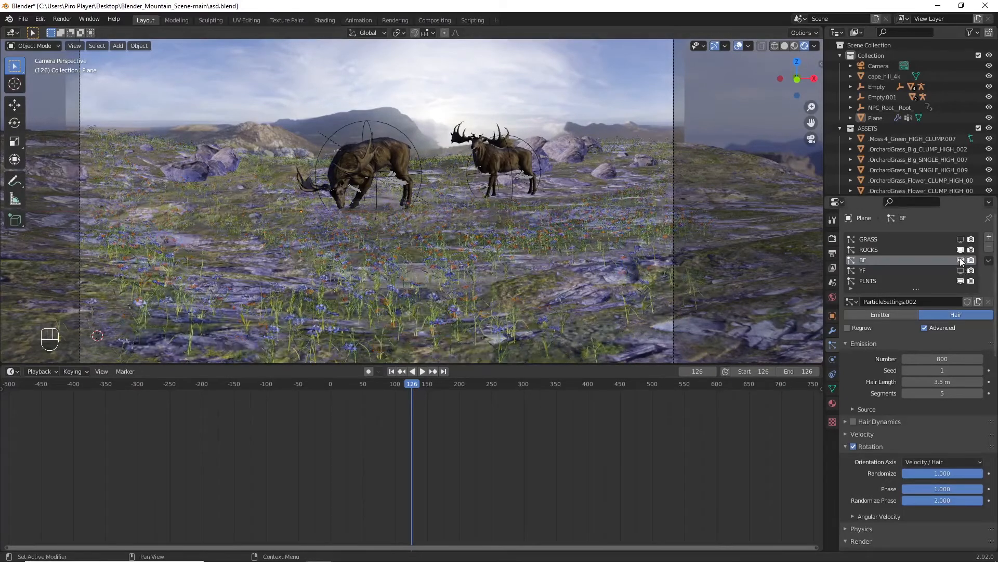
click(961, 260)
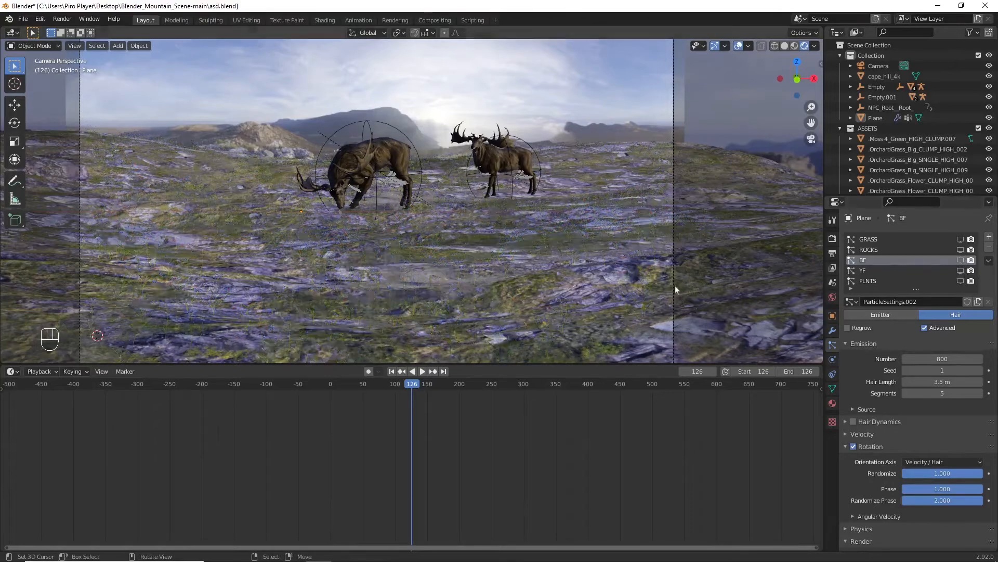
Step: Duplicate the rock in the asset row beside the ground plane and place the copy in the empty space between them
key(KP_0)
ctrl+scroll(532, 271, down, 5)
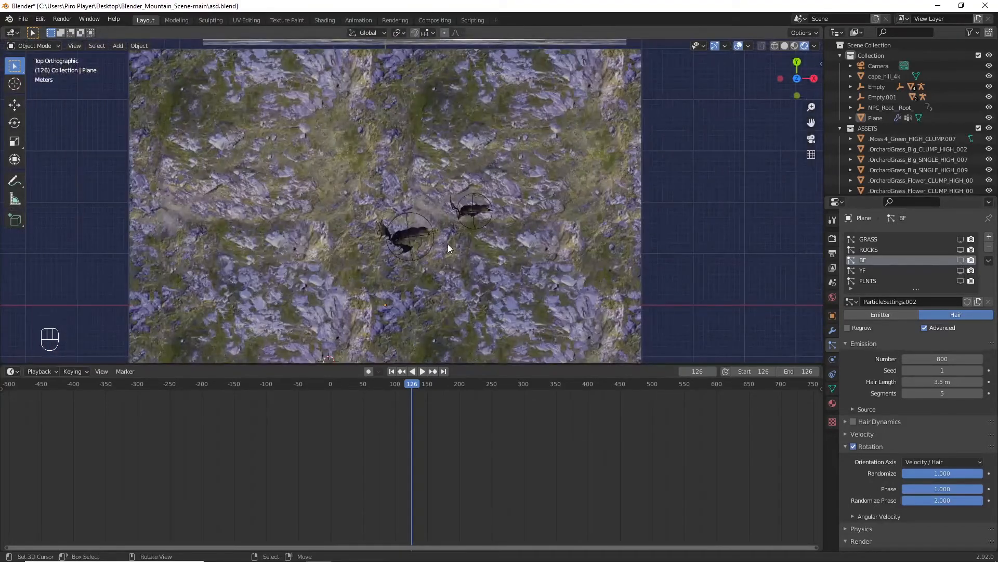
ctrl+scroll(447, 244, down, 6)
ctrl+scroll(446, 244, down, 3)
key(shift+z)
ctrl+scroll(446, 245, down, 5)
shift+scroll(398, 238, up, 3)
shift+scroll(399, 239, down, 2)
scroll(399, 238, up, 3)
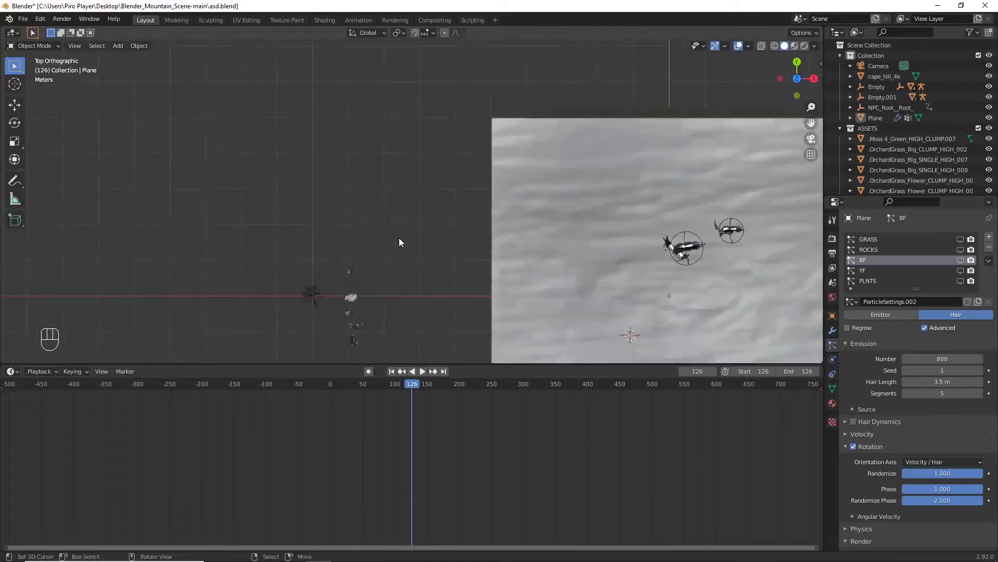
shift+scroll(398, 238, down, 4)
scroll(399, 238, down, 3)
ctrl+scroll(397, 238, up, 3)
scroll(397, 237, up, 1)
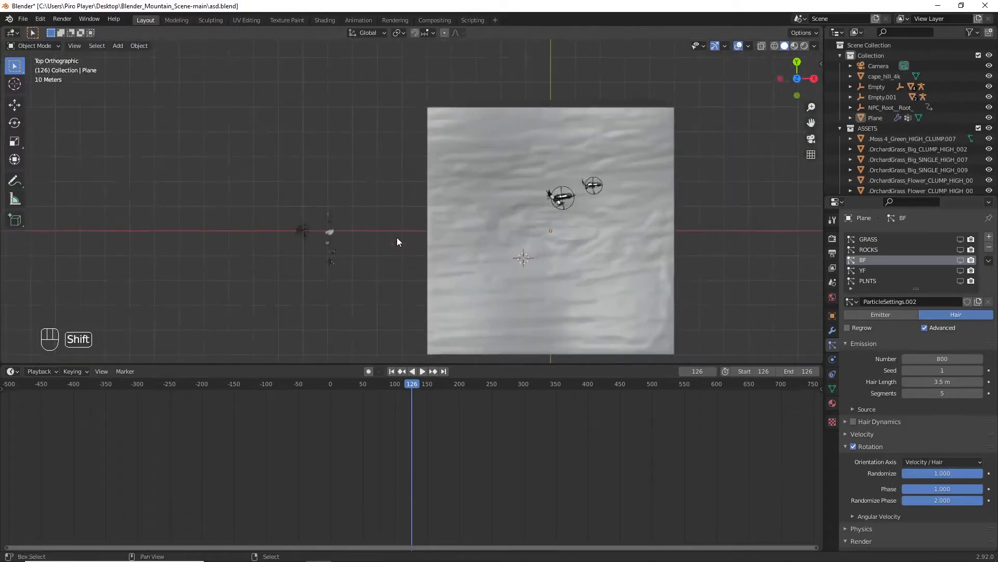
click(331, 235)
key(KP_Decimal)
scroll(364, 232, down, 6)
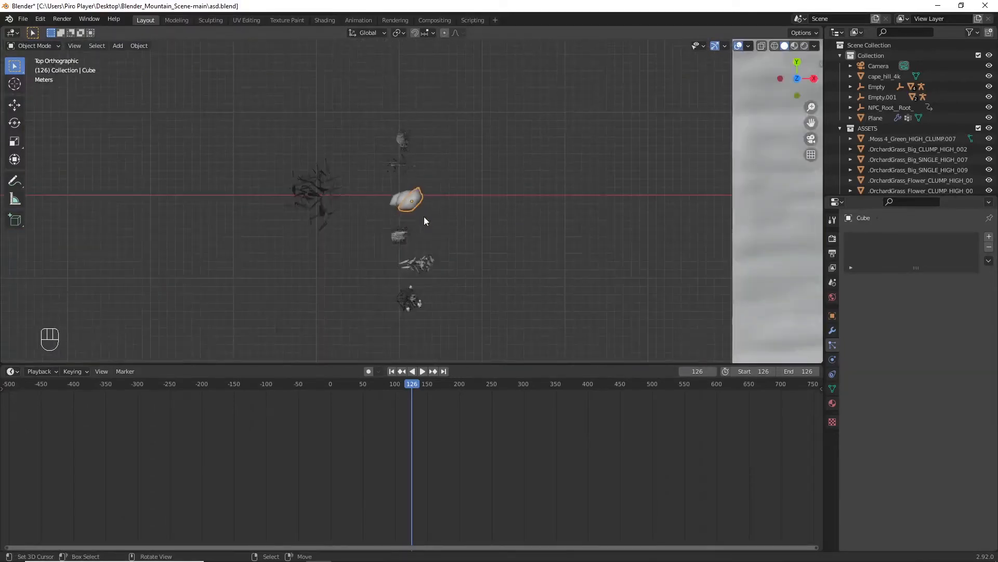
key(shift+d)
click(483, 214)
scroll(549, 220, up, 2)
ctrl+scroll(520, 223, down, 2)
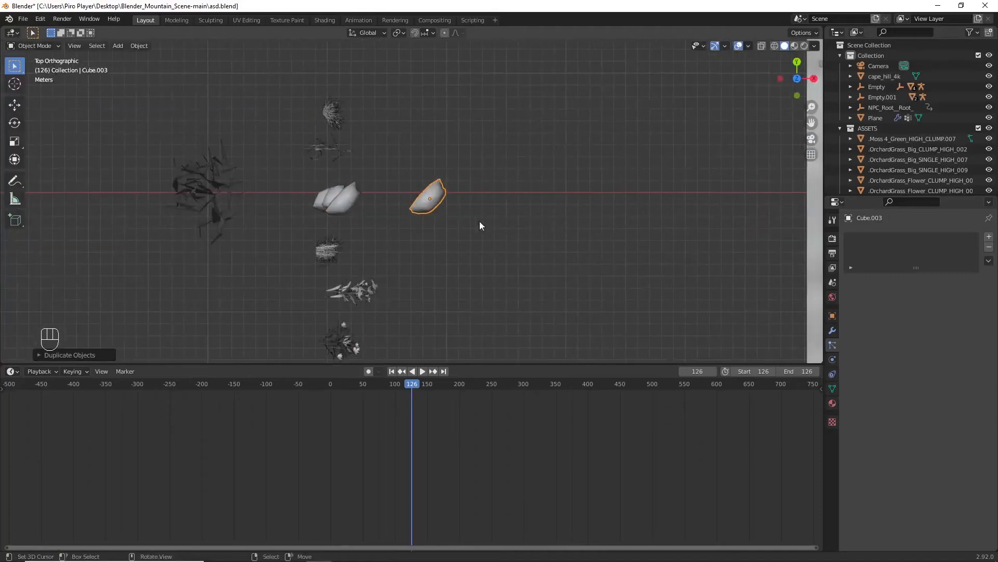
Step: Rename the large moss clump object as moss
click(211, 203)
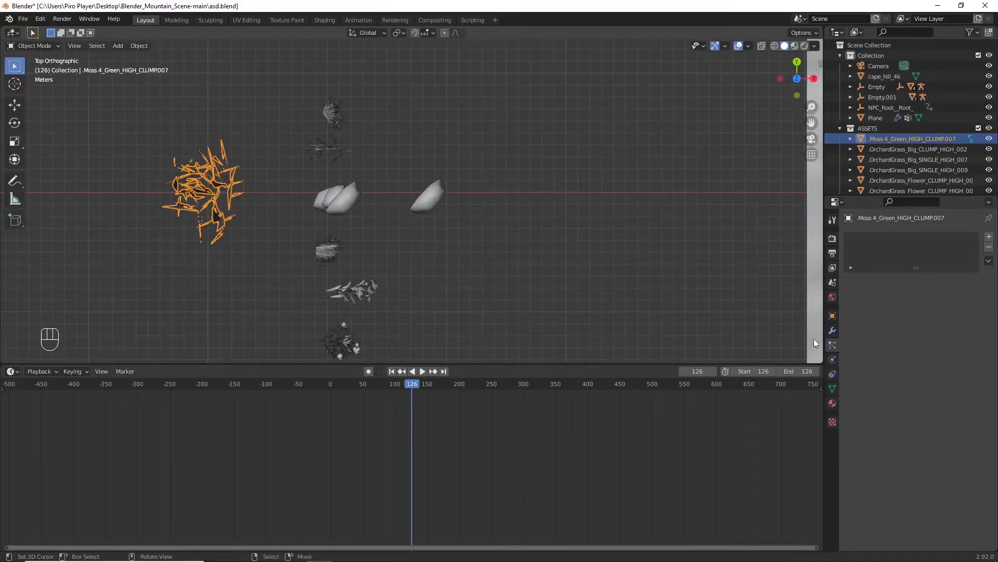
click(833, 316)
click(903, 236)
key(BackSpace)
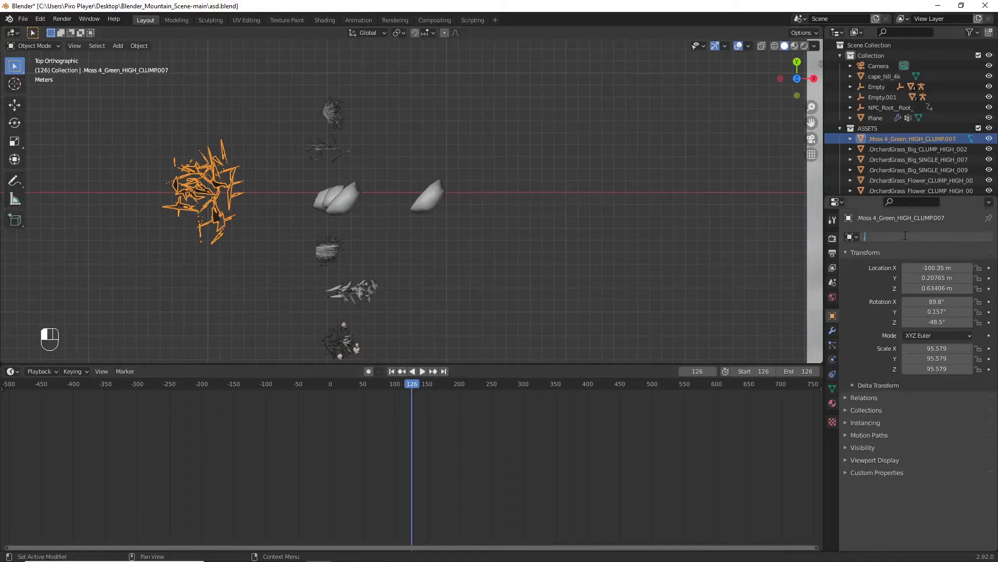
key(Return)
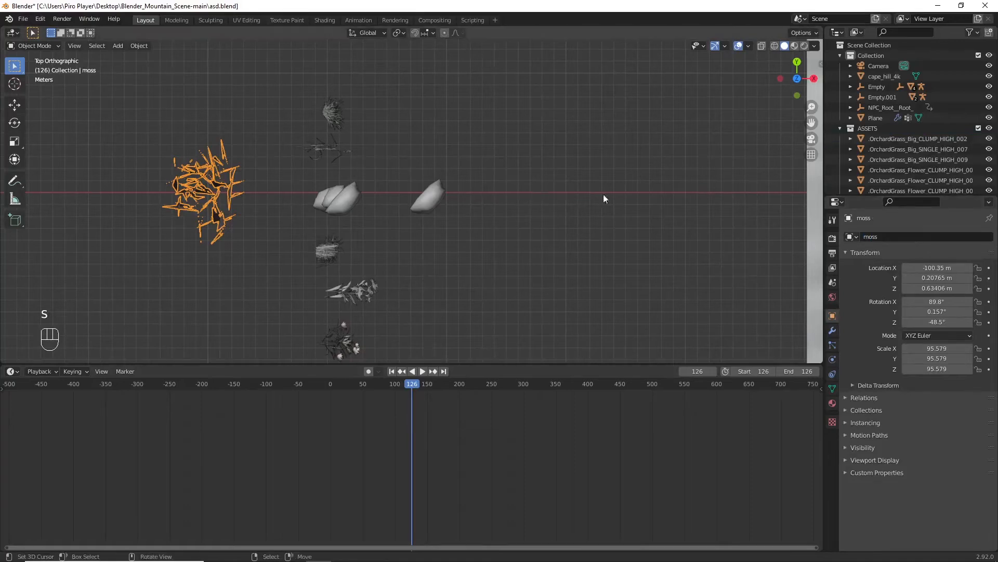
Step: Add a vertex group named moss to the duplicated rock
click(436, 198)
key(KP_2)
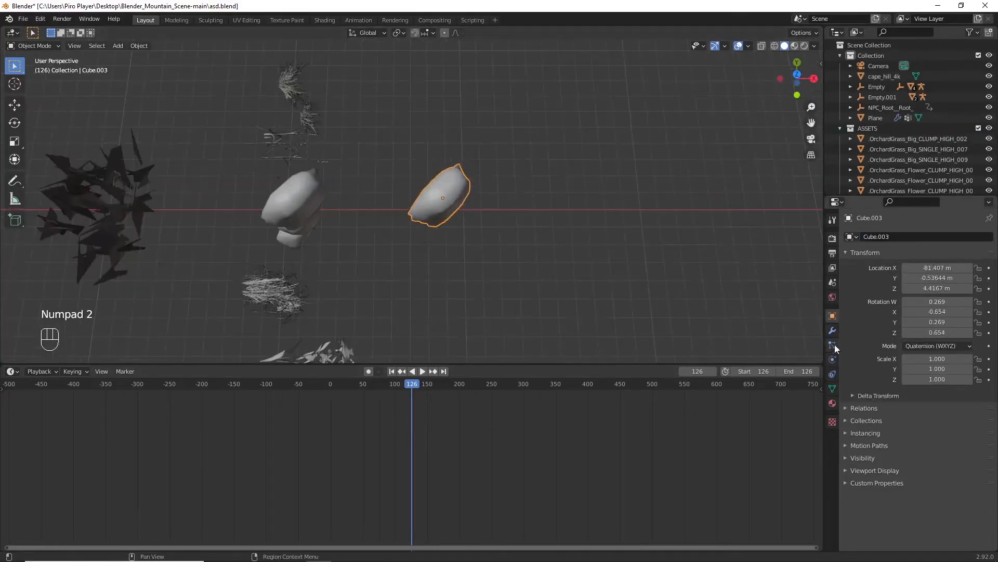
click(832, 389)
click(989, 268)
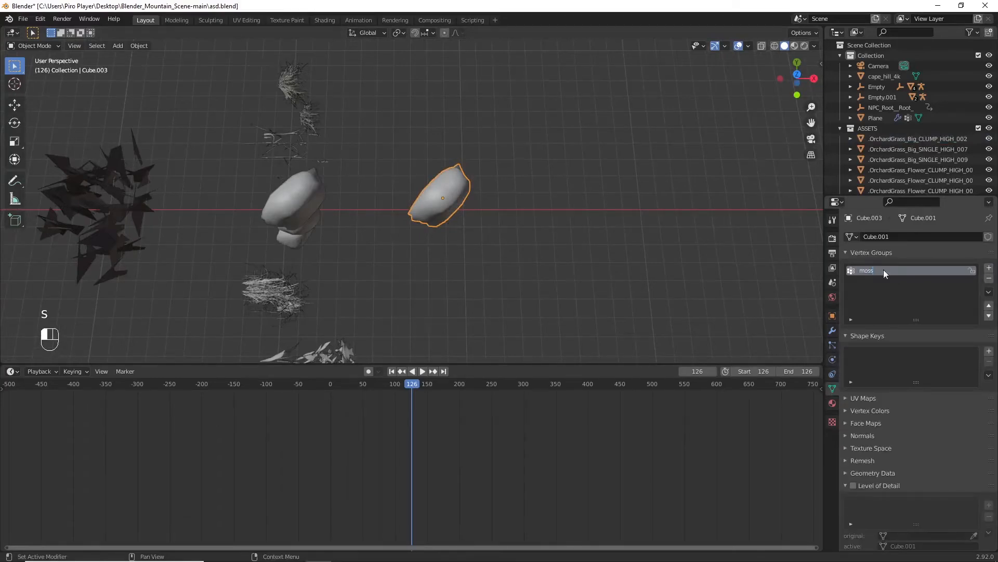
Step: Switch the duplicated rock to Weight Paint mode and choose the Add brush
click(33, 46)
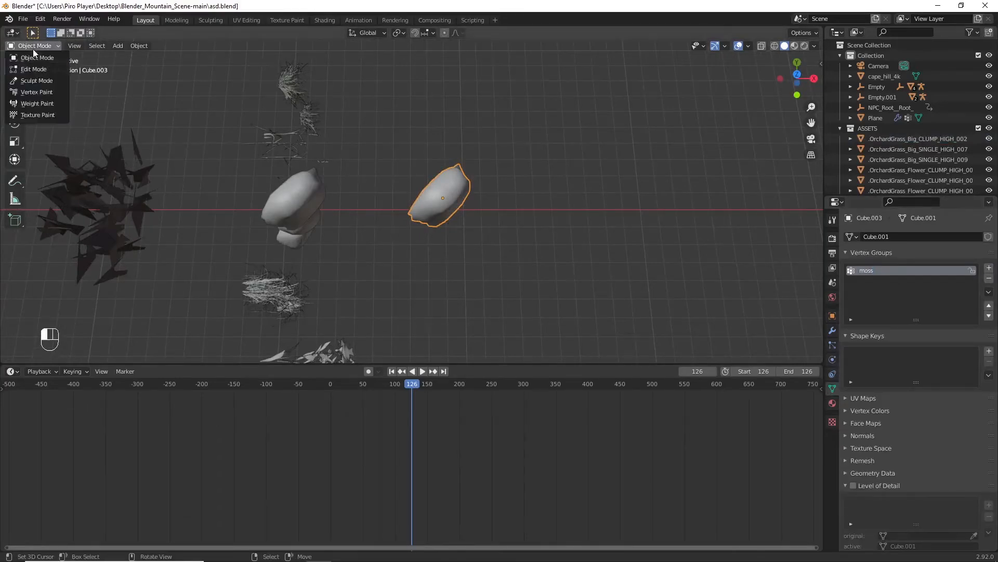
click(44, 104)
scroll(352, 179, up, 3)
click(832, 220)
click(895, 268)
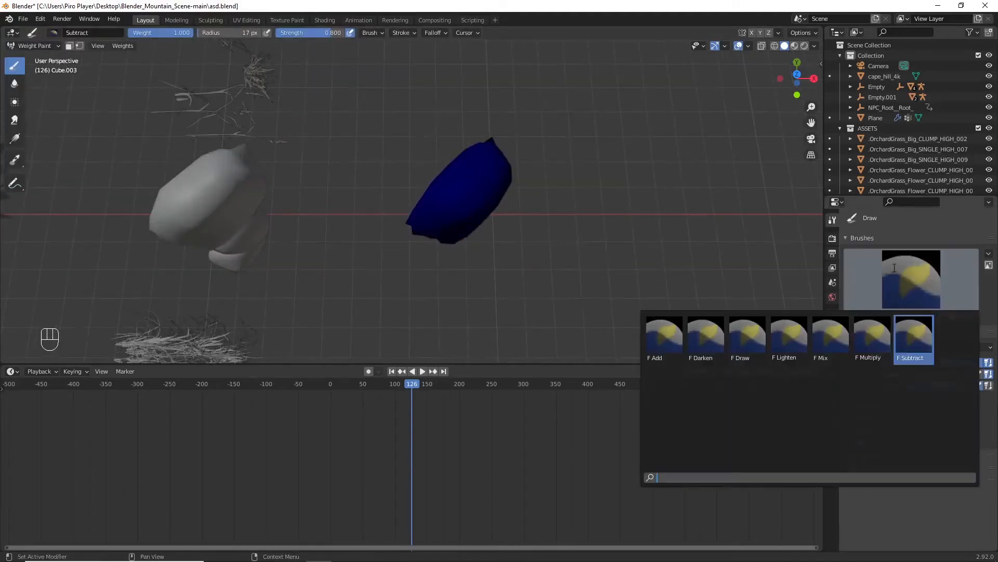
click(650, 339)
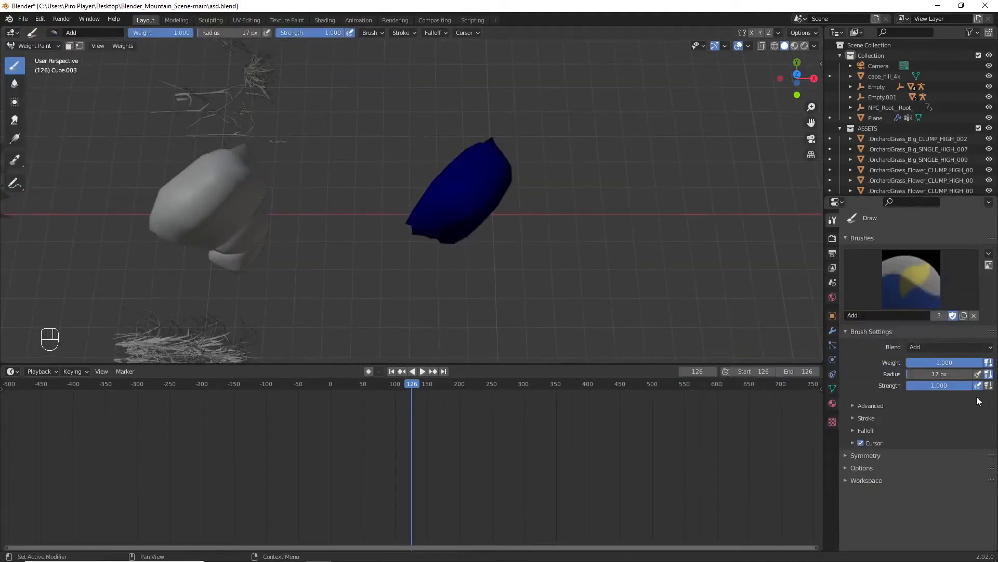
Step: Paint weight patches in the moss vertex group on all sides of the duplicated rock, then return to Object Mode
key(KP_2)
mouse_move(476, 211)
mouse_down()
mouse_move(457, 179)
mouse_move(475, 196)
mouse_move(437, 238)
mouse_move(473, 249)
mouse_up()
key(KP_2)
key(KP_2)
key(KP_2)
key(KP_2)
key(KP_2)
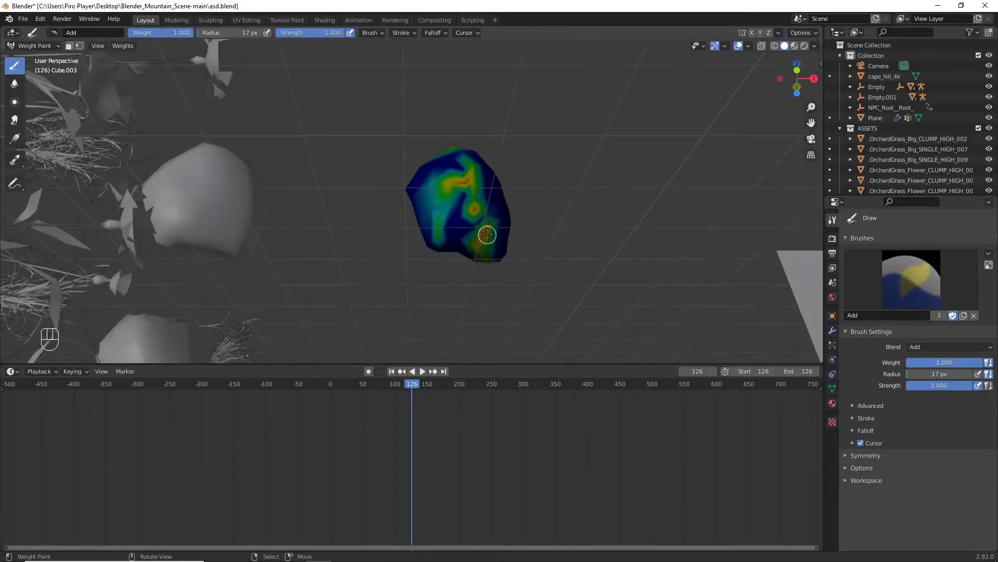
key(KP_6)
key(KP_6)
middle_drag(477, 225, 423, 243)
mouse_move(423, 243)
mouse_down()
mouse_move(440, 213)
mouse_move(450, 224)
mouse_up()
middle_drag(450, 223, 377, 252)
mouse_move(377, 251)
mouse_down()
mouse_move(357, 177)
mouse_move(383, 245)
mouse_up()
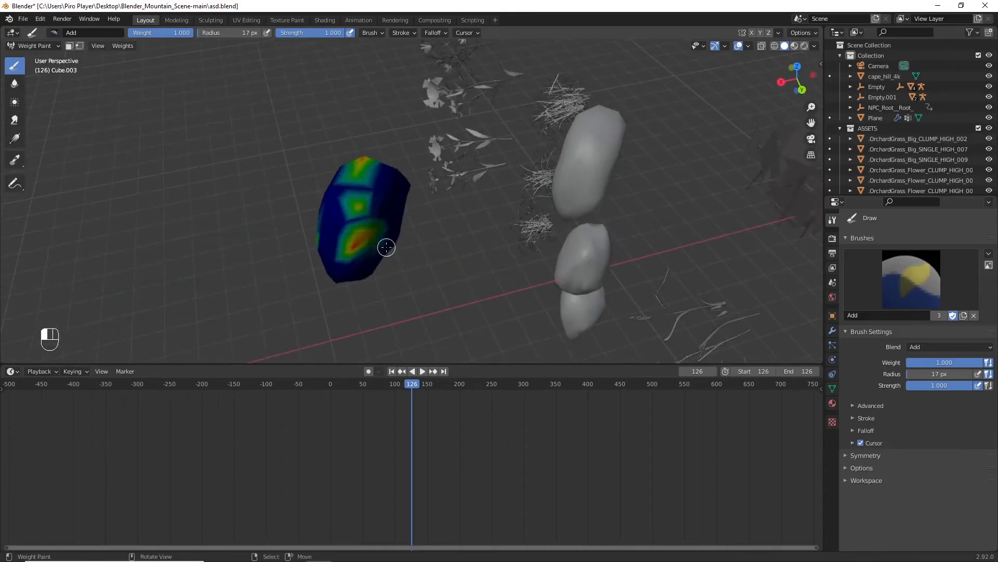
middle_drag(384, 244, 379, 170)
mouse_move(379, 171)
mouse_down()
mouse_move(363, 263)
mouse_move(365, 218)
mouse_up()
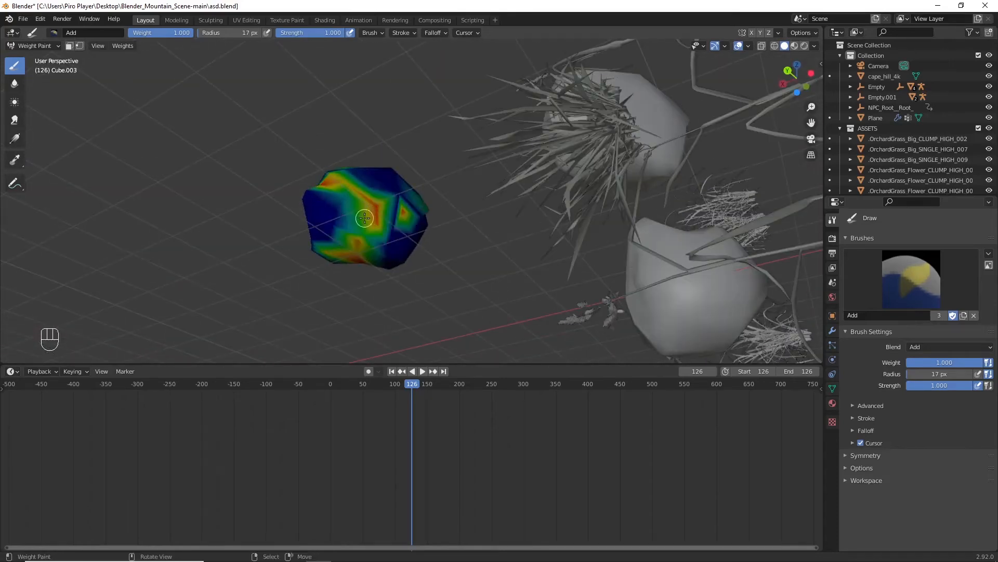
middle_drag(365, 218, 378, 287)
mouse_move(377, 288)
mouse_down()
mouse_move(452, 217)
mouse_move(486, 249)
mouse_up()
key(KP_4)
key(KP_4)
key(KP_4)
key(KP_4)
key(KP_4)
key(KP_4)
key(KP_4)
key(KP_4)
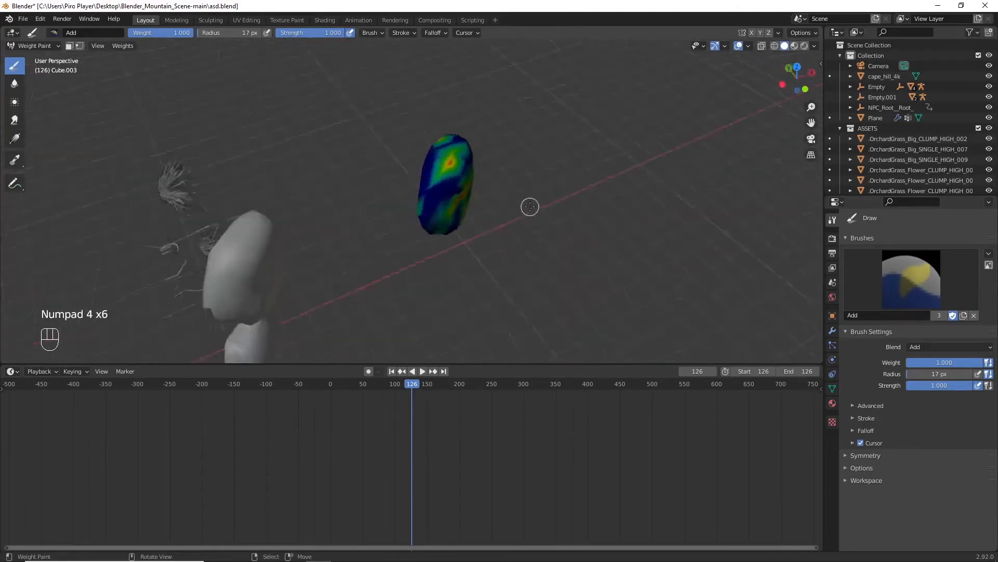
click(44, 47)
click(37, 58)
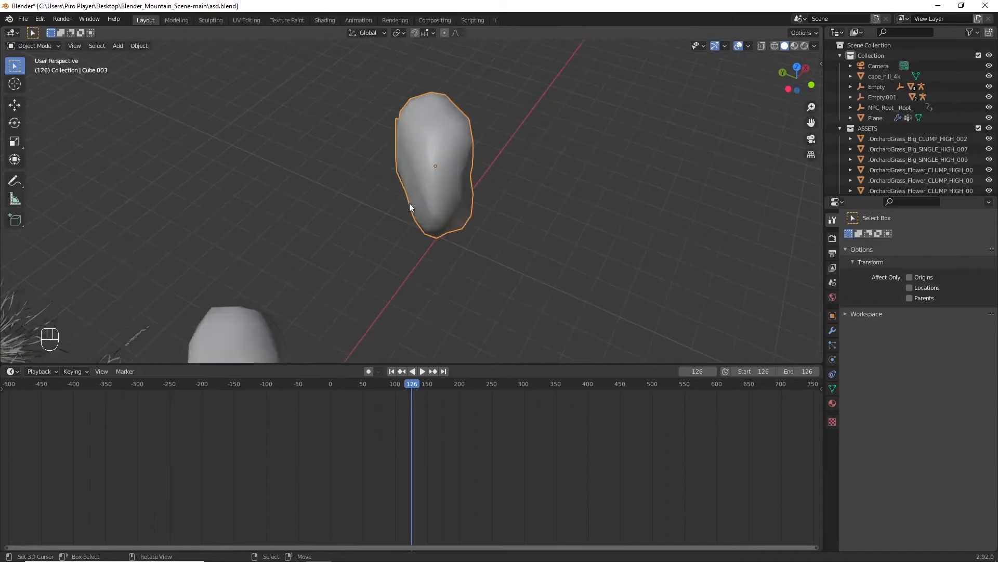
Step: Add a hair particle system named moss to the duplicated rock
click(832, 345)
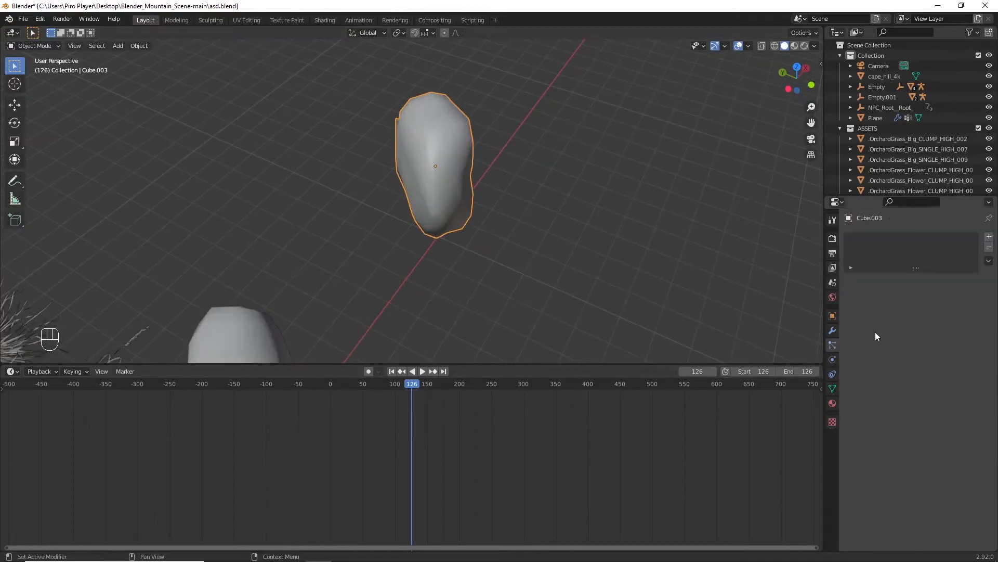
click(989, 237)
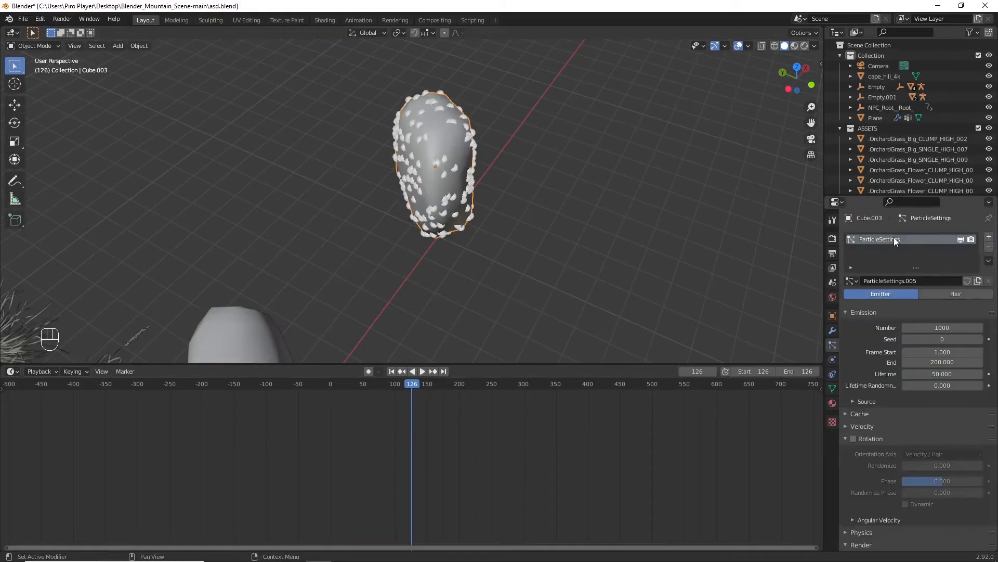
text(moss)
click(945, 294)
Step: Enable rotation for the moss particles with Randomize 1, Phase 1 and Randomize Phase 2
scroll(915, 314, down, 4)
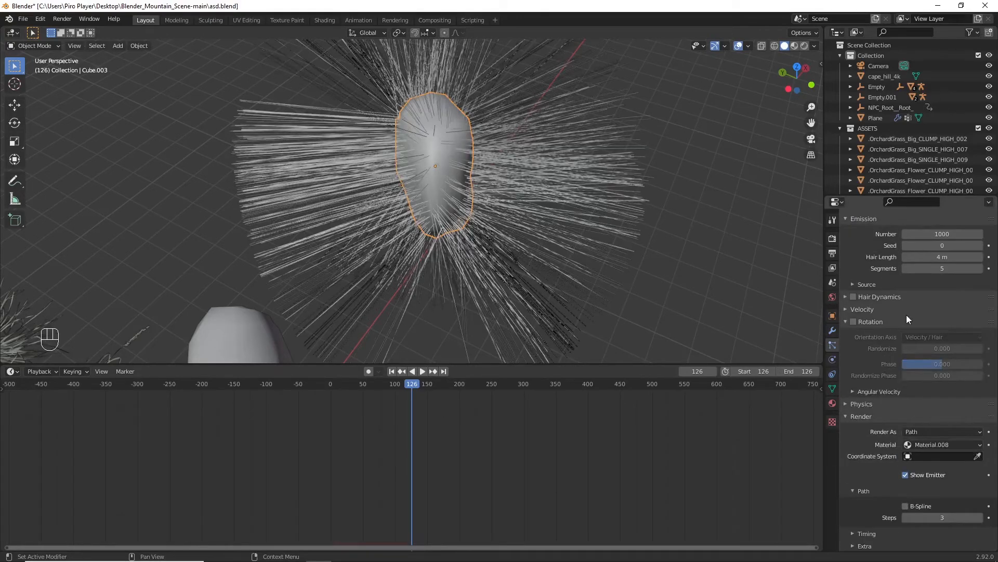
click(852, 319)
click(853, 321)
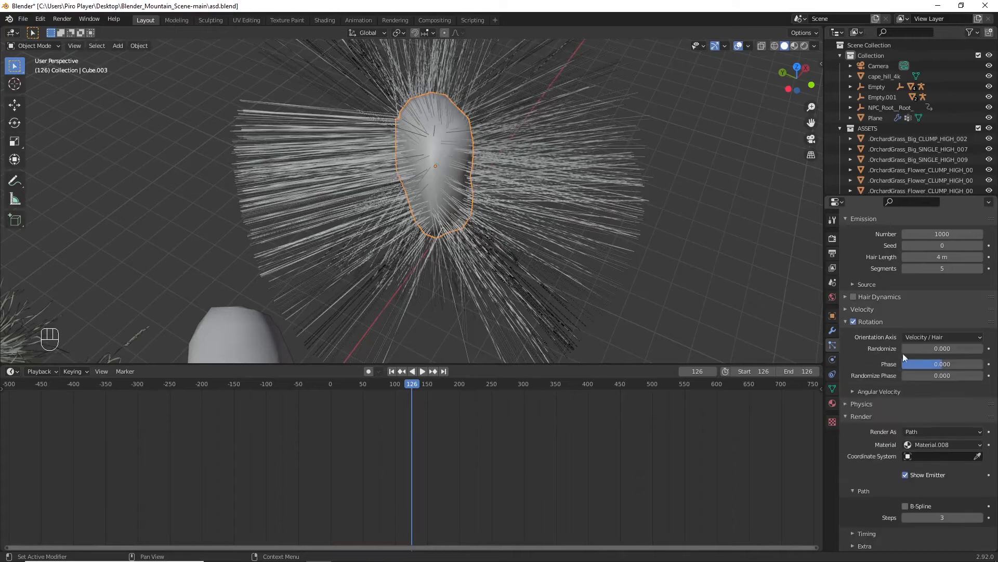
drag(936, 350, 988, 363)
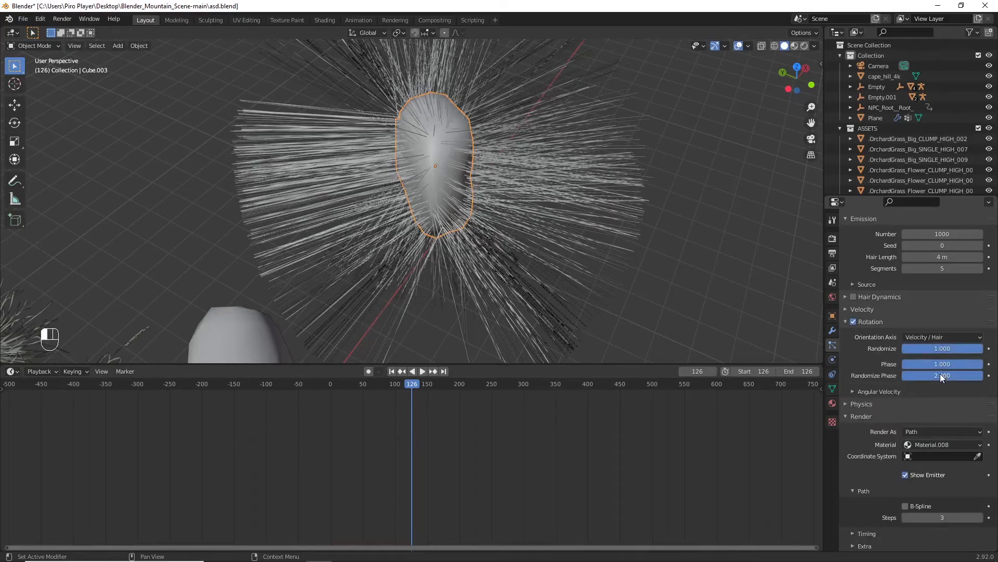
Step: Render the moss particles as an object, using the moss clump as the instance object
scroll(931, 361, down, 2)
click(924, 392)
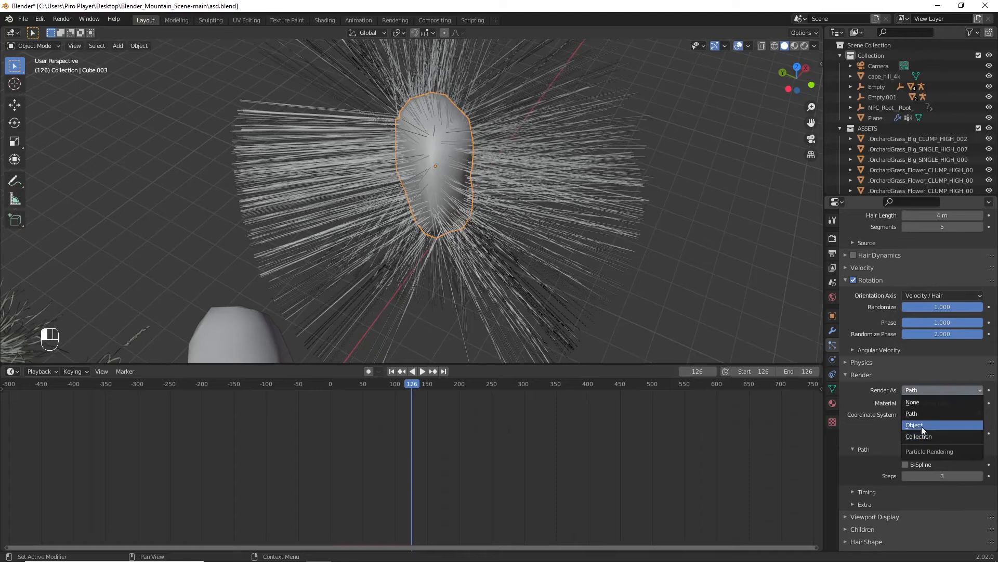
click(922, 426)
click(925, 465)
click(925, 461)
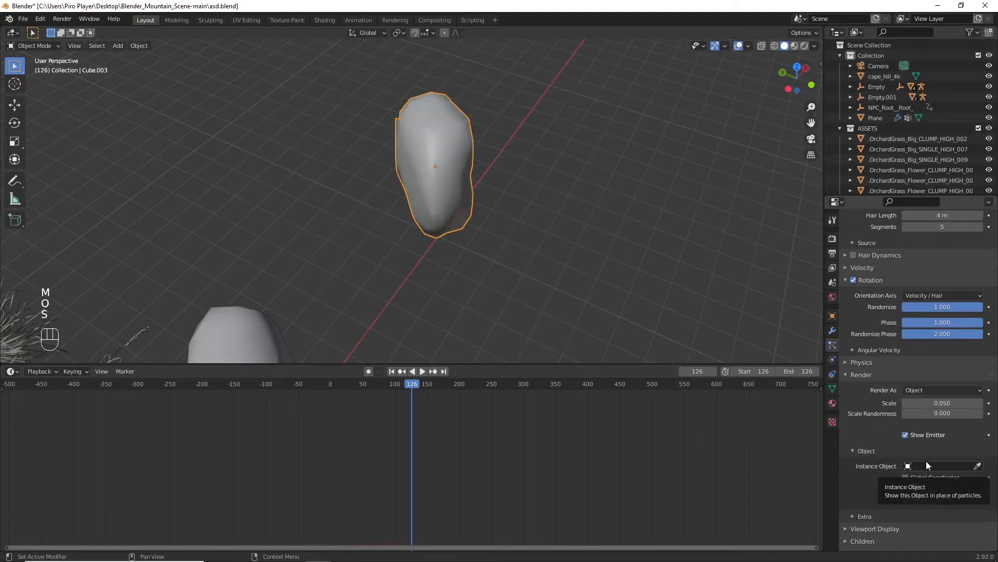
click(927, 463)
text(moss)
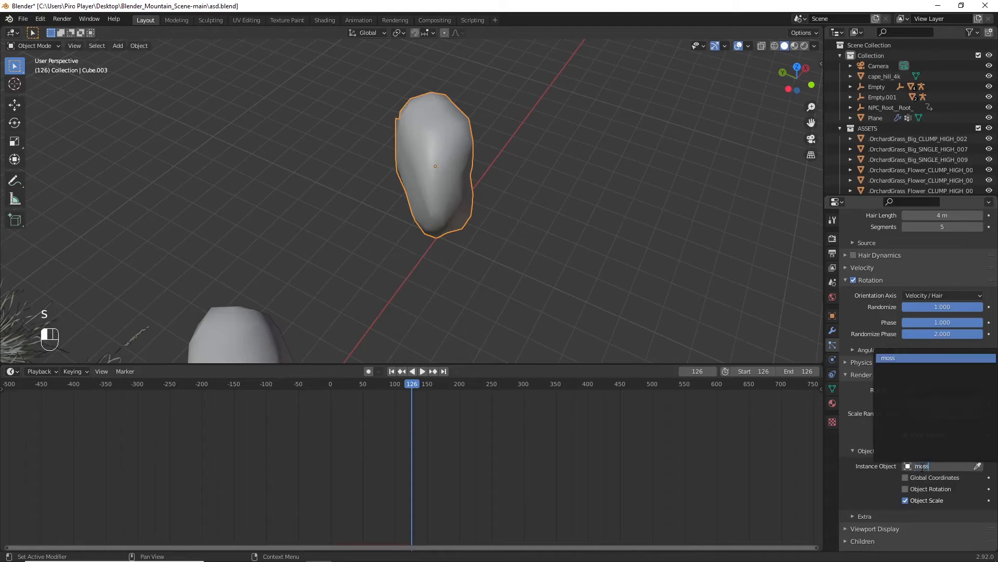
key(Return)
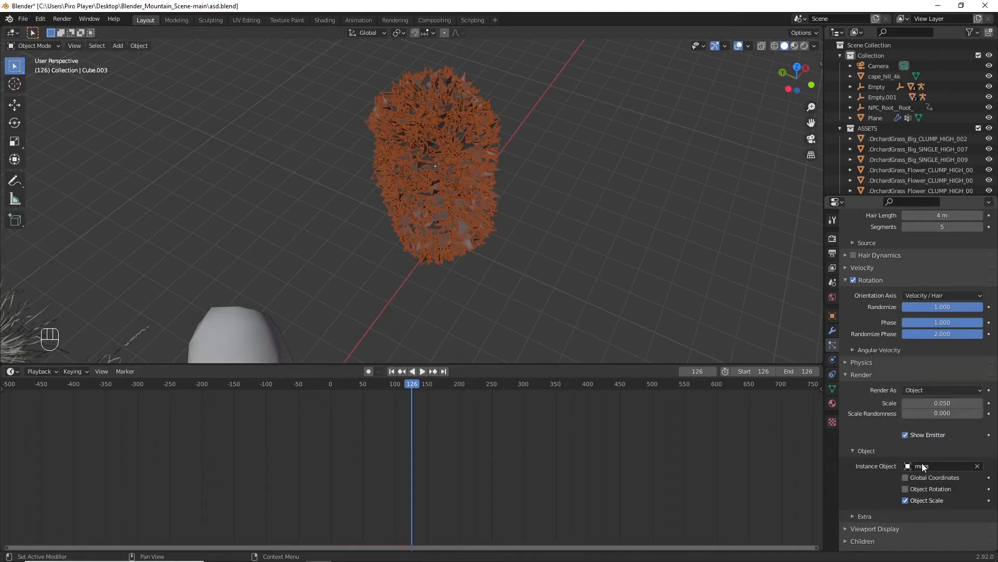
Step: Set the emission number of the moss particle system to 2000
scroll(876, 397, up, 6)
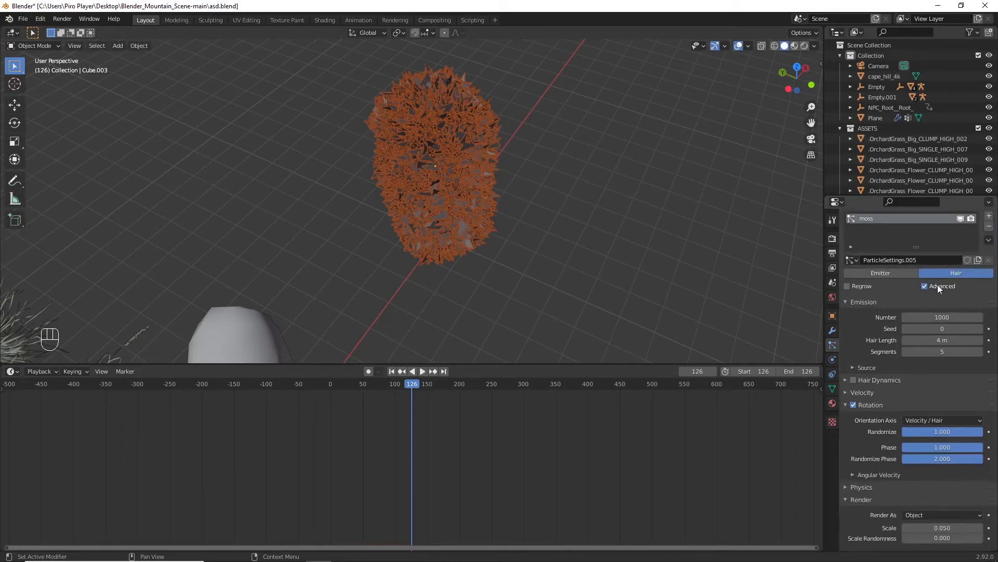
click(936, 320)
text(2000)
key(Return)
scroll(929, 370, down, 6)
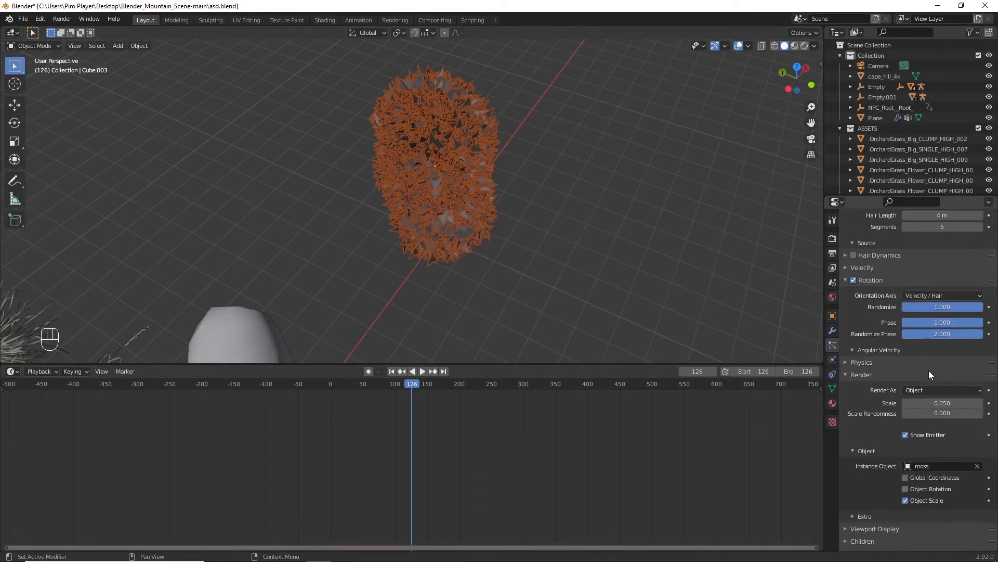
Step: Set the moss particles' scale randomness to 0.2 and their scale to 0.010
click(939, 411)
text(0.2)
key(Return)
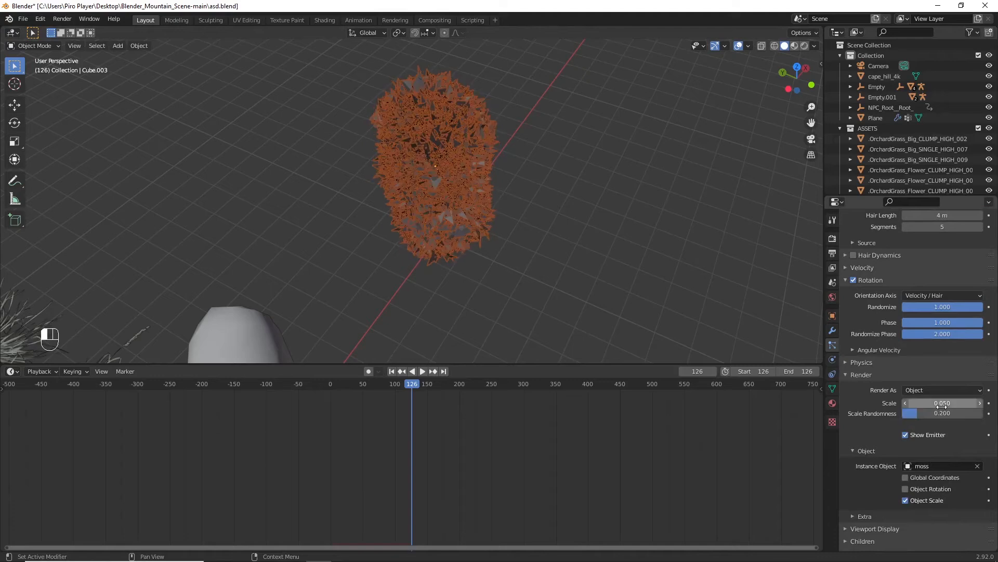
drag(943, 406, 923, 407)
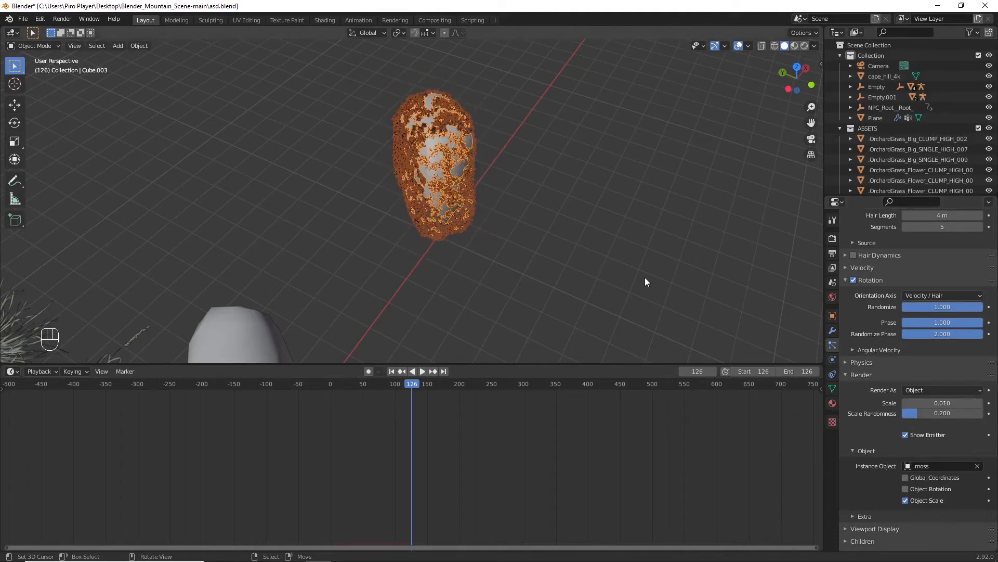
Step: Examine the moss on the duplicated rock from several sides in rendered shading
key(alt+a)
key(shift+z)
ctrl+middle_drag(641, 276, 640, 276)
key(KP_2)
key(KP_2)
key(KP_4)
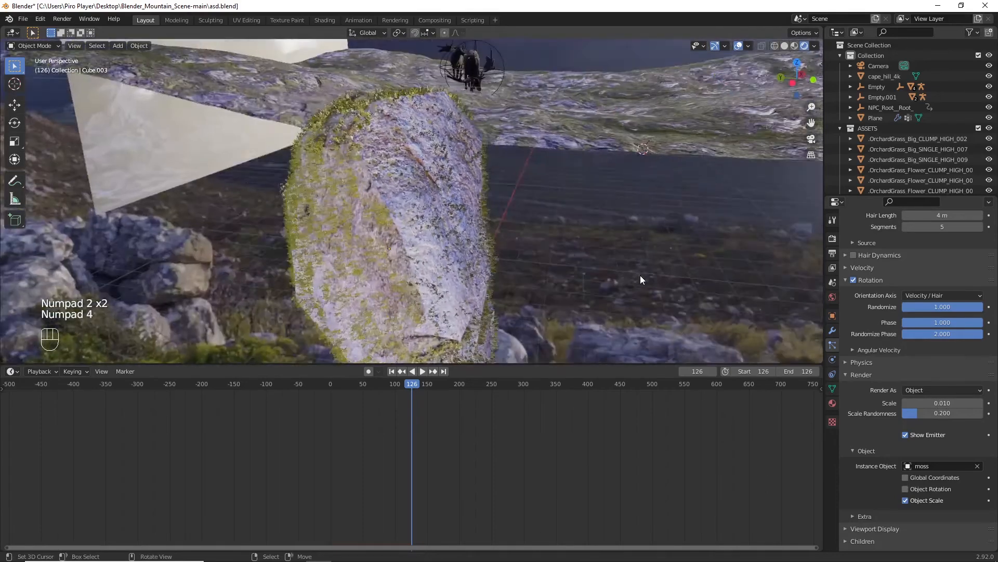
key(KP_4)
key(KP_4)
key(KP_4)
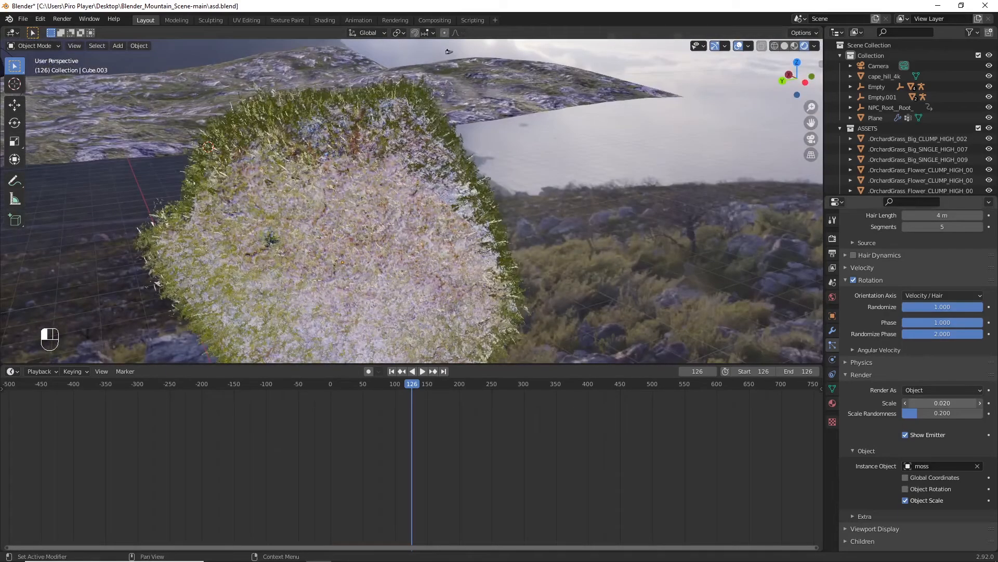
Step: Set the moss particle system's emission number to 1000
key(KP_6)
key(KP_8)
scroll(919, 358, up, 5)
scroll(931, 338, up, 2)
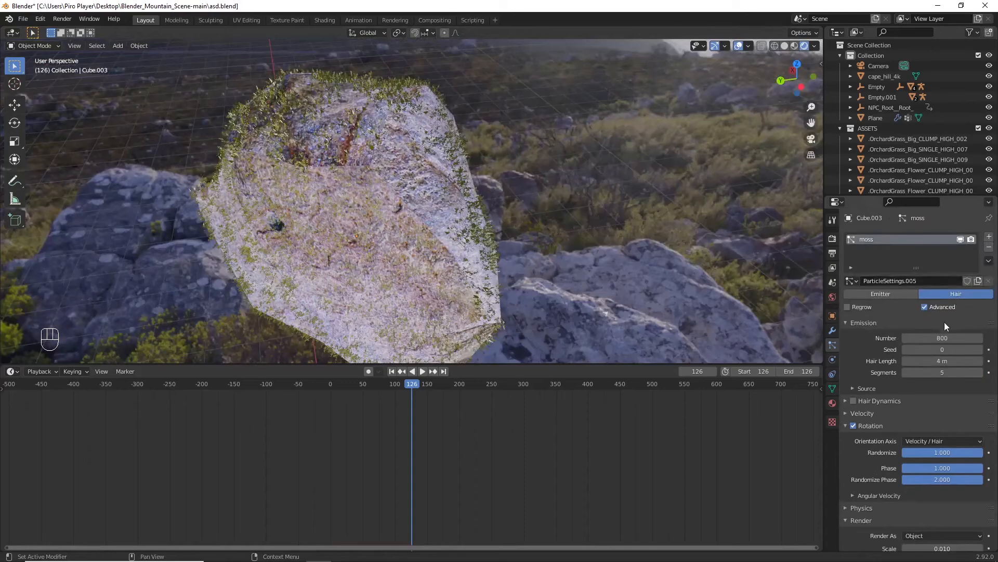
drag(946, 335, 978, 334)
Step: Examine the moss coverage on the duplicated rock from its sides and underside
key(KP_6)
key(KP_6)
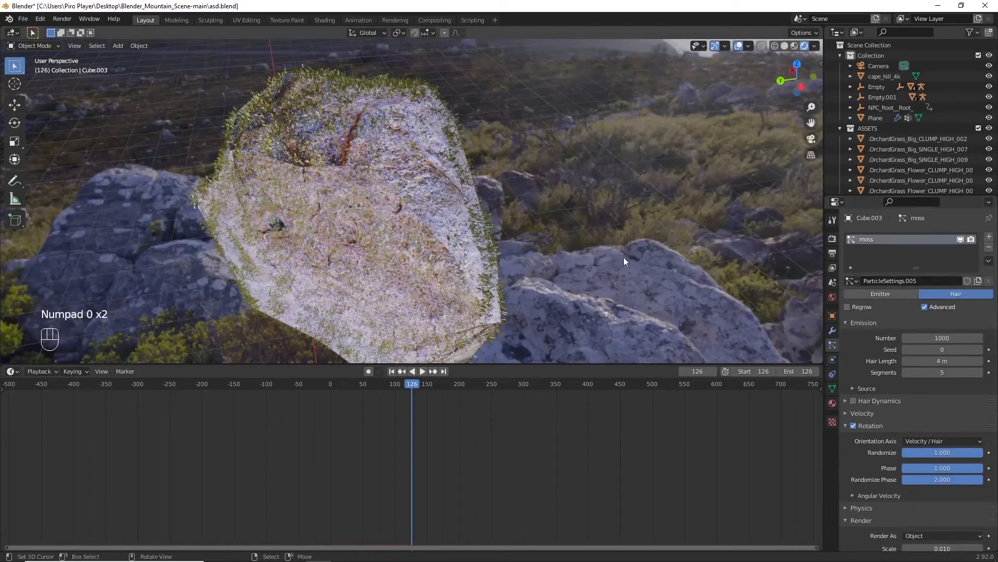
key(KP_6)
key(KP_6)
key(KP_6)
key(KP_6)
key(KP_2)
key(KP_2)
key(KP_6)
key(KP_6)
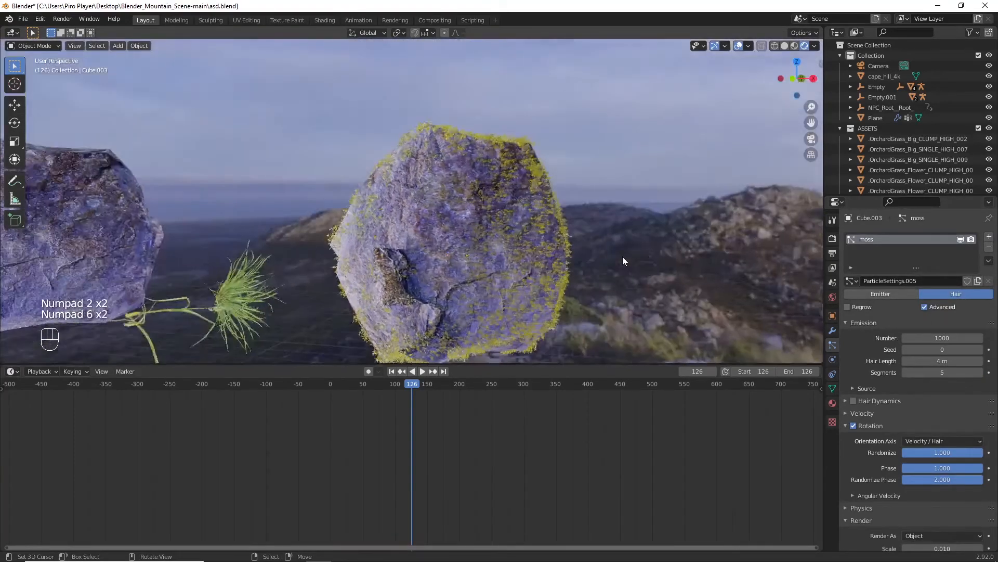
key(KP_6)
key(KP_2)
key(KP_6)
key(KP_6)
key(KP_6)
key(KP_2)
key(KP_2)
key(KP_6)
key(KP_6)
scroll(622, 257, up, 3)
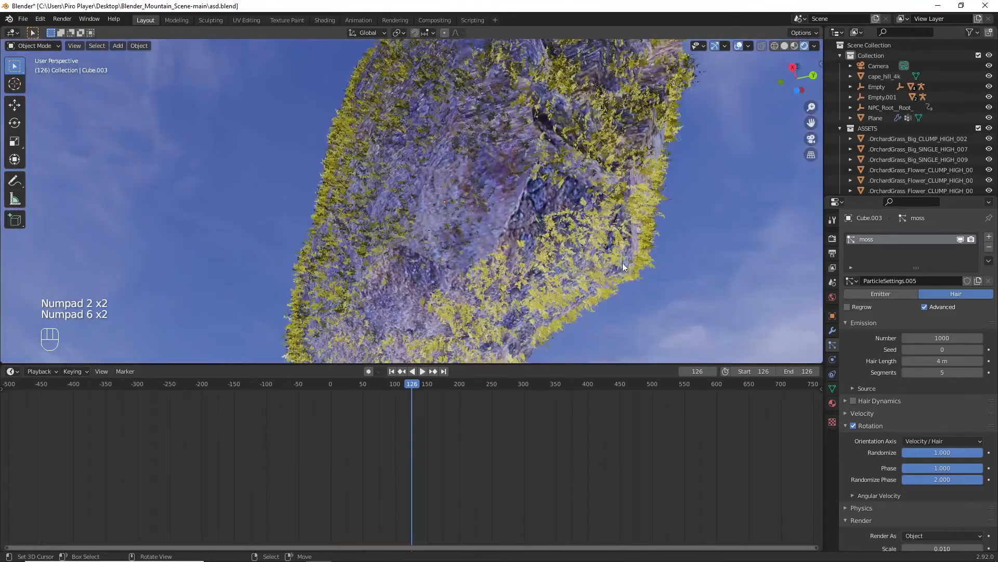
Step: Try moss particle scales of 0.02 and 0.1, and return the scale to 0.01
scroll(930, 430, down, 6)
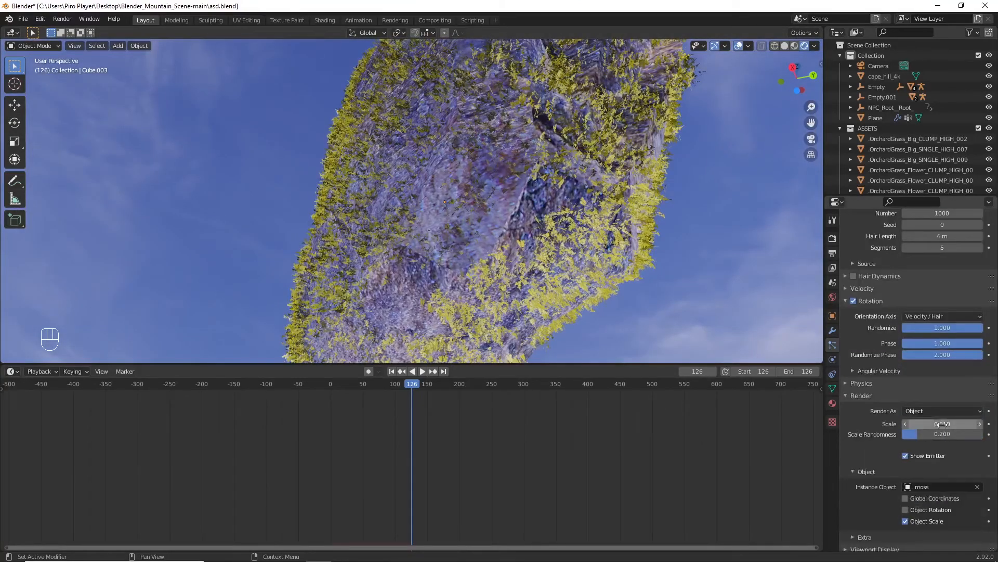
click(943, 424)
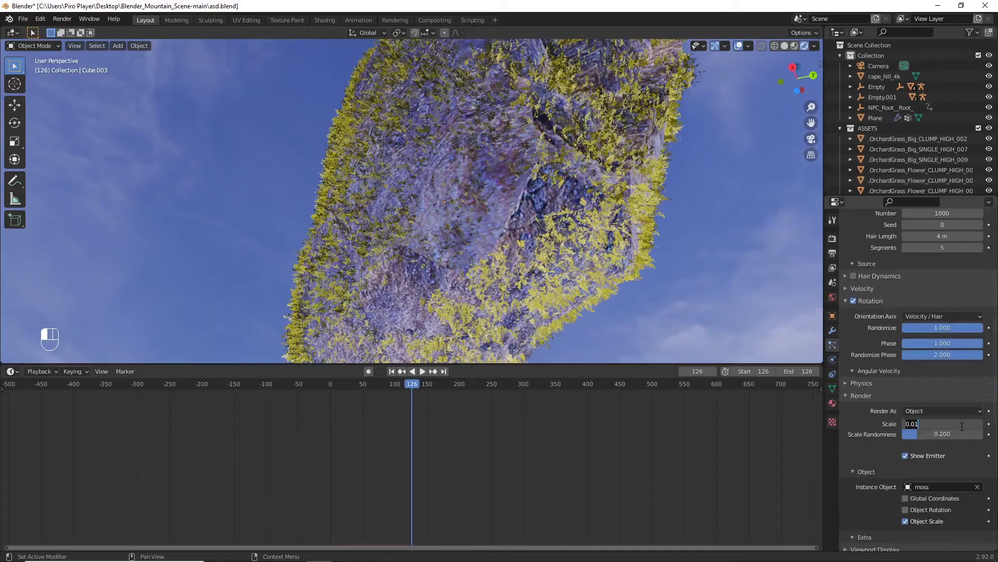
text(0.02)
key(Return)
click(963, 426)
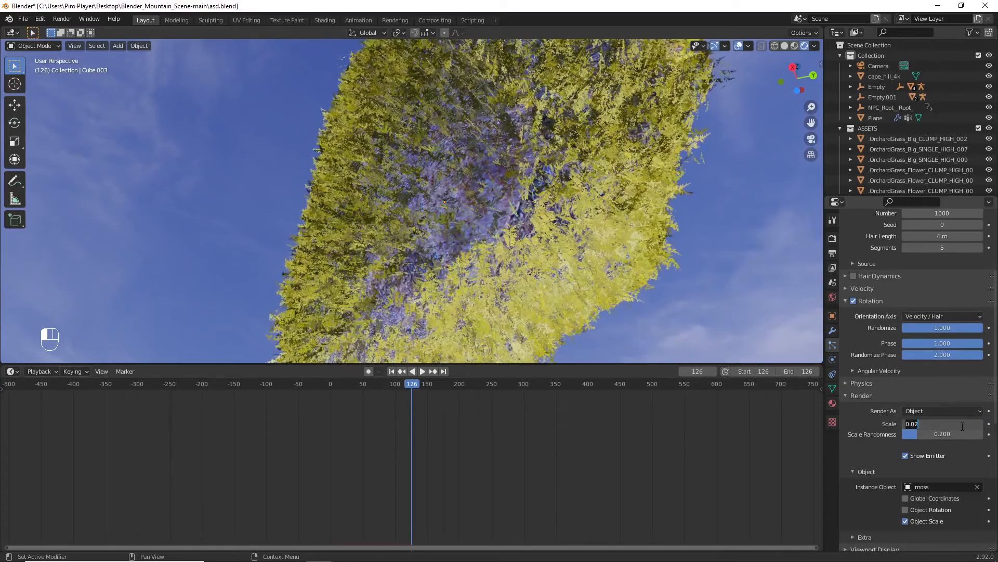
text(0.1)
key(Return)
click(963, 426)
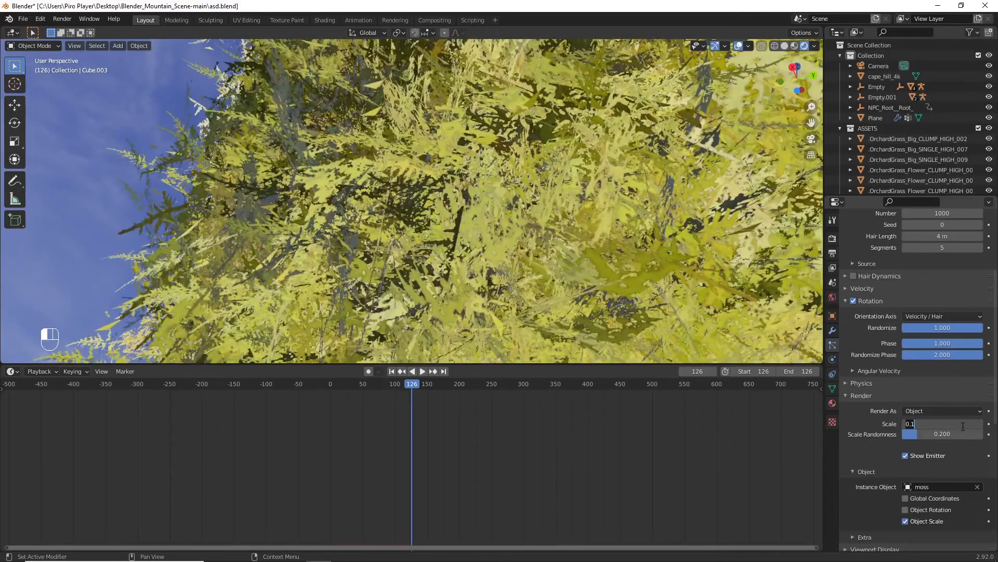
text(.01)
key(Return)
Step: Set the moss particles' hair length to 5.5 m
scroll(963, 427, up, 6)
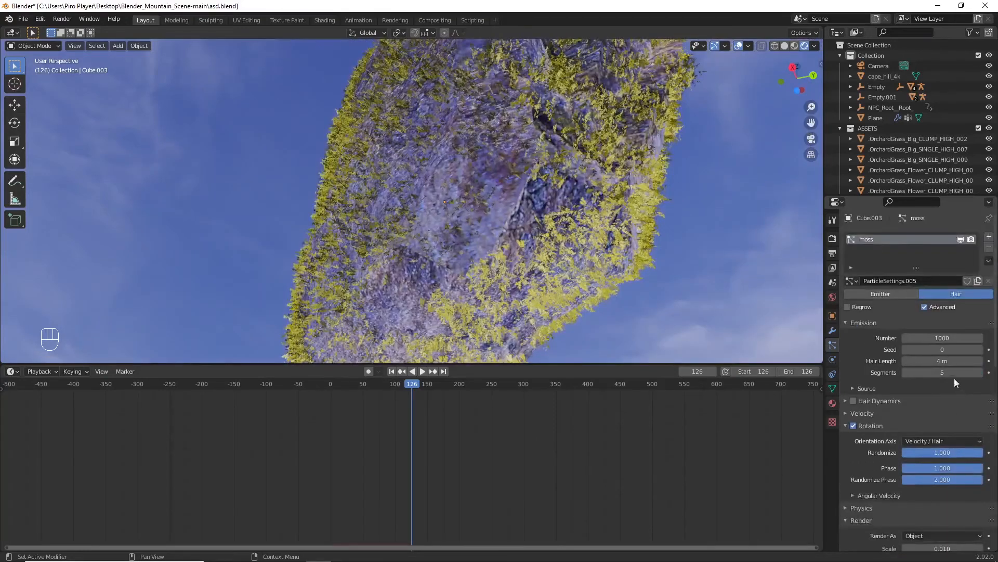
drag(925, 361, 943, 362)
click(944, 362)
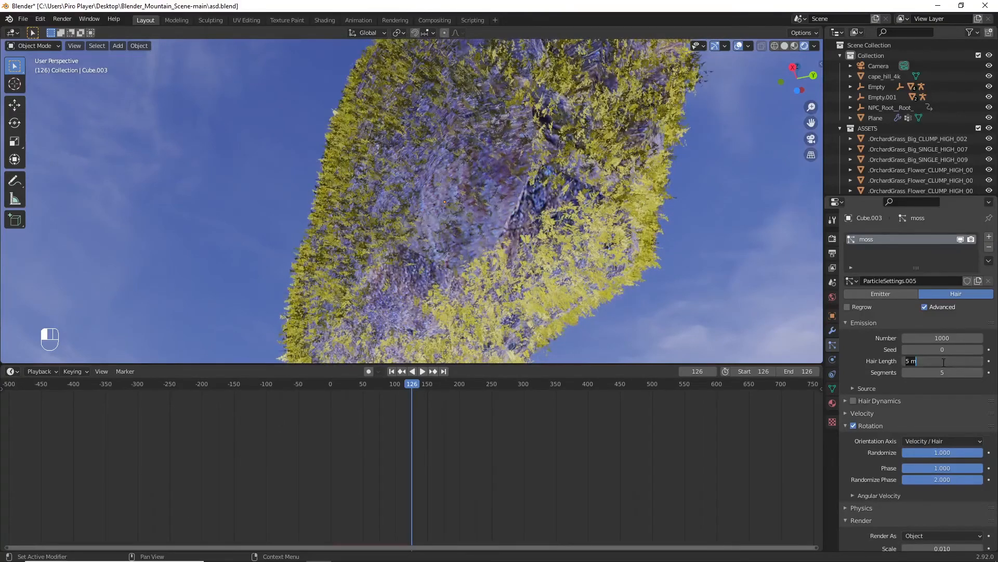
text(5.5)
key(Return)
Step: Move the mossy rock in top view from the asset area onto the meadow ground and check it through the camera
scroll(666, 285, down, 7)
key(KP_4)
key(KP_8)
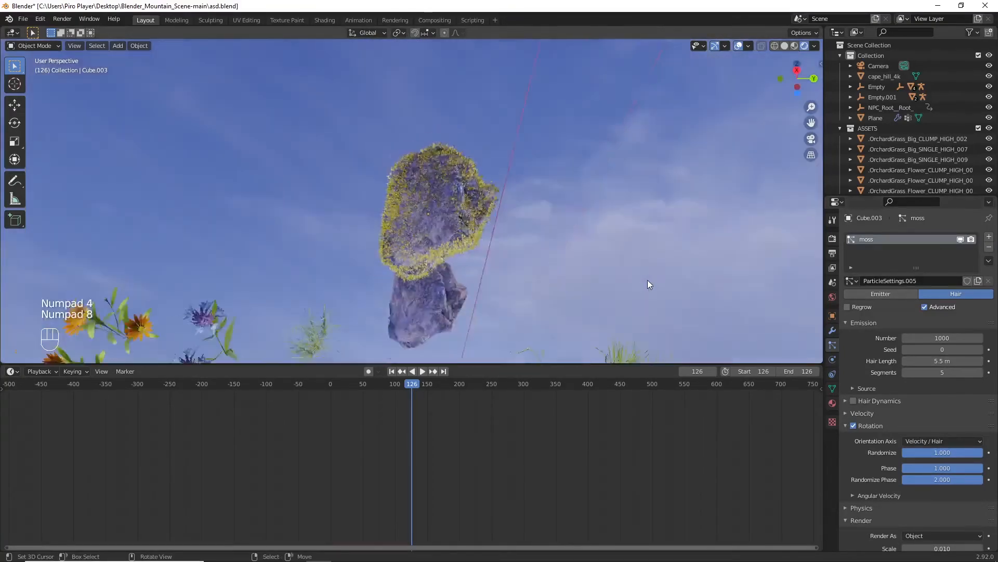
key(KP_4)
key(KP_4)
key(KP_8)
key(KP_8)
key(KP_8)
scroll(646, 279, down, 5)
key(KP_4)
key(KP_7)
scroll(641, 274, down, 4)
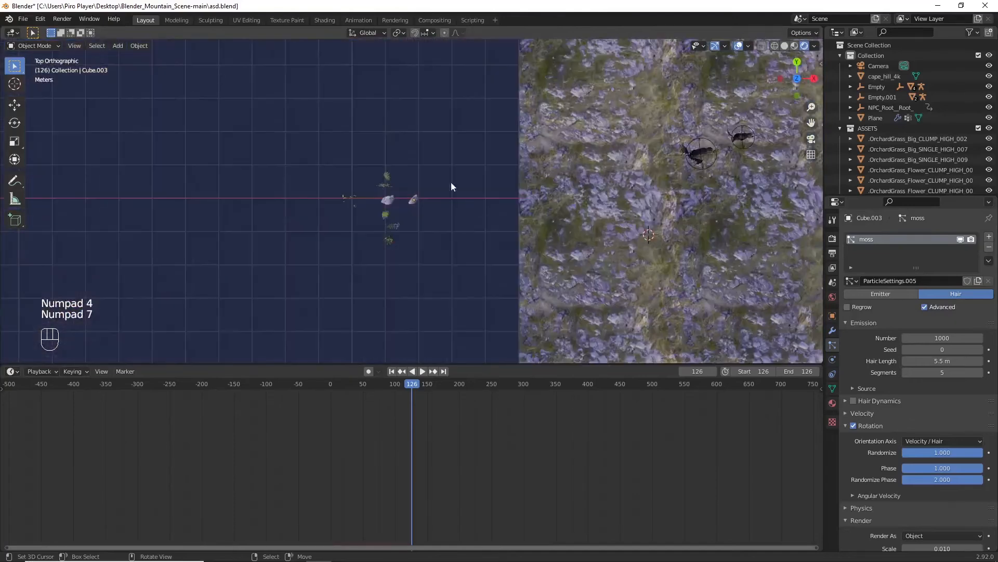
scroll(412, 201, down, 3)
scroll(454, 208, up, 1)
key(g)
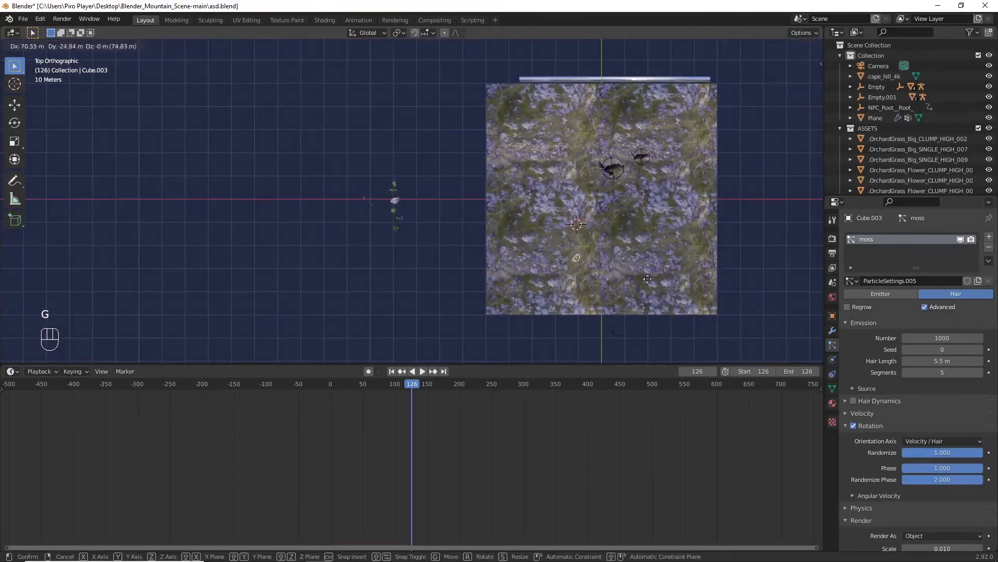
click(671, 286)
key(KP_0)
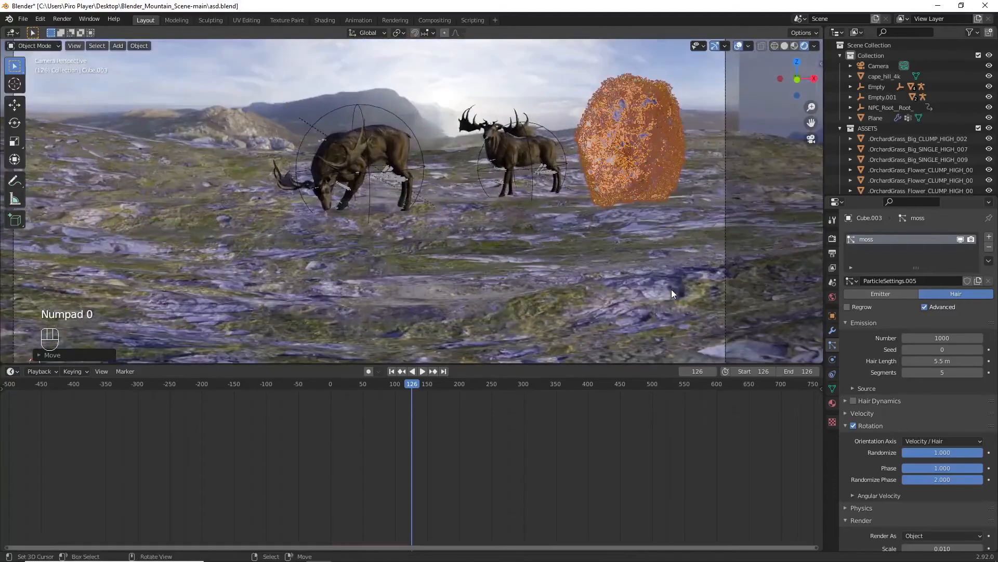
Step: Tilt the mossy rock about 83° around the global X axis and turn it so it lies flat beside the elk
key(r)
key(x)
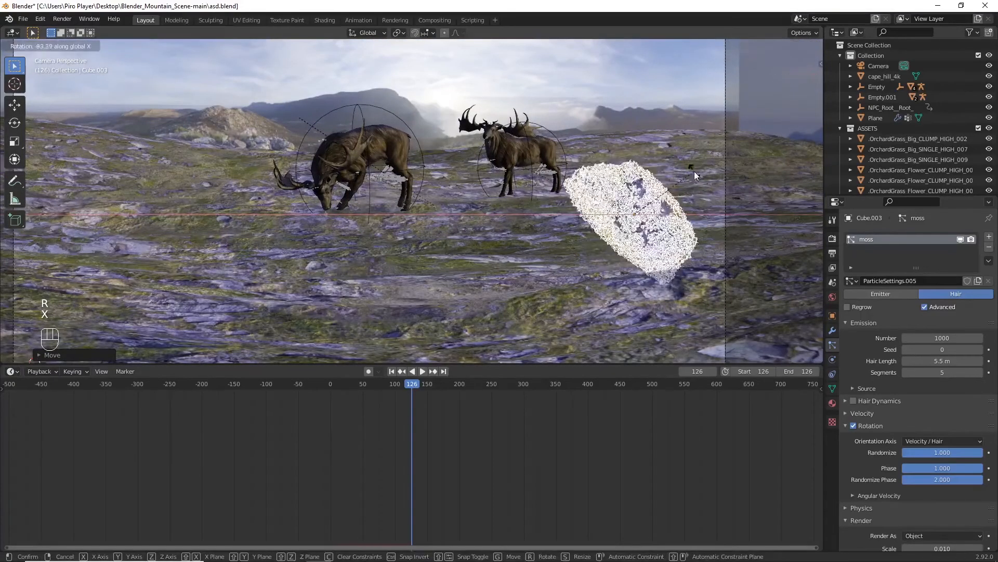
click(694, 172)
key(r)
click(715, 254)
key(a)
ctrl+scroll(714, 254, up, 3)
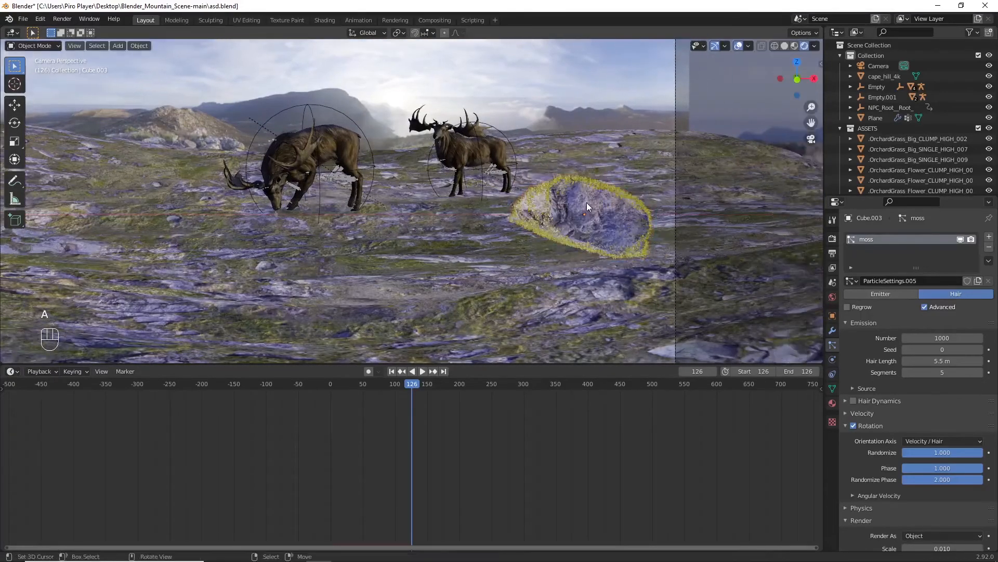
Step: Lower the mossy rock in the camera view until it is partly sunk into the ground
scroll(598, 208, down, 3)
key(g)
click(613, 247)
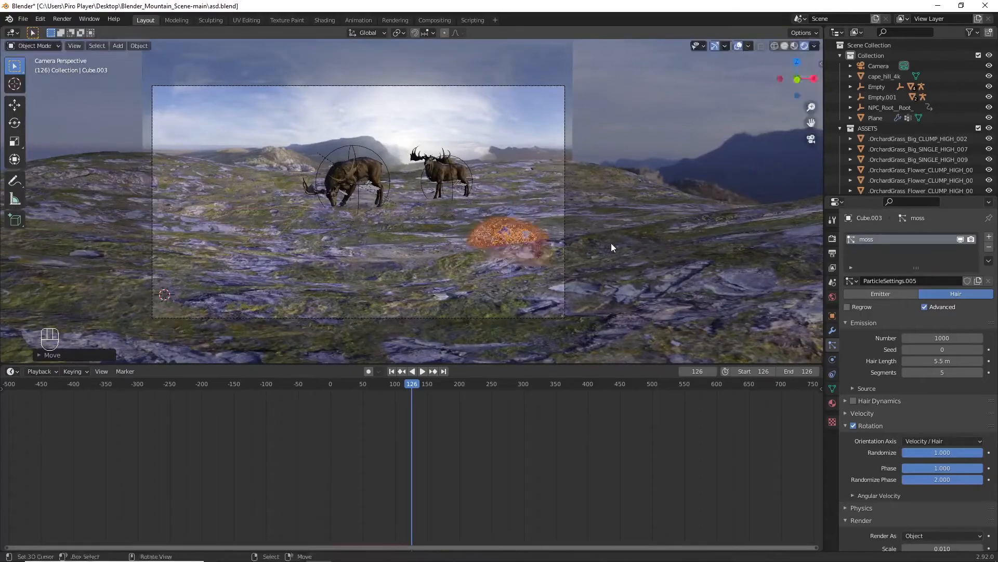
scroll(608, 229, up, 3)
key(a)
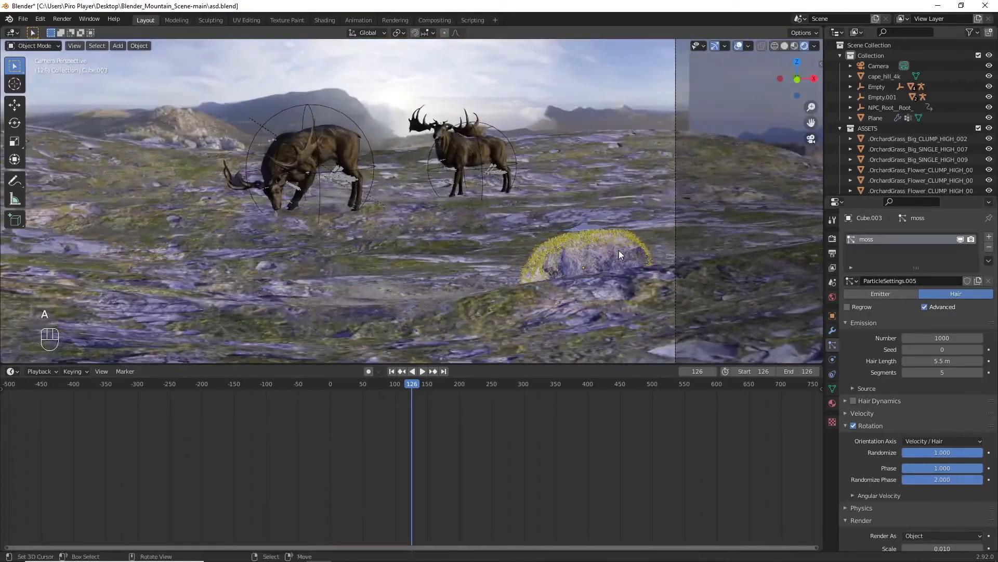
Step: Move the mossy rock in top view to bring it closer to the camera in the foreground
key(KP_7)
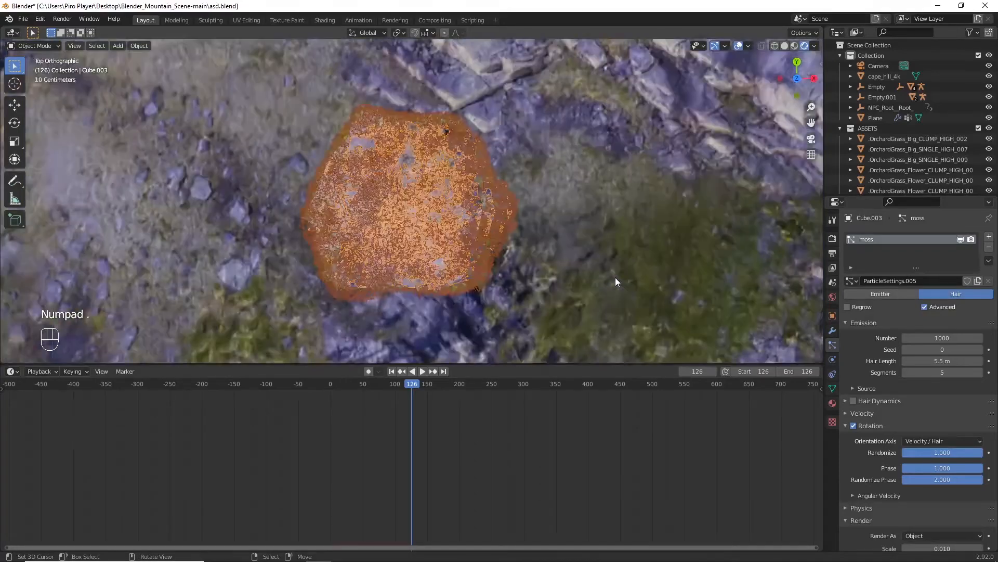
key(g)
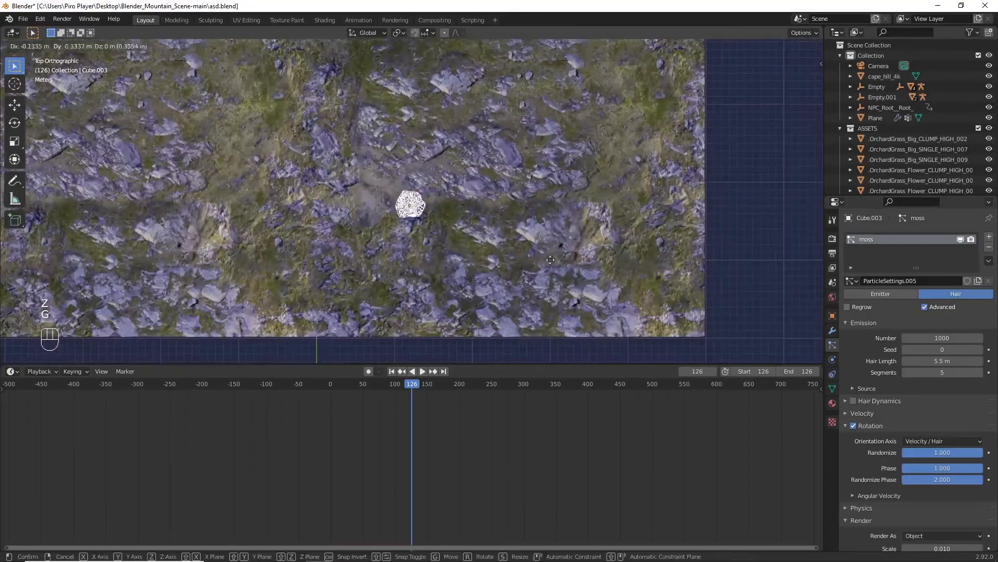
click(541, 278)
key(KP_0)
scroll(568, 289, down, 2)
key(a)
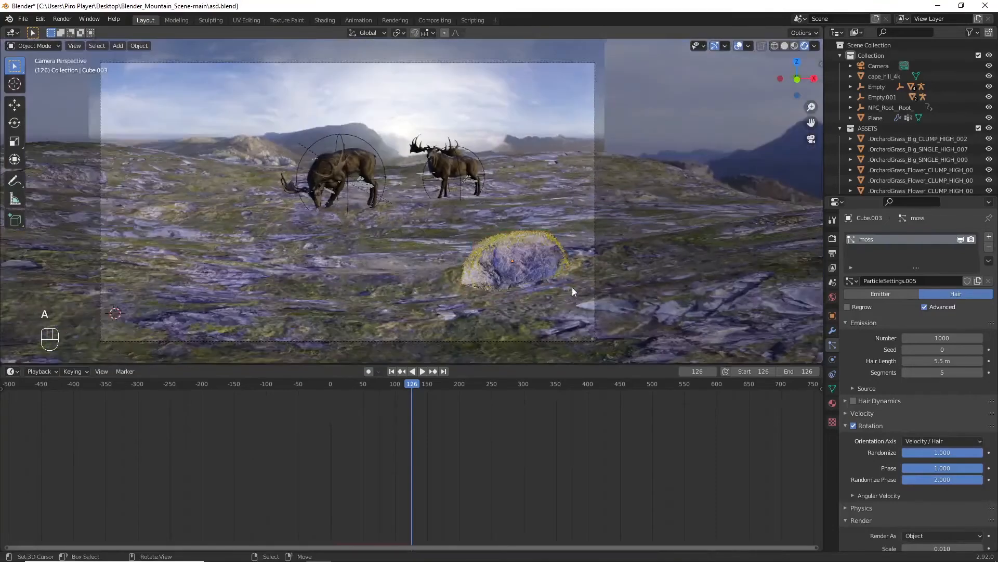
Step: Scale the foreground mossy rock down to about 0.58 of its size
shift+middle_drag(572, 287, 521, 287)
right_click(475, 252)
scroll(538, 311, up, 3)
key(s)
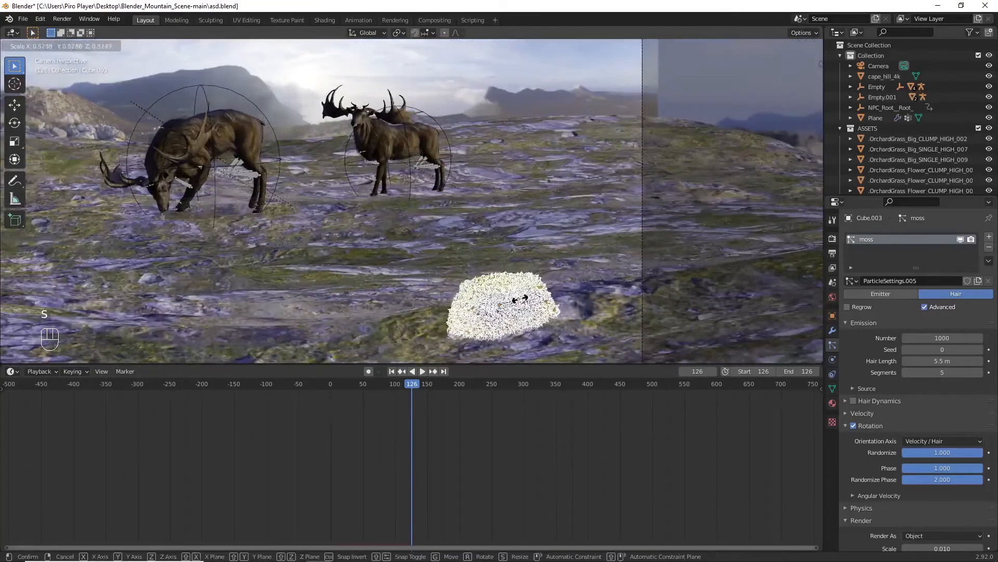
click(522, 300)
key(a)
Step: Set the moss particles' hair length to 2 m on the foreground rock
shift+scroll(566, 299, down, 5)
scroll(566, 299, up, 5)
ctrl+scroll(567, 299, up, 4)
shift+scroll(567, 299, down, 4)
scroll(568, 299, up, 5)
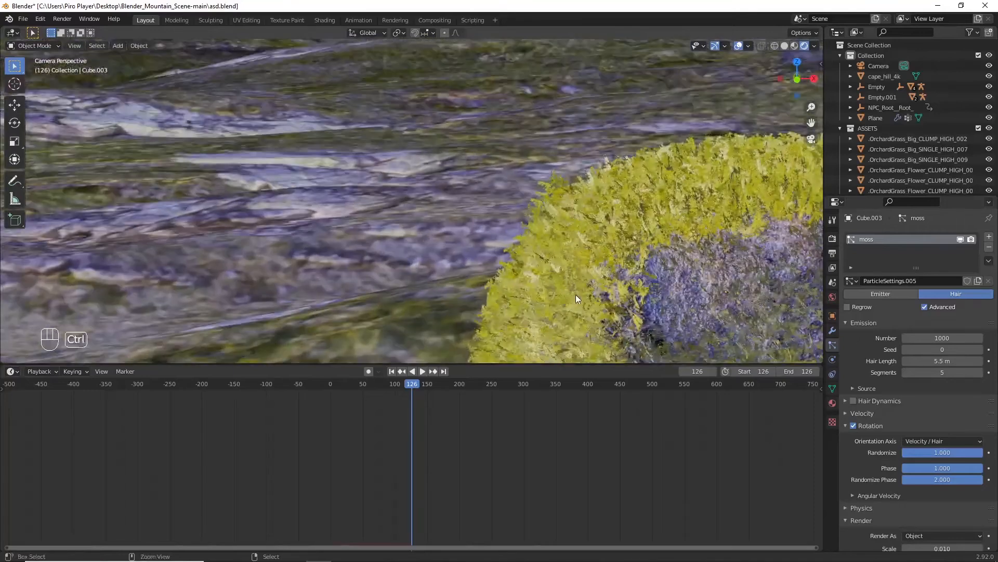
ctrl+scroll(576, 295, up, 2)
scroll(578, 295, down, 3)
right_click(579, 295)
drag(942, 360, 942, 360)
key(Return)
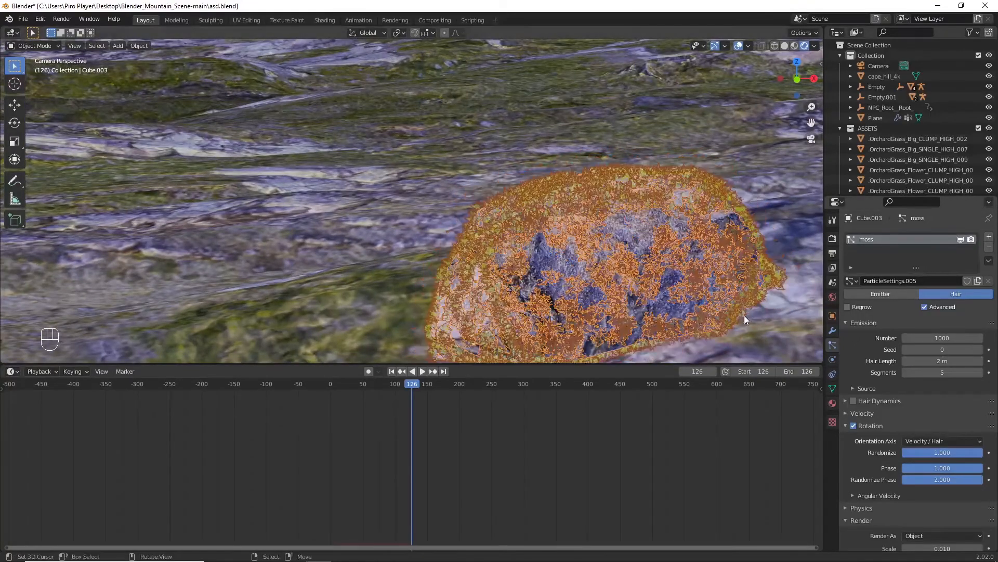
Step: Reposition the mossy rock in the foreground and move it along Z so it rests in the ground
key(a)
scroll(743, 313, down, 3)
ctrl+scroll(649, 281, up, 4)
ctrl+scroll(649, 280, up, 1)
scroll(648, 280, down, 1)
right_drag(505, 255, 518, 261)
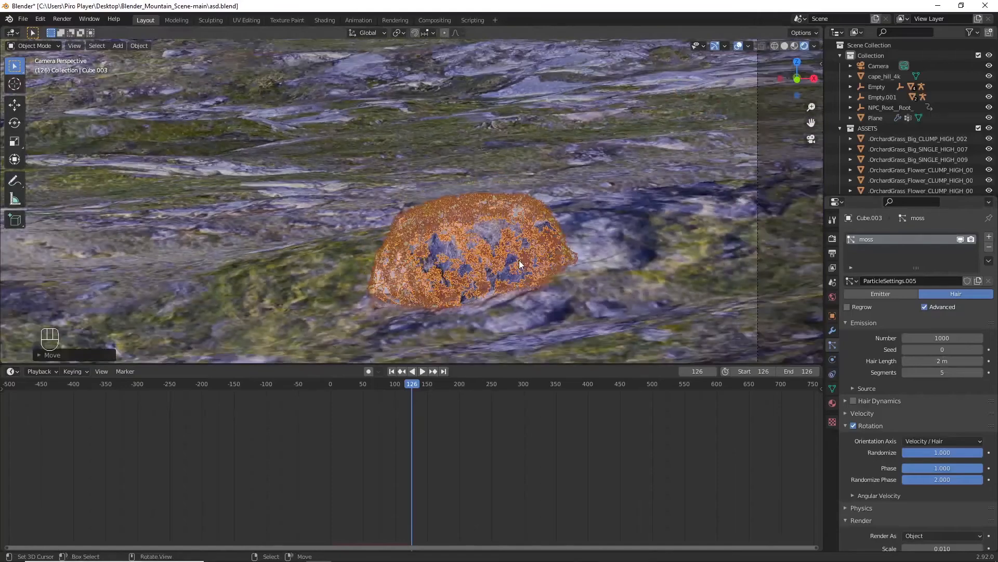
key(g)
key(z)
click(538, 257)
key(a)
scroll(537, 257, down, 1)
scroll(538, 257, up, 1)
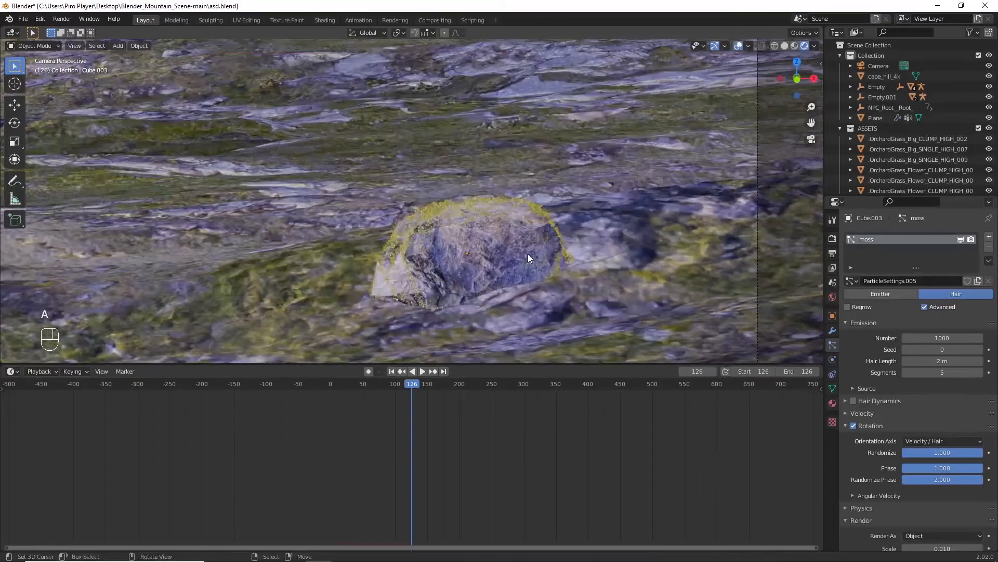
Step: Duplicate the mossy rock in top view, place the copy just behind the original and rotate it
right_click(529, 253)
key(KP_4)
key(KP_7)
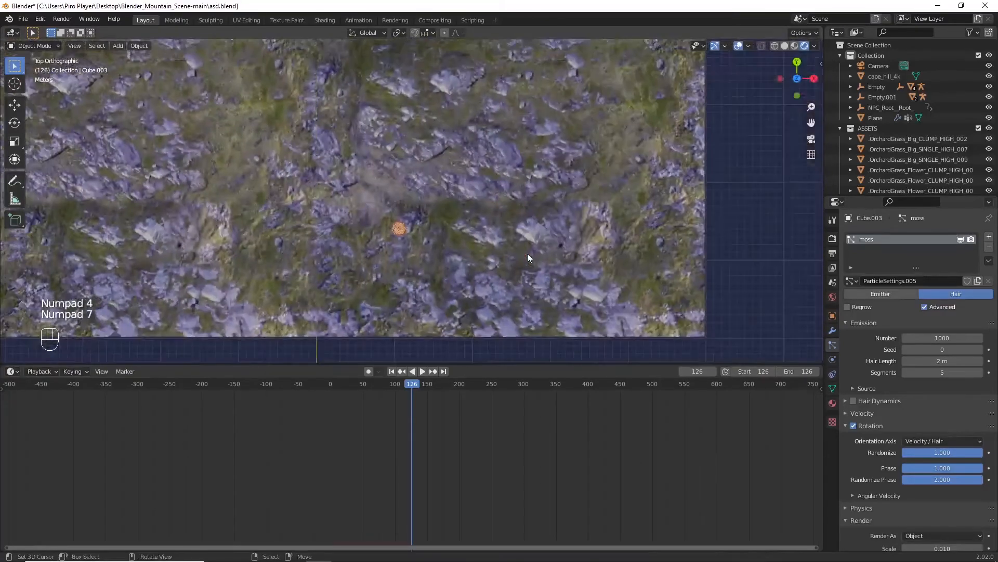
scroll(527, 253, up, 8)
key(shift+d)
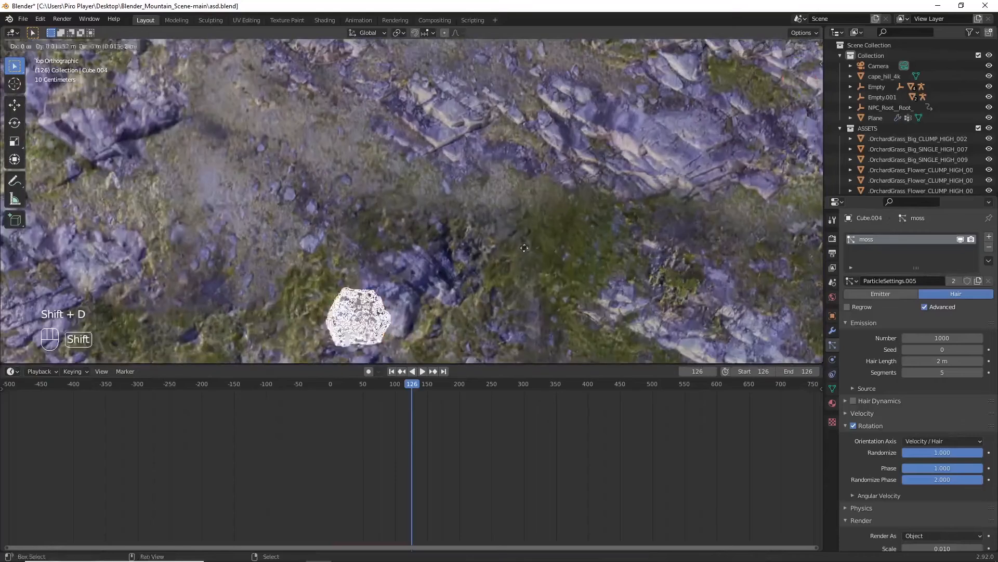
click(545, 230)
key(r)
click(416, 78)
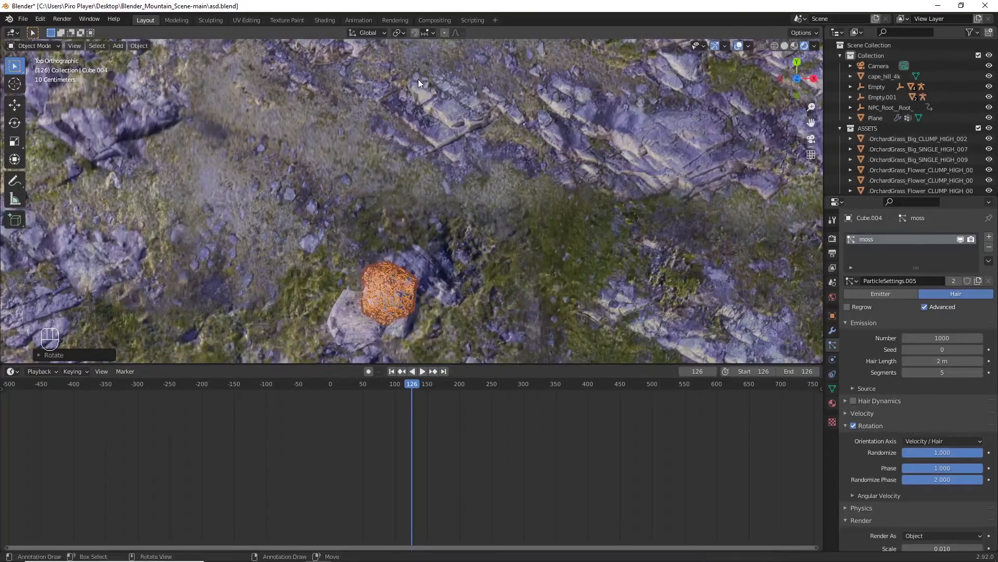
Step: Enlarge the duplicated rock, raise it along Z and shift it to sit behind the smaller rock in camera view
key(KP_0)
key(d)
key(g)
key(z)
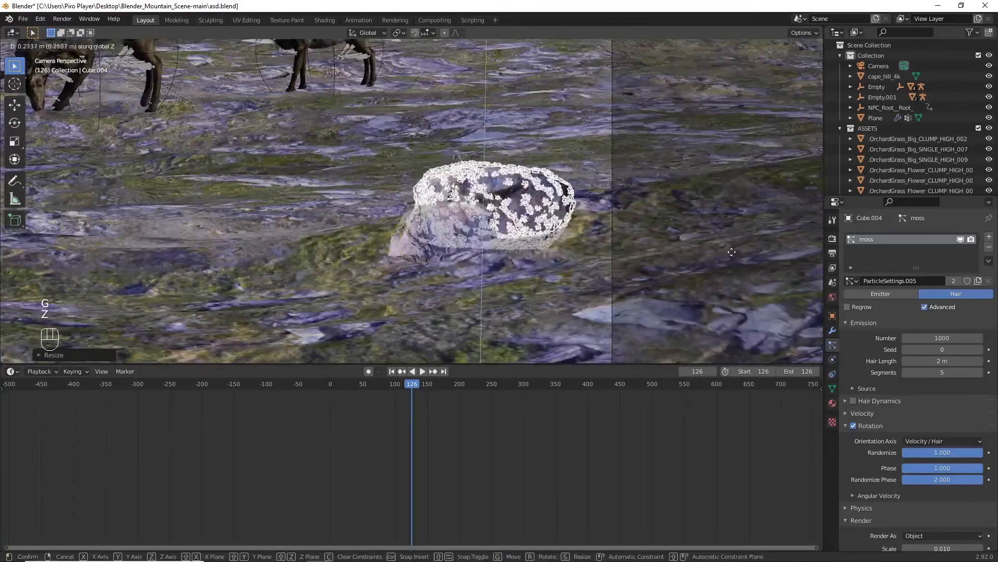
click(732, 252)
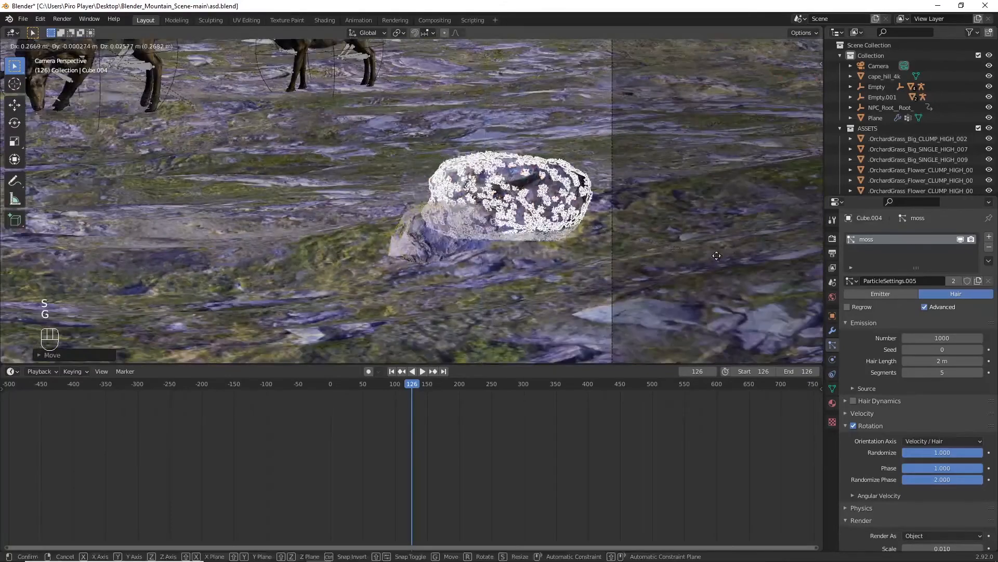
scroll(694, 263, up, 2)
key(a)
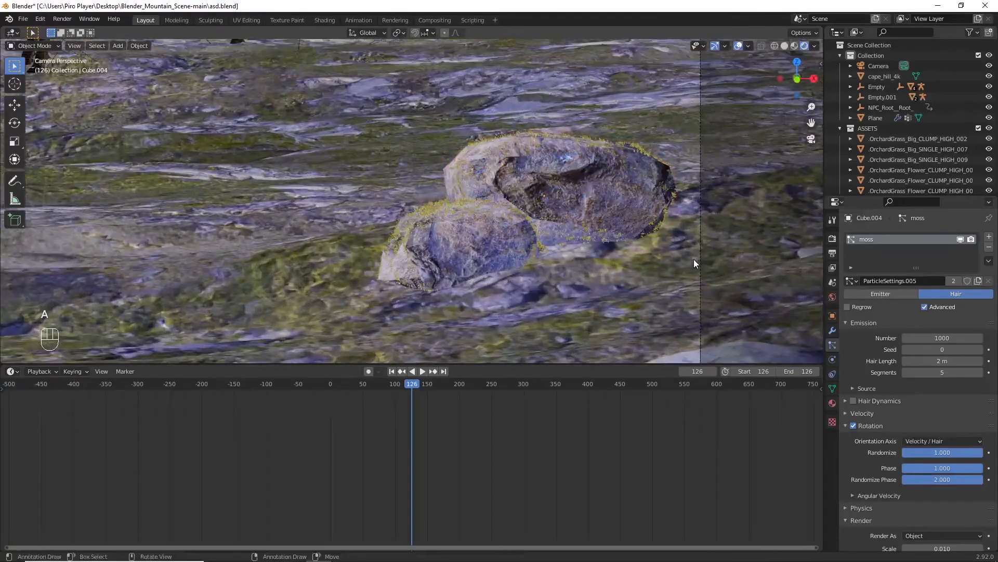
Step: Rotate the larger rock slightly in the camera view and leave it selected
click(640, 210)
click(650, 179)
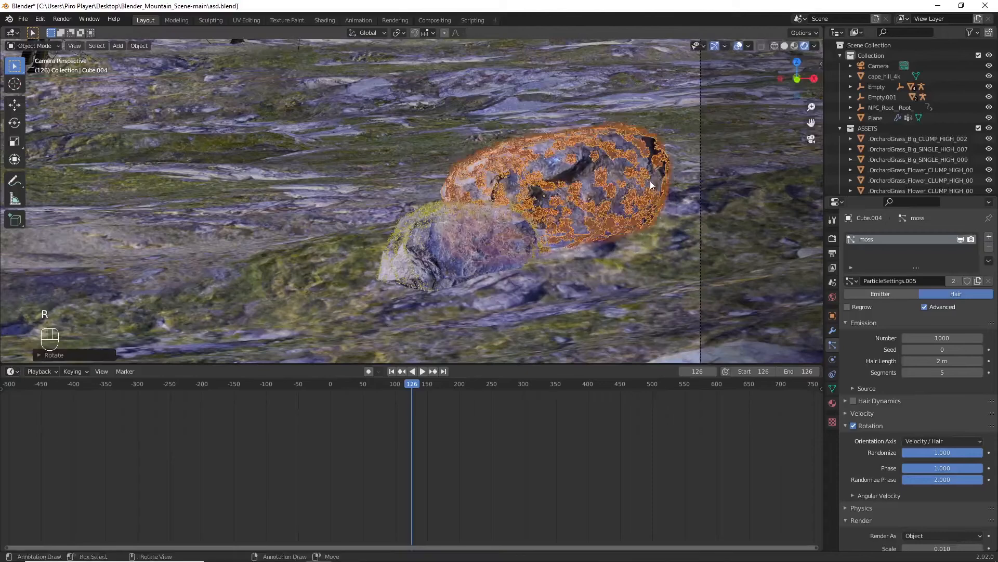
key(r)
right_click(649, 185)
key(a)
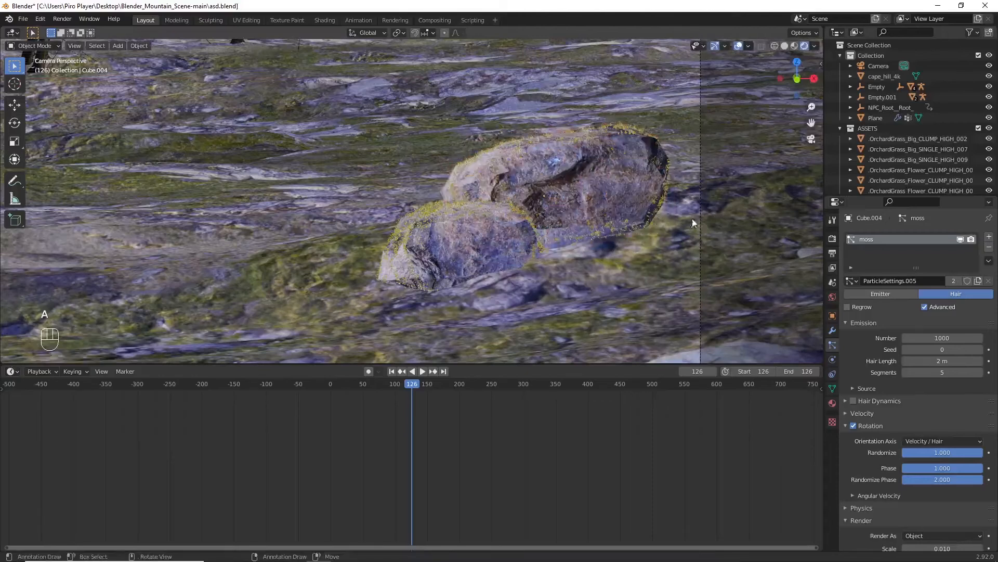
click(610, 195)
click(637, 204)
click(637, 205)
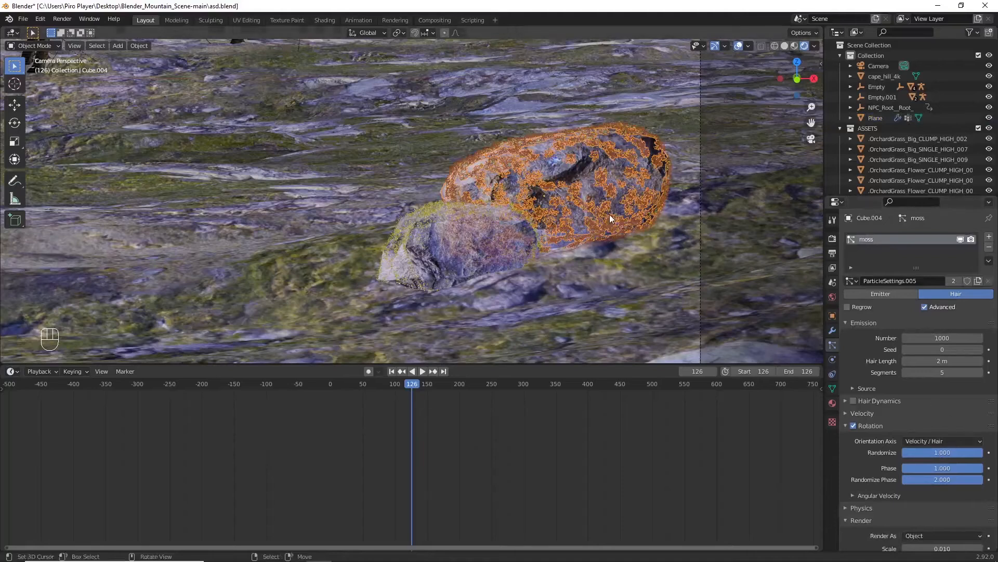
Step: Duplicate the large mossy rock as a smaller copy and place it in front of the large rock using top view
key(a)
ctrl+scroll(580, 188, up, 2)
right_click(579, 188)
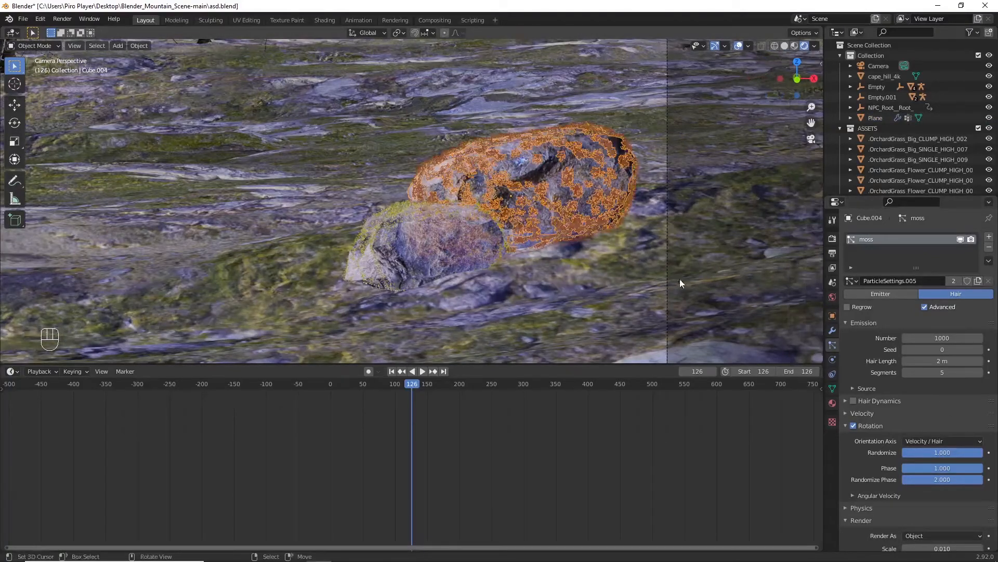
key(shift+d)
key(s)
key(g)
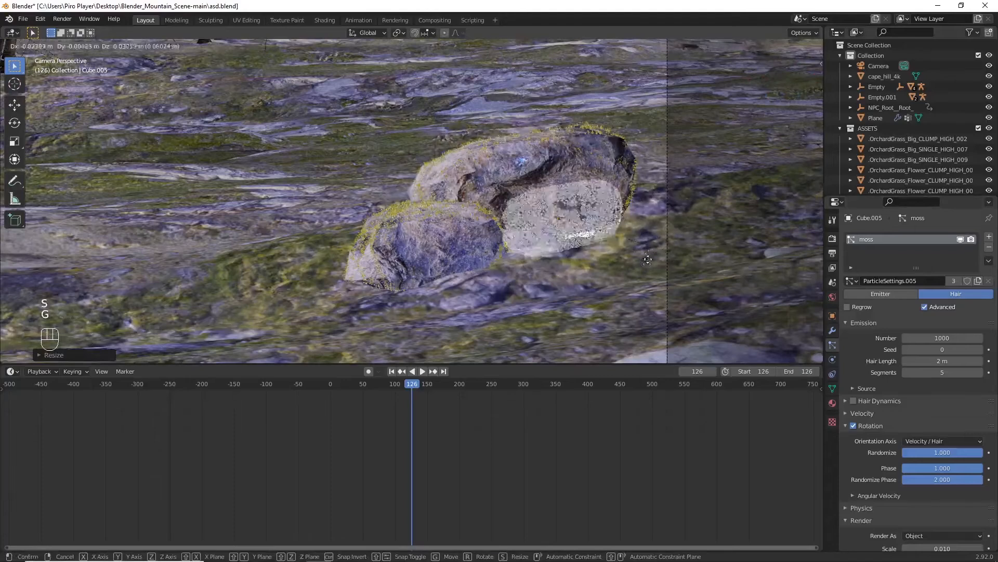
key(KP_7)
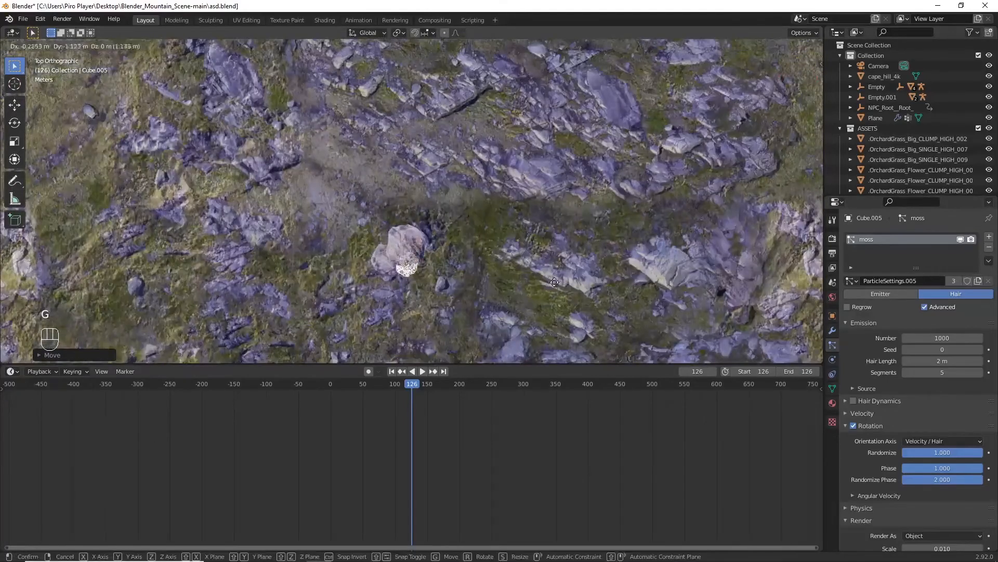
click(554, 282)
key(KP_0)
key(a)
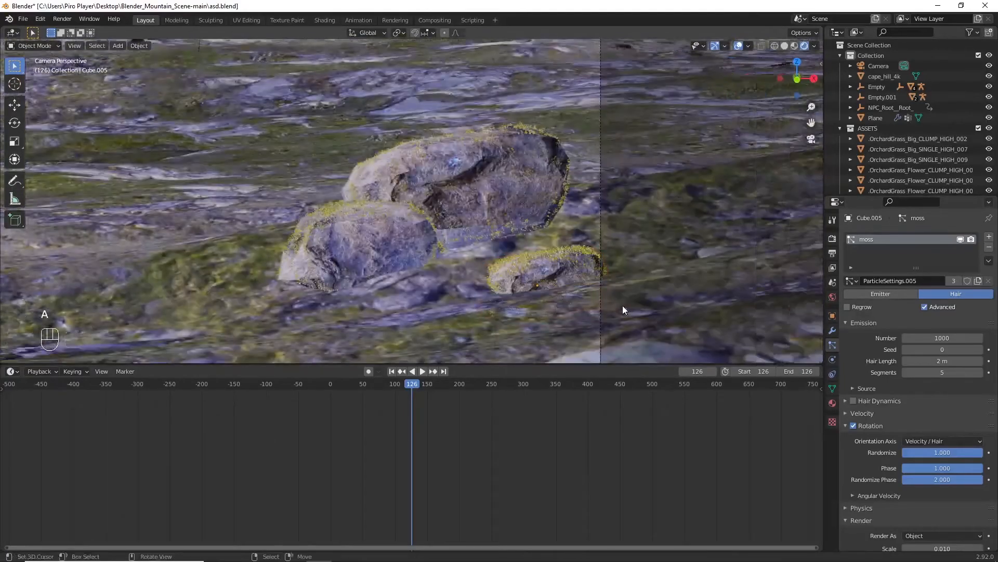
Step: Raise and resize the new smaller rock in camera view so it sits against the large rock's front right side
scroll(622, 304, up, 2)
click(592, 282)
key(s)
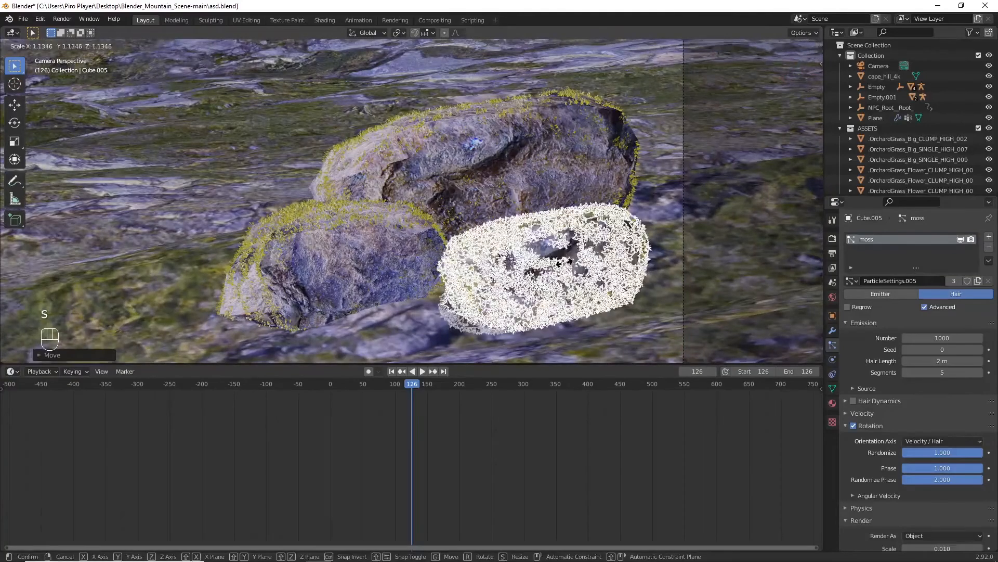
key(Escape)
key(s)
click(642, 278)
key(a)
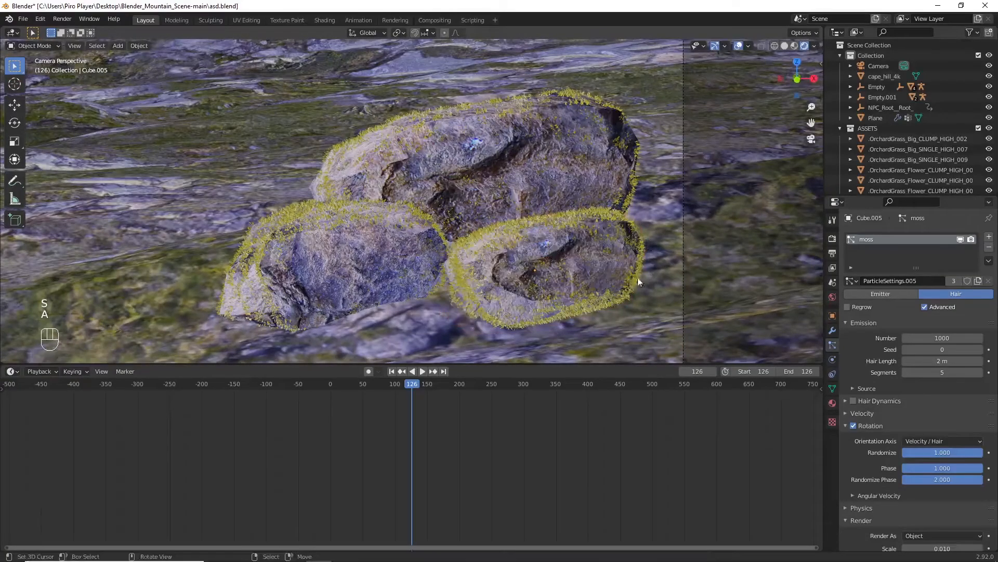
ctrl+scroll(589, 276, up, 1)
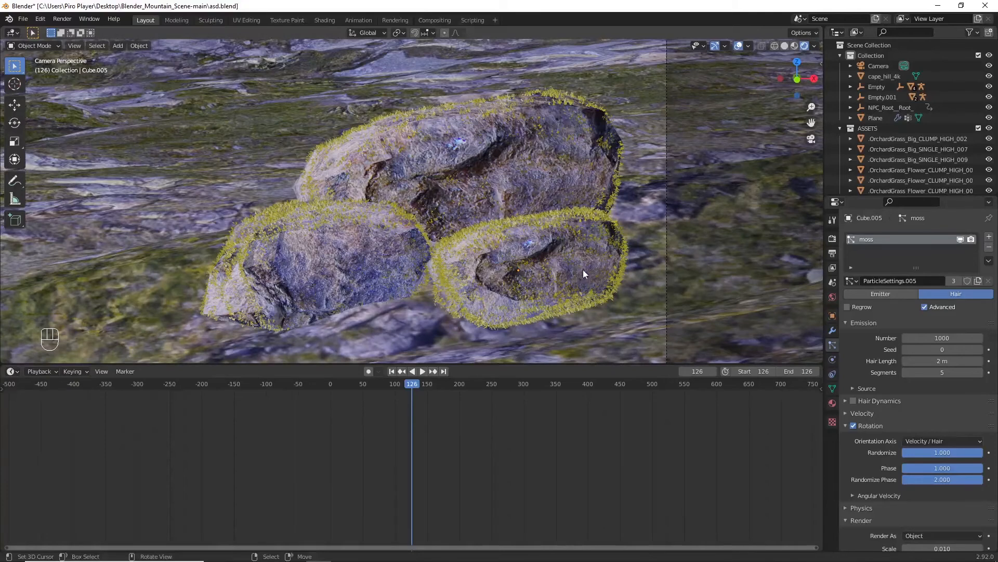
Step: Set the rocks' shared moss particle number to 20, then restore it to 1000
scroll(582, 269, up, 2)
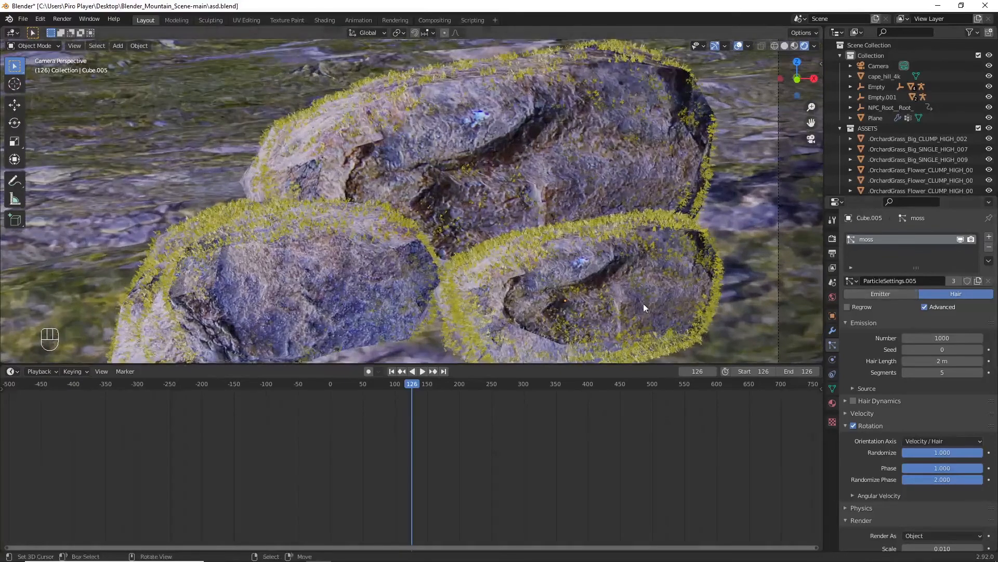
click(939, 337)
text(20)
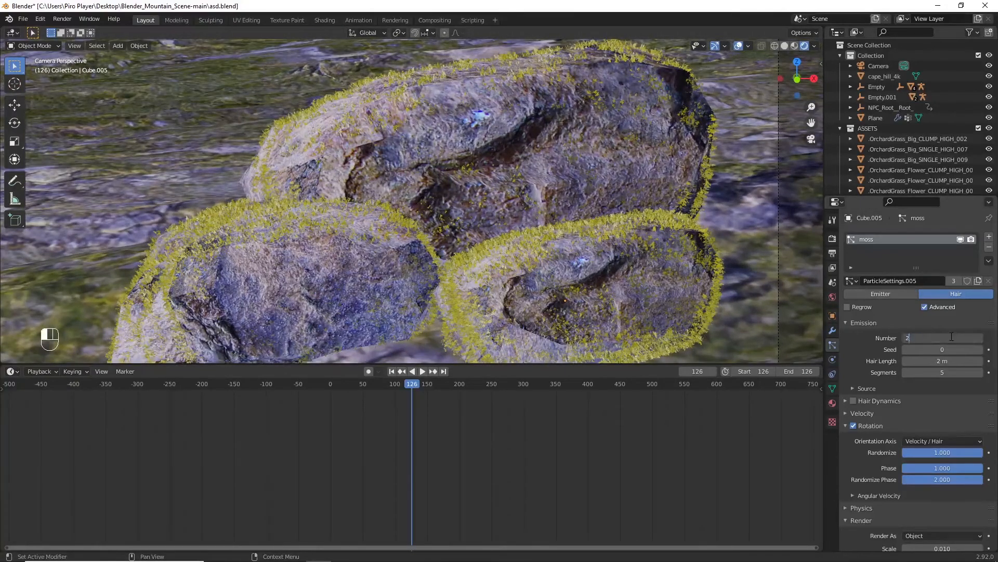
key(Return)
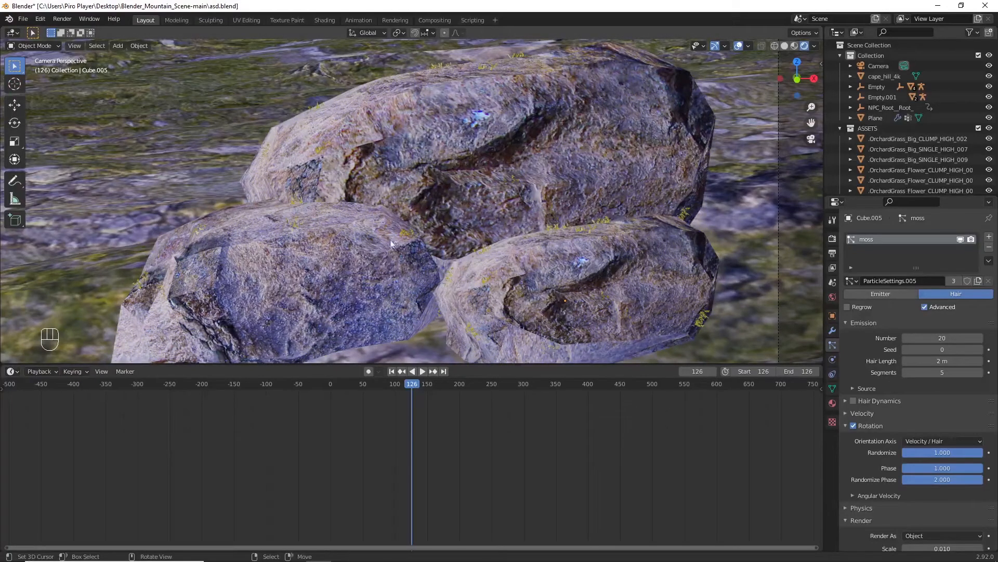
click(546, 272)
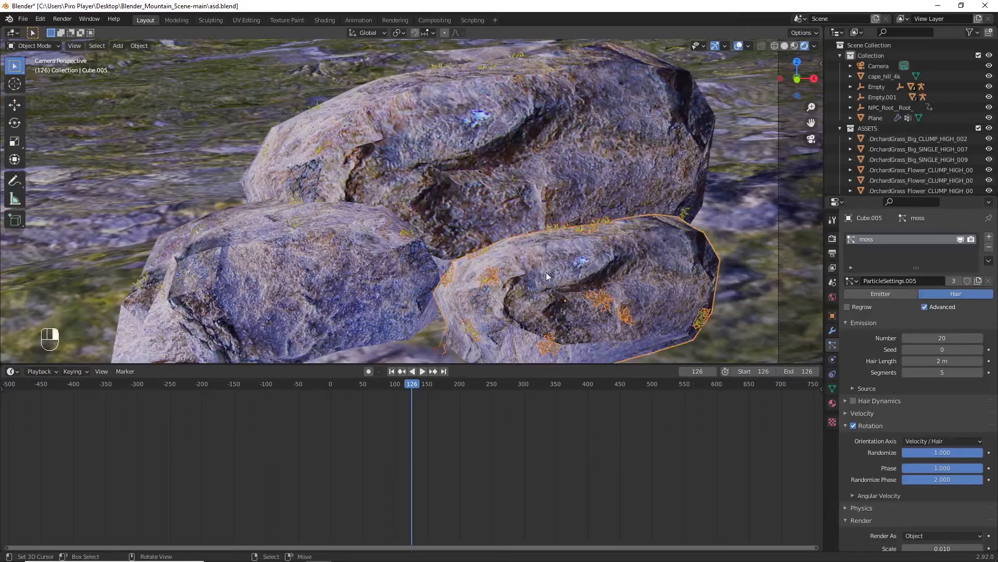
click(924, 338)
text(000)
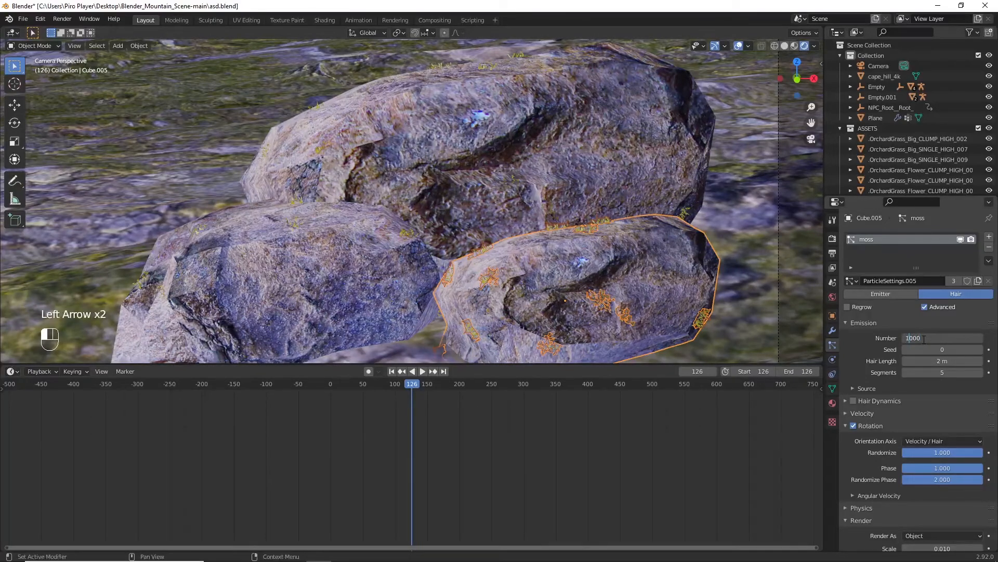
key(Return)
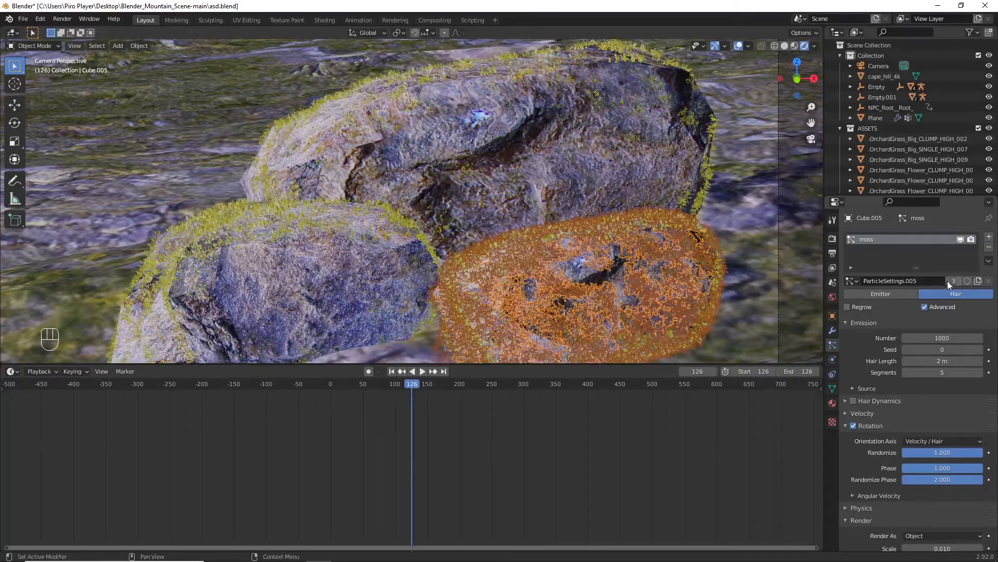
Step: Make the front-right rock's moss particle settings single-user and set their number to 600
click(955, 280)
click(944, 337)
text(800)
key(Return)
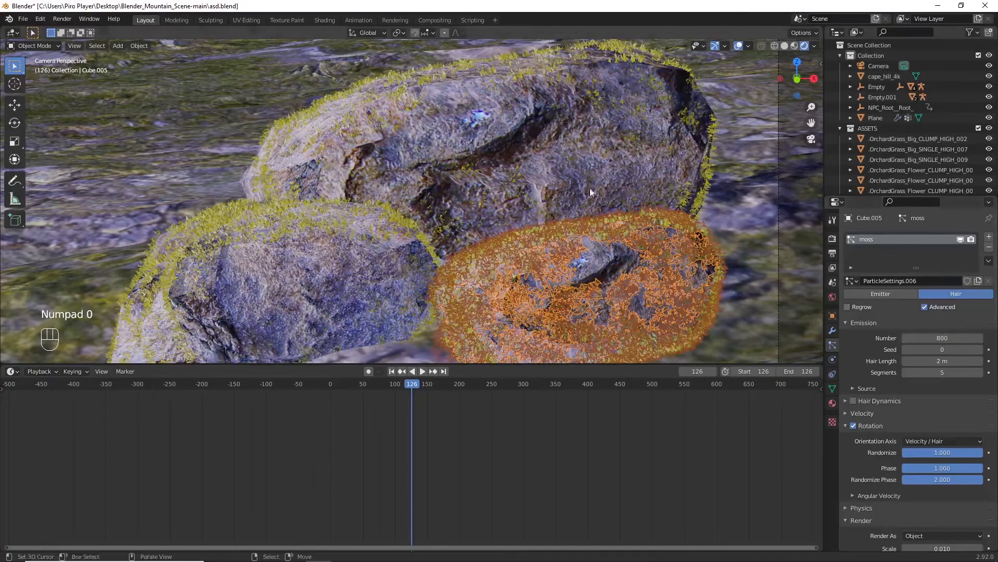
click(938, 338)
text(600)
key(Return)
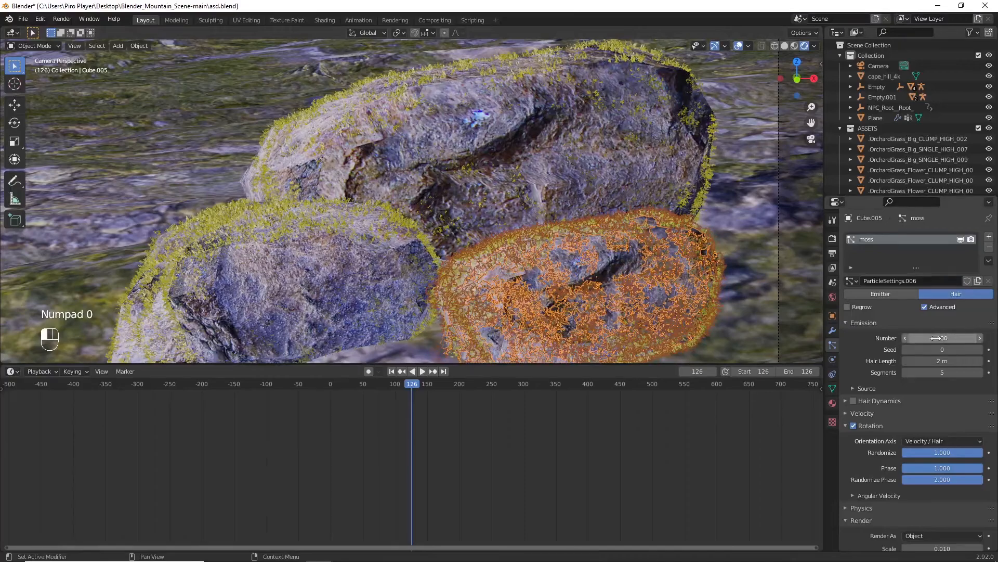
key(a)
Step: Try an enlarged duplicate of the front-right rock on the group's left side and delete it
ctrl+scroll(682, 268, down, 3)
scroll(682, 267, down, 1)
scroll(682, 267, down, 4)
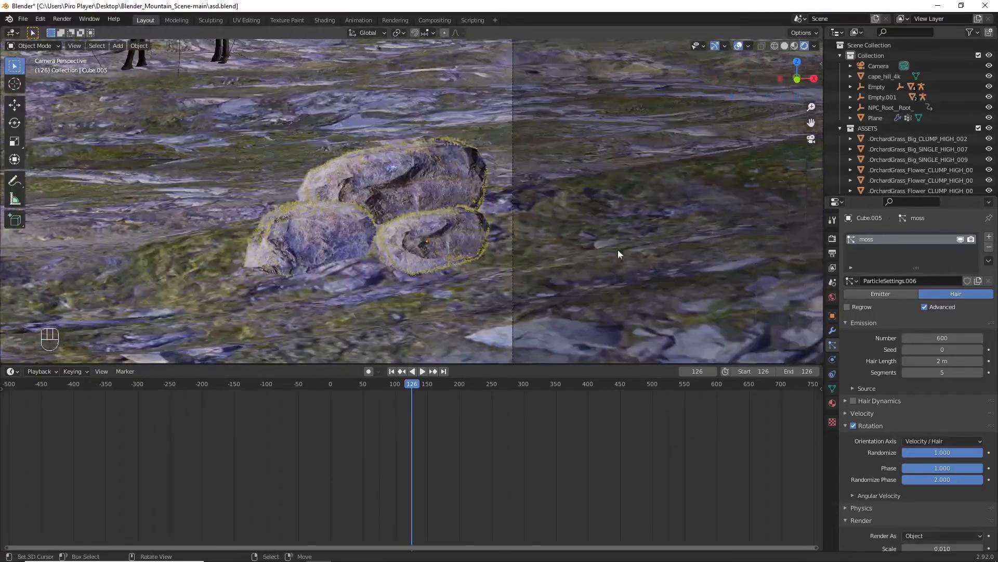
key(KP_0)
key(KP_7)
scroll(499, 242, down, 2)
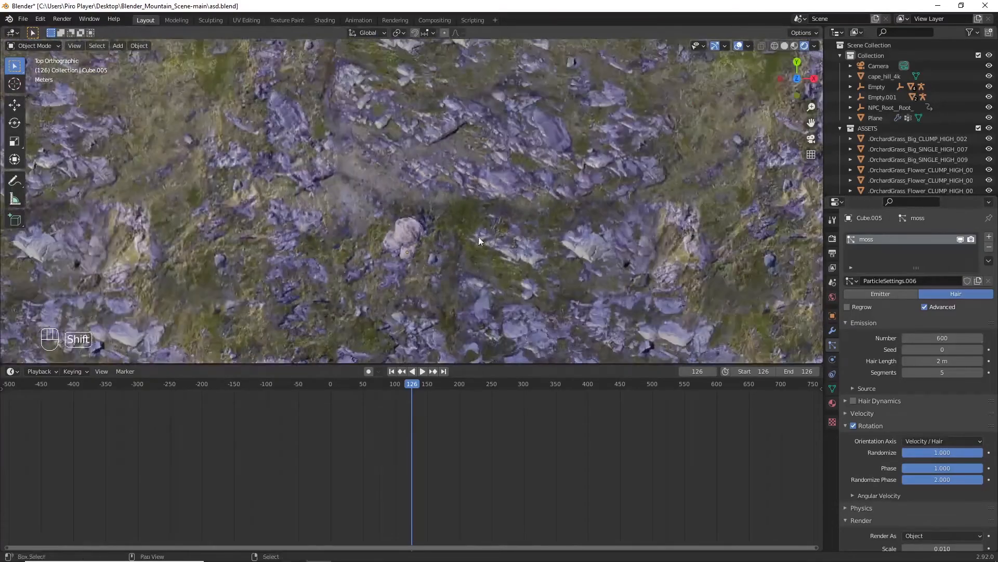
shift+scroll(478, 237, down, 5)
scroll(410, 182, up, 4)
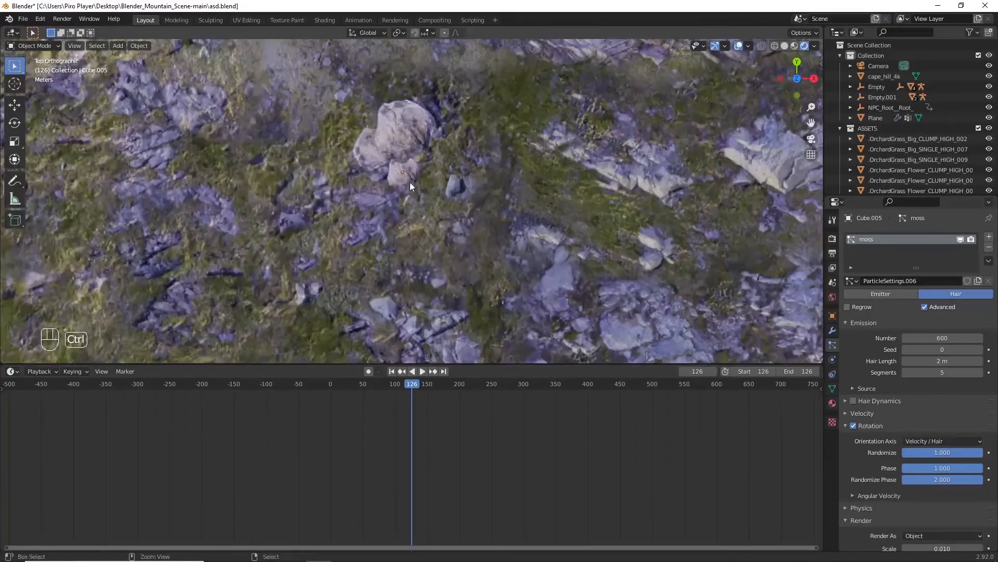
ctrl+scroll(410, 185, up, 4)
shift+scroll(411, 186, up, 2)
ctrl+scroll(411, 186, down, 3)
right_click(400, 211)
key(shift+d)
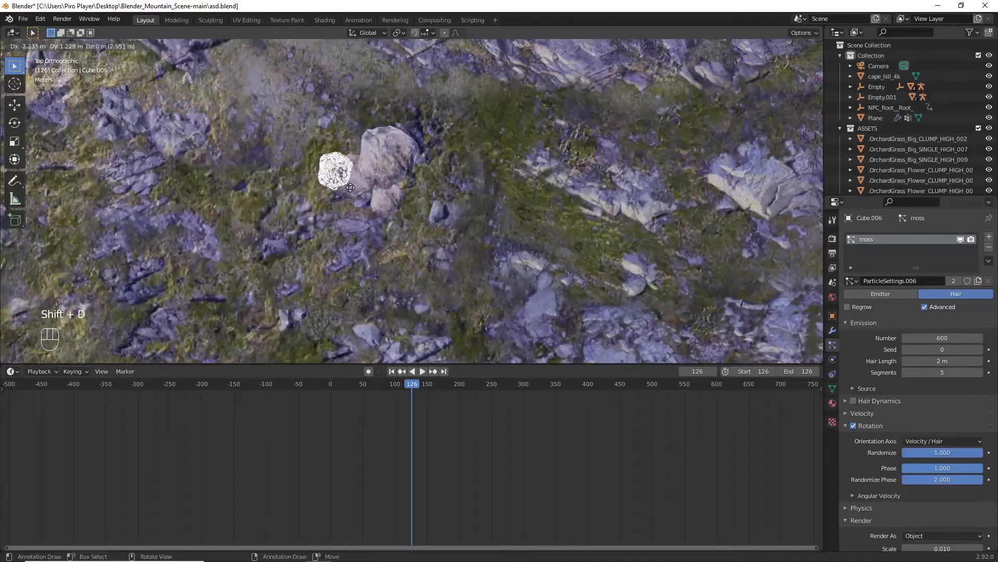
click(347, 175)
key(s)
click(380, 179)
key(KP_0)
scroll(428, 199, up, 3)
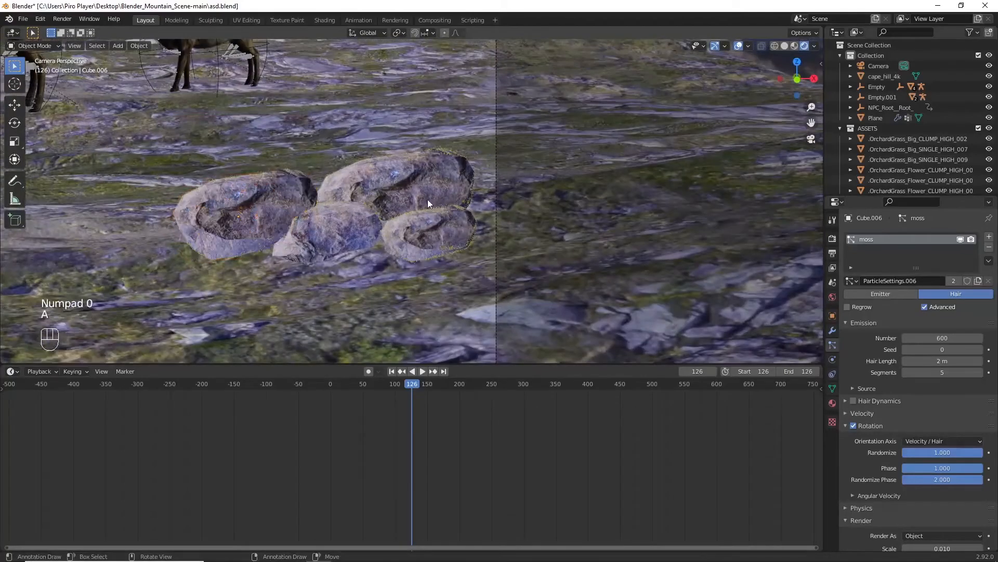
right_click(333, 200)
key(Delete)
Step: Duplicate the front-left mossy rock, resize the copy and move it behind and left of the original in top view
scroll(401, 228, up, 3)
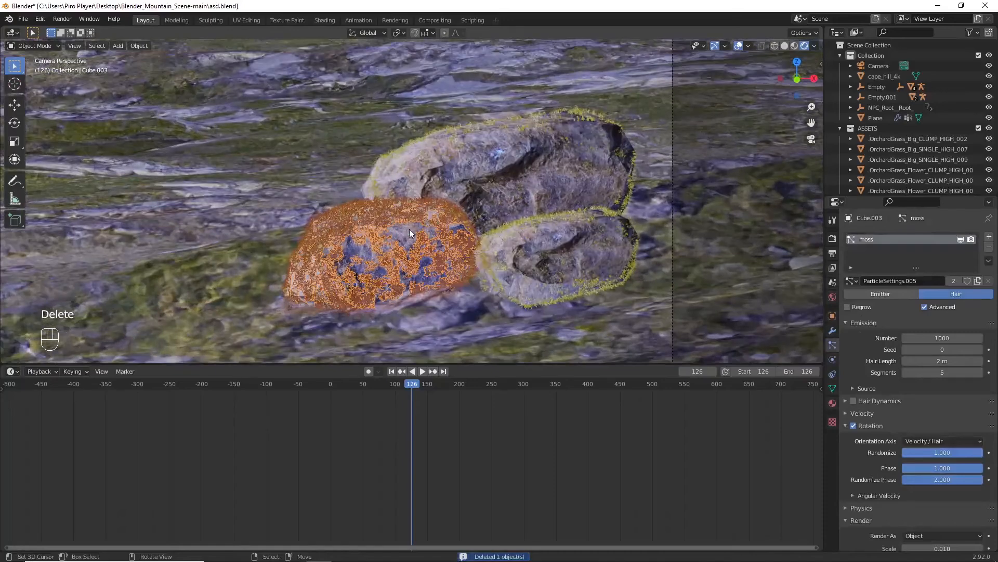
key(shift+d)
key(s)
click(365, 211)
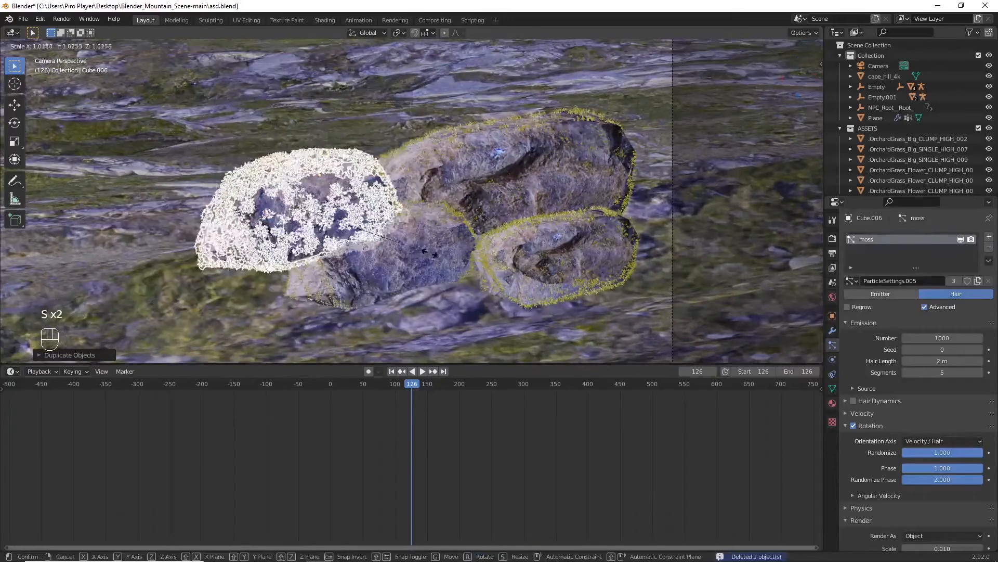
key(KP_7)
scroll(430, 252, up, 2)
scroll(430, 252, up, 8)
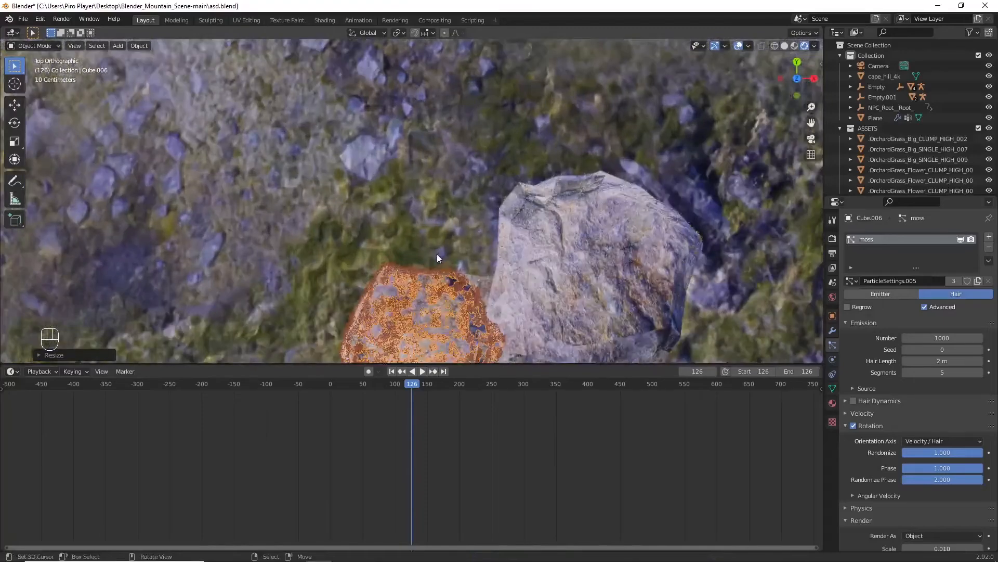
key(g)
click(423, 157)
key(KP_Decimal)
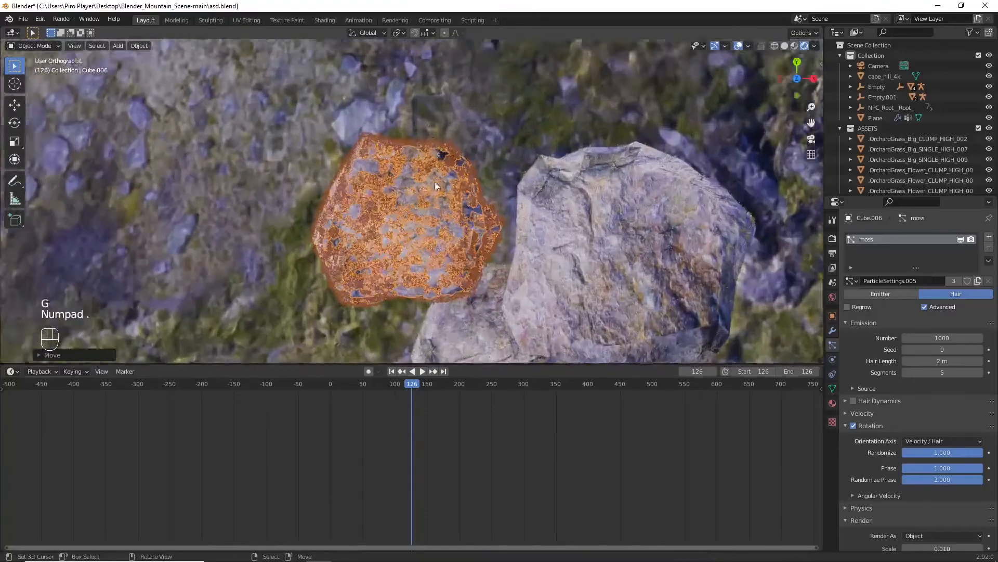
Step: Resize the copied rock and shift it in camera view so it sits partly behind the front-left rock
key(KP_0)
scroll(433, 185, down, 3)
key(g)
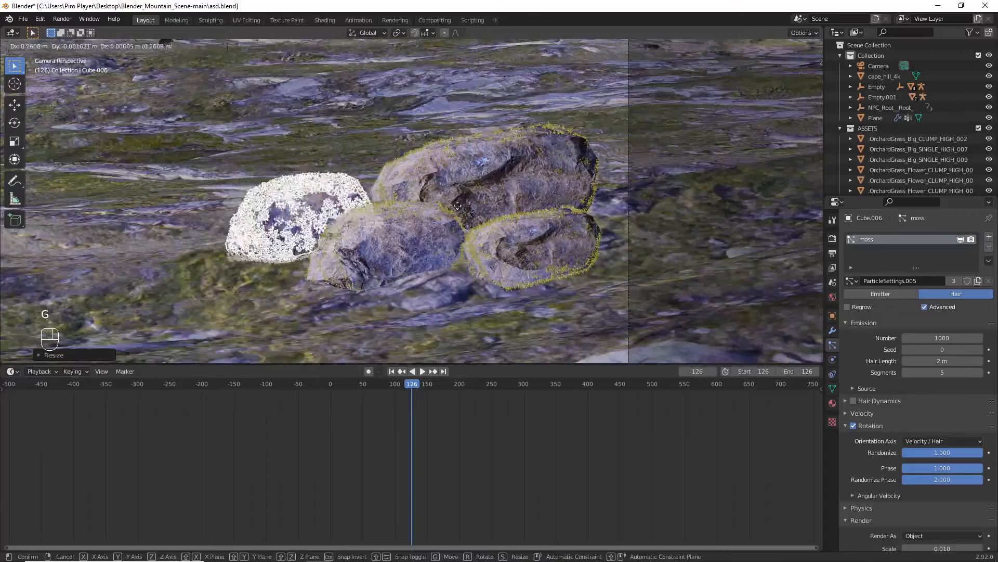
click(457, 206)
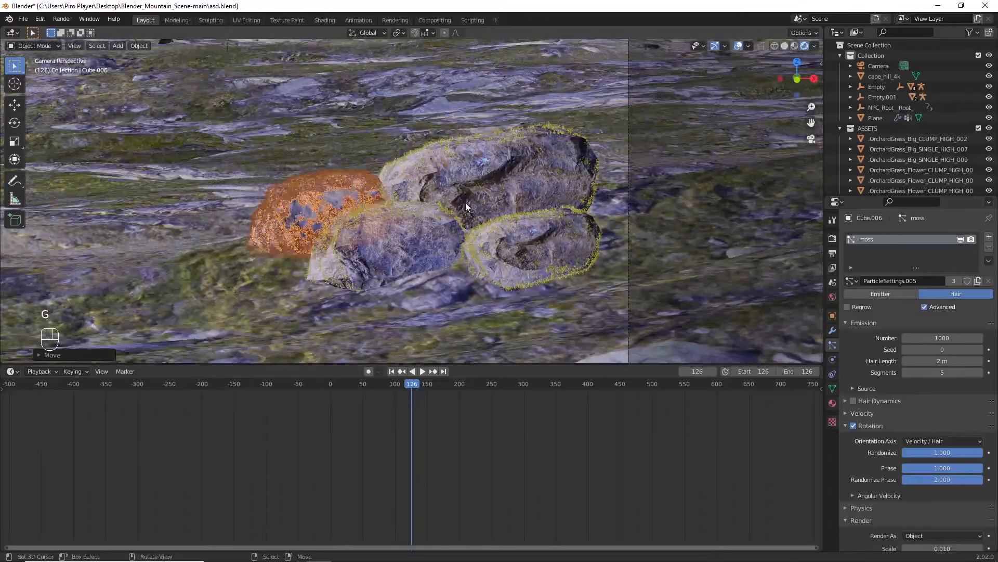
scroll(466, 201, down, 3)
scroll(466, 202, up, 2)
scroll(395, 210, up, 2)
key(alt+a)
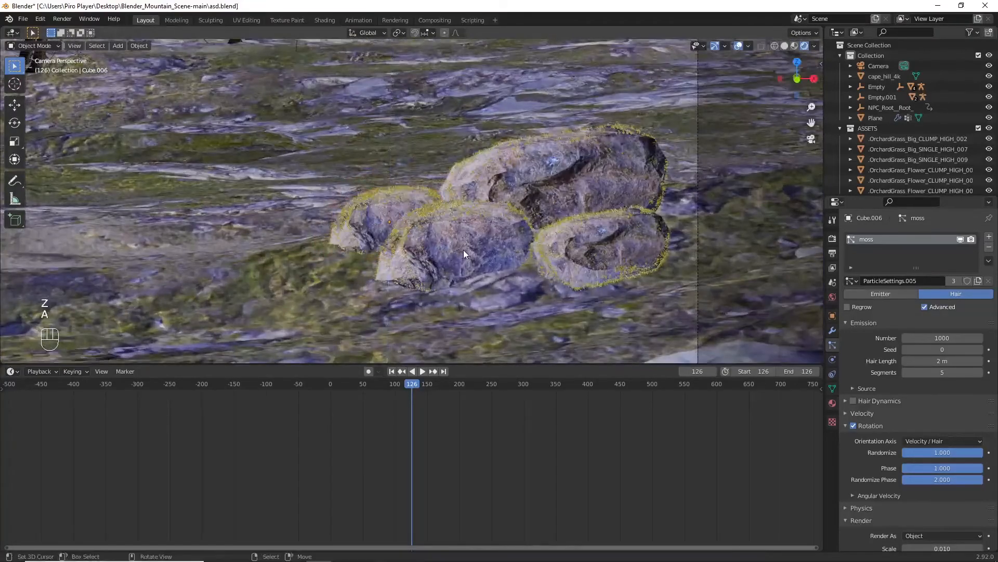
scroll(463, 250, down, 3)
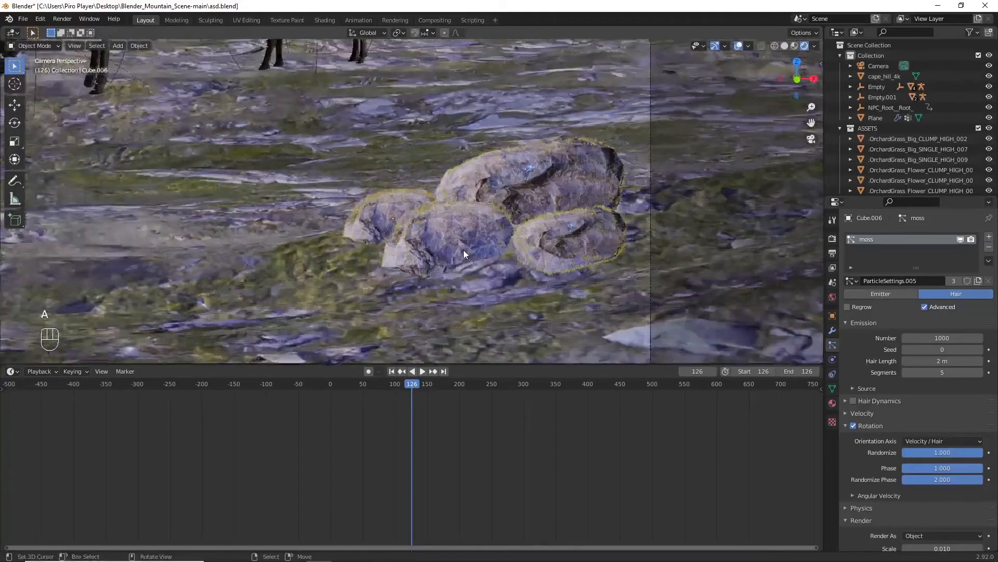
Step: Try a shrunken duplicate of the front-left rock at its base and delete it
scroll(463, 249, up, 3)
click(447, 233)
key(shift+d)
click(406, 255)
key(alt+a)
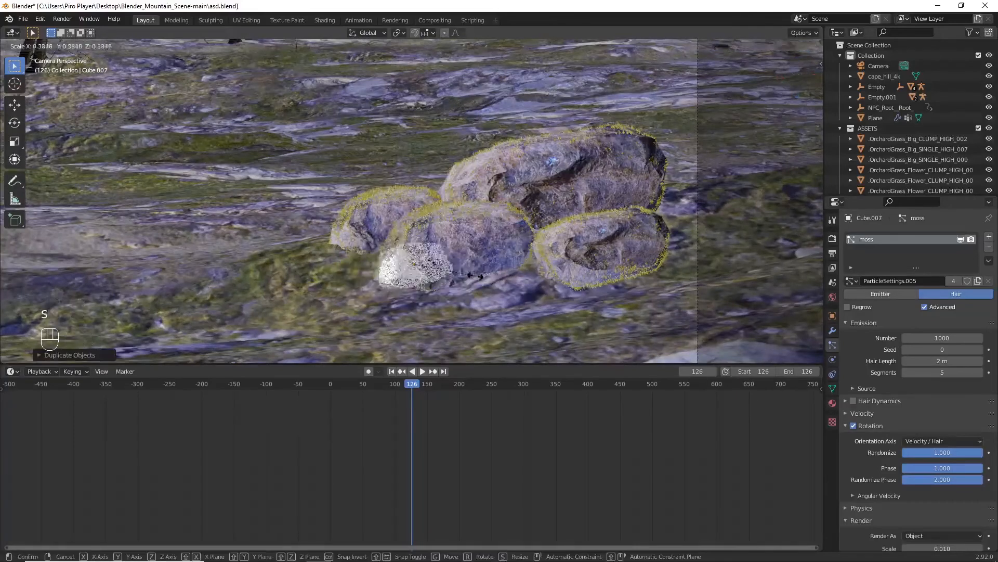
click(390, 267)
key(Delete)
Step: Duplicate the front-right rock in top view, place the copy before the front-left rock and scale it down
click(613, 235)
key(KP_7)
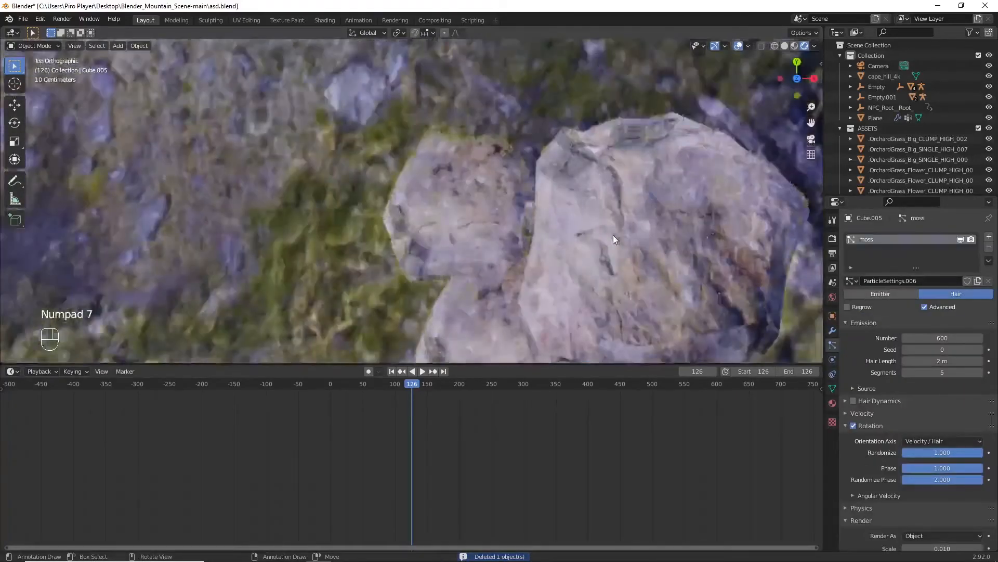
scroll(606, 250, down, 4)
key(shift+d)
click(512, 257)
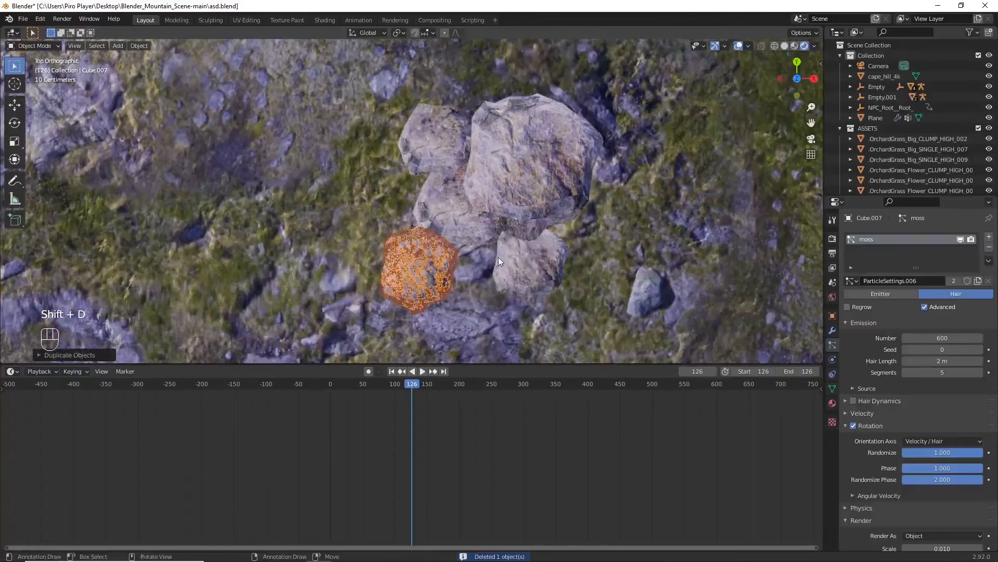
key(KP_0)
key(s)
click(504, 276)
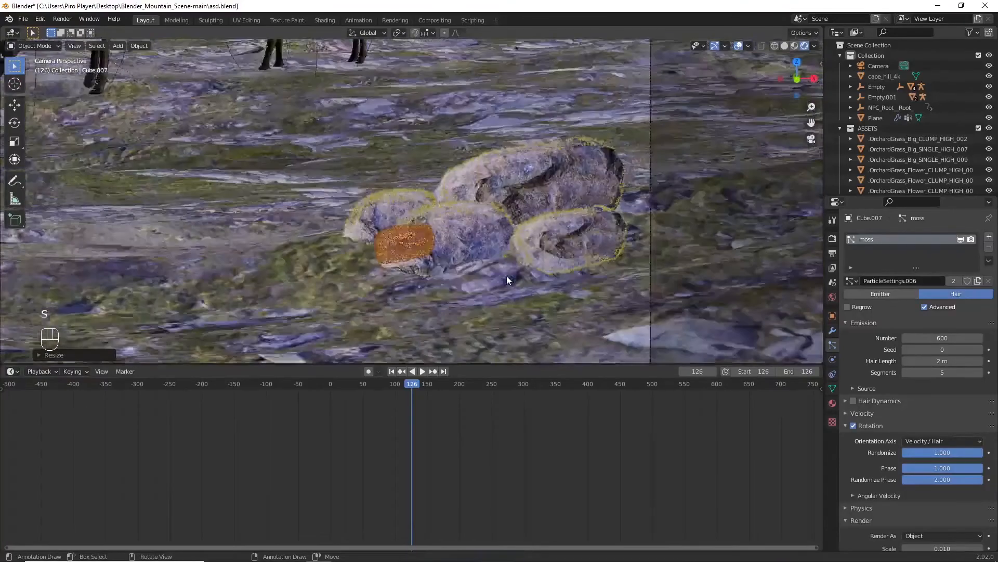
Step: Lower the small copied rock in camera view so it rests at the base of the front-left rock
key(z)
key(z)
key(shift+z)
key(a)
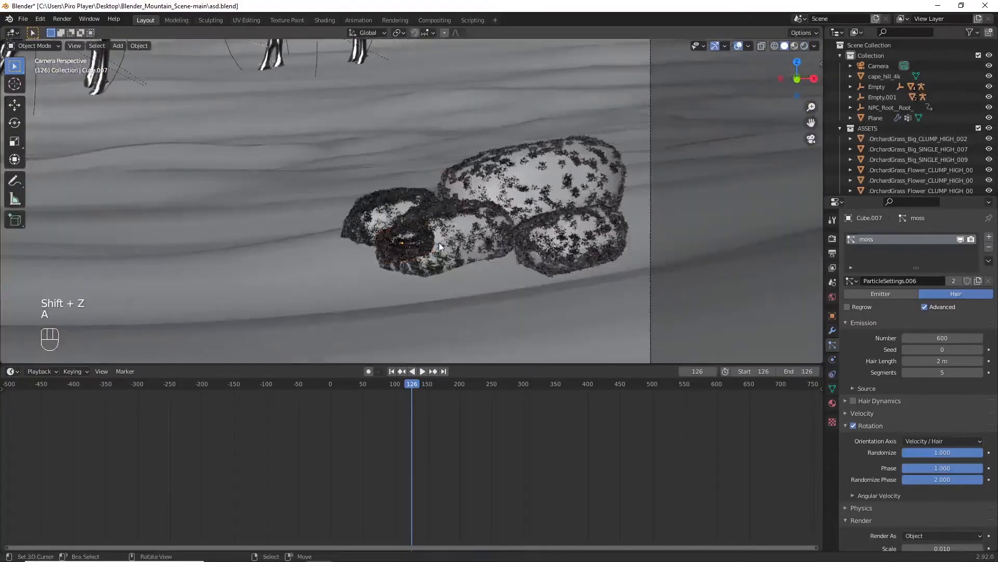
key(shift+z)
scroll(481, 263, up, 1)
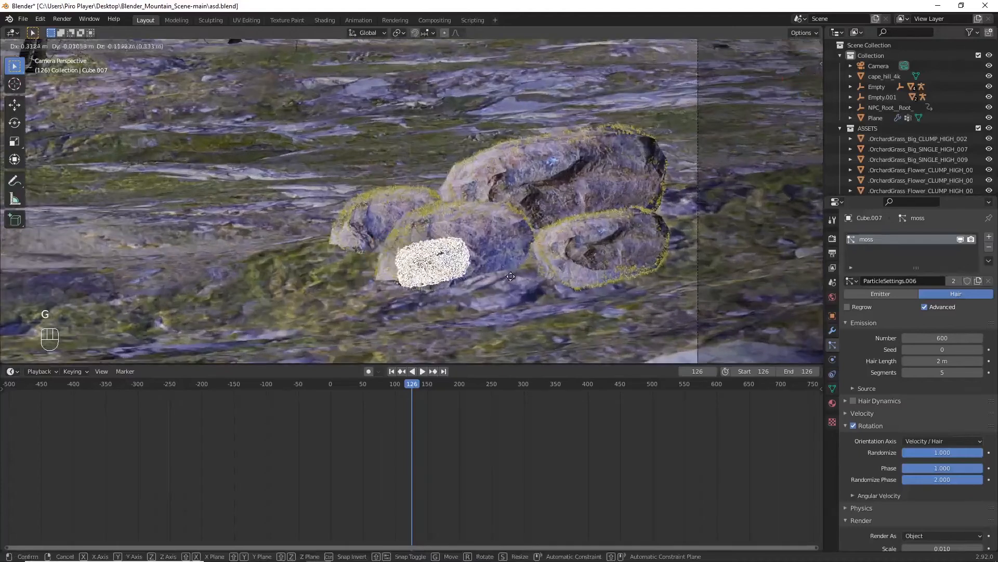
key(a)
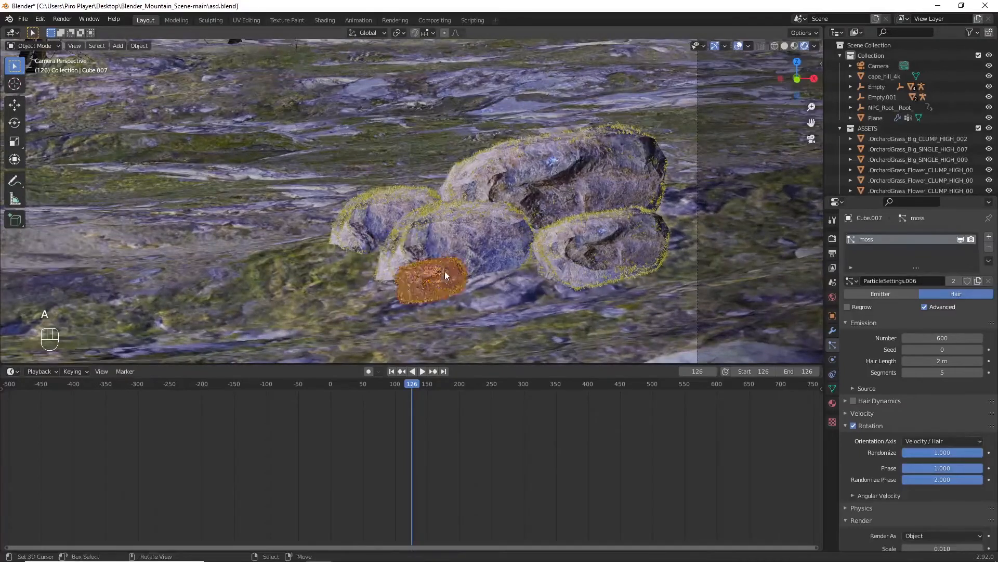
Step: Lower the small rock vertically along Z at the base of the front-left rock
click(445, 275)
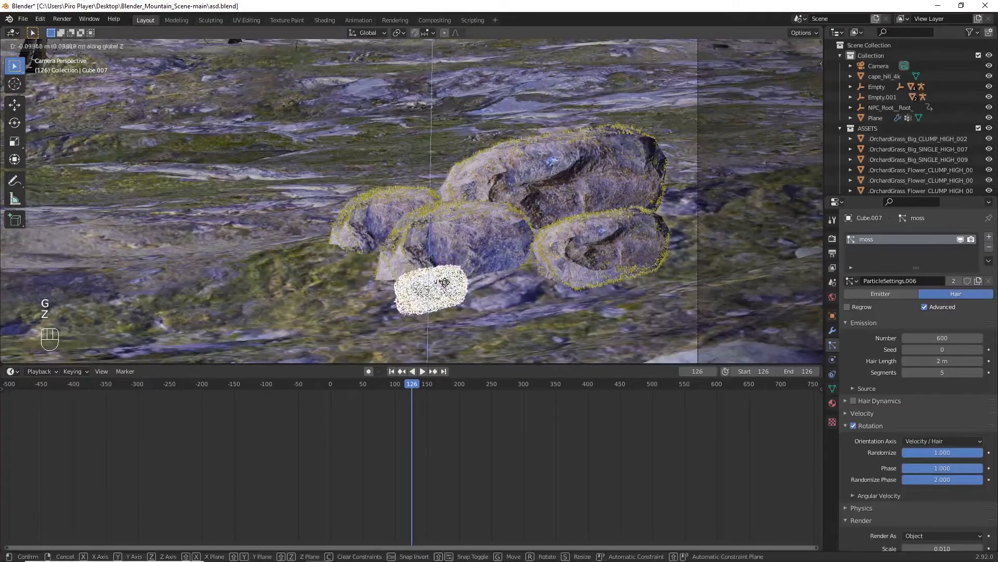
key(g)
click(384, 220)
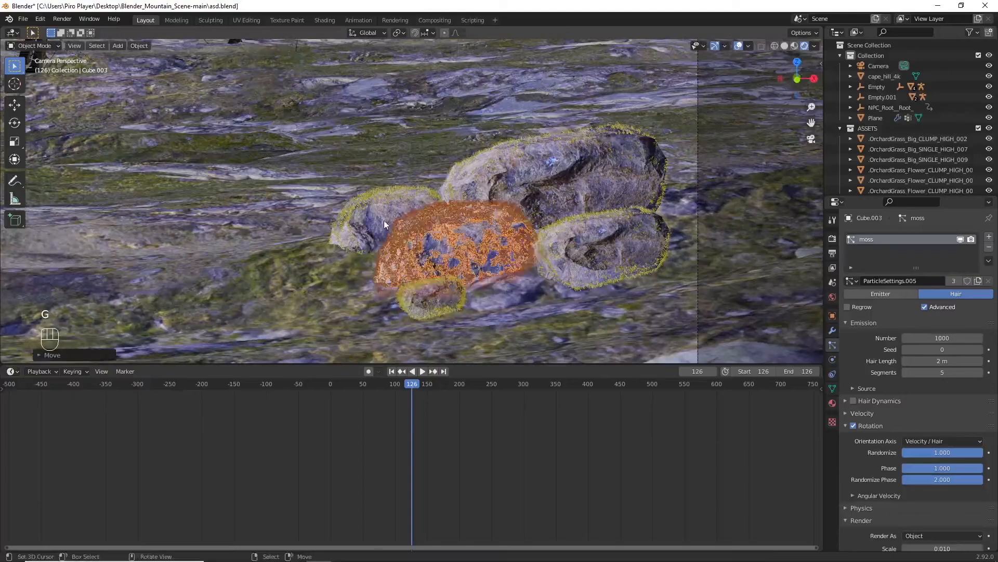
Step: Rotate the rock behind the front-left rock about the Z axis to expose a different face
click(384, 220)
key(a)
key(a)
click(392, 219)
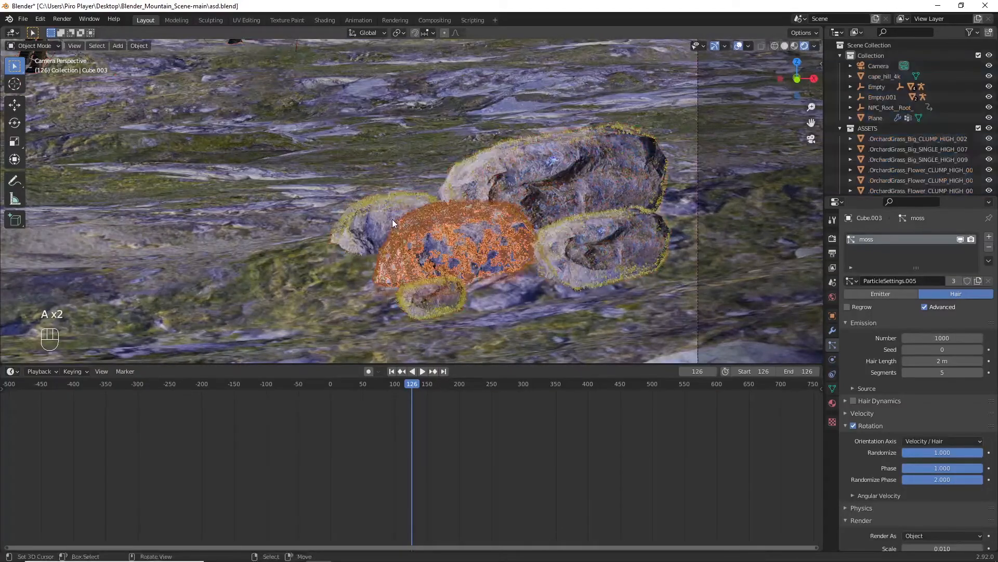
click(392, 219)
key(r)
key(z)
click(387, 266)
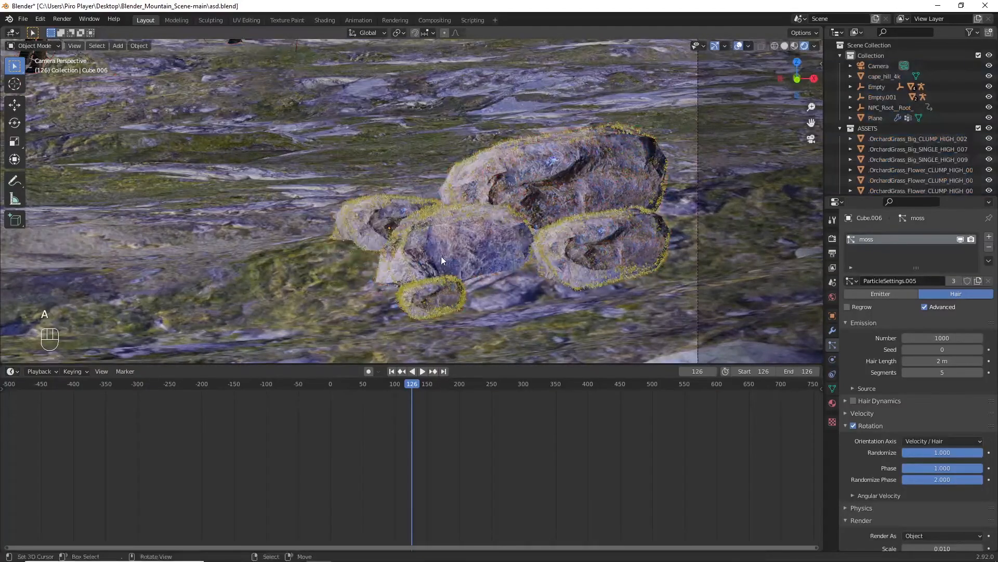
Step: Rotate the small front rock about the Z axis so its shape differs from the rock it was copied from
click(435, 280)
key(r)
key(z)
click(452, 316)
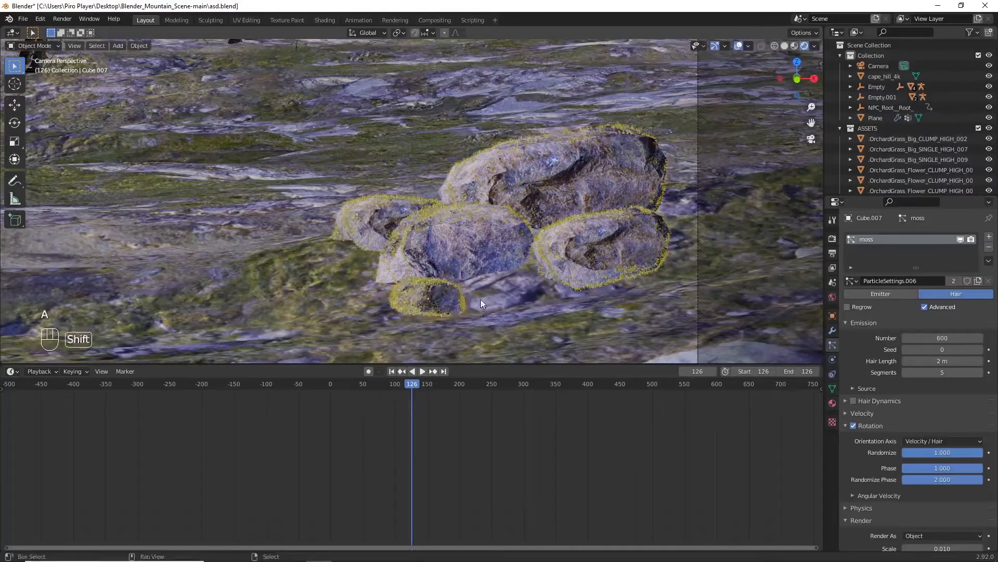
Step: Make the small front rock's moss particle settings single-user and set the particle number to 200
scroll(481, 299, up, 3)
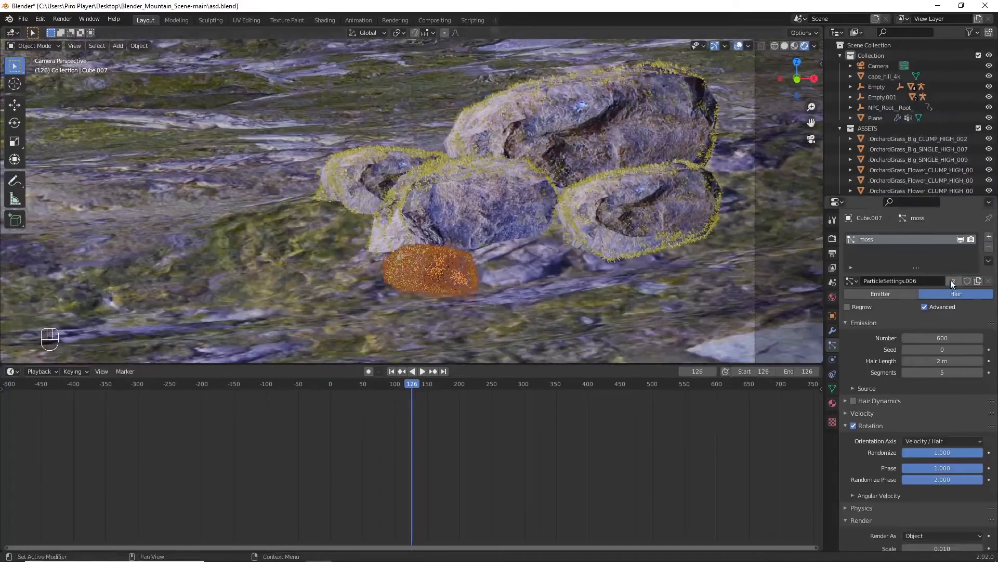
click(942, 337)
text(200)
key(KP_Enter)
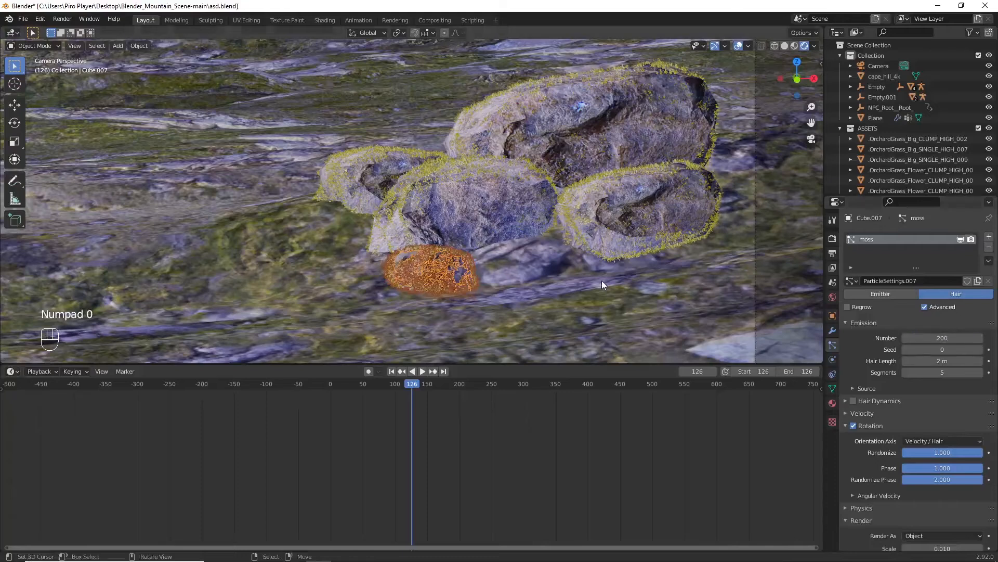
key(alt+a)
Step: Shift the small rock to the right in top view and camera view so it sits before the front-left rock
click(398, 267)
key(KP_7)
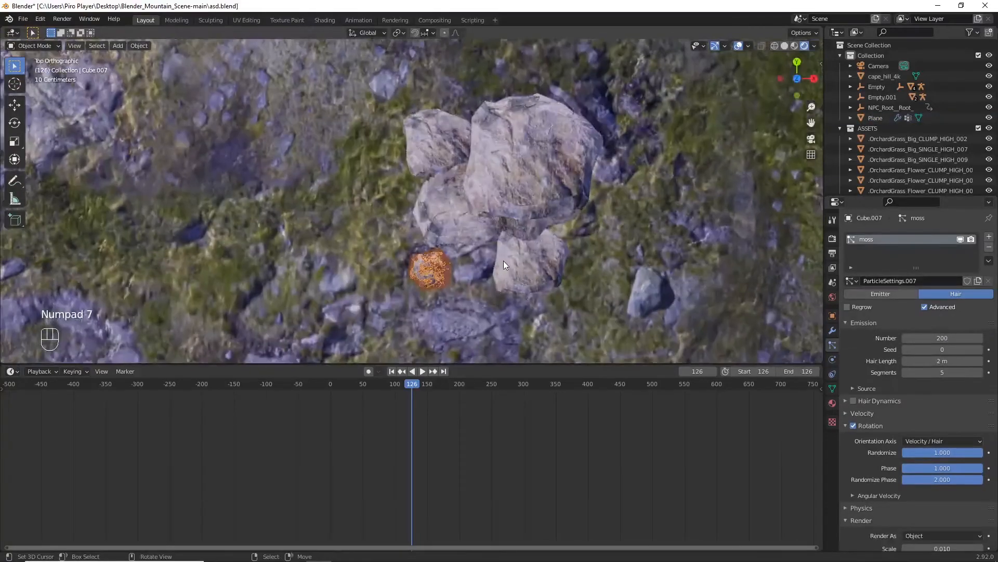
key(KP_0)
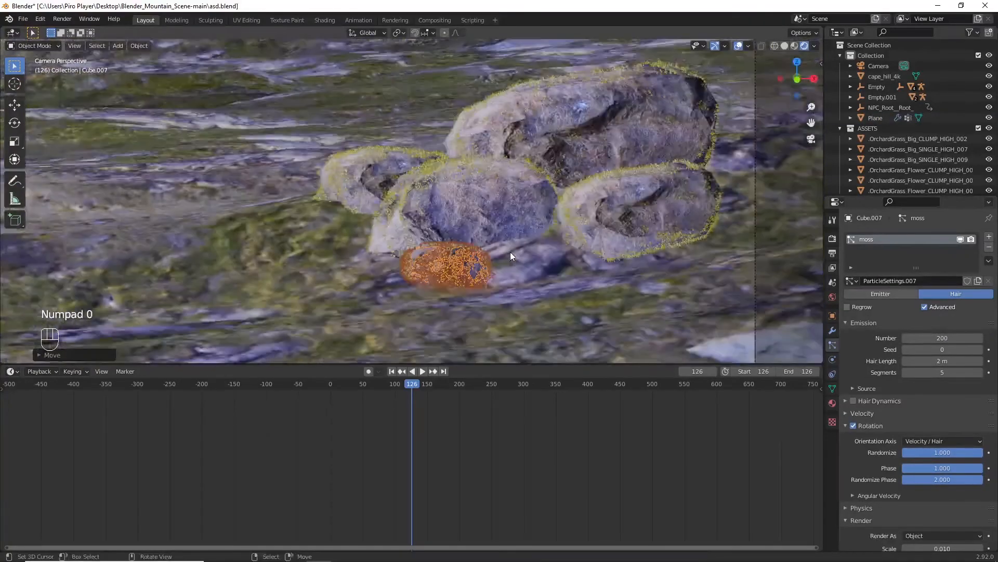
key(alt+a)
scroll(519, 251, down, 3)
right_click(438, 248)
key(g)
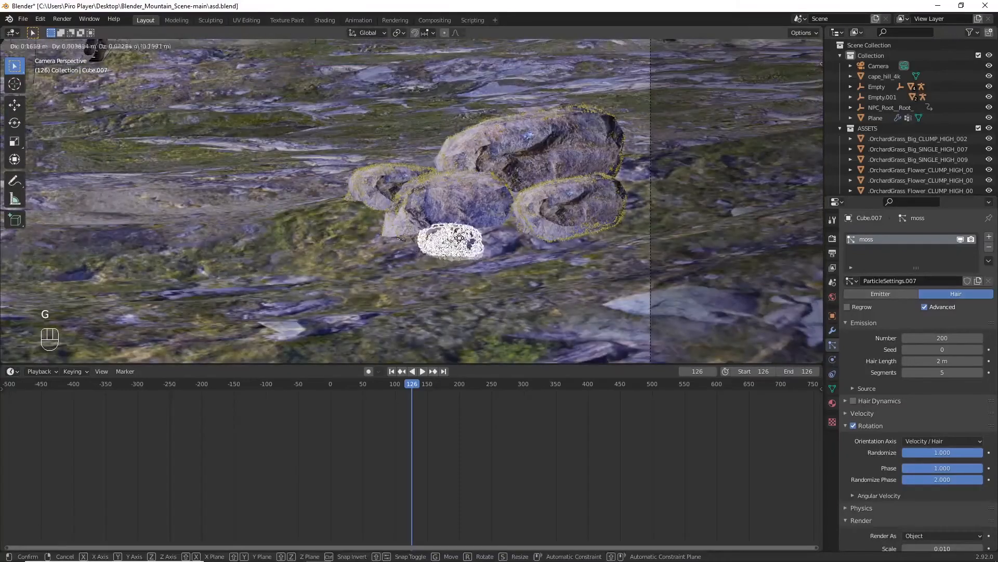
click(461, 240)
key(a)
Step: Duplicate the four larger rocks together in top view and place the copies about 12 m away in the negative X direction
shift+right_click(471, 208)
shift+right_click(543, 207)
shift+right_click(520, 156)
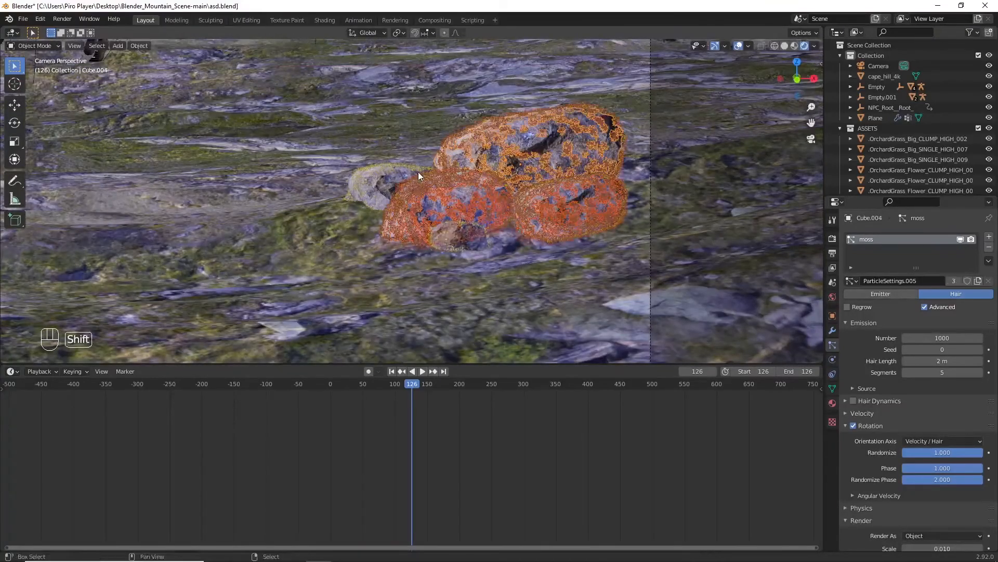
shift+right_click(420, 179)
right_click(391, 187)
shift+right_click(449, 204)
shift+right_click(585, 197)
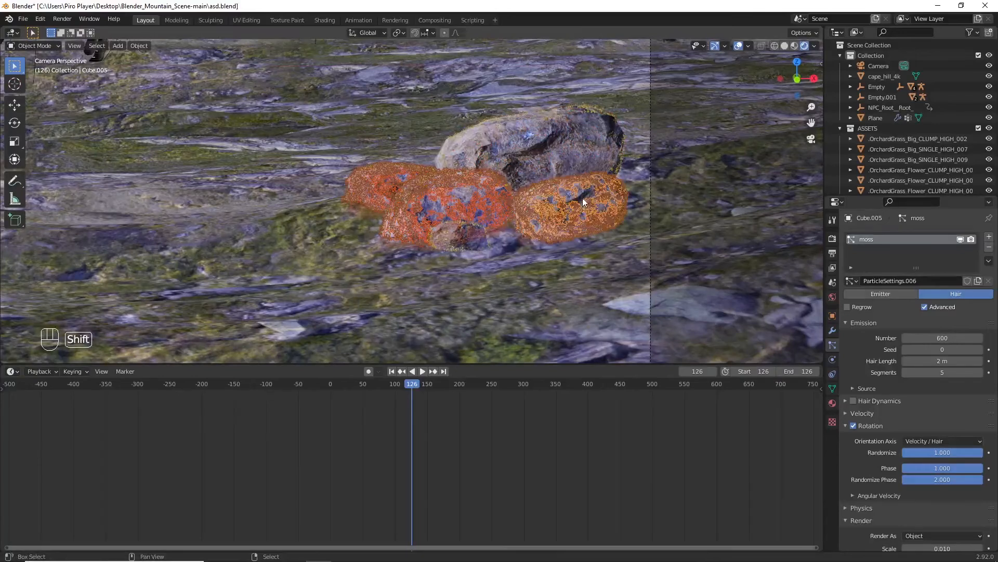
shift+right_click(562, 154)
key(KP_7)
scroll(563, 154, down, 3)
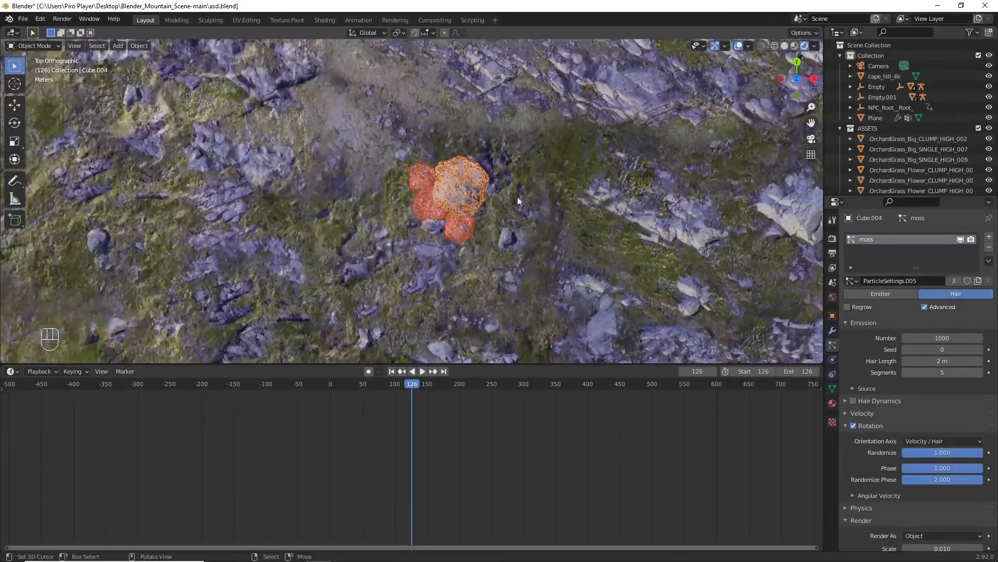
scroll(497, 222, down, 3)
key(shift+d)
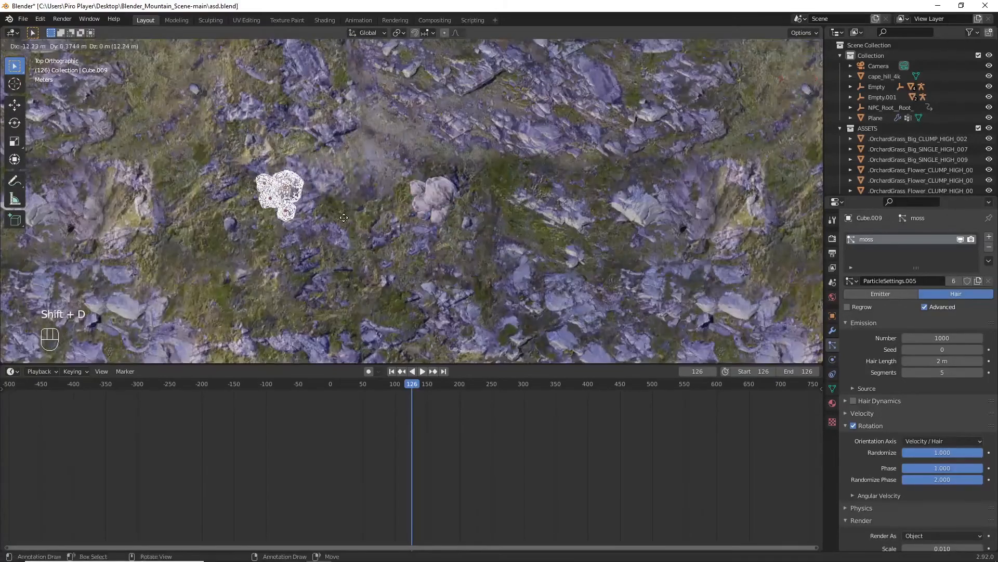
click(344, 217)
Step: Rotate the copied rock cluster 50 degrees about the Z axis in camera view
key(KP_0)
ctrl+scroll(344, 217, up, 3)
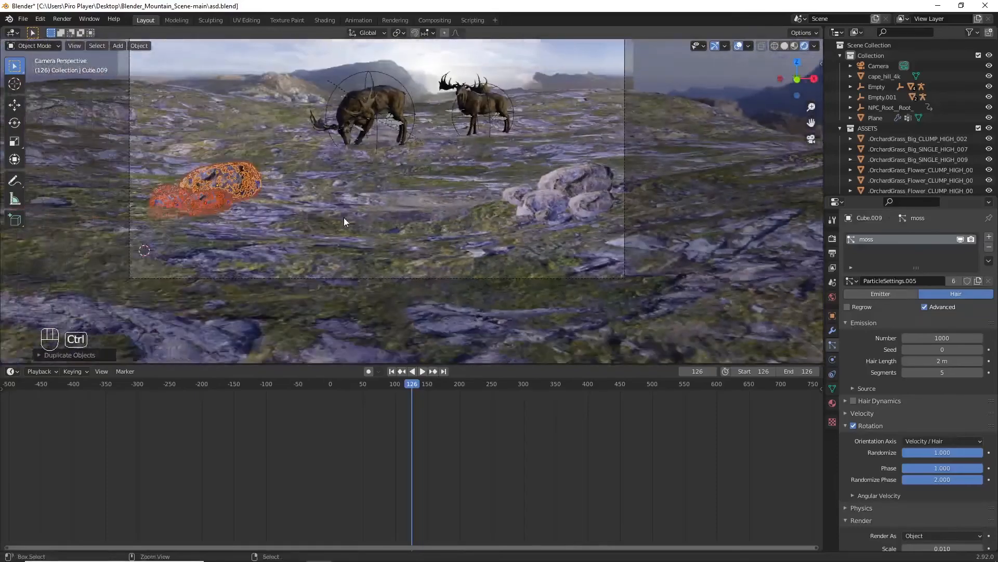
scroll(344, 218, up, 2)
key(r)
key(z)
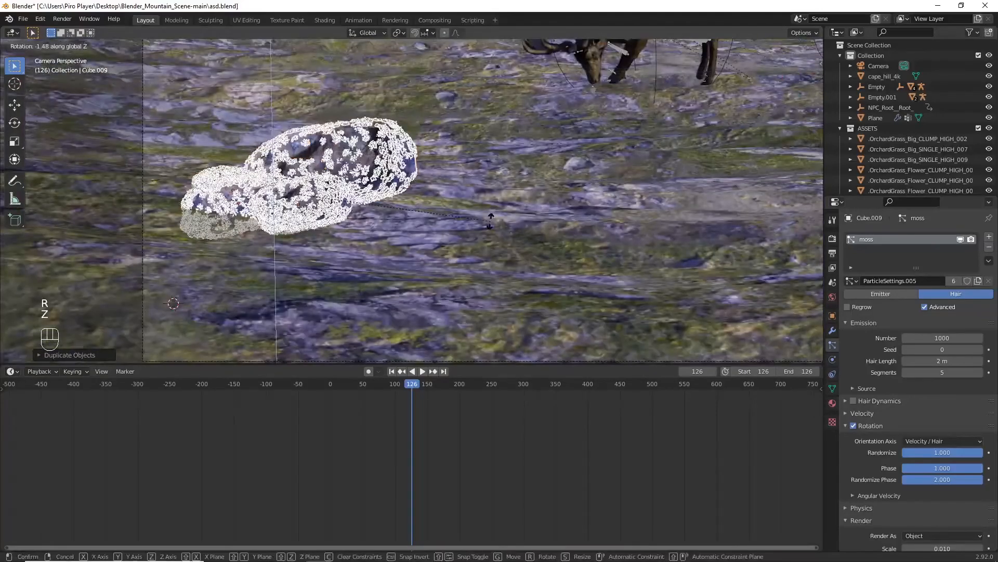
key(KP_5)
key(KP_0)
key(KP_Enter)
Step: Rotate the copied cluster further about Z and move it inward from the left edge of the camera frame
key(g)
key(r)
key(z)
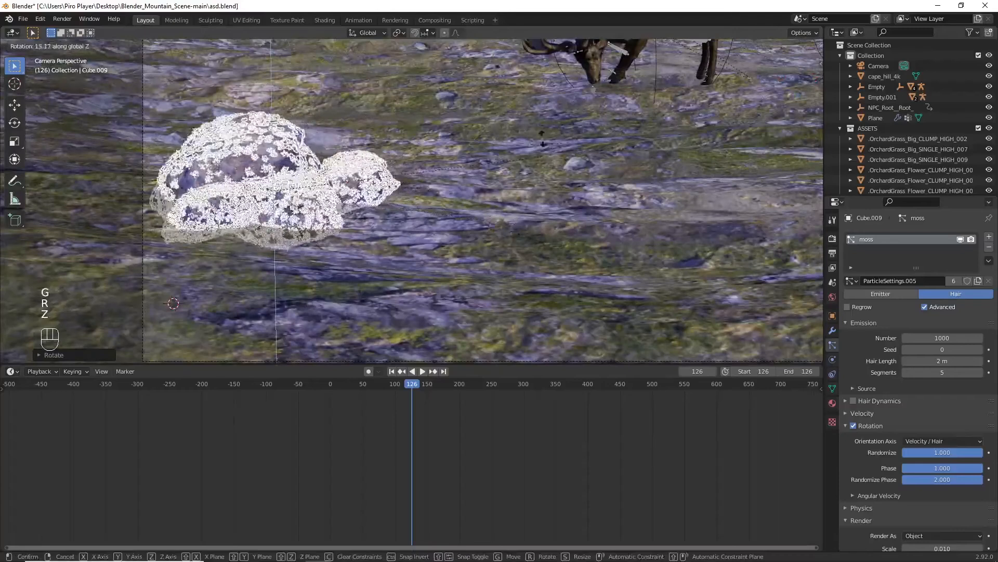
click(541, 60)
key(g)
click(547, 201)
key(a)
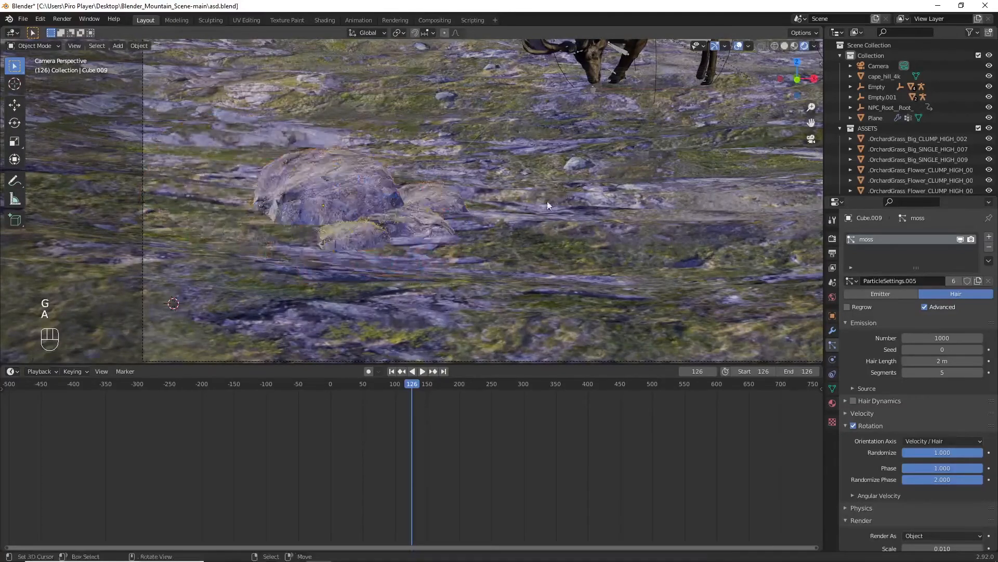
Step: Examine both rock clusters and their moss in camera view, partly with the viewport maximized
scroll(532, 202, down, 3)
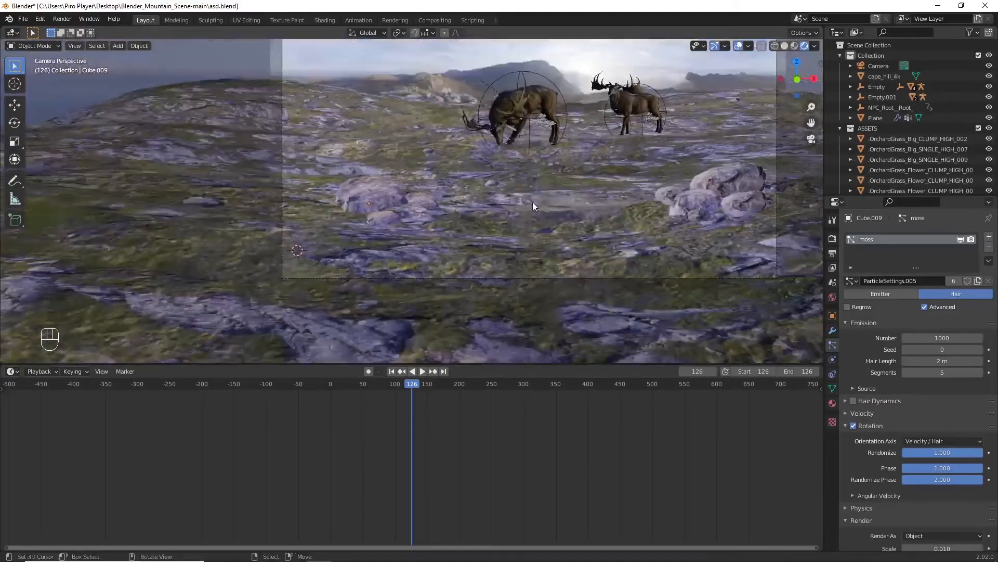
ctrl+scroll(533, 202, up, 3)
scroll(333, 206, up, 3)
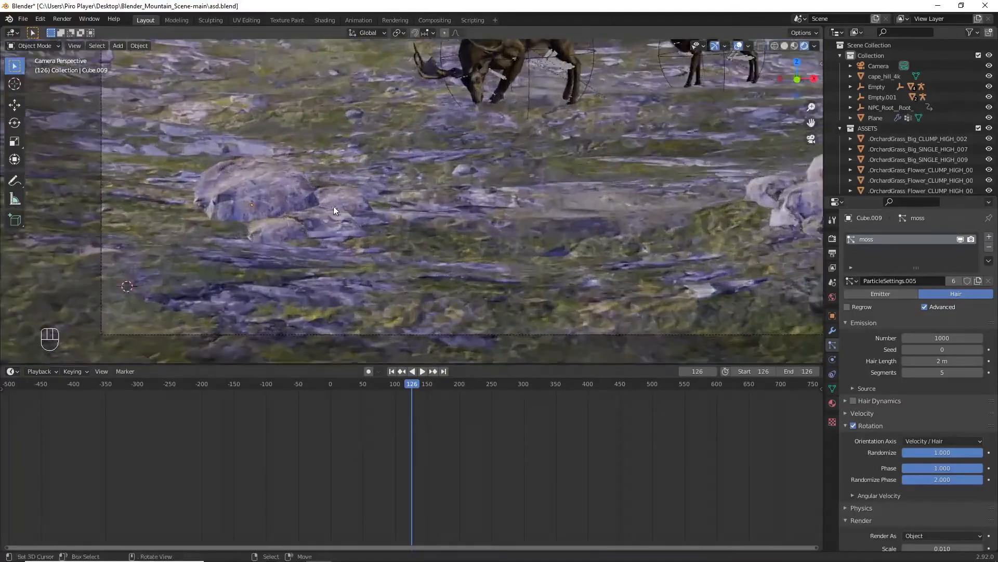
ctrl+scroll(331, 206, down, 2)
scroll(331, 205, up, 5)
ctrl+scroll(330, 205, up, 2)
scroll(313, 198, down, 6)
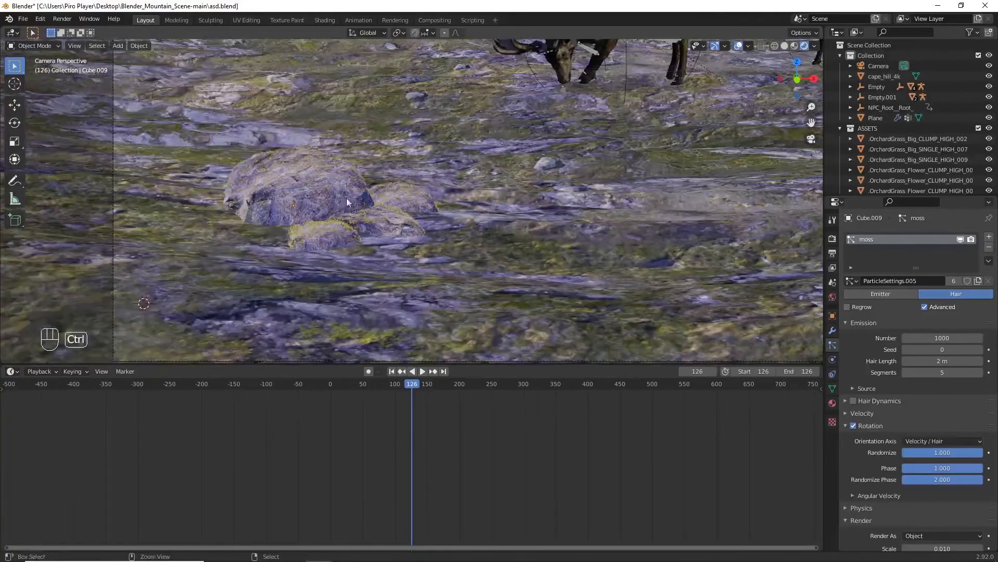
scroll(442, 202, up, 2)
key(KP_0)
key(KP_0)
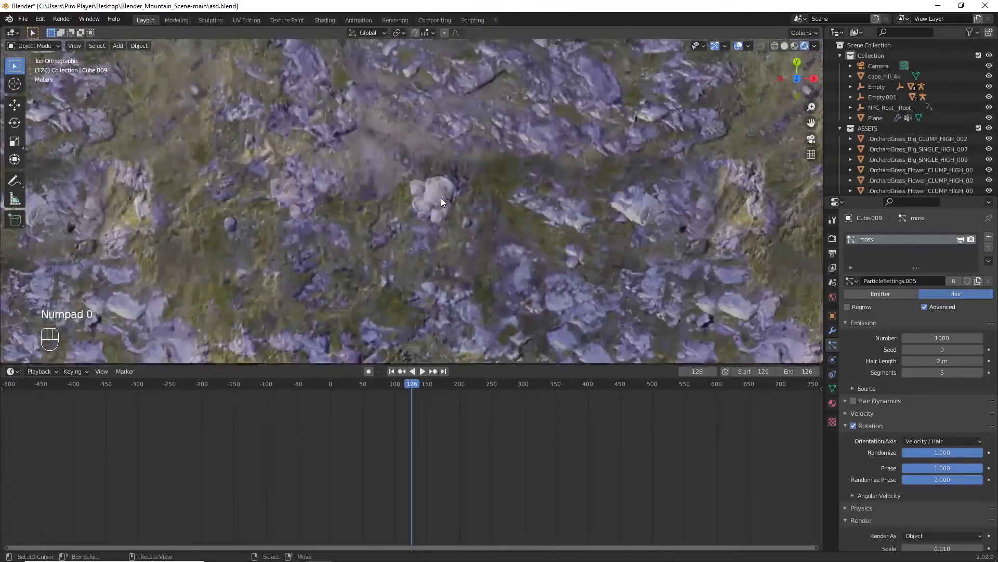
key(ctrl+Up)
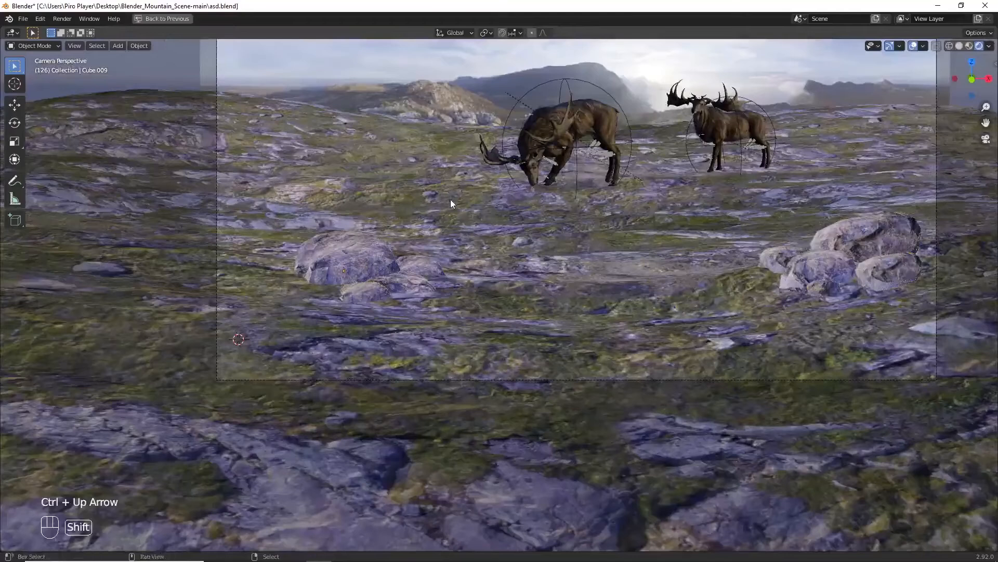
ctrl+scroll(450, 201, up, 2)
scroll(451, 200, up, 4)
ctrl+scroll(451, 200, up, 5)
scroll(451, 200, down, 3)
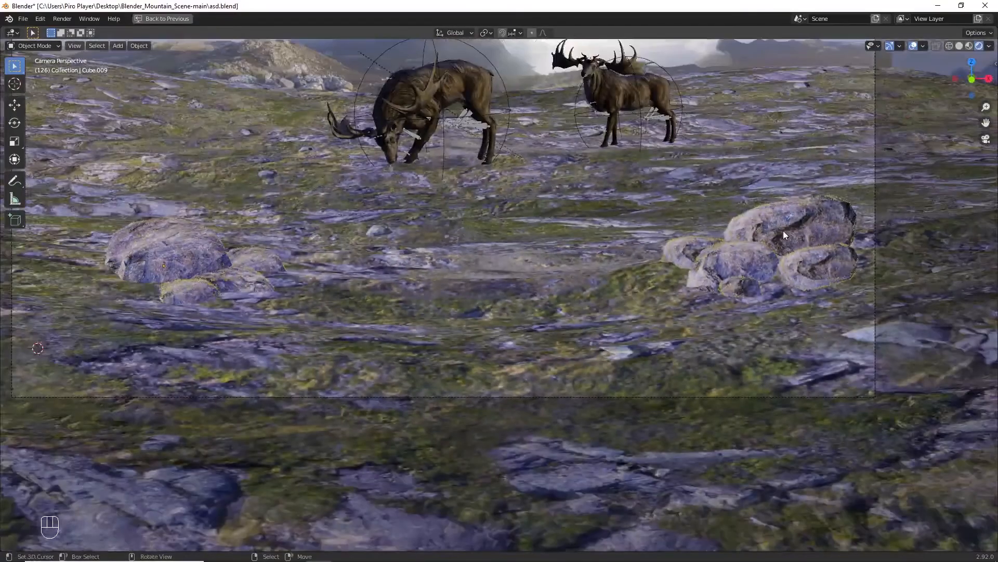
scroll(785, 232, up, 2)
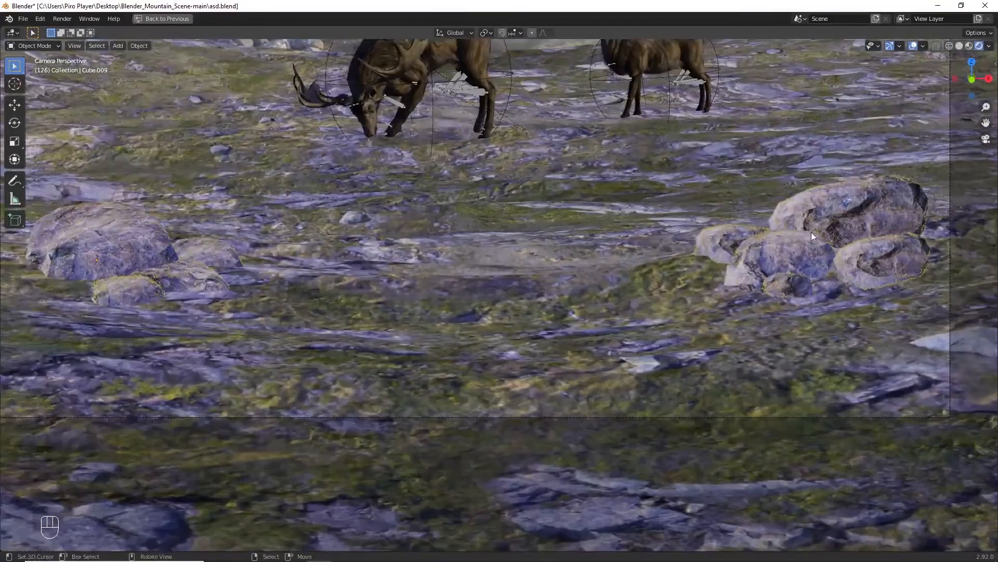
click(812, 234)
key(ctrl+Up)
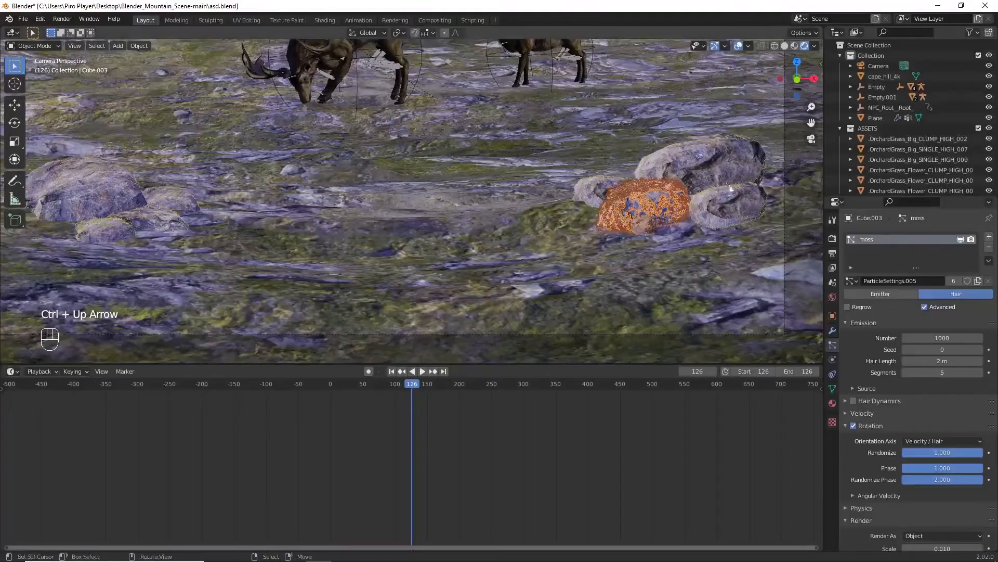
click(717, 161)
key(ctrl+KP_0)
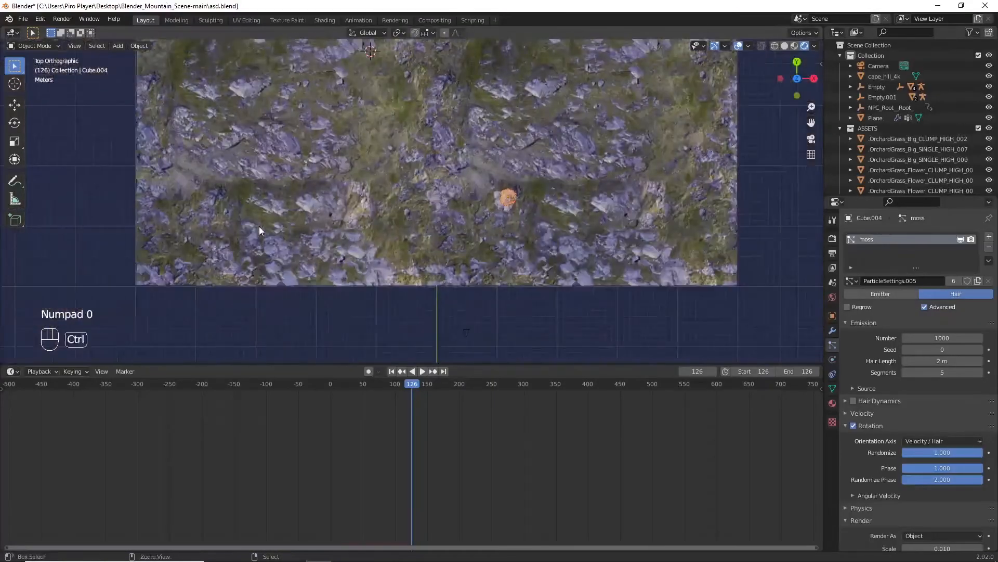
scroll(259, 226, down, 5)
scroll(237, 141, up, 1)
click(212, 96)
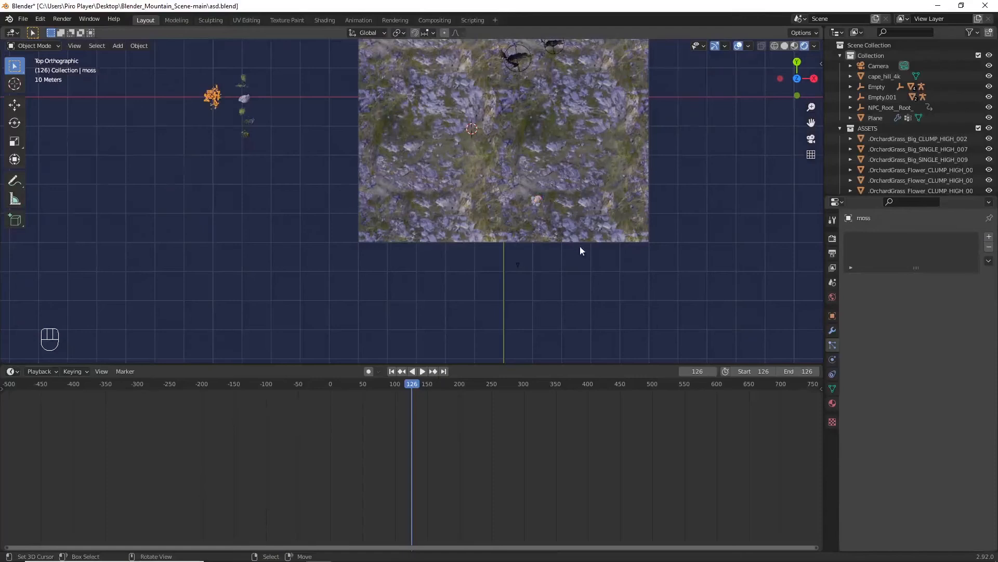
key(KP_0)
key(s)
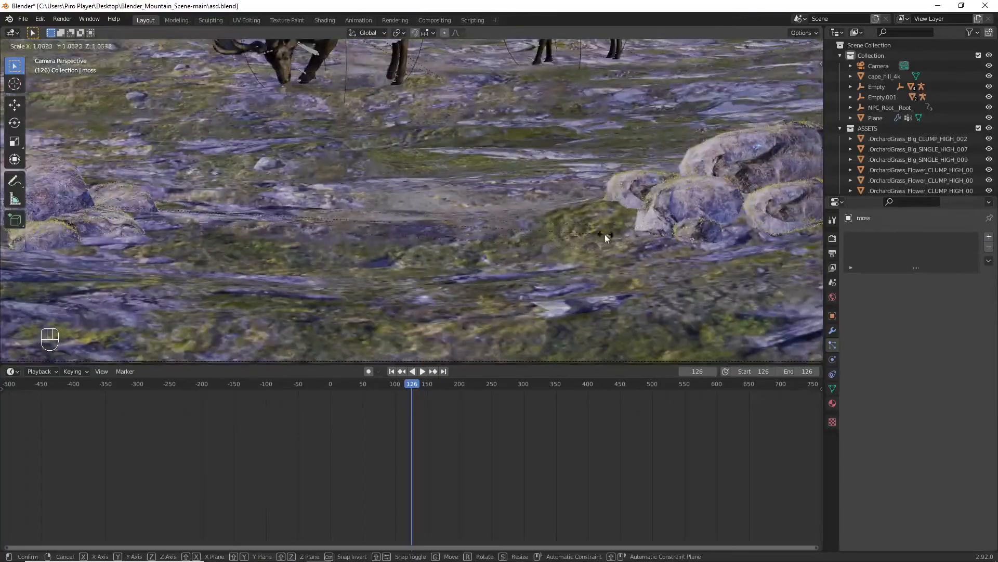
key(Escape)
Step: Set the hair length of the front-left rock's shared moss particle settings to 3 m
click(731, 198)
scroll(875, 386, down, 10)
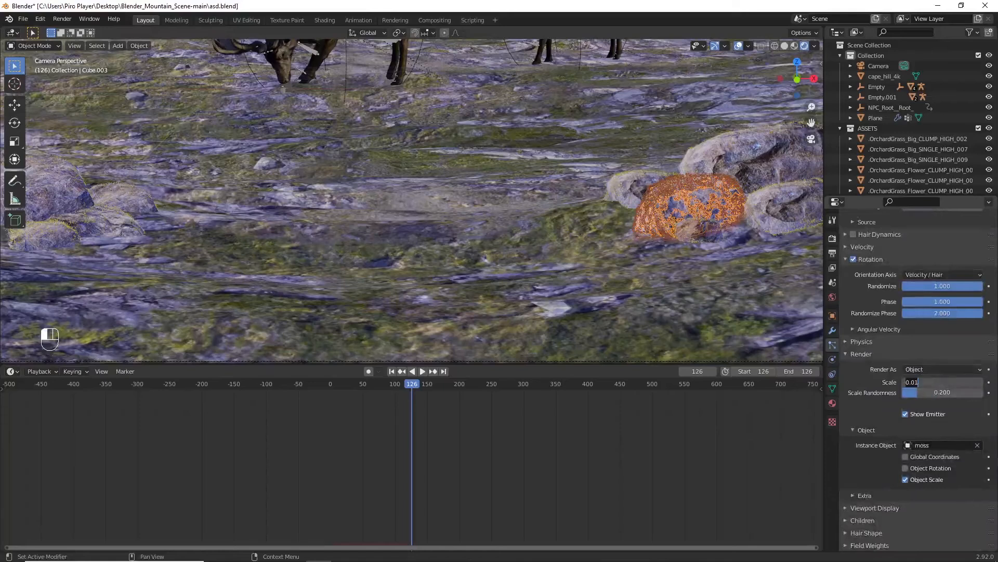
scroll(945, 381, up, 8)
drag(946, 356, 955, 356)
key(a)
key(a)
Step: Examine the enlarged moss on both rock clusters in camera view from several zoom levels
scroll(749, 251, down, 2)
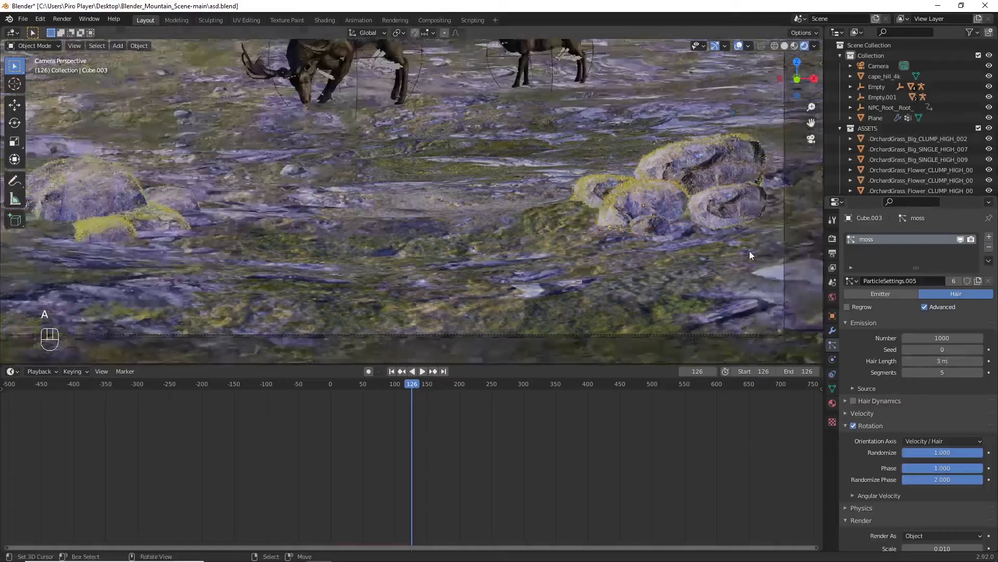
scroll(749, 250, down, 1)
ctrl+scroll(745, 251, up, 6)
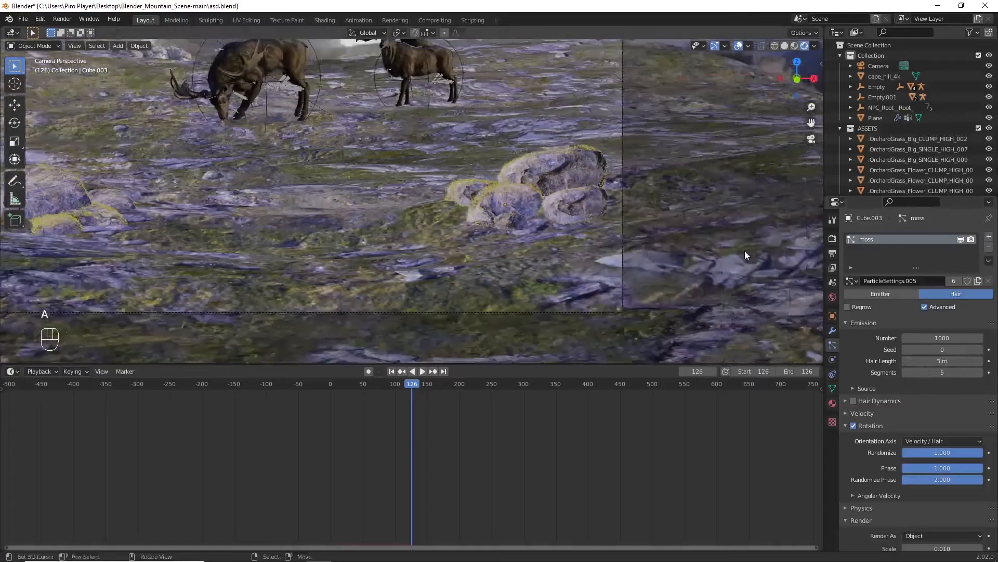
scroll(744, 251, up, 2)
ctrl+scroll(744, 250, down, 6)
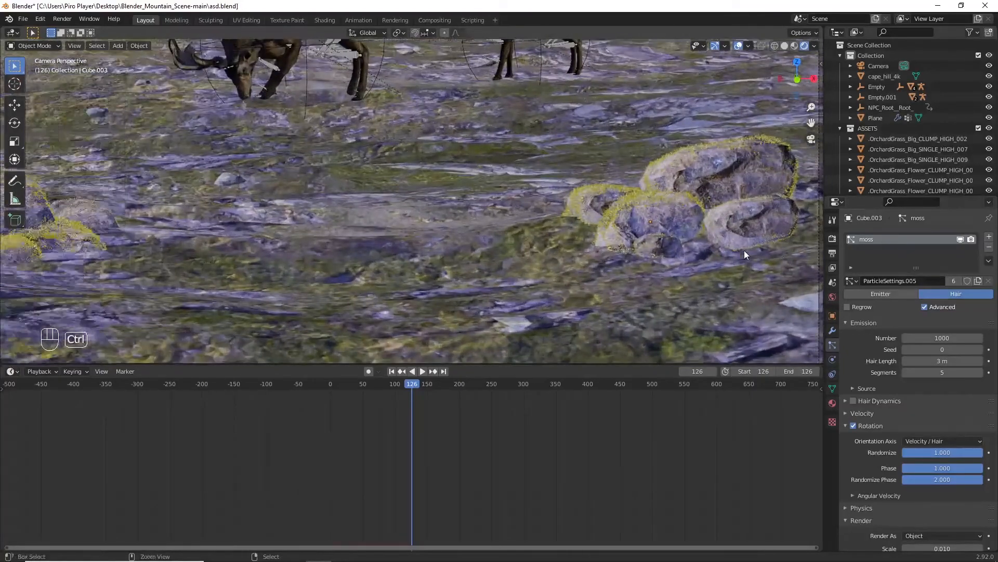
ctrl+scroll(744, 251, down, 6)
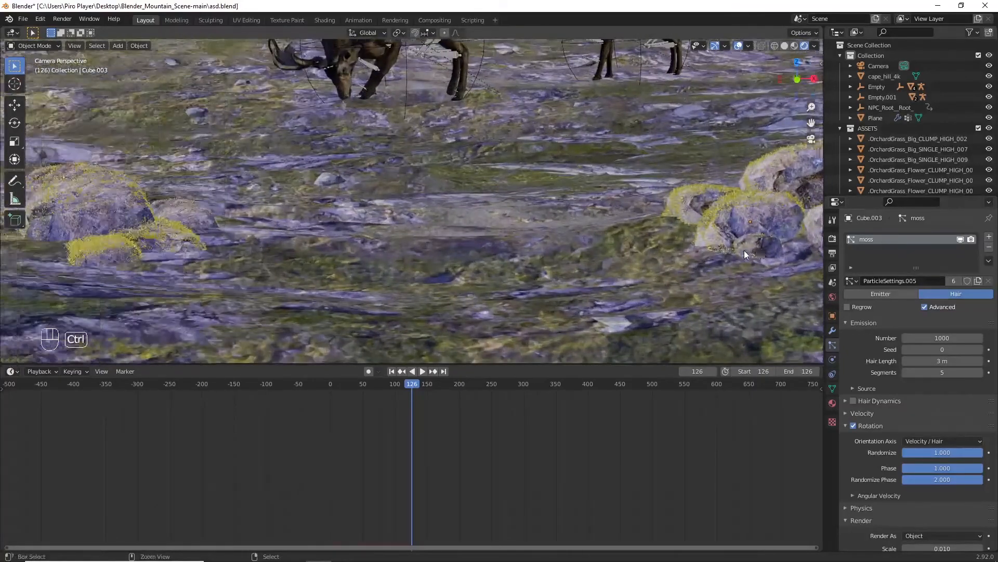
scroll(744, 250, down, 3)
ctrl+scroll(744, 251, up, 5)
scroll(744, 251, up, 2)
ctrl+scroll(677, 254, down, 4)
ctrl+scroll(677, 255, down, 9)
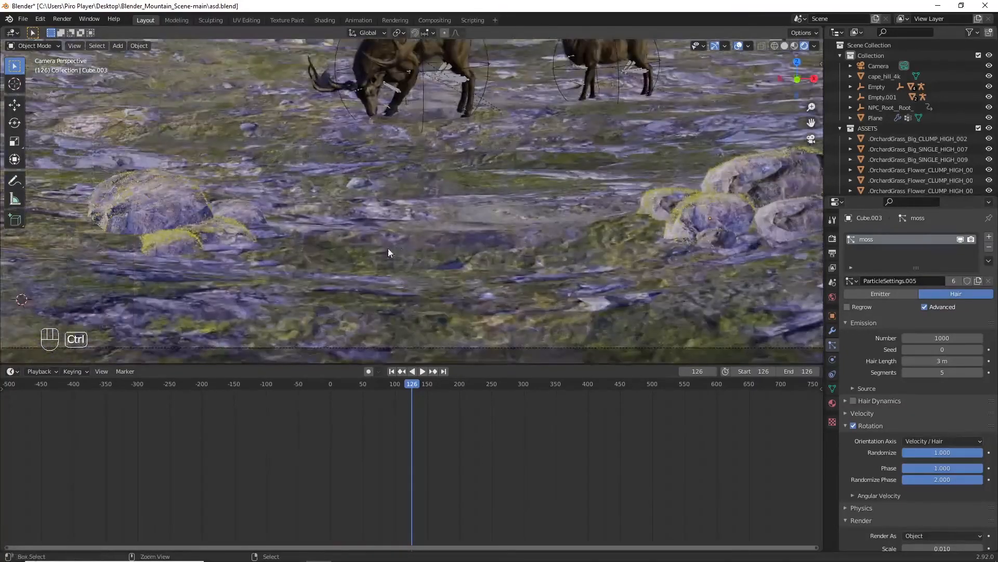
Step: Render the current frame and examine the elk, flowers and moss-covered rock clusters in the render result
scroll(312, 260, up, 3)
ctrl+scroll(281, 264, down, 4)
scroll(273, 270, down, 1)
scroll(632, 264, down, 4)
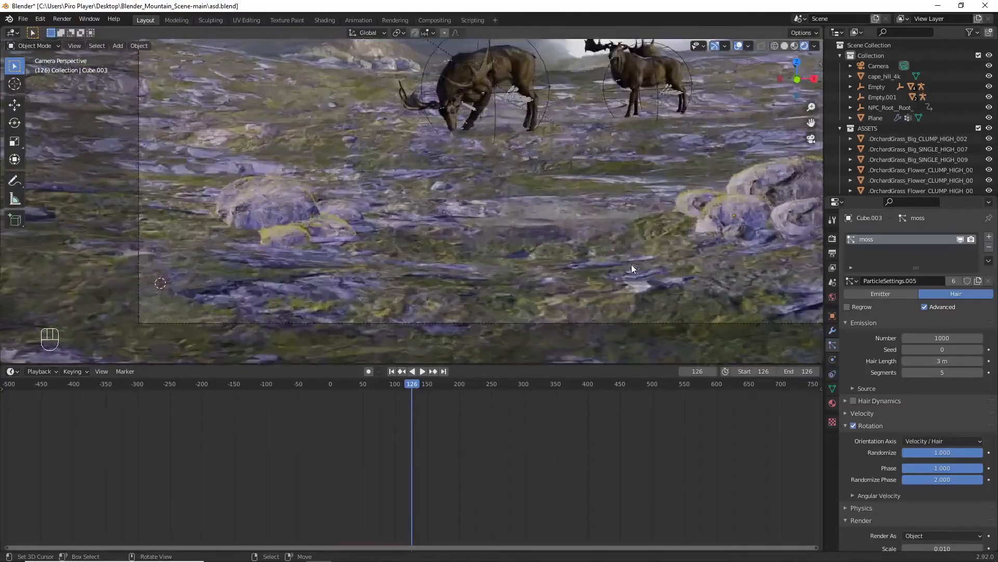
scroll(631, 264, up, 4)
ctrl+scroll(631, 264, down, 2)
scroll(631, 265, down, 4)
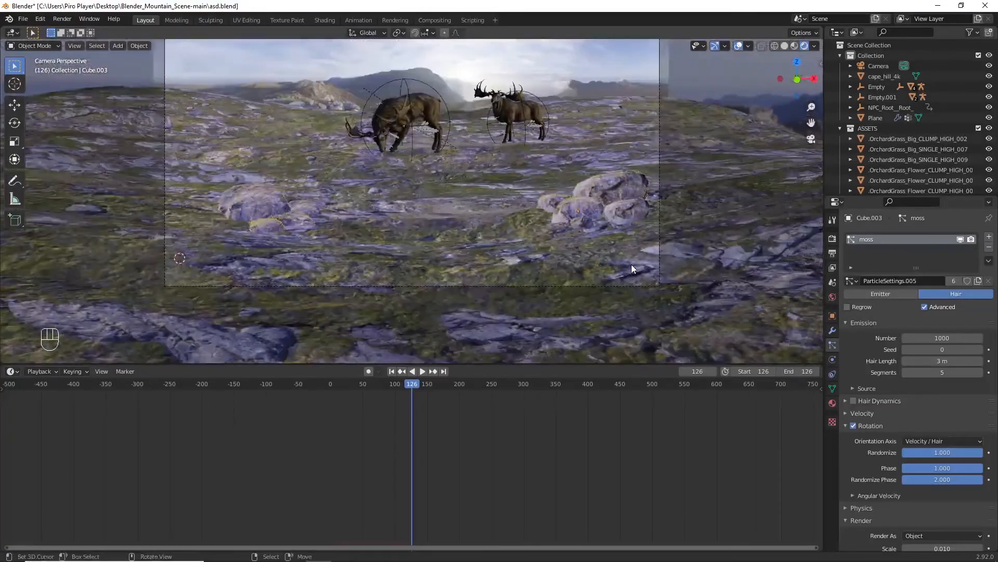
key(F12)
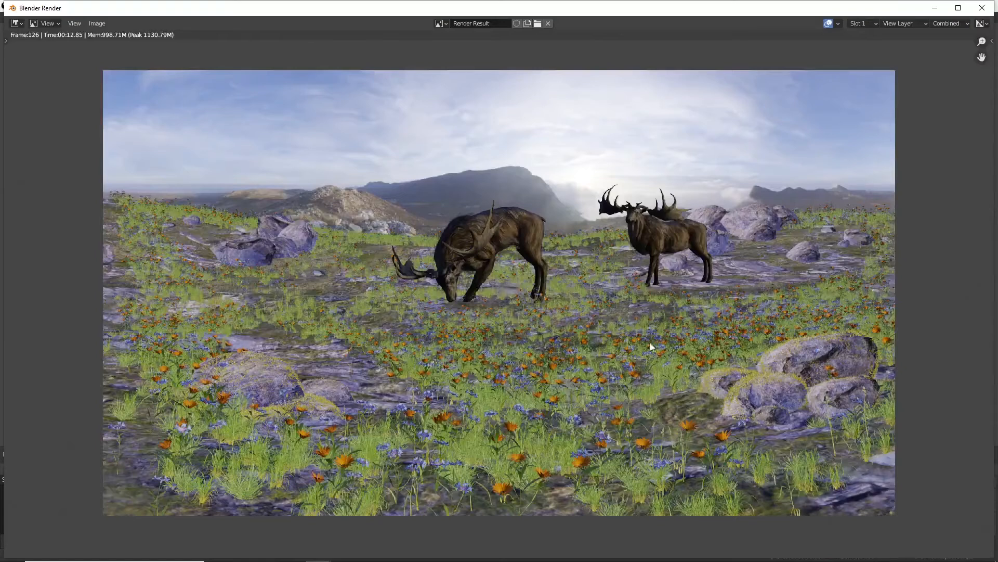
scroll(650, 347, up, 2)
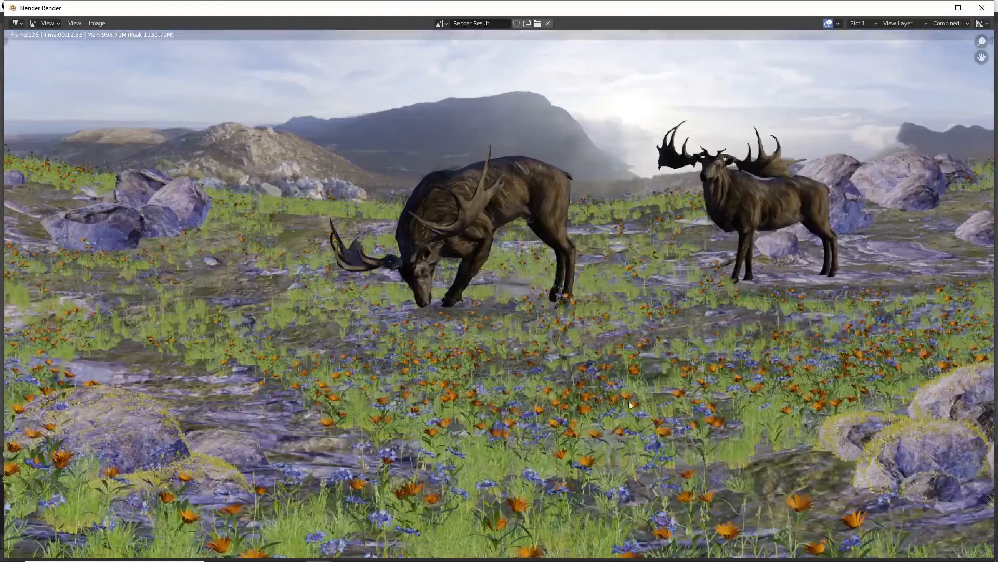
scroll(630, 408, down, 3)
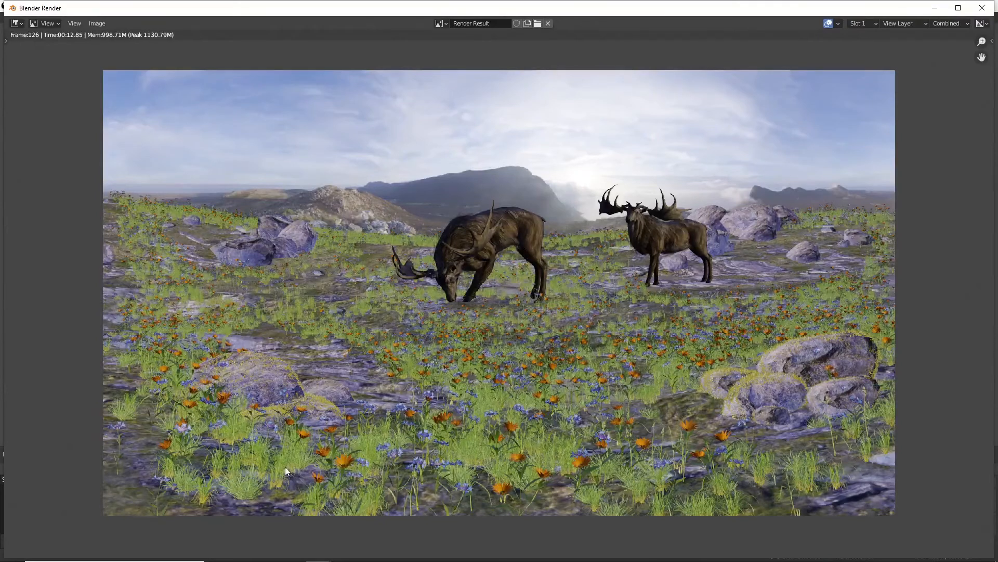
key(Escape)
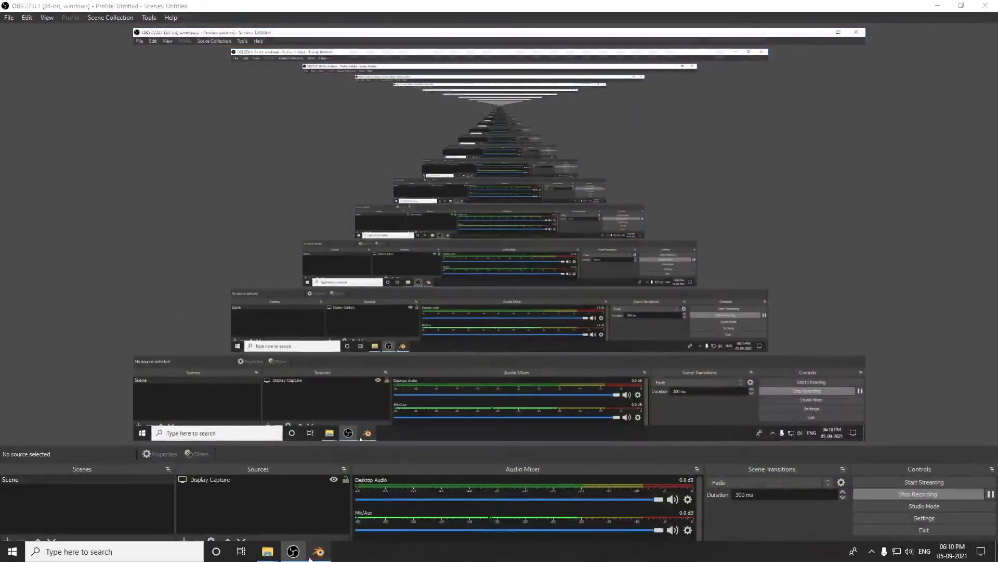
Step: Return to Blender and turn the camera slightly in fly navigation, to about 86.4° X and -0.75° Z rotation
click(318, 550)
click(613, 285)
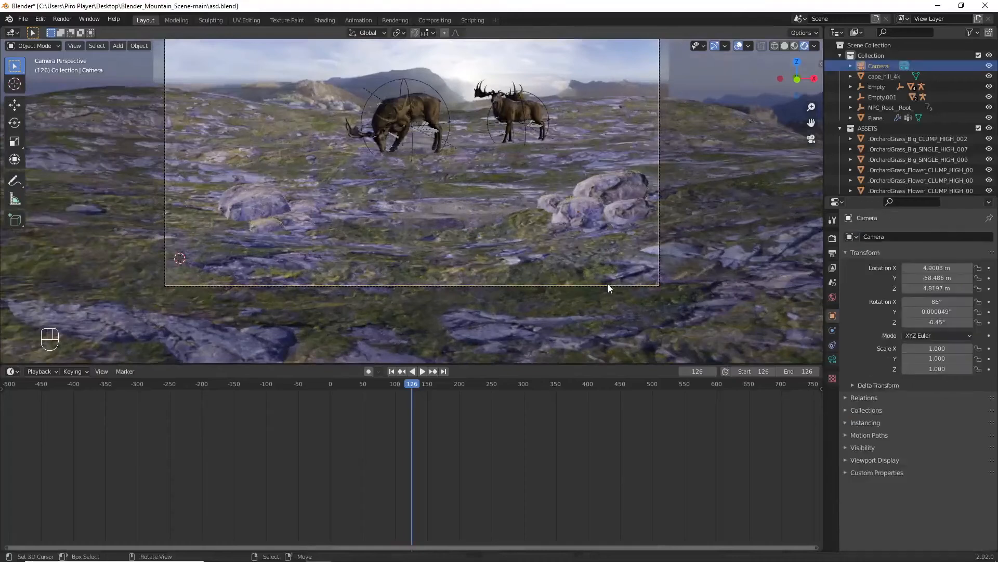
key(shift+f)
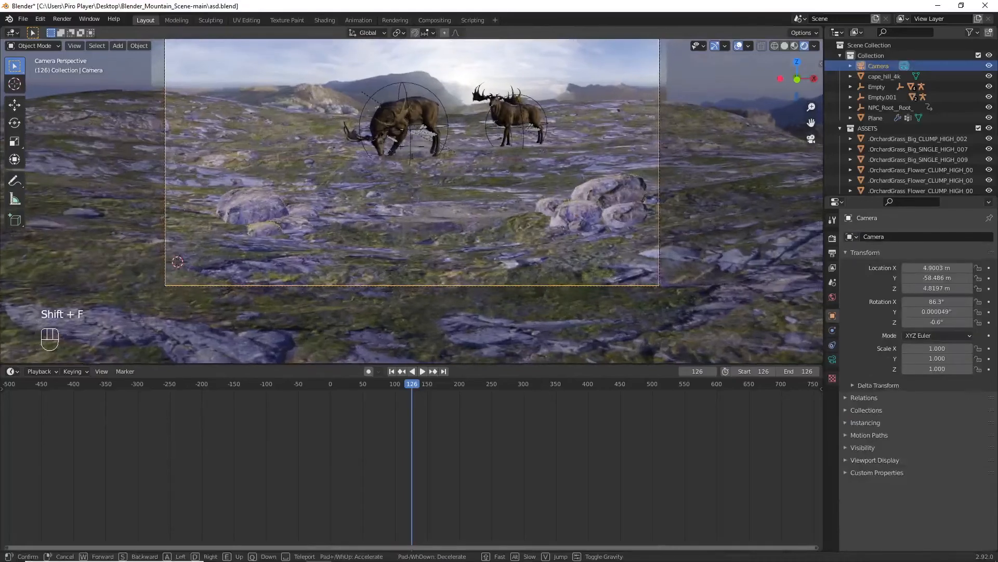
click(413, 200)
scroll(431, 208, up, 2)
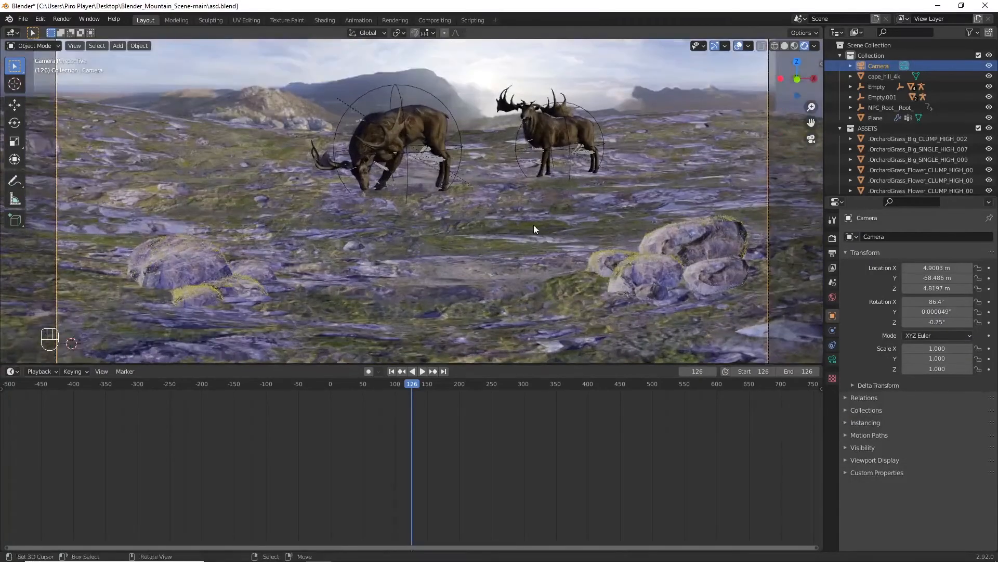
Step: Scale the grazing elk's empty down to about 3.87 and the standing elk's empty to about 2.48
click(534, 224)
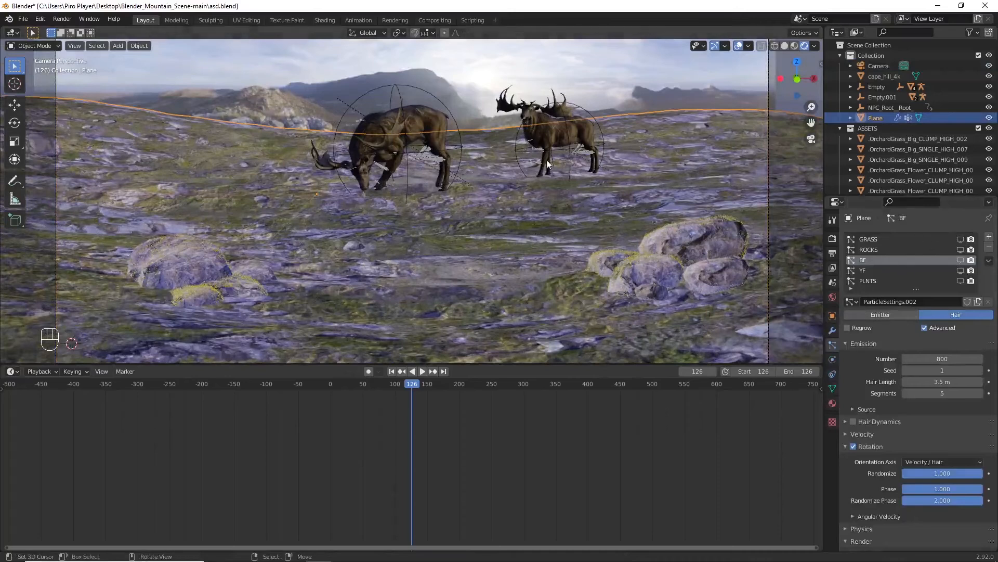
right_click(561, 139)
shift+middle_drag(555, 142, 551, 168)
right_click(460, 173)
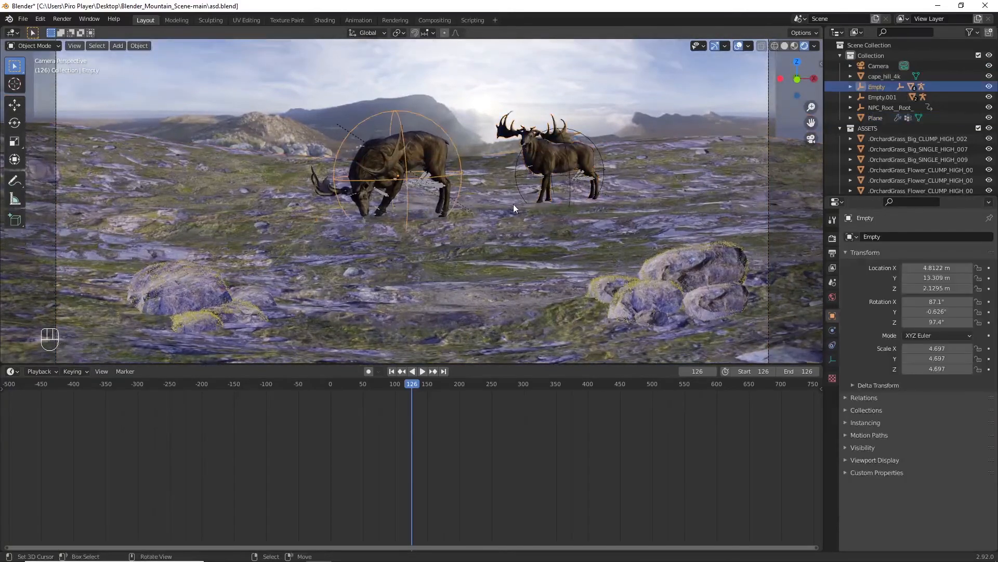
key(s)
click(493, 196)
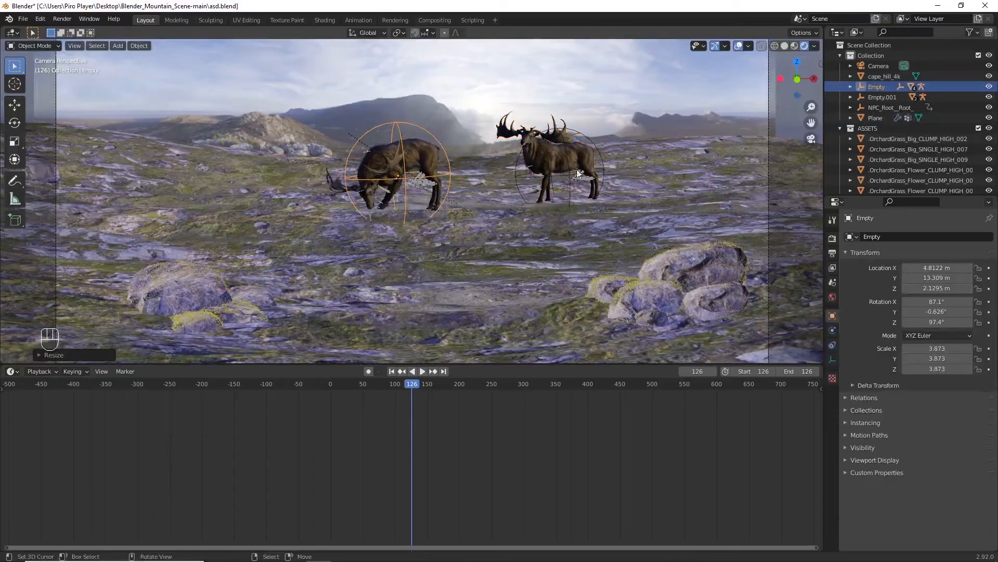
right_click(600, 149)
key(s)
click(643, 206)
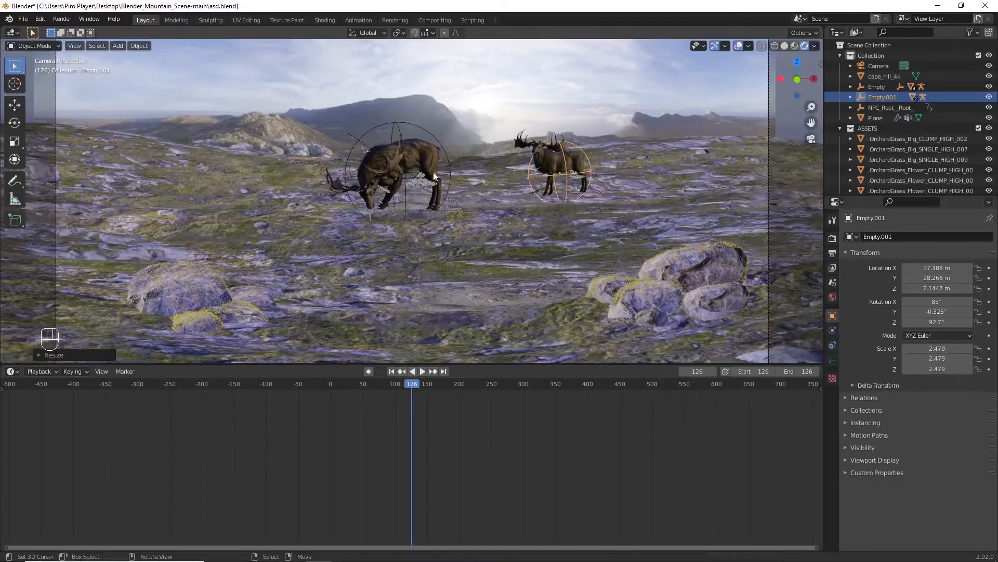
Step: Lower the grazing elk's empty about 0.6 m along Z so its hooves meet the ground
right_click(447, 157)
scroll(446, 157, up, 4)
key(g)
key(z)
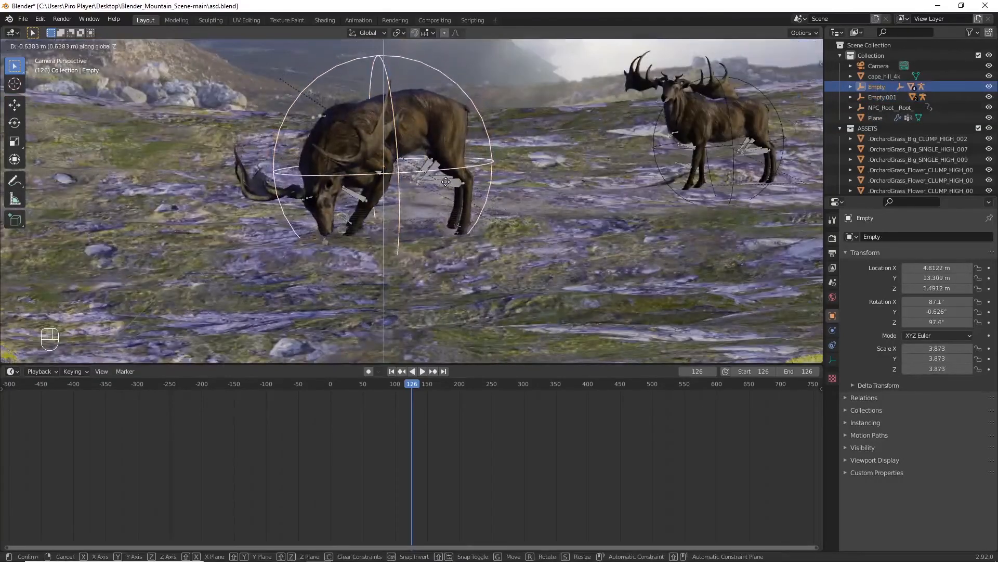
click(451, 179)
Step: Lower the standing elk's empty and shift it toward the grazing elk, to about X 14.7 m, Y 18.3 m, Z 1.4 m
right_click(661, 151)
key(g)
key(z)
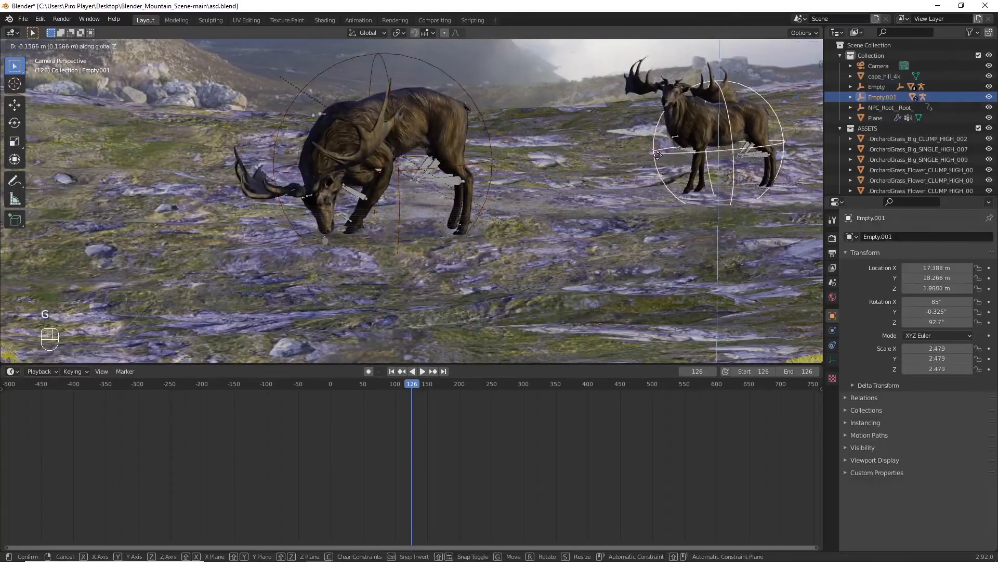
click(657, 166)
key(g)
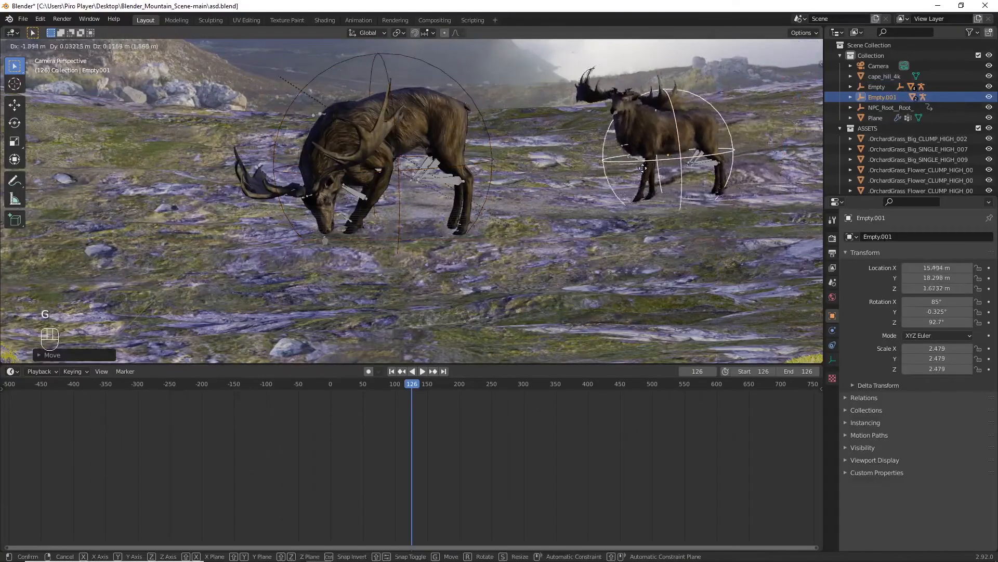
scroll(612, 188, down, 4)
key(a)
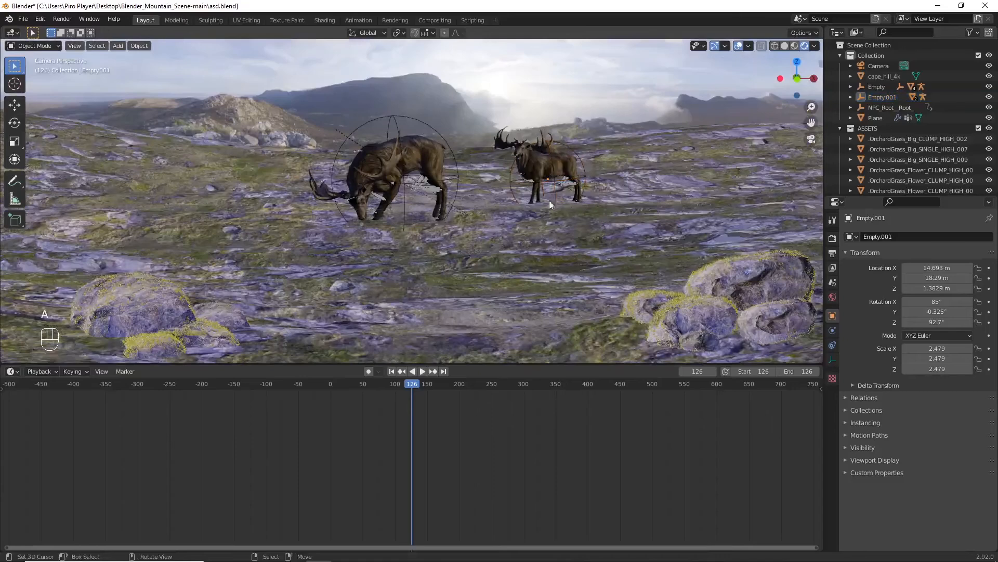
Step: Hide the meshes of both the grazing and the standing elk
click(416, 164)
key(h)
click(559, 169)
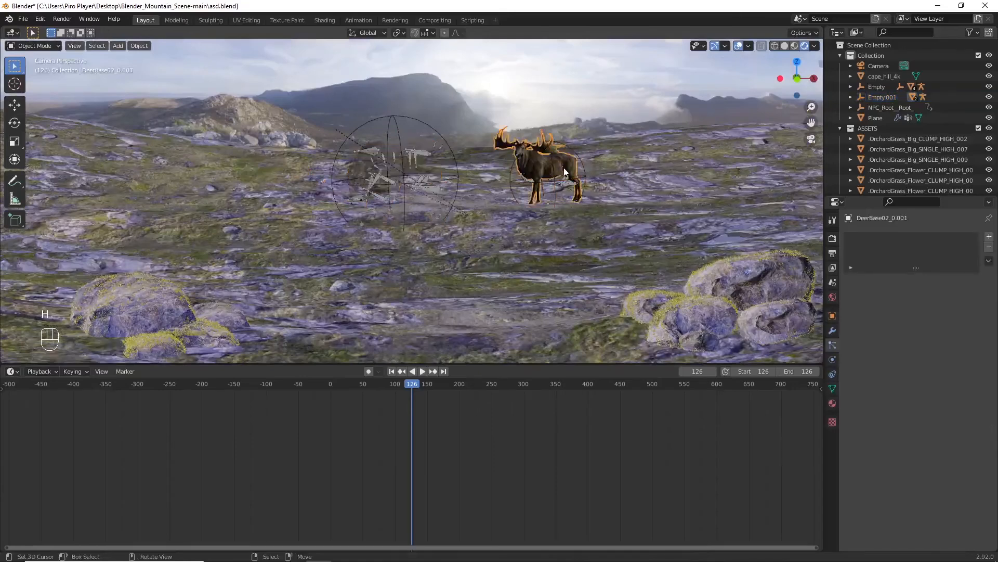
key(h)
scroll(472, 262, down, 2)
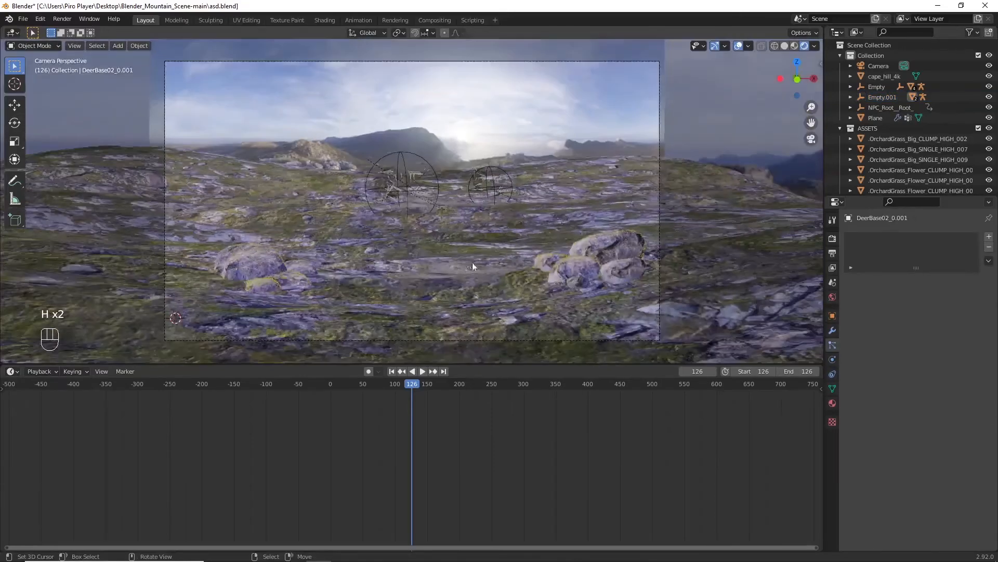
Step: Turn on viewport display of the ground plane's GRASS, ROCKS, BF, YF and PLNTS particle systems, and deselect the plane
click(472, 266)
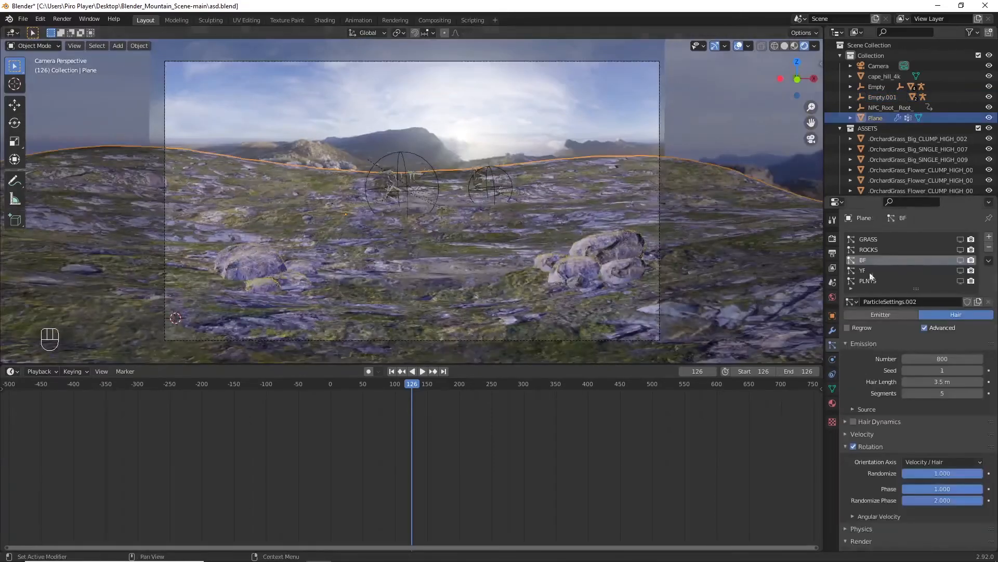
click(960, 249)
click(960, 260)
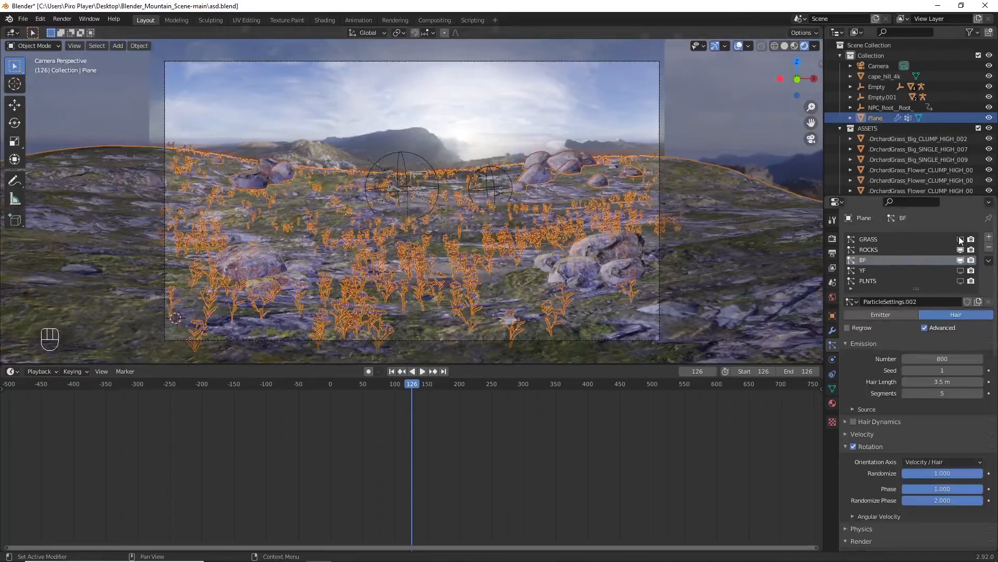
click(961, 239)
click(961, 269)
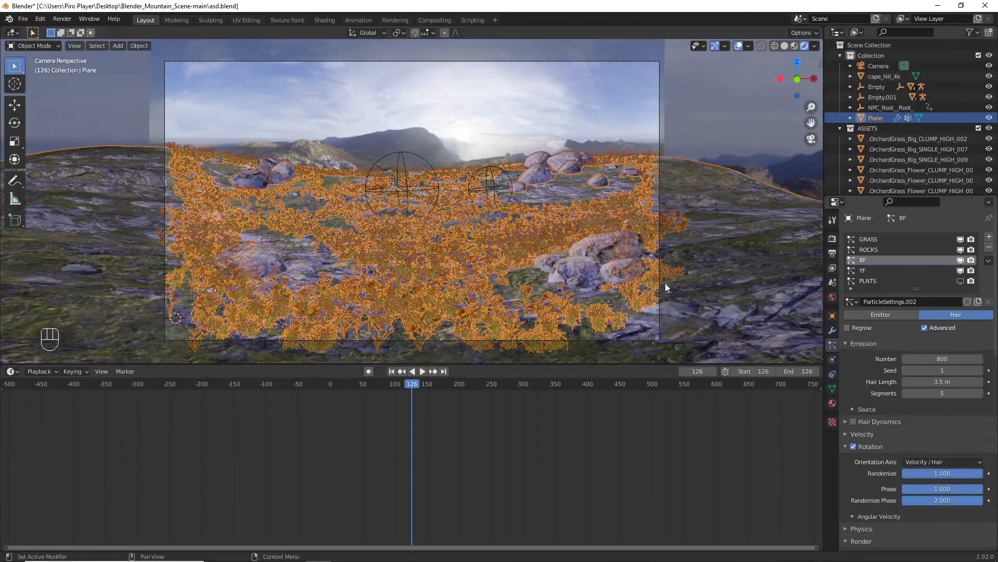
key(alt+a)
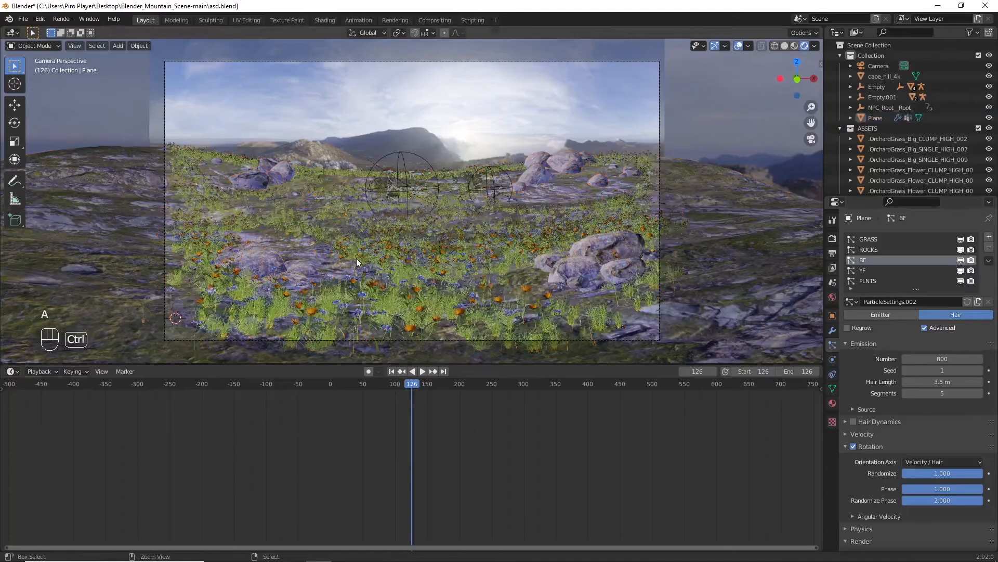
Step: Move the front-left rock cluster along Y, farther back from the camera, and deselect it
ctrl+scroll(357, 258, down, 4)
scroll(326, 272, up, 1)
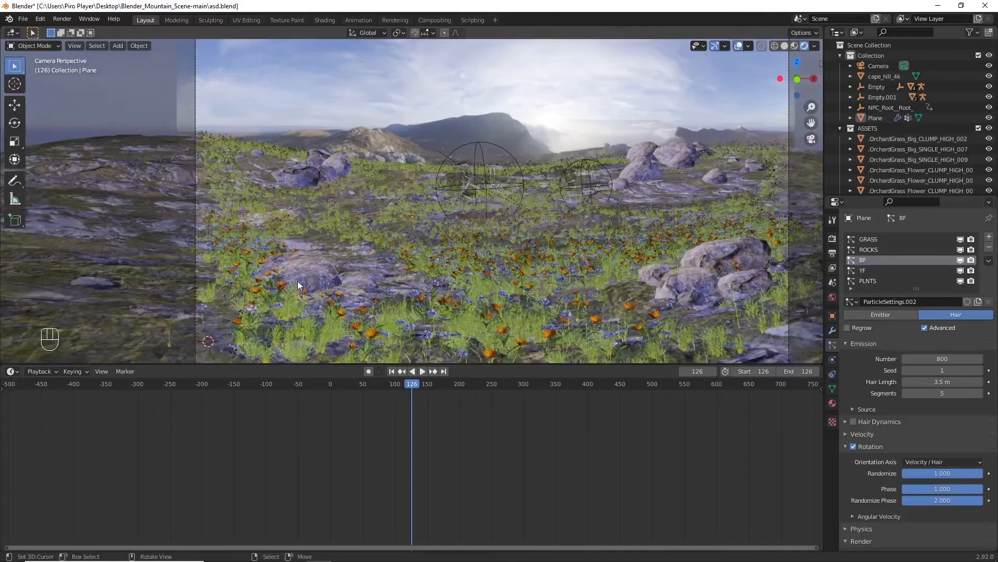
click(349, 295)
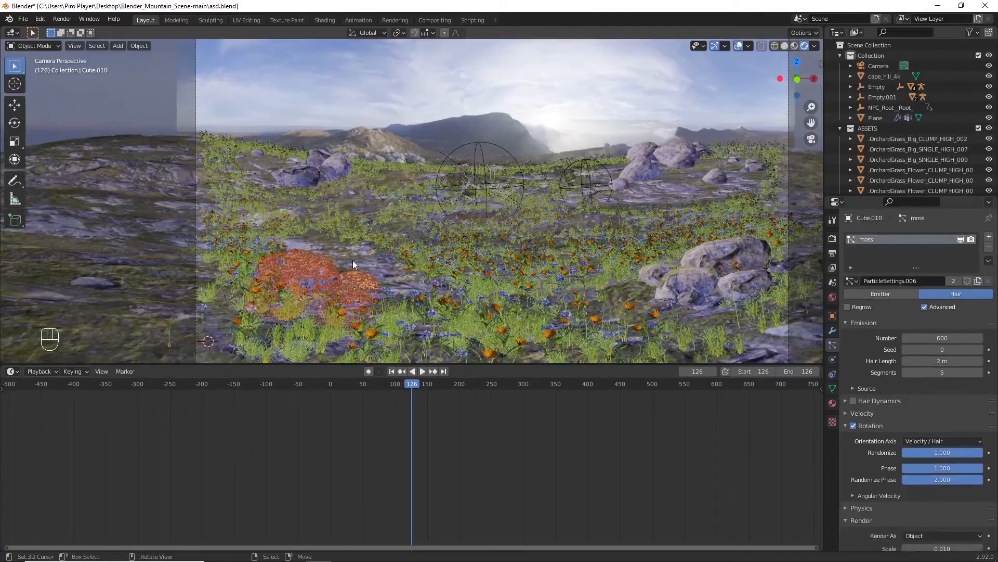
key(g)
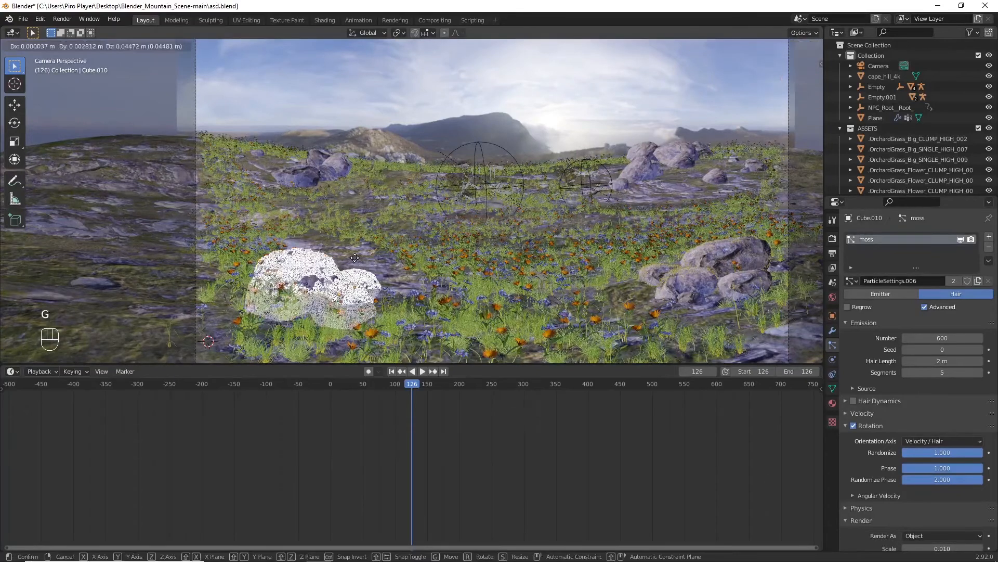
key(y)
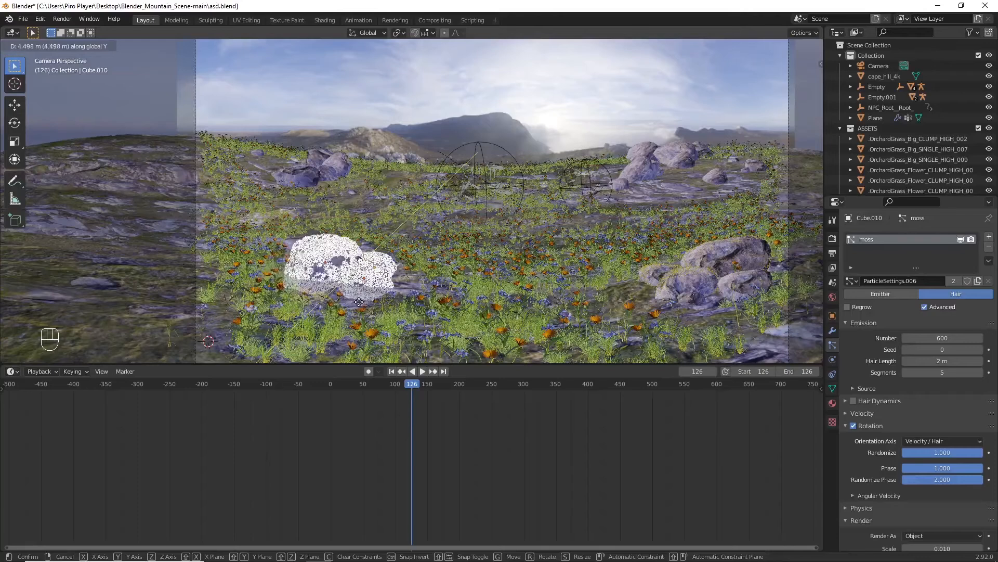
click(423, 272)
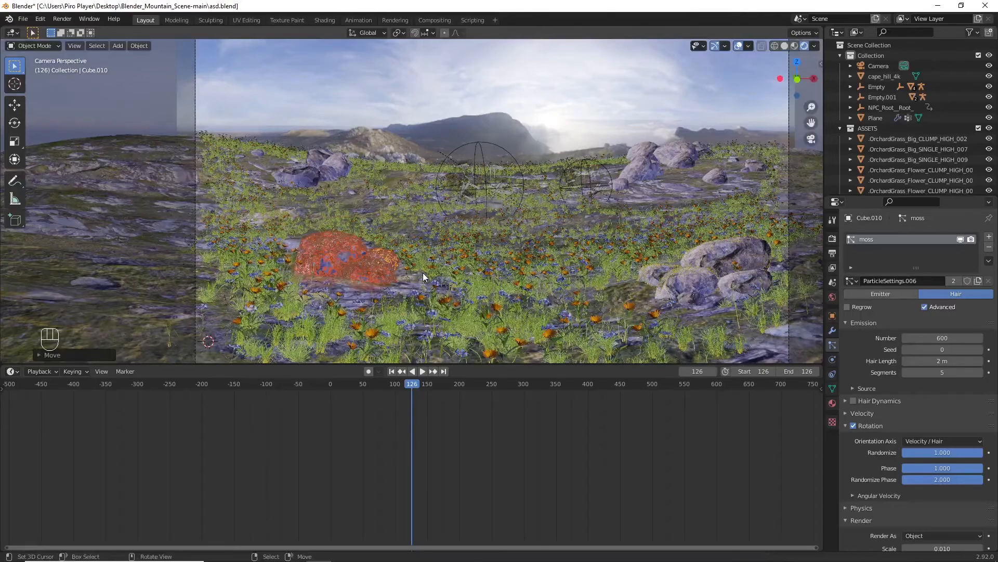
key(a)
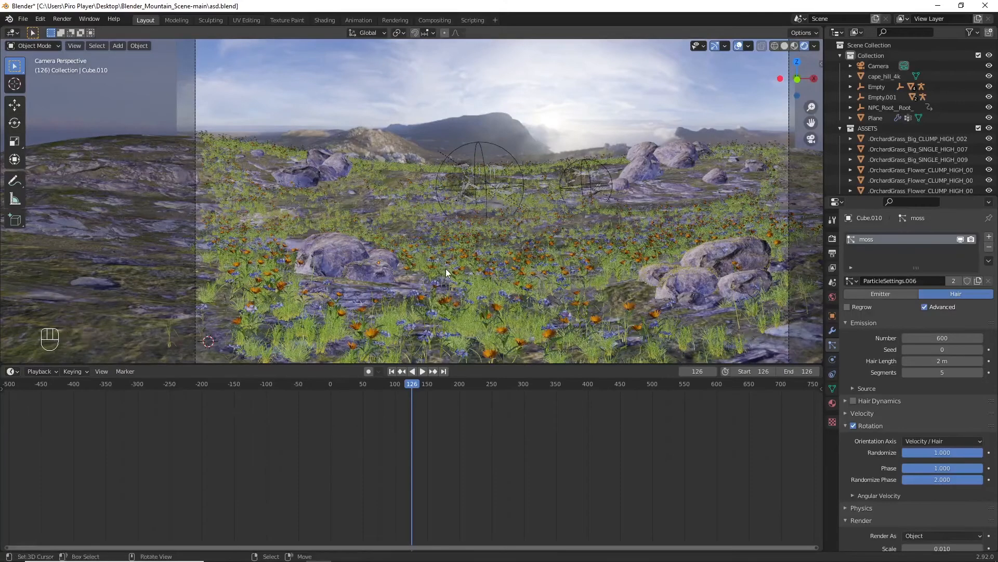
Step: Set the ground plane's YF flower particles to a number of 700 and seed 6
scroll(463, 264, up, 2)
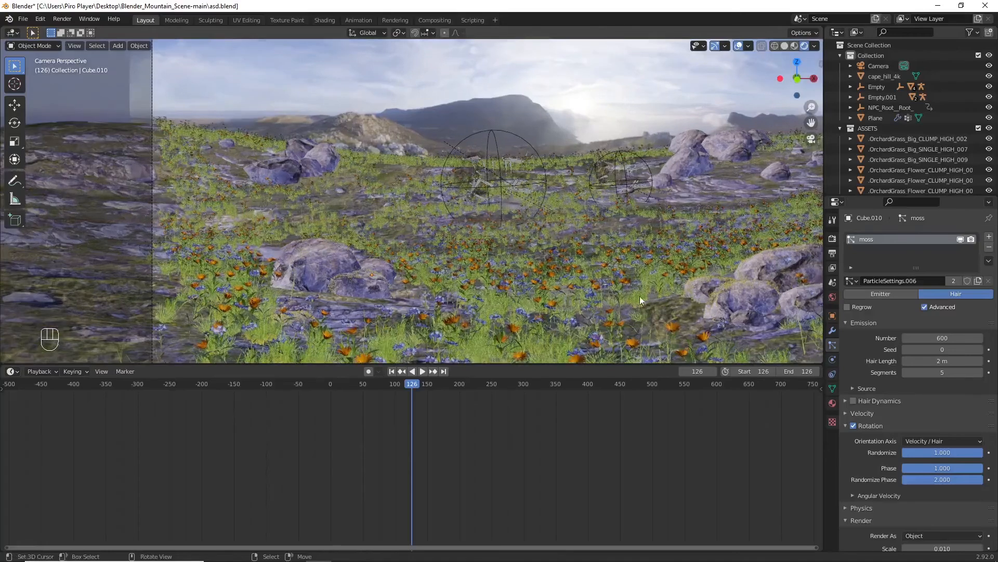
scroll(640, 296, down, 1)
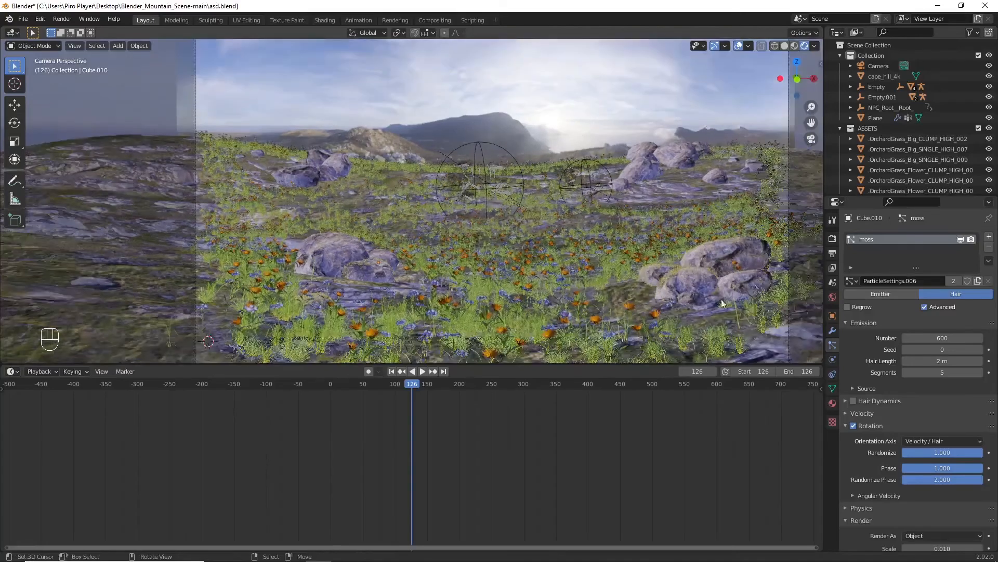
click(543, 295)
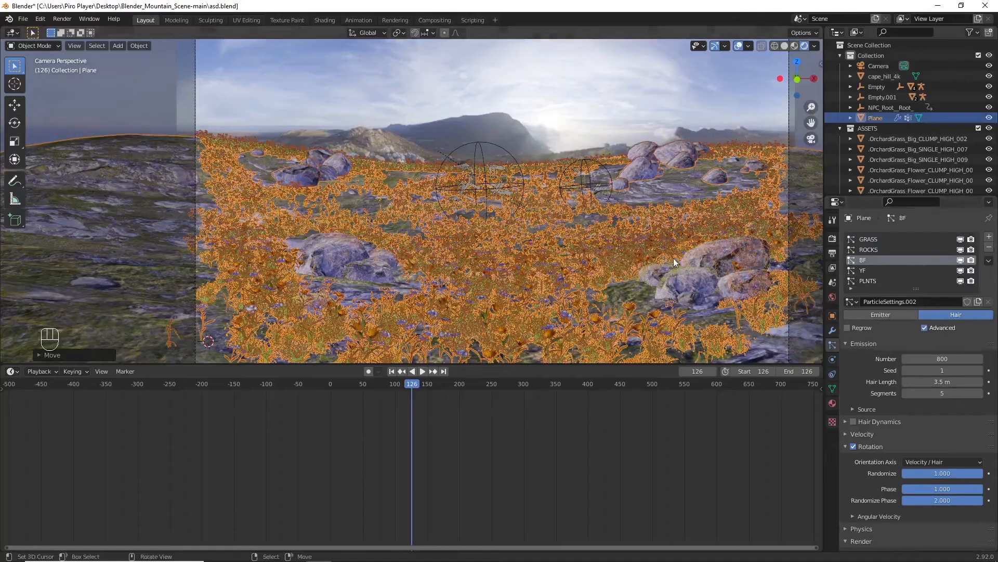
key(a)
click(872, 272)
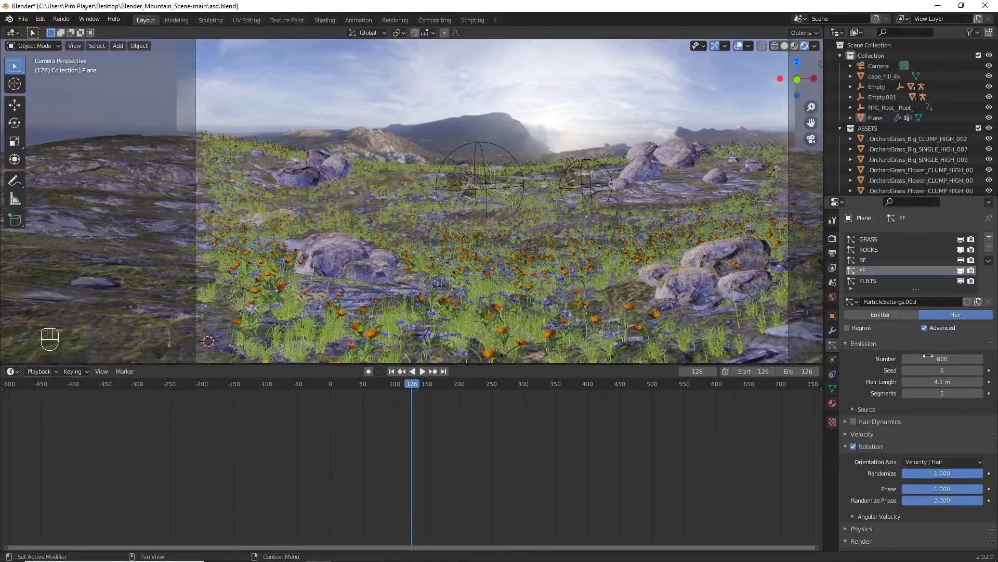
click(942, 360)
text(700)
key(Return)
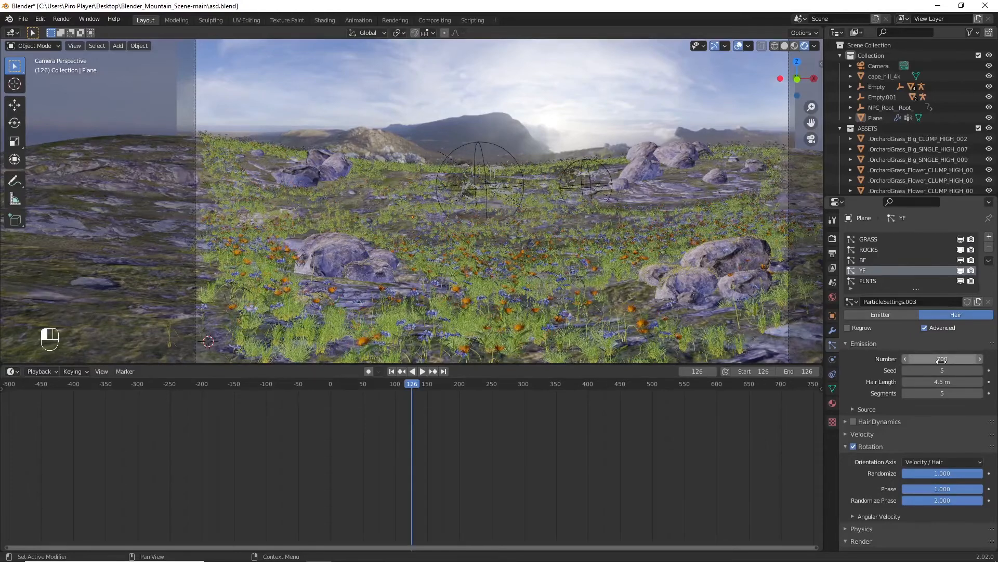
click(980, 371)
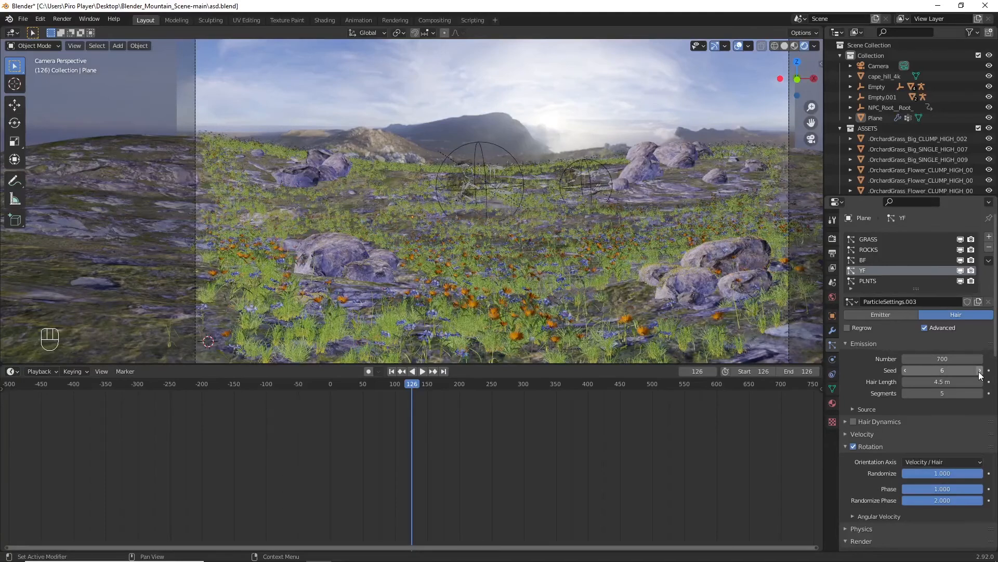
Step: Set the seed of the ground plane's YF flower particles to 7
click(979, 371)
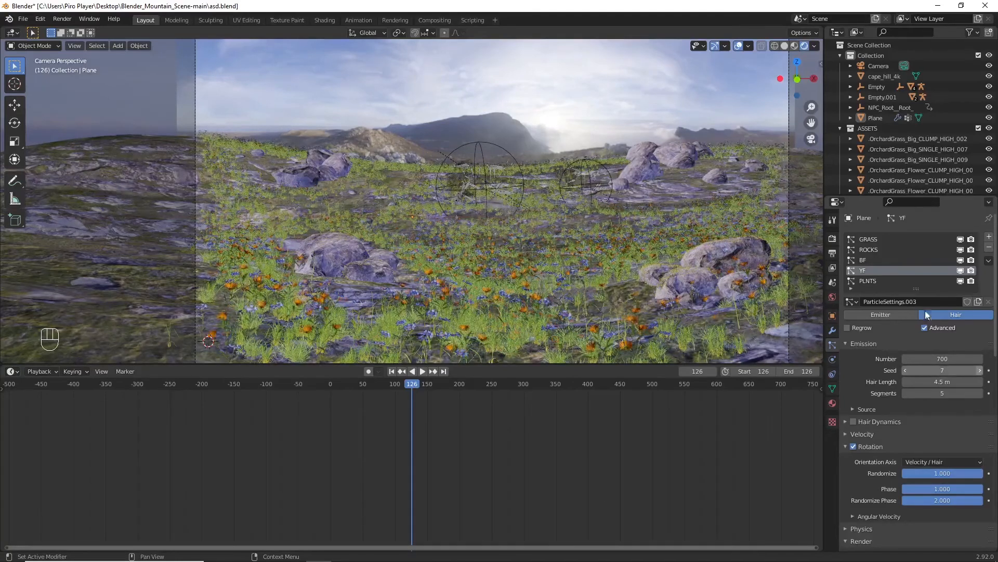
Step: Try a hair length of 4 m on the BF flower particles and set it back to 3.5 m
click(867, 260)
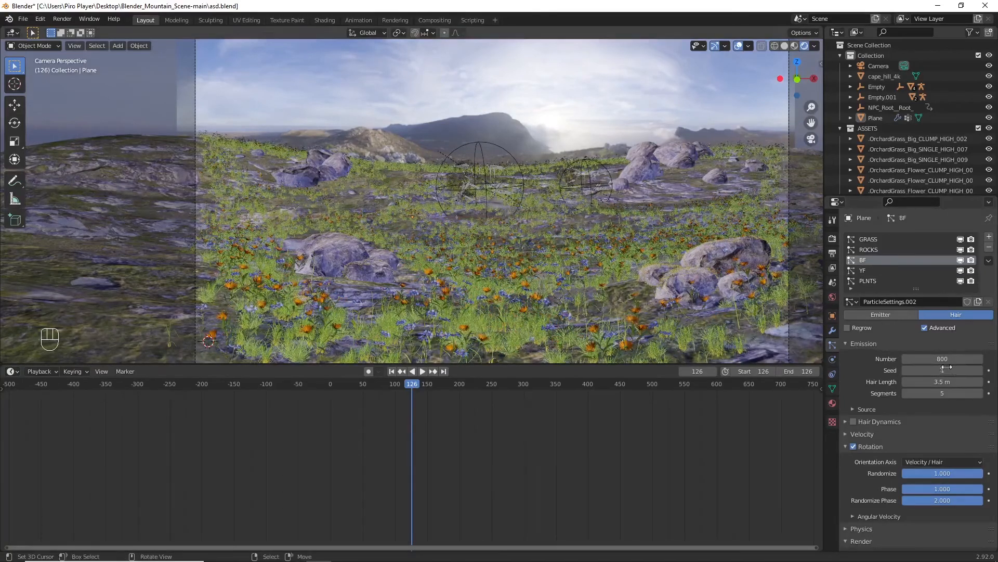
click(948, 358)
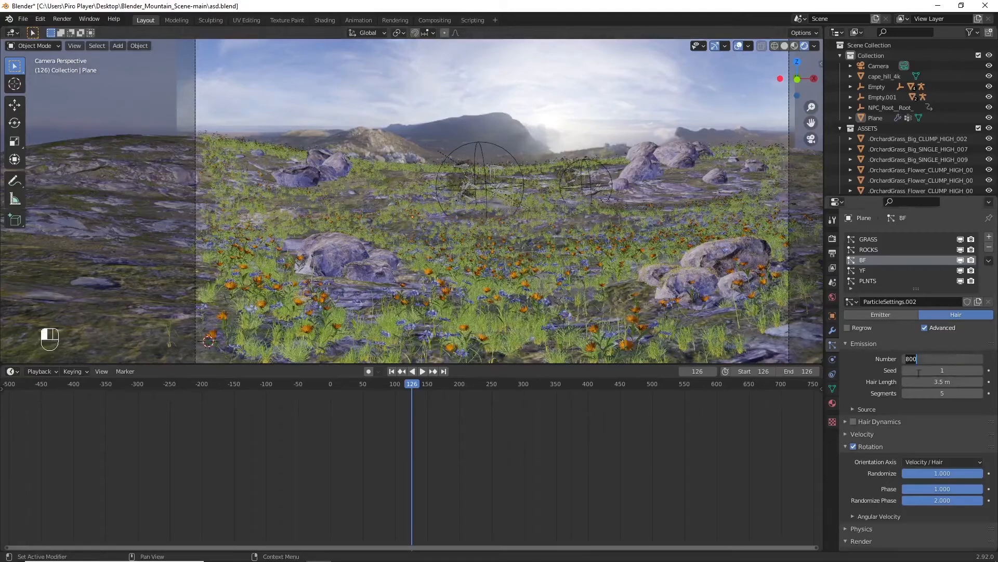
click(924, 375)
click(946, 383)
text(4)
key(Return)
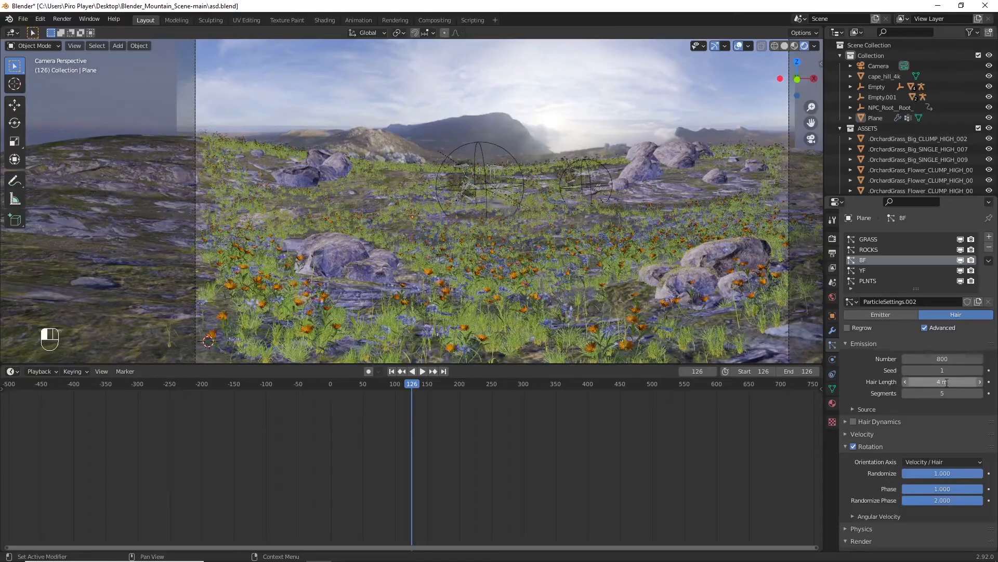
drag(946, 382, 946, 382)
click(946, 382)
text(3.5)
key(Return)
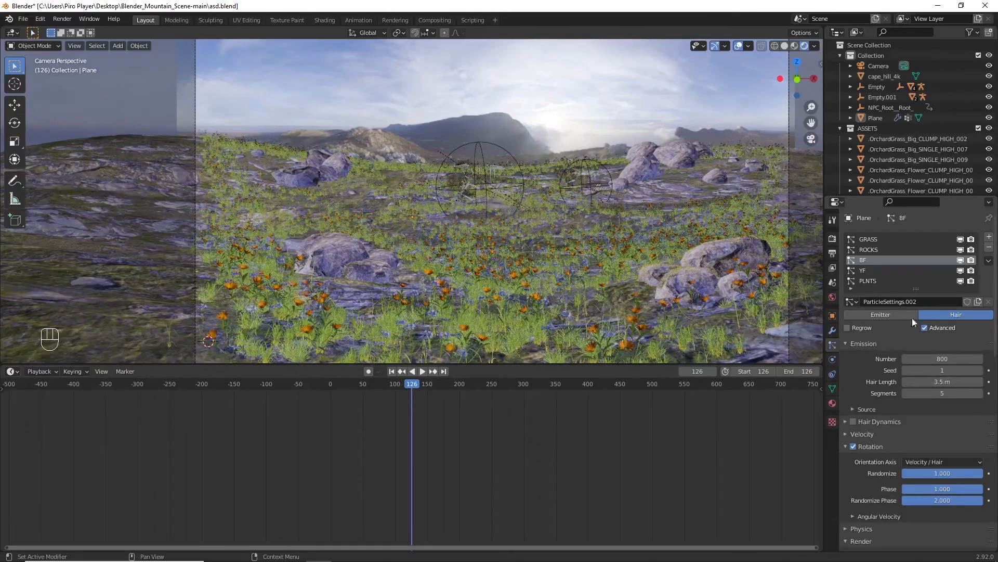
Step: Set the number of the ground plane's GRASS particles to 1200
click(890, 240)
click(941, 358)
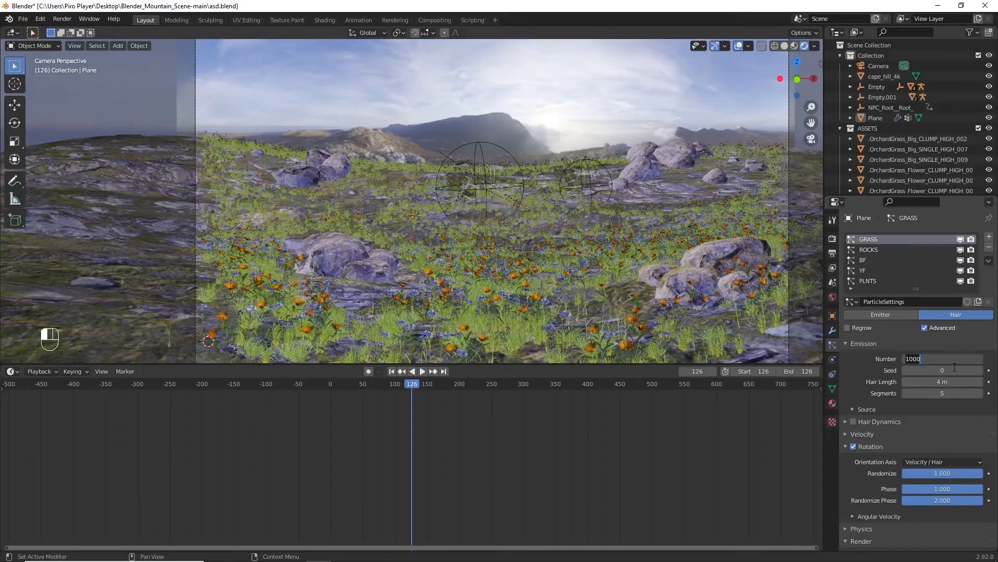
text(1200)
click(954, 365)
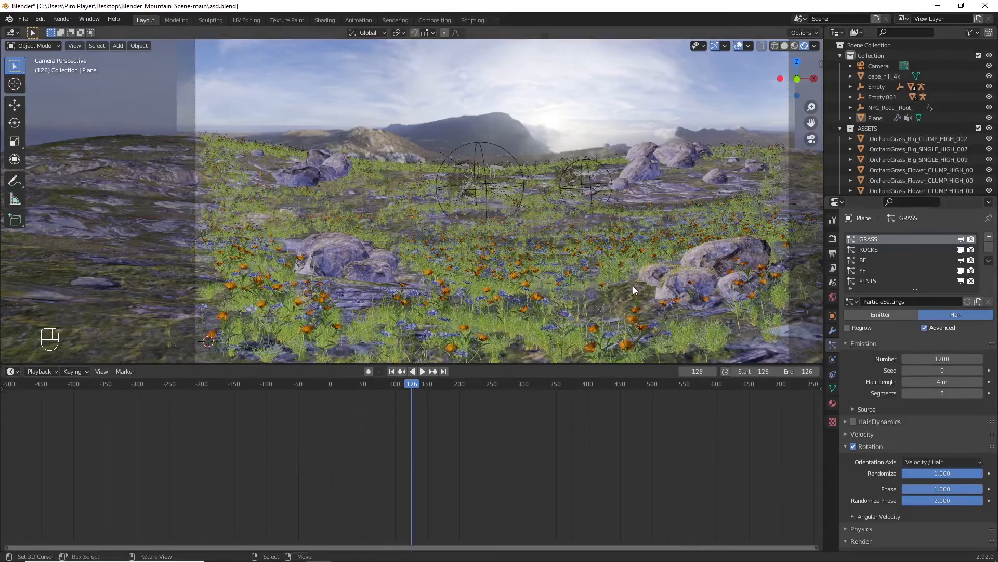
Step: Turn off viewport display of the ground plane's YF, ROCKS and BF particle systems
scroll(632, 285, up, 2)
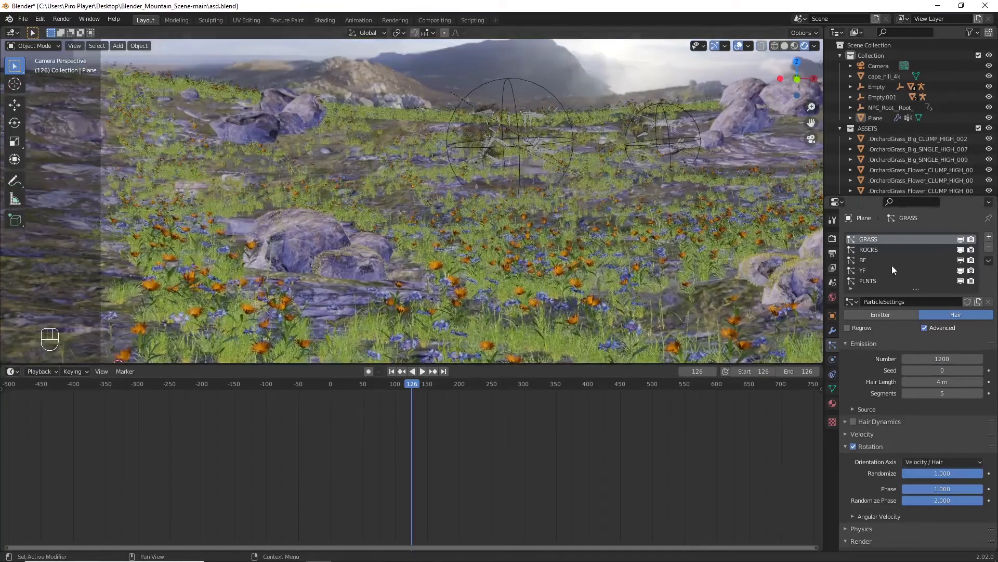
click(960, 271)
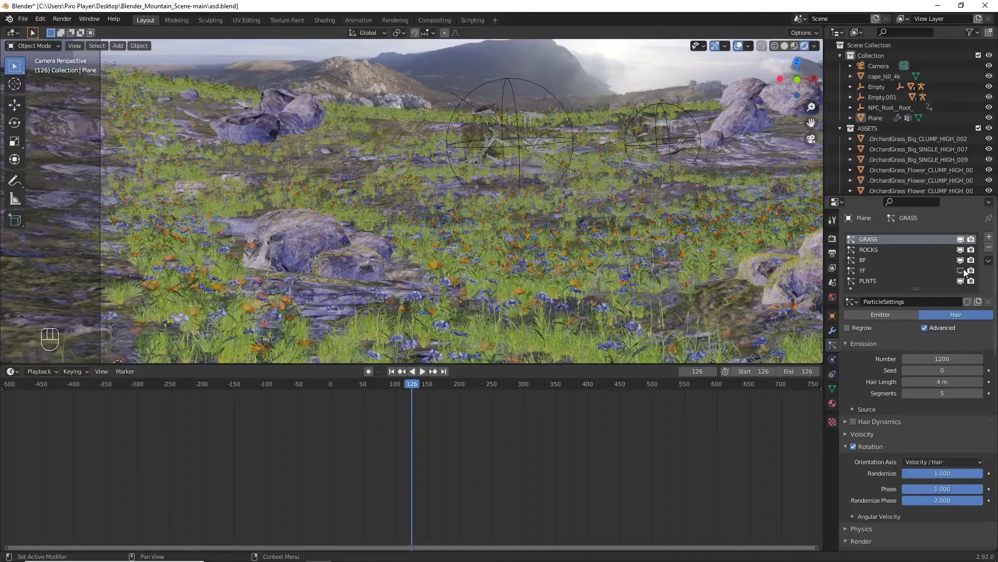
click(961, 250)
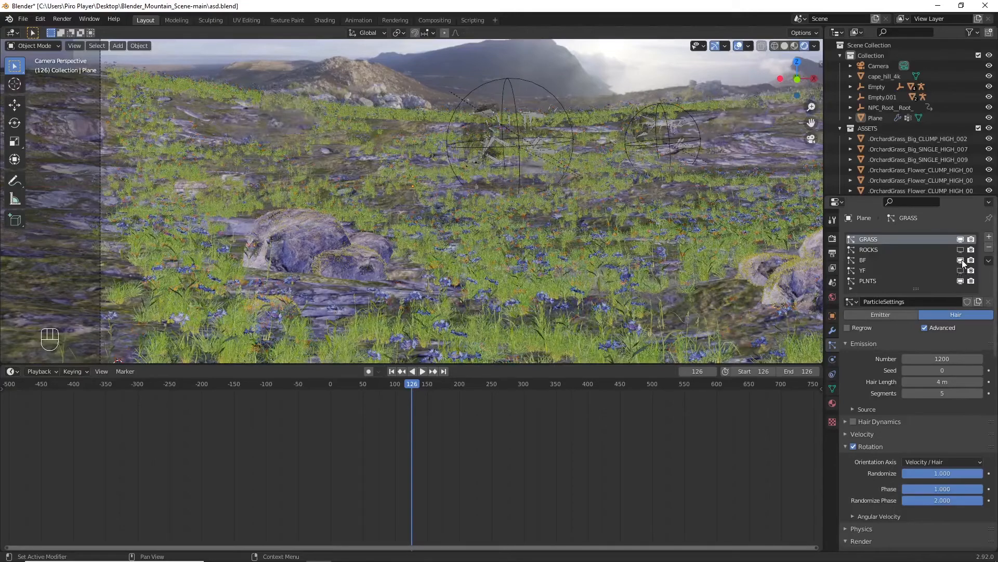
click(960, 260)
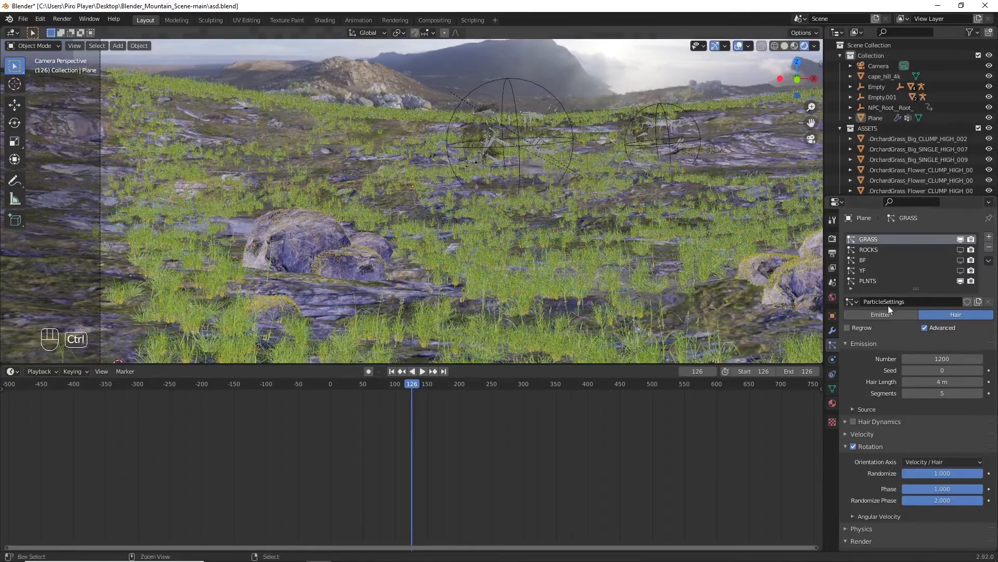
Step: Try 1500 as the number of GRASS particles on the ground plane
click(947, 358)
text(1500)
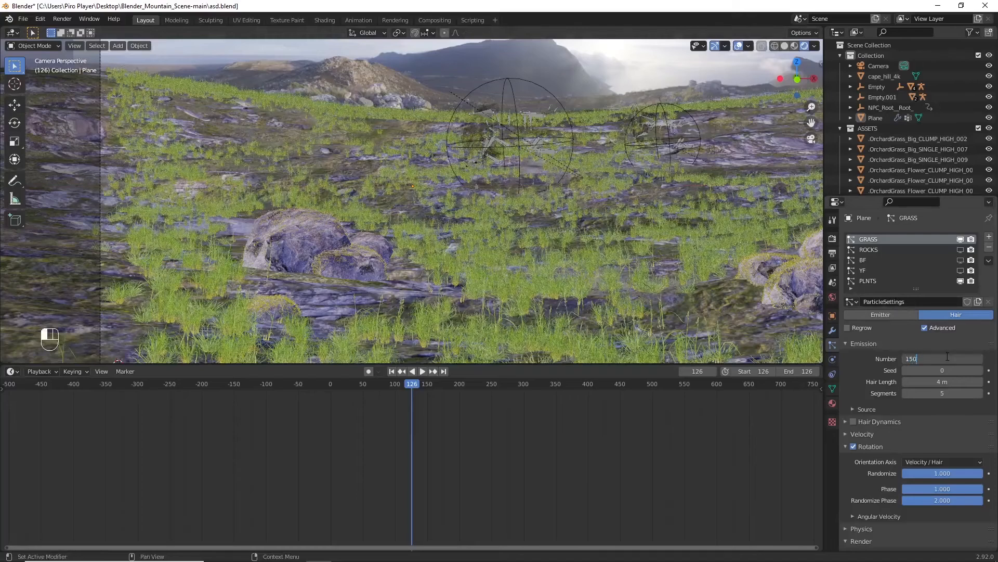
key(Return)
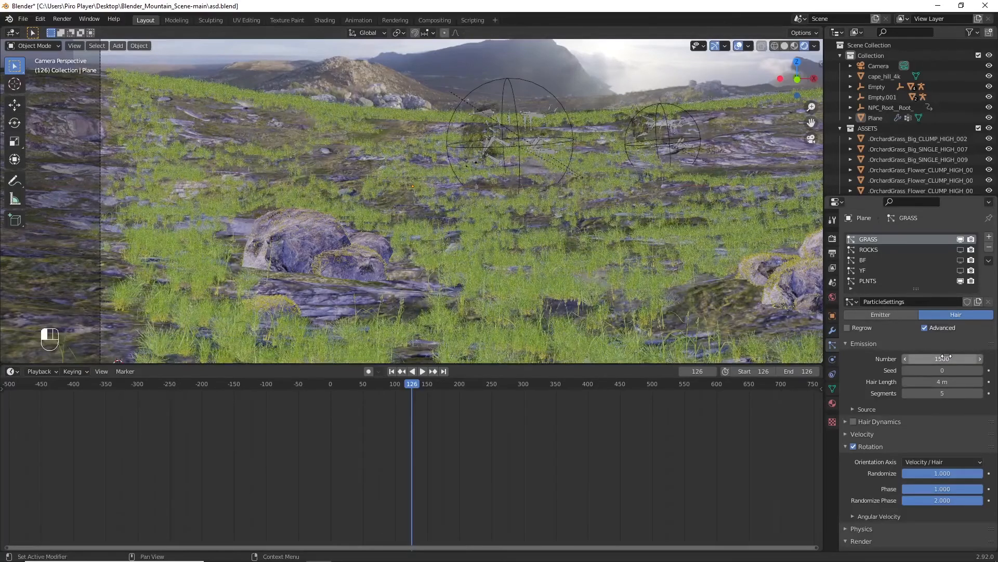
Step: Set the ground plane's GRASS particles to a number of 1300 and seed 2
click(947, 358)
text(1030)
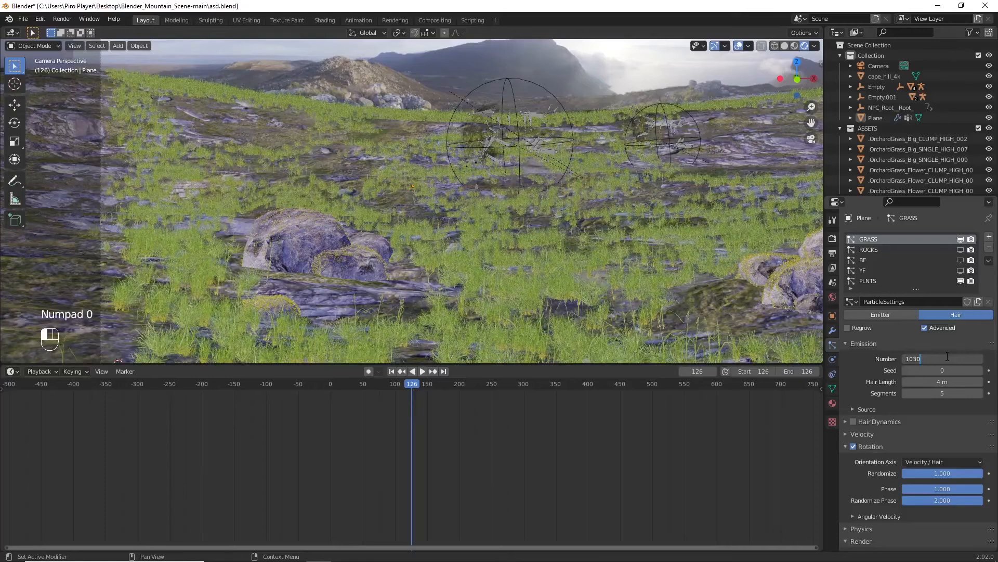
key(BackSpace)
key(BackSpace)
text(0)
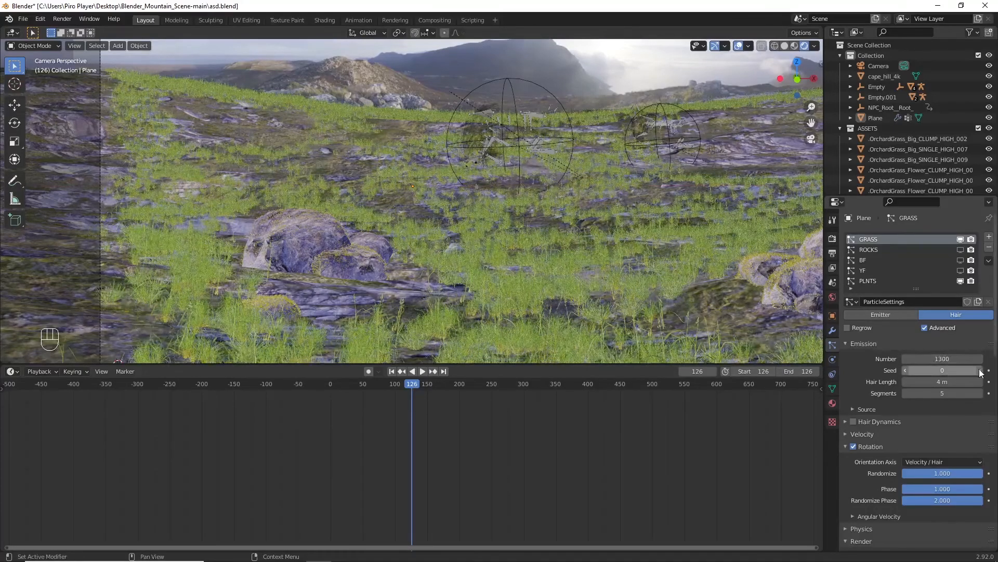
click(980, 370)
click(981, 371)
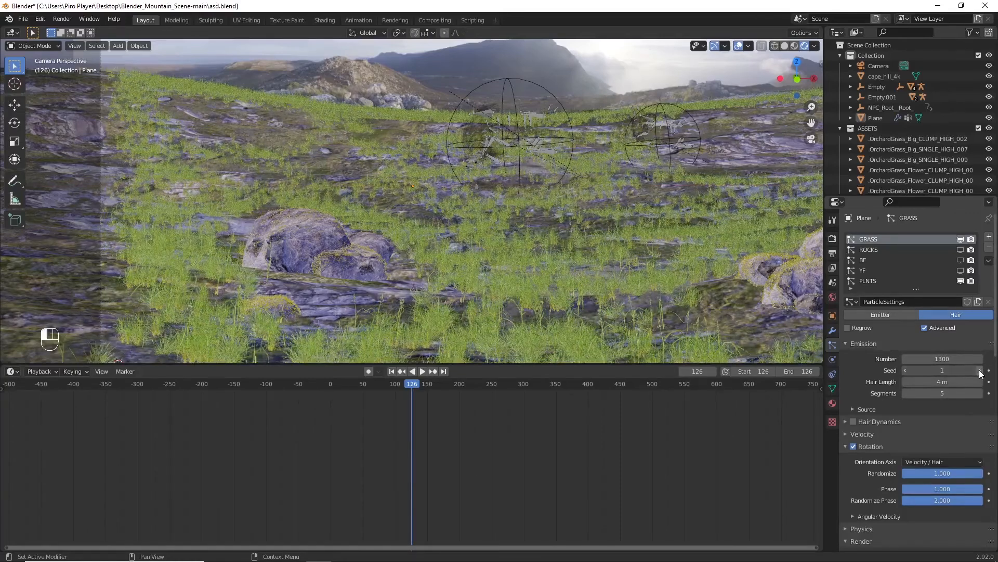
scroll(635, 215, down, 4)
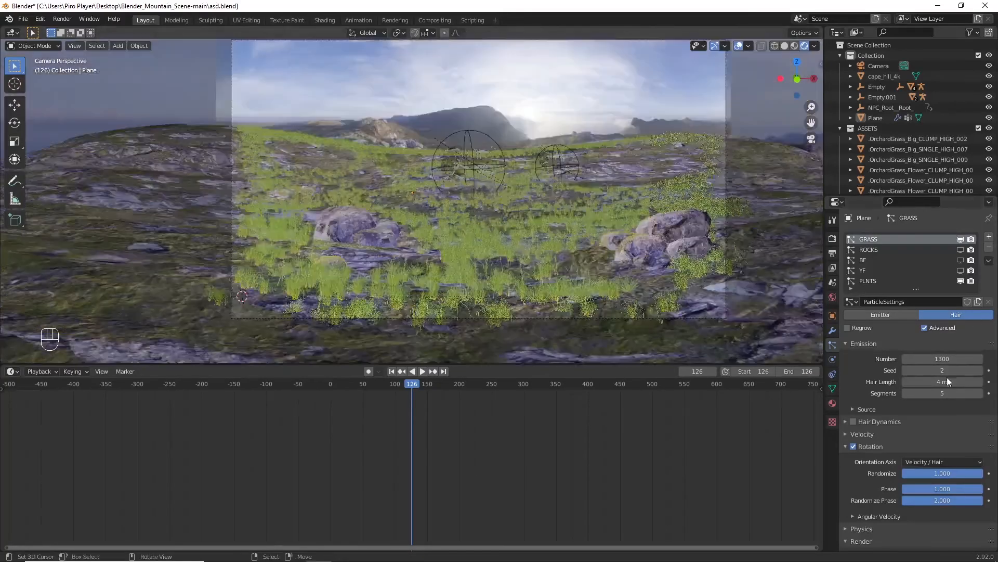
scroll(513, 282, up, 2)
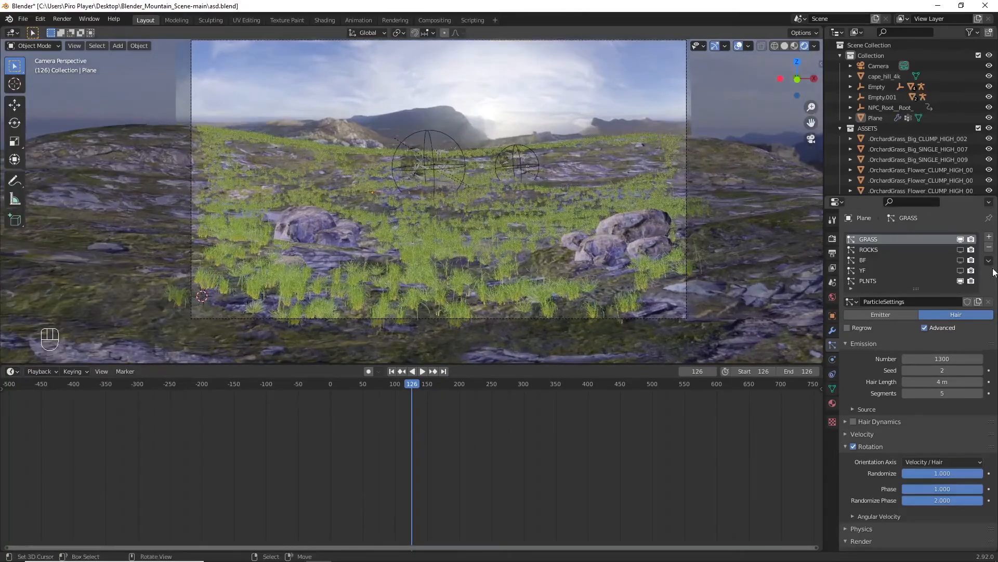
Step: Turn off viewport display of the GRASS and PLNTS particle systems, leaving BF hidden as well
click(960, 259)
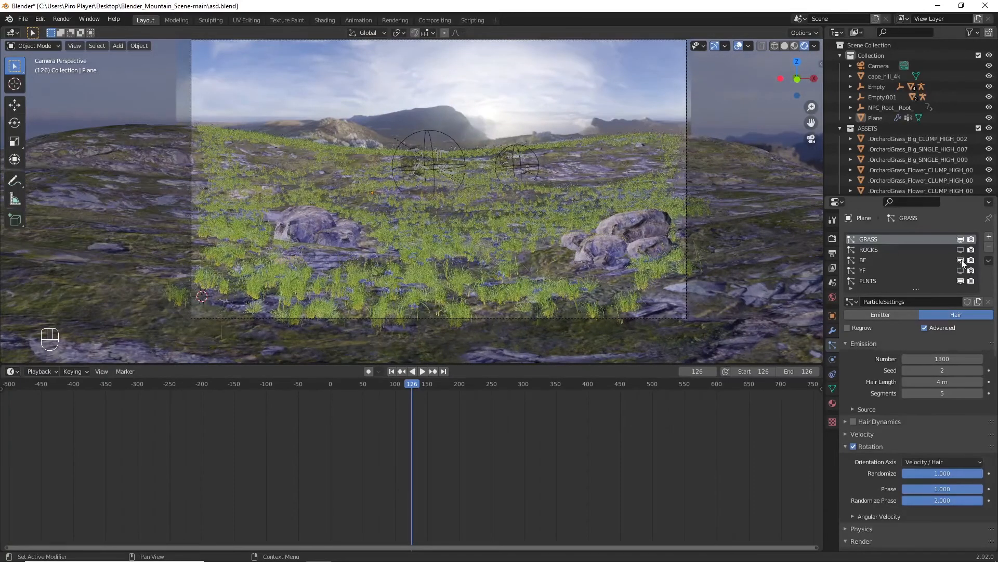
click(960, 239)
click(961, 281)
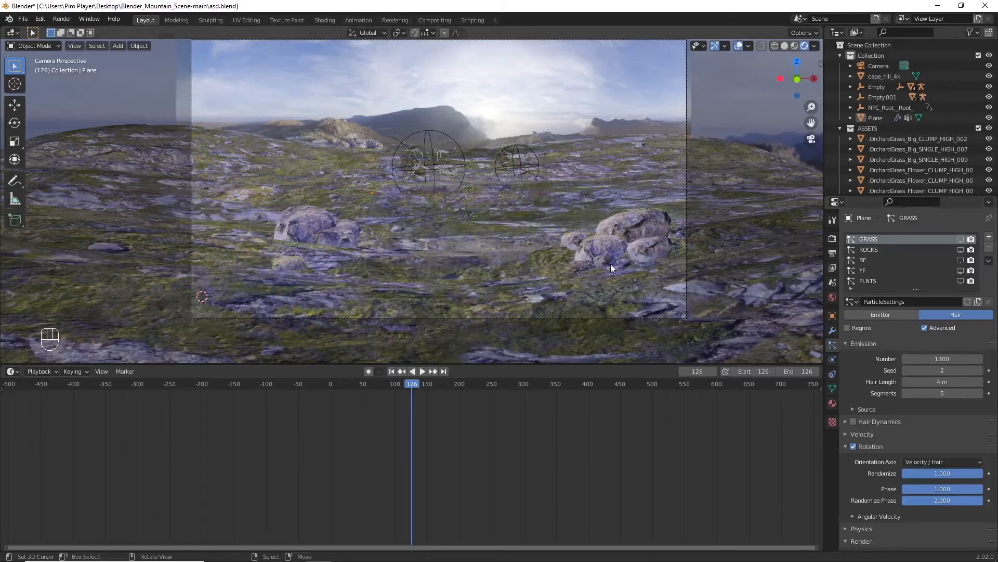
Step: Render frame 126, examine the whole image and close the render window
key(F12)
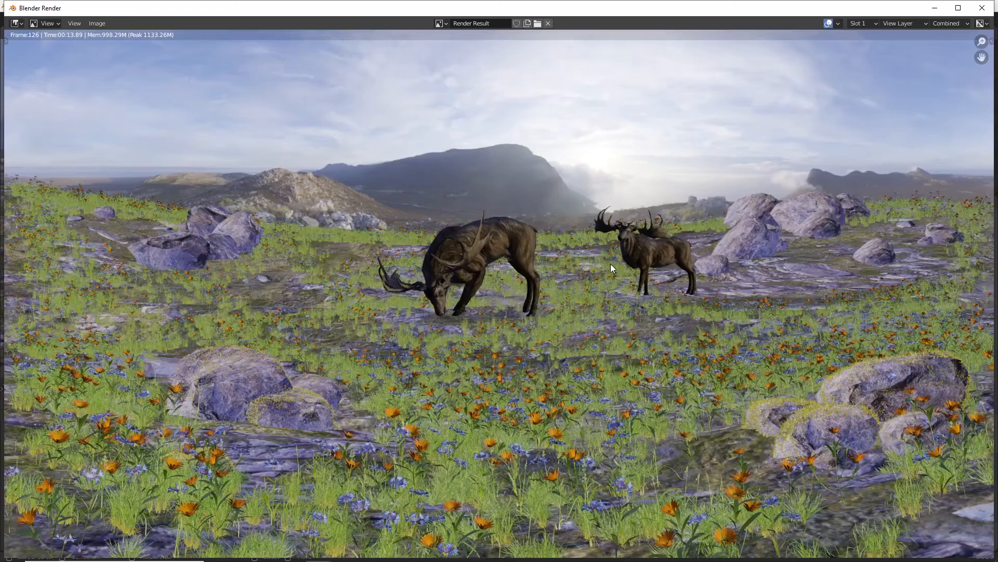
scroll(594, 283, down, 1)
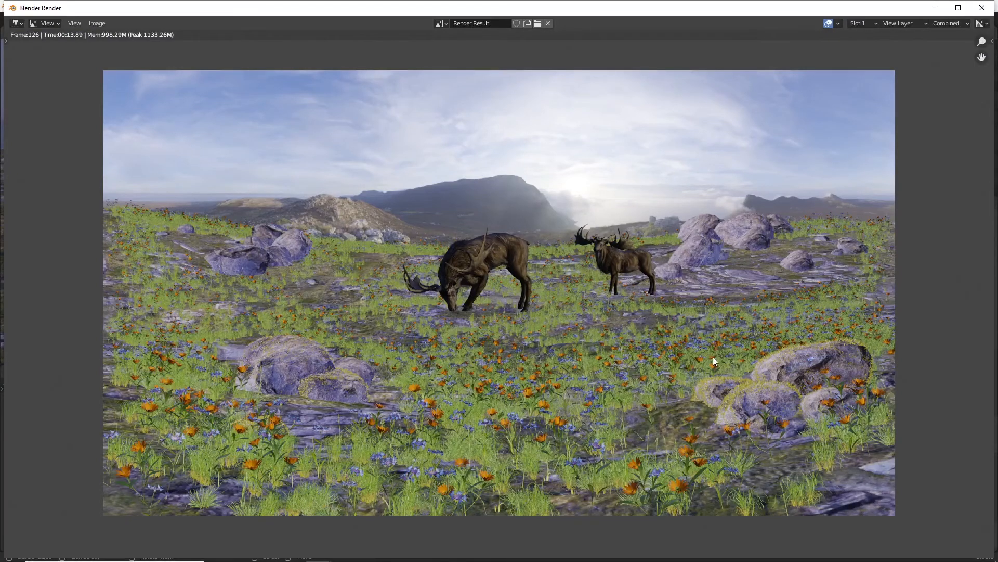
key(Escape)
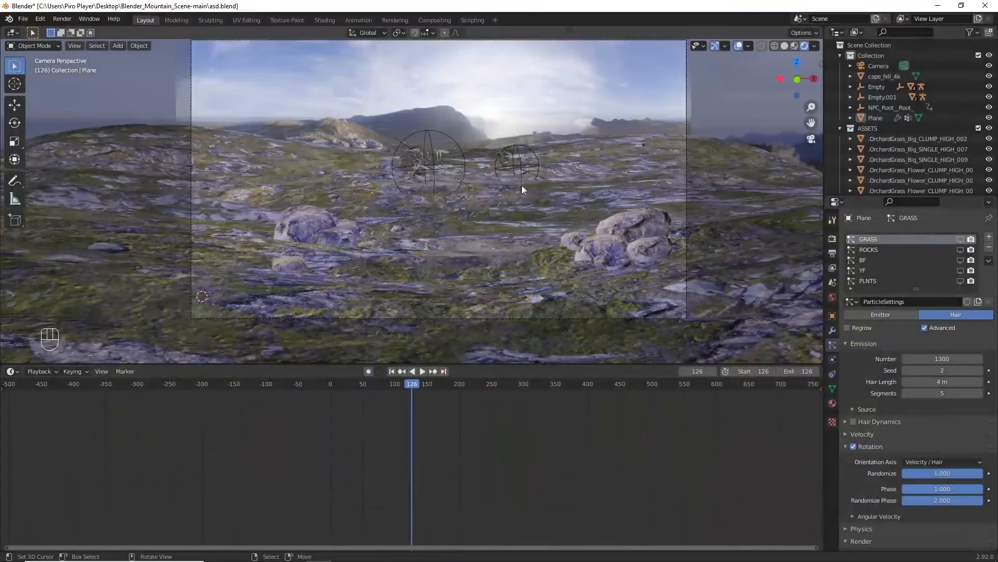
Step: Turn on viewport display of the GRASS particle system and set its render scale to 0.065
scroll(913, 342, down, 4)
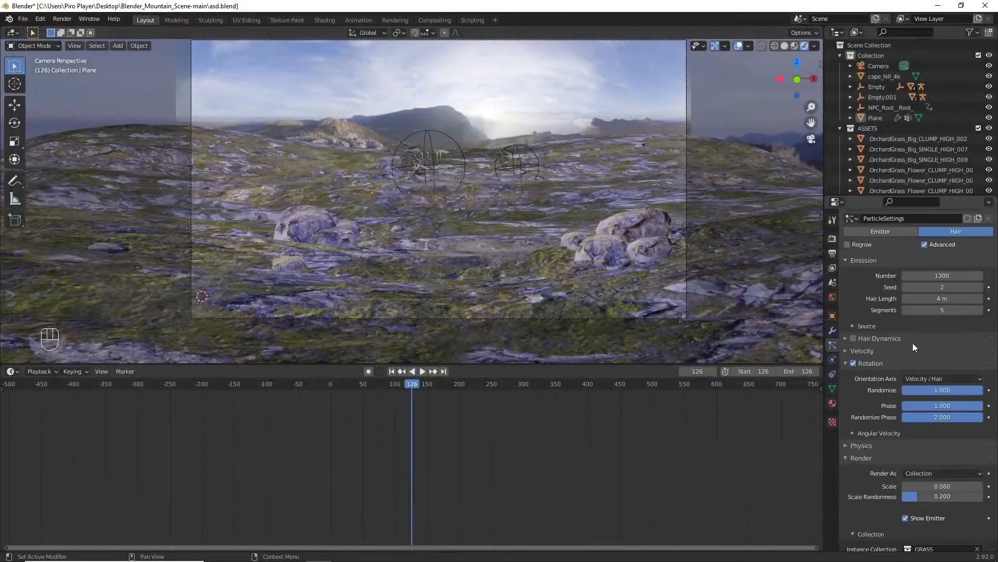
scroll(939, 224, up, 4)
click(960, 240)
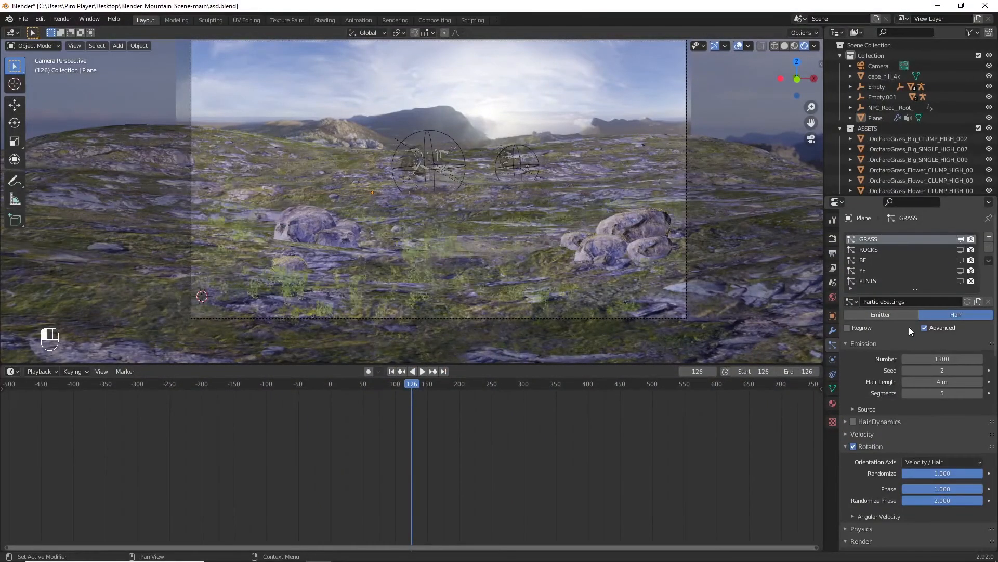
scroll(881, 383, down, 6)
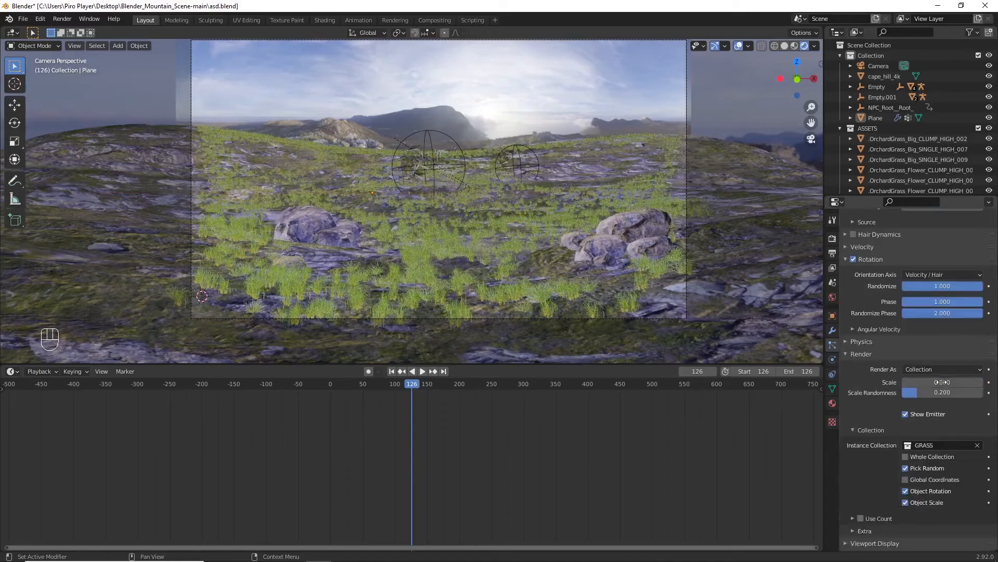
click(981, 383)
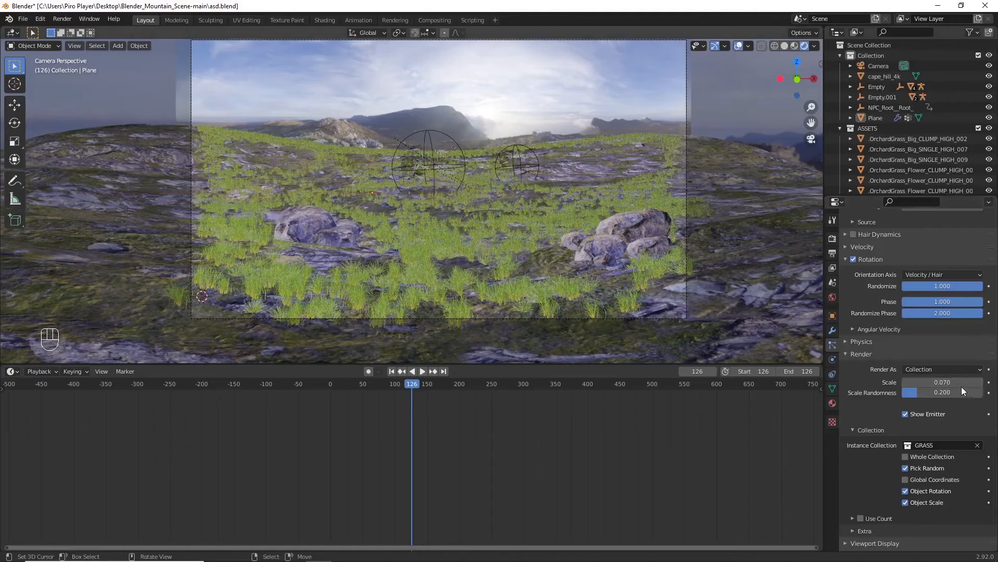
click(957, 383)
key(BackSpace)
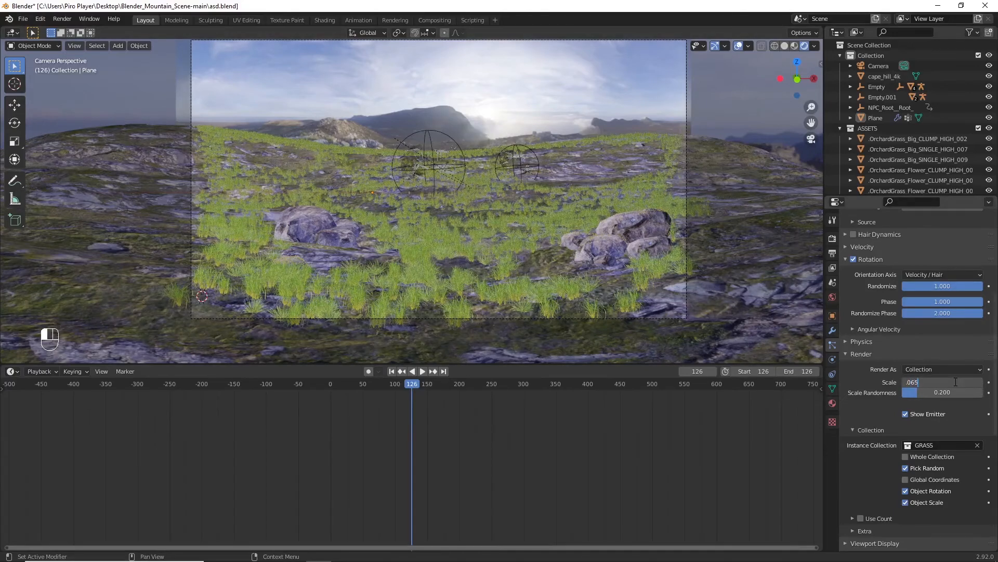
key(Return)
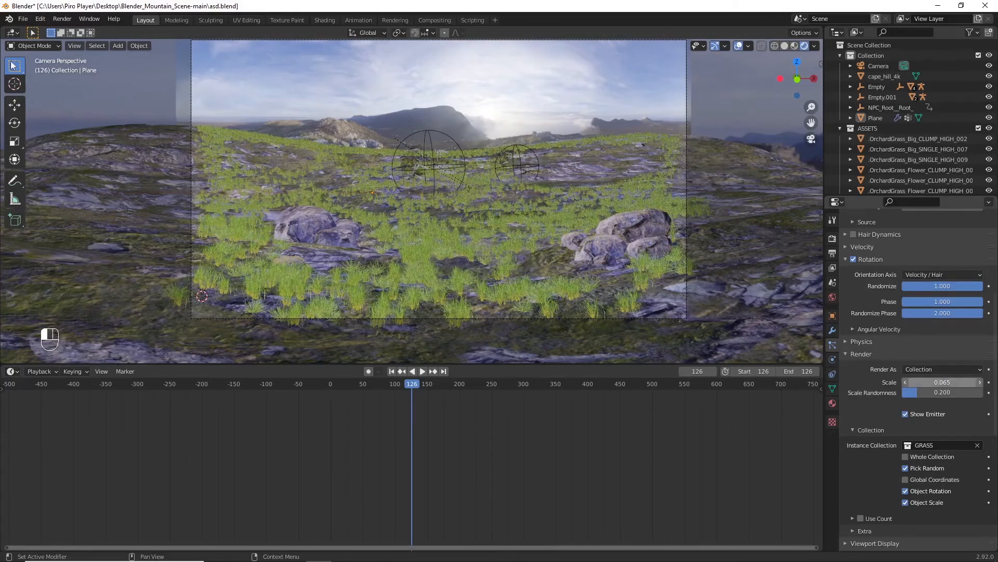
Step: Change the 3D viewport area to the Compositor and maximize it
click(12, 32)
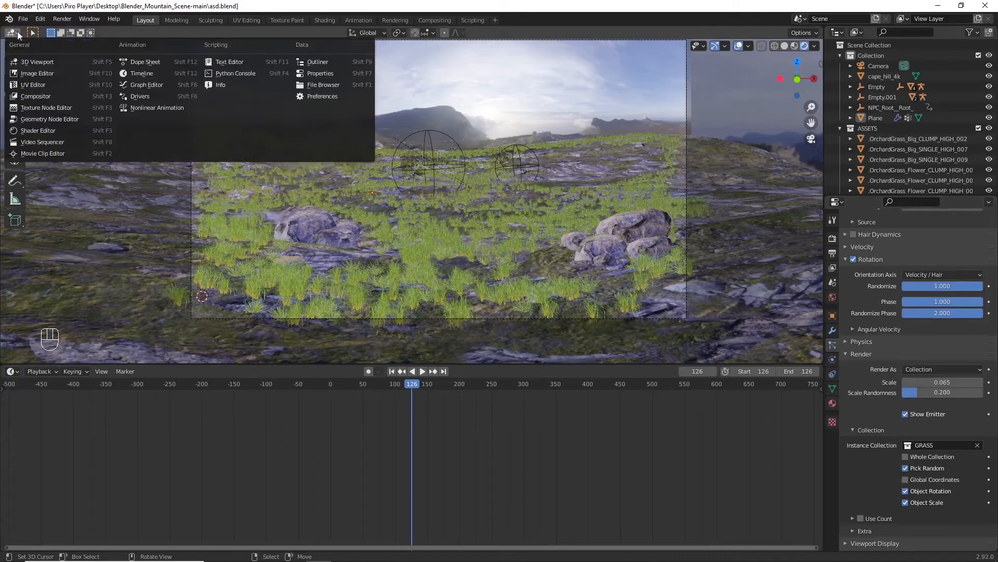
click(41, 96)
key(ctrl+Up)
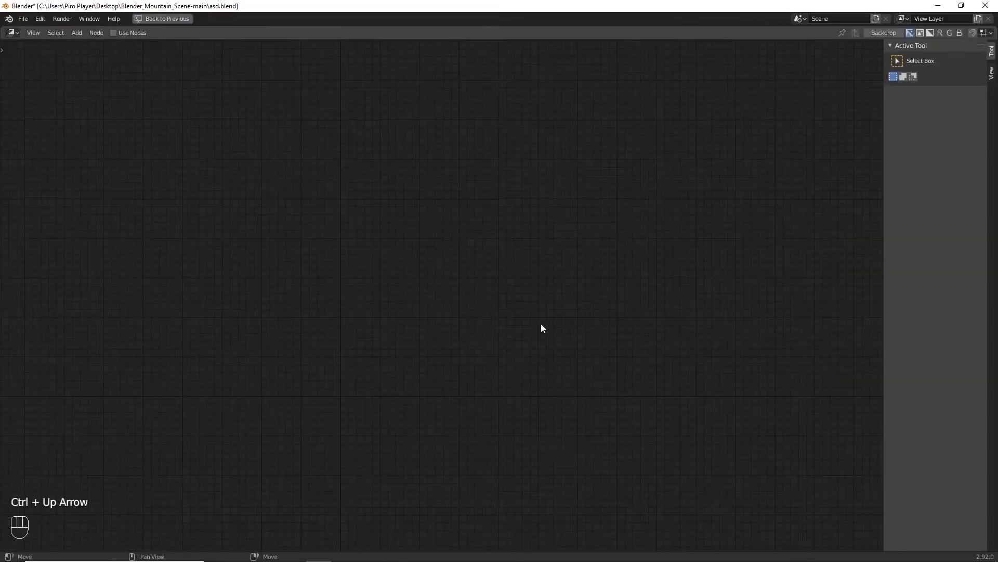
Step: Enable compositing nodes and move the Render Layers node well away from the Composite node to make room between them
click(133, 34)
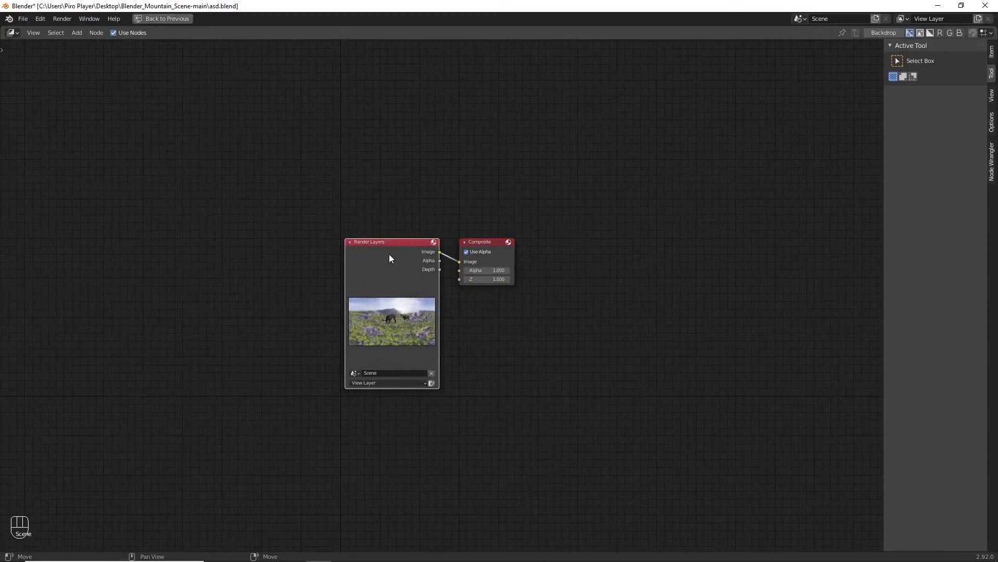
drag(389, 259, 123, 274)
scroll(136, 343, up, 2)
ctrl+scroll(314, 328, down, 1)
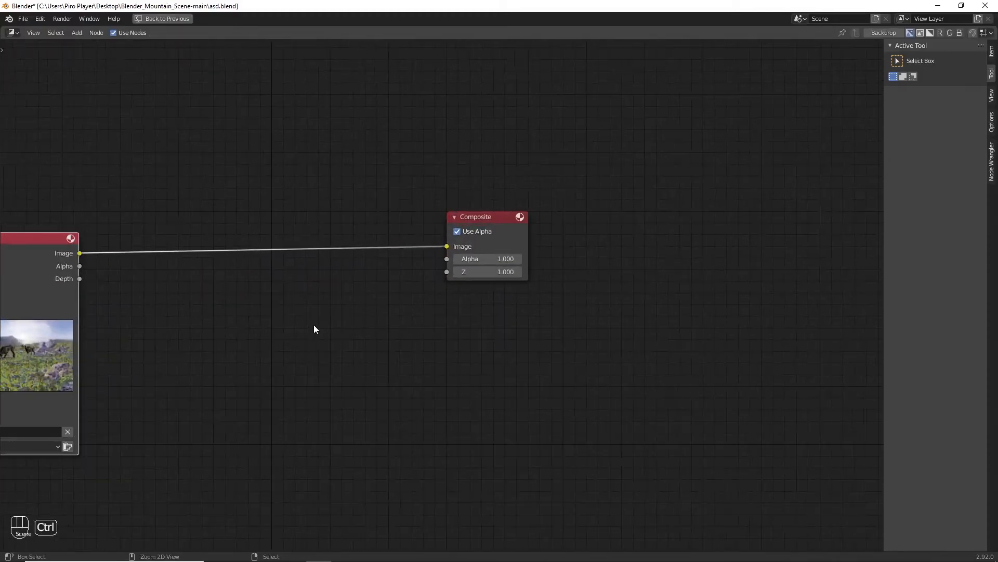
scroll(314, 325, down, 1)
ctrl+scroll(315, 325, up, 1)
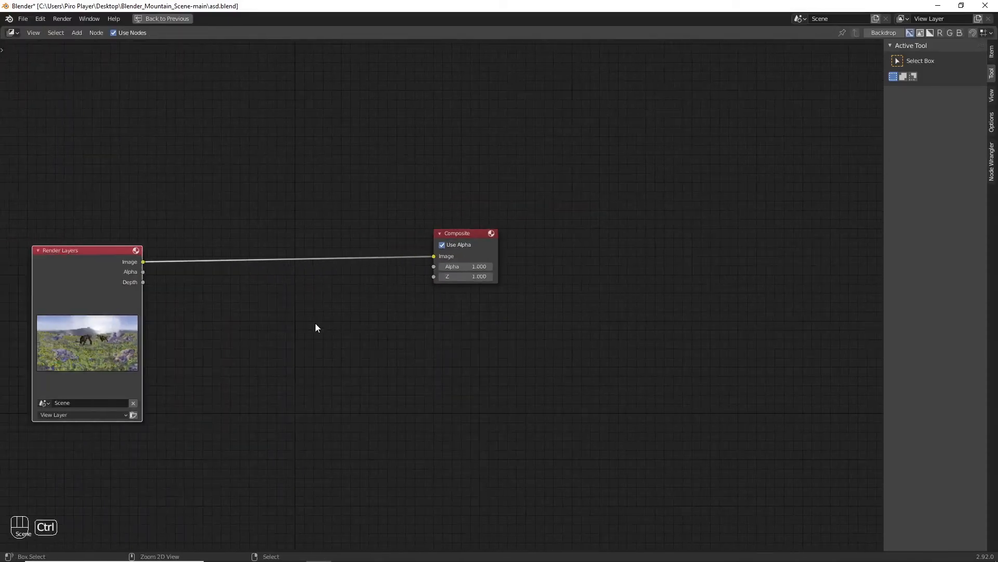
Step: Add a Viewer node below the Composite node and connect the Render Layers image output to its image input
key(shift+a)
click(383, 334)
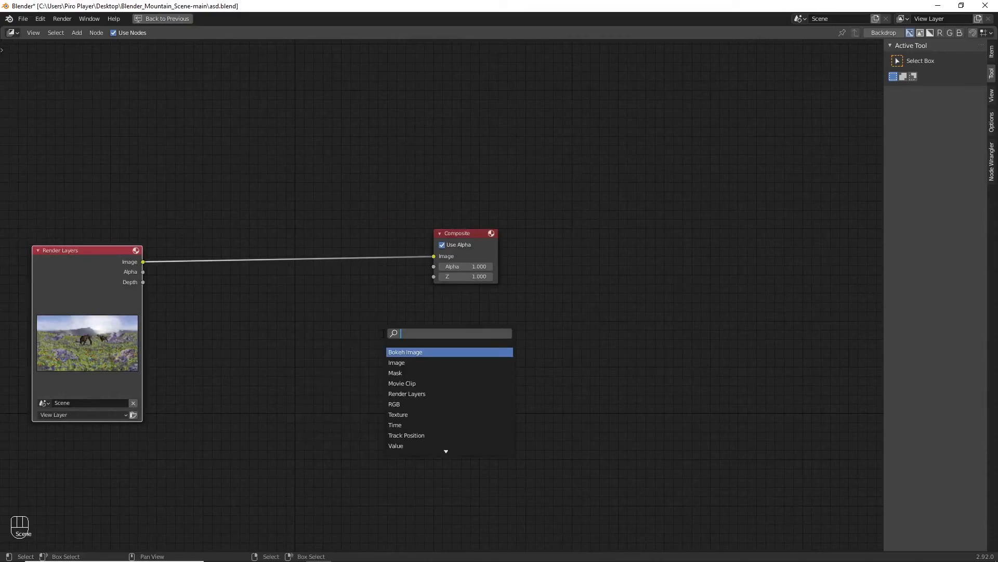
text(view)
key(Down)
key(Return)
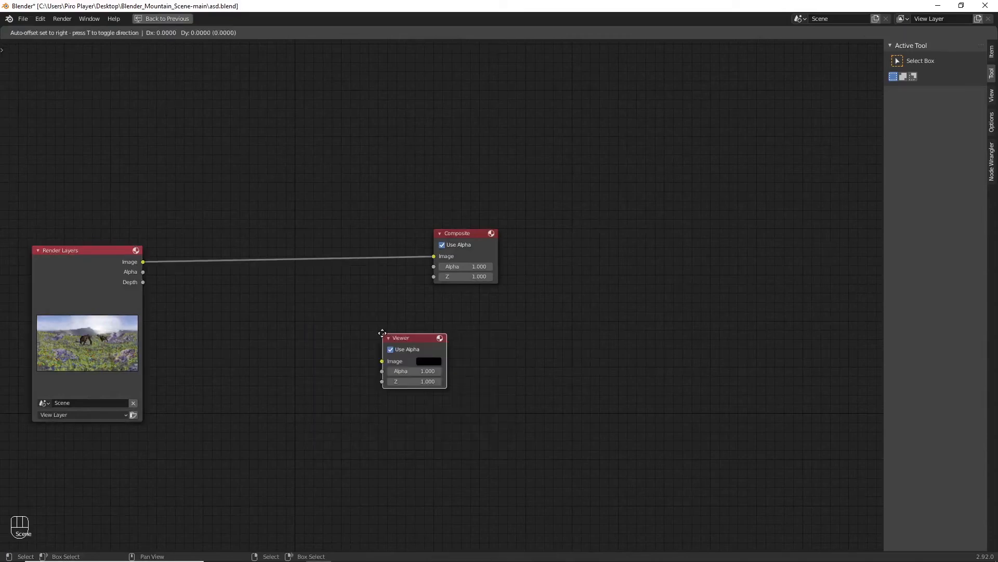
drag(143, 261, 446, 355)
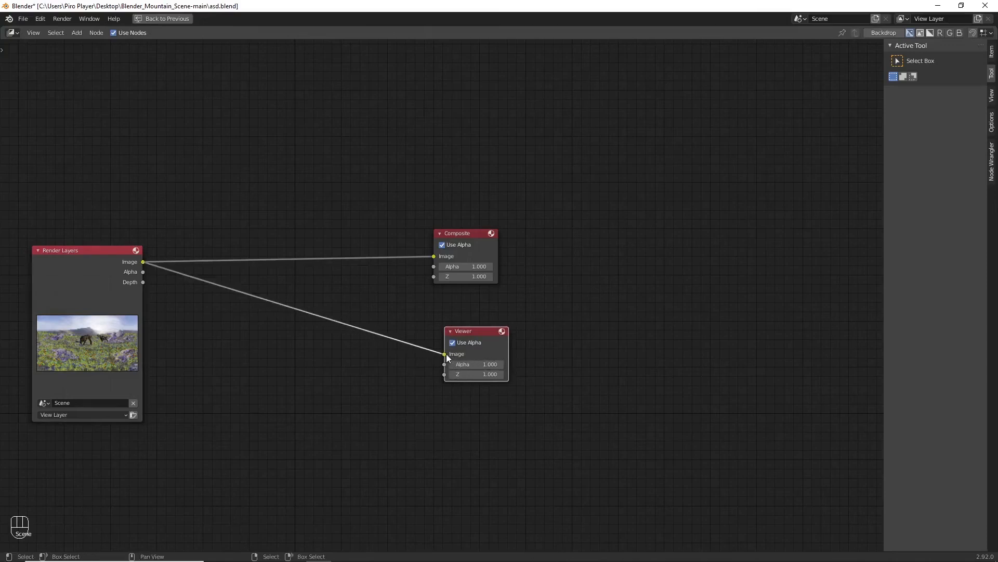
Step: Show the render as the compositor backdrop, set its zoom to 0.42 and its offset to -105.6, 233.2
click(883, 32)
click(993, 99)
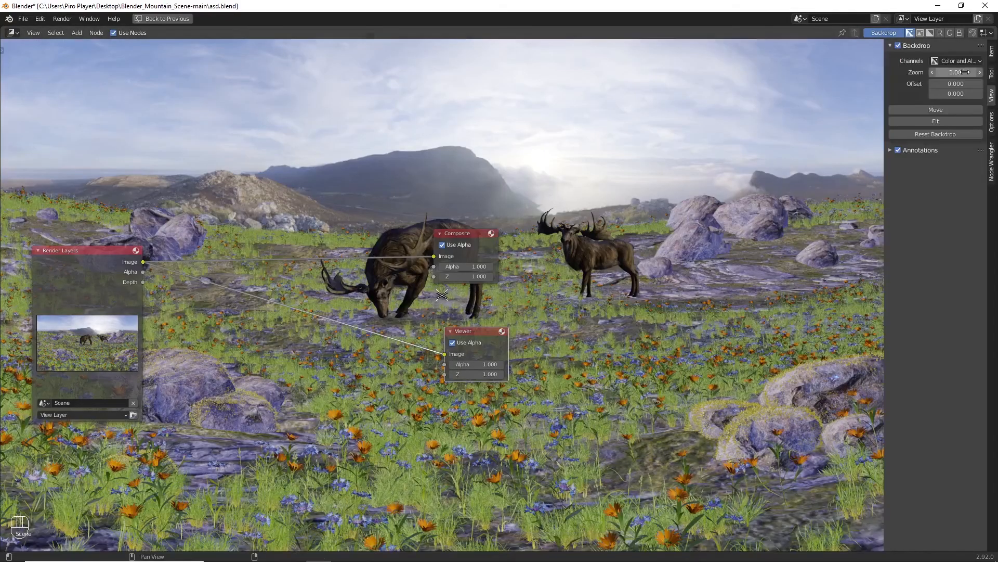
drag(965, 72, 934, 83)
Step: Move all compositor nodes together down below the backdrop image
scroll(223, 297, down, 1)
key(a)
key(a)
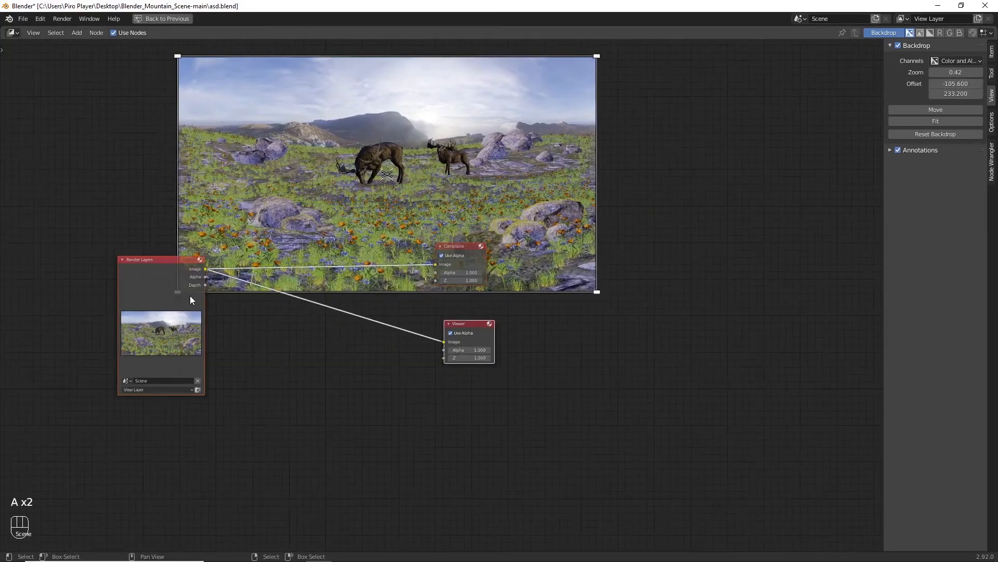
key(g)
click(333, 341)
scroll(380, 358, up, 1)
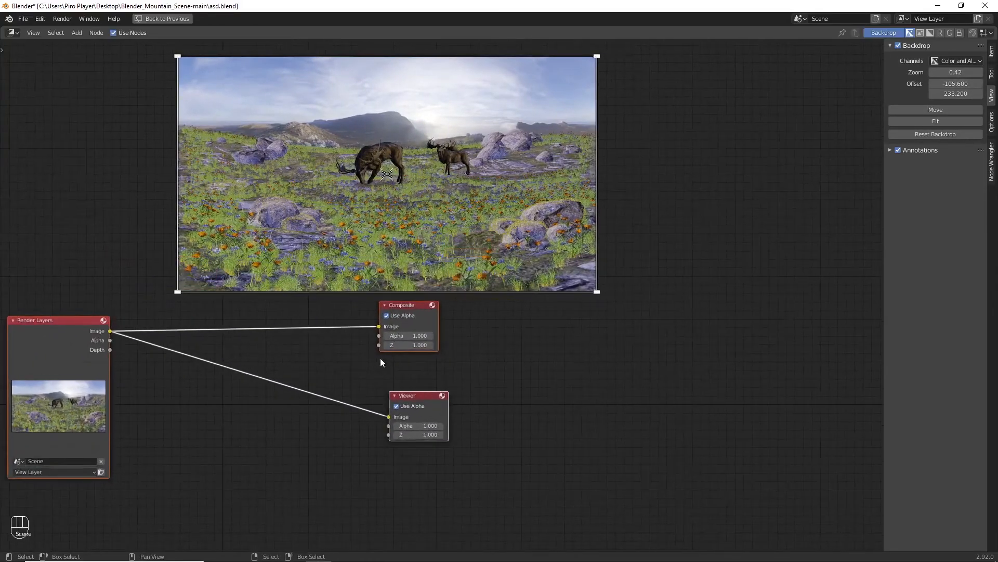
Step: Insert a Hue Saturation Value node on the link between Render Layers and Viewer
ctrl+scroll(379, 358, up, 3)
scroll(348, 382, up, 1)
key(shift+a)
click(350, 385)
text(hue)
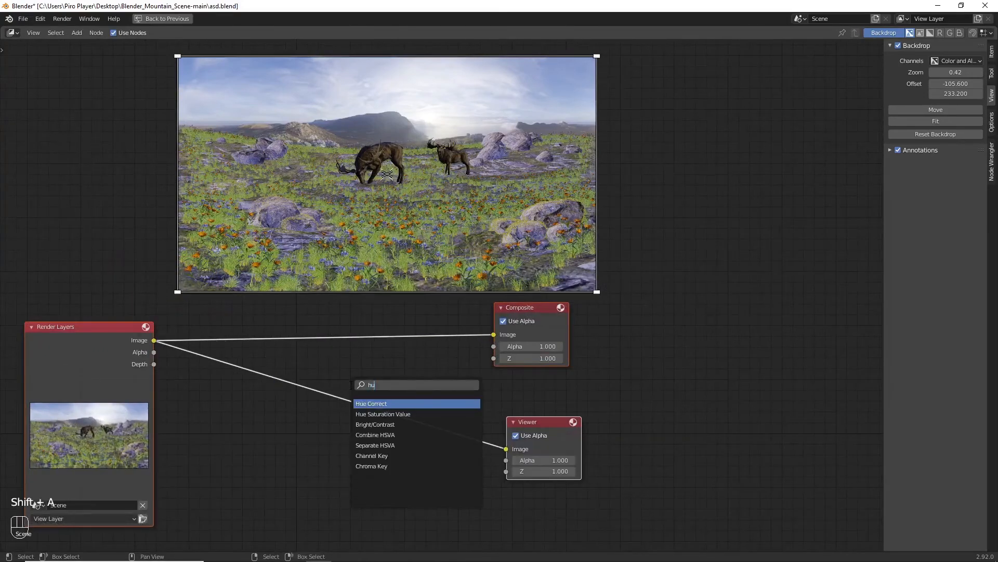
key(Return)
click(319, 395)
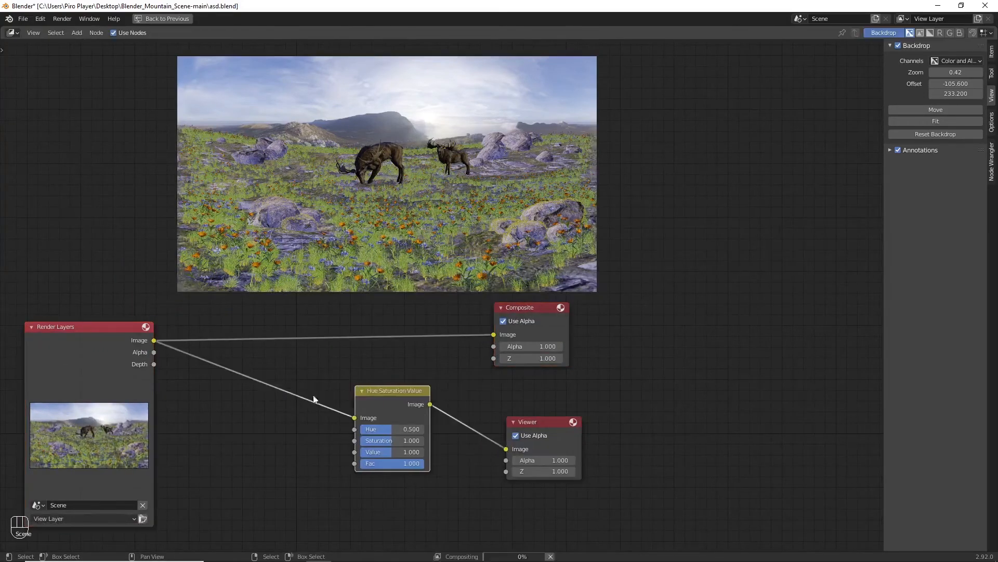
Step: Insert a Bright/Contrast node on the link between Render Layers and the Hue Saturation Value node
key(shift+a)
text(cont)
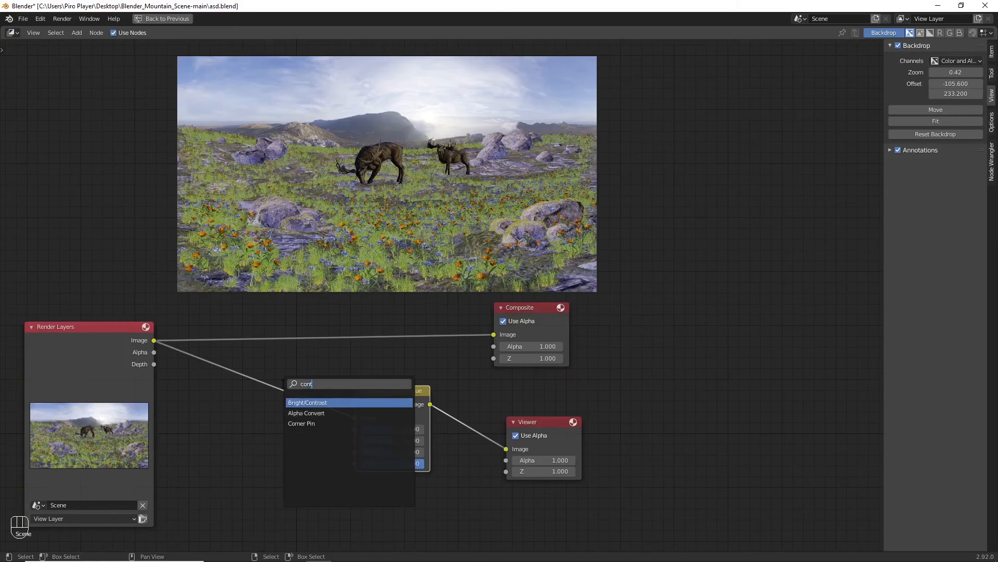
key(Down)
key(Up)
key(Return)
click(255, 366)
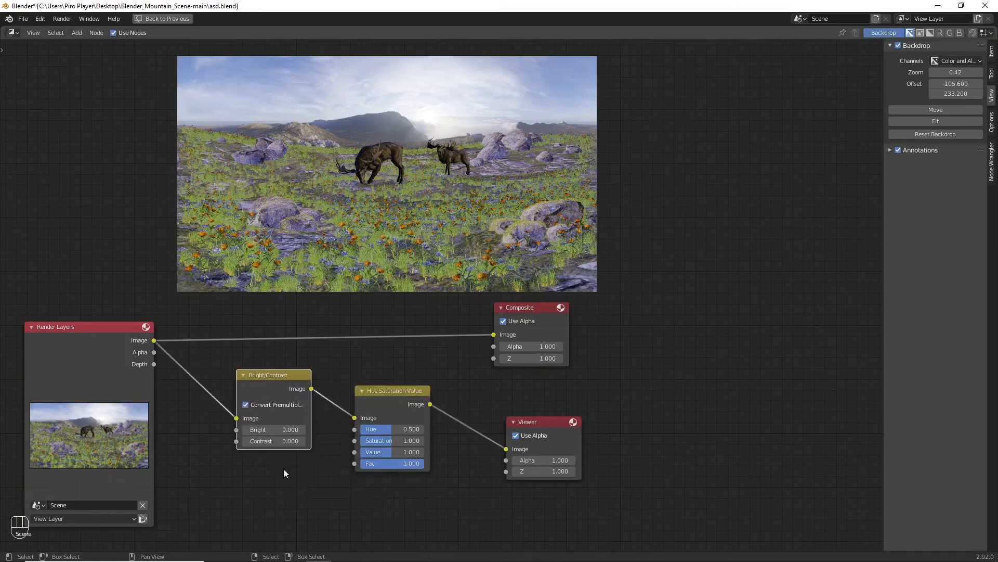
Step: Set the contrast of the Bright/Contrast node to 1
ctrl+scroll(288, 480, up, 2)
scroll(288, 480, up, 2)
shift+scroll(288, 479, down, 2)
scroll(289, 482, up, 1)
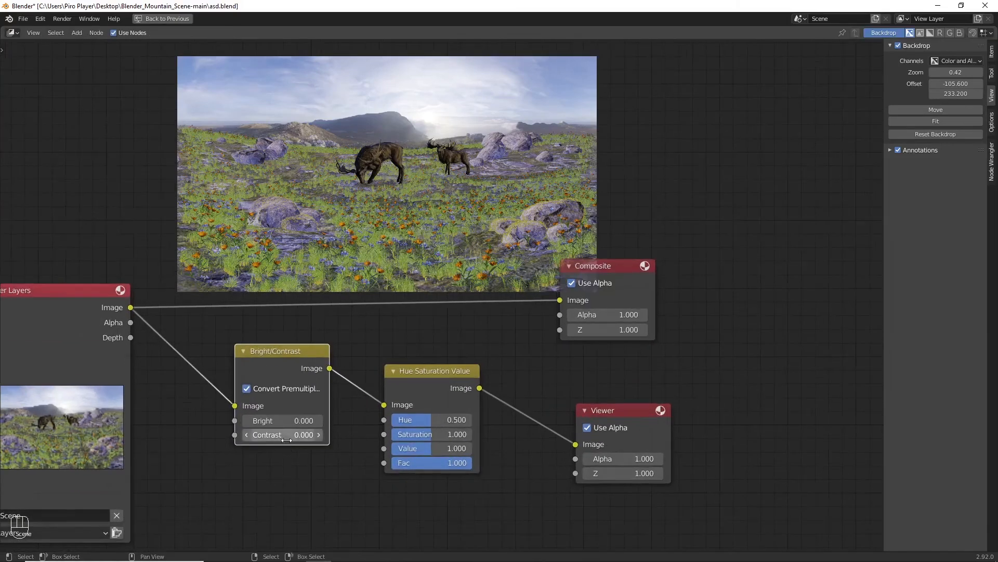
mouse_move(288, 434)
mouse_down()
mouse_move(298, 434)
mouse_move(287, 438)
mouse_up()
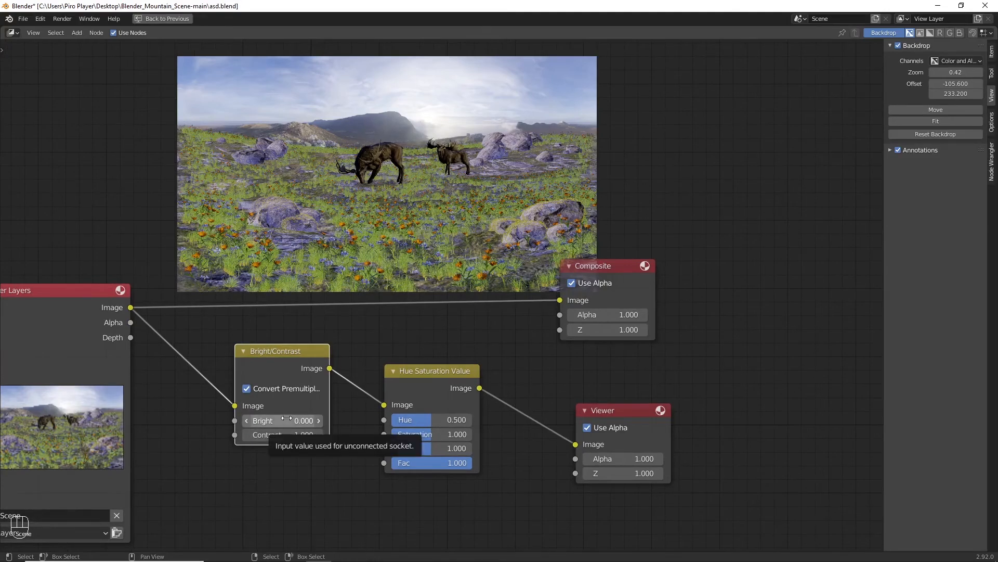
Step: Try brightness values of 1 and 2 on the Bright/Contrast node and settle on 1.2
click(289, 419)
text(1)
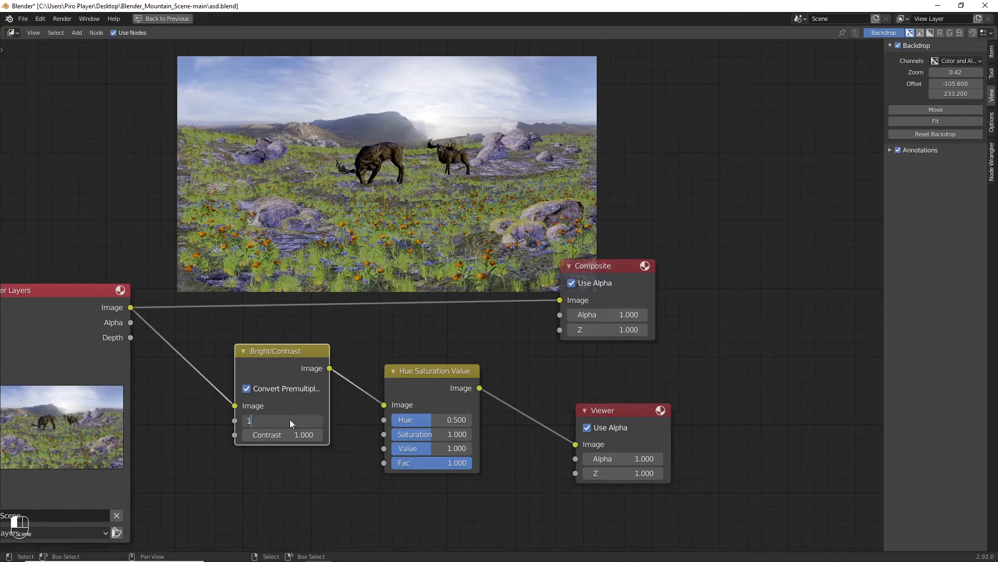
key(Return)
click(289, 420)
text(2)
key(Return)
click(290, 420)
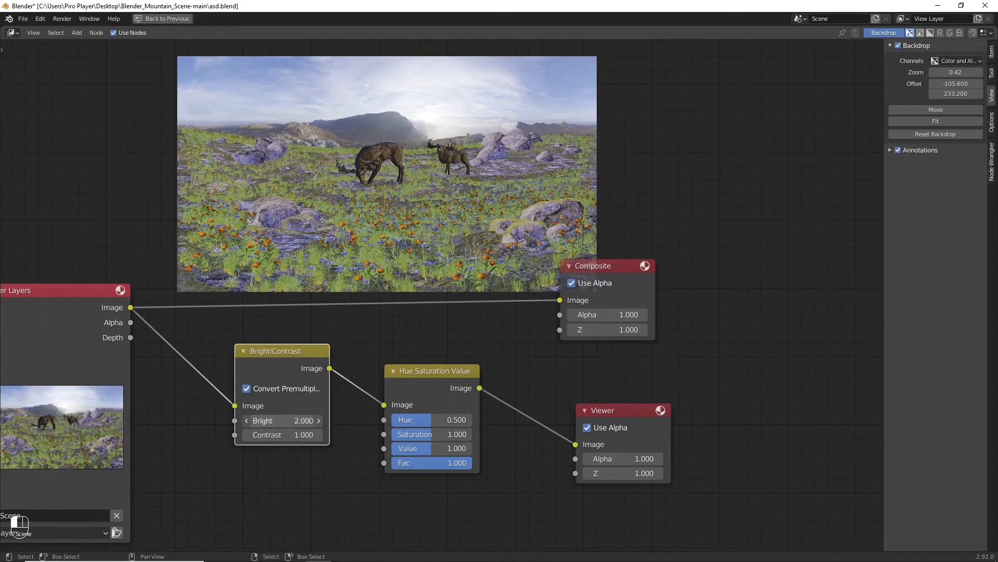
text(1)
key(Return)
click(291, 420)
text(1.2)
key(Return)
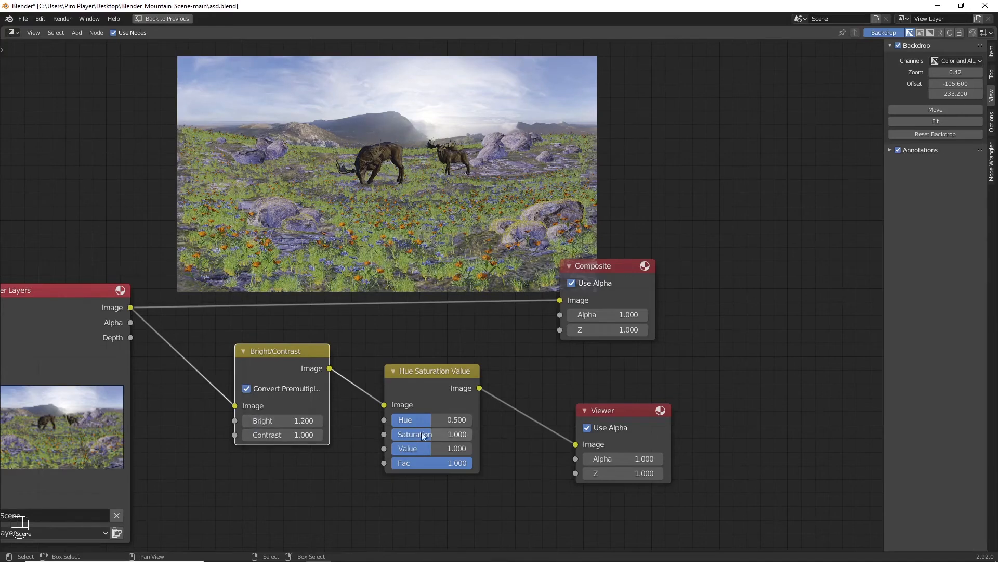
Step: Try different hues on the Hue Saturation Value node and reset the hue to 0.5
drag(435, 423, 393, 414)
click(454, 417)
text(0.5)
key(Return)
Step: Set the saturation of the Hue Saturation Value node to 1.1
click(448, 435)
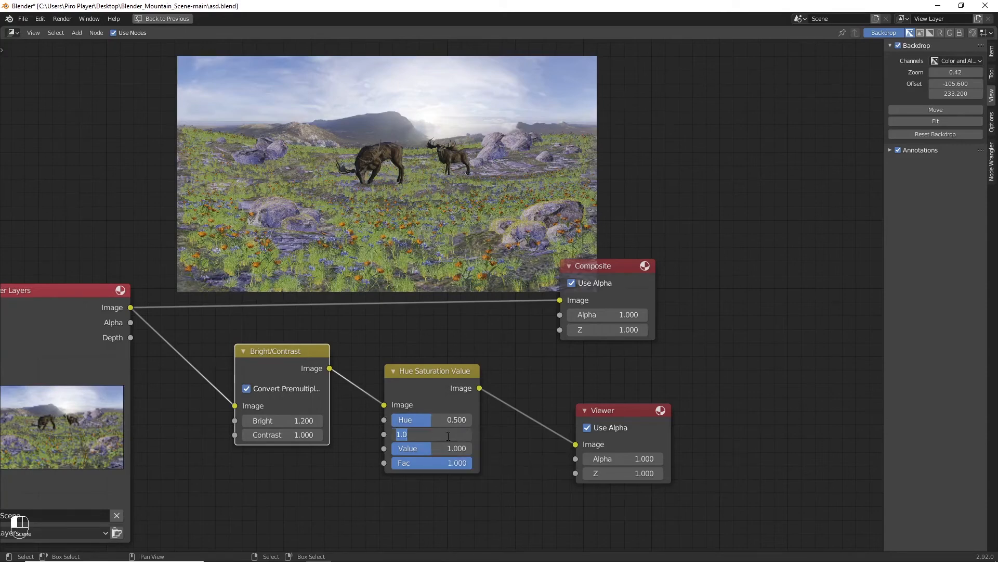
text(1.1)
key(Return)
Step: Try 2 and 1.2 as the Value of the Hue Saturation Value node and reset it to 1
click(438, 448)
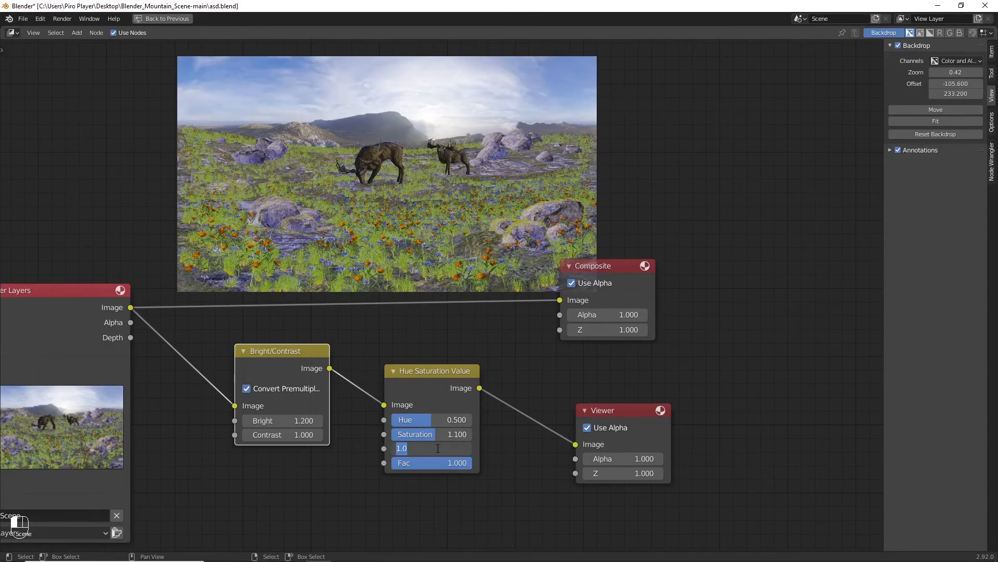
text(2)
key(Return)
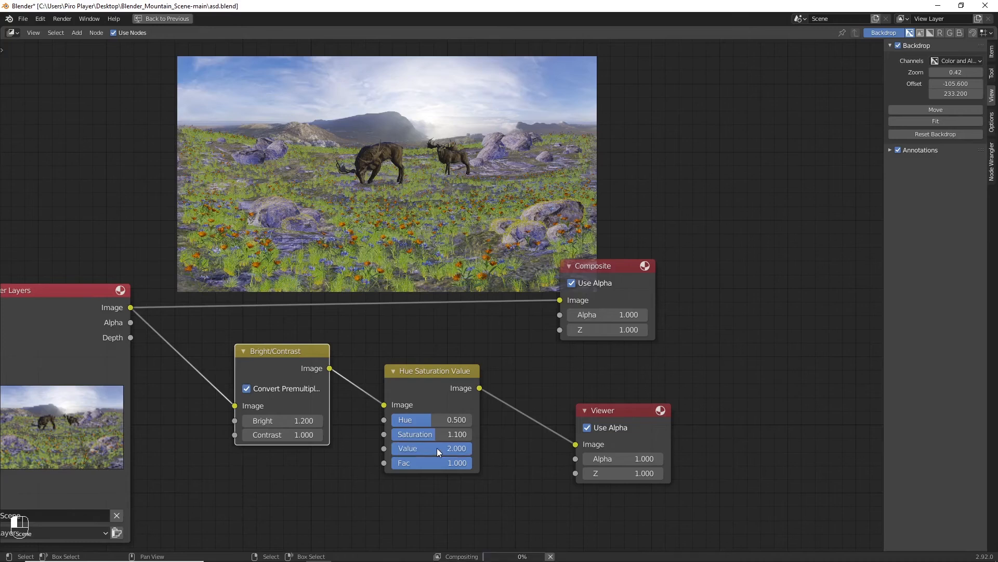
click(436, 448)
text(1.2)
key(Return)
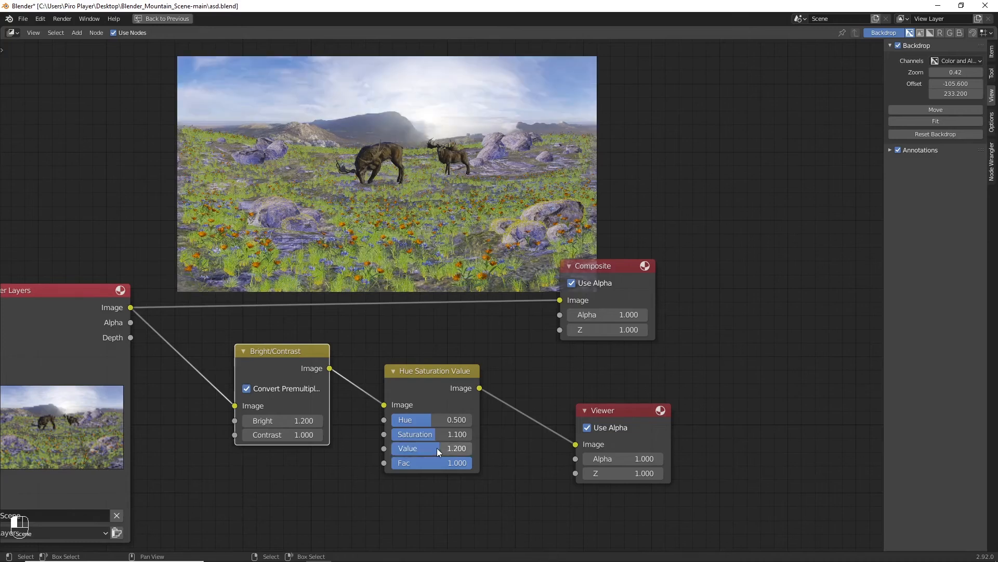
click(437, 448)
text(1)
key(Return)
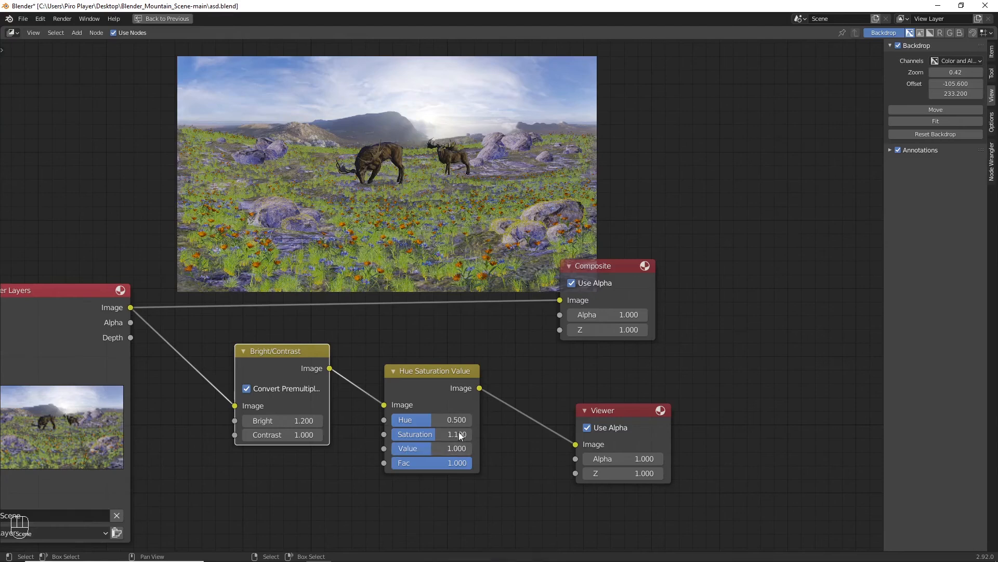
Step: Try a saturation of 1.2 on the Hue Saturation Value node and settle on 1.15
click(459, 435)
text(1.2)
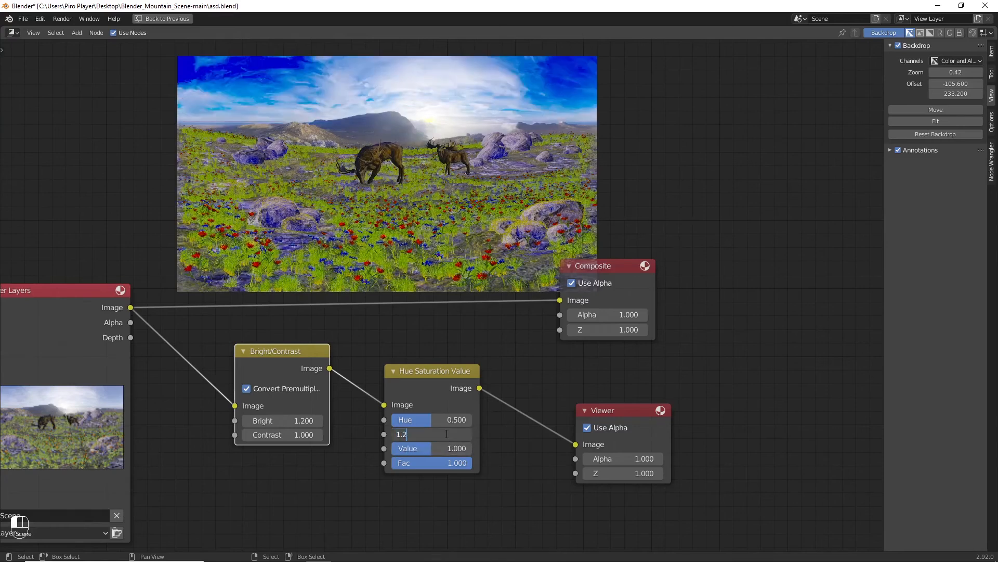
key(Return)
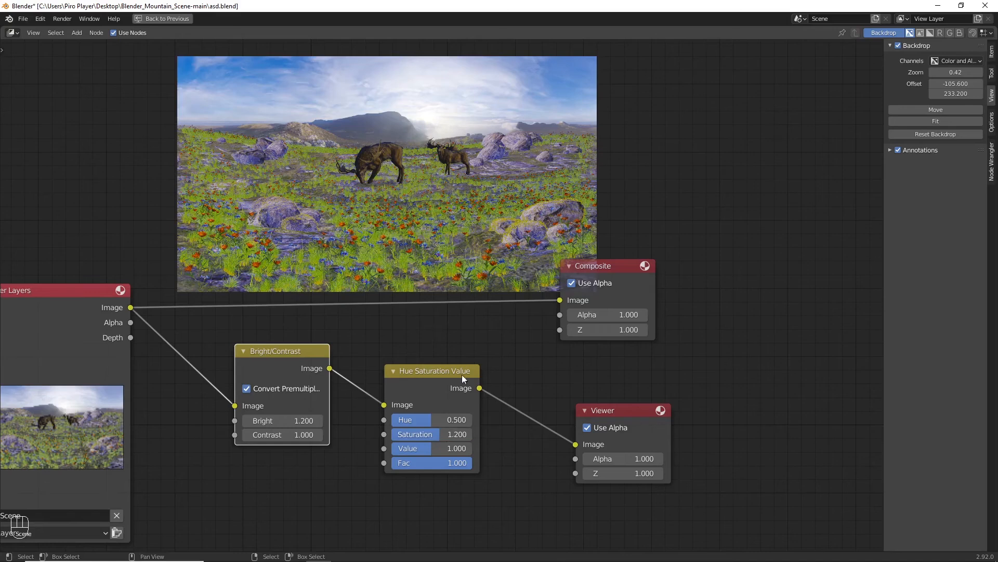
click(440, 434)
text(1.1)
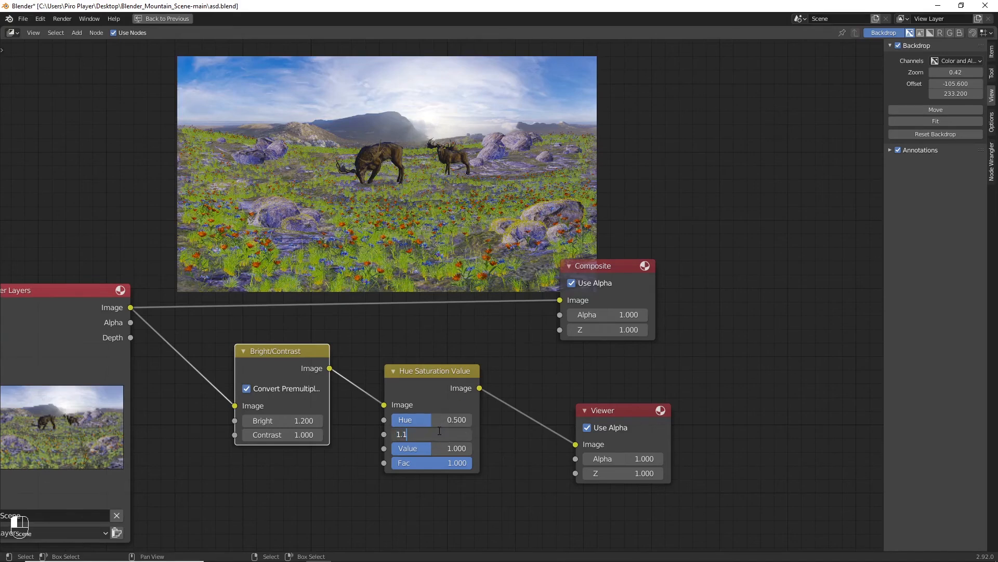
text(5)
key(Return)
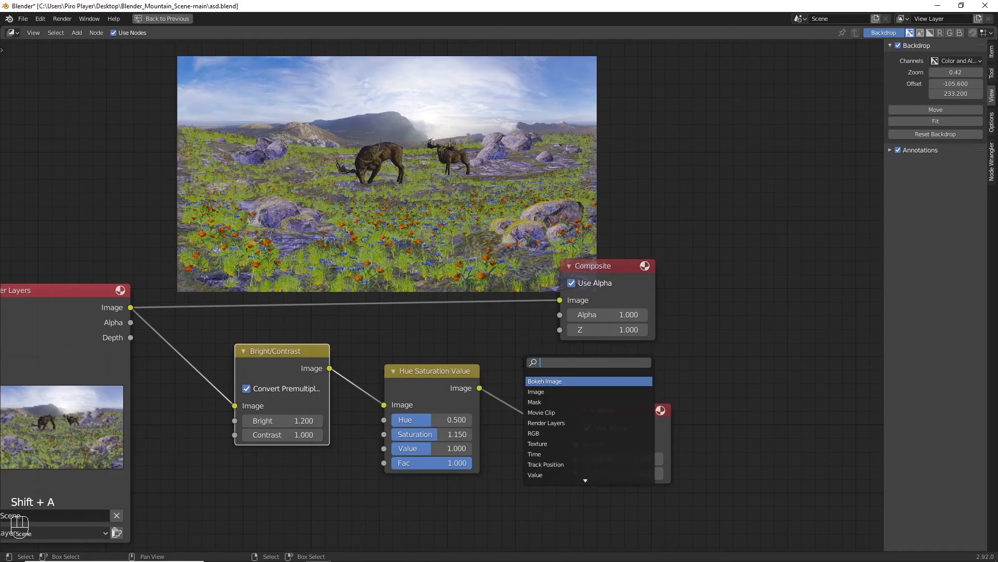
Step: Insert an Exposure node on the link between the Hue Saturation Value node and the Viewer
text(expo)
key(Return)
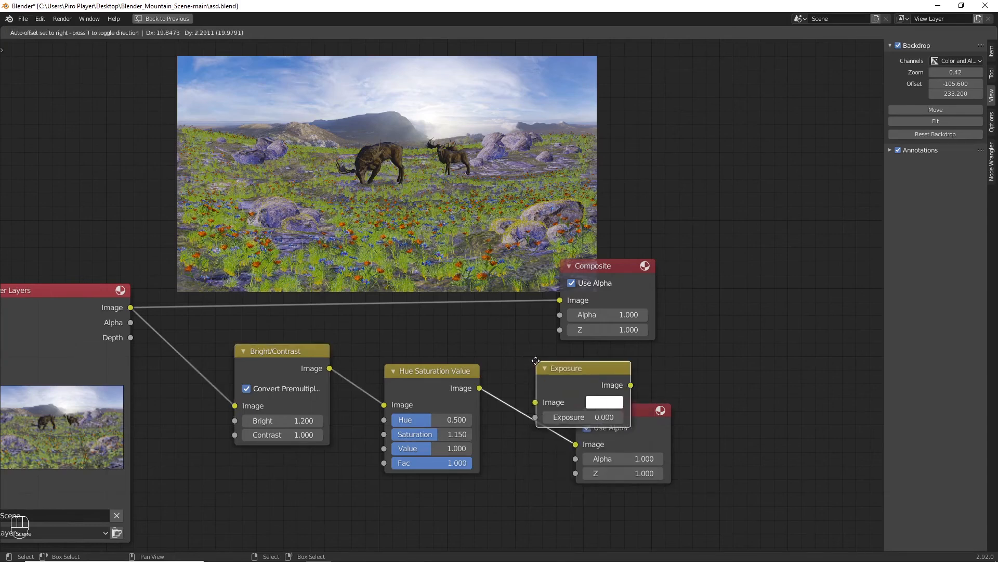
click(534, 366)
Step: Try an exposure of -0.5 on the Exposure node and settle on -0.2
click(591, 425)
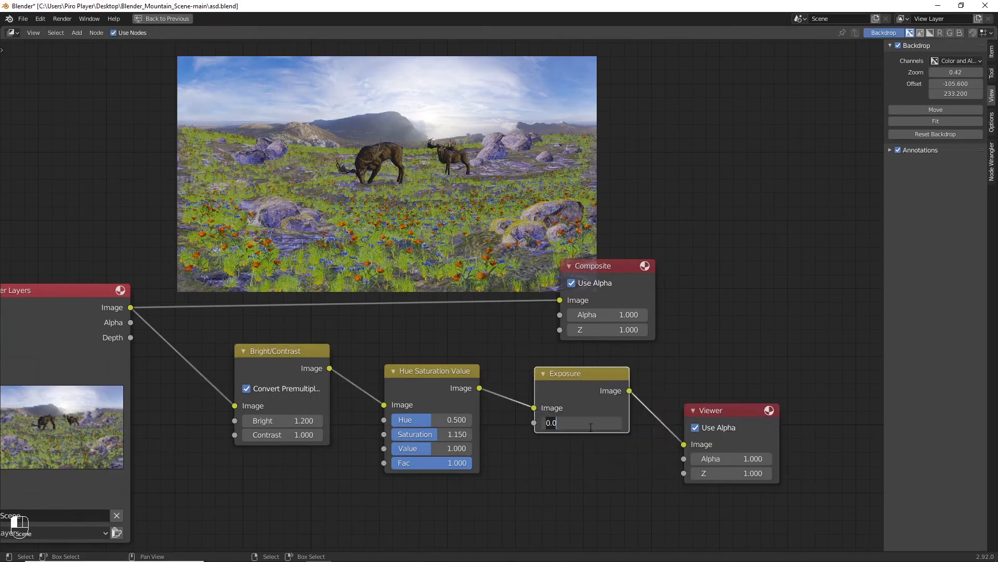
text(-0.5)
key(Return)
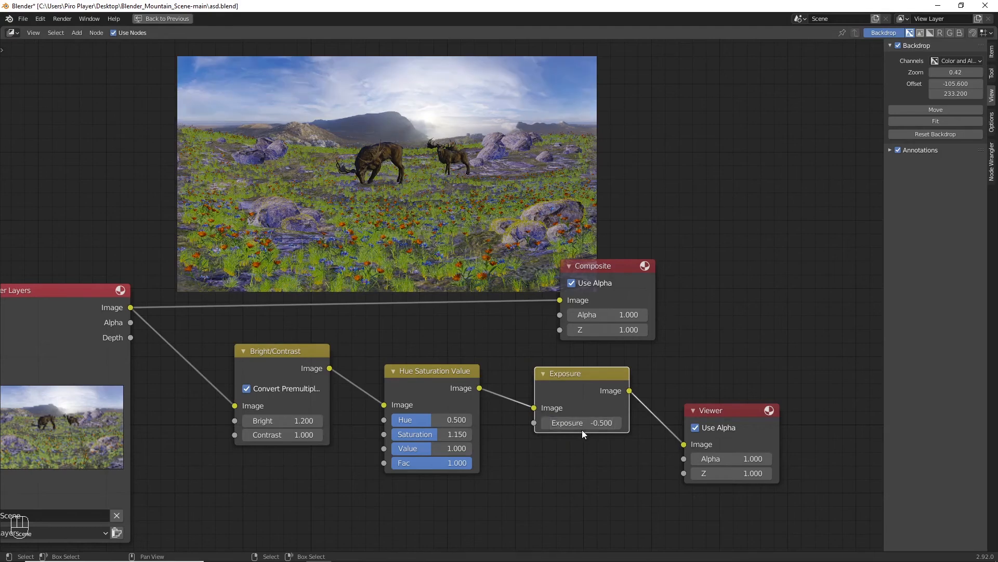
click(572, 424)
text(-0.2)
key(Return)
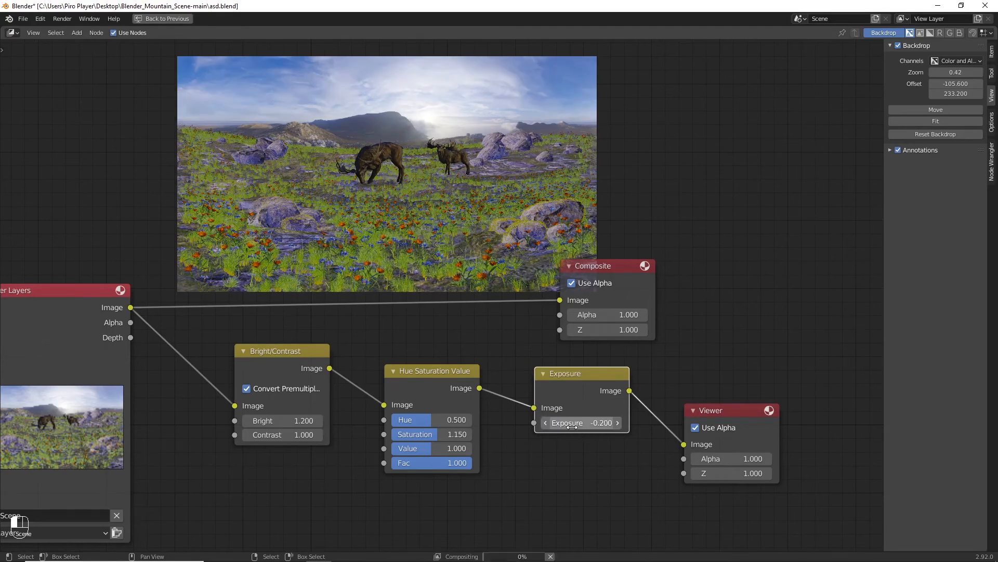
Step: Add an Ellipse Mask node and place it below the Hue Saturation Value node
scroll(586, 451, down, 2)
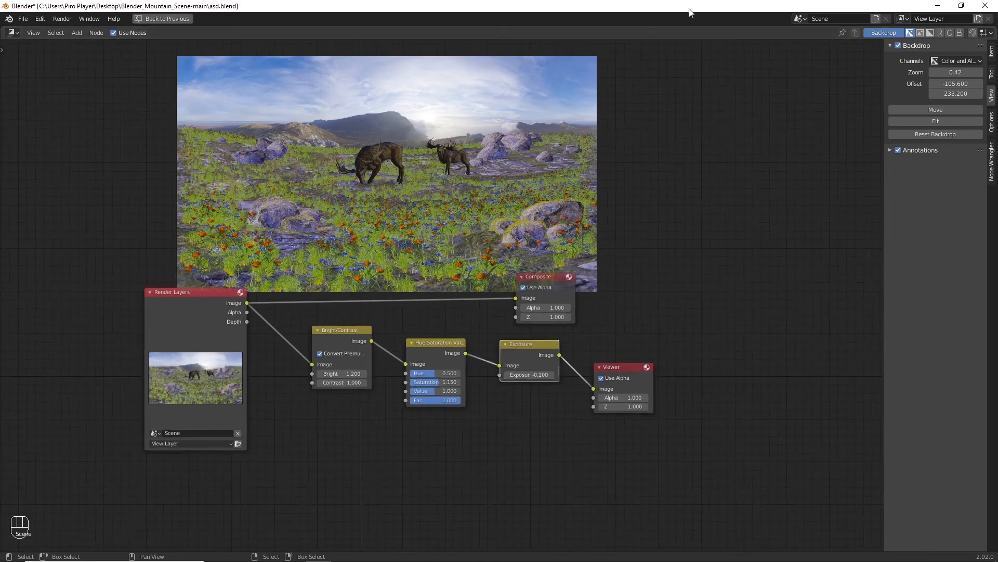
scroll(541, 423, up, 1)
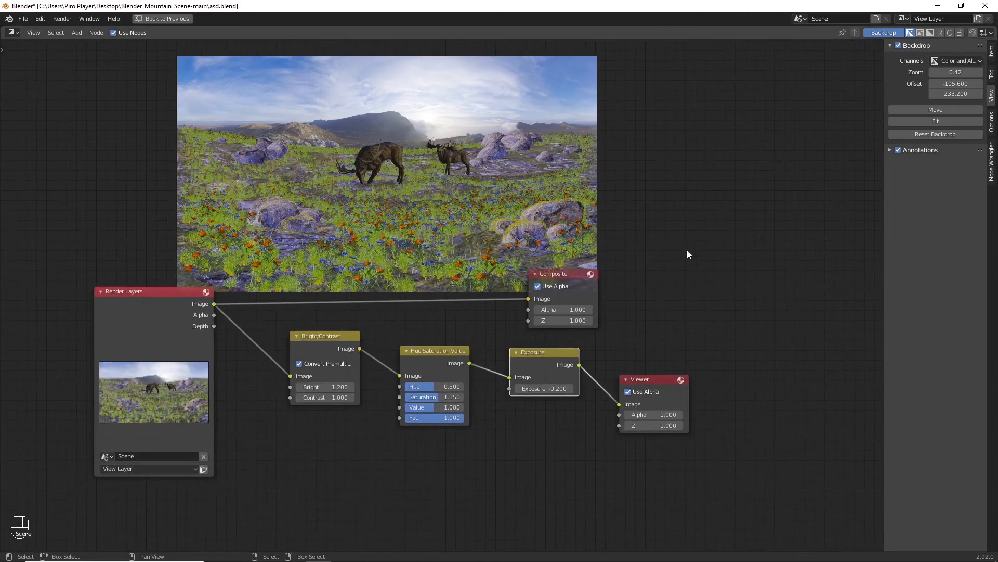
shift+scroll(460, 420, down, 1)
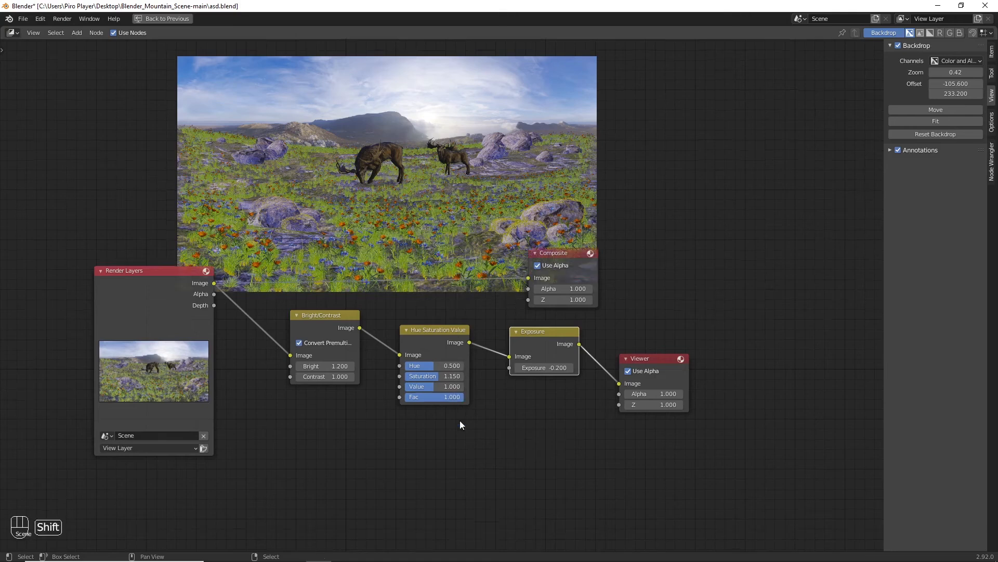
scroll(348, 462, up, 1)
ctrl+scroll(431, 490, down, 5)
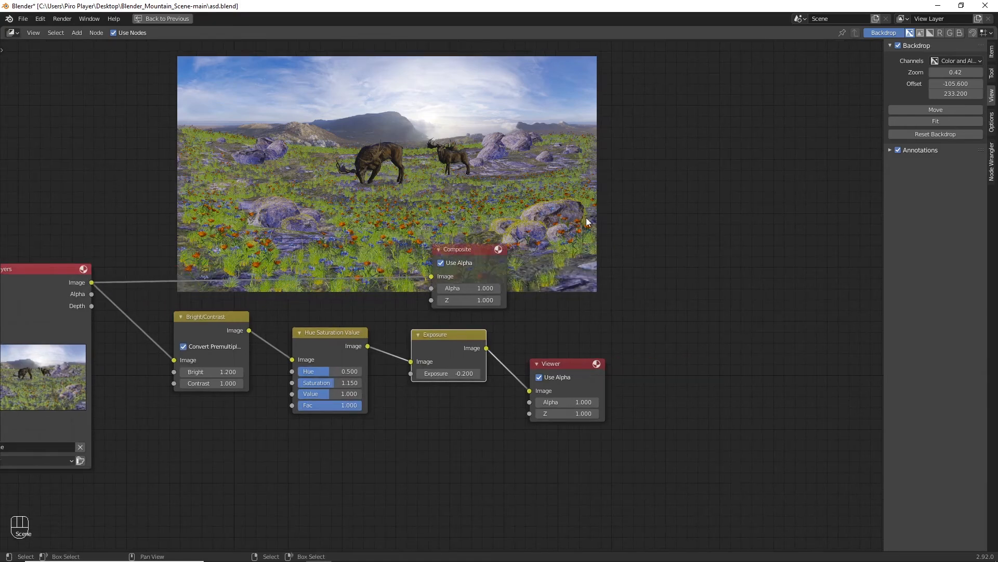
key(shift+a)
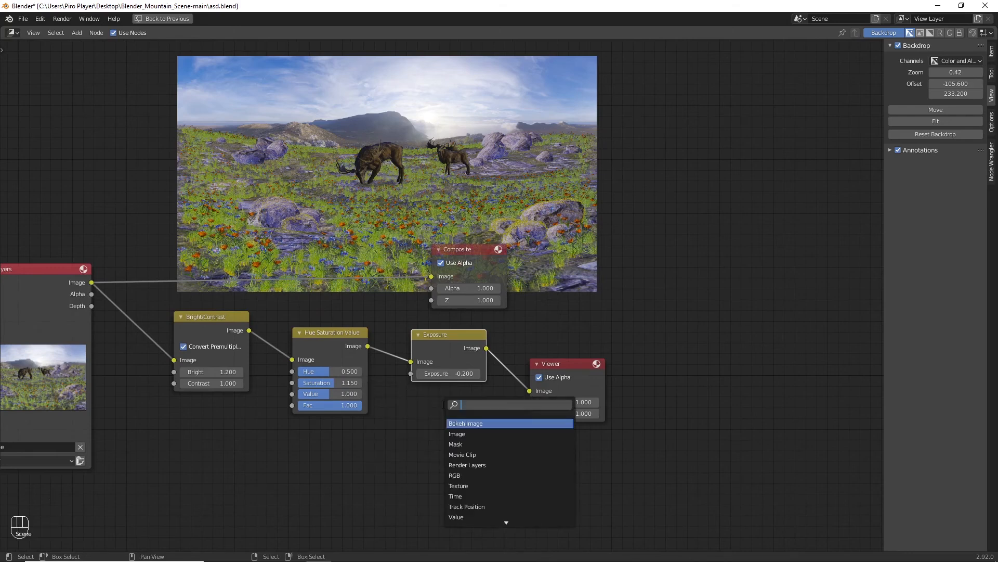
text(ell)
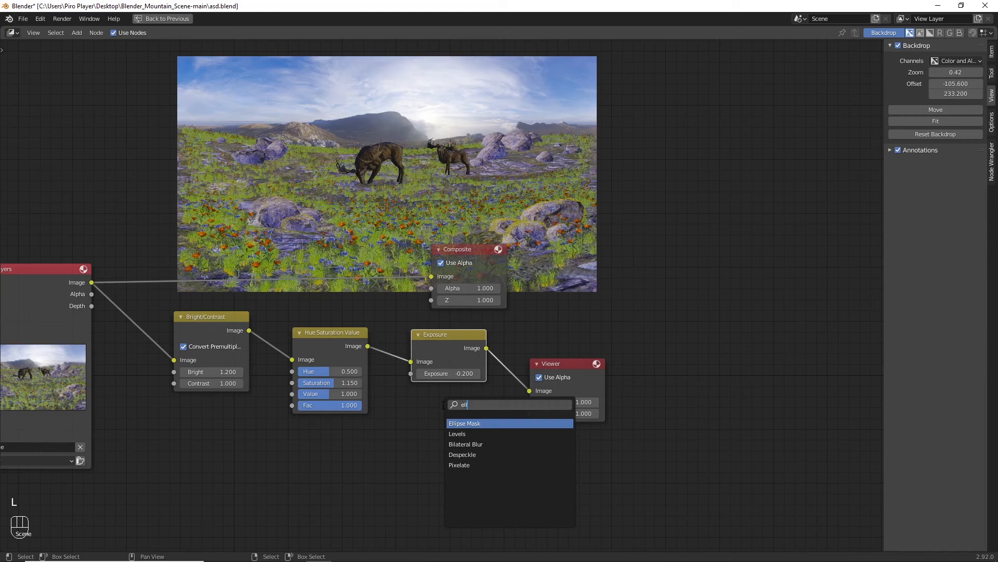
key(Return)
click(281, 429)
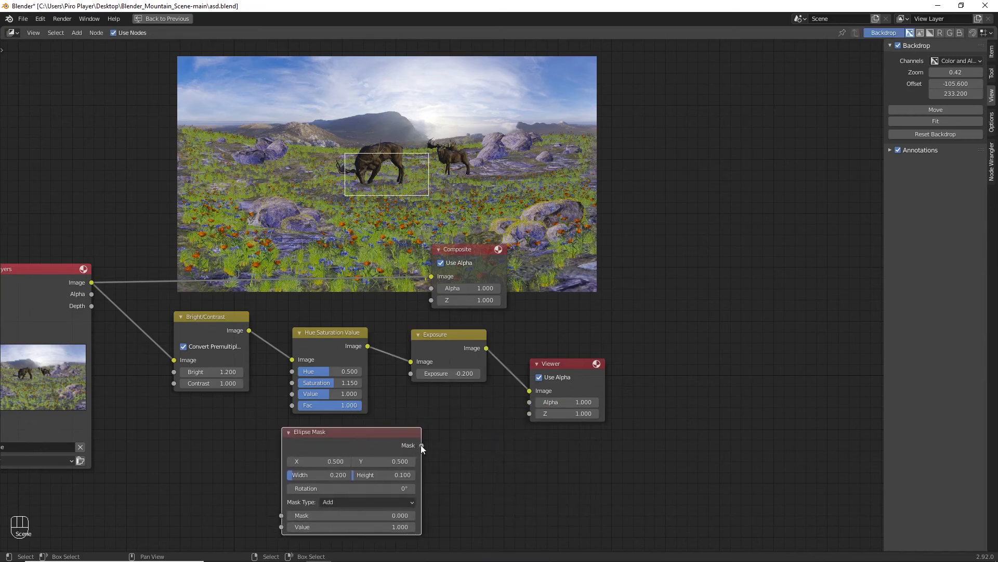
Step: Preview the Ellipse Mask through the Viewer and enlarge the ellipse to width 0.983 and height 0.567
drag(421, 446, 530, 391)
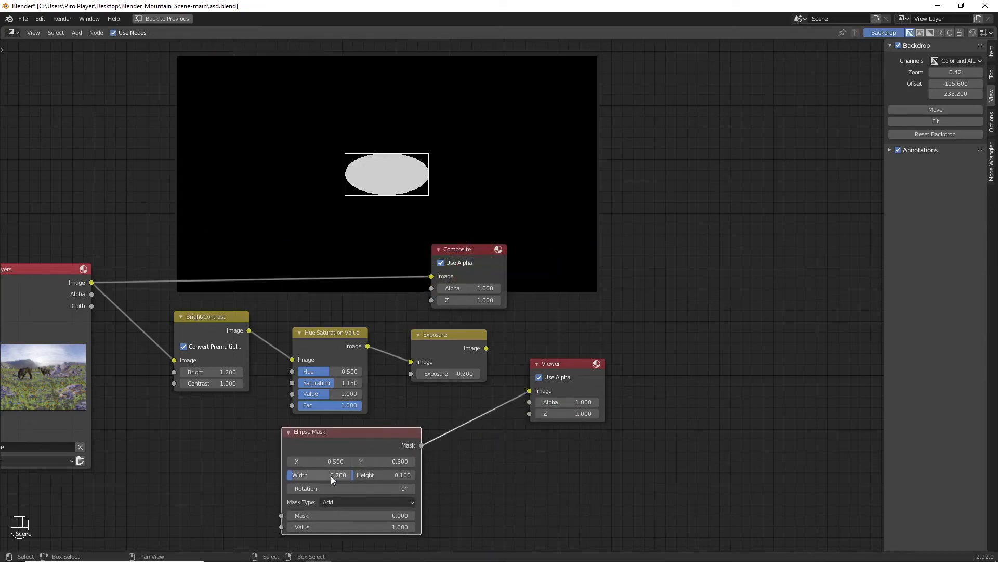
drag(315, 476, 403, 475)
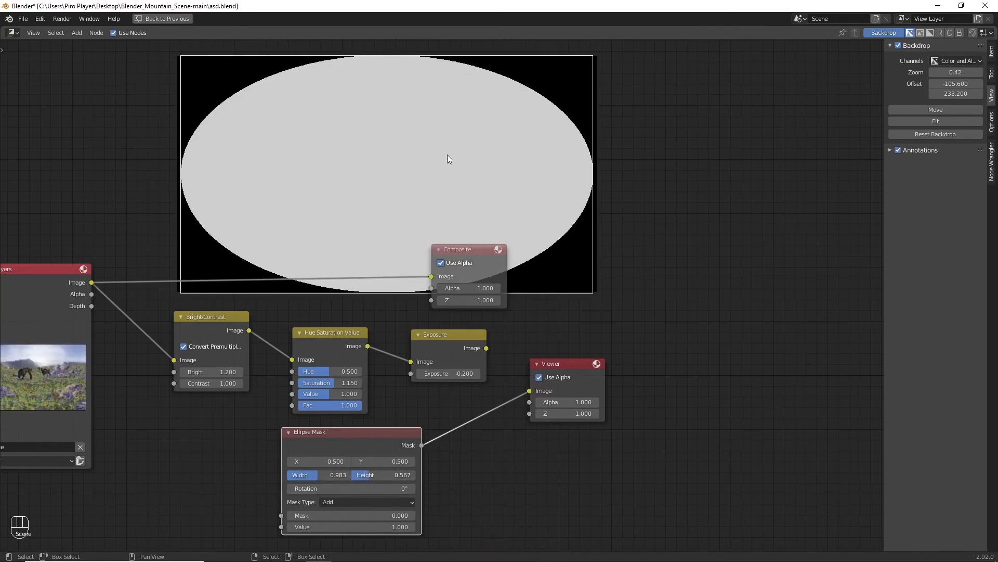
Step: Add a Blur node on the link between the Ellipse Mask and the Viewer
key(shift+a)
text(b)
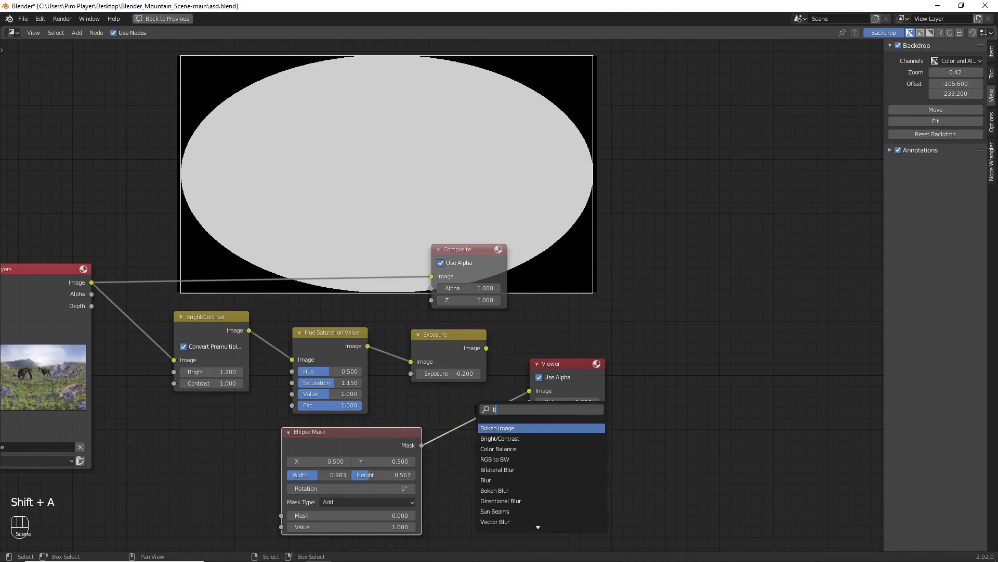
text(lur)
click(486, 438)
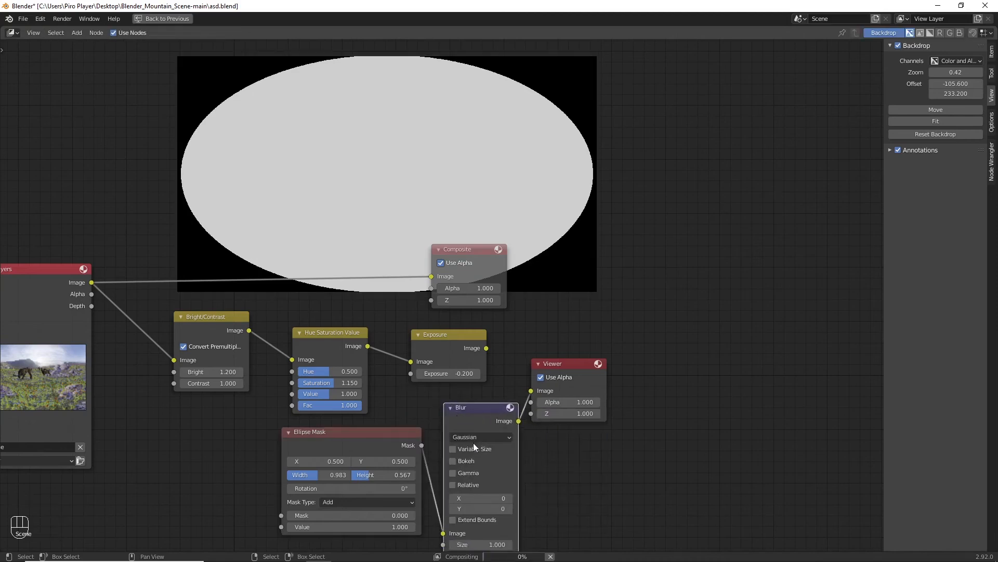
click(505, 437)
shift+scroll(569, 439, down, 3)
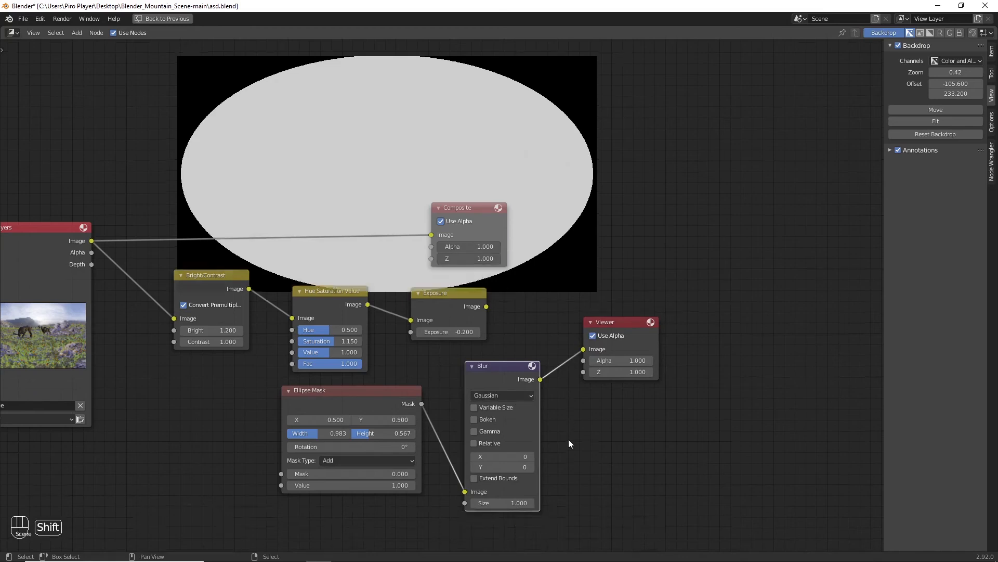
Step: Set the Blur node's X and Y size to 400
scroll(566, 440, up, 1)
click(513, 448)
text(400)
key(Return)
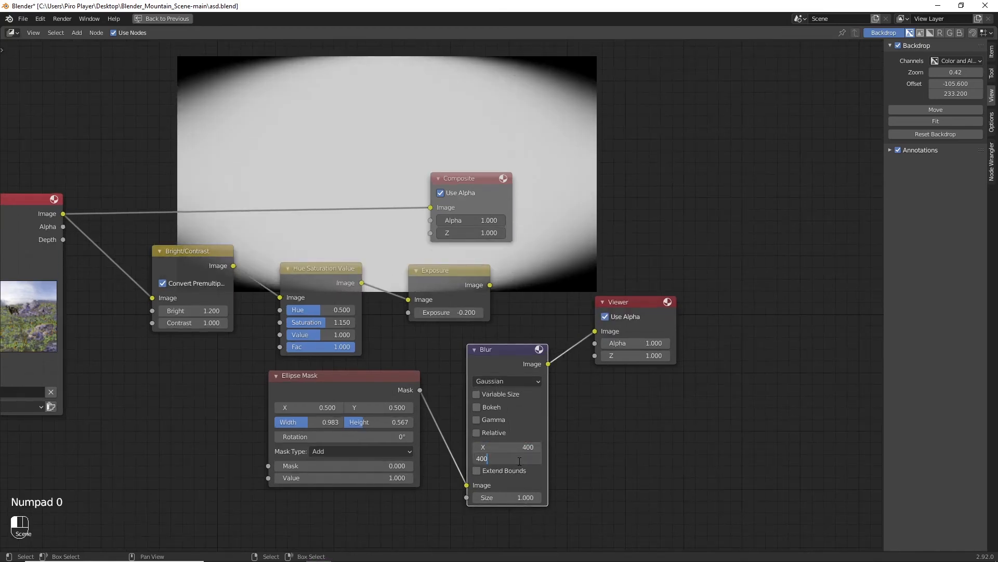
click(507, 458)
text(400)
key(Return)
Step: Insert an Alpha Over node before the Viewer, feeding the Blur into Fac and the Exposure output into the second Image input
scroll(606, 394, down, 1)
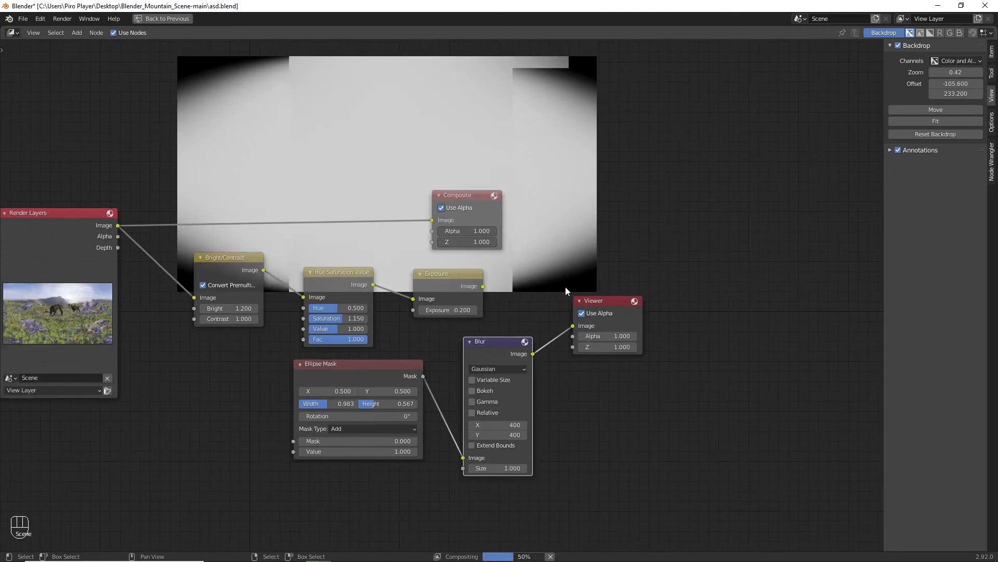
key(shift+a)
text(alpha)
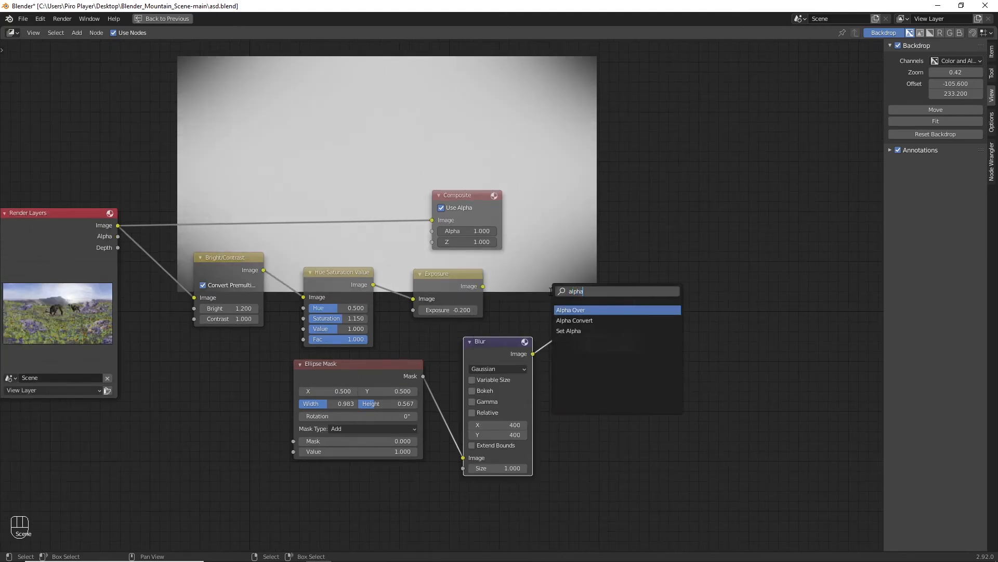
key(Return)
click(573, 319)
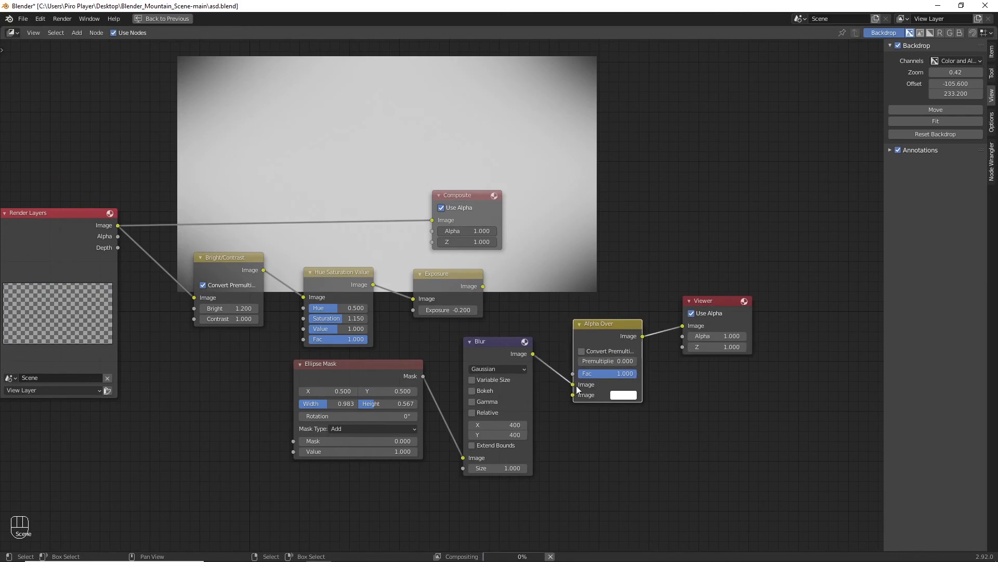
mouse_move(573, 384)
mouse_down()
mouse_move(546, 361)
mouse_move(571, 373)
mouse_up()
drag(482, 285, 580, 397)
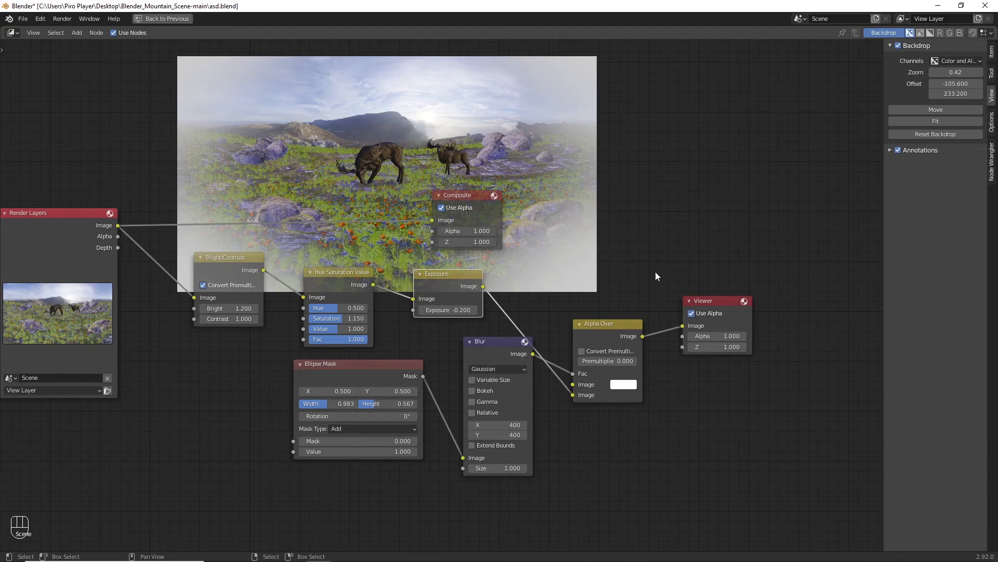
Step: Change the color of the Alpha Over node's first Image input to black
click(628, 384)
scroll(626, 384, down, 20)
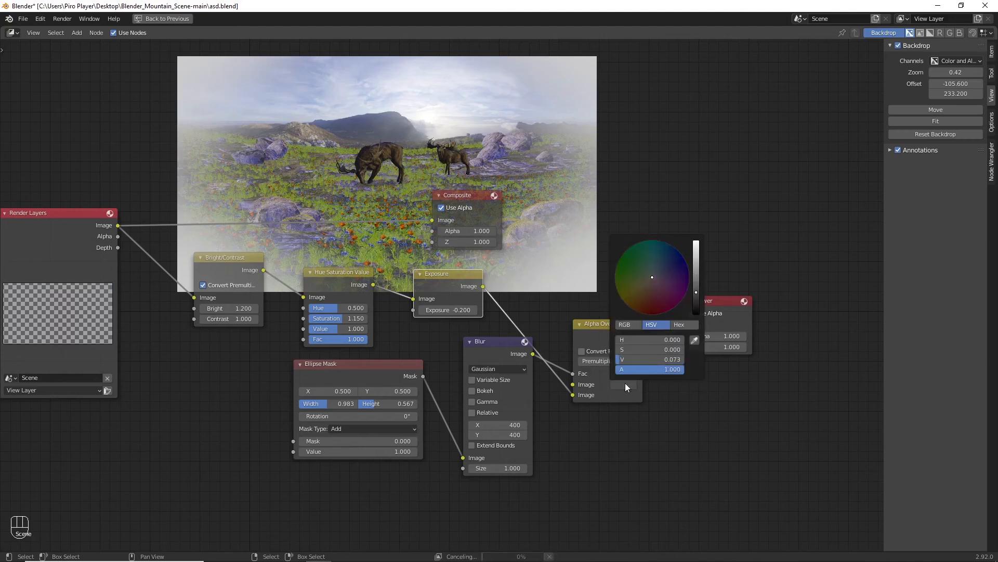
scroll(626, 388, down, 2)
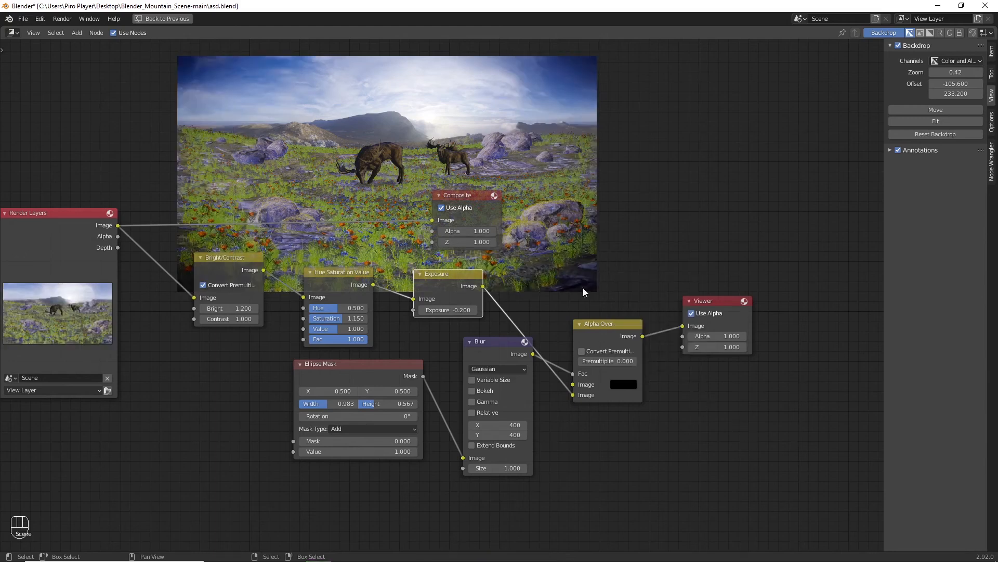
Step: Increase the Blur node's X and Y size to 450
scroll(563, 263, up, 1)
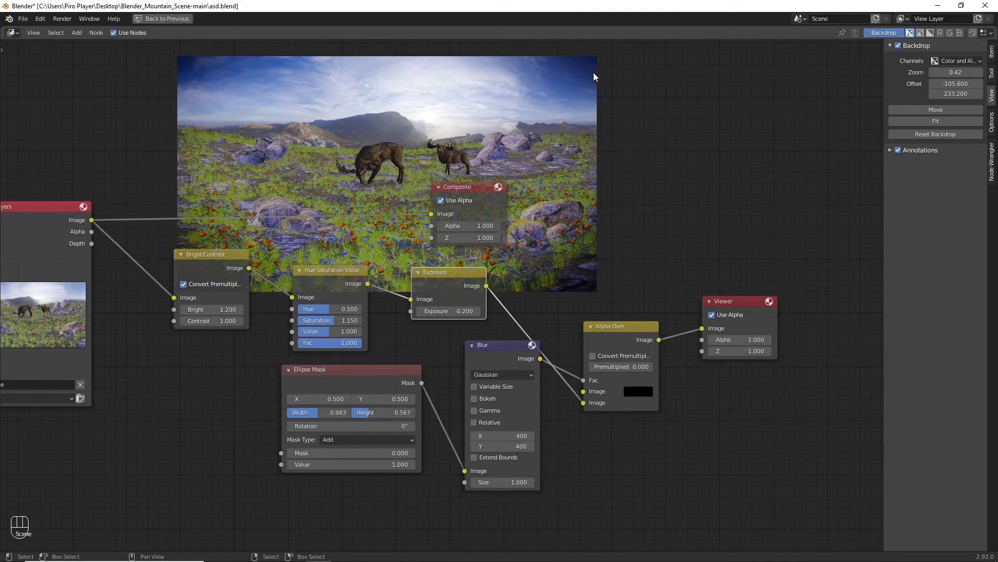
scroll(542, 449, up, 1)
click(517, 451)
text(450)
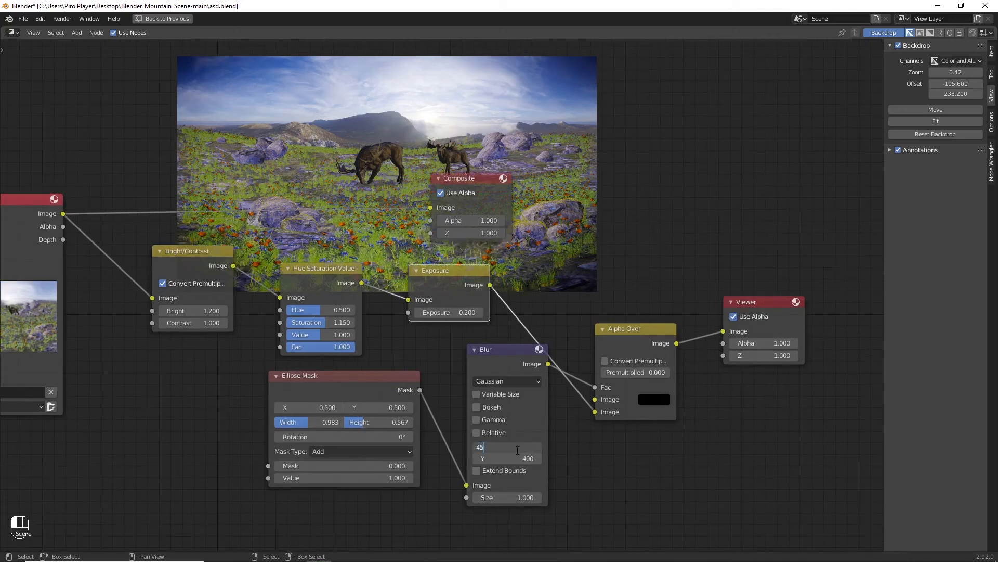
key(Return)
click(518, 455)
text(450)
key(Return)
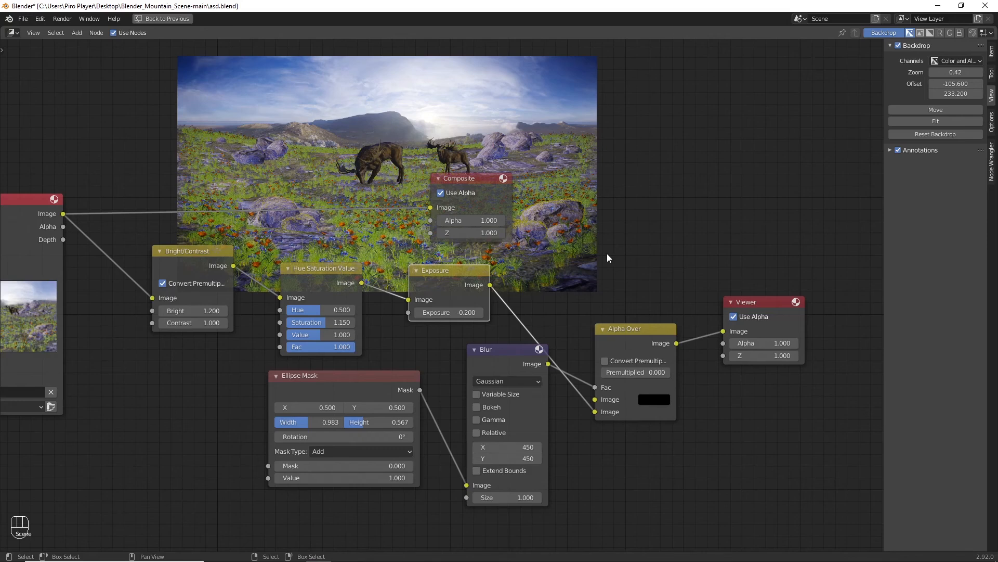
Step: Move the Composite node above the Viewer and link the Alpha Over output to its Image input
ctrl+middle_drag(607, 254, 567, 217)
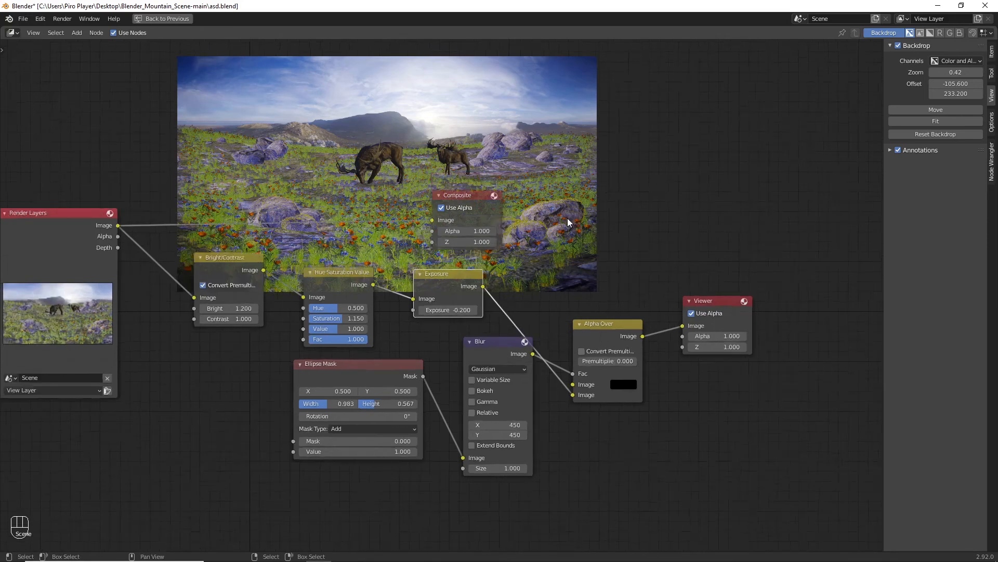
click(472, 201)
key(g)
click(793, 178)
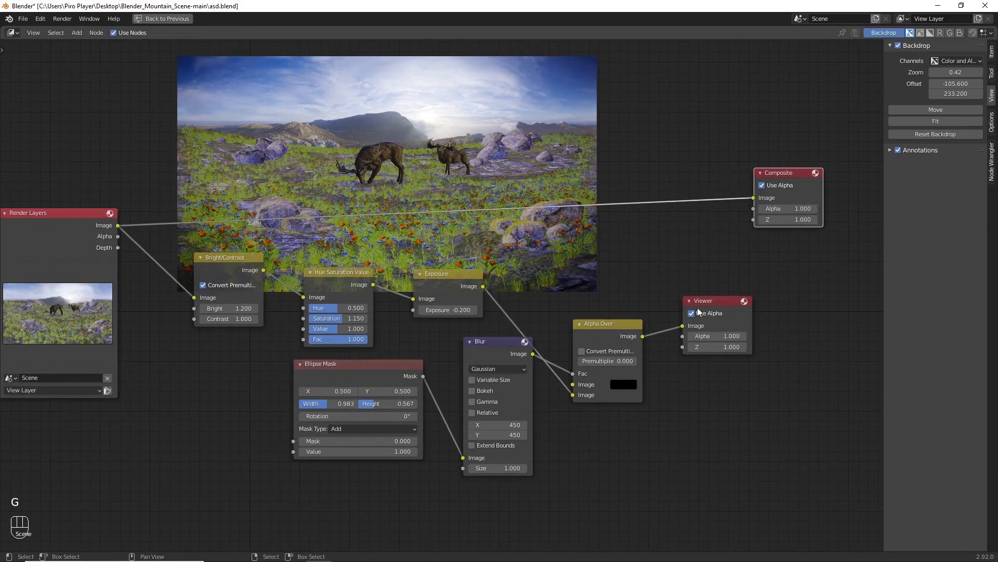
drag(642, 336, 749, 207)
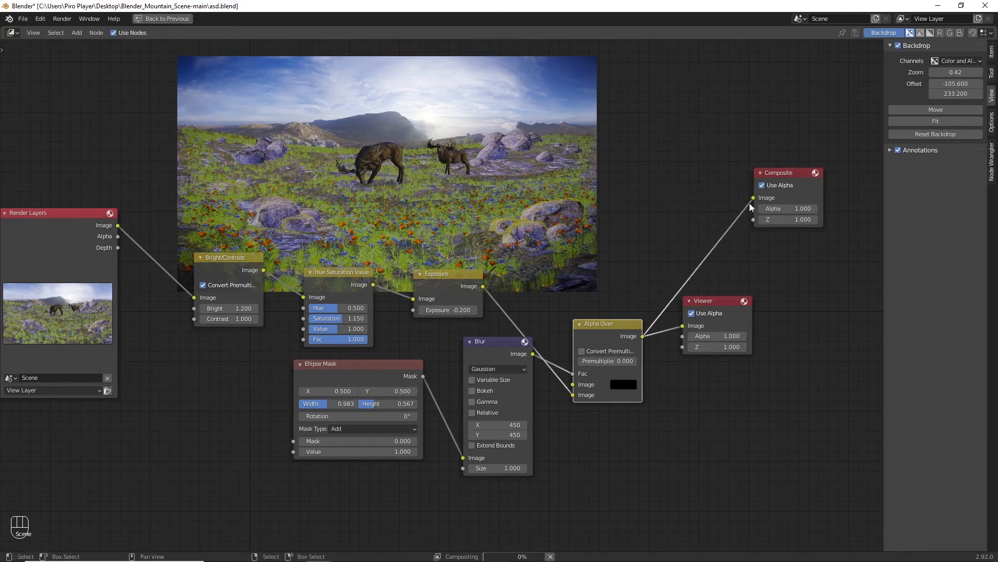
Step: Switch the editor back to the 3D Viewport in solid shading and restore the multi-editor Layout workspace
click(13, 34)
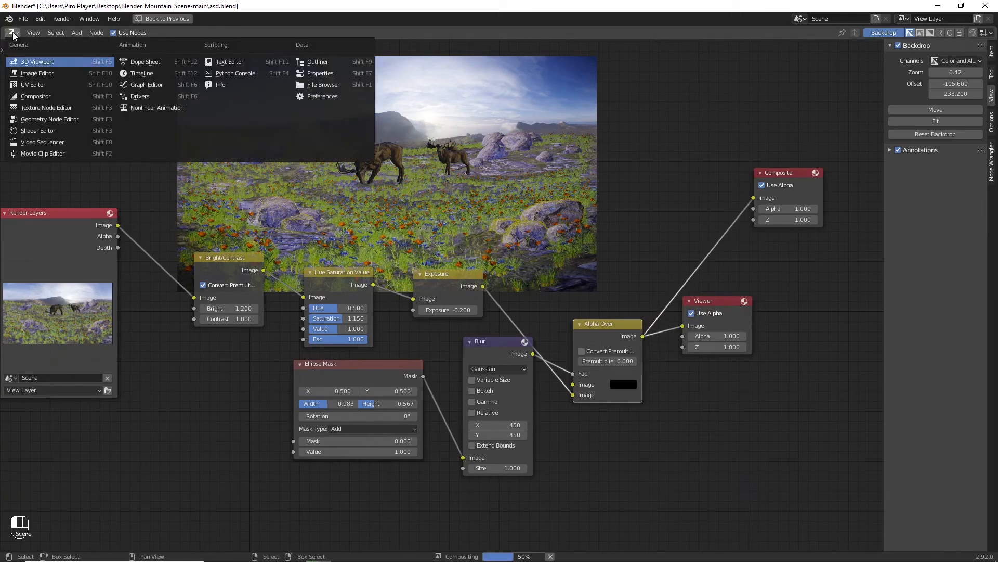
click(37, 62)
scroll(520, 307, down, 2)
key(shift+z)
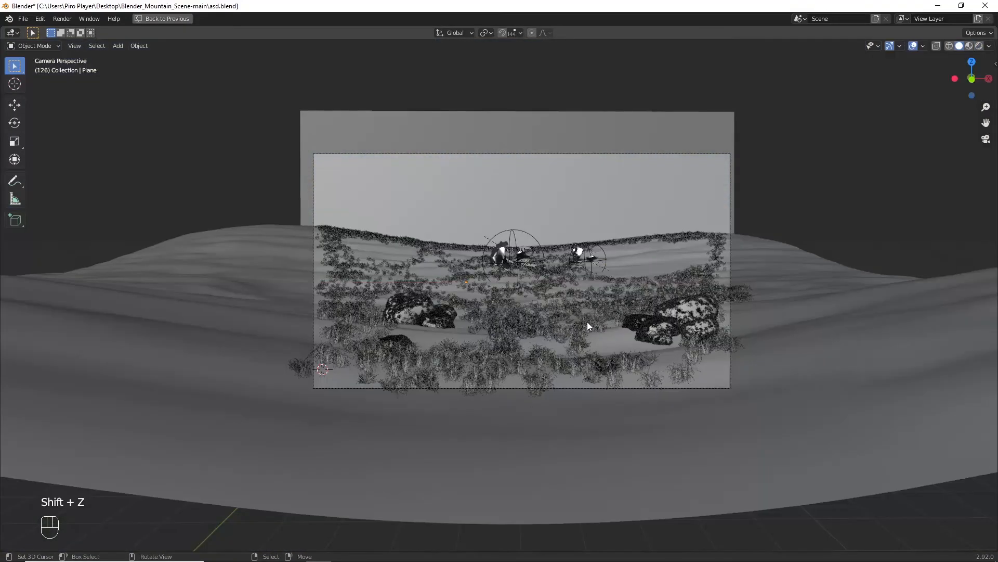
key(ctrl+Up)
click(589, 322)
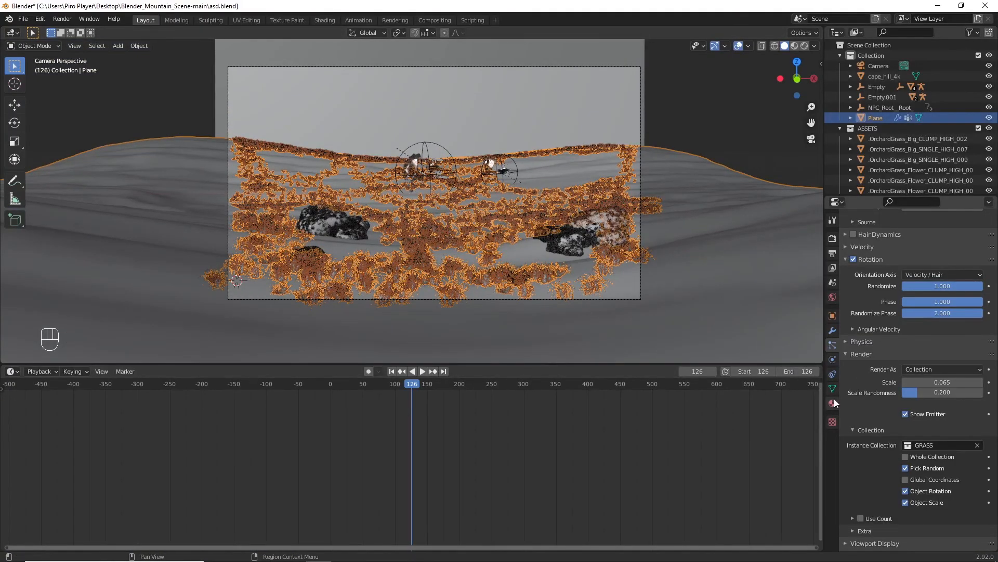
scroll(855, 341, up, 8)
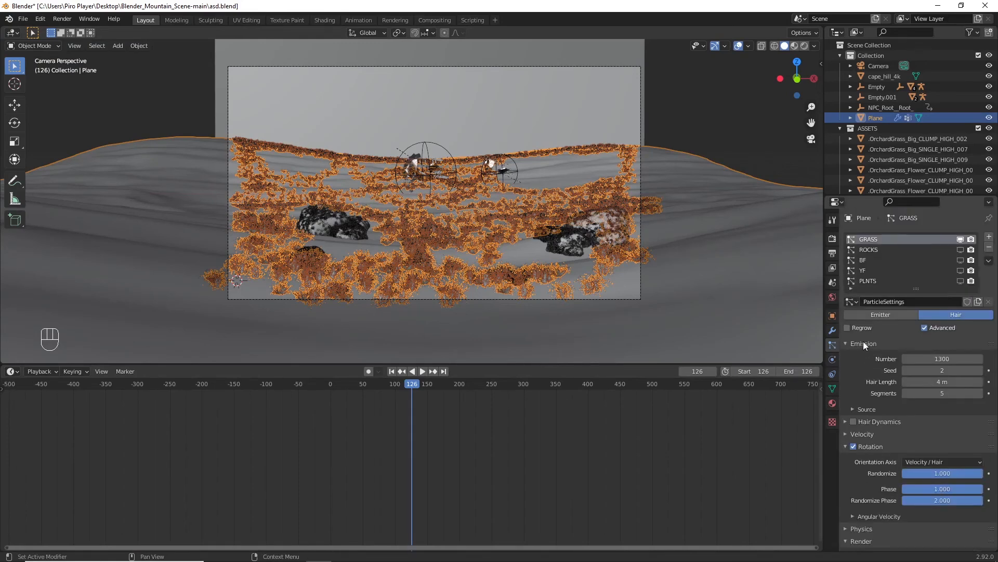
scroll(557, 239, up, 4)
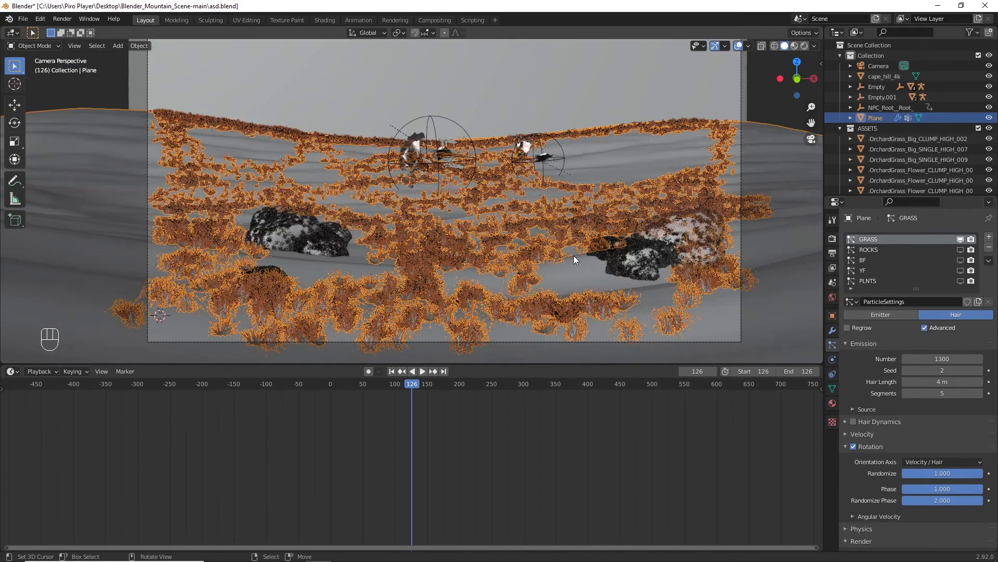
click(574, 255)
shift+scroll(576, 254, down, 1)
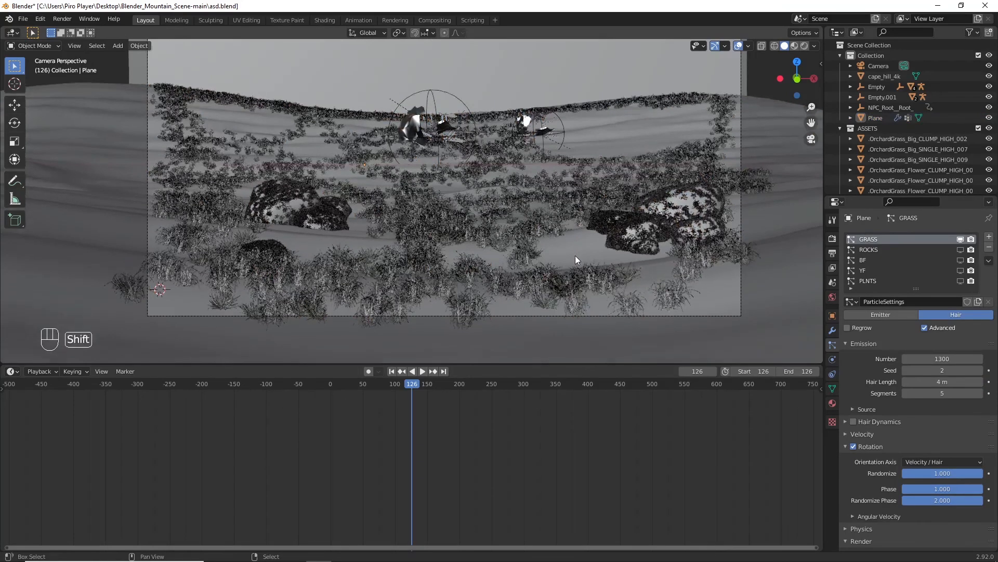
scroll(633, 297, up, 2)
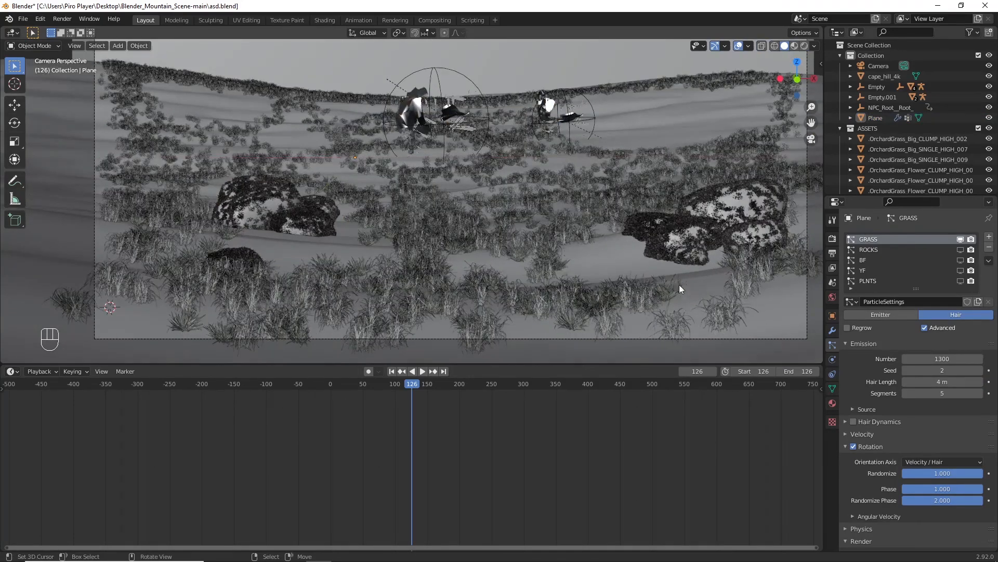
scroll(636, 256, down, 1)
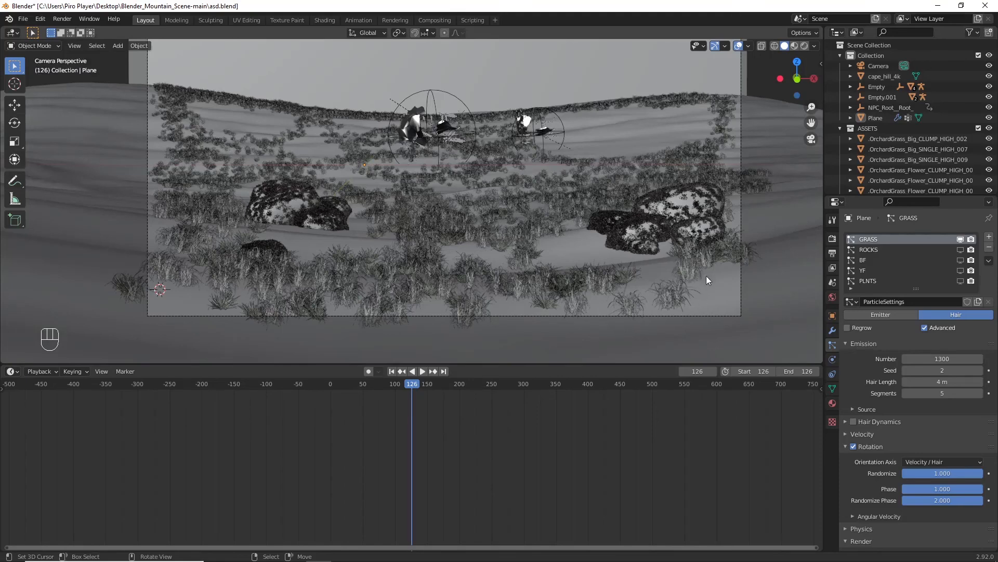
Step: Show the viewport in rendered shading and select the camera
click(692, 316)
key(shift+z)
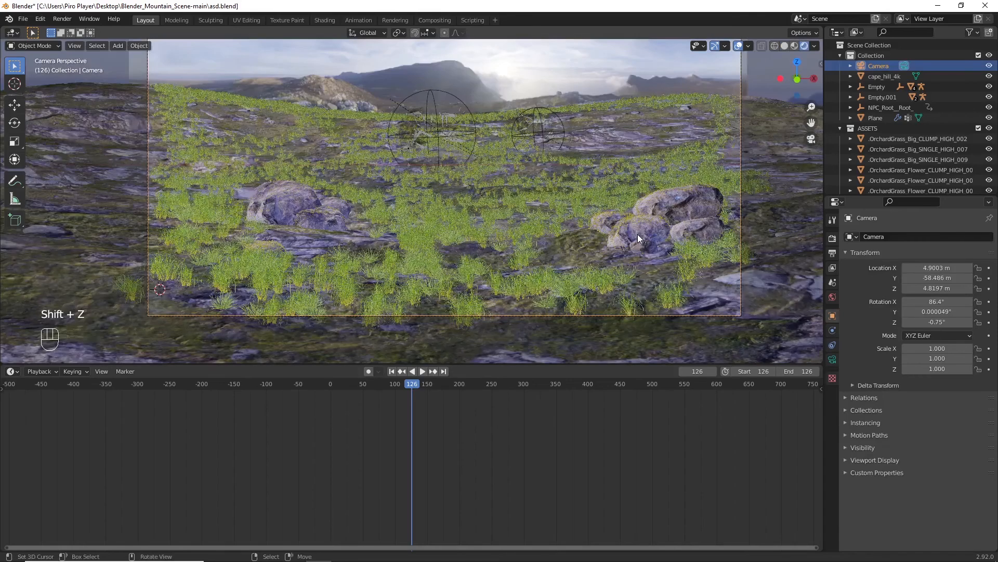
click(637, 234)
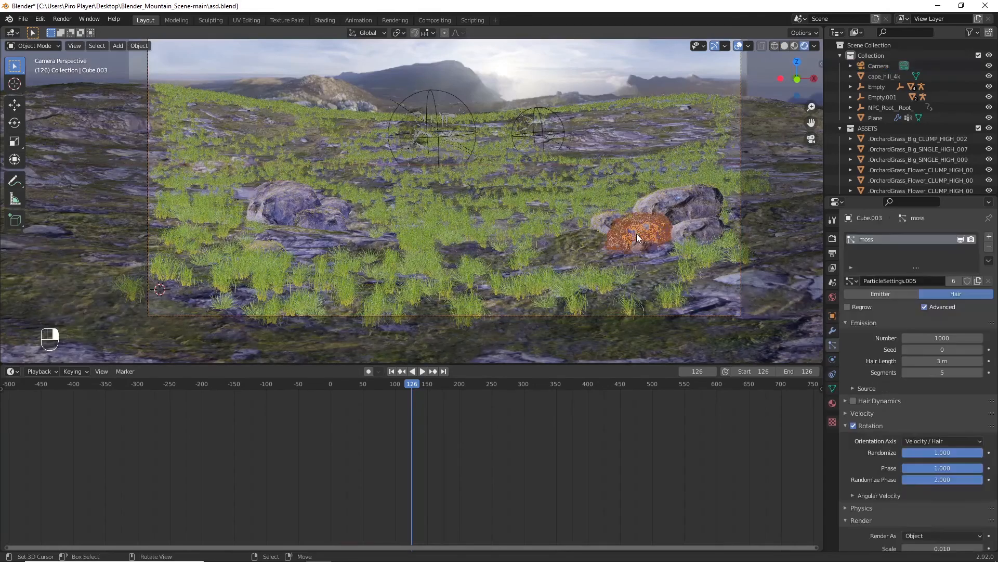
click(717, 315)
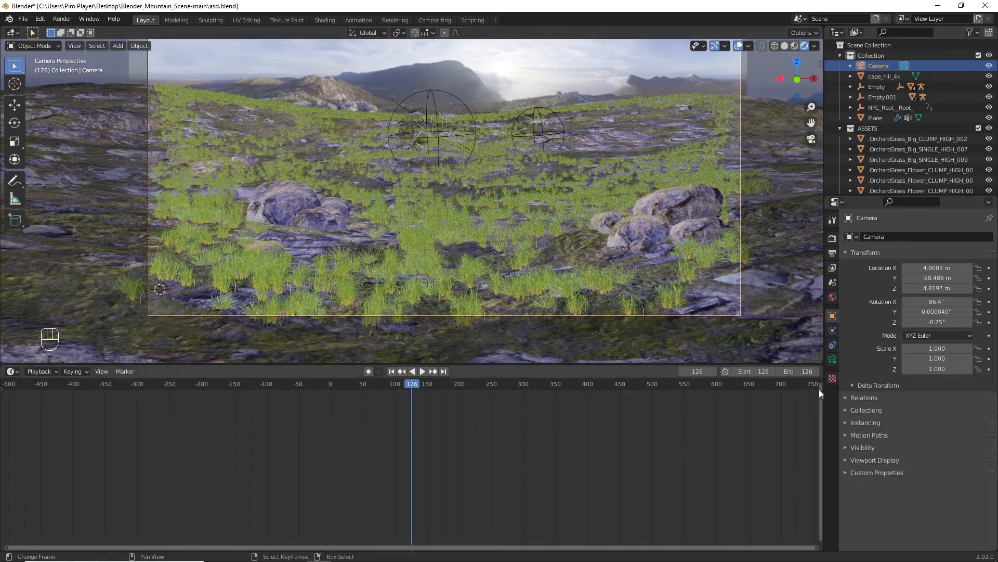
Step: Enable depth of field on the camera and pick the Empty around the larger elk as its focus object
click(832, 359)
click(853, 366)
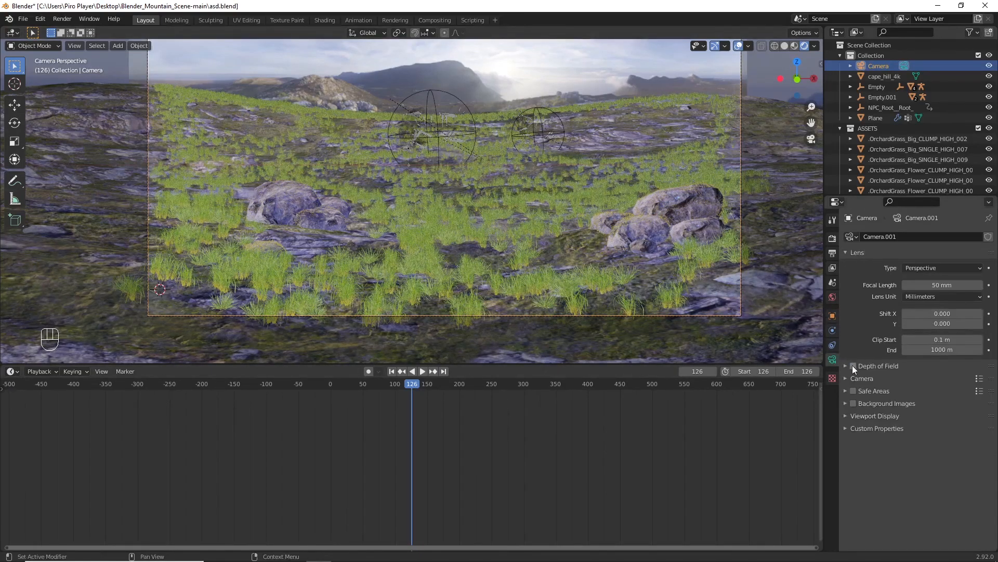
click(845, 366)
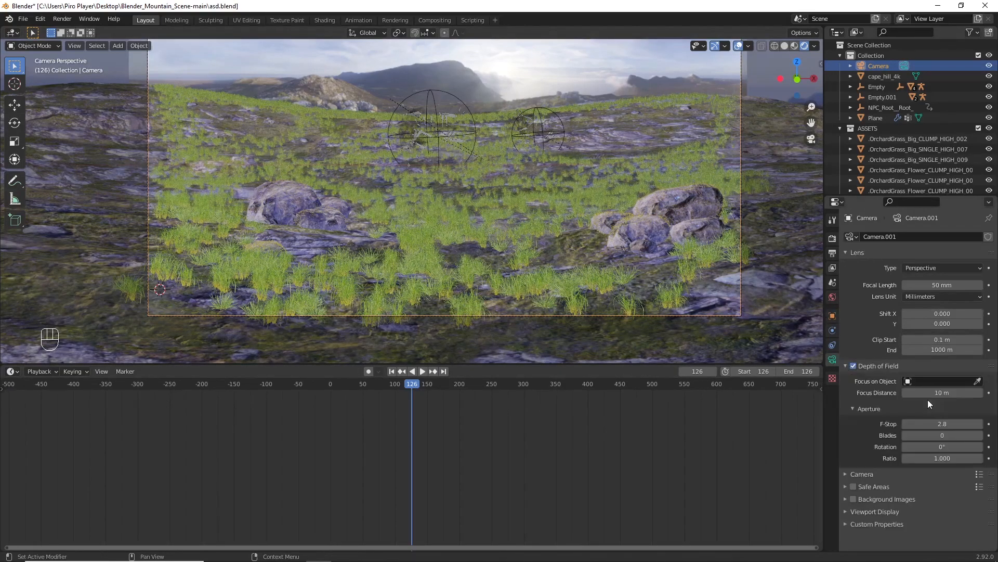
click(979, 381)
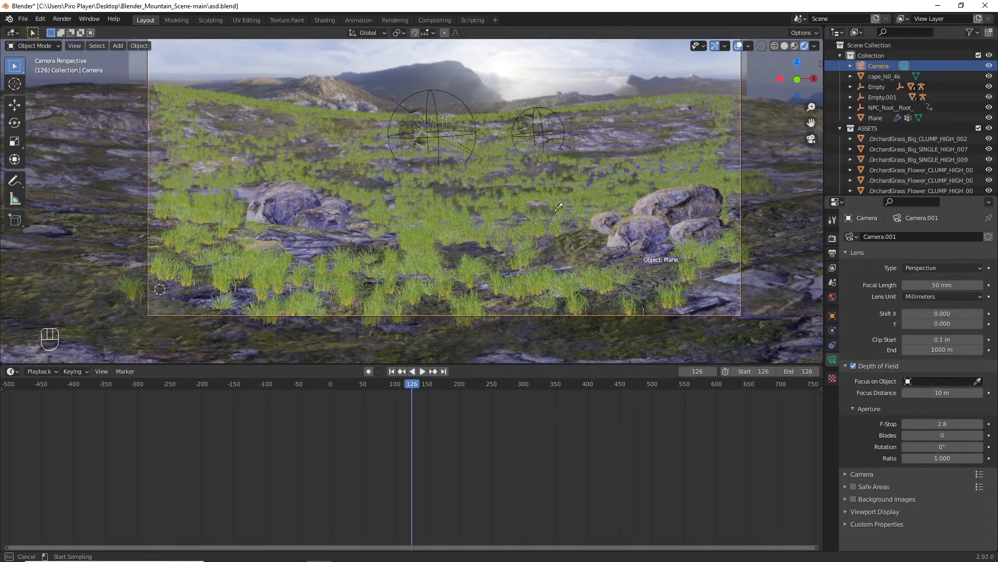
click(463, 135)
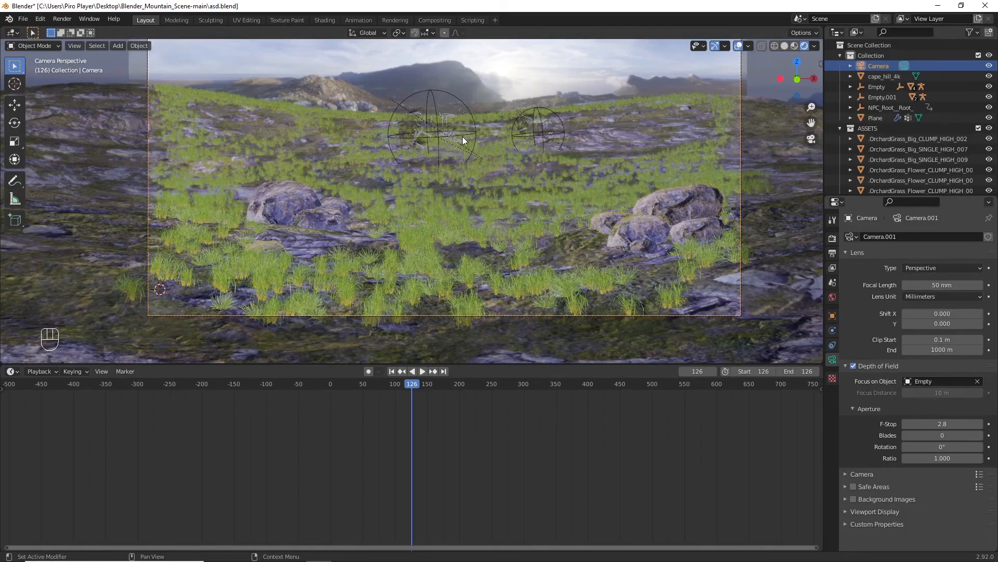
Step: Pick Empty again as the camera's depth of field focus object and set the F-Stop to 1.2
click(933, 381)
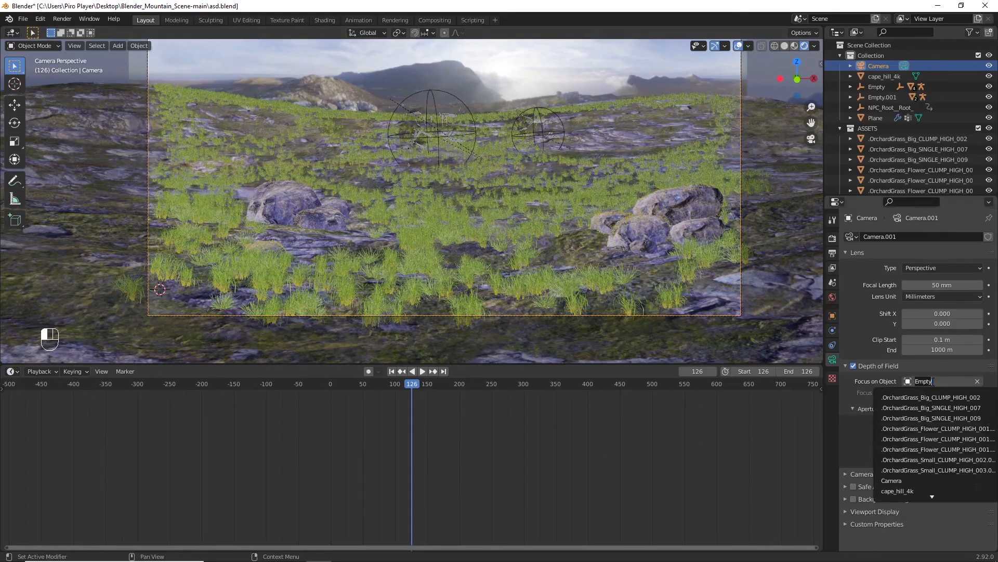
text(emp)
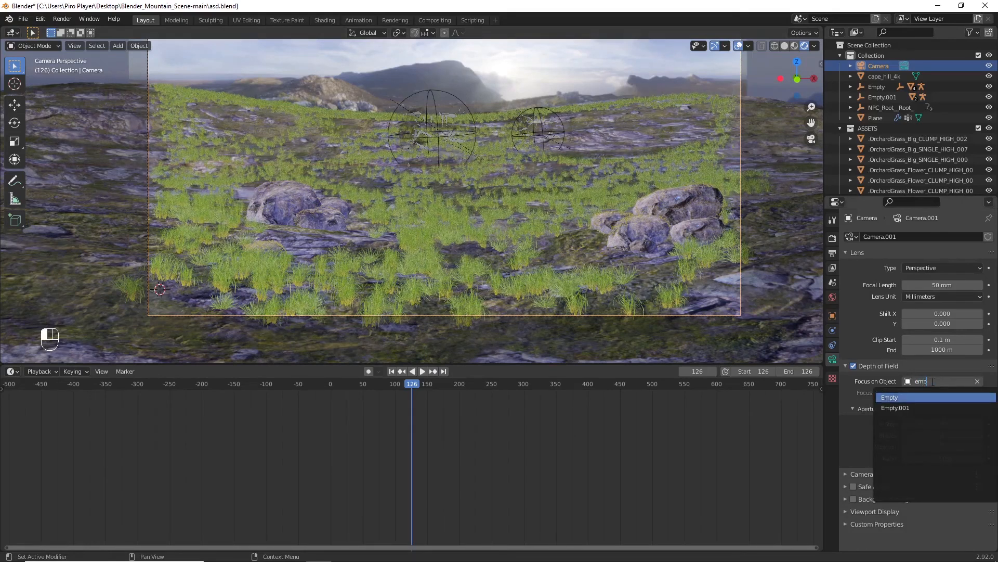
key(Return)
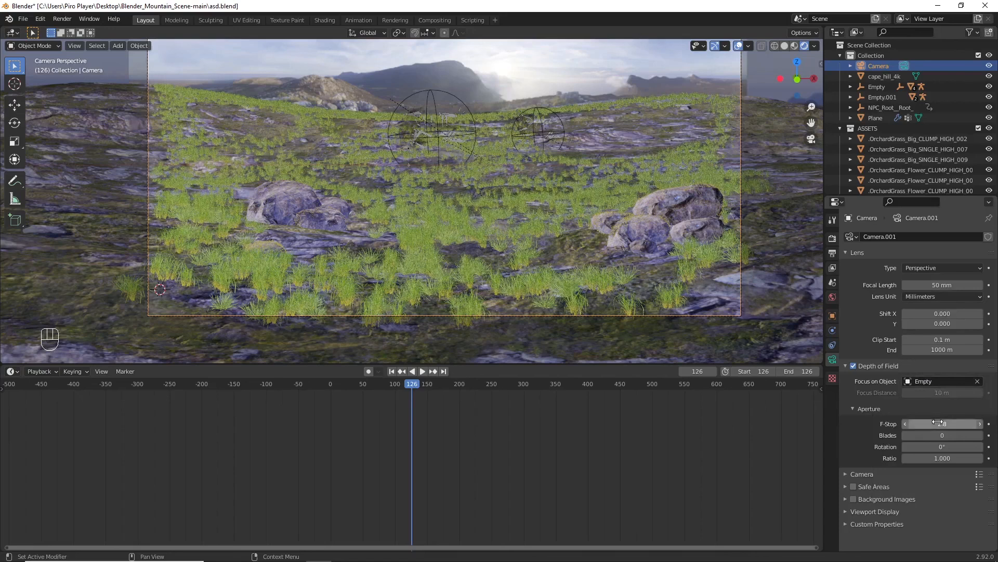
click(939, 422)
text(1)
key(Return)
Step: Hide the foreground rocks on both sides of the meadow one after another
click(658, 208)
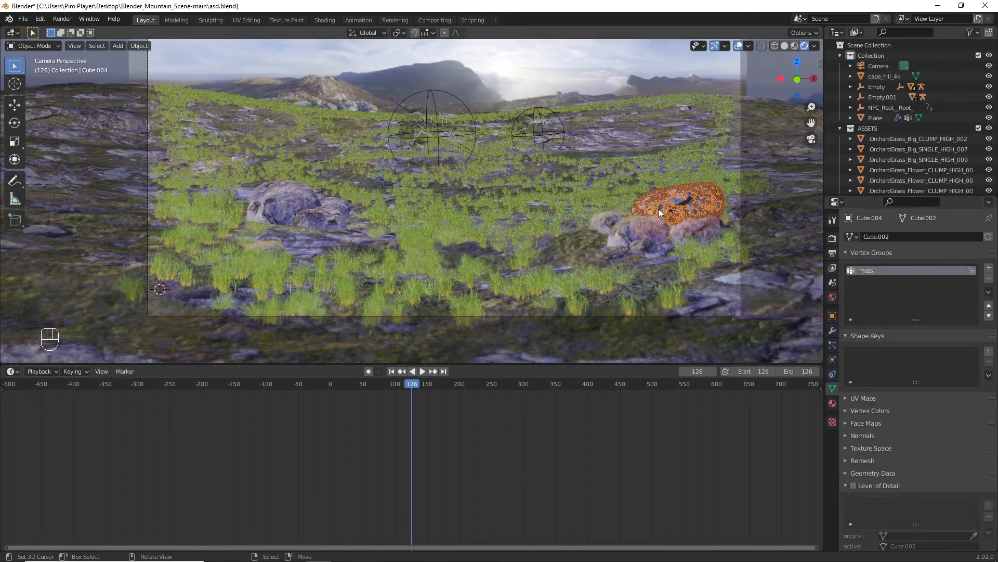
key(h)
right_click(659, 224)
key(h)
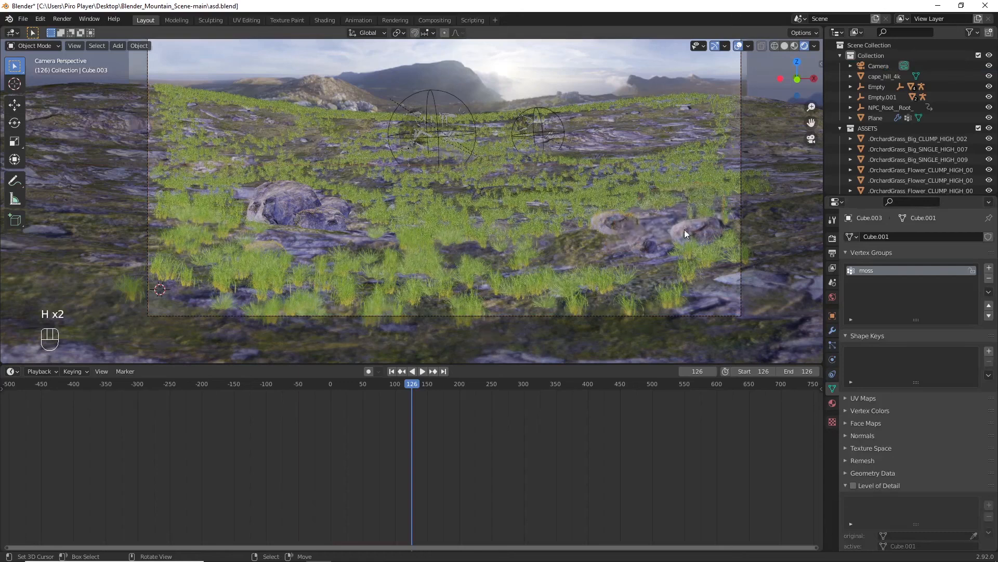
right_click(685, 230)
right_click(614, 220)
key(h)
right_click(333, 218)
key(h)
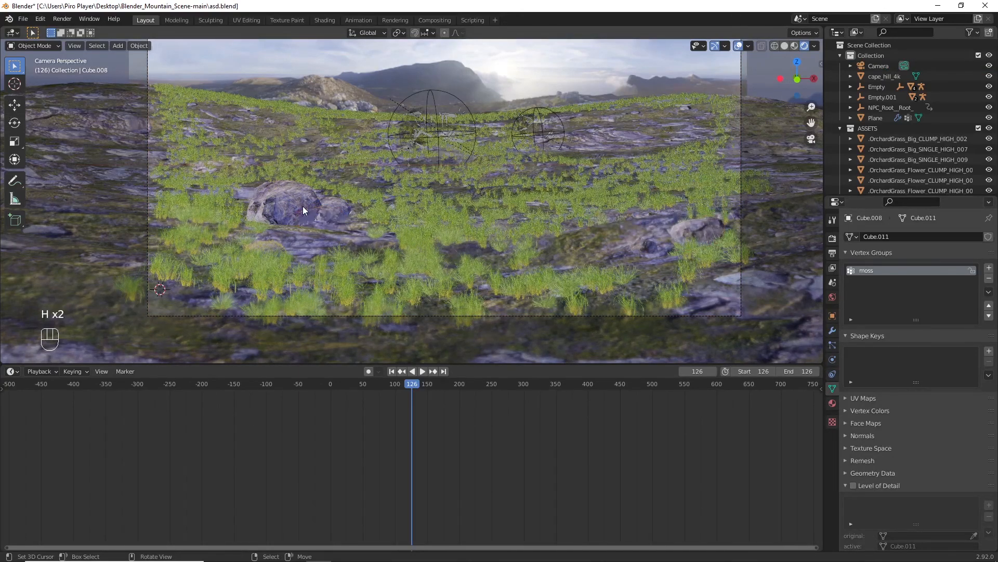
right_click(303, 206)
key(h)
right_click(325, 208)
key(h)
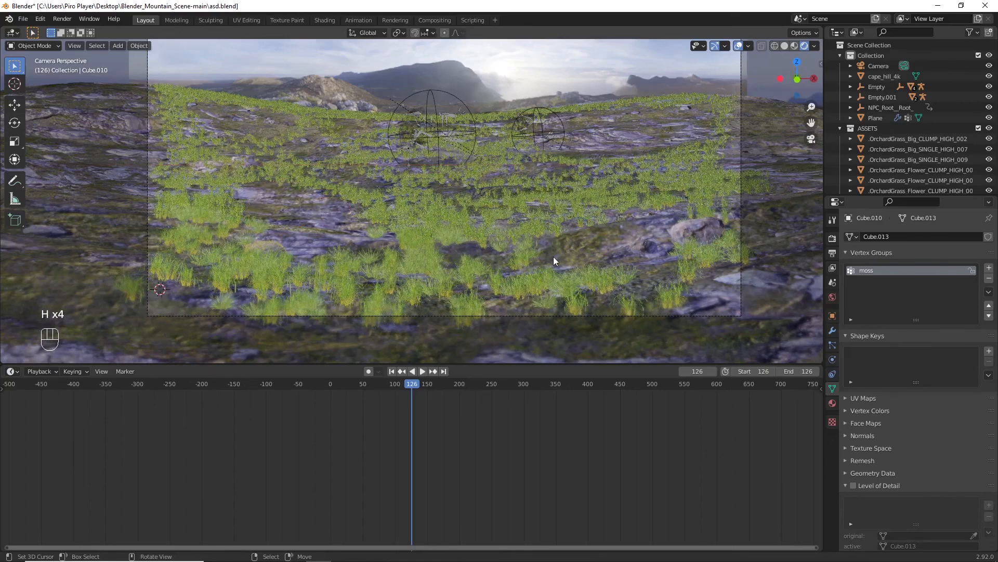
Step: Reveal all hidden objects, including the two elk, and clear the selection
key(alt+h)
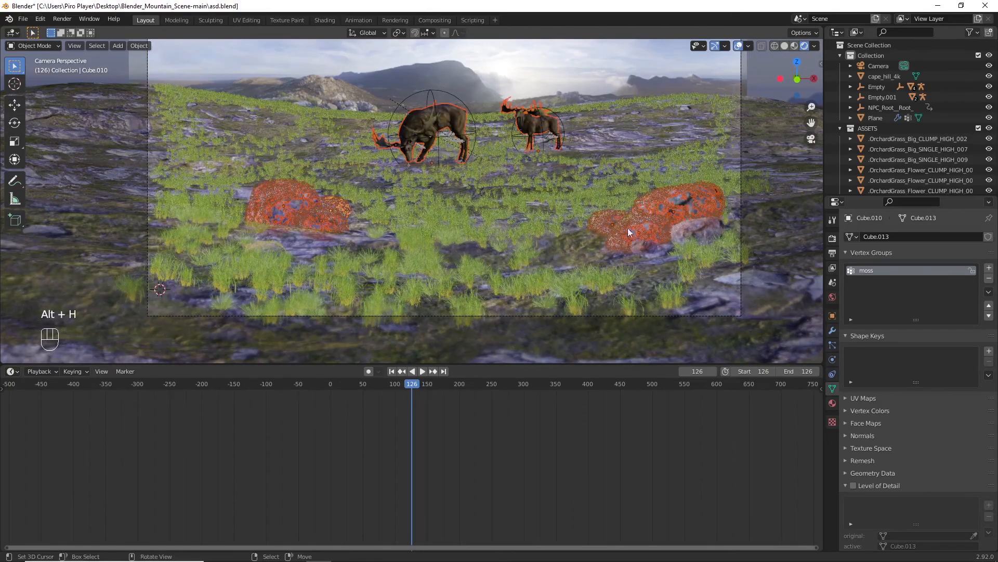
scroll(569, 179, up, 2)
right_click(569, 179)
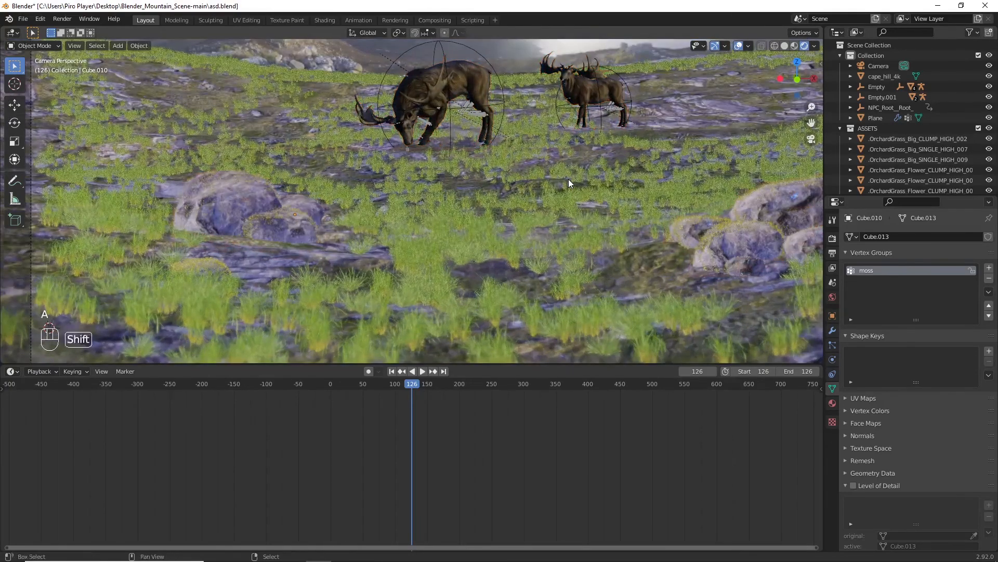
shift+scroll(569, 179, up, 2)
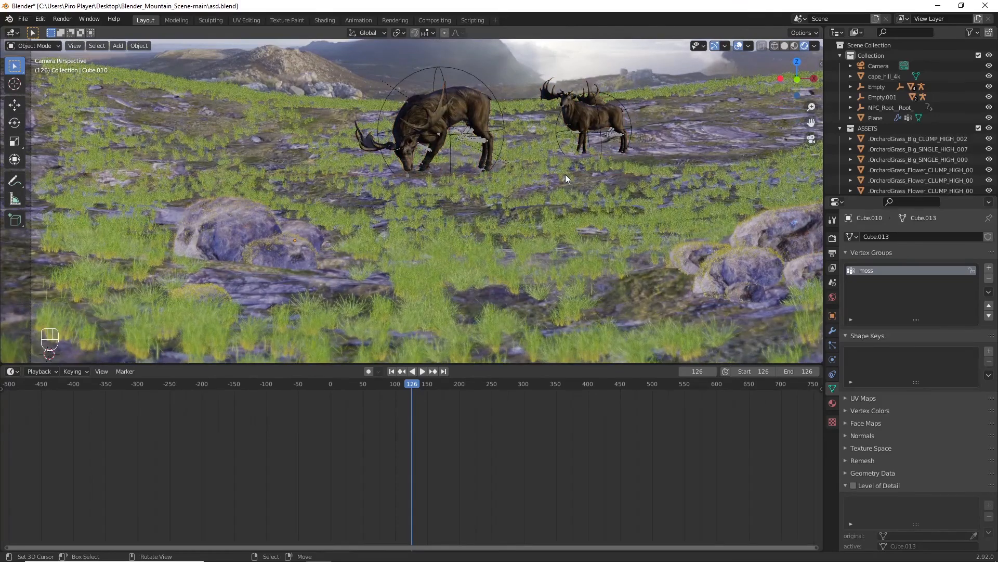
scroll(565, 173, down, 3)
scroll(544, 257, up, 1)
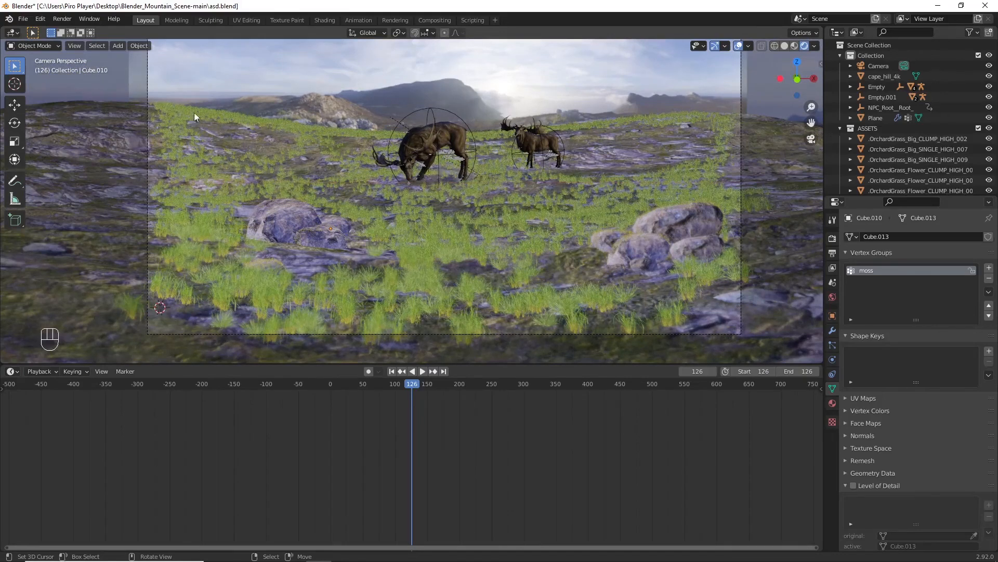
Step: Render the current frame, examine the composited image for depth of field and color, and close the render window
key(F12)
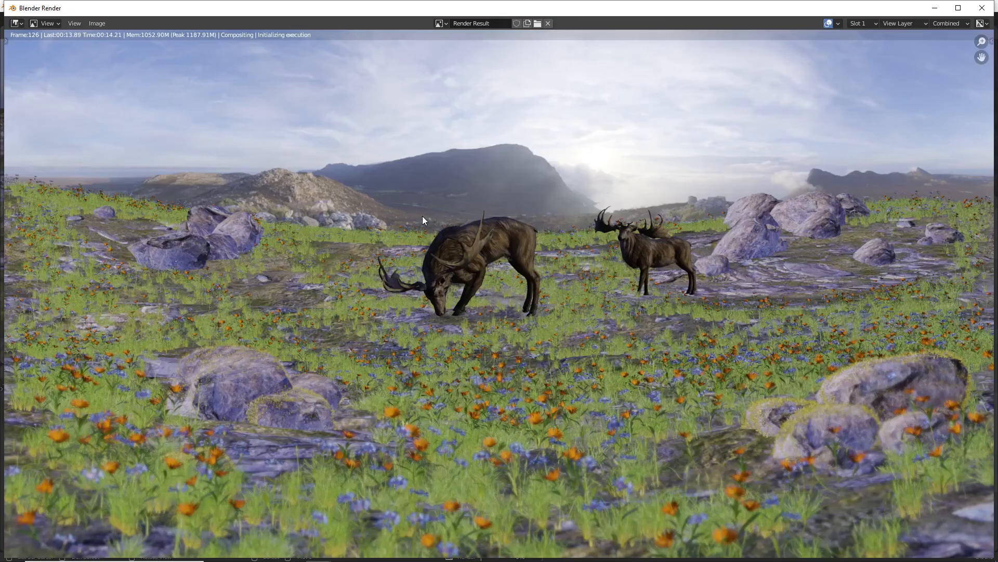
scroll(422, 217, down, 2)
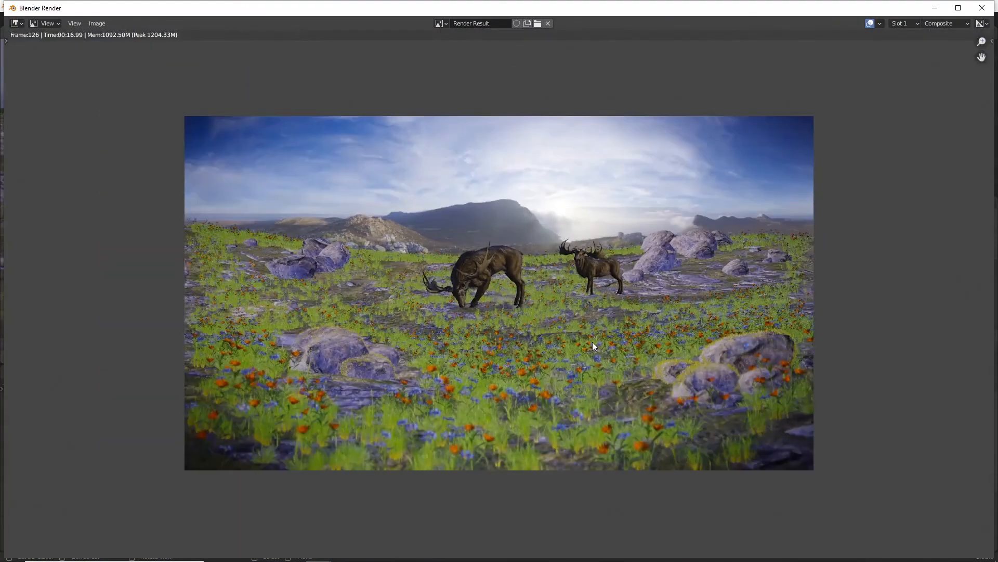
scroll(569, 340, up, 1)
scroll(577, 322, up, 1)
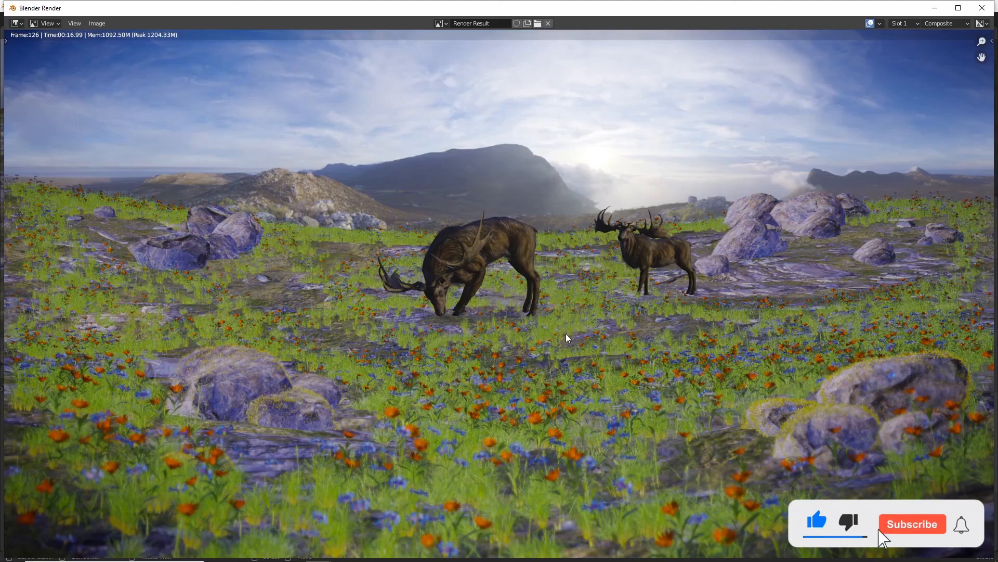
scroll(551, 333, down, 1)
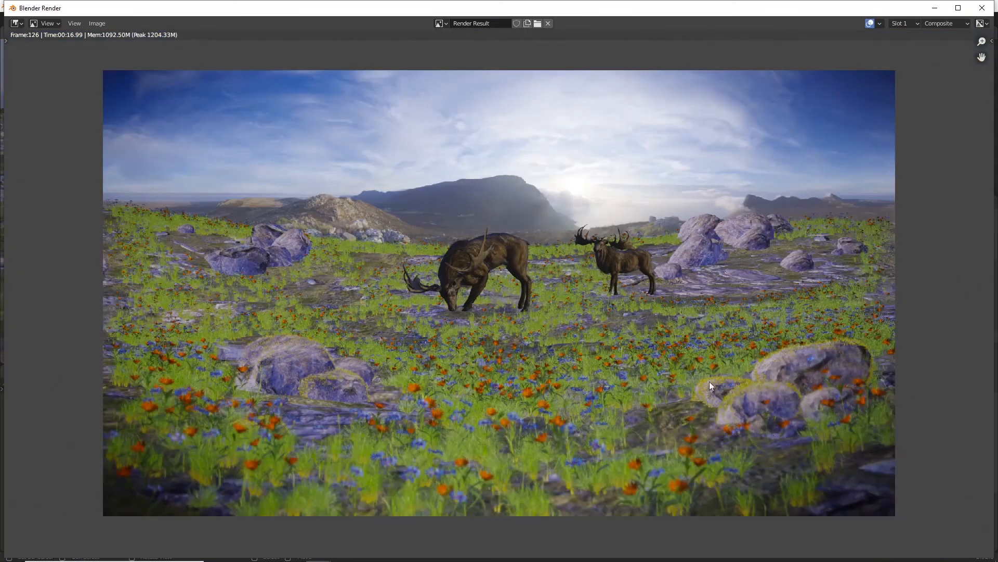
key(Escape)
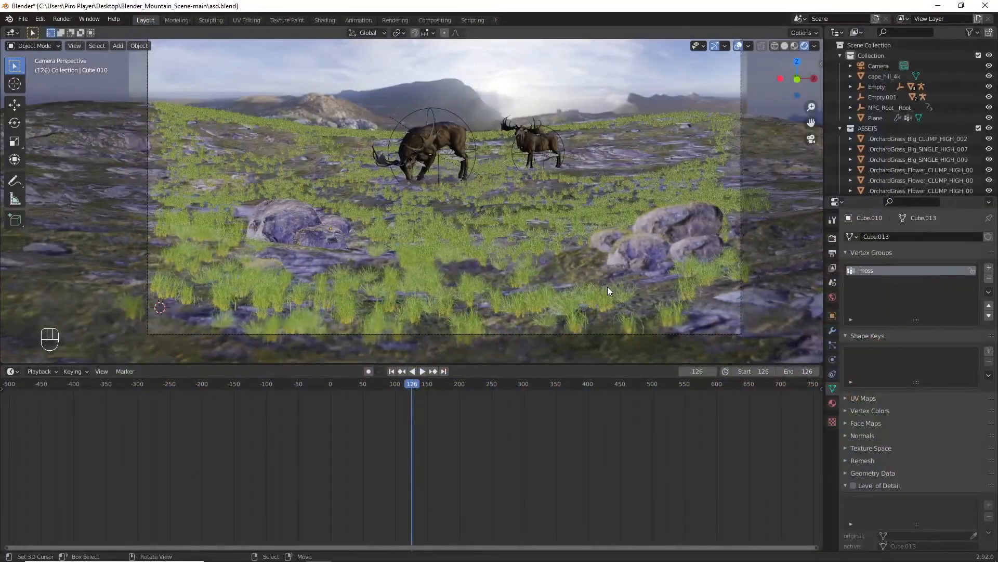
Step: Set the hair length of the ground plane's GRASS particle system to 5 m and deselect everything
click(607, 286)
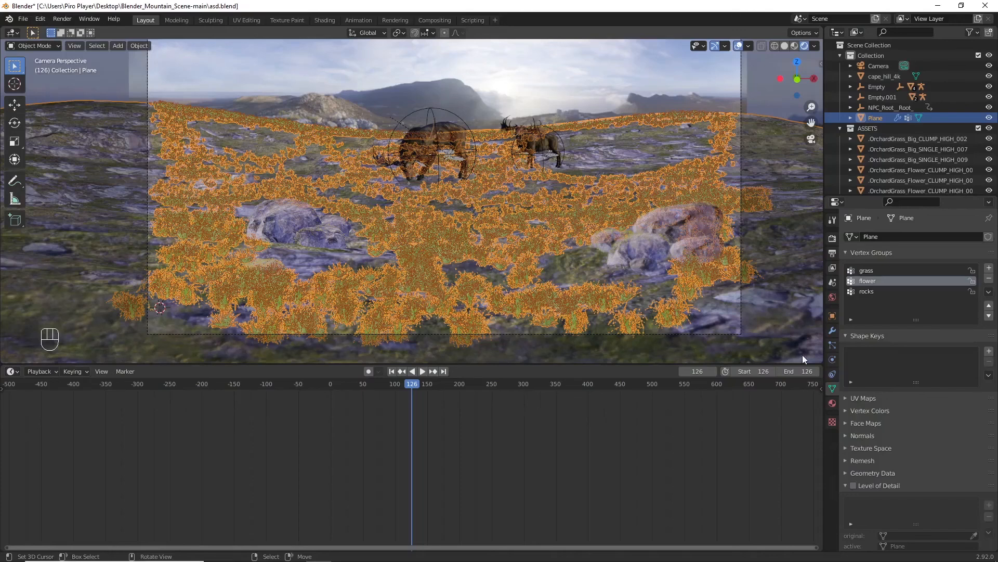
click(833, 346)
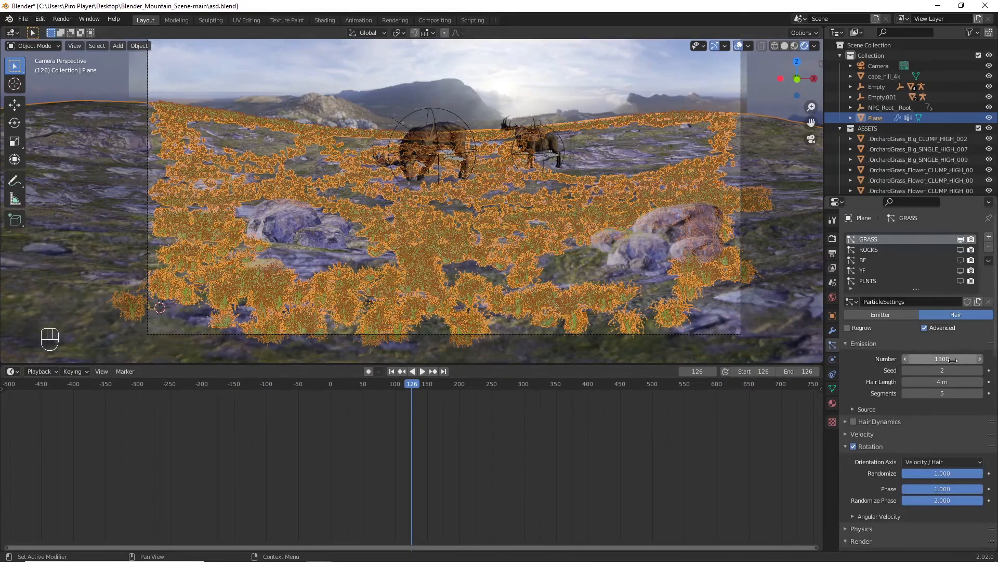
drag(911, 382, 943, 382)
key(a)
key(a)
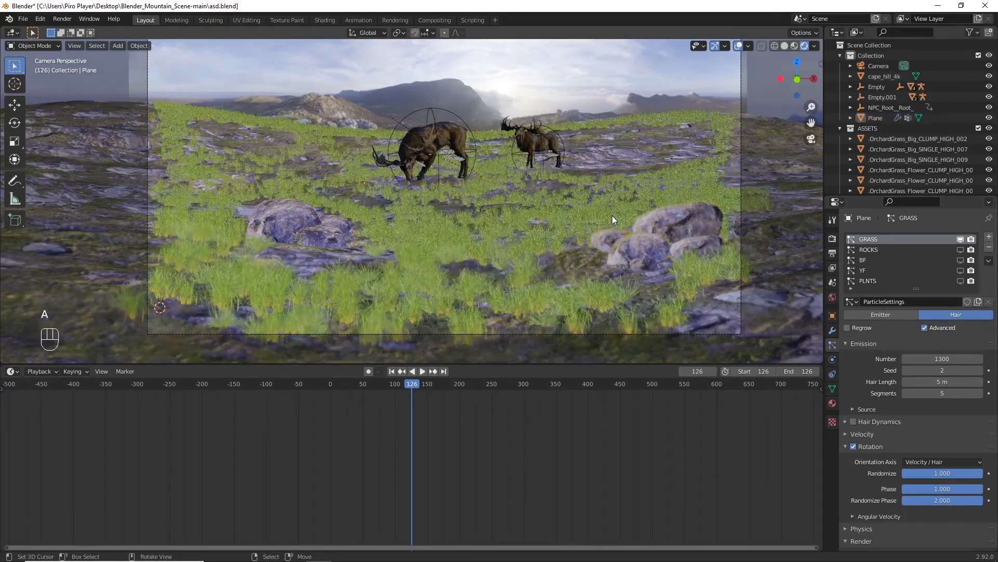
Step: Select the camera and adjust its depth of field F-Stop, trying 1.1 and settling on 1.3
click(723, 335)
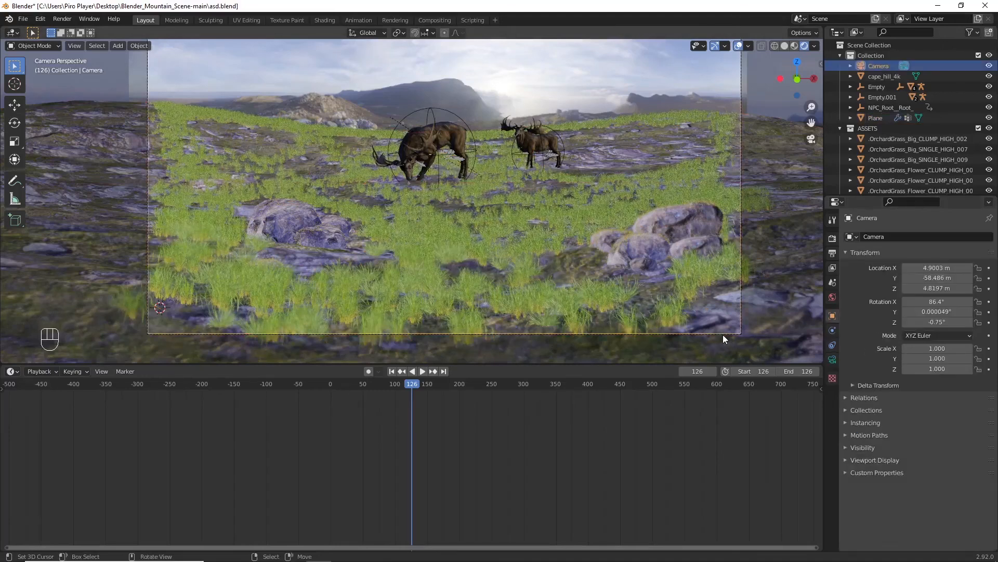
click(832, 359)
drag(926, 424, 930, 424)
click(933, 424)
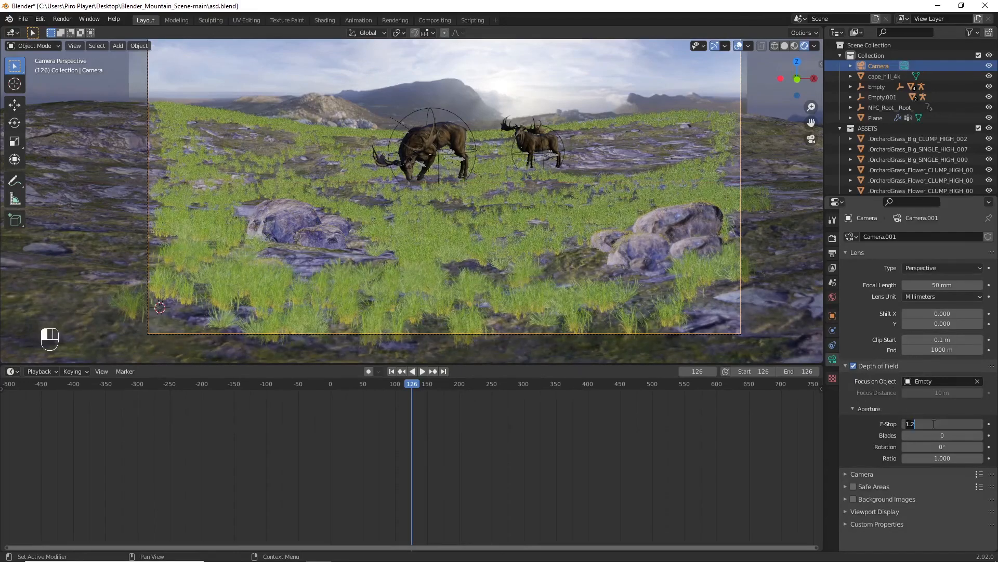
text(1.1)
key(Return)
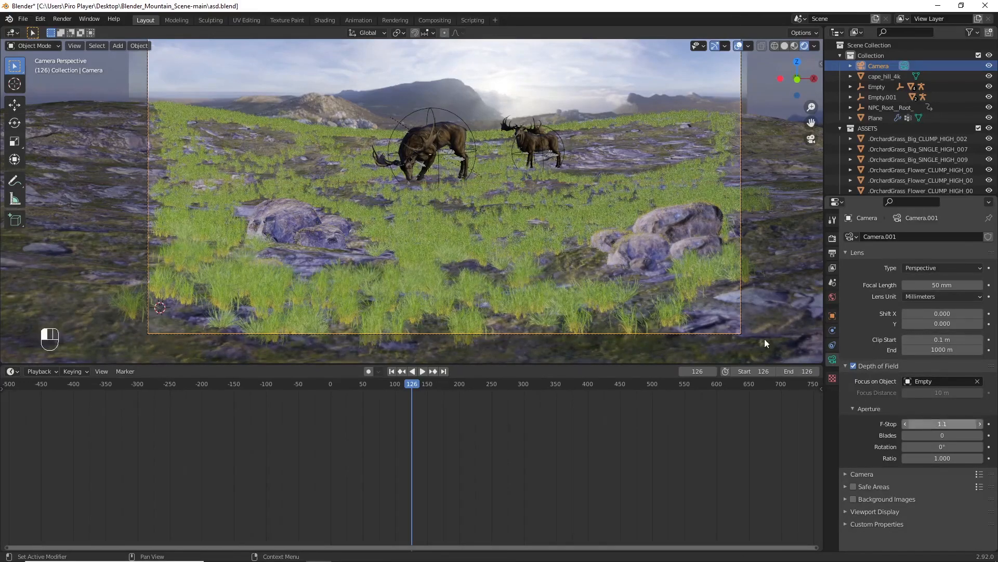
scroll(604, 238, up, 1)
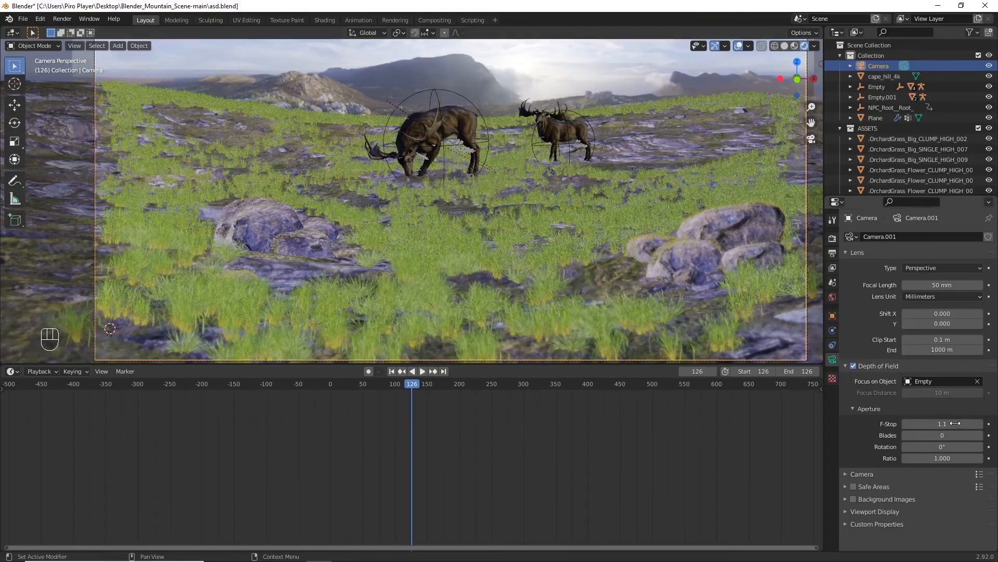
drag(942, 424, 958, 423)
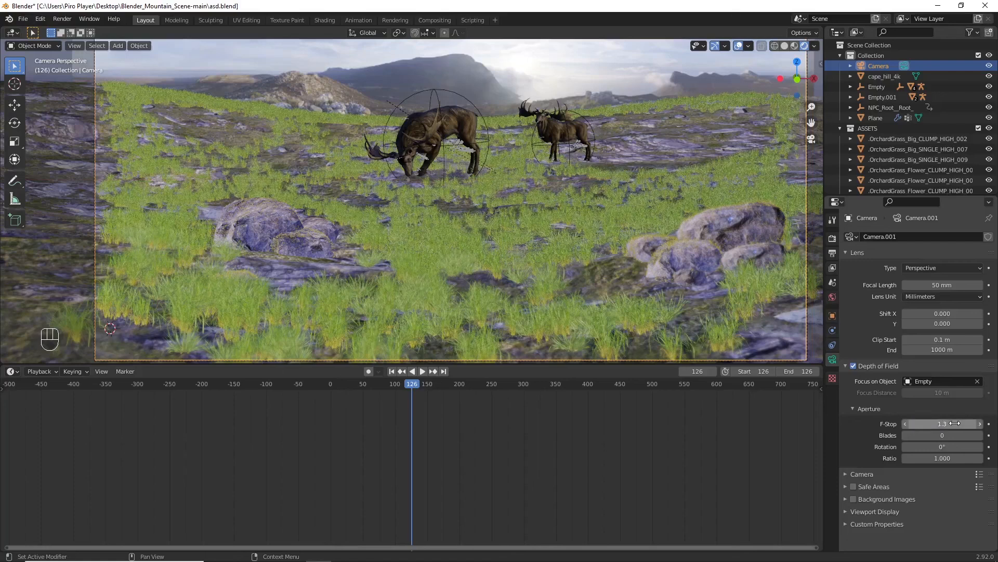
scroll(55, 62, down, 2)
Step: Switch the 3D Viewport to the Compositor and set the Hue Saturation Value node's saturation to 1.1
click(49, 45)
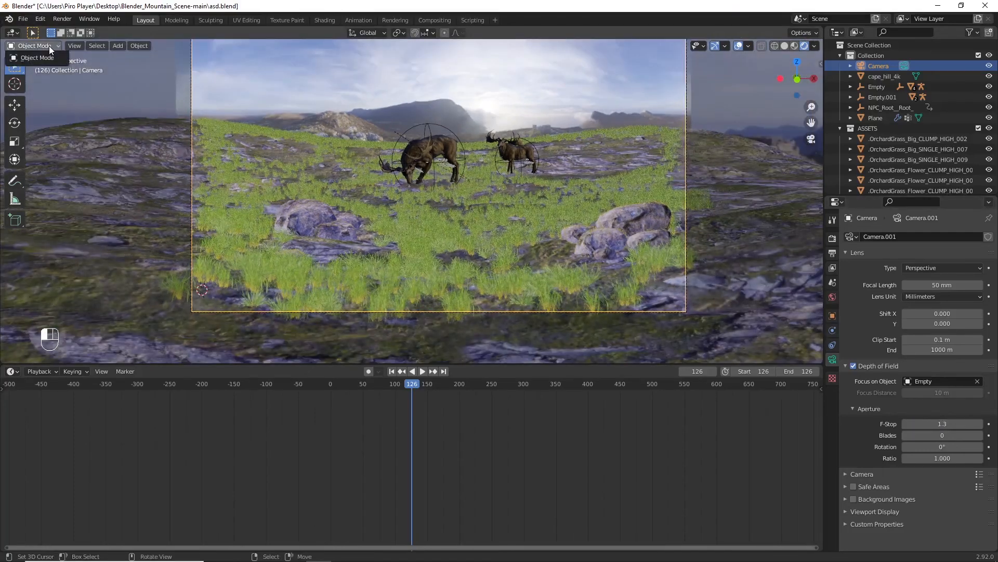
click(13, 32)
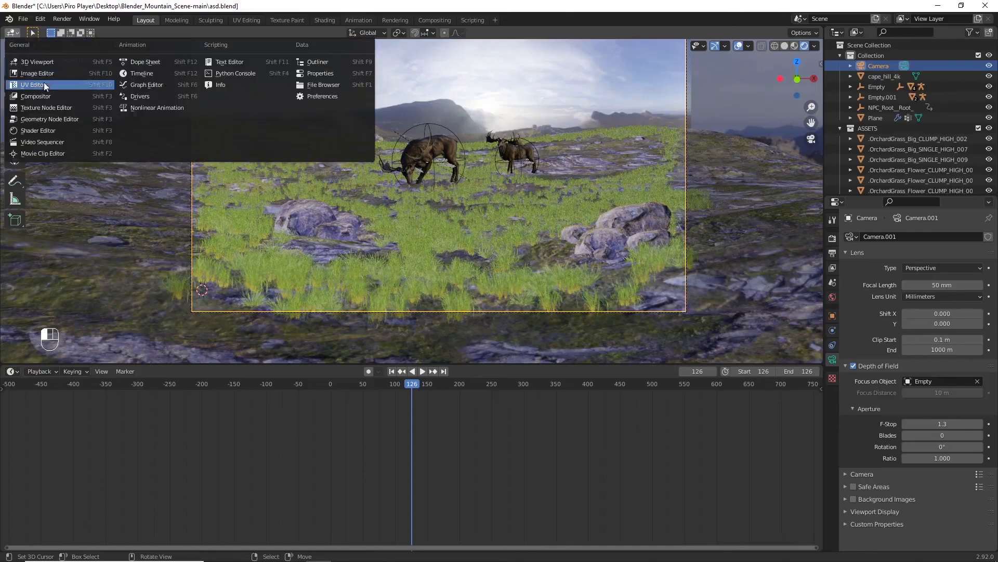
click(42, 95)
scroll(579, 323, up, 2)
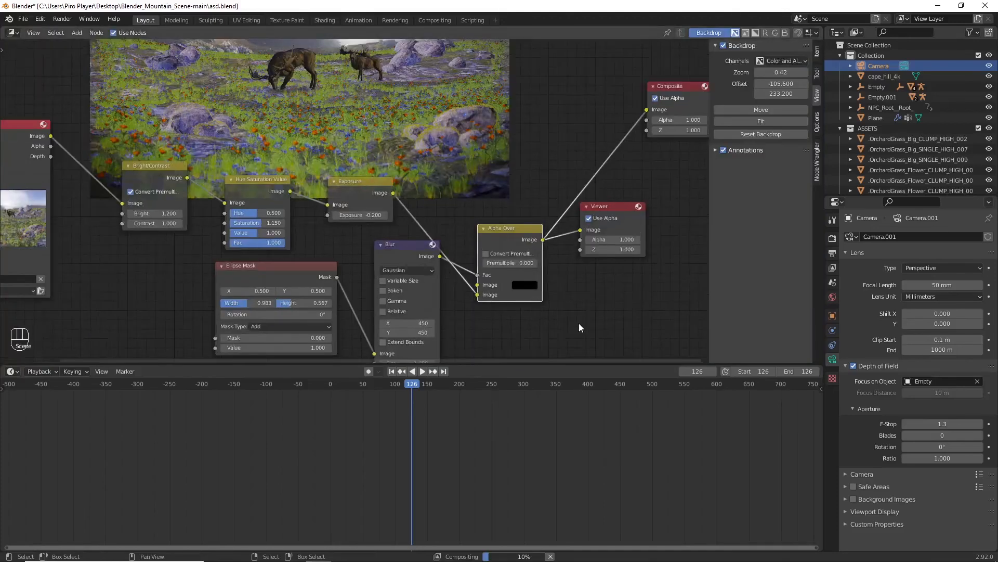
shift+scroll(573, 320, down, 2)
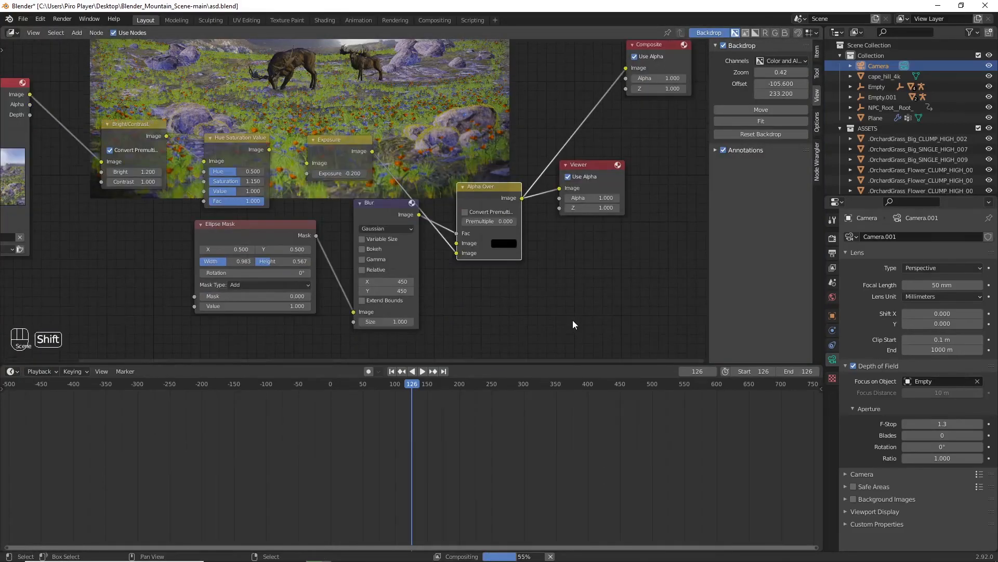
click(245, 182)
text(1.1)
key(Return)
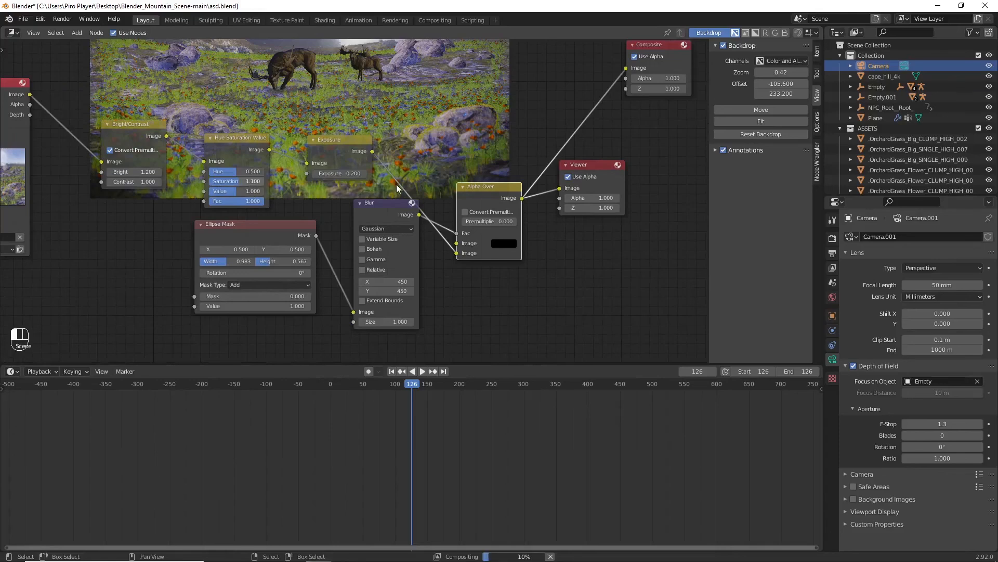
Step: Set the Hue Saturation Value node's saturation to 1.05 and the Exposure node's exposure to 0.2
shift+scroll(433, 150, up, 2)
scroll(434, 150, up, 1)
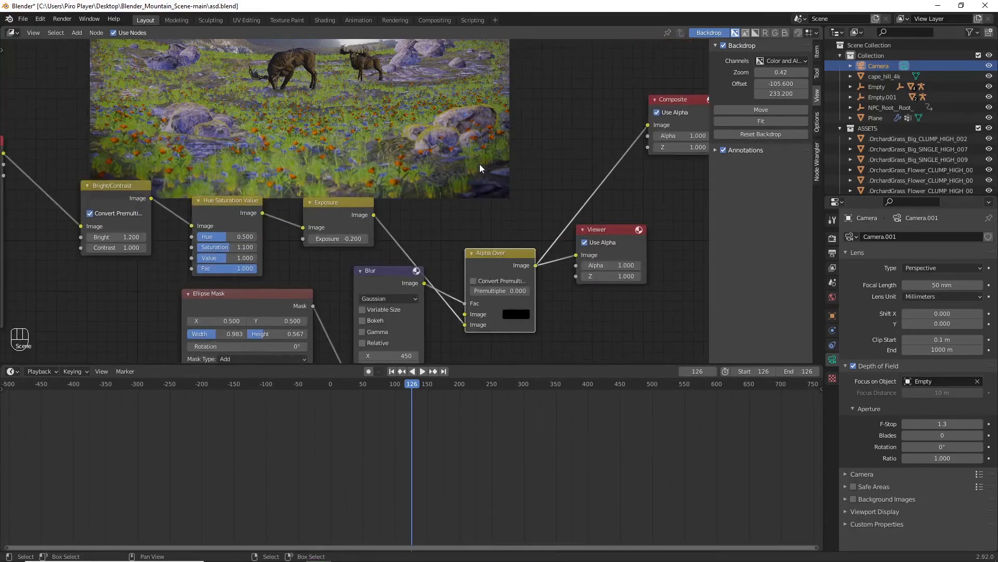
ctrl+scroll(479, 163, up, 3)
scroll(479, 164, up, 1)
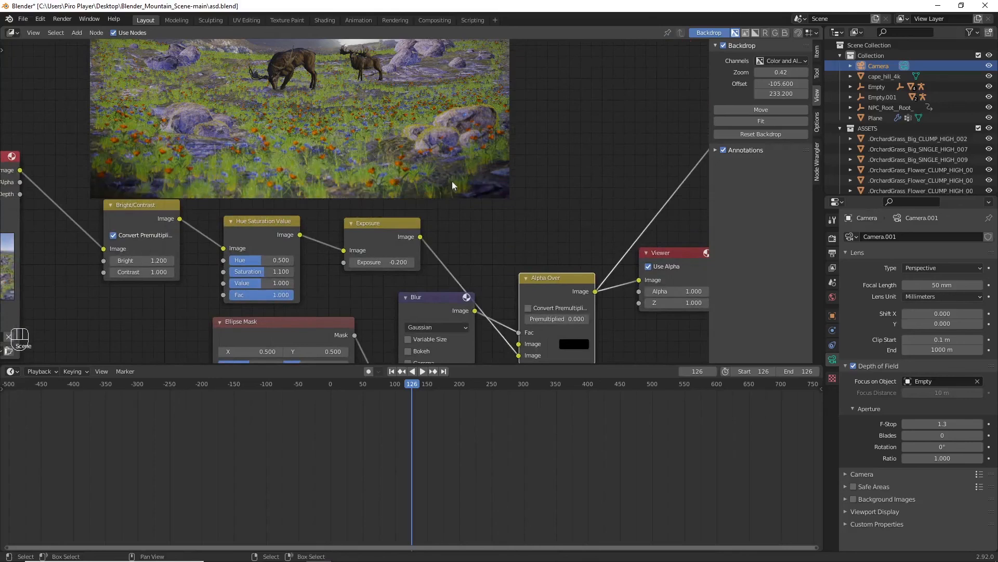
ctrl+scroll(270, 266, down, 1)
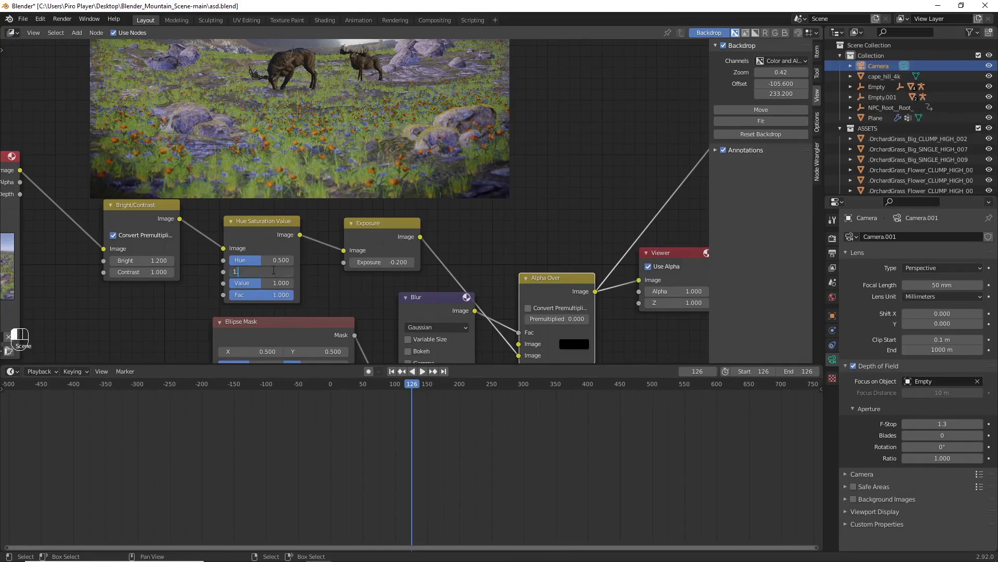
ctrl+scroll(272, 270, up, 1)
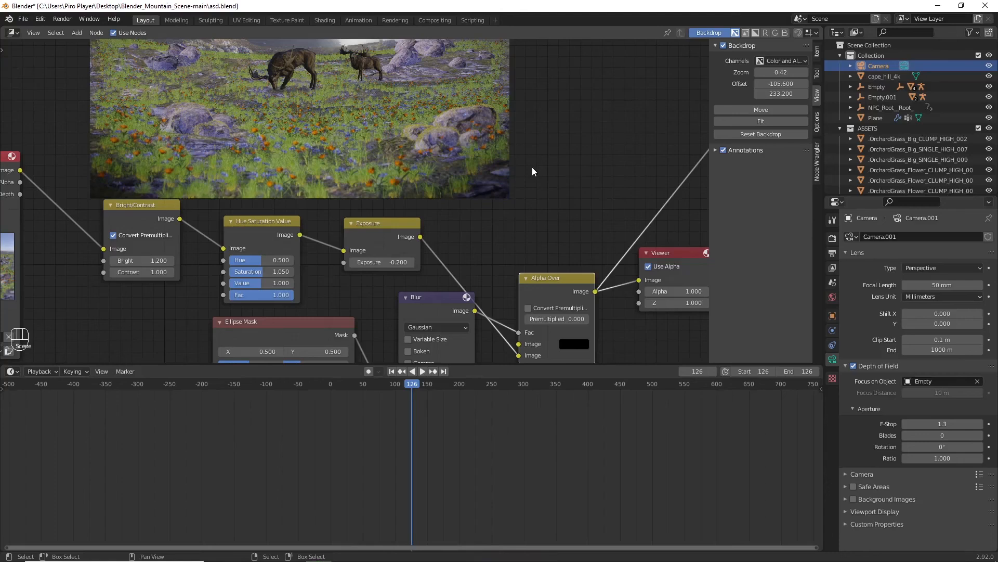
Step: Render the frame again with the adjusted compositing and depth of field settings
key(F12)
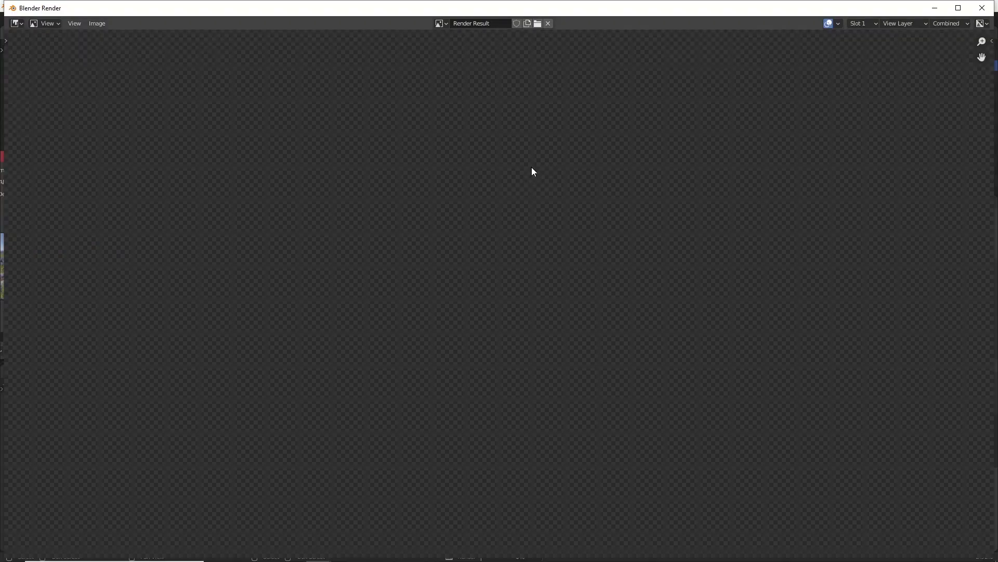